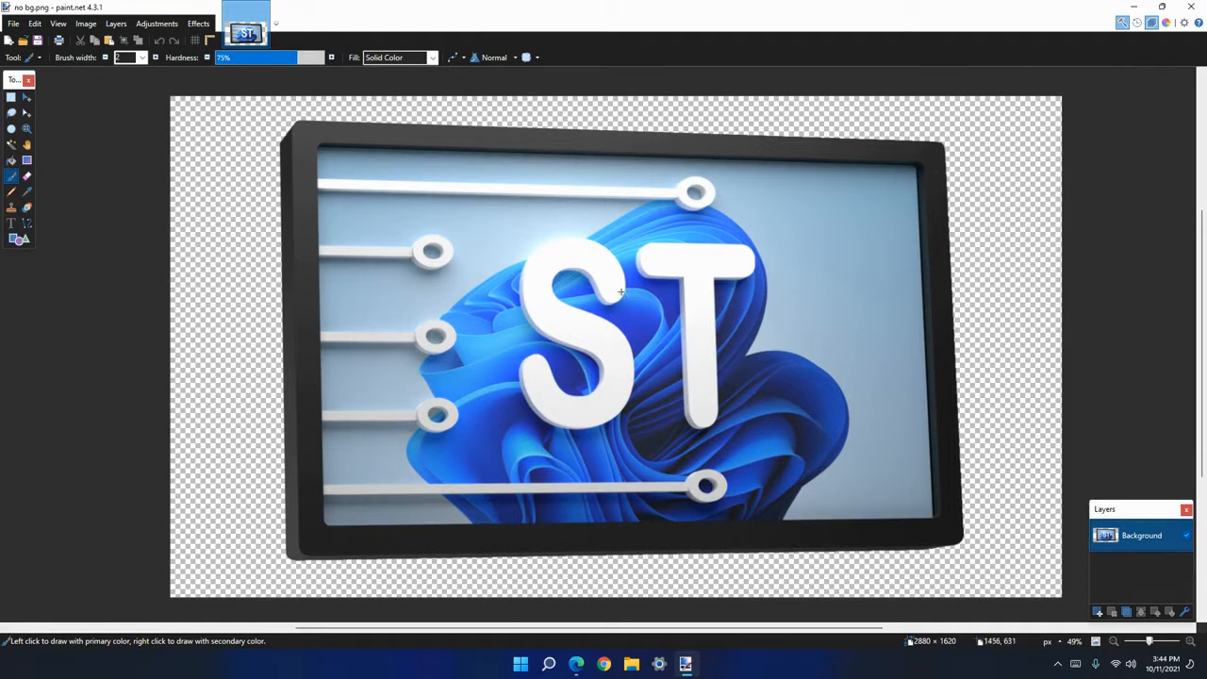
Close the open logo image, then open 3d pfp.jpg from the desktop, examine the picture and close it.
key("alt+F4")
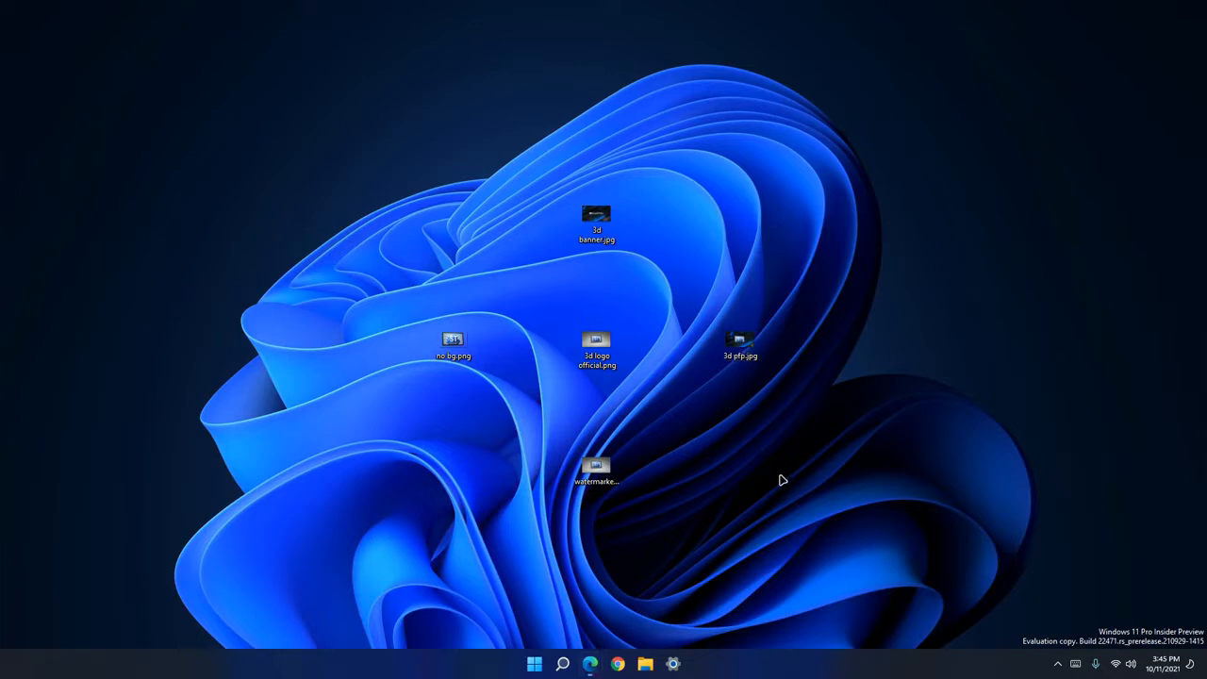
double_click(740, 345)
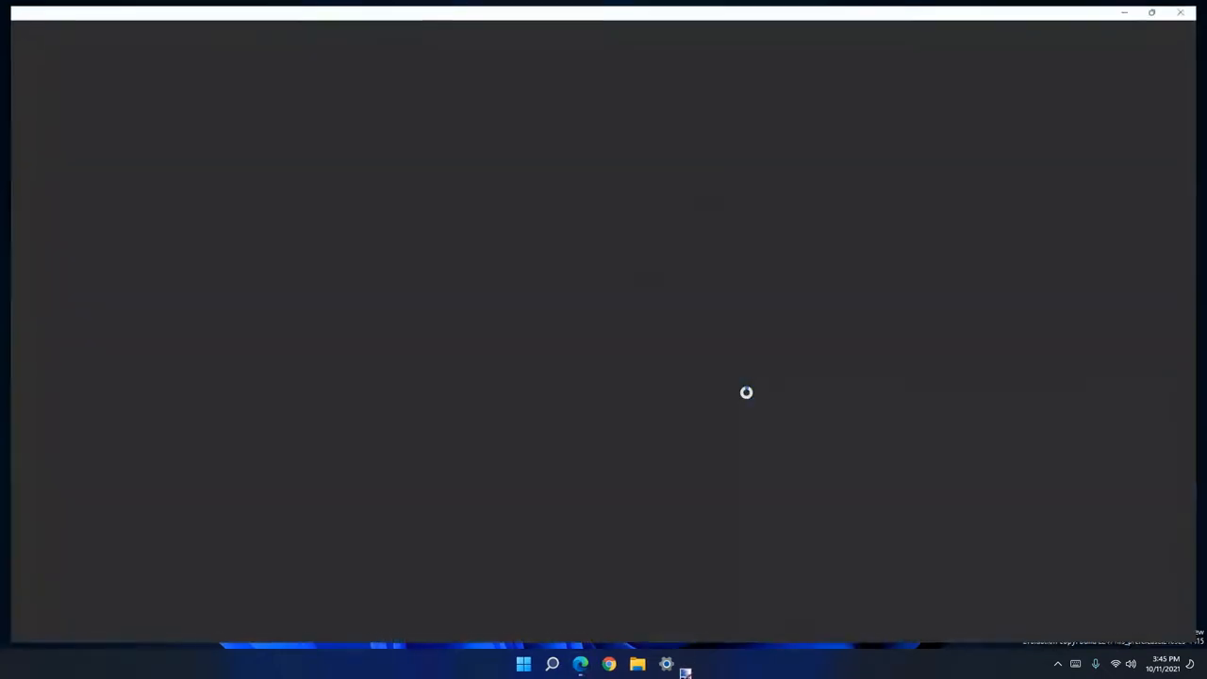
scroll(690, 350, "up", 3, "ctrl")
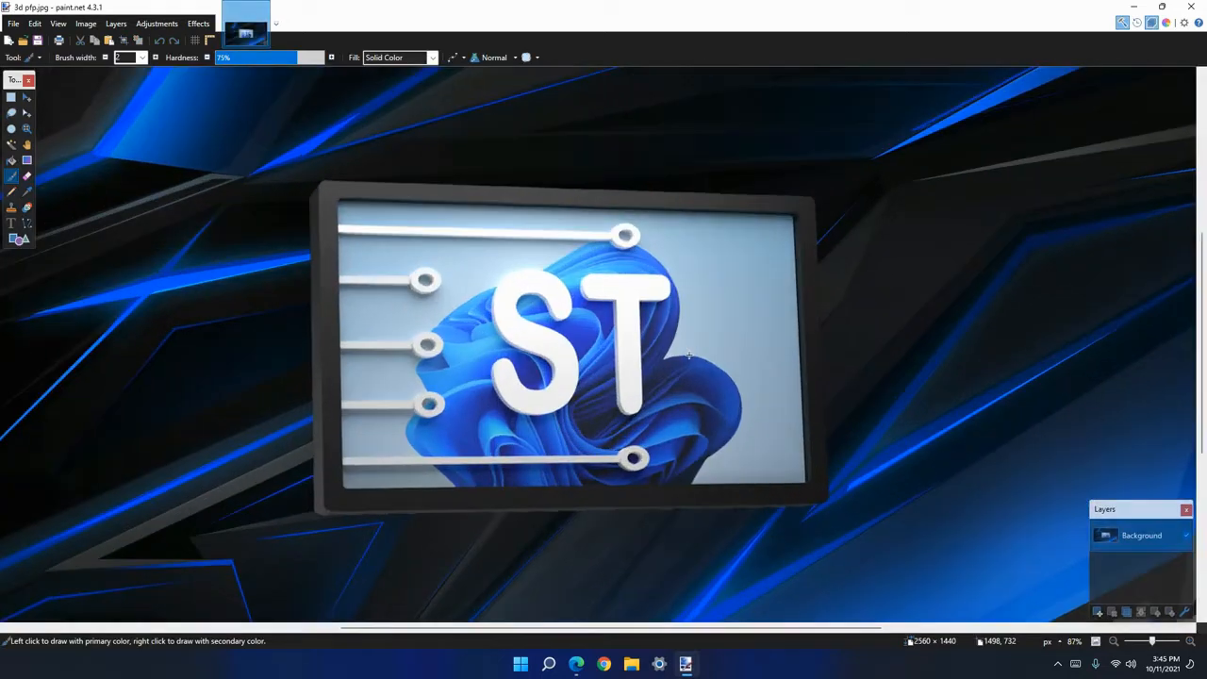
scroll(690, 351, "down", 4, "ctrl")
scroll(689, 356, "up", 2, "ctrl")
scroll(690, 356, "up", 1, "ctrl")
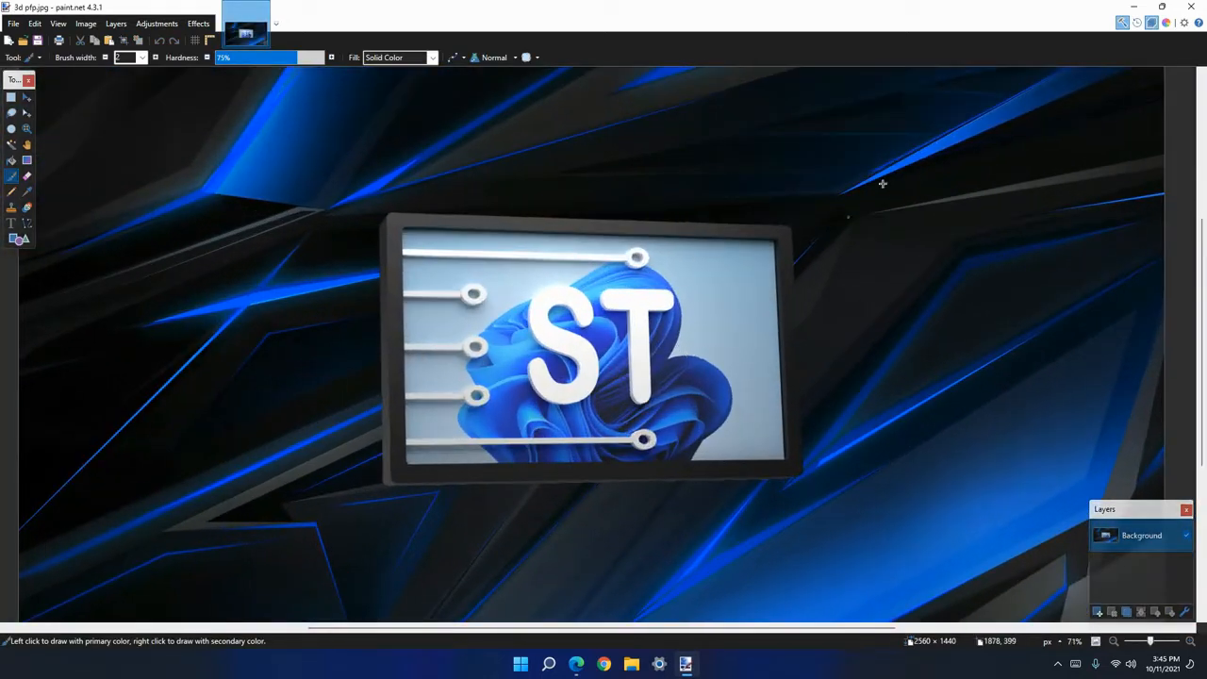
left_click(1192, 5)
View 3d banner.jpg and watermarked.png from the desktop one after the other, closing each image.
double_click(597, 219)
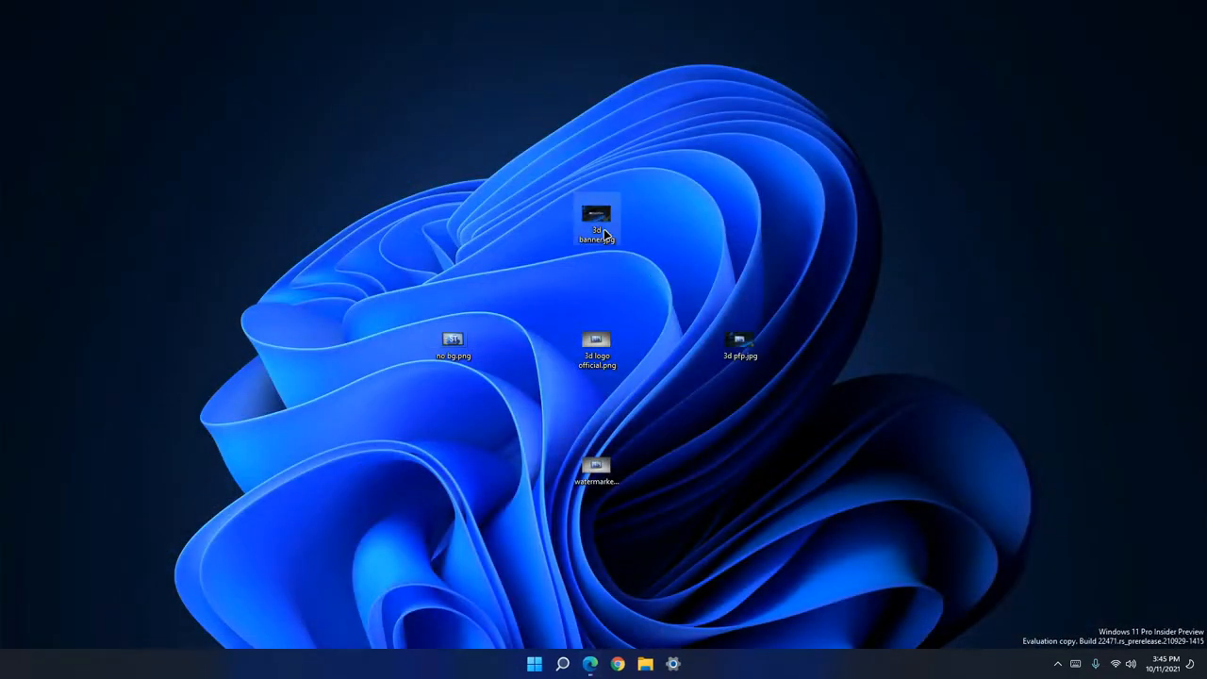
scroll(612, 324, "down", 1, "ctrl")
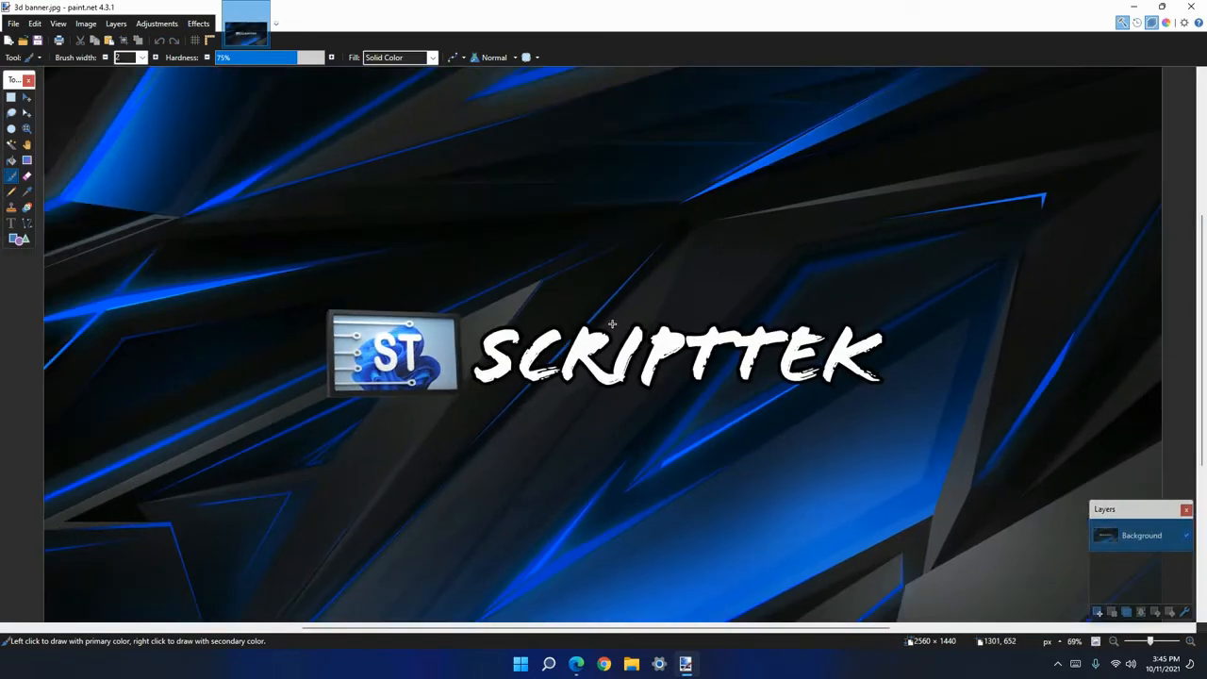
left_click(1192, 5)
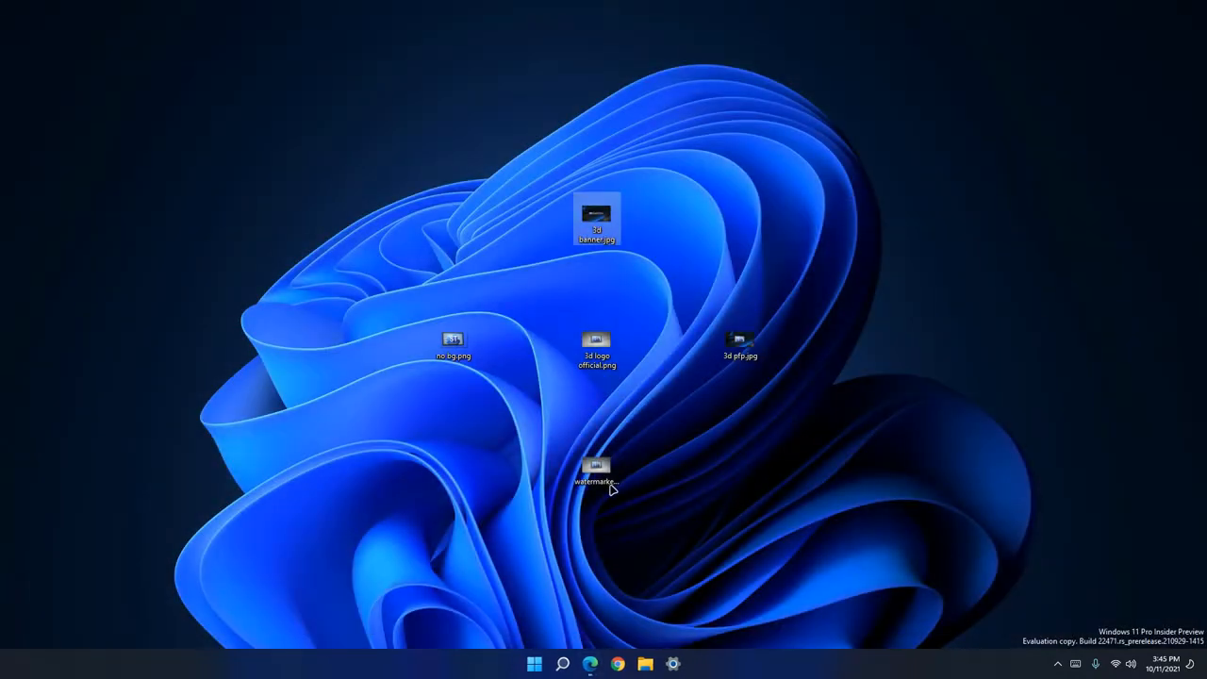
double_click(603, 466)
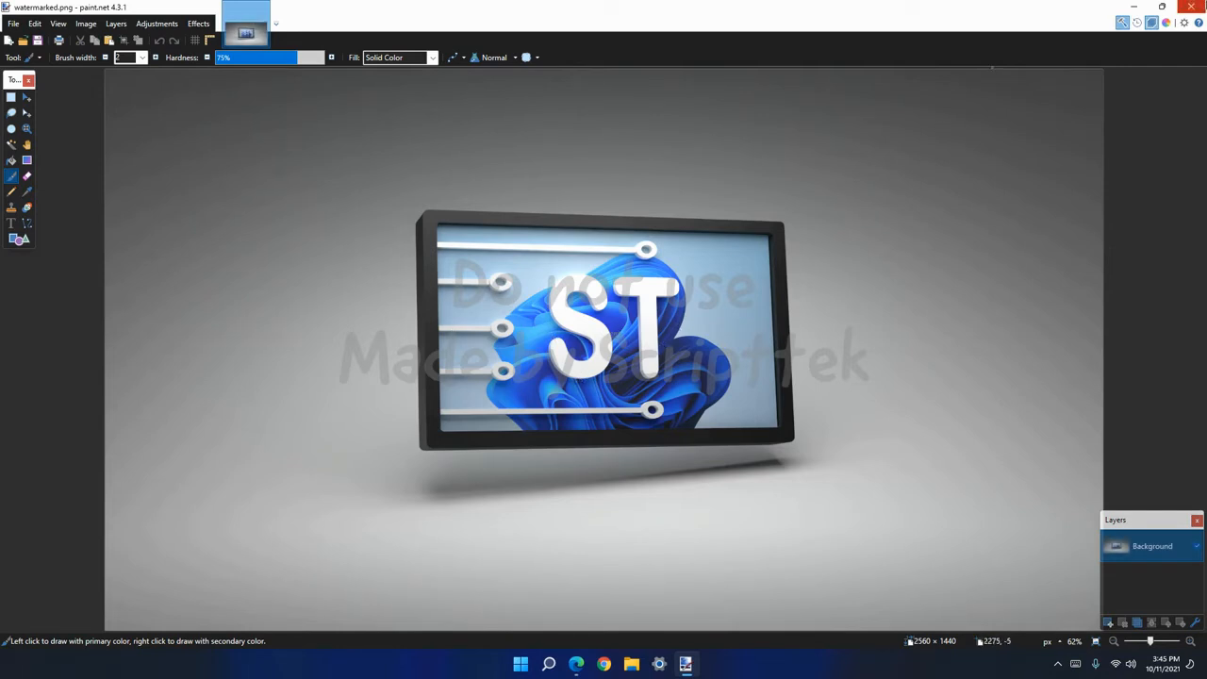
left_click(1191, 7)
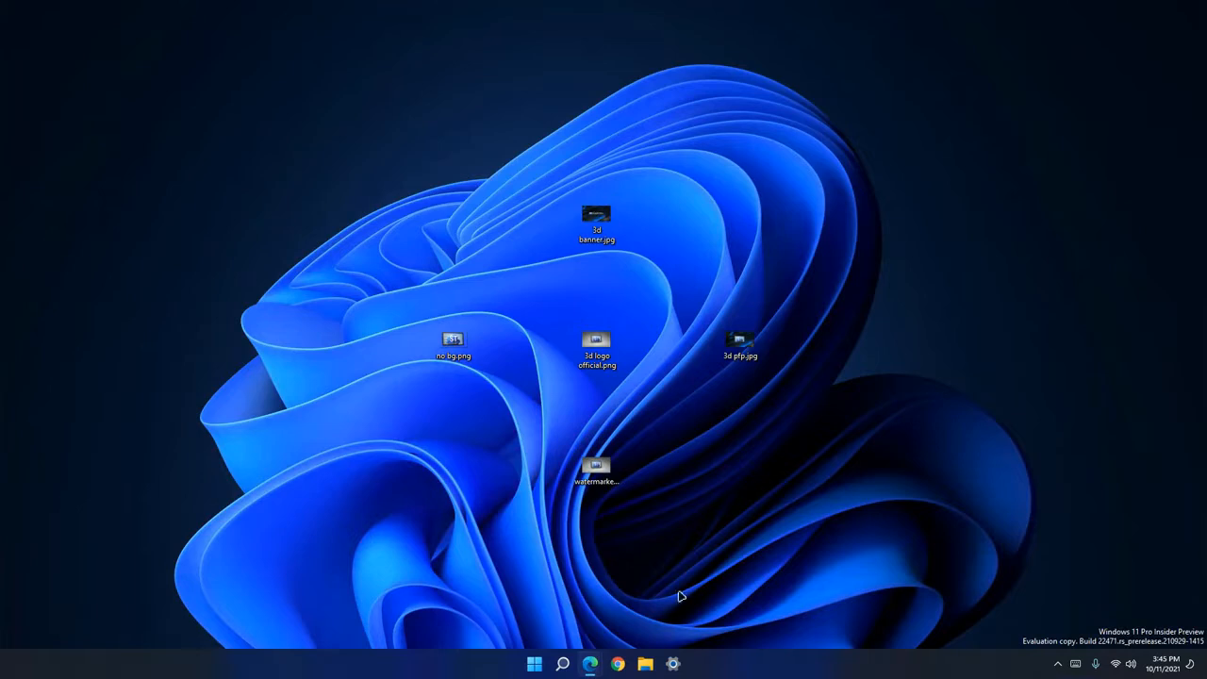
Open the Blender logo stuff folder inside Downloads in File Explorer.
left_click(641, 668)
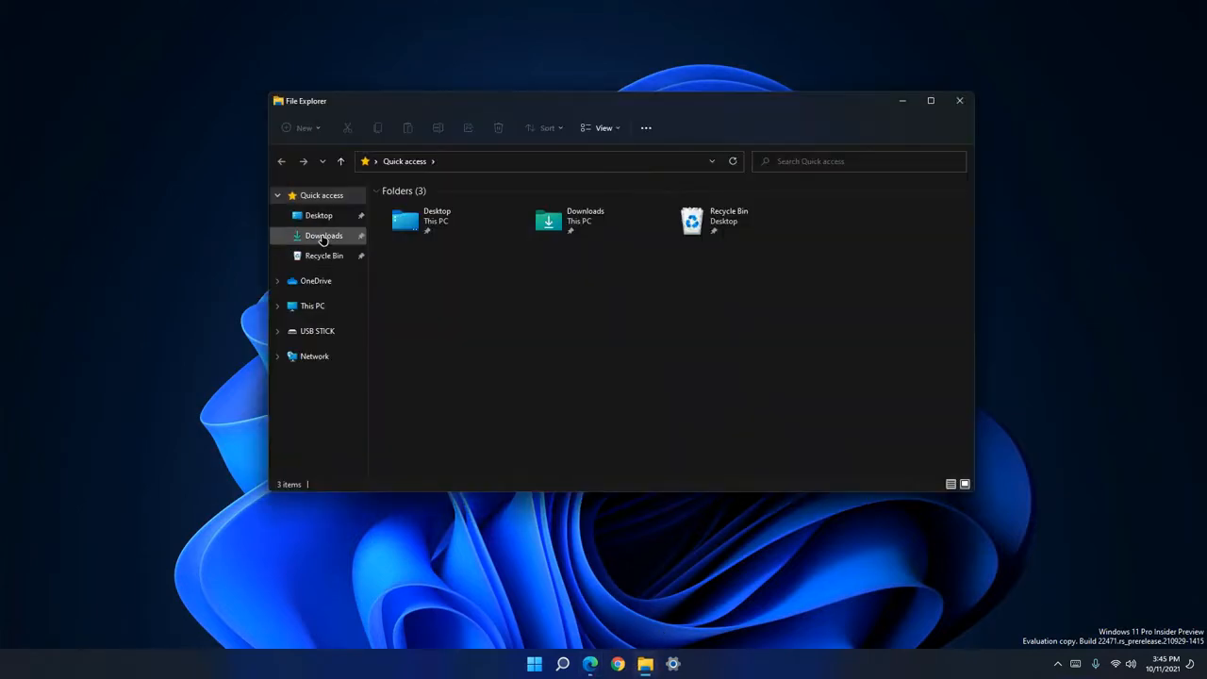
left_click(323, 236)
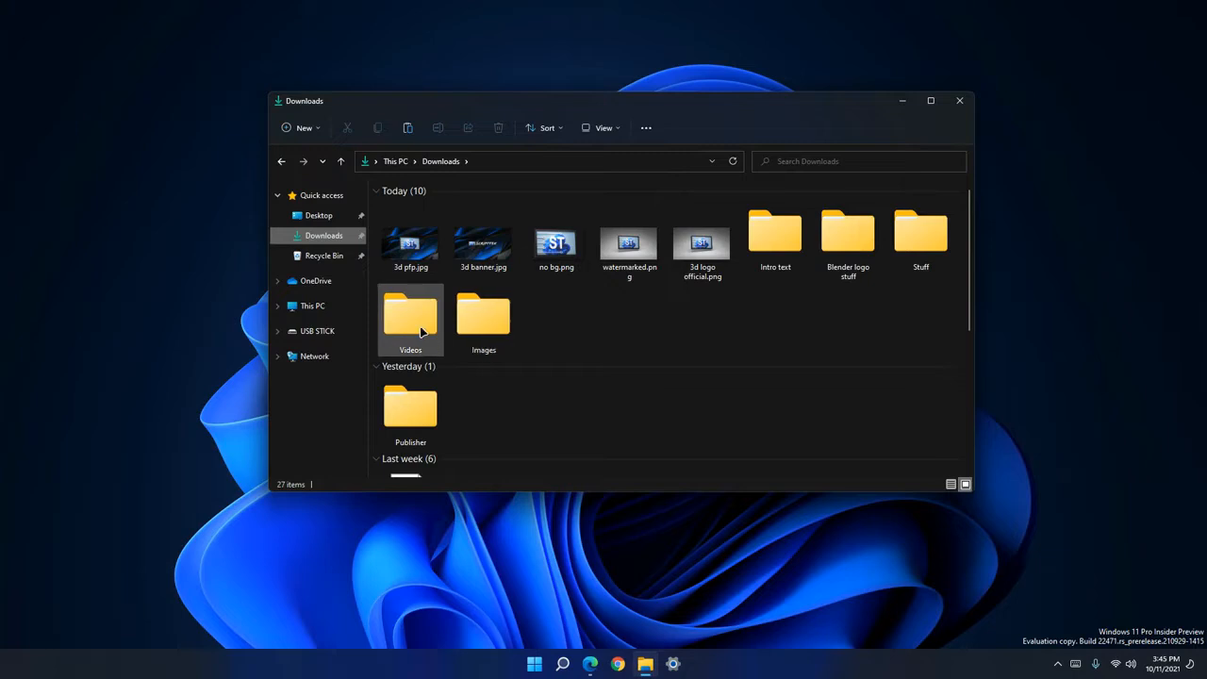
left_click(852, 250)
double_click(852, 250)
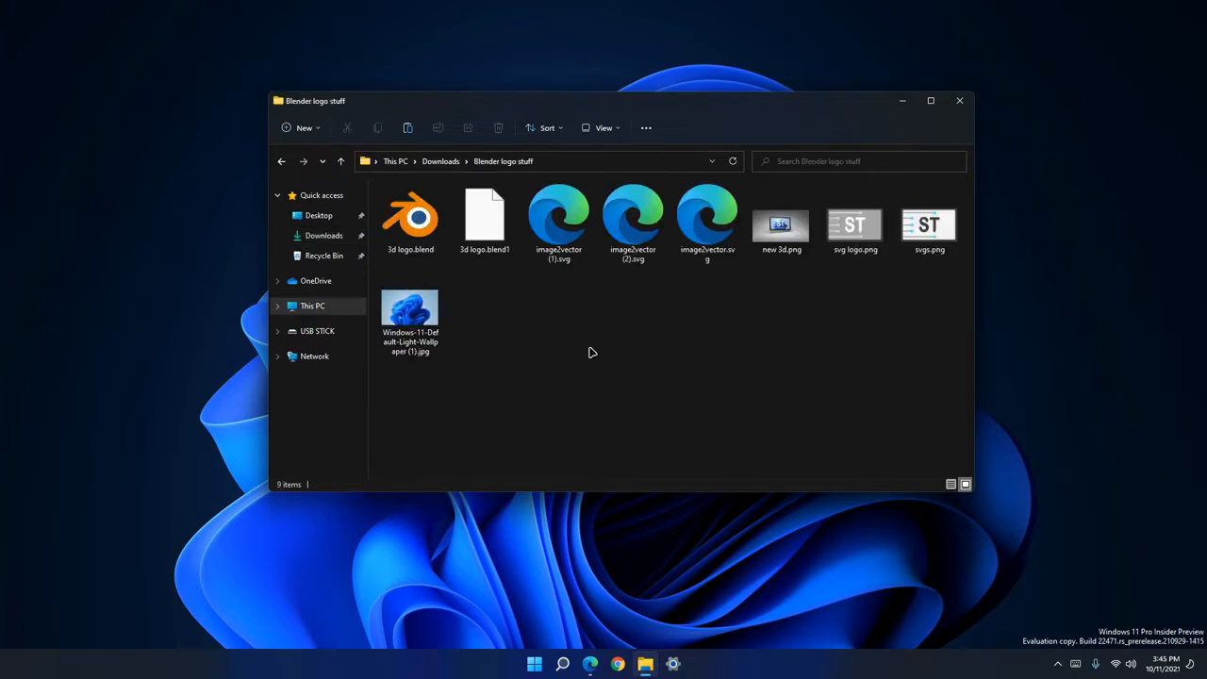
Delete the backup file 3d logo.blend1 from the Blender logo stuff folder.
left_click_drag(893, 350, 727, 331)
left_click(485, 236)
key("Delete")
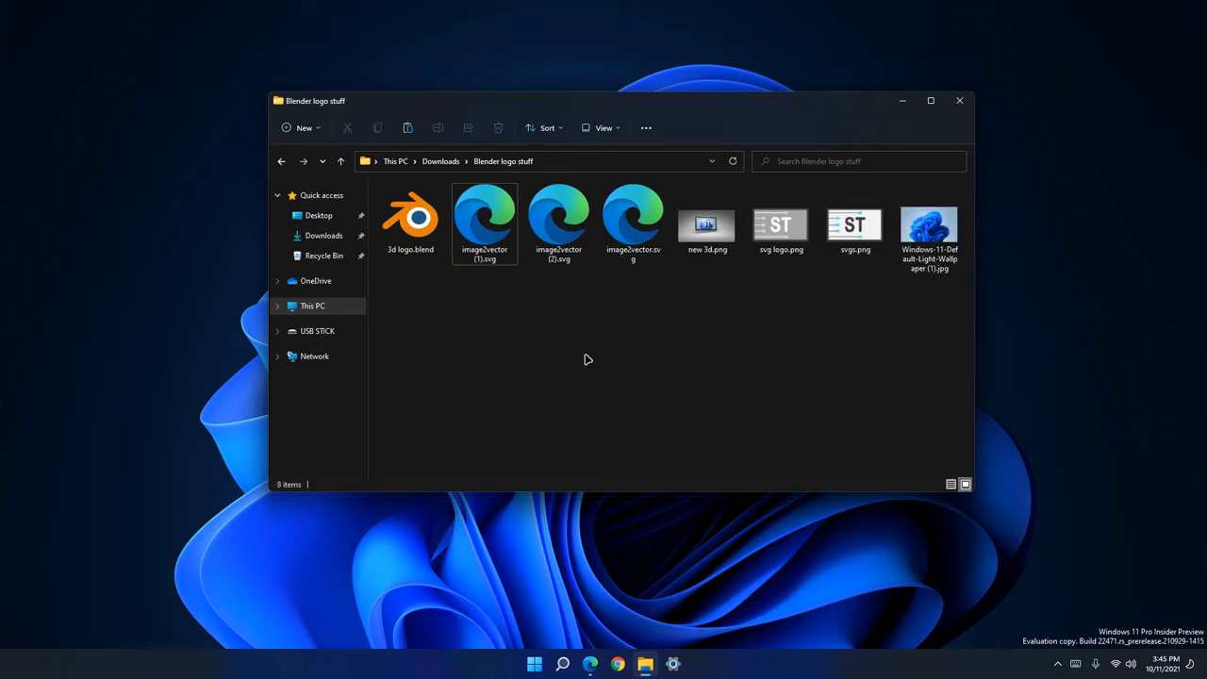
left_click_drag(666, 295, 566, 348)
left_click_drag(972, 304, 662, 323)
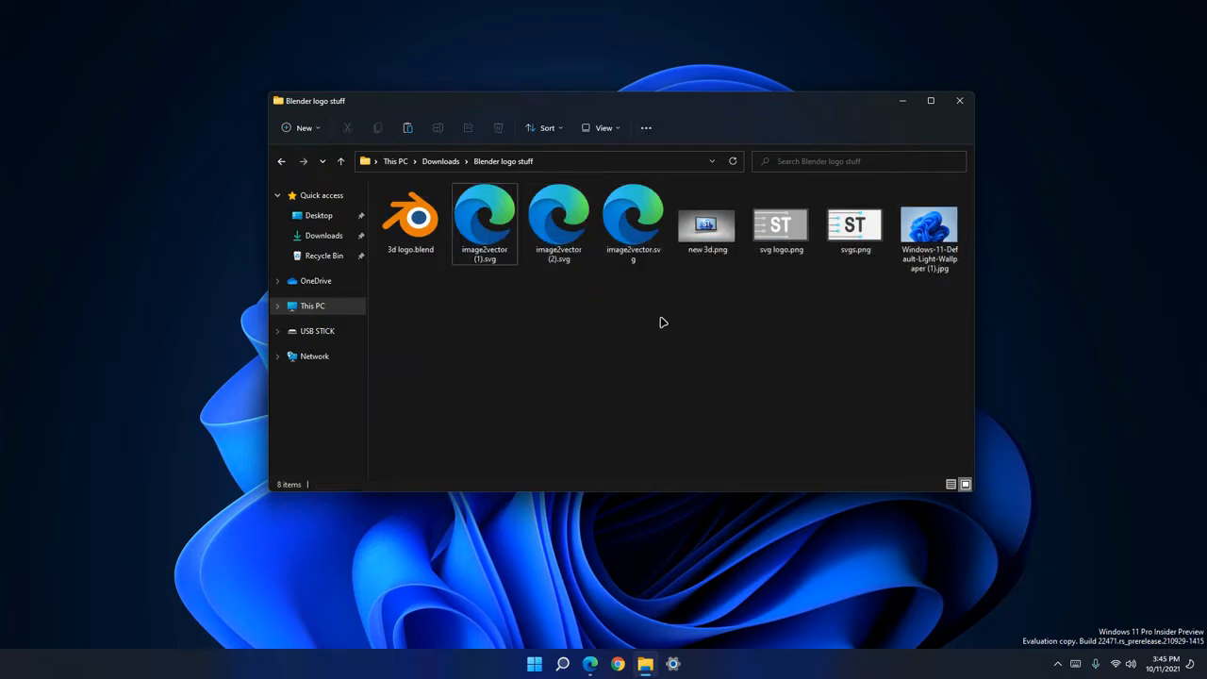
Open image2vector (1).svg in the browser to view the vector logo, then close it.
left_click(500, 243)
key("Return")
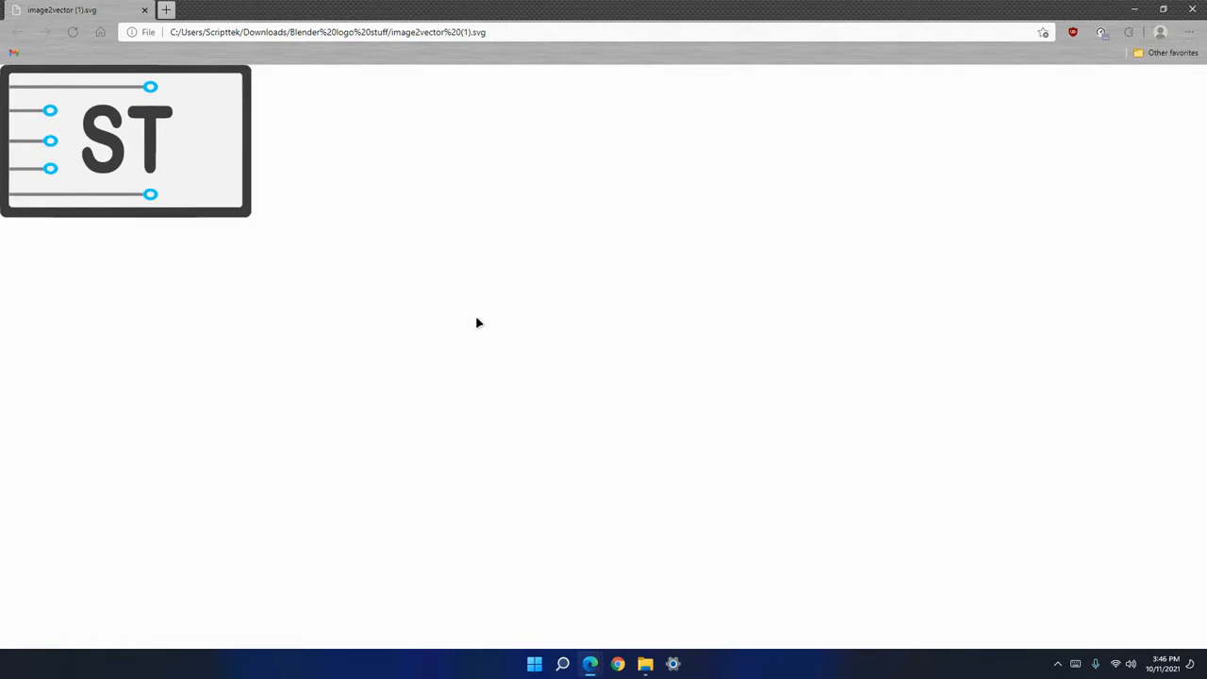
key("alt+F4")
left_click(632, 293)
left_click_drag(649, 300, 496, 224)
left_click_drag(616, 329, 455, 238)
Open svgs.png in paint.net to view the flat ST logo, then close the image.
left_click(832, 294)
left_click(864, 268)
double_click(864, 269)
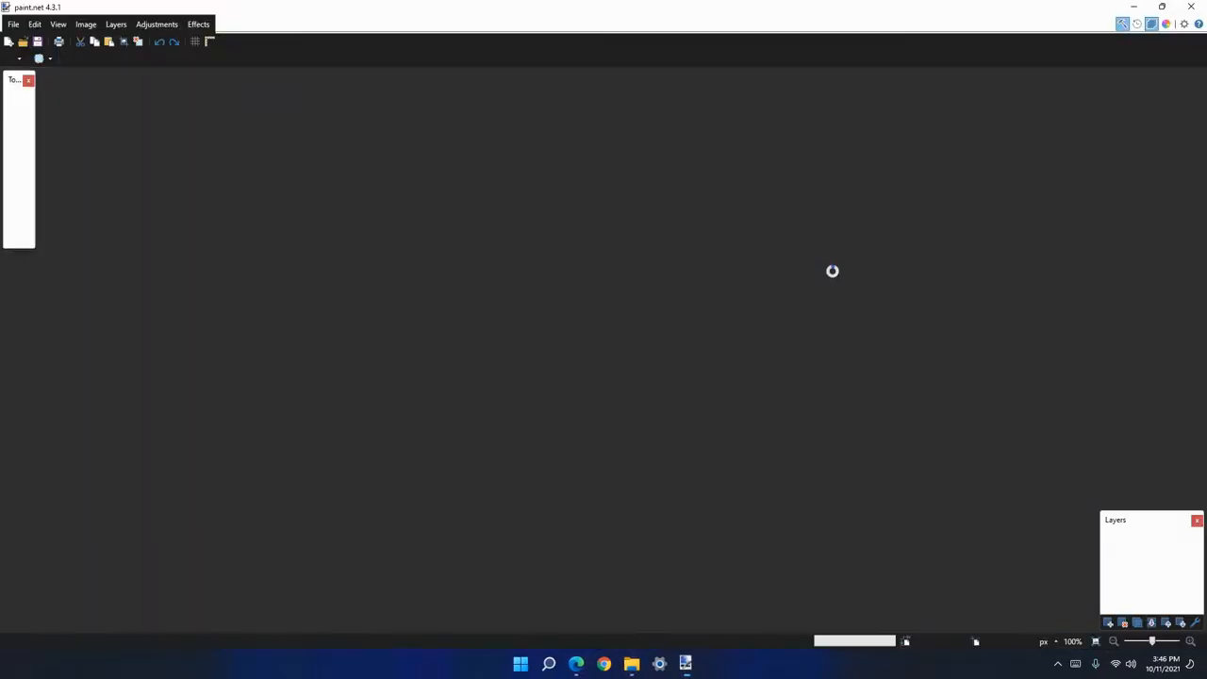
scroll(647, 316, "up", 2, "ctrl")
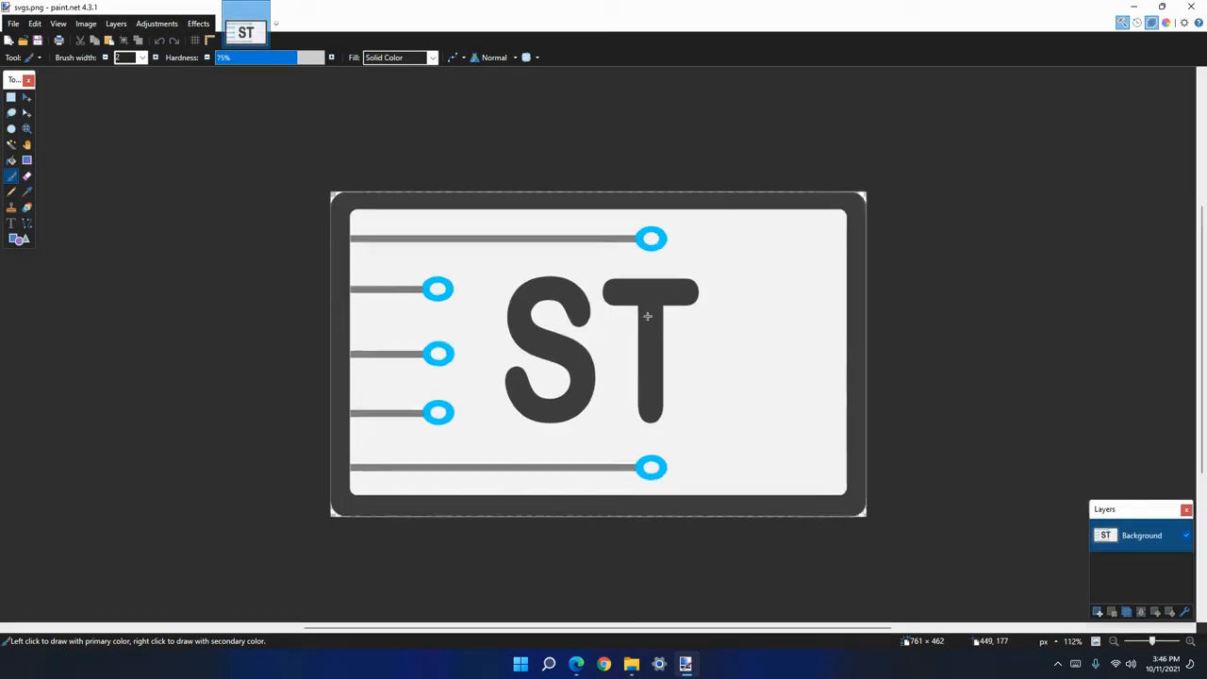
left_click(1193, 6)
View the wallpaper image Windows-11-Default-Light-Wallpaper (1).jpg and close it.
left_click(838, 350)
double_click(932, 238)
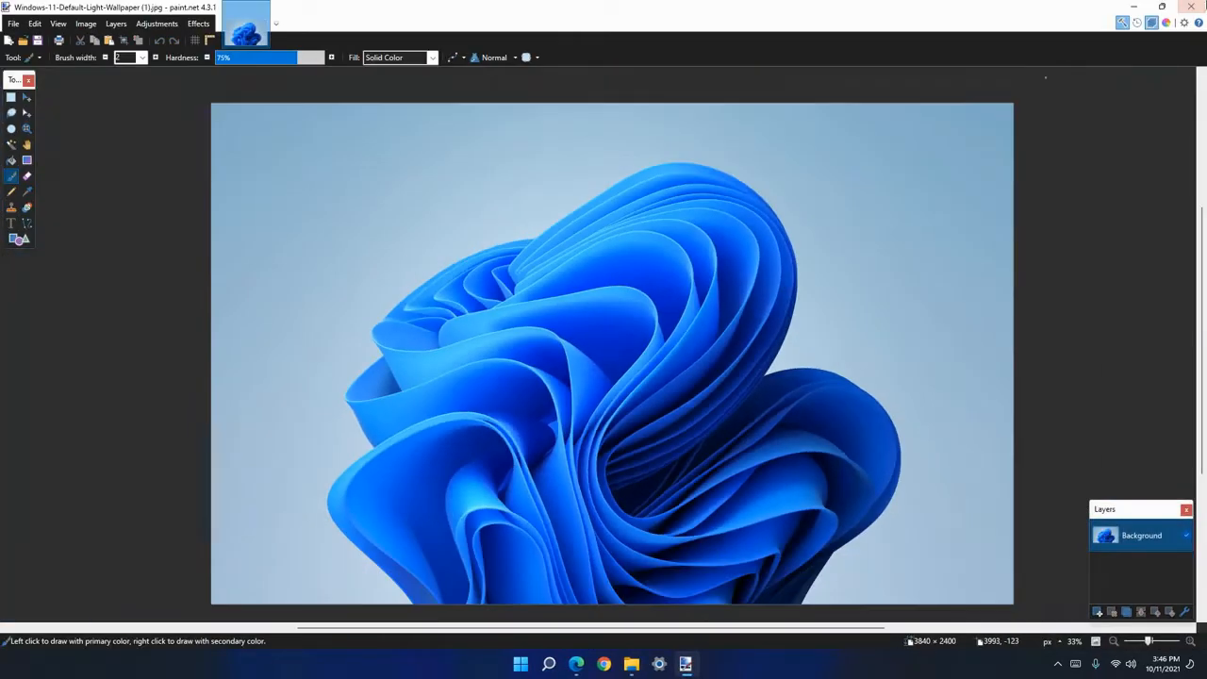
left_click(1192, 6)
Open new 3d.png, examine the rendered 3D logo up close and as a whole, then close it.
double_click(708, 224)
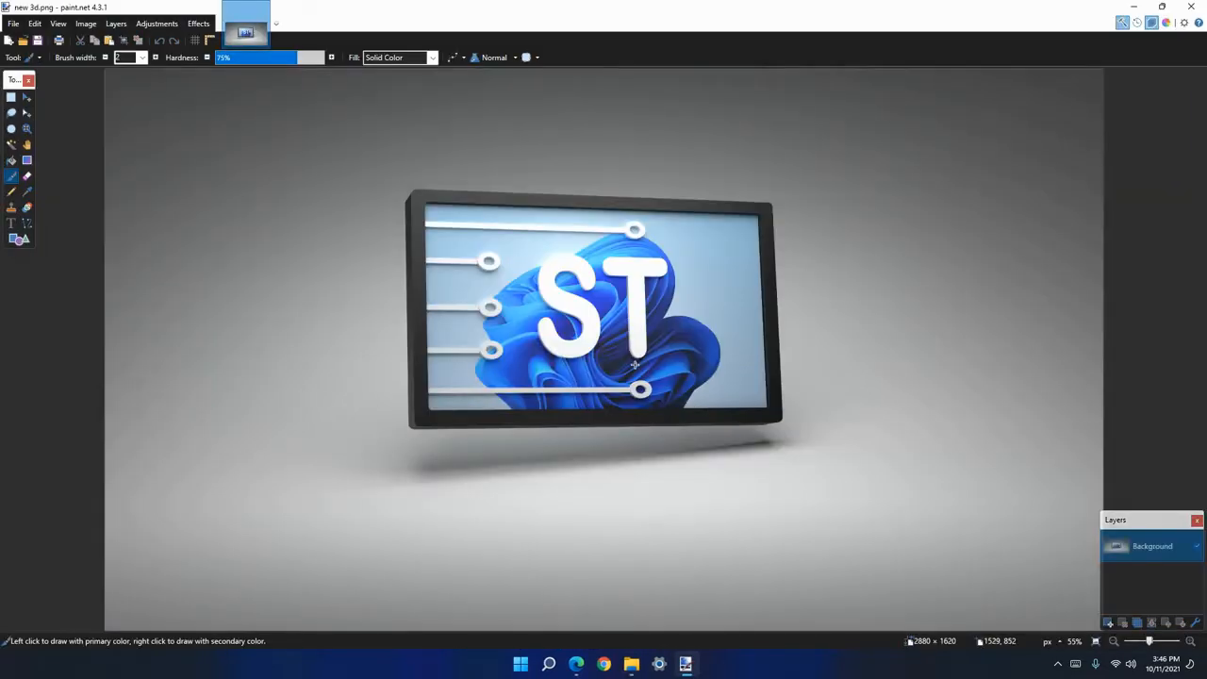
scroll(637, 366, "up", 2, "ctrl")
scroll(638, 366, "down", 6, "ctrl")
scroll(638, 366, "up", 5, "ctrl")
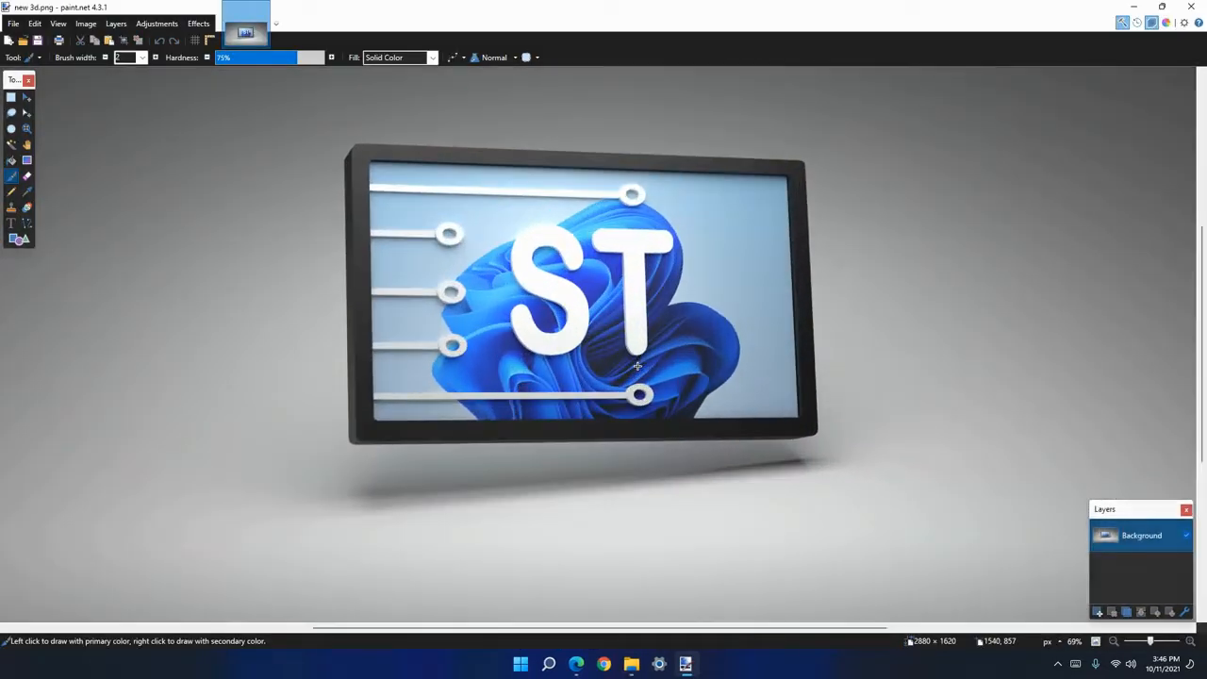
scroll(633, 428, "down", 3, "ctrl")
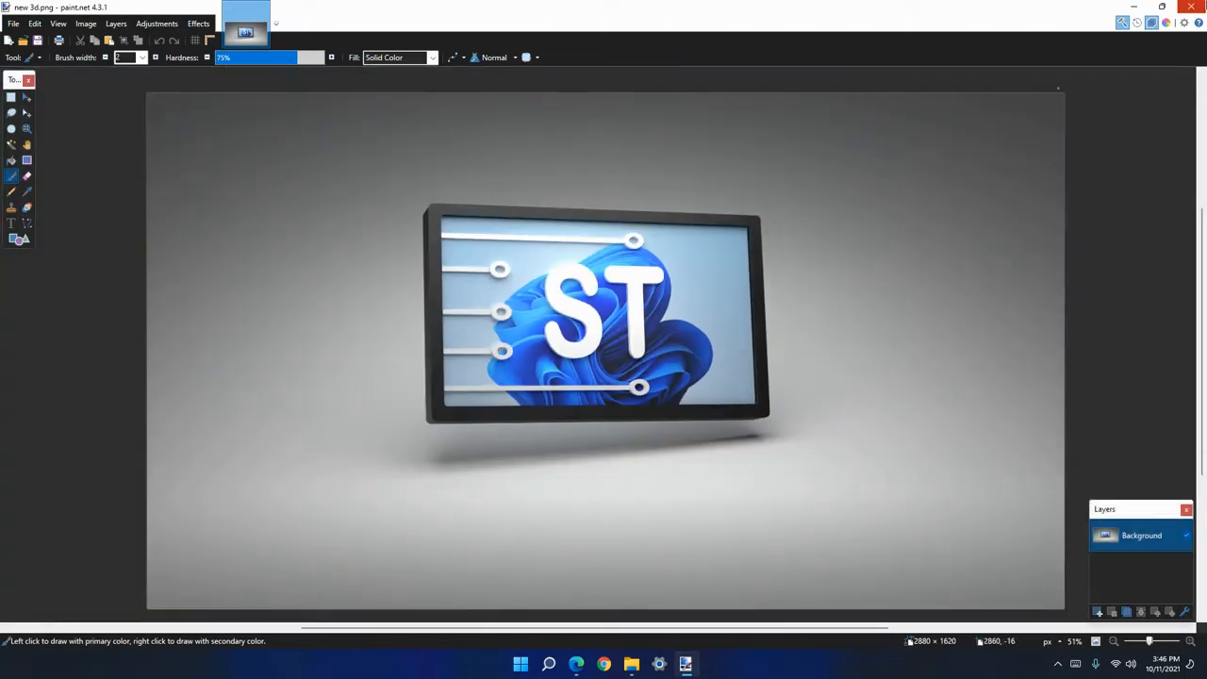
left_click(1192, 7)
Open the project file 3d logo.blend in Blender.
left_click(404, 227)
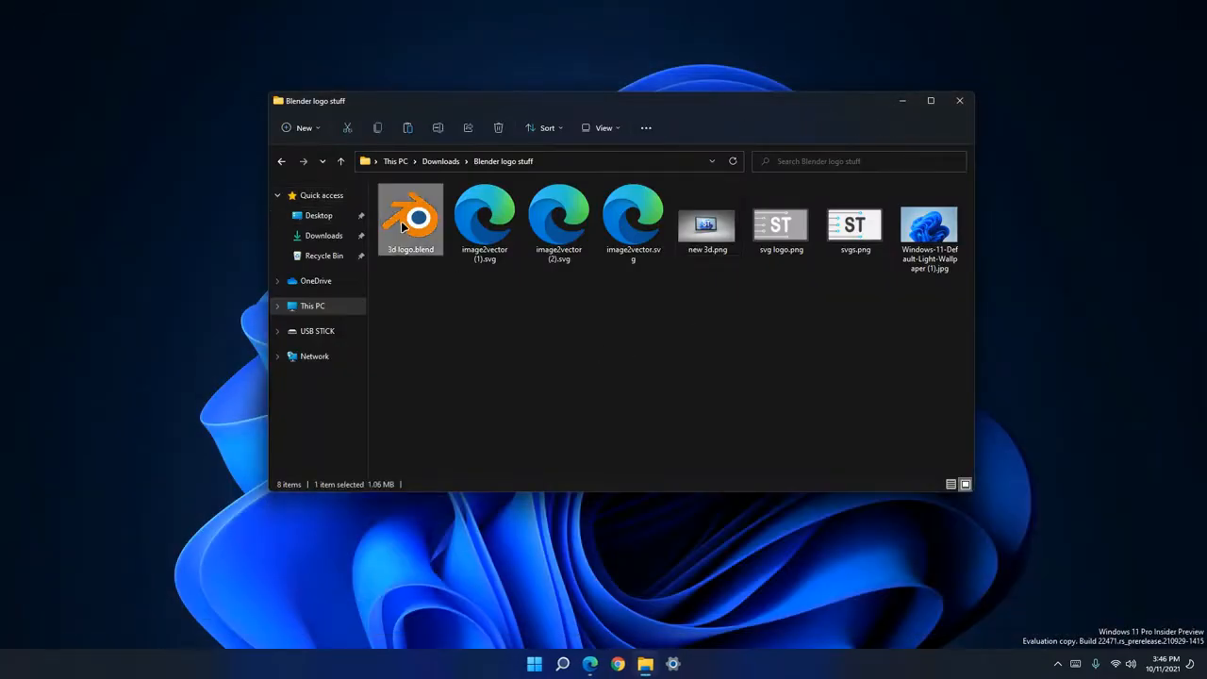
double_click(403, 226)
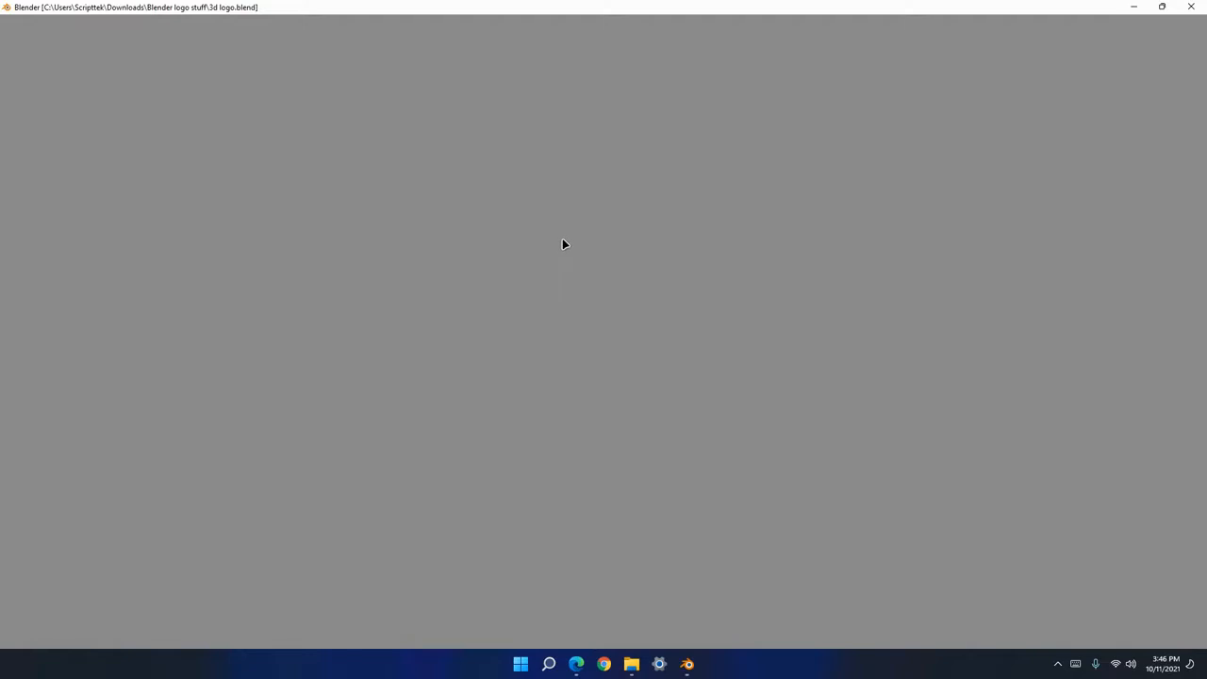
scroll(273, 364, "down", 2)
scroll(253, 350, "up", 6)
scroll(253, 349, "down", 2)
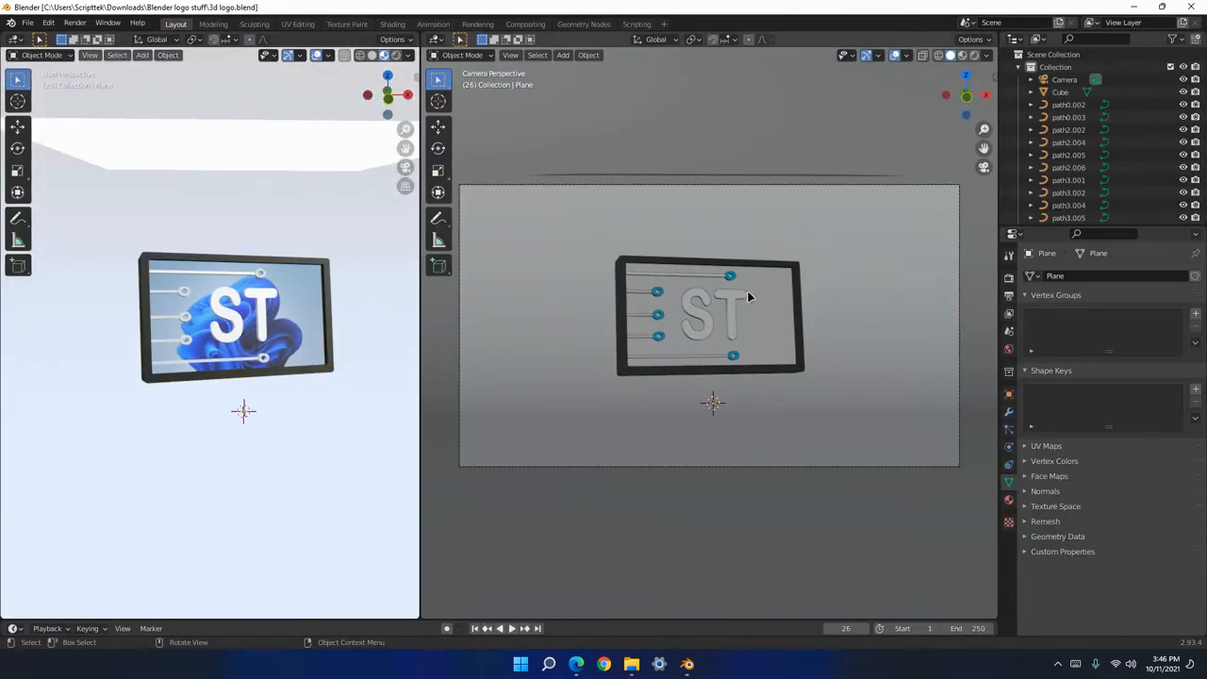
Clear the object selection and switch the camera viewport to rendered shading.
left_click_drag(591, 245, 820, 406)
left_click(818, 305)
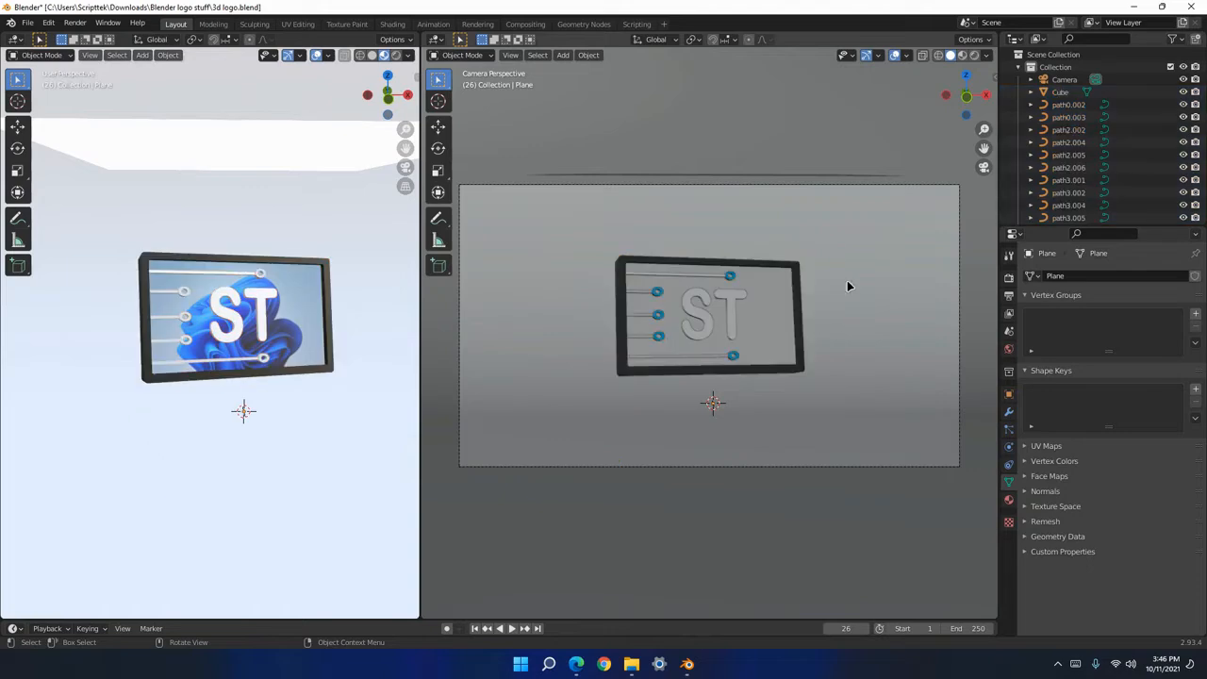
left_click(975, 54)
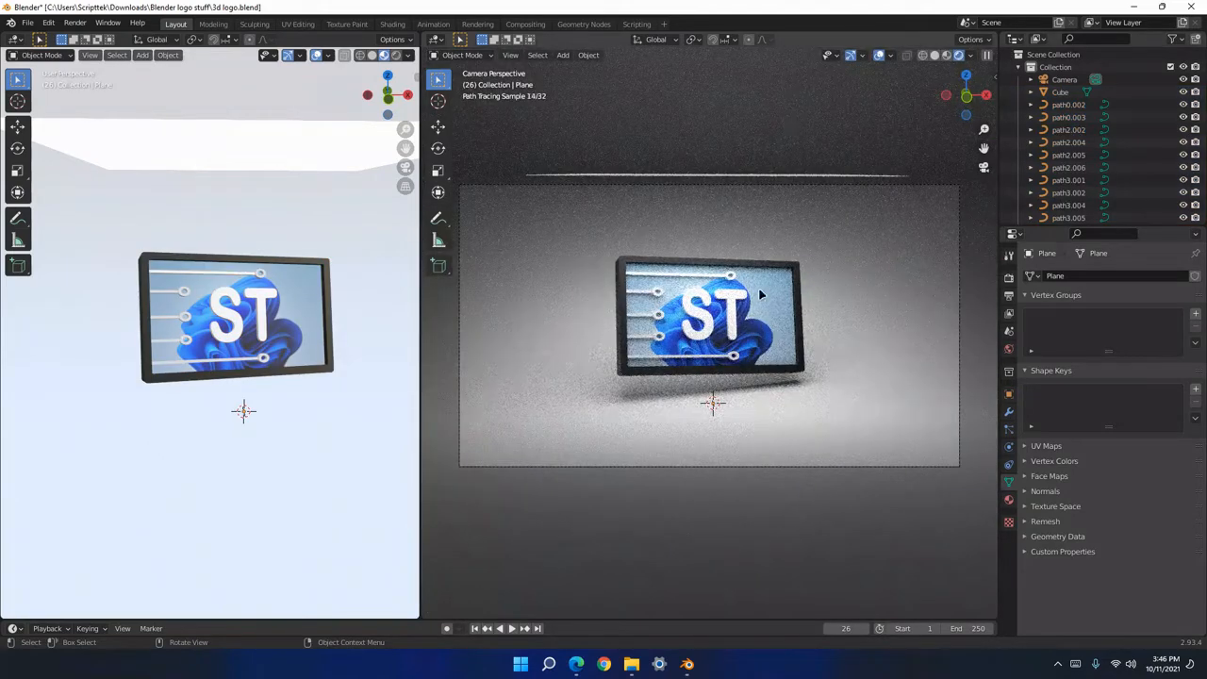
Examine the path-traced ST logo model and its shadow in the camera viewport, both close up and farther away.
scroll(721, 343, "up", 3)
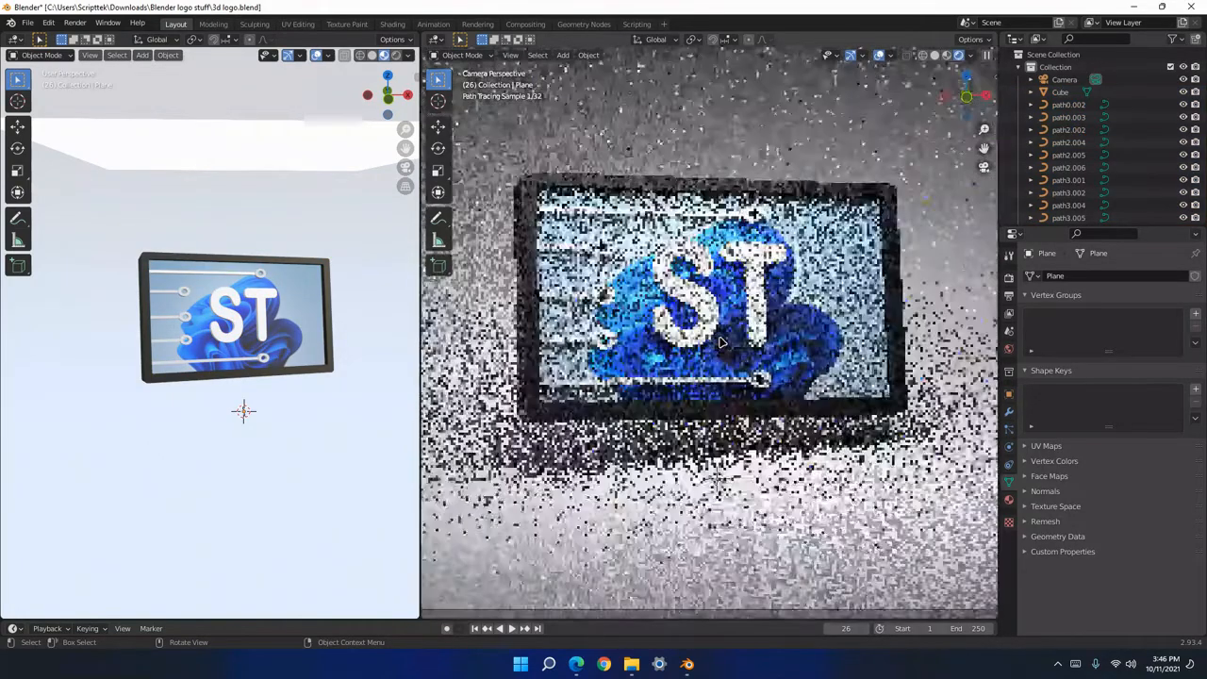
scroll(722, 342, "down", 3)
scroll(722, 343, "up", 2)
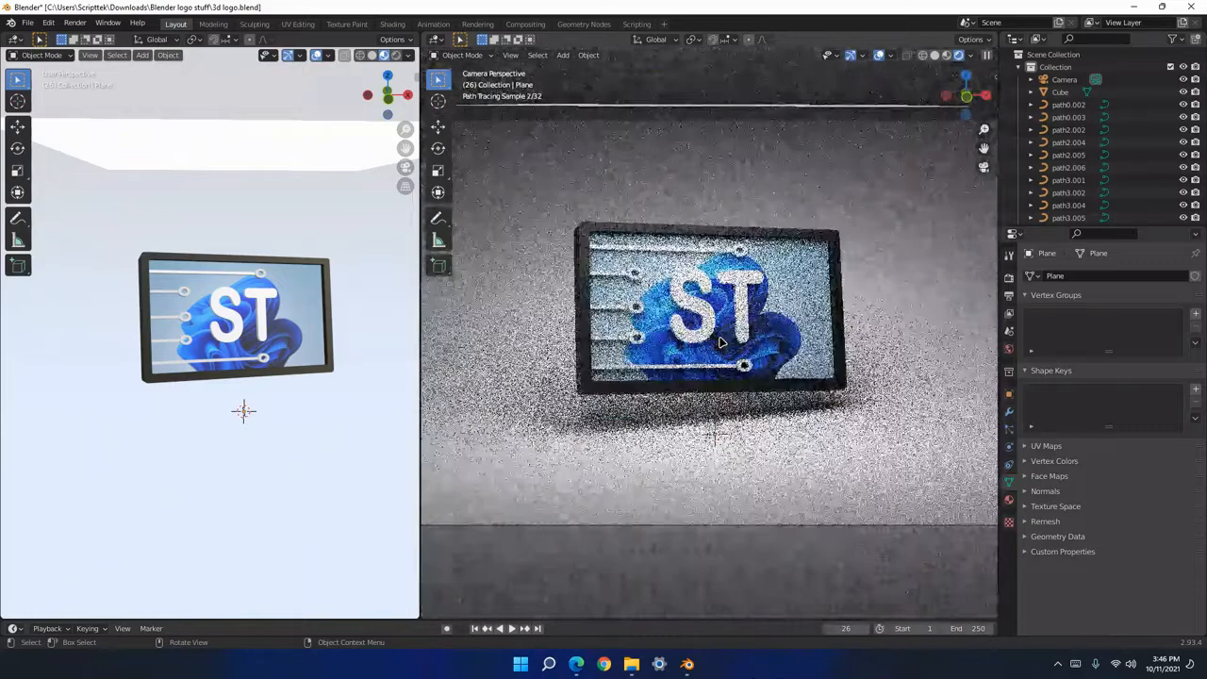
scroll(721, 342, "down", 2)
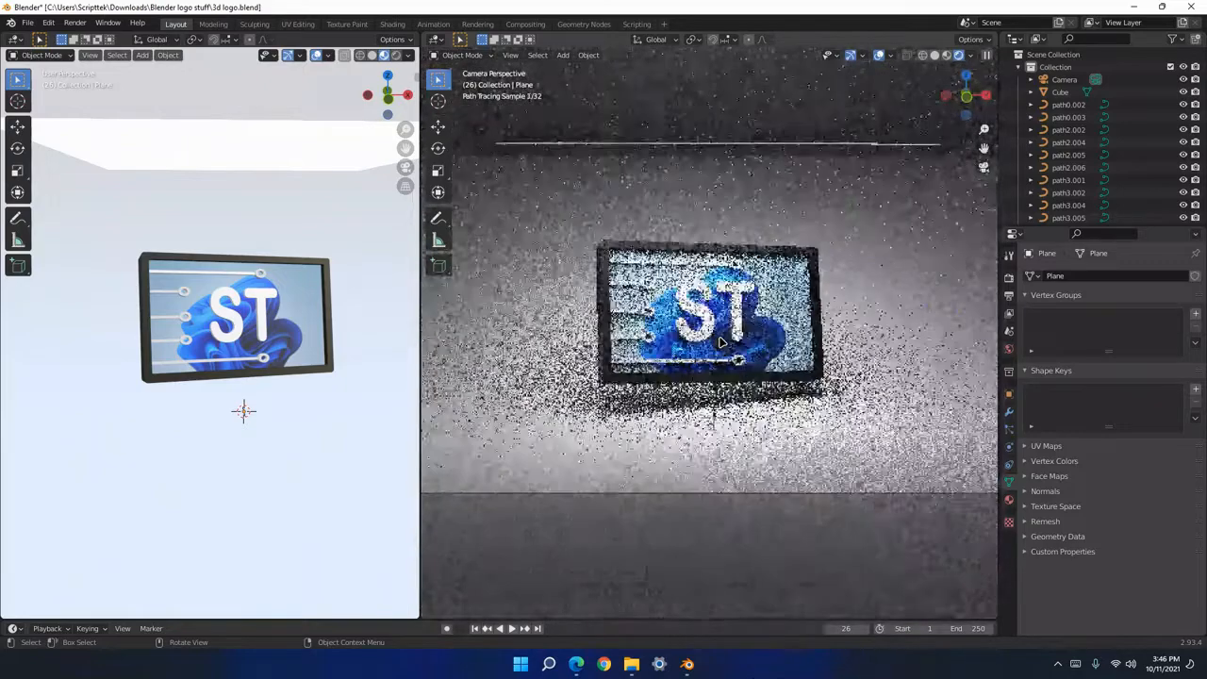
scroll(722, 343, "up", 2)
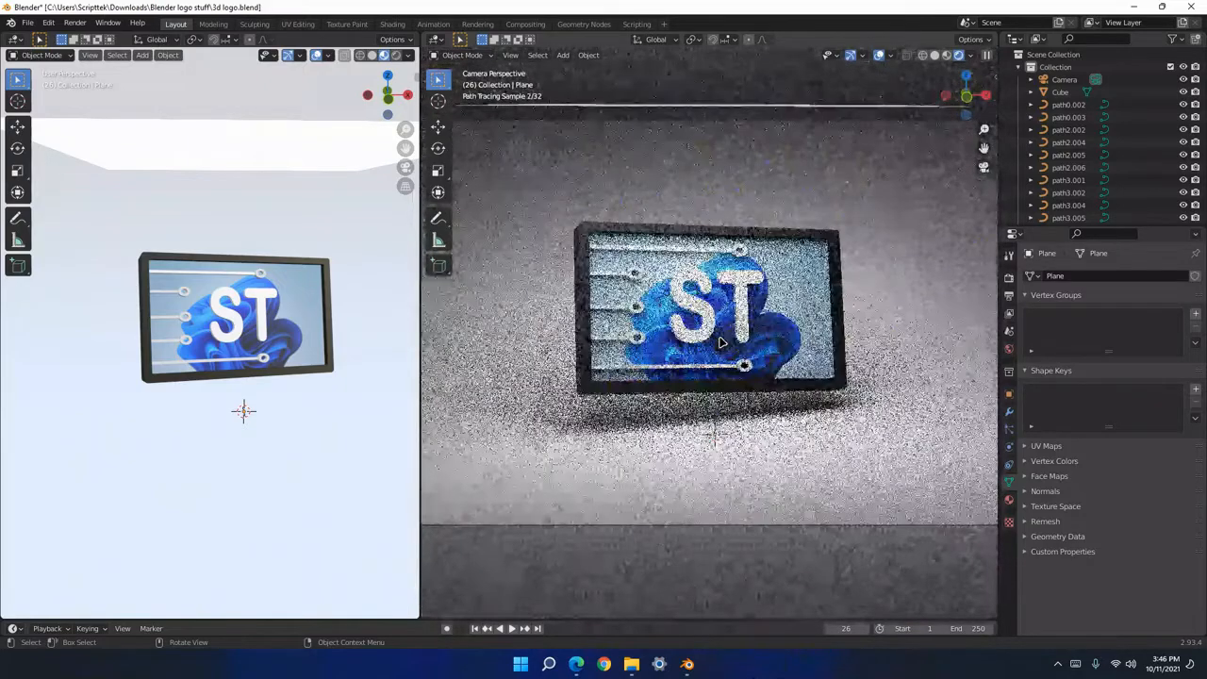
scroll(722, 342, "down", 2)
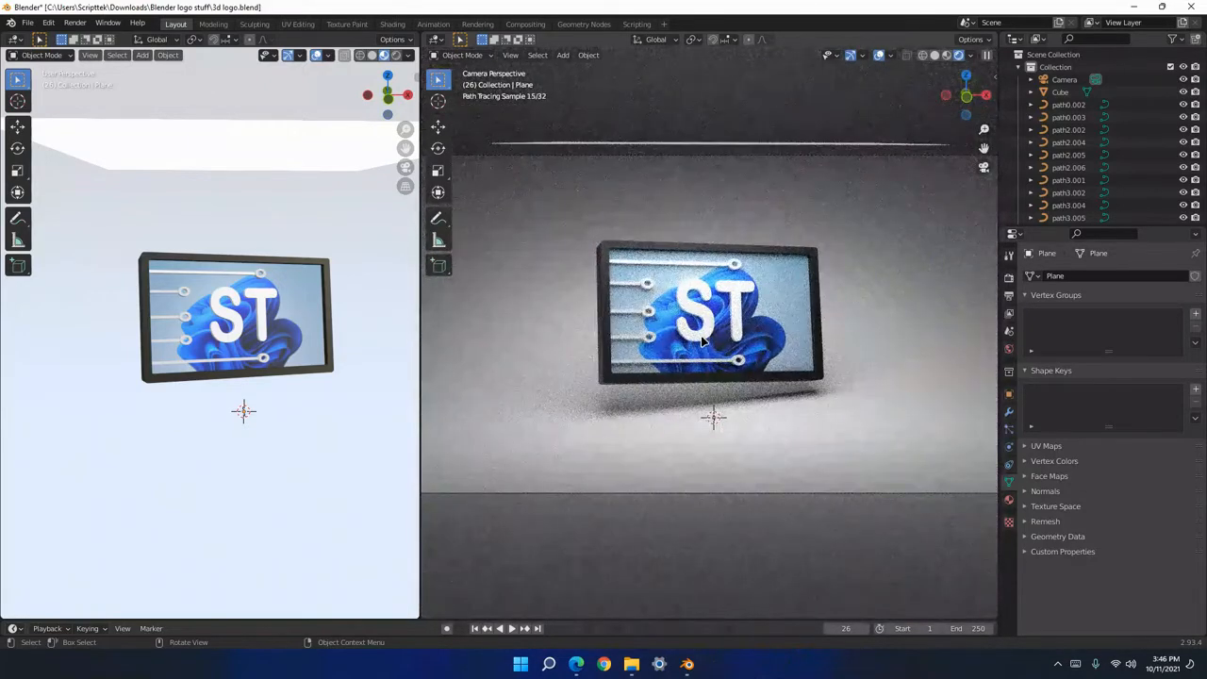
scroll(710, 325, "up", 2)
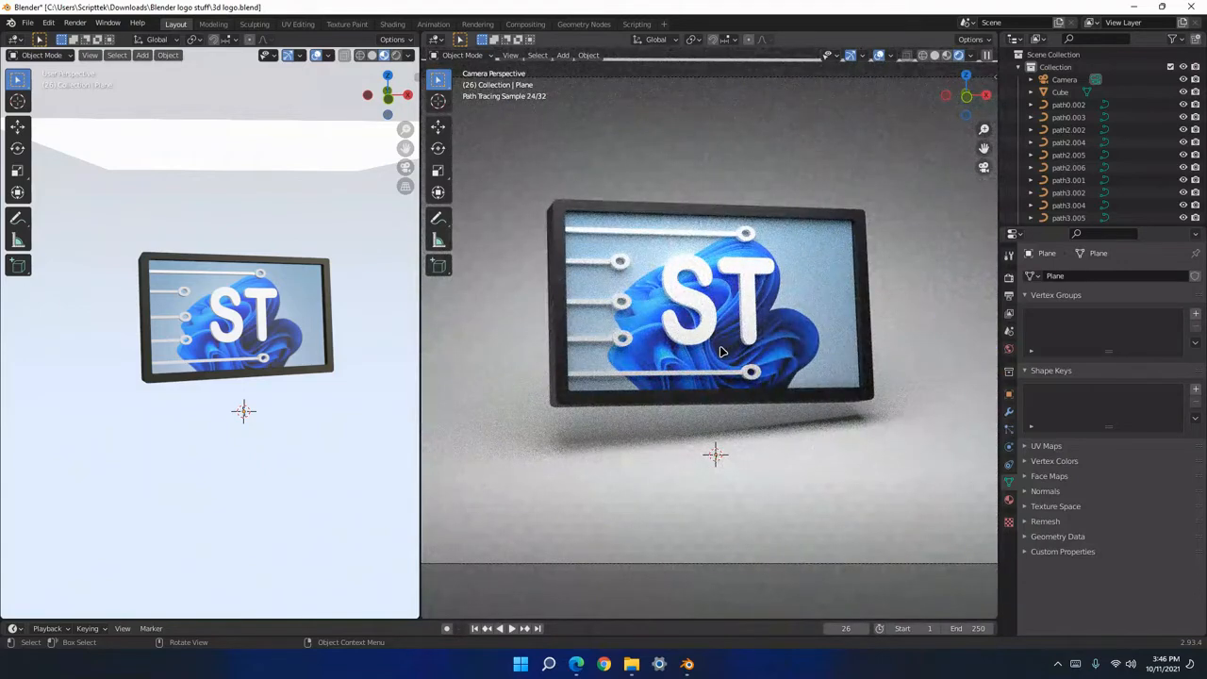
scroll(721, 351, "down", 1)
scroll(722, 351, "up", 3)
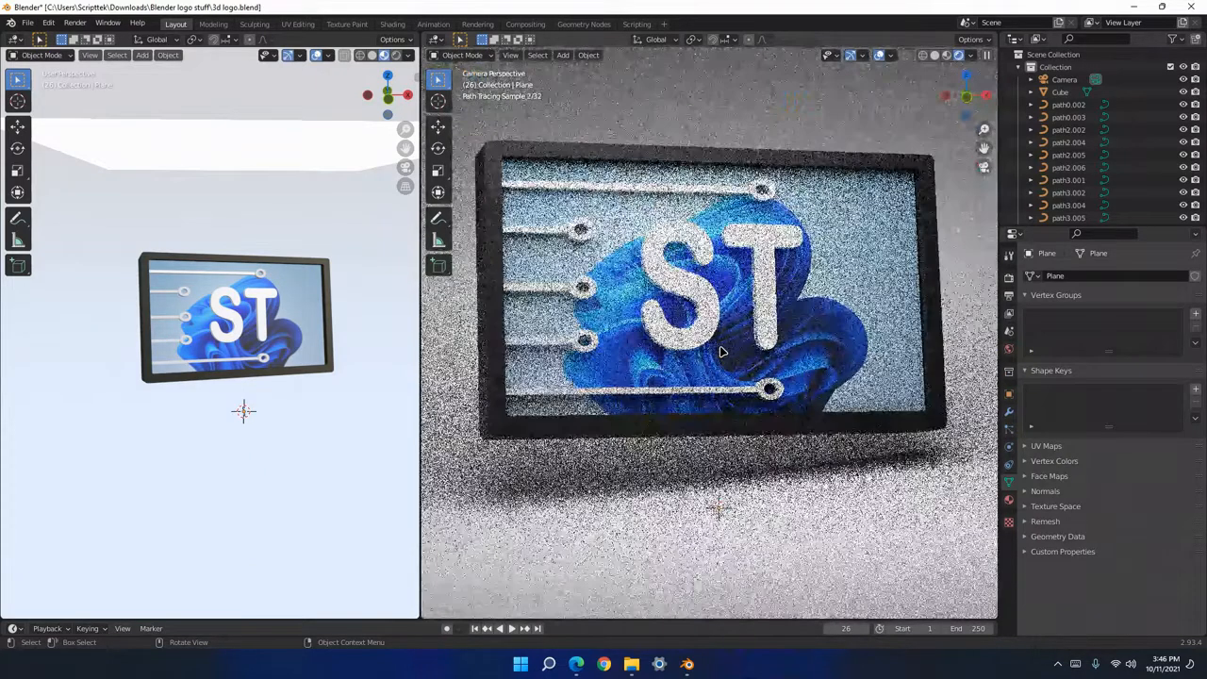
scroll(721, 351, "down", 3)
scroll(713, 330, "up", 2)
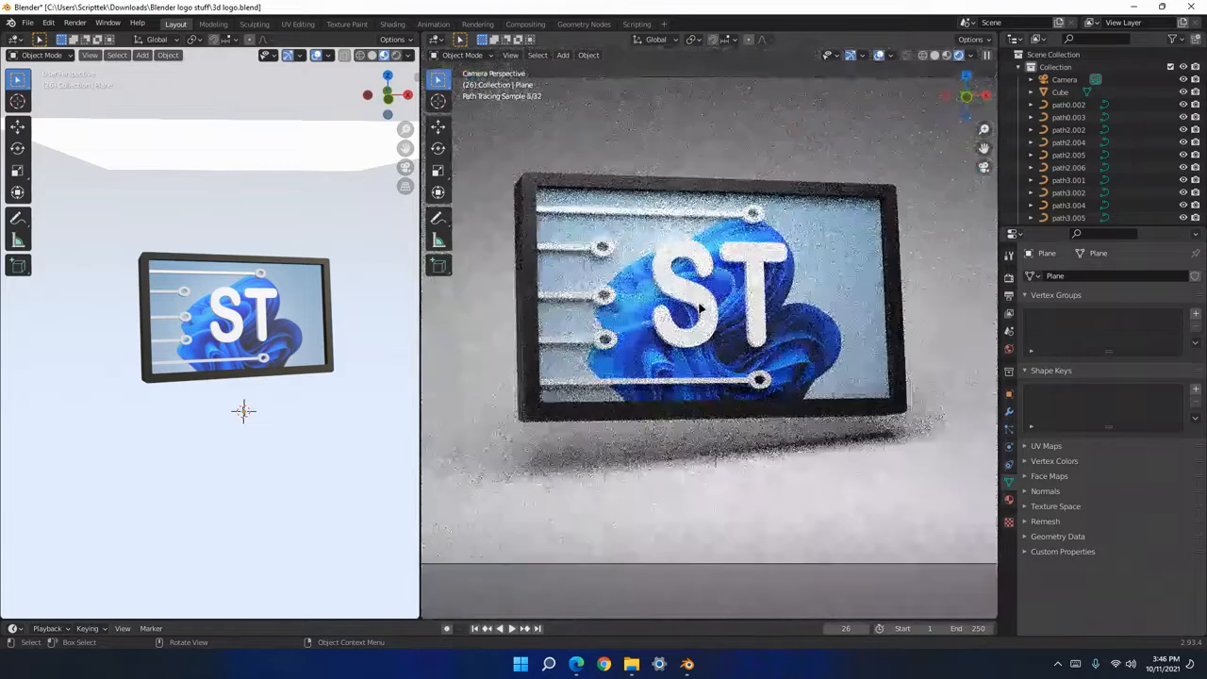
scroll(703, 316, "down", 3)
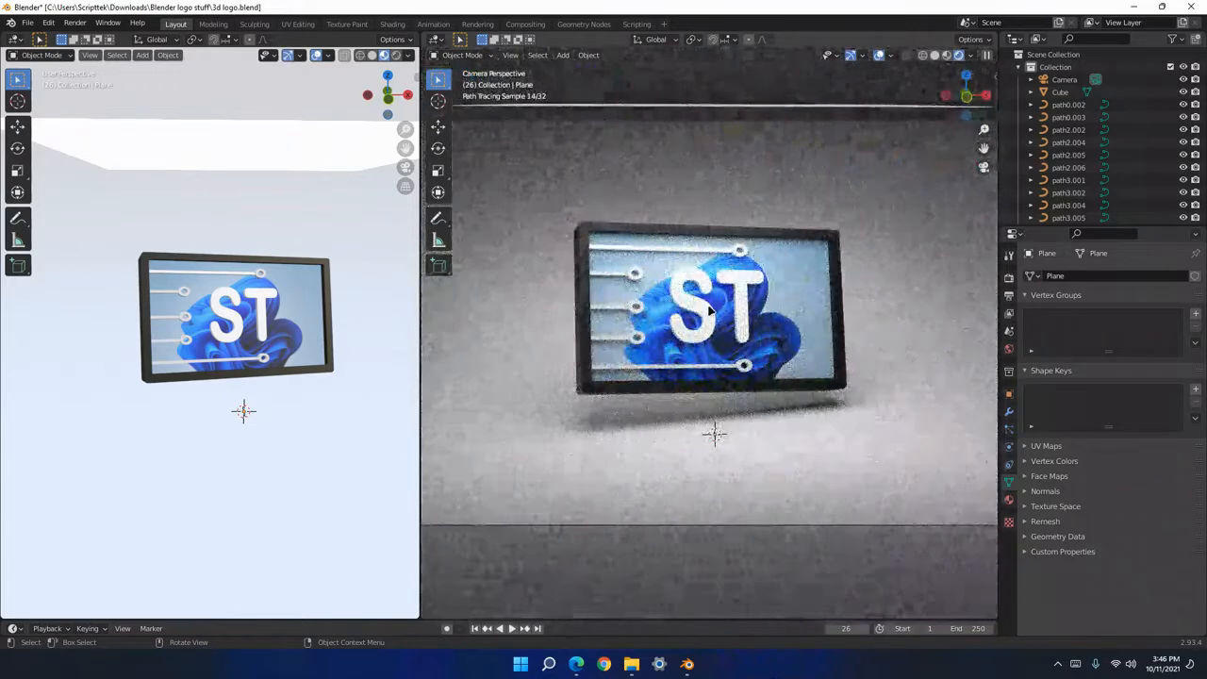
Examine the ST logo model up close and from a slightly different angle in both viewports.
scroll(706, 308, "down", 1)
scroll(251, 351, "down", 2)
scroll(255, 345, "up", 4)
scroll(254, 345, "down", 5)
middle_click_drag(255, 347, 278, 375)
scroll(264, 405, "up", 4)
scroll(237, 357, "up", 2)
scroll(238, 356, "down", 1)
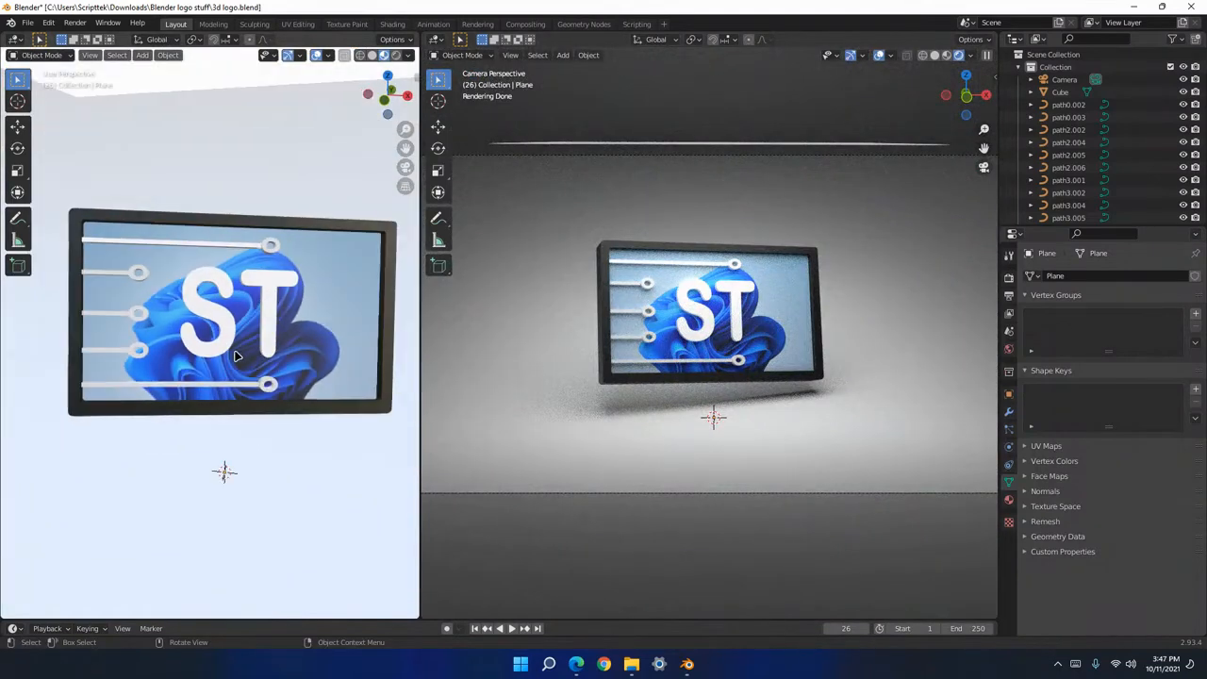
Close the logo project without saving and start a fresh Blender session with the default scene.
left_click(1192, 6)
left_click(633, 356)
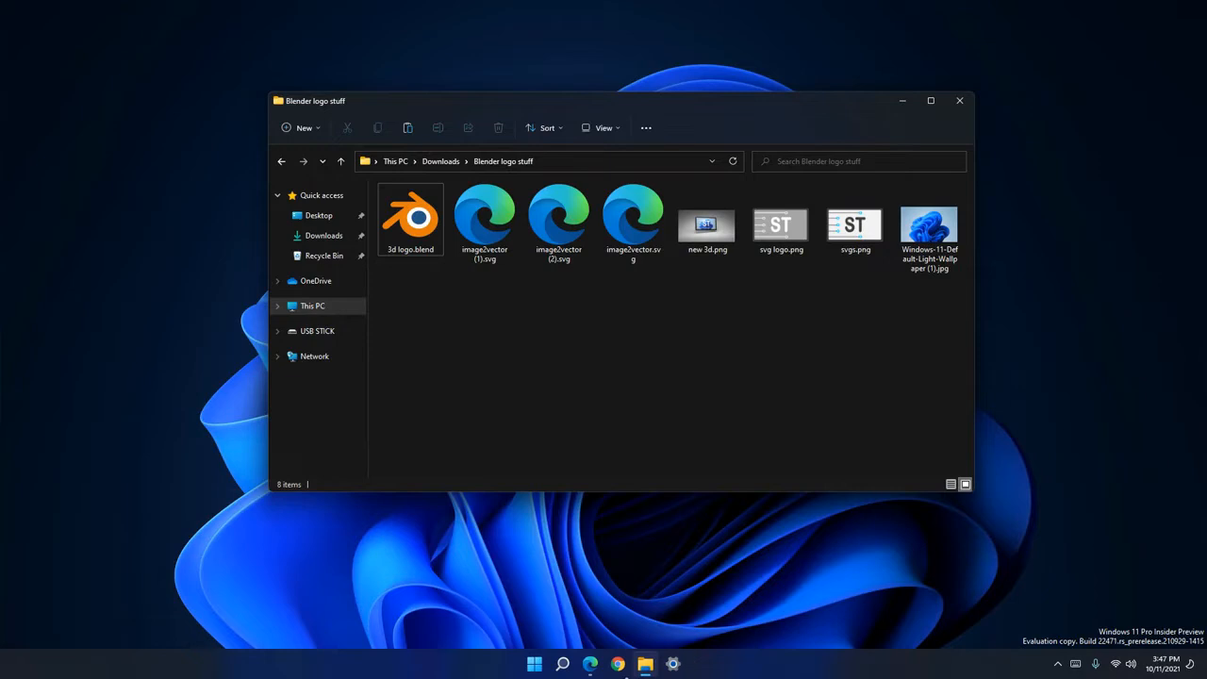
left_click(535, 665)
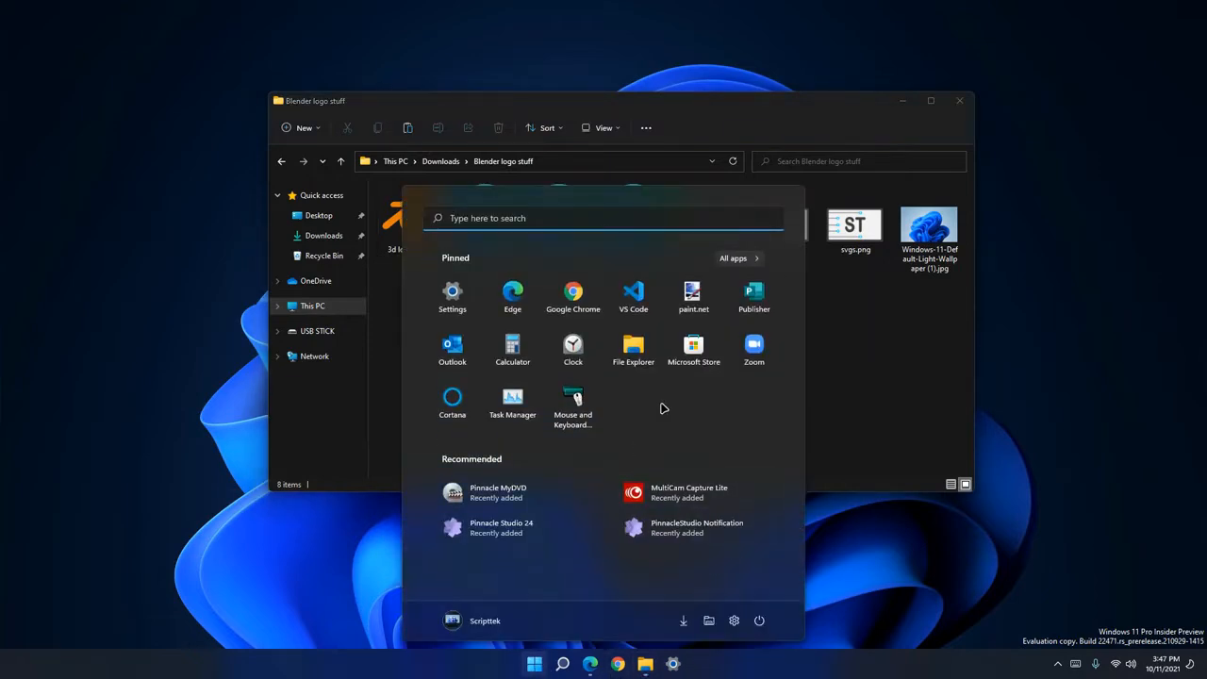
type("blender")
key("Return")
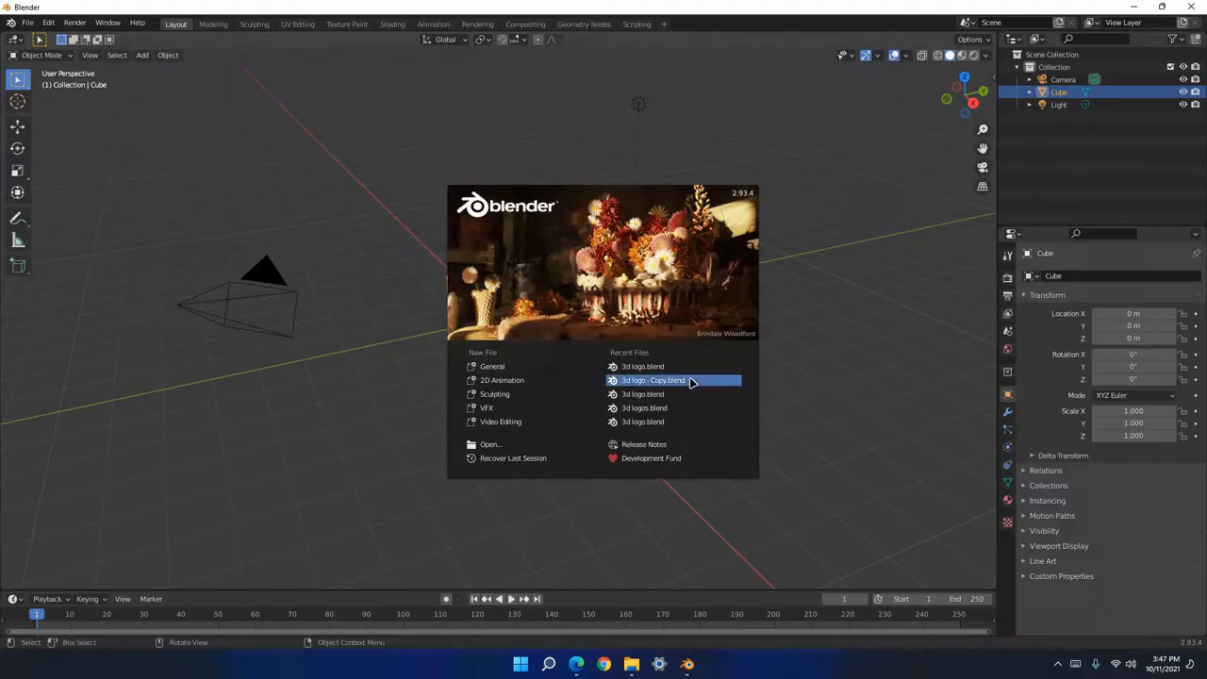
left_click(766, 282)
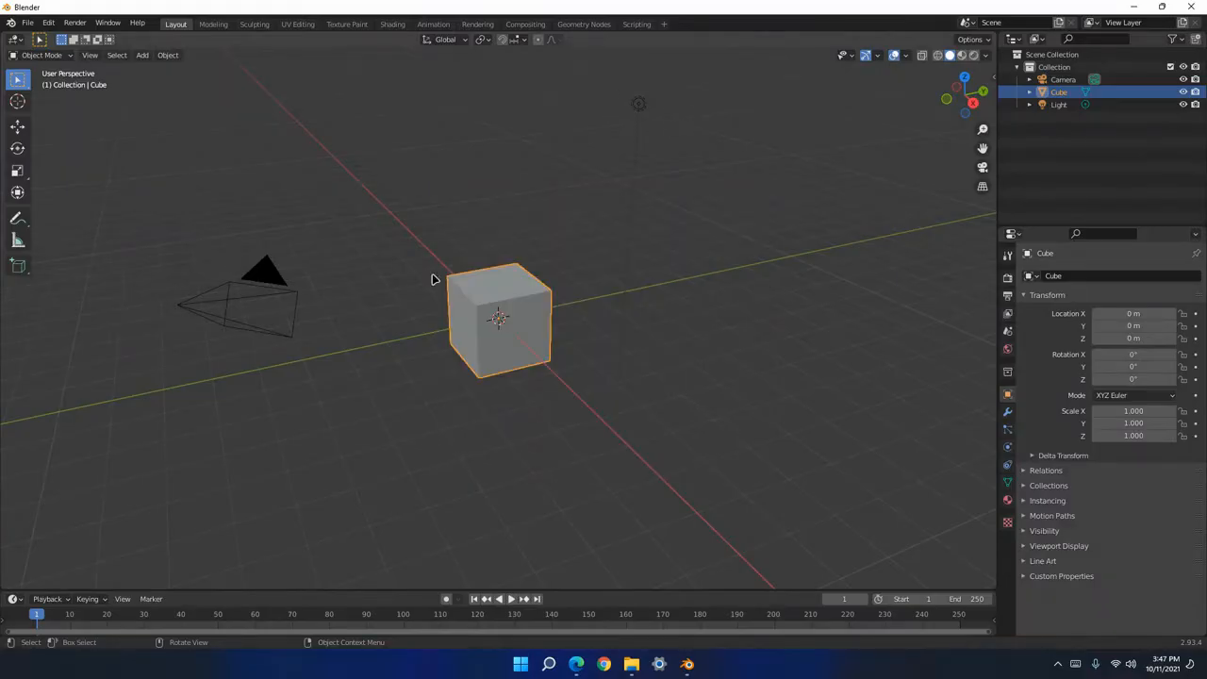
Delete all the default objects from the new scene.
left_click_drag(171, 209, 844, 396)
left_click(741, 322)
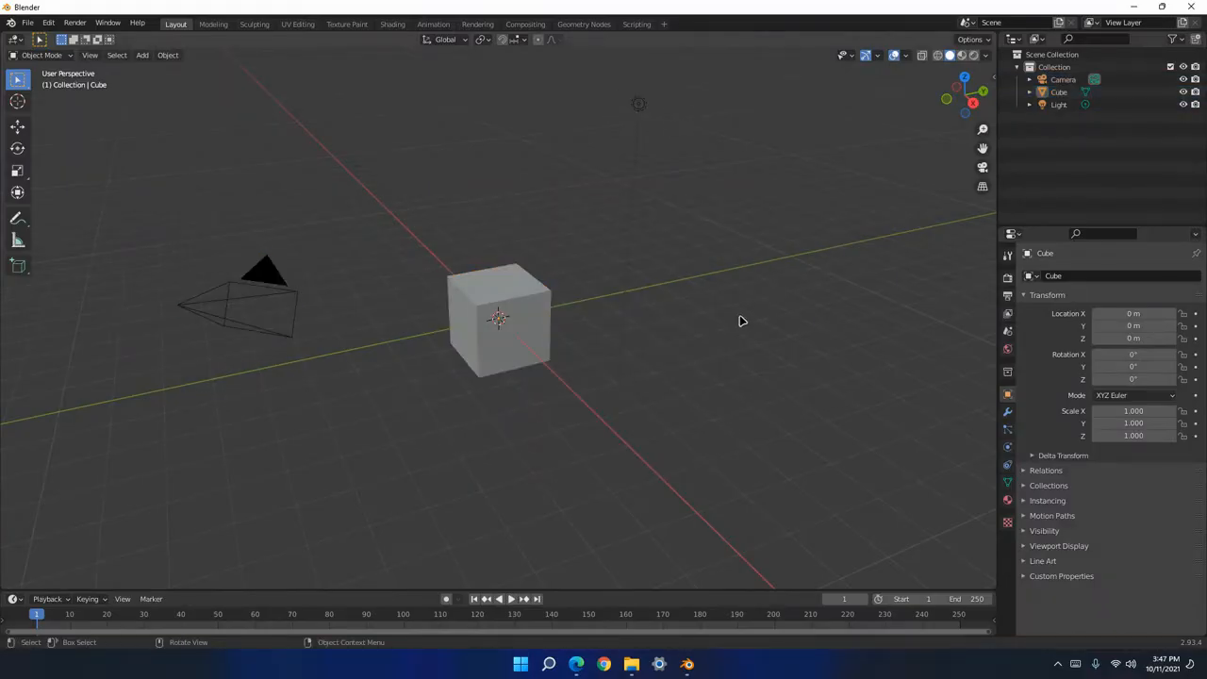
key("a")
key("Delete")
Import image2vector (2).svg from the Blender logo stuff folder in Downloads as a Scalable Vector Graphics file.
key("super+e")
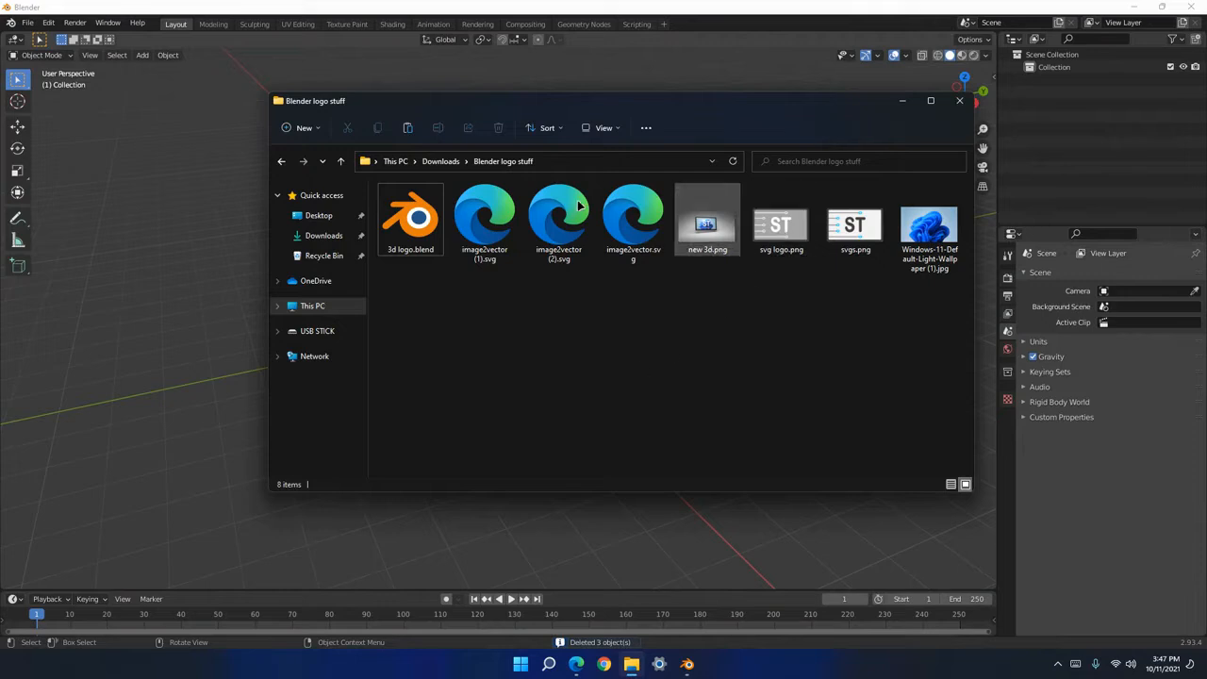
left_click(614, 6)
left_click(29, 24)
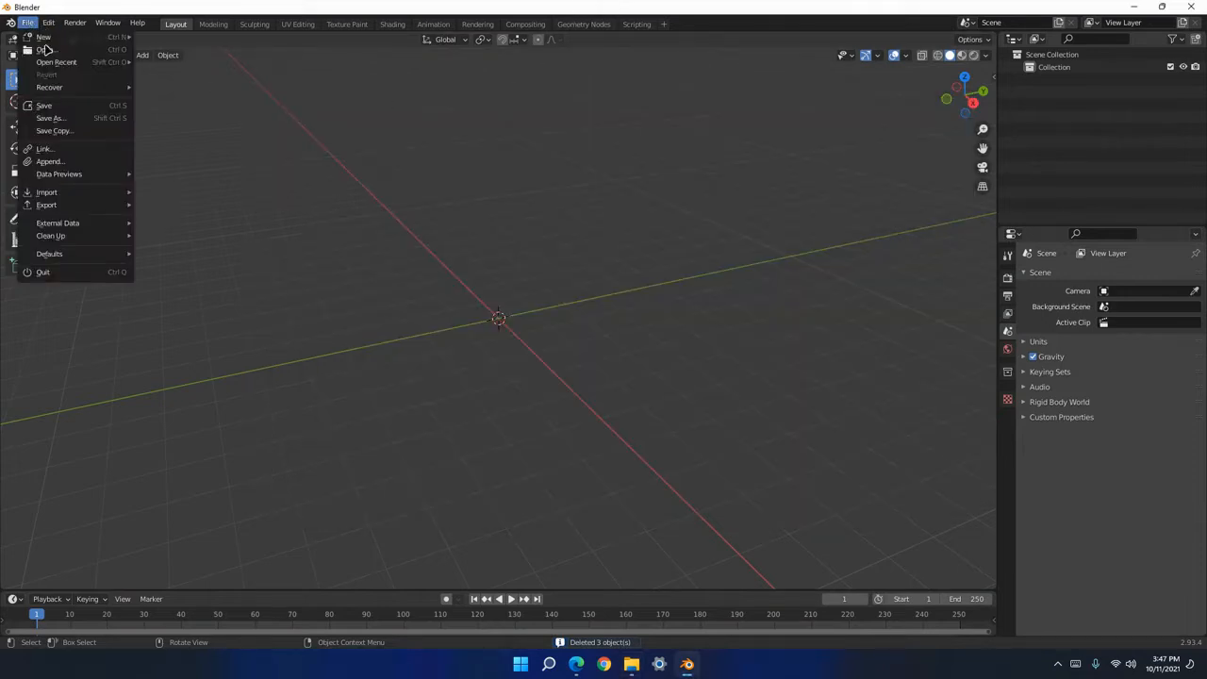
mouse_move(107, 194)
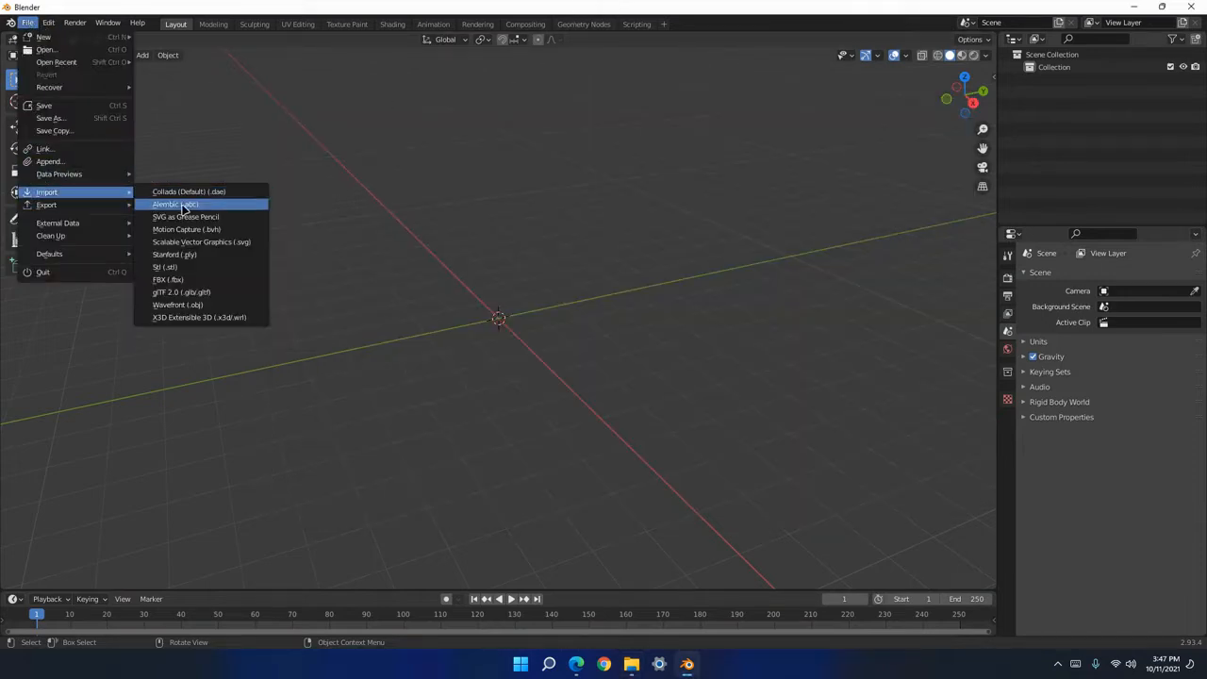
left_click(221, 242)
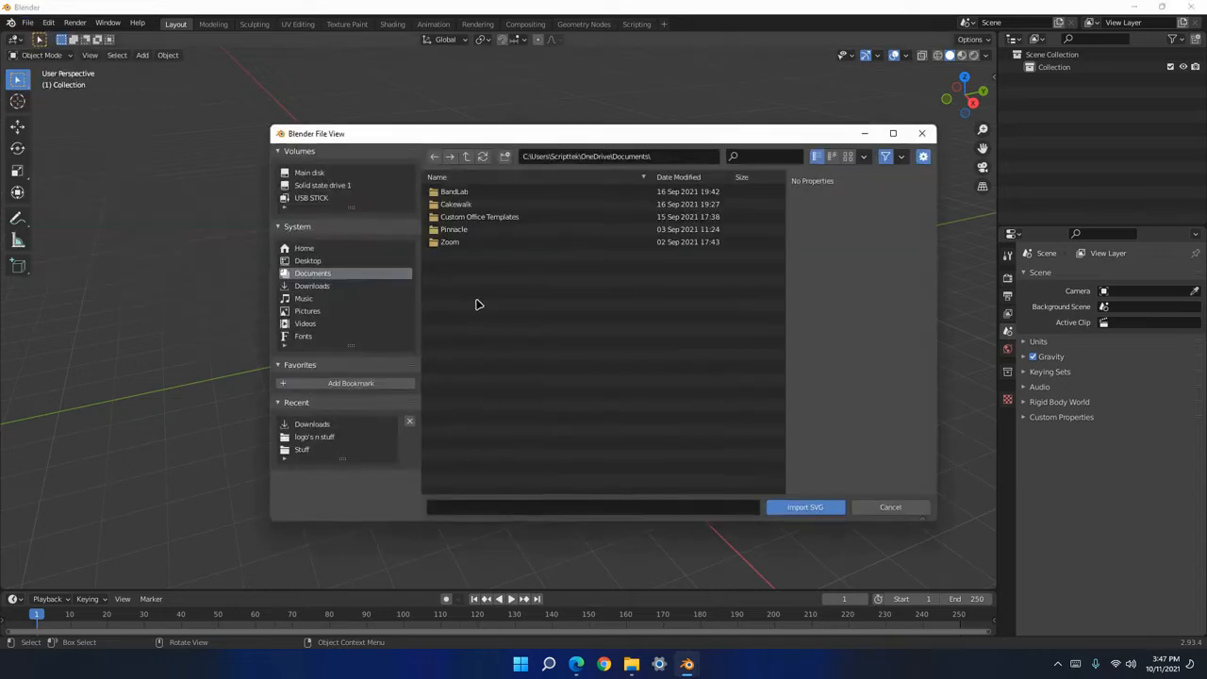
left_click(325, 285)
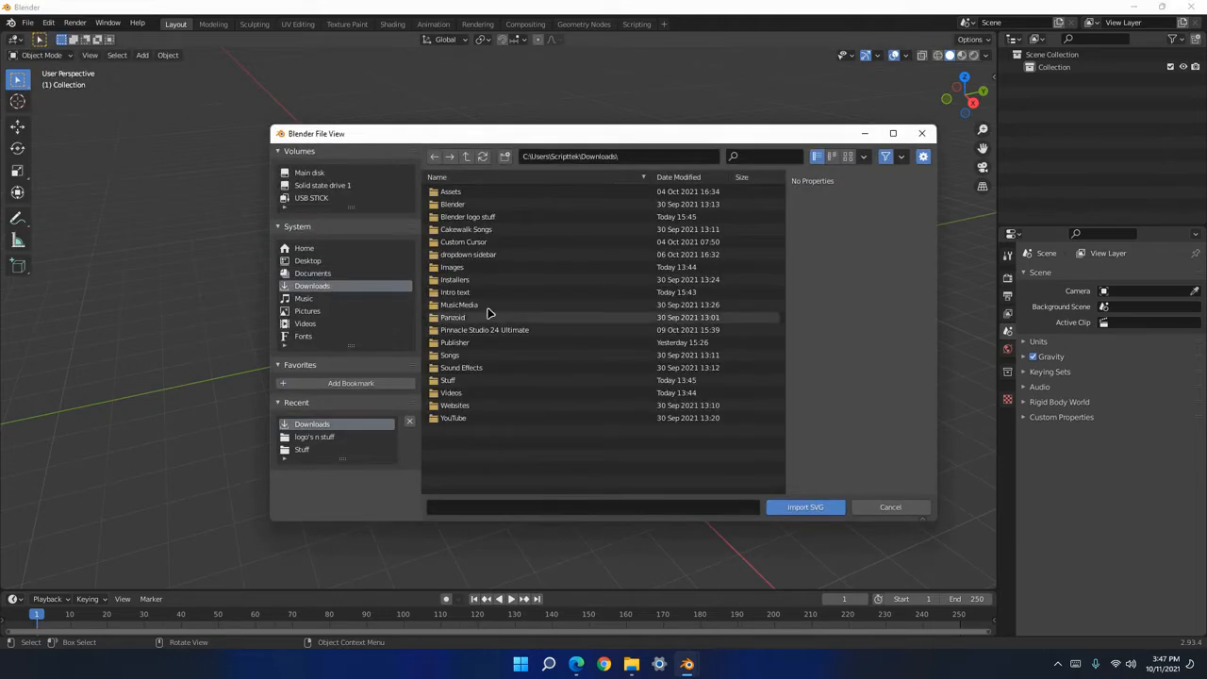
double_click(500, 216)
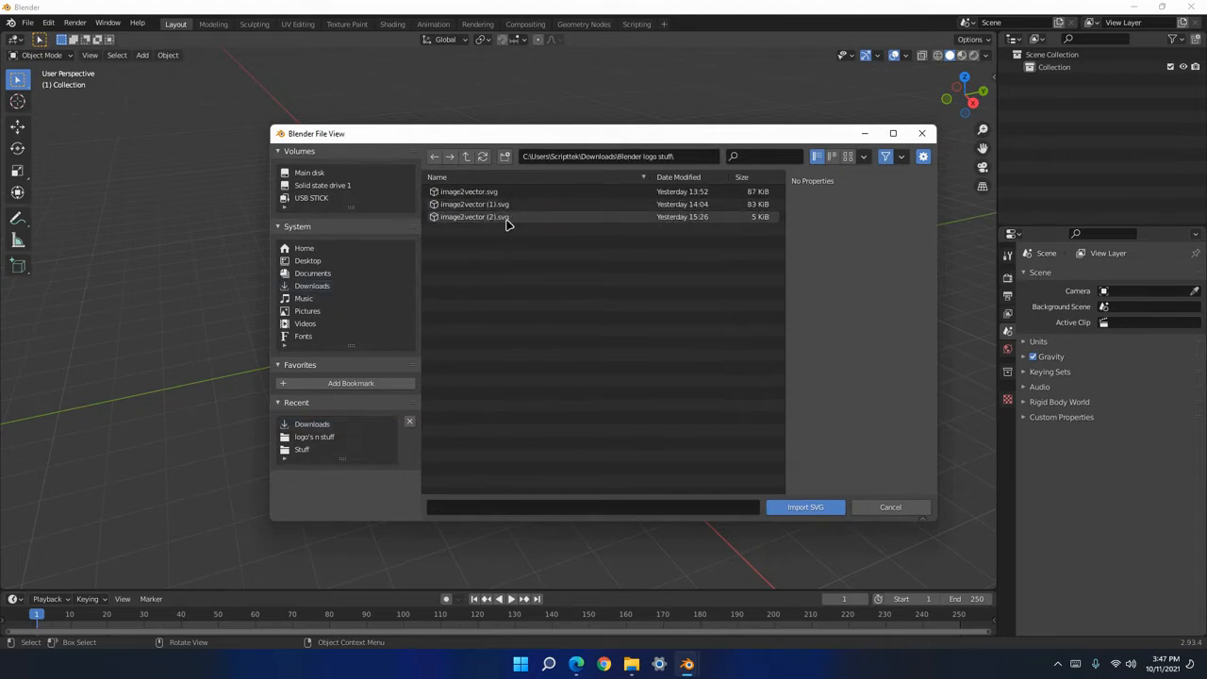
double_click(507, 218)
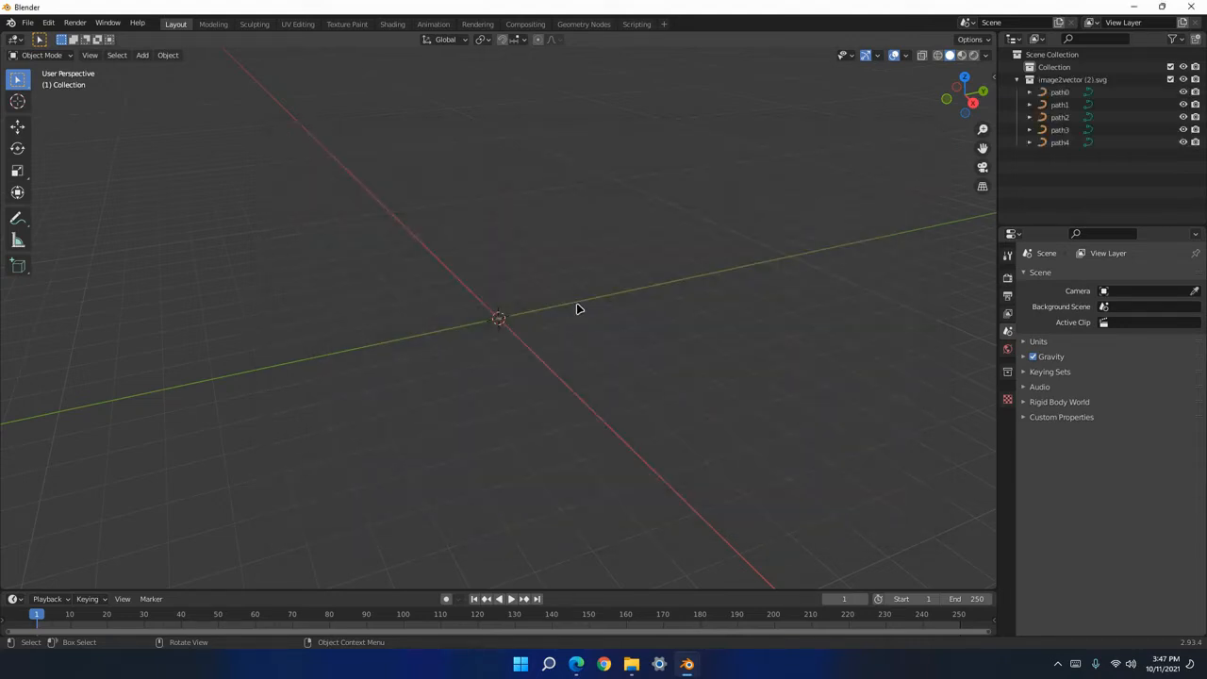
Switch the viewport to material preview shading and delete the large background panel of the imported SVG.
middle_click_drag(578, 309, 717, 332)
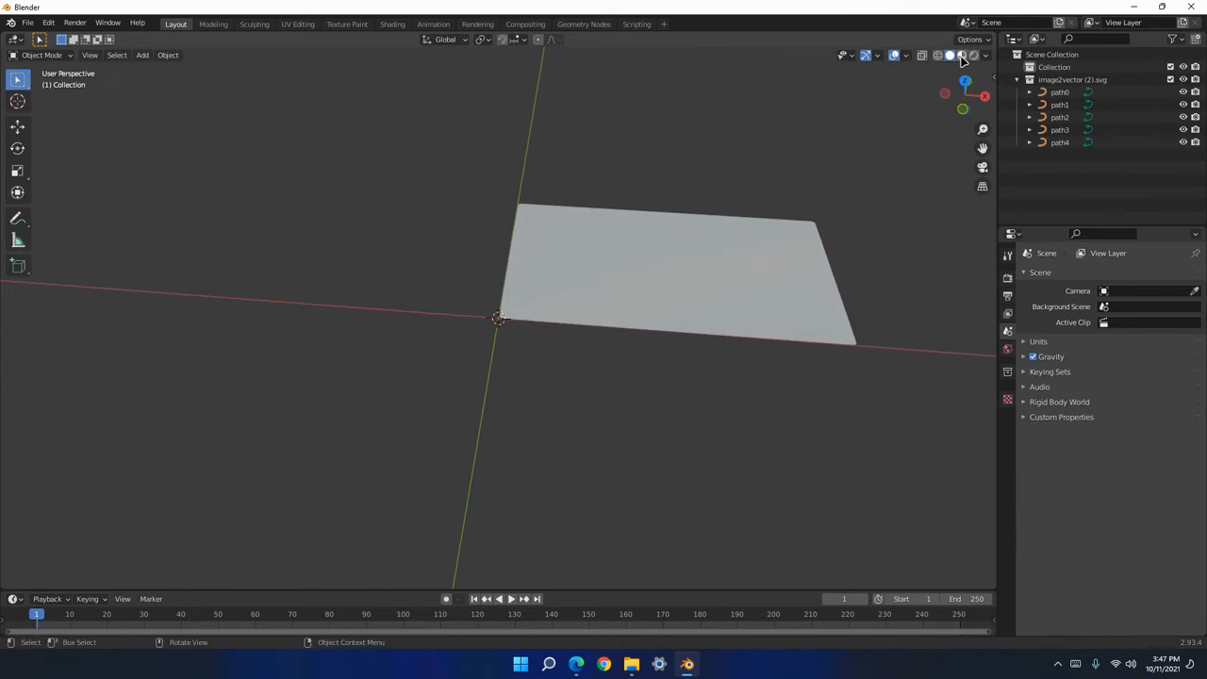
left_click_drag(976, 92, 685, 337)
middle_click_drag(699, 328, 668, 331)
left_click(661, 328)
key("Delete")
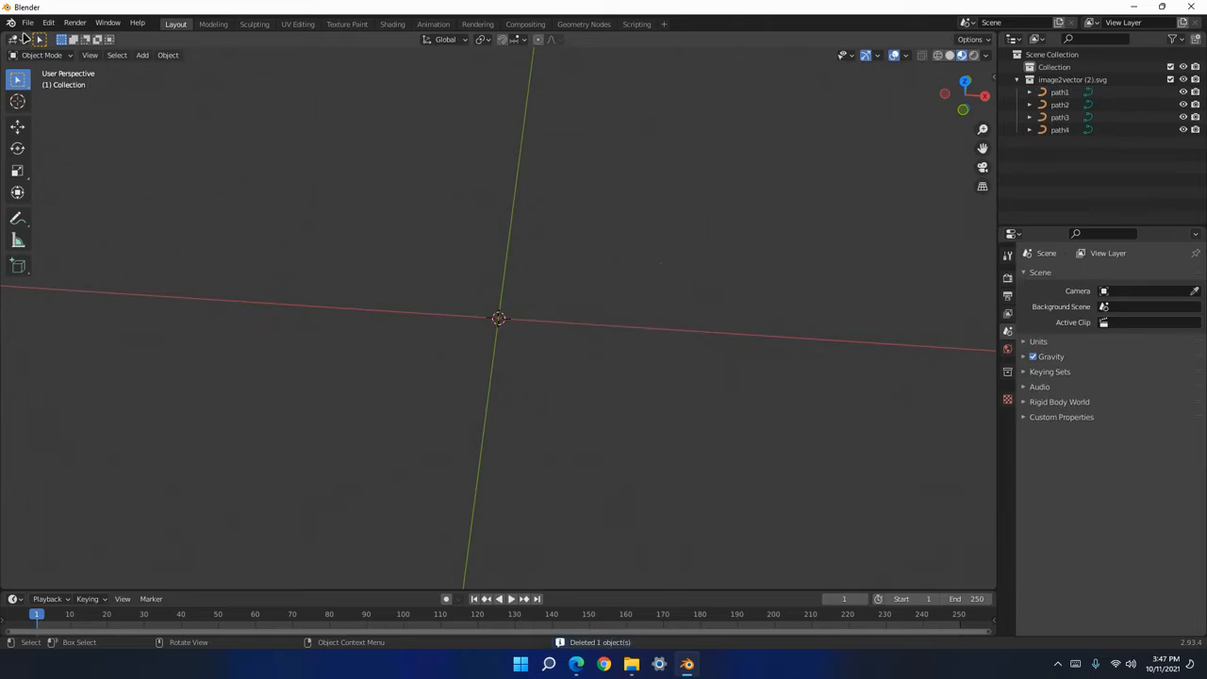
Import image2vector (1).svg as a Scalable Vector Graphics file.
left_click(27, 23)
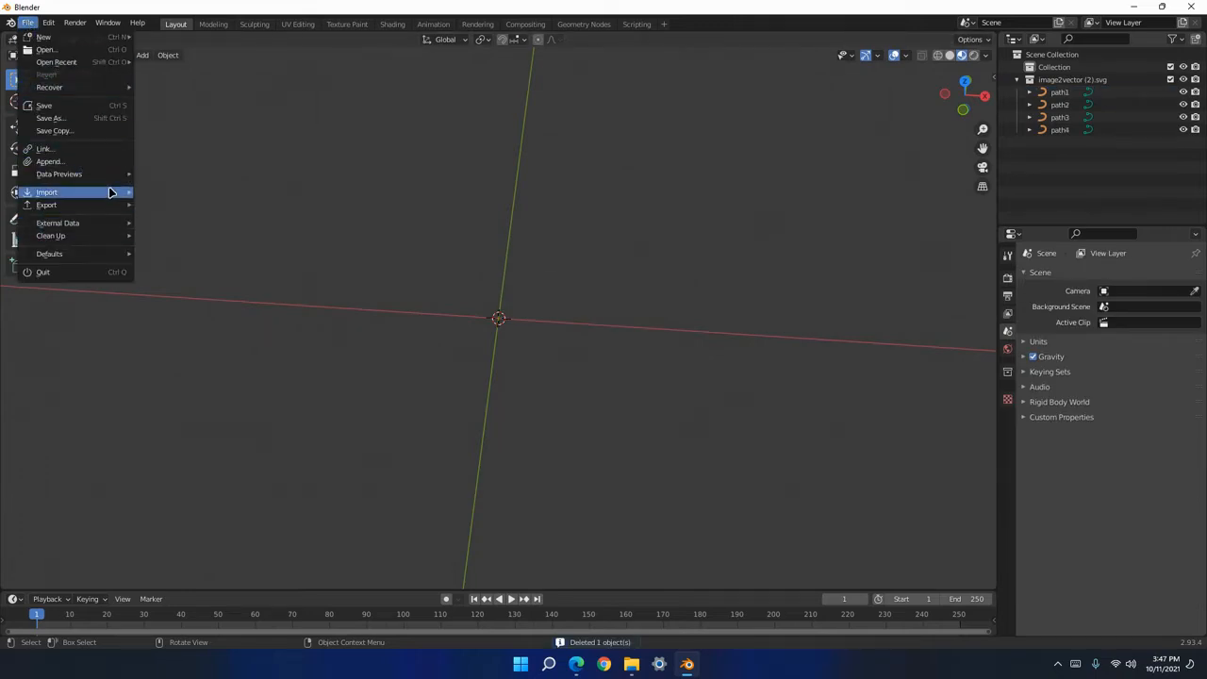
mouse_move(110, 193)
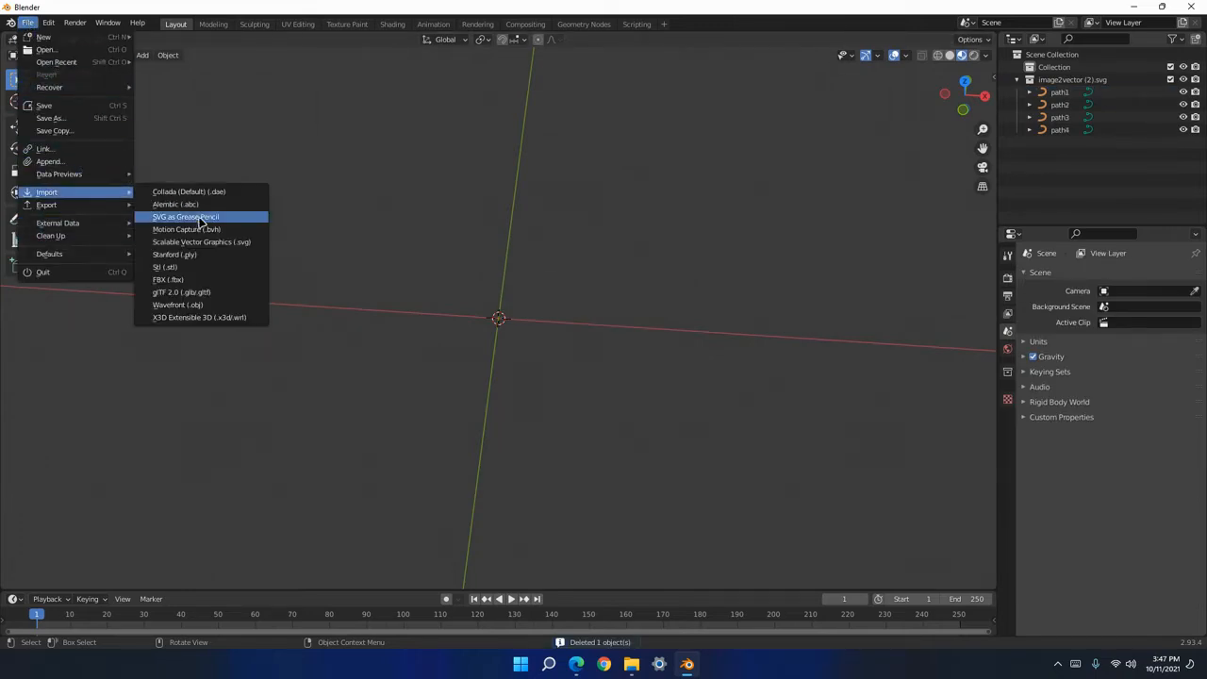
left_click(245, 244)
double_click(506, 218)
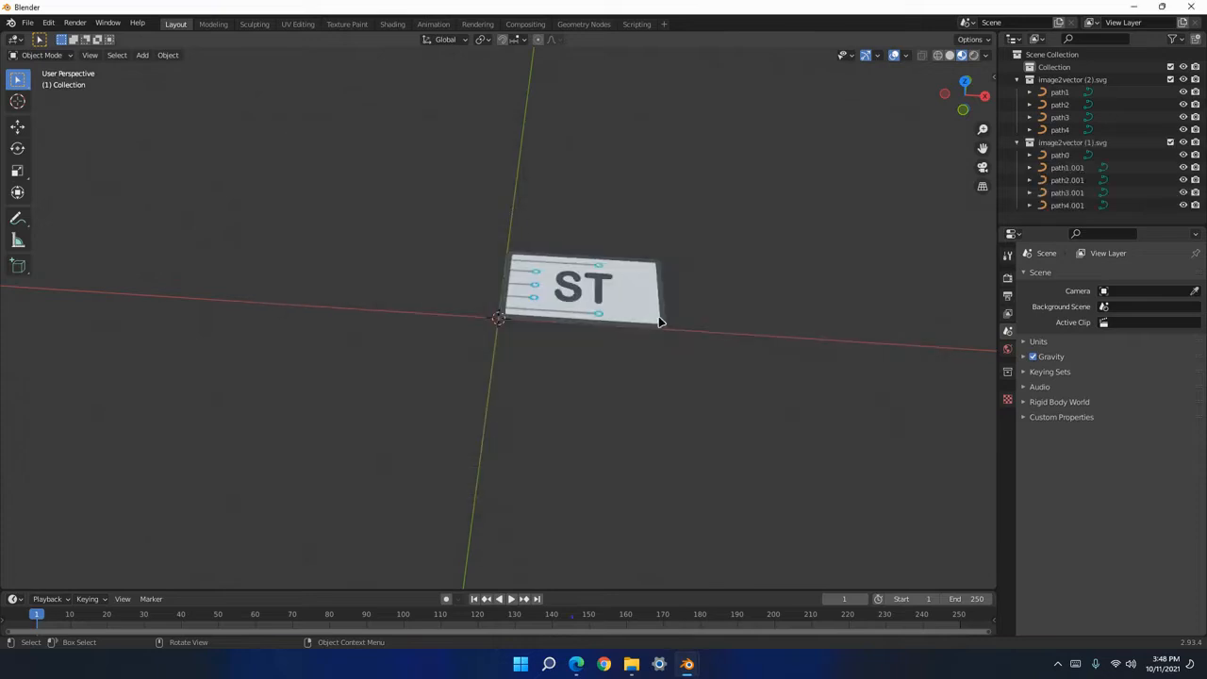
Scale up all the imported logo curves together from the scene origin and clear the selection.
middle_click_drag(648, 334, 623, 301)
scroll(622, 301, "down", 6)
key("a")
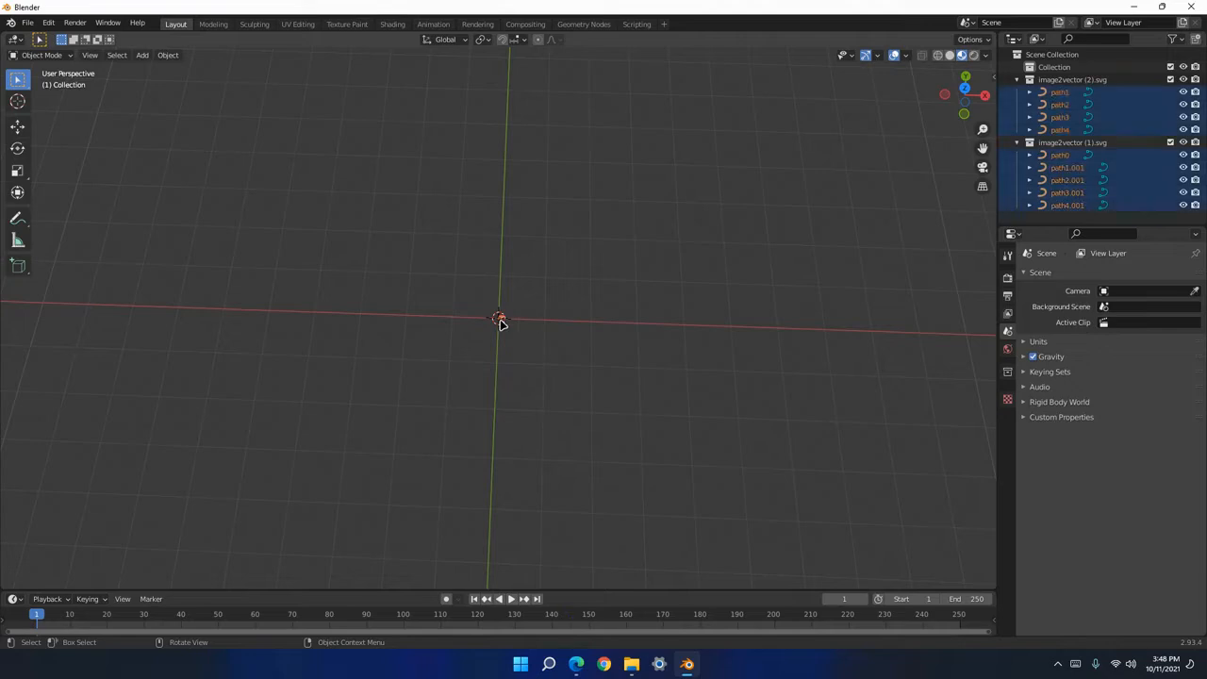
key("s")
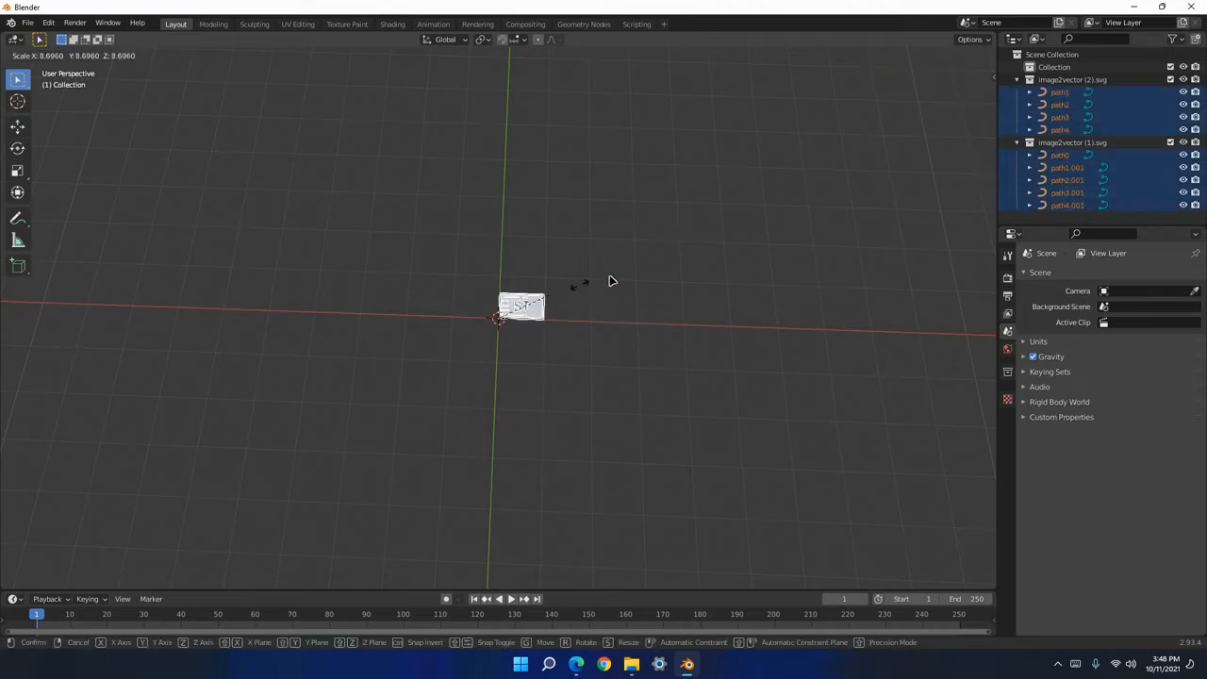
left_click(753, 263)
mouse_move(753, 263)
middle_mouse_down()
mouse_move(641, 334)
mouse_move(657, 324)
mouse_move(648, 292)
mouse_move(488, 343)
mouse_move(596, 309)
mouse_move(765, 283)
middle_mouse_up()
left_click(793, 245)
left_click_drag(369, 449, 369, 449)
key("alt+a")
Examine the enlarged flat ST logo, then close Blender without saving the scene.
mouse_move(701, 354)
middle_mouse_down()
mouse_move(757, 270)
mouse_move(722, 345)
mouse_move(703, 334)
middle_mouse_up()
scroll(700, 304, "up", 2)
scroll(700, 303, "down", 4)
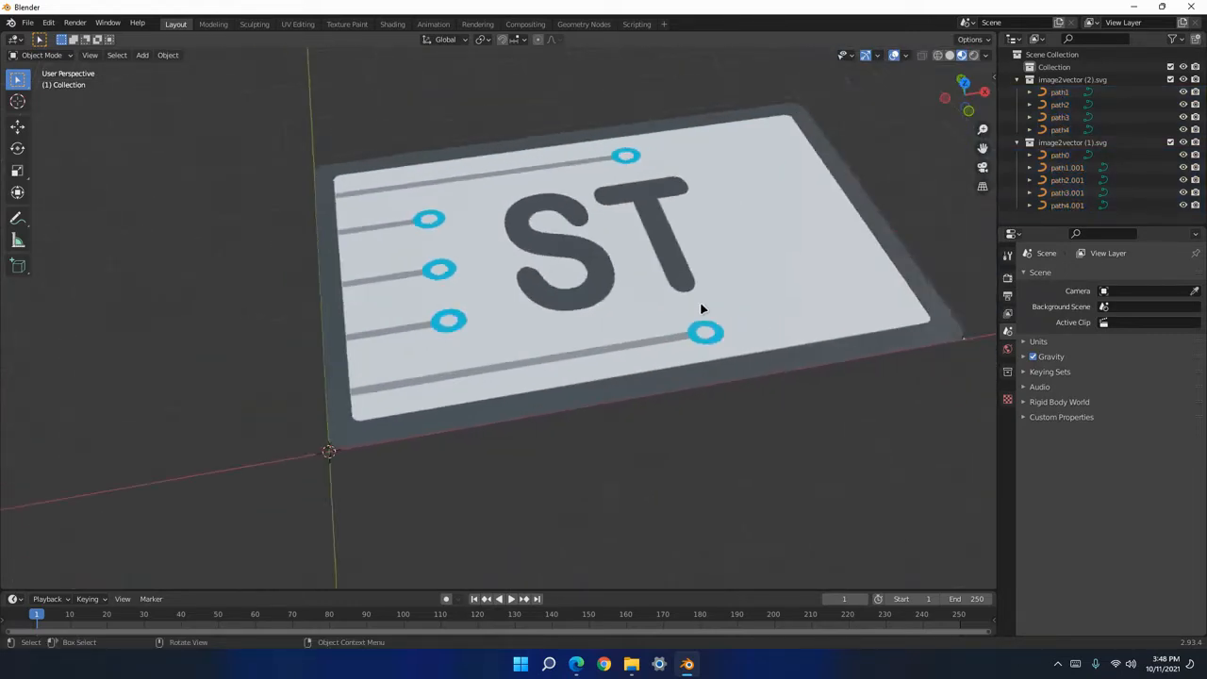
left_click(1192, 6)
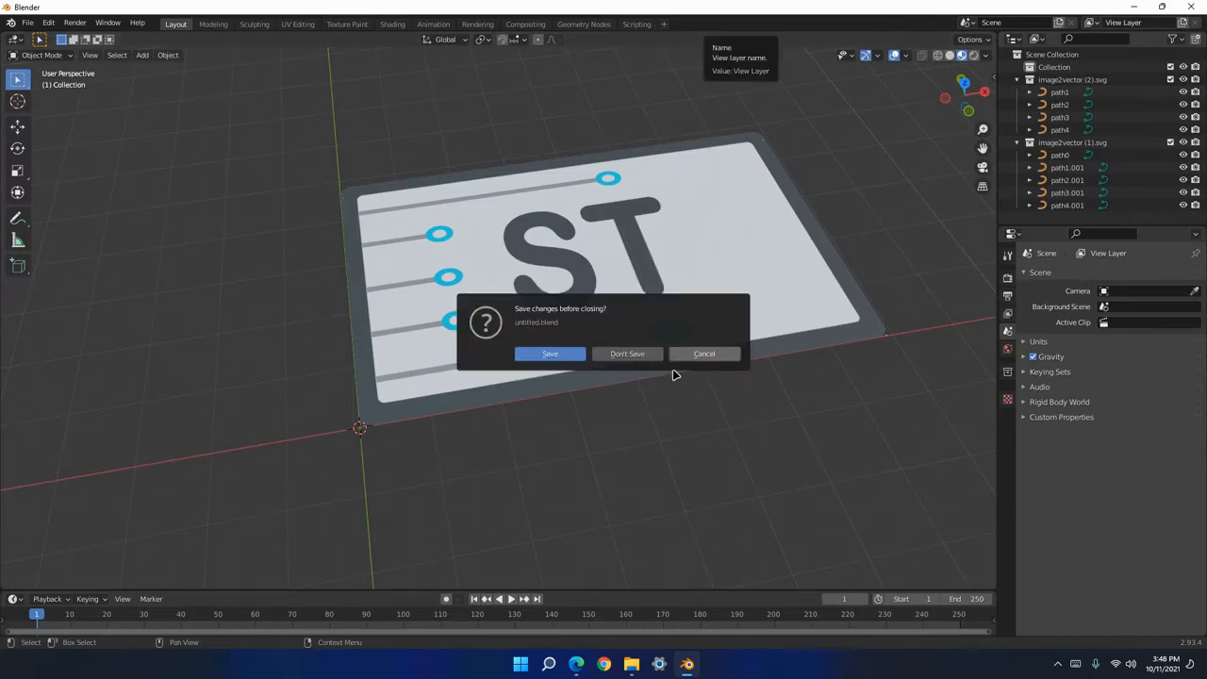
left_click(649, 354)
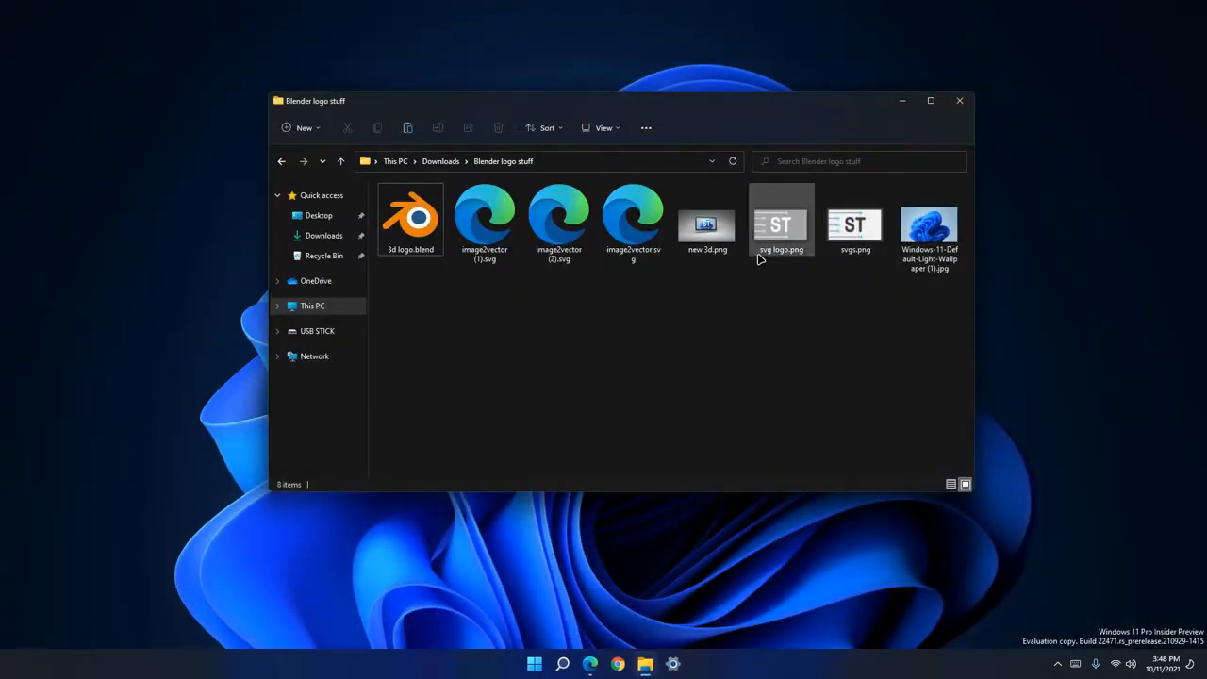
Open new 3d.png to view the rendered logo, then close the image and the folder window.
double_click(707, 225)
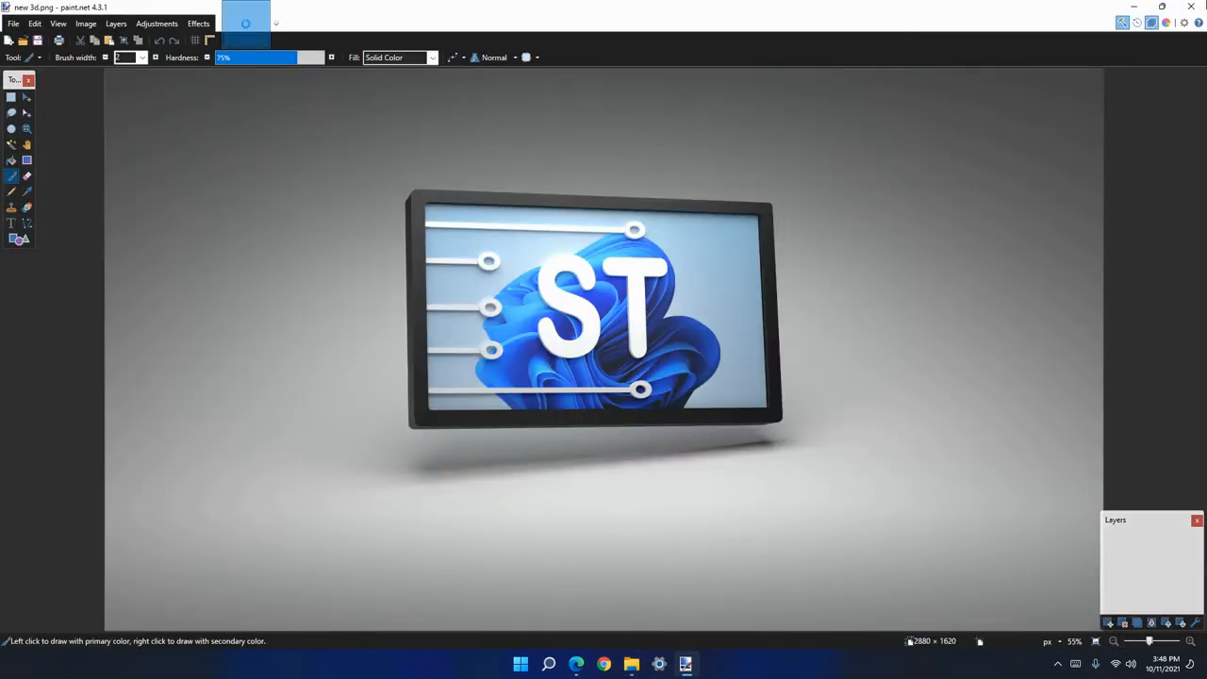
left_click(1192, 7)
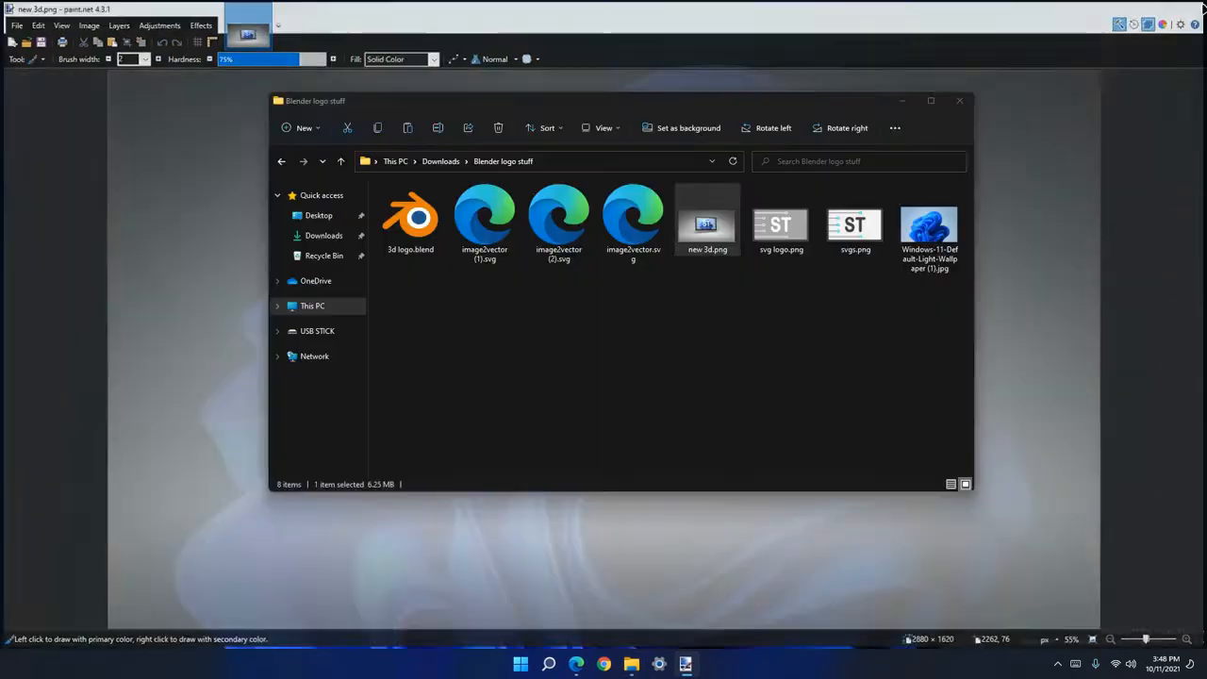
left_click(960, 102)
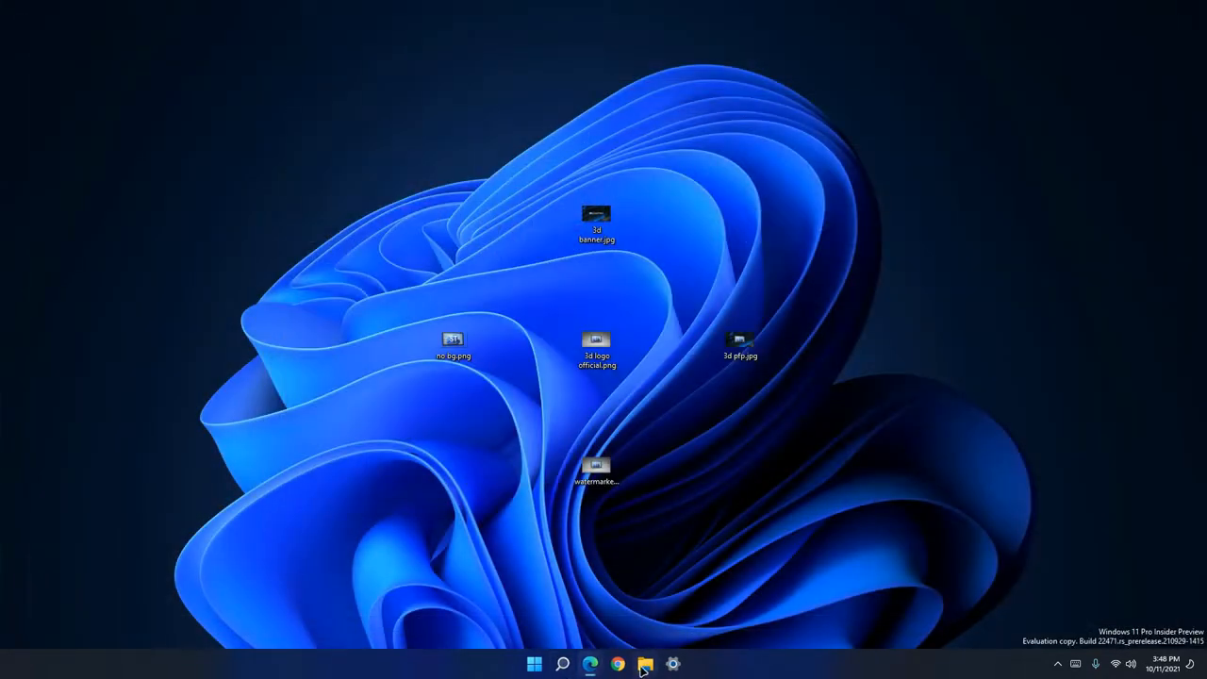
right_click_drag(766, 480, 389, 259)
left_click_drag(349, 167, 872, 503)
left_click(791, 539)
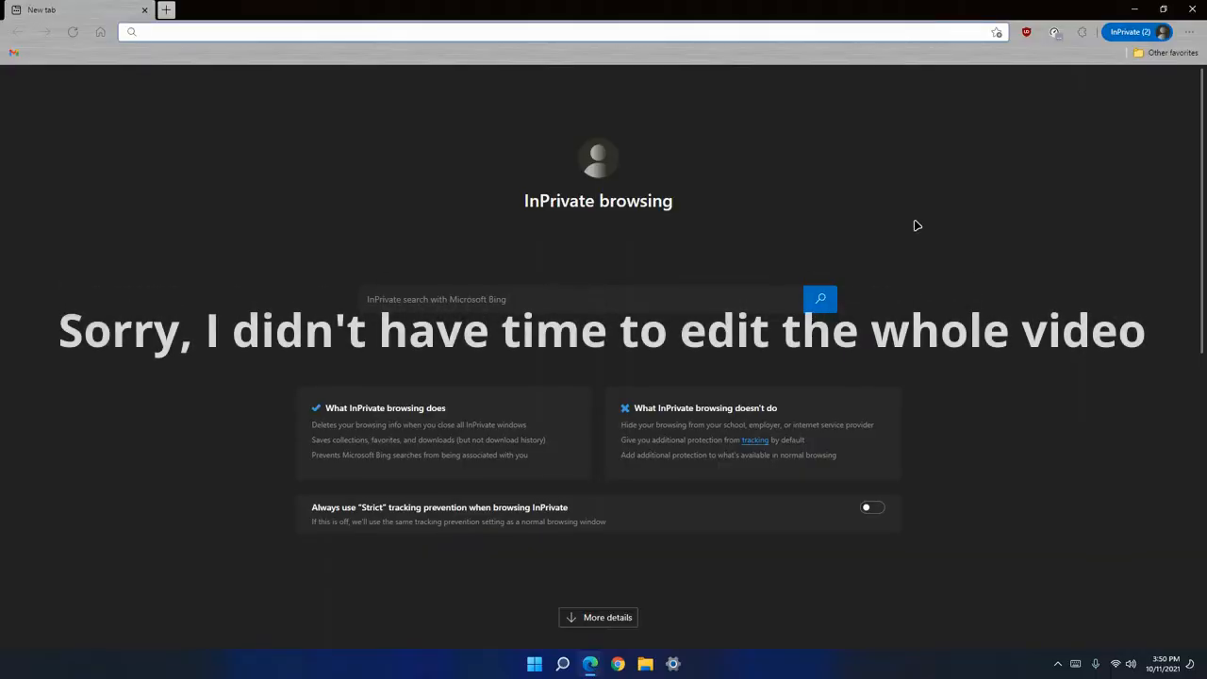
Go to ninite.com in the browser, choose Blender from the Imaging apps and download its Ninite installer.
type("ninite.com")
key("Return")
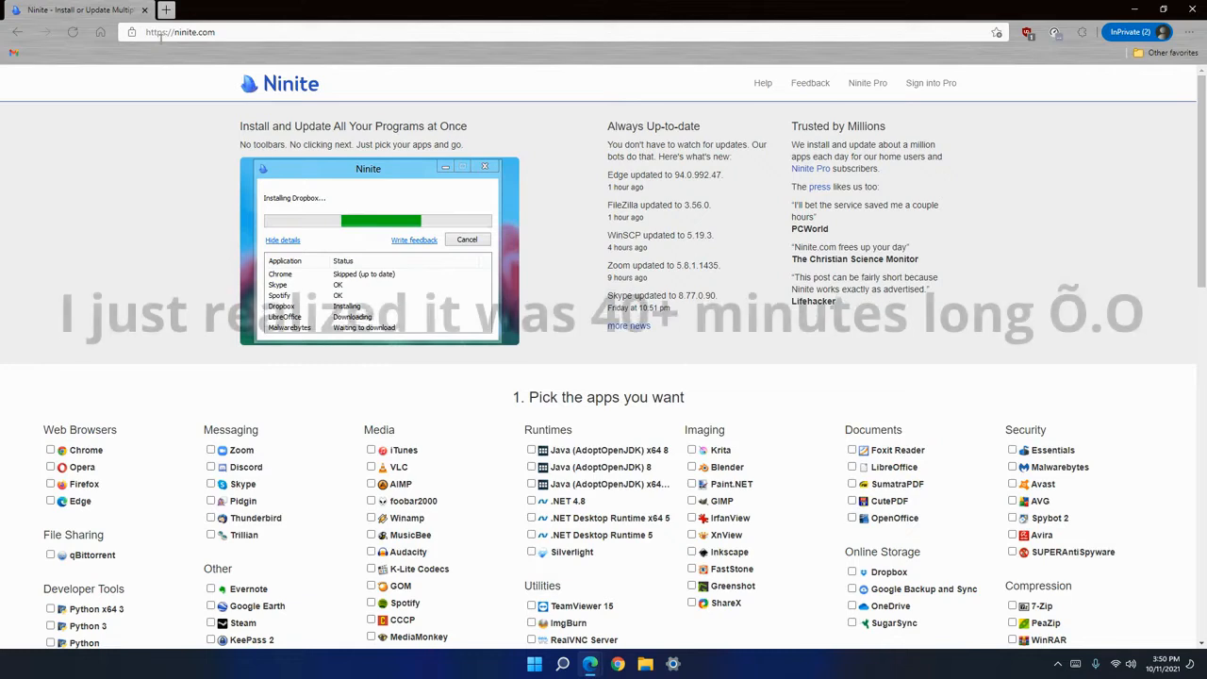
scroll(154, 301, "down", 3)
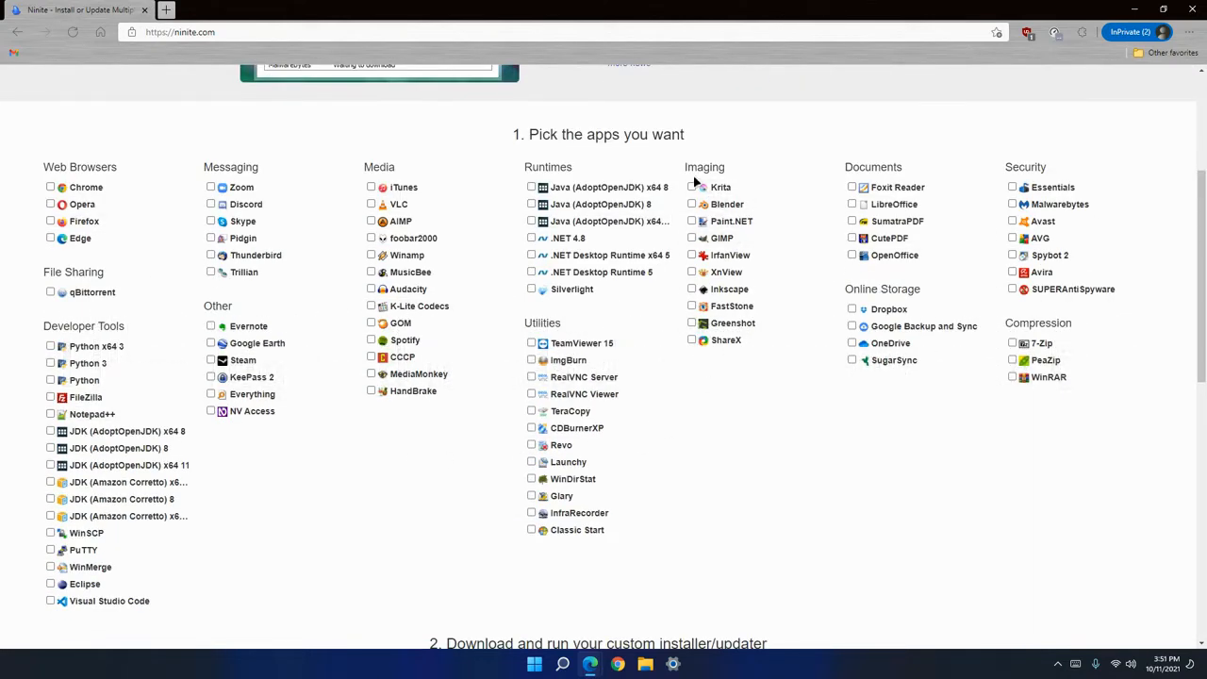
scroll(622, 316, "down", 3)
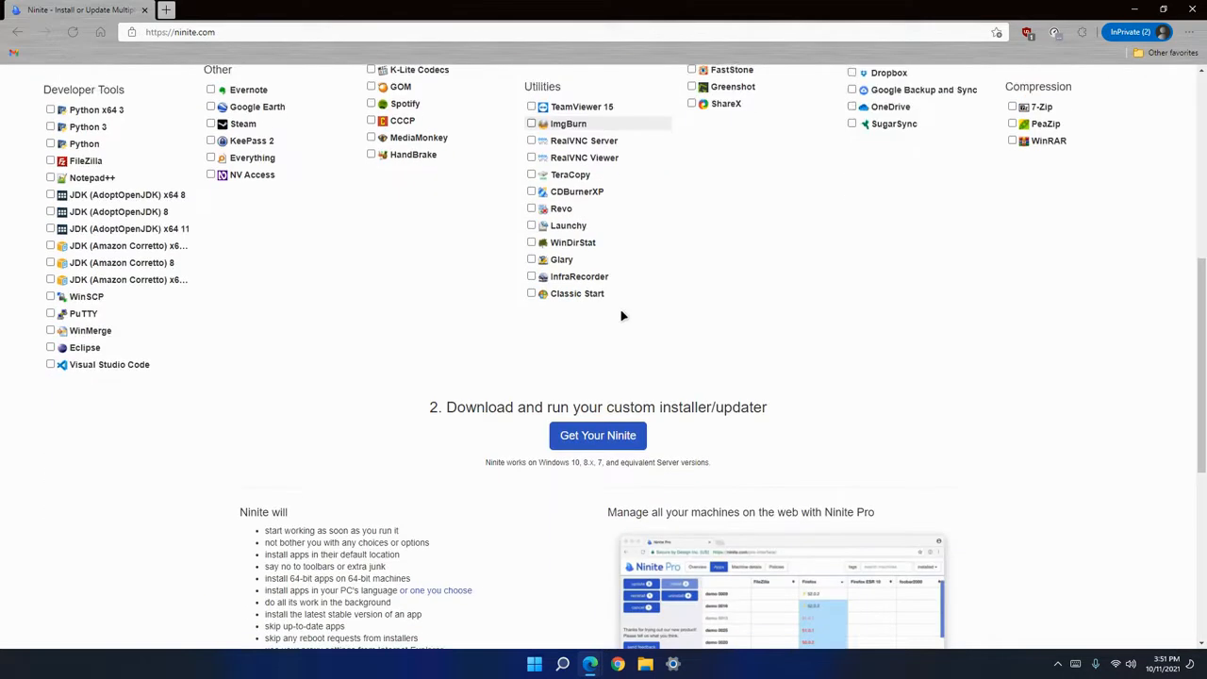
left_click(598, 410)
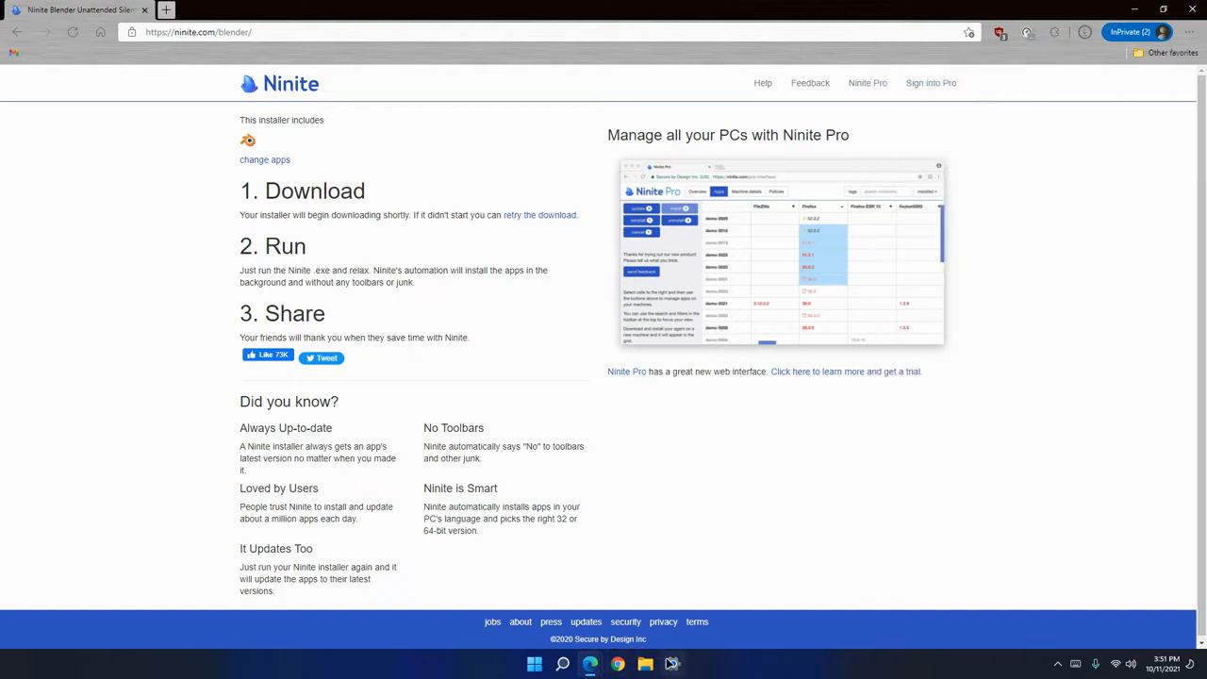
Locate Ninite Blender Installer.exe in the Downloads folder, then close the folder window.
key("super+e")
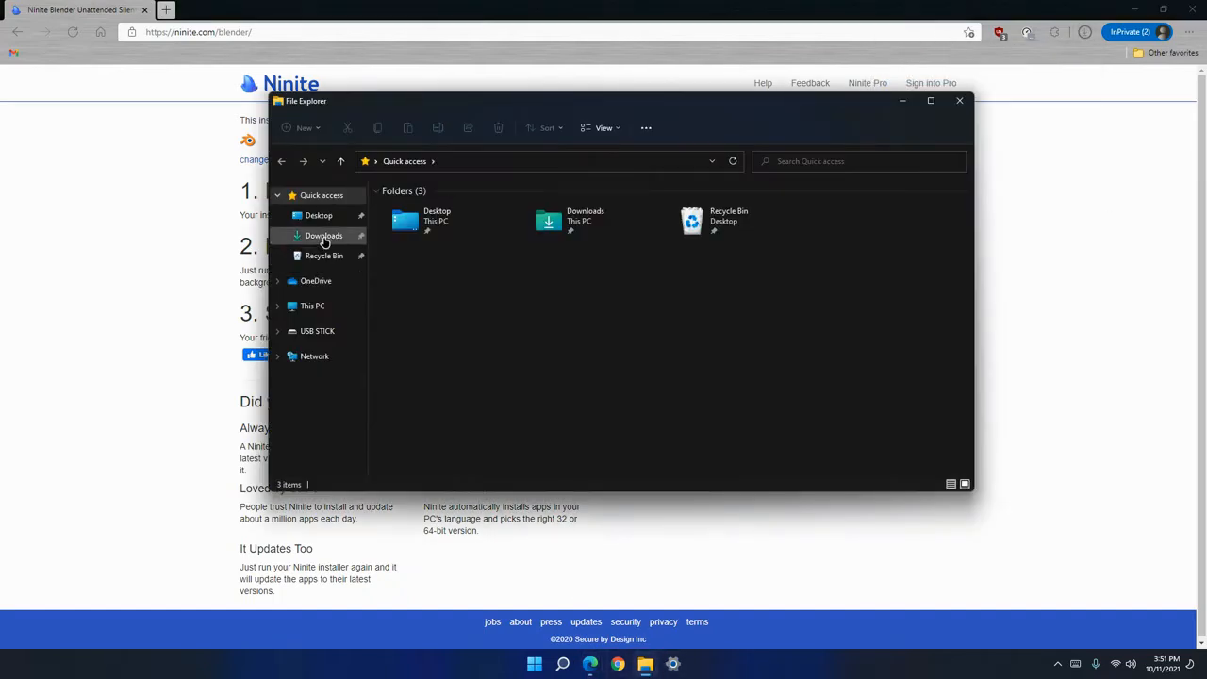
left_click(324, 235)
double_click(416, 247)
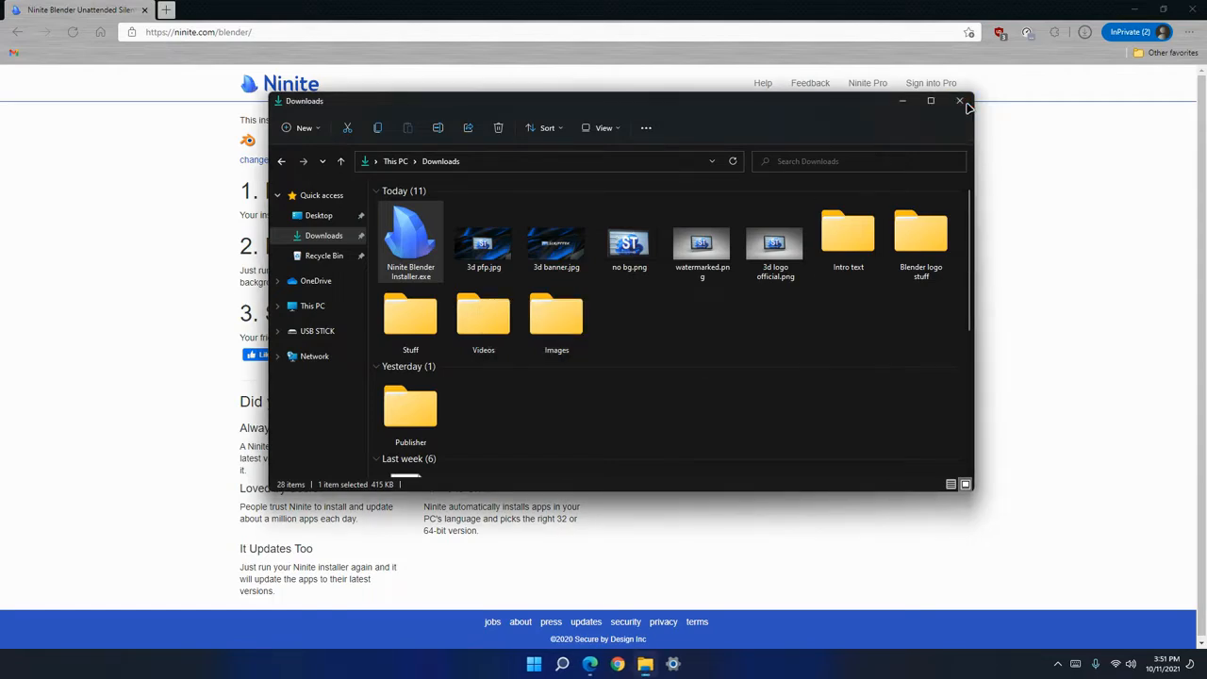
left_click(960, 101)
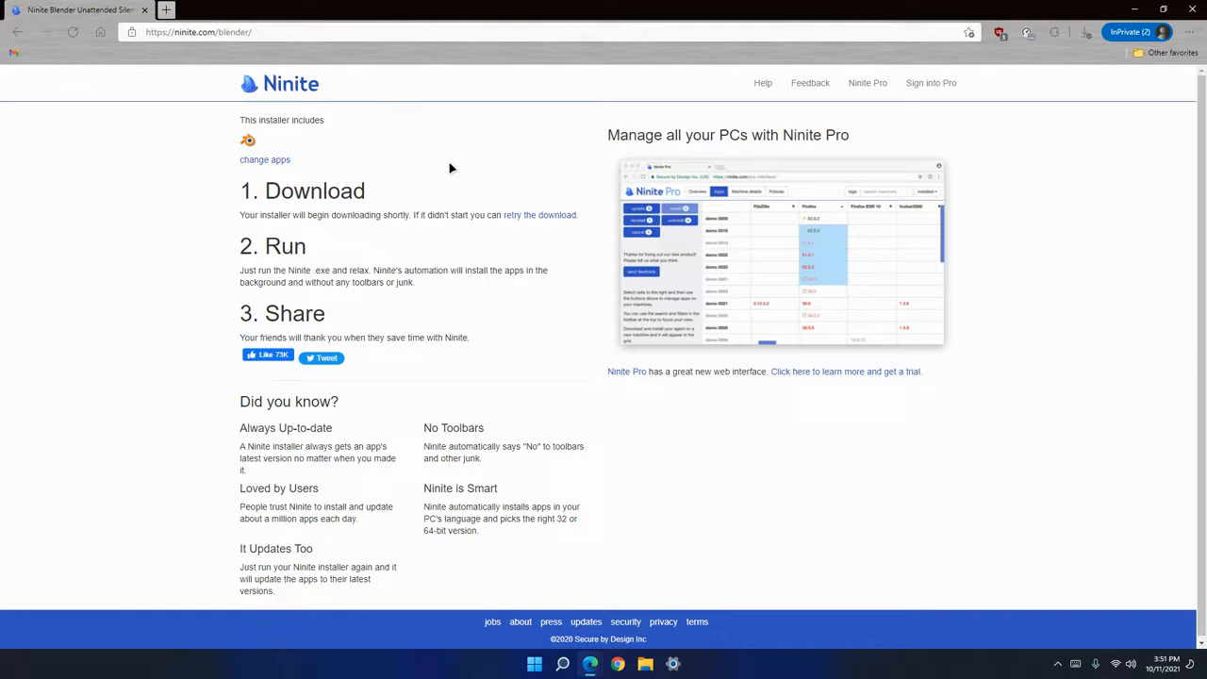
Open the ninite.com/blender page in a new browser tab.
key("ctrl+t")
type("nini")
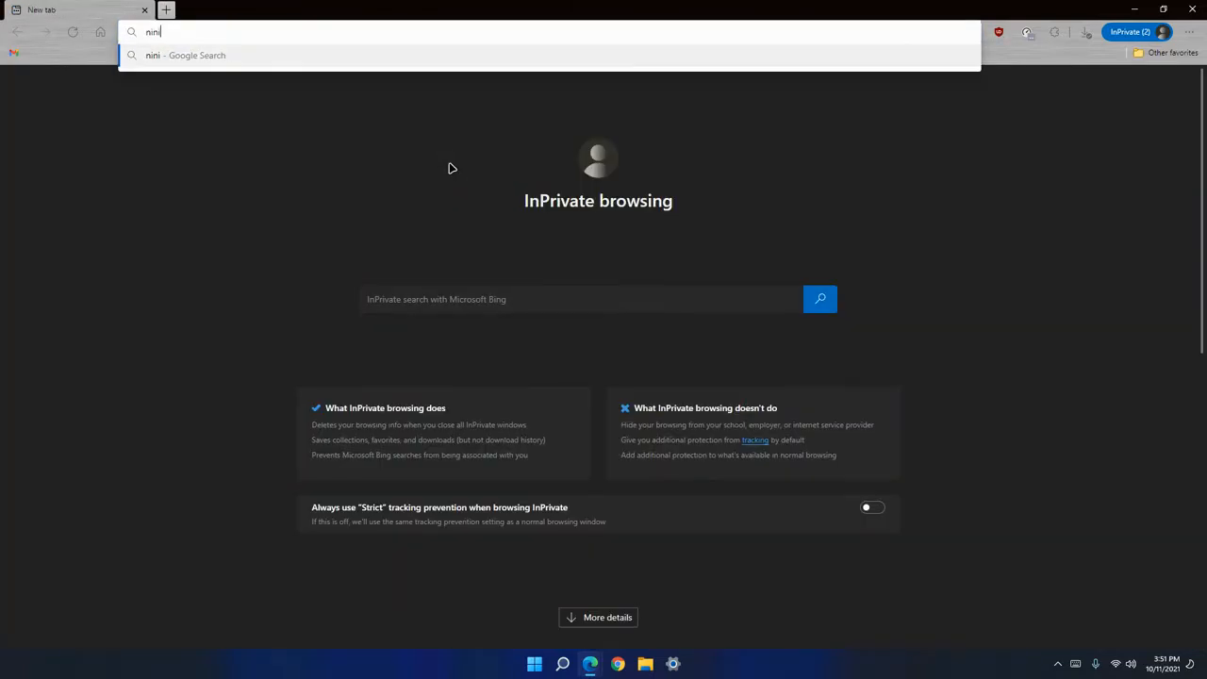
type("te.com/blender")
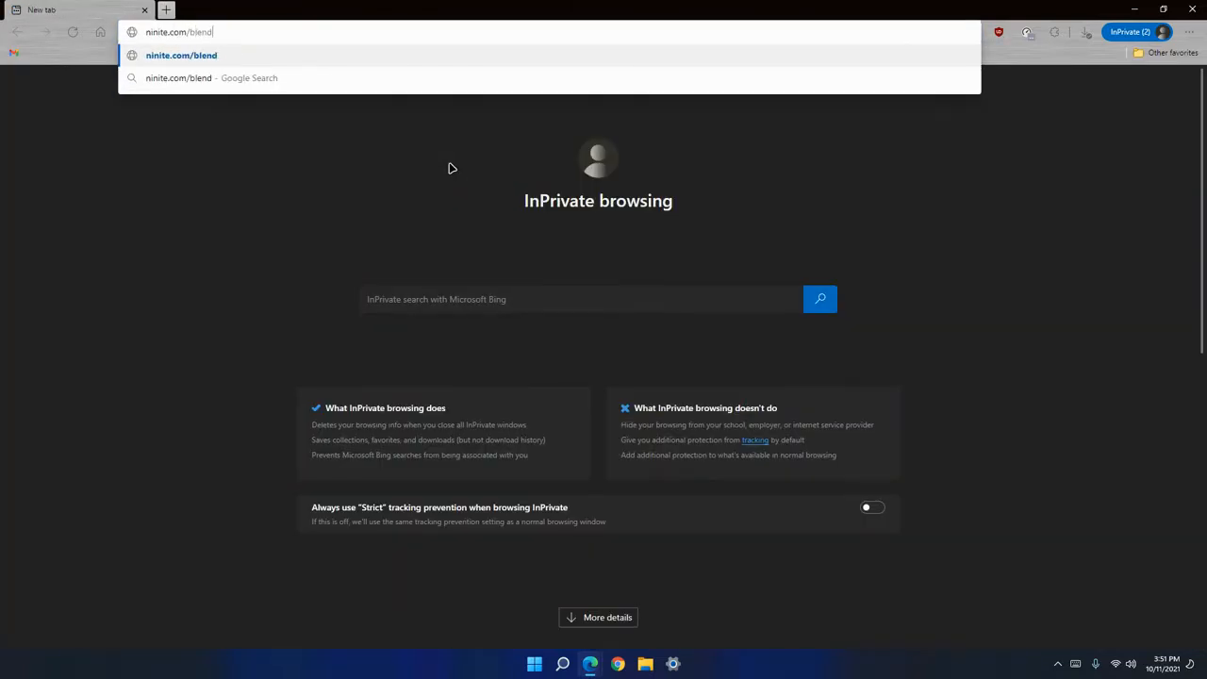
key("Return")
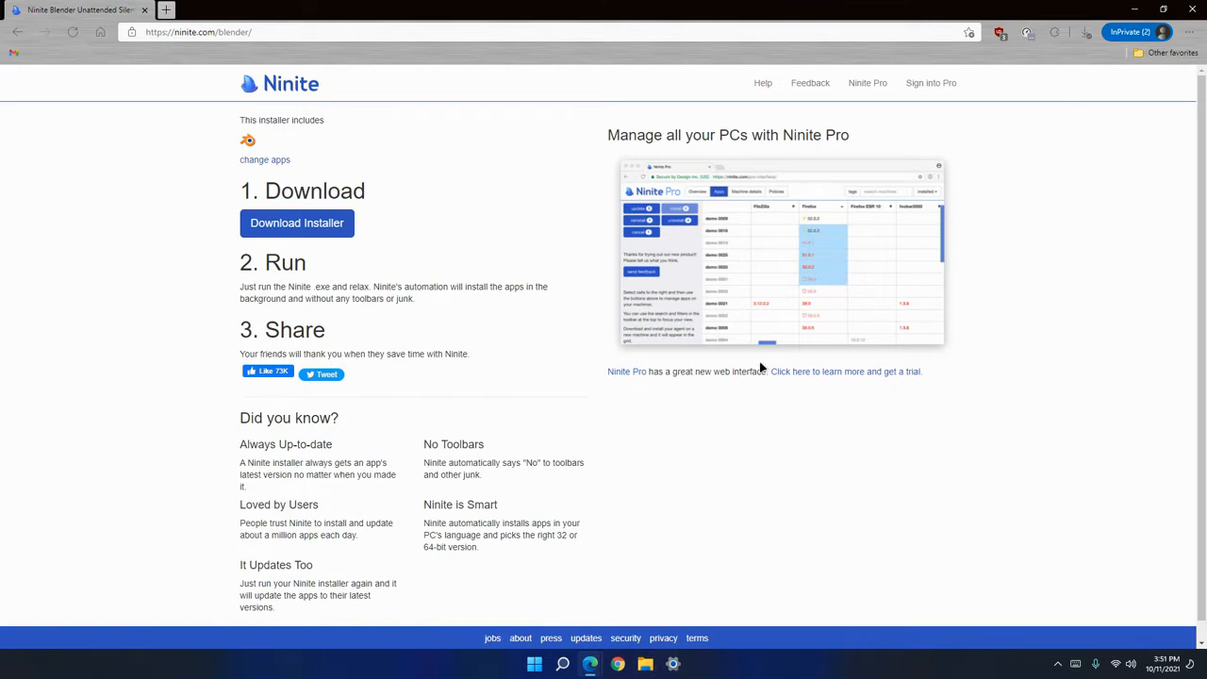
Try to delete Ninite Blender Installer.exe from the Downloads folder, then close the folder window.
left_click(645, 664)
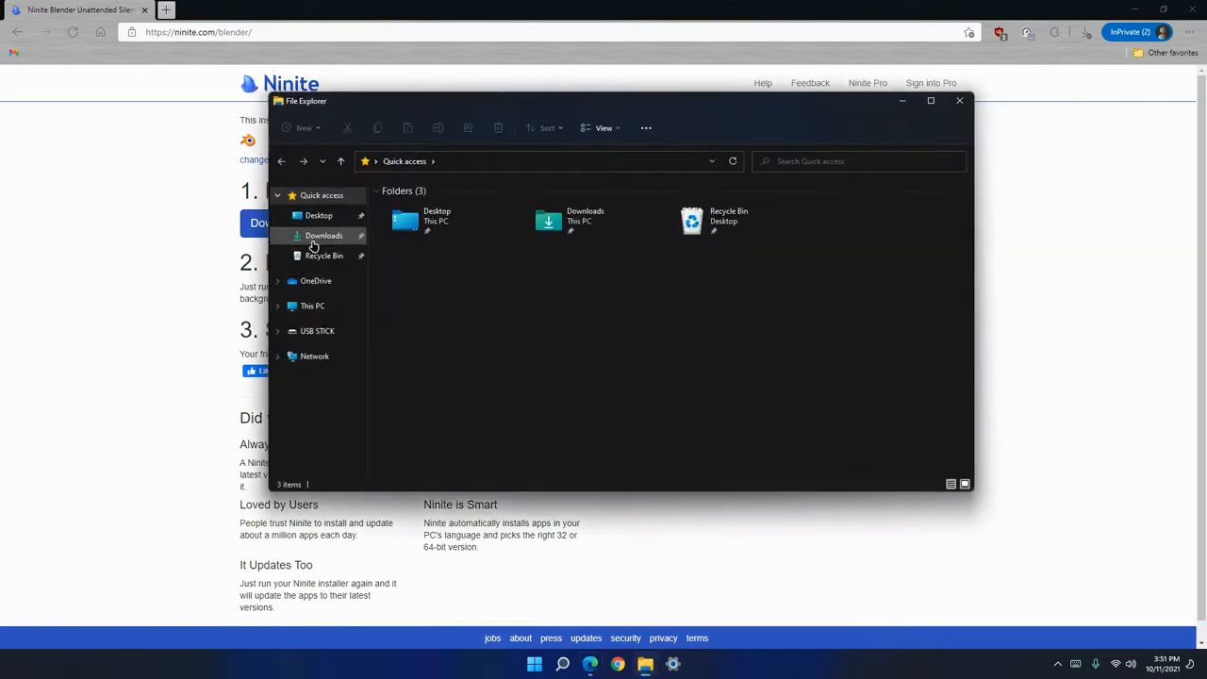
left_click(324, 236)
left_click(412, 227)
key("Delete")
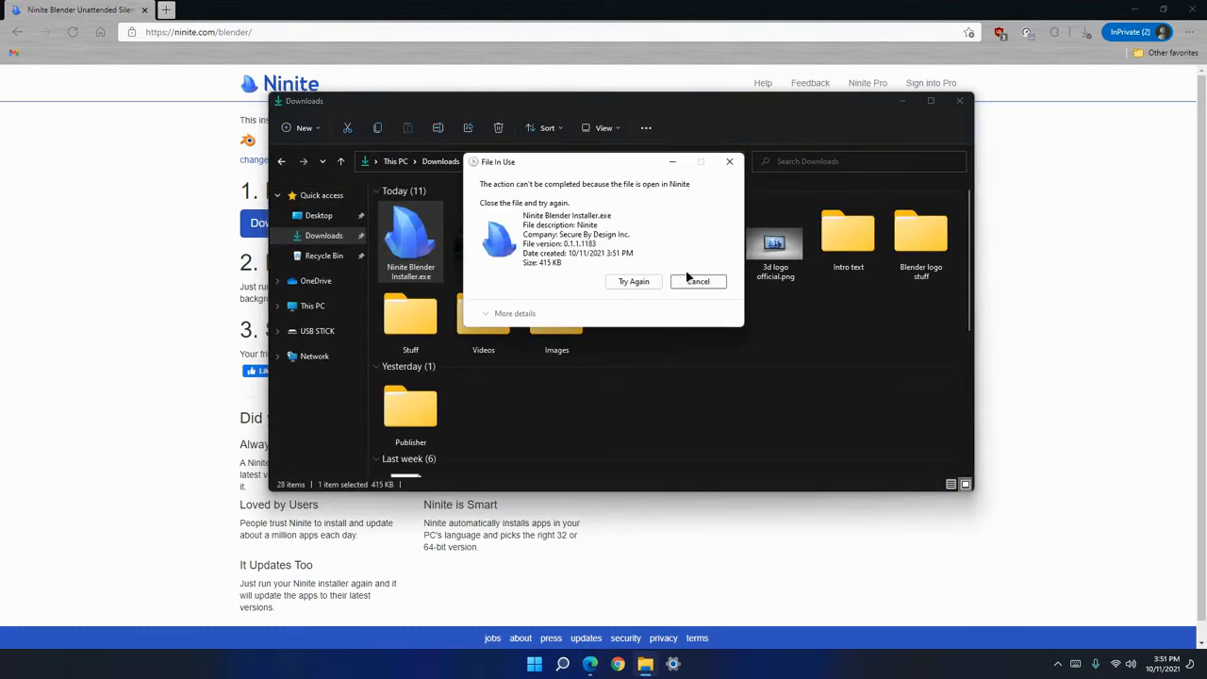
left_click(634, 281)
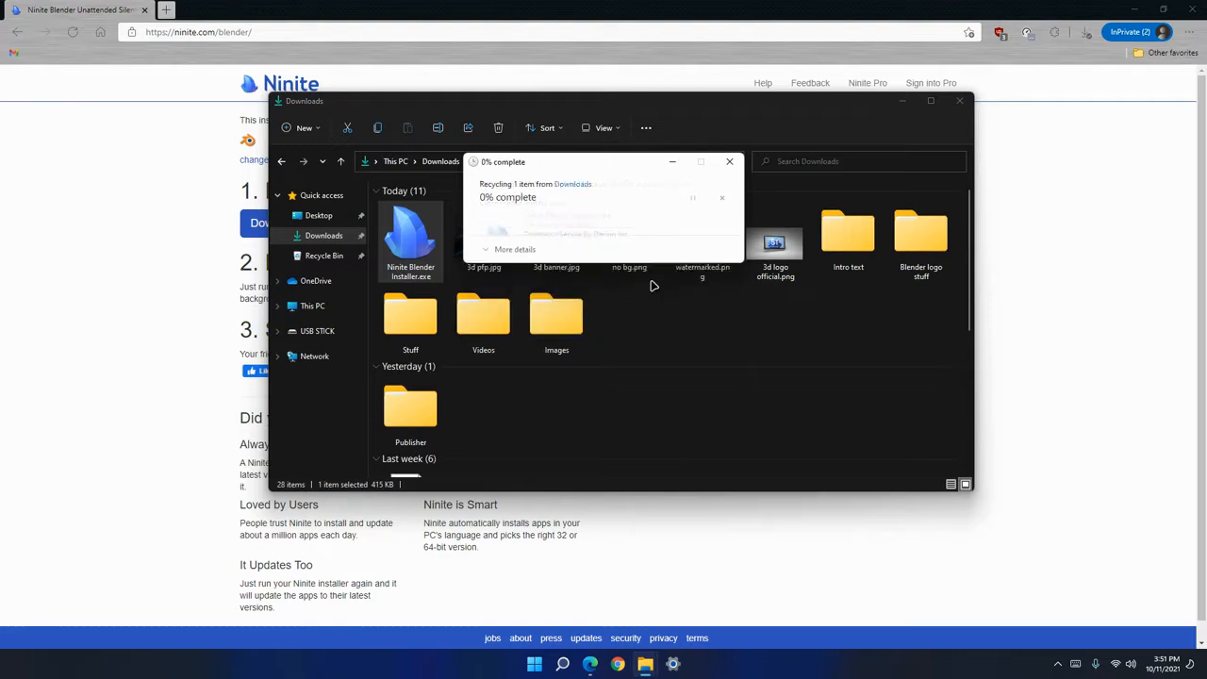
left_click(698, 281)
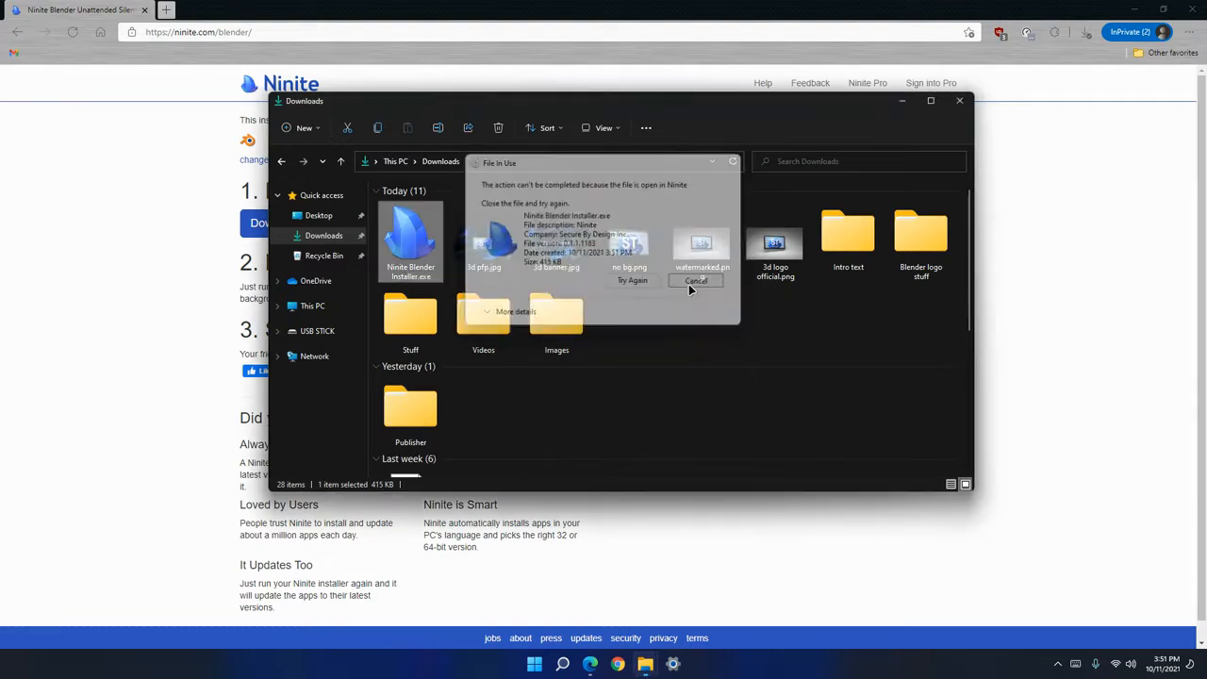
left_click(955, 101)
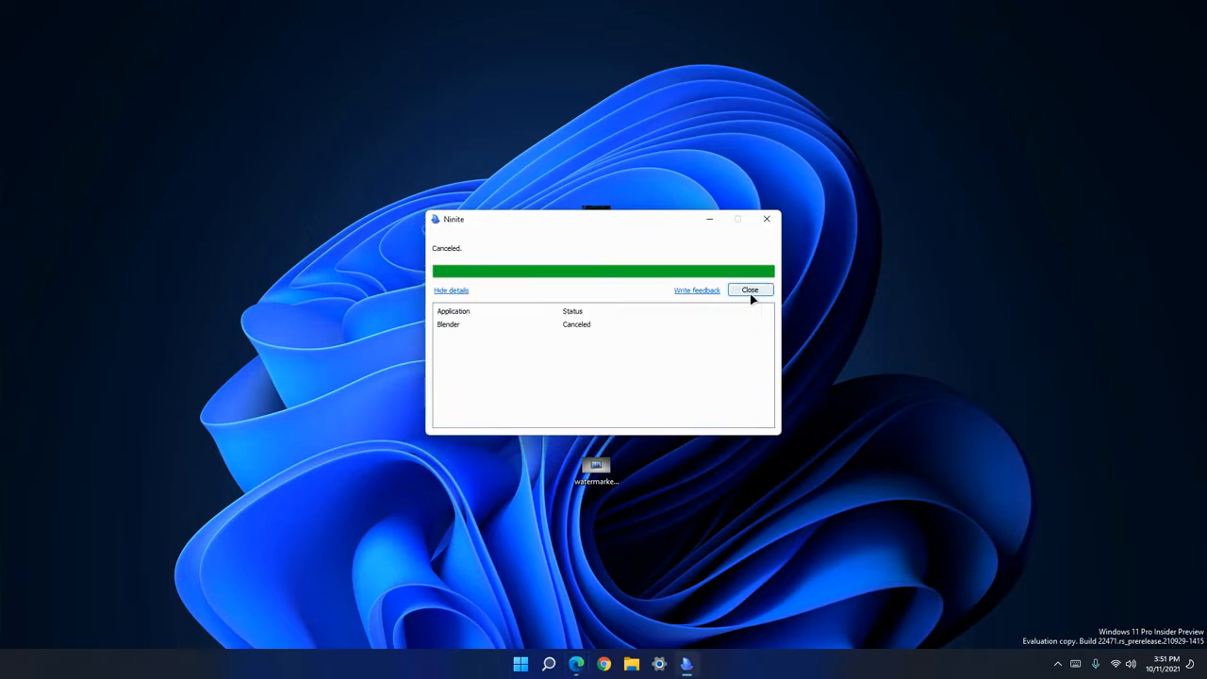
Close the Ninite installer window, then search for Blender on the computer and launch it.
left_click(750, 291)
left_click(534, 664)
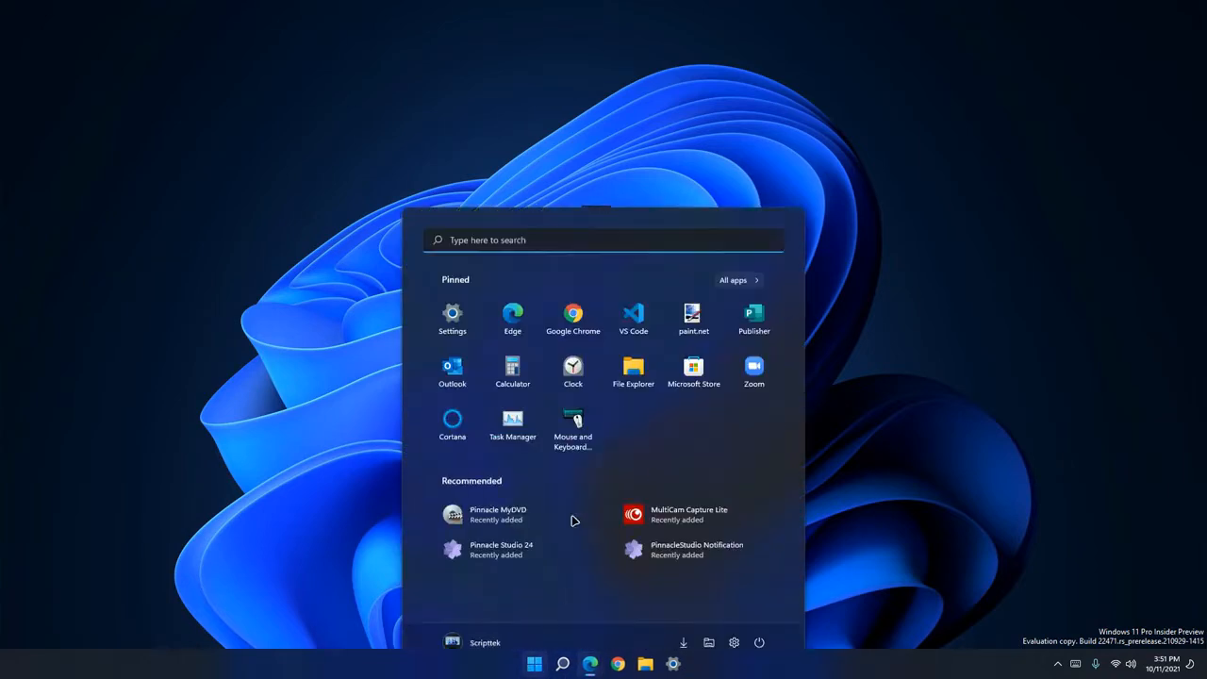
type("b")
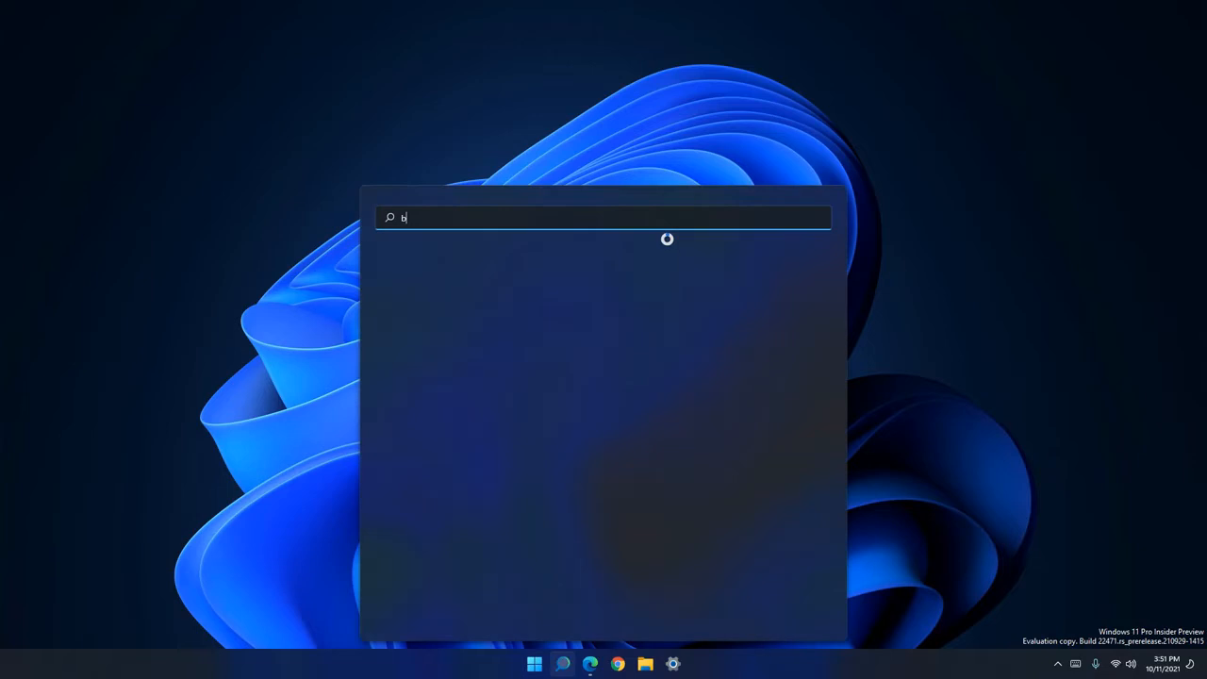
type("lender")
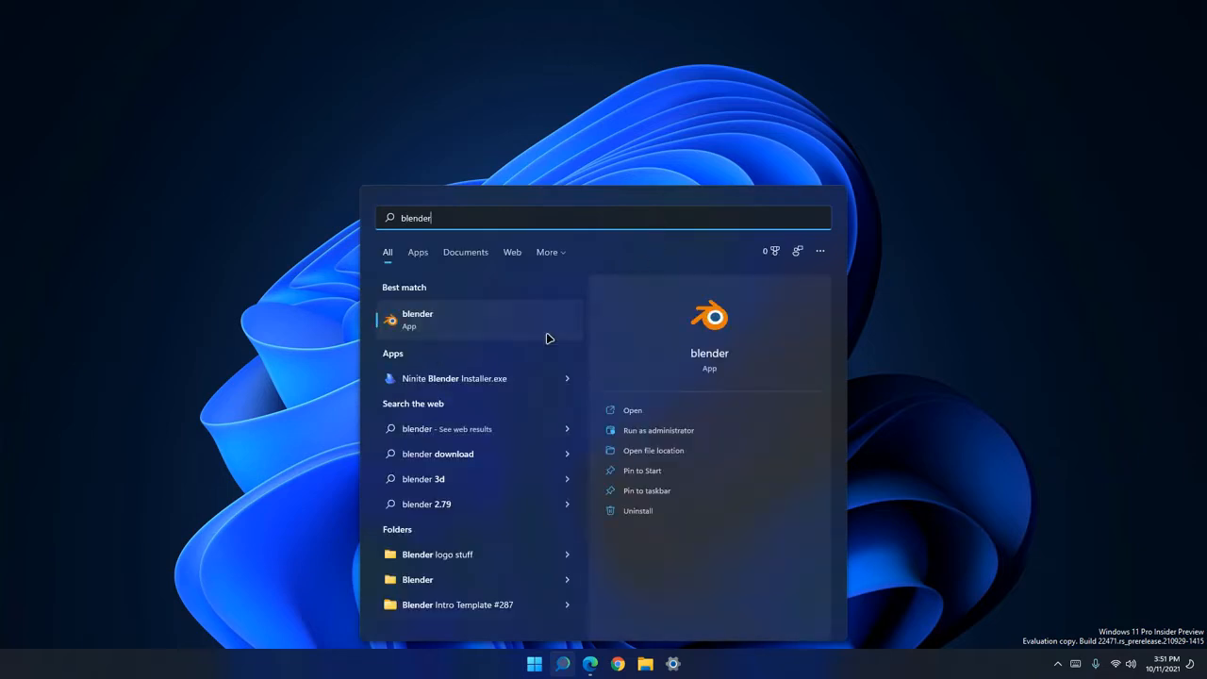
left_click(557, 327)
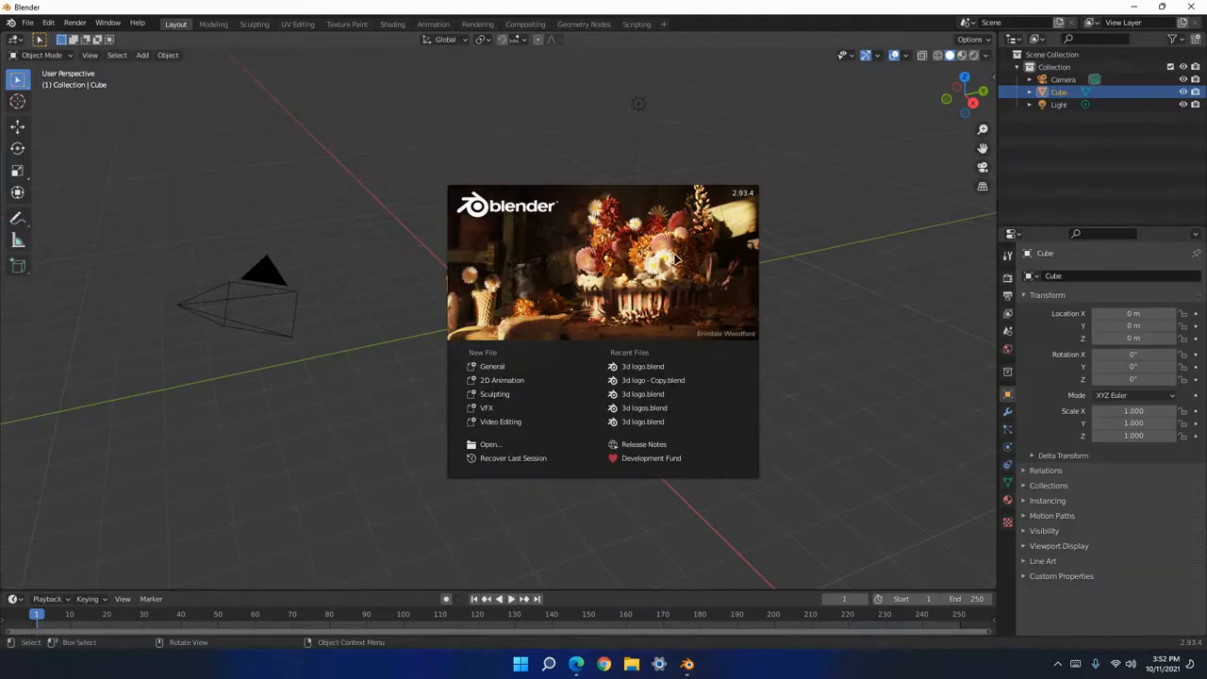
Dismiss the splash screen and delete all the default objects from the scene.
left_click(803, 283)
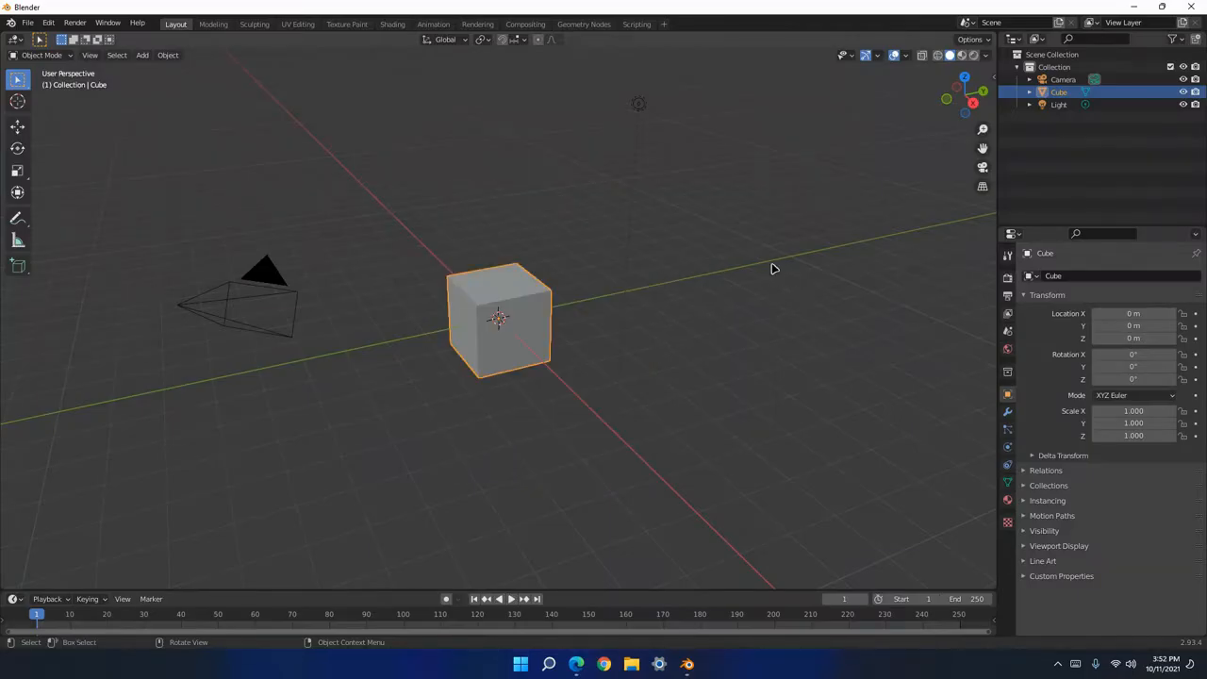
key("a")
key("Delete")
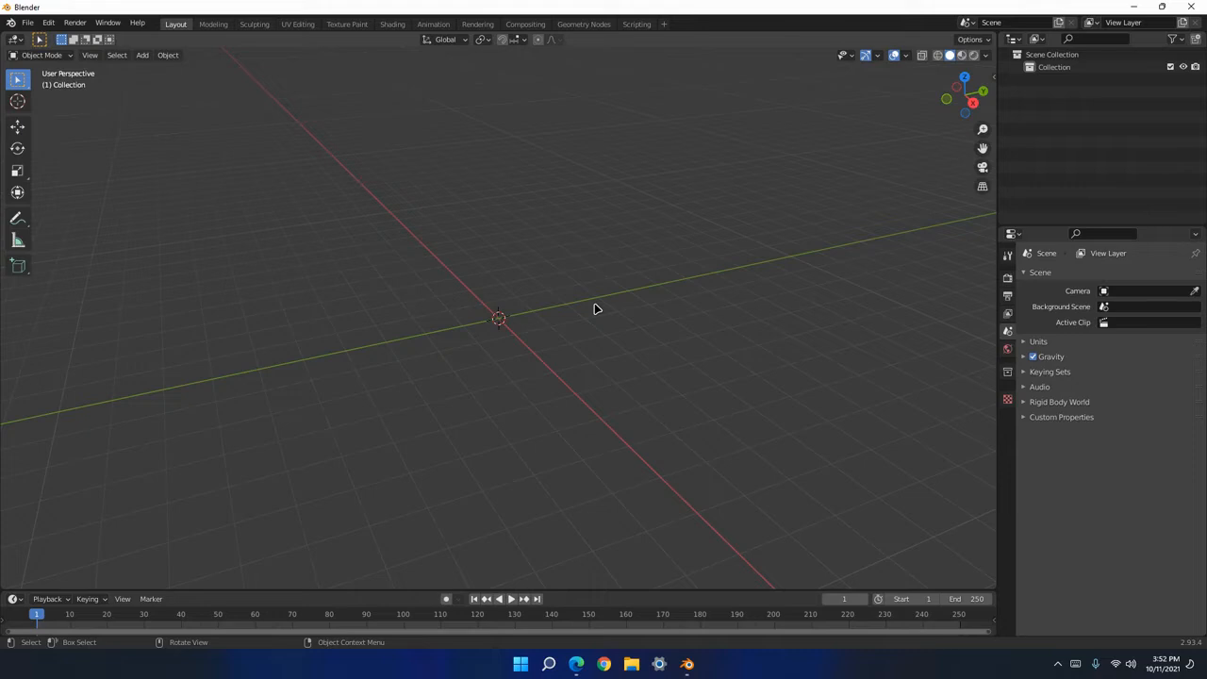
Switch to the top orthographic view and add a Bezier curve at the origin.
key("KP_7")
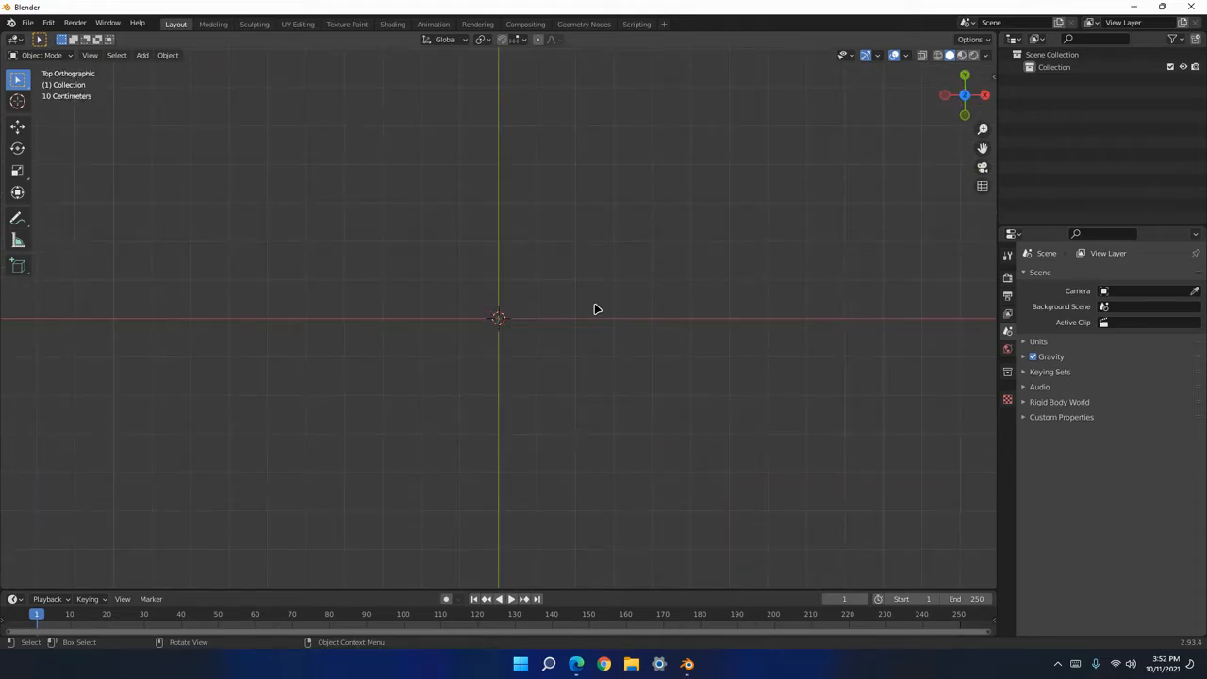
key("shift+a")
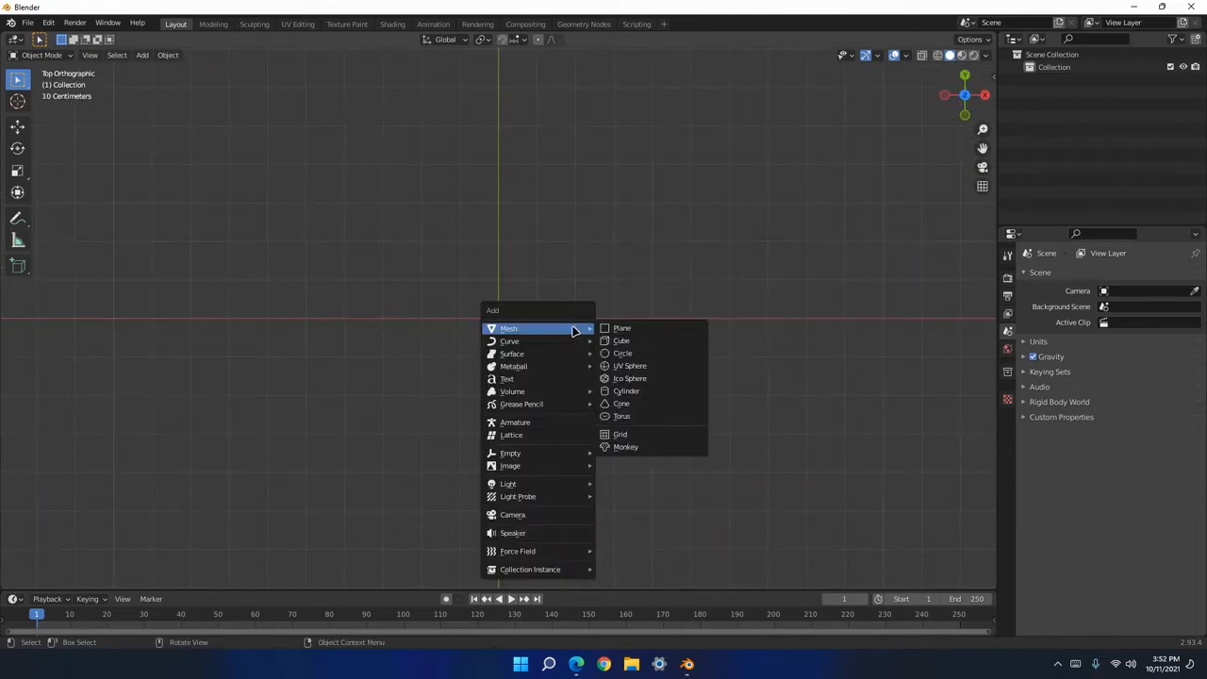
mouse_move(578, 346)
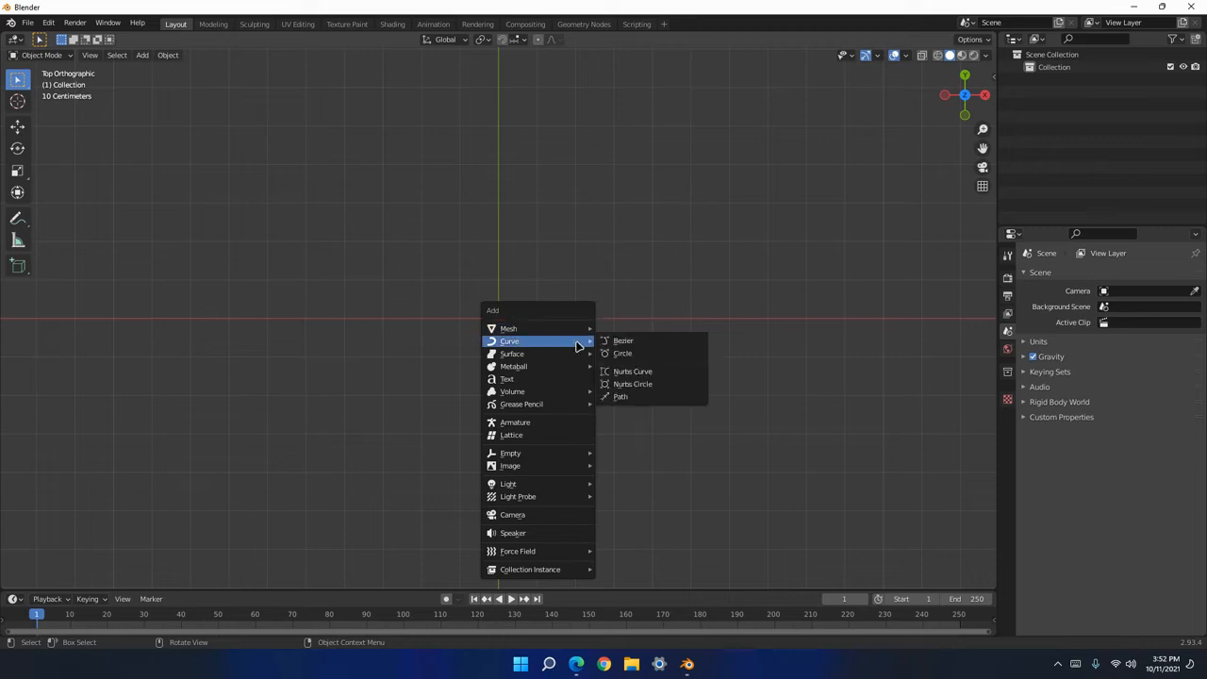
left_click(634, 342)
scroll(527, 325, "up", 8)
scroll(533, 311, "down", 12)
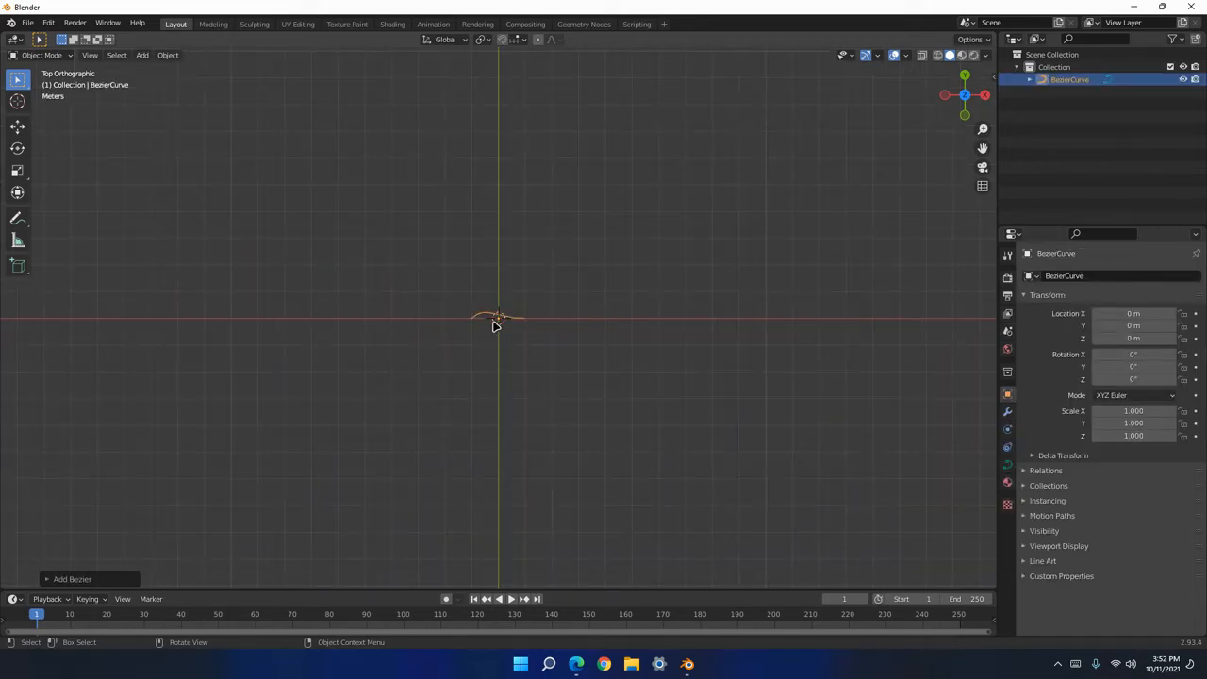
Enlarge the Bezier curve uniformly to a scale of about 42.4.
key("s")
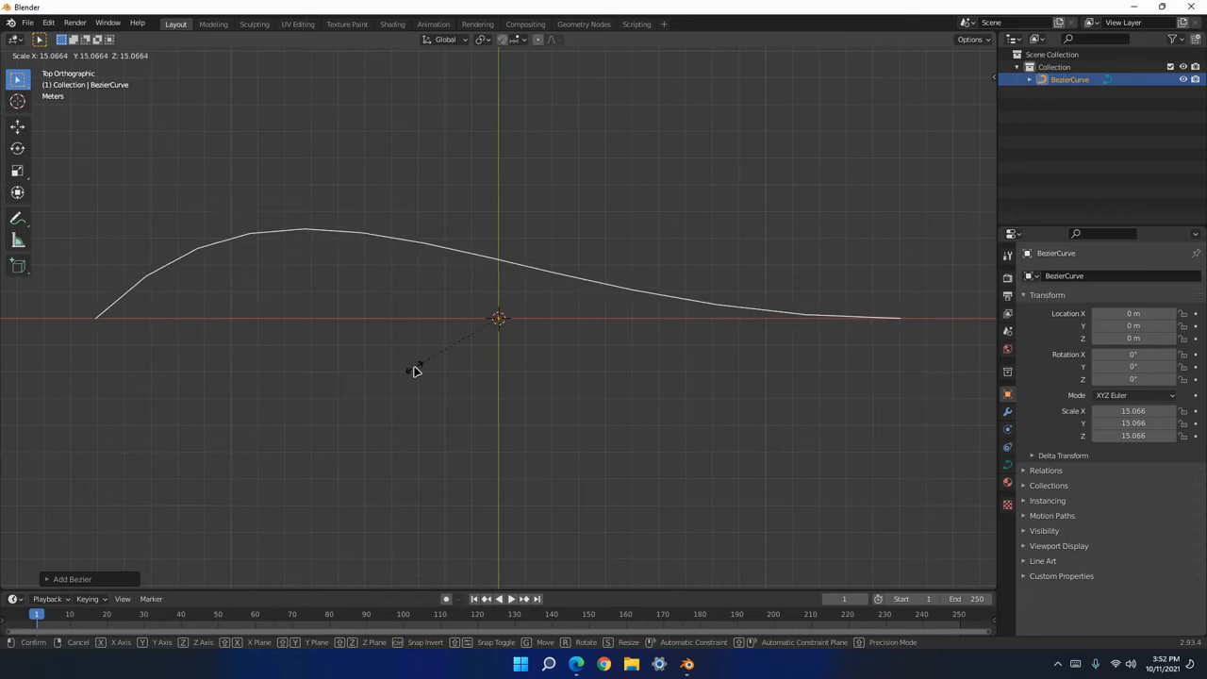
left_click(416, 372)
scroll(541, 325, "down", 5)
scroll(530, 340, "up", 1)
key("s")
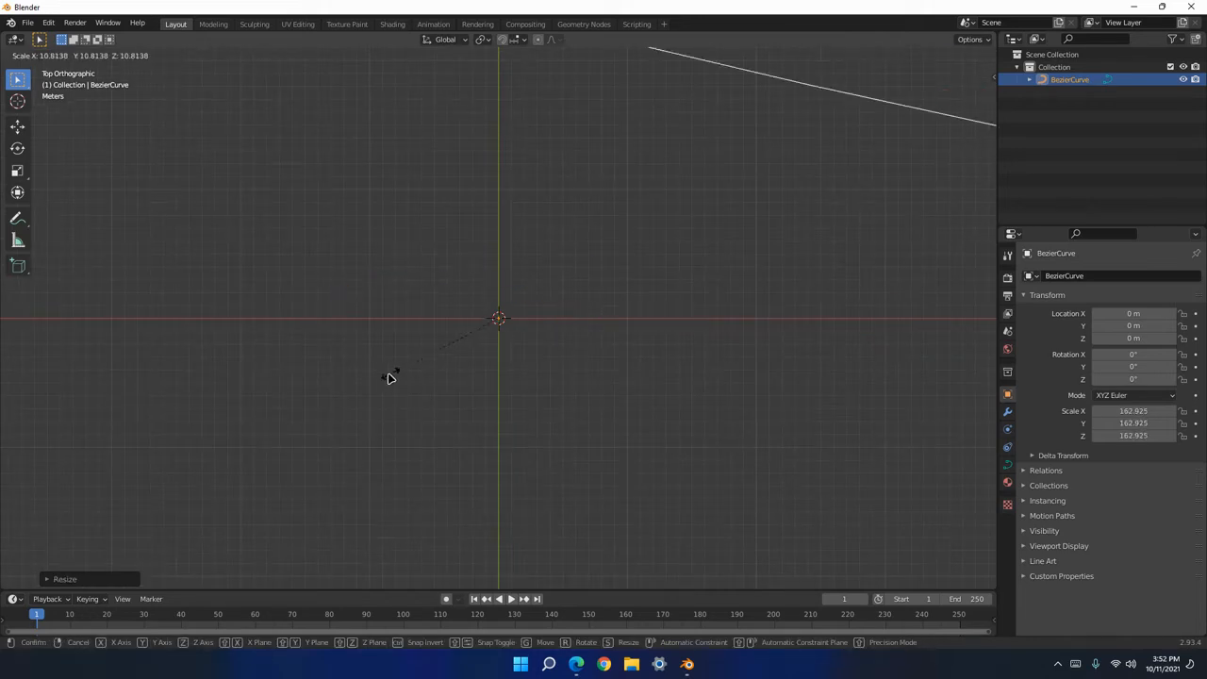
left_click(475, 334)
scroll(553, 379, "down", 5)
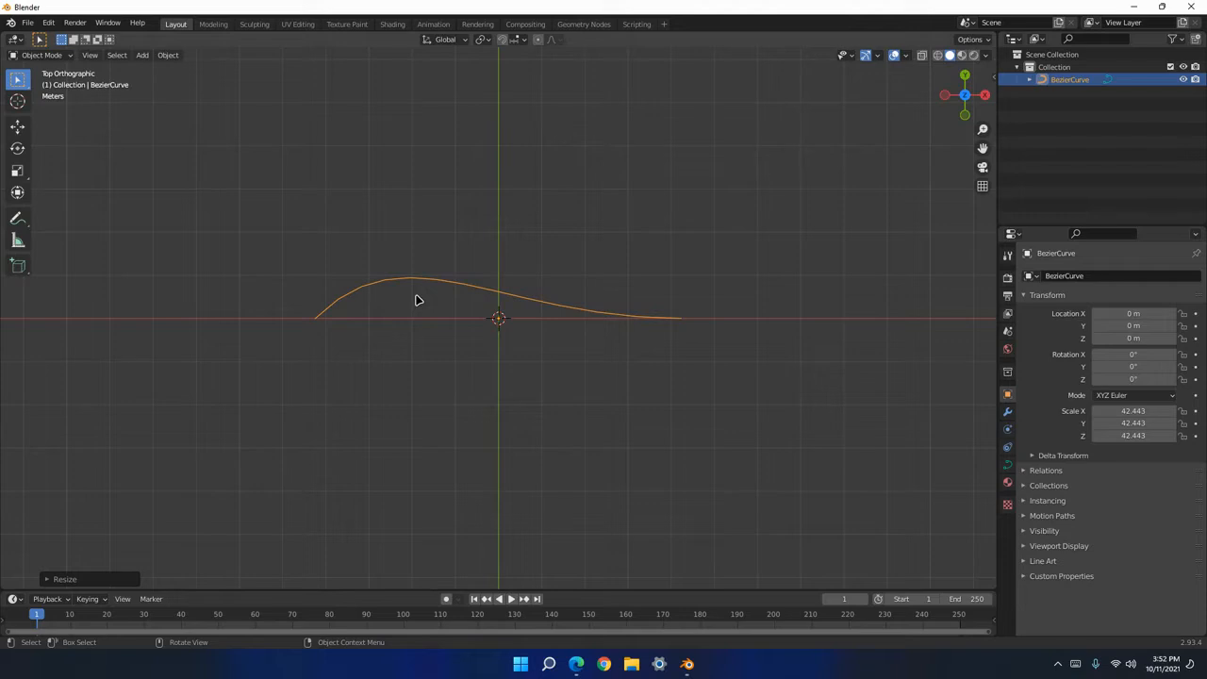
Enter Edit Mode on the Bezier curve and try moving its right end point freely across the view.
key("Tab")
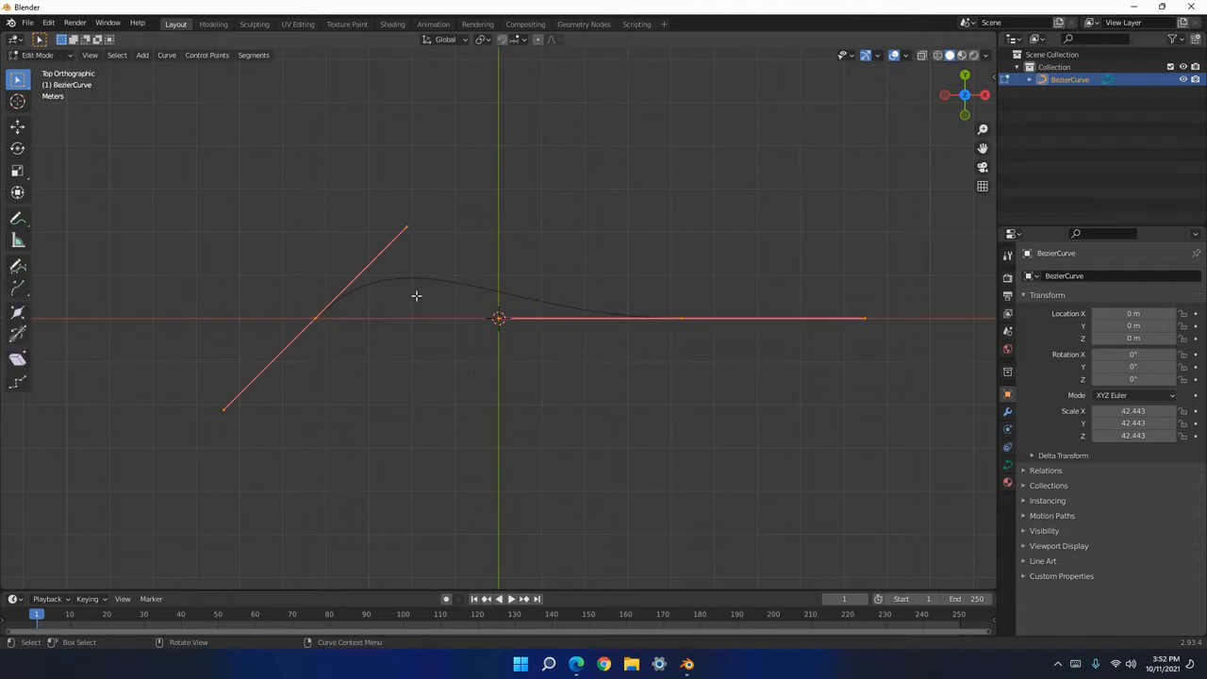
left_click(683, 319)
scroll(729, 320, "down", 4)
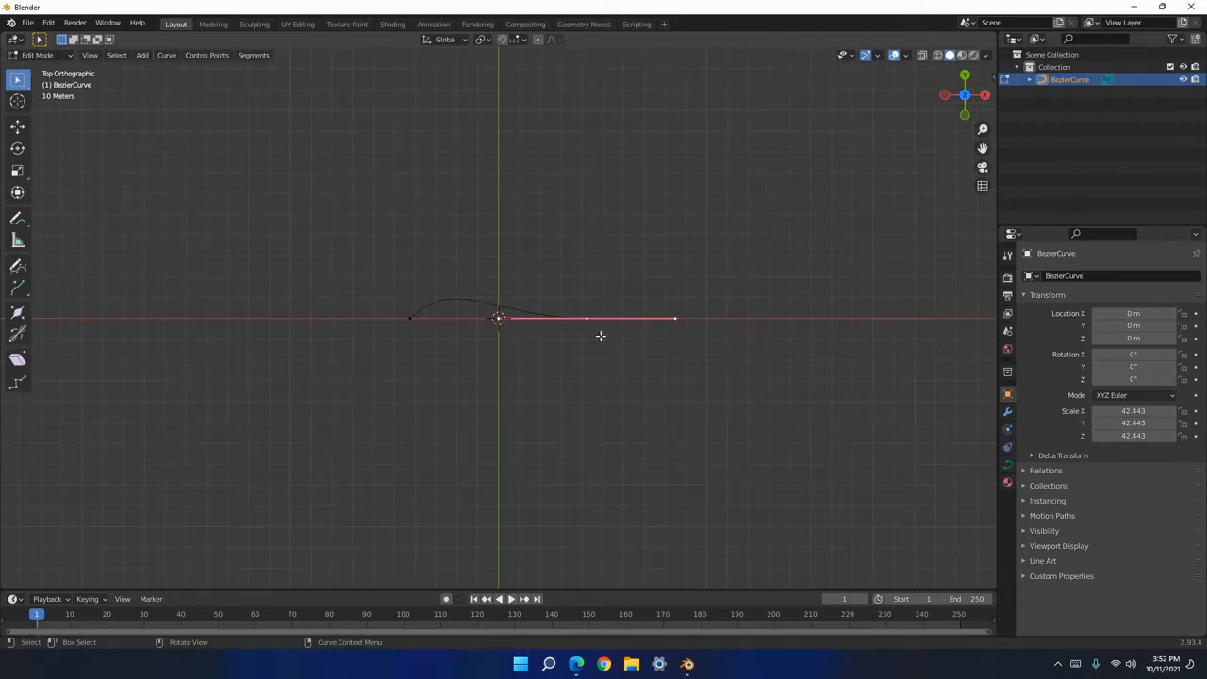
key("g")
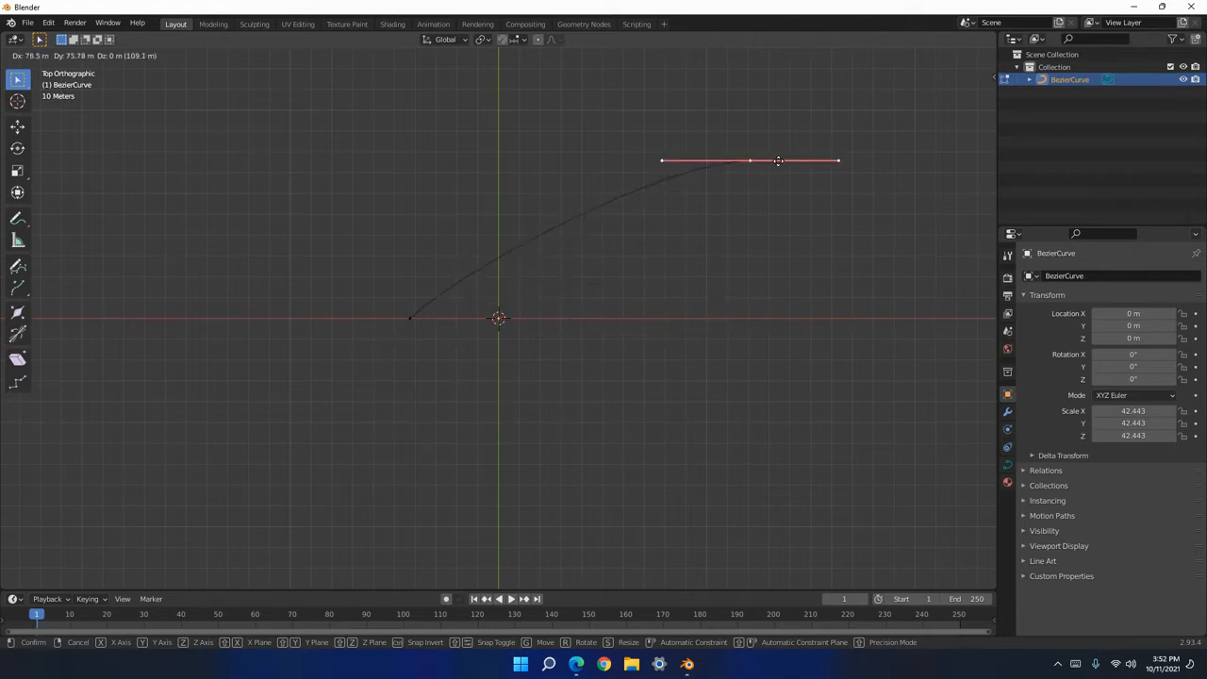
left_click(687, 318)
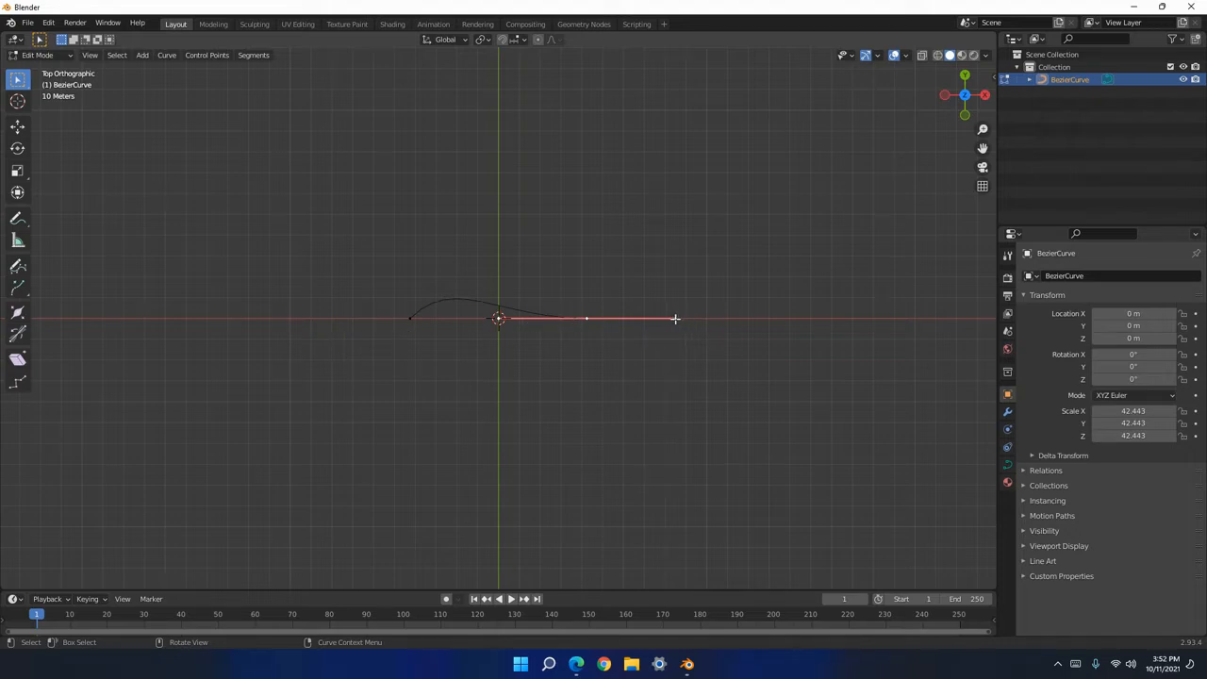
Try swinging the outer handle of the curve's right end point down and to the left.
scroll(641, 339, "up", 4)
scroll(682, 334, "down", 2)
left_click(751, 318)
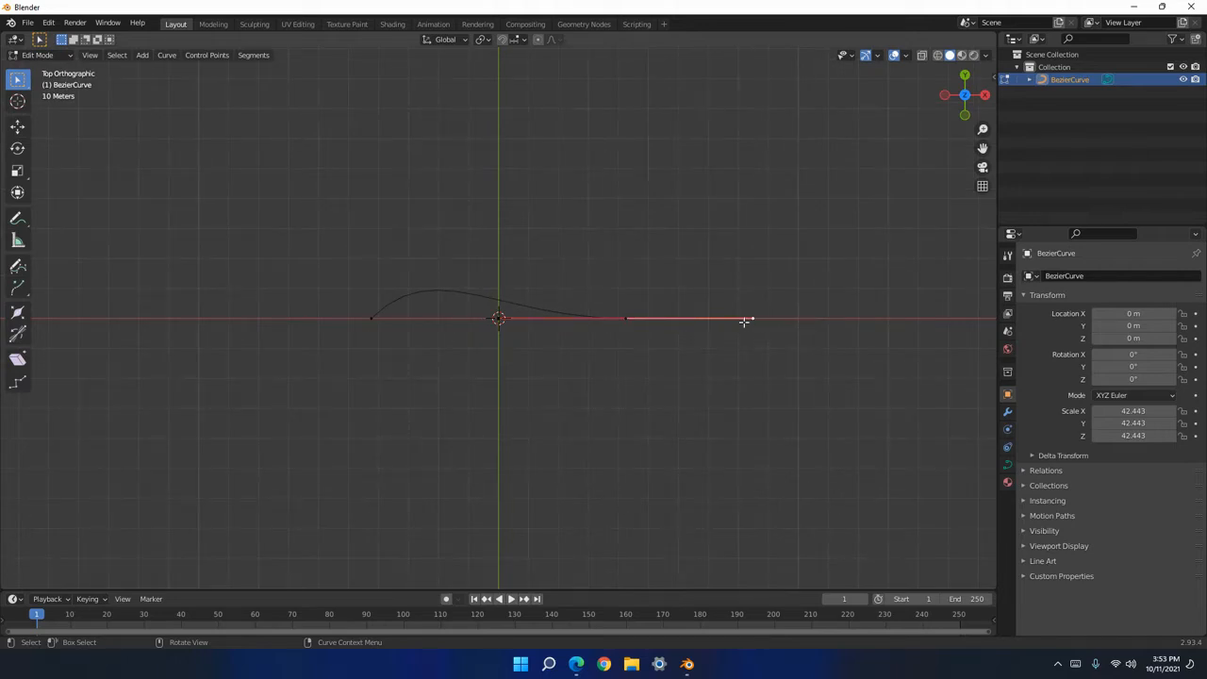
key("g")
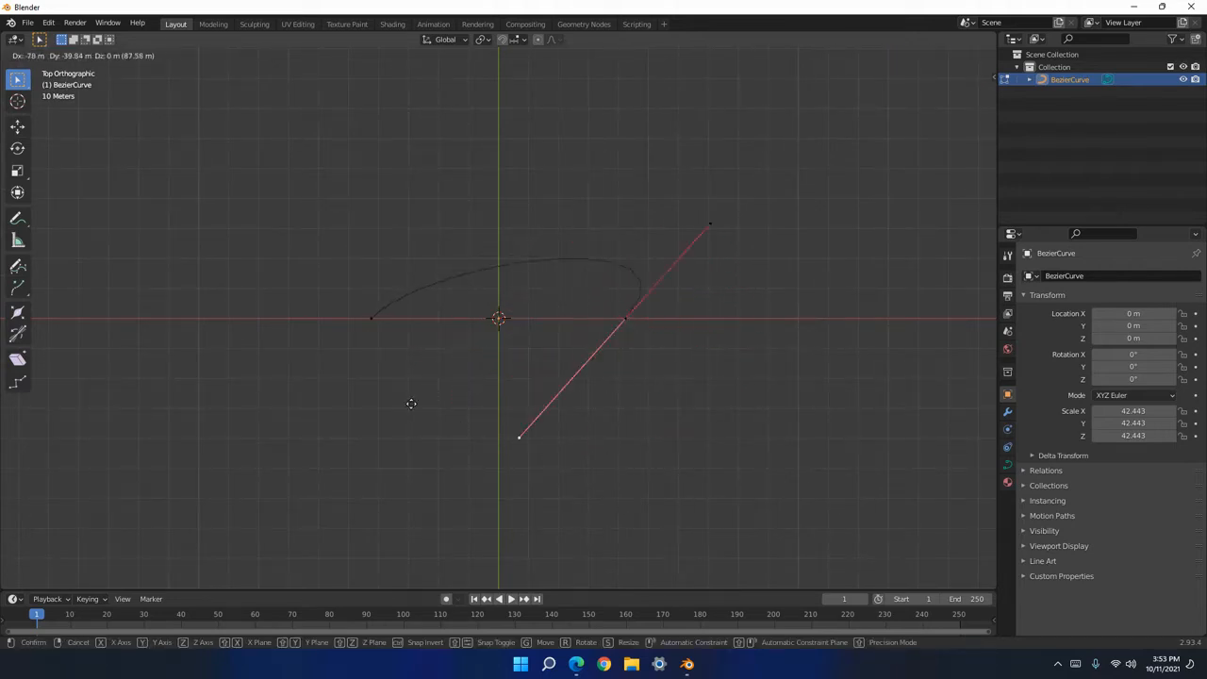
key("Escape")
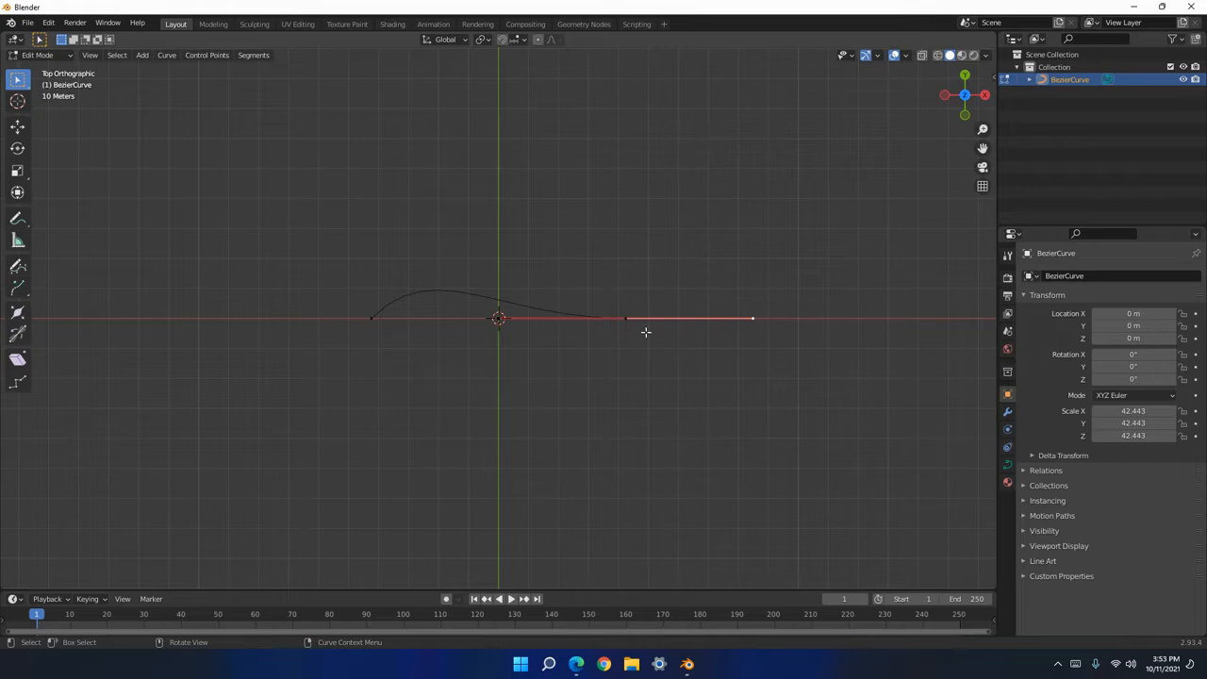
Extrude the curve's right end point to a new point below and to the left of the original curve.
scroll(636, 349, "down", 1)
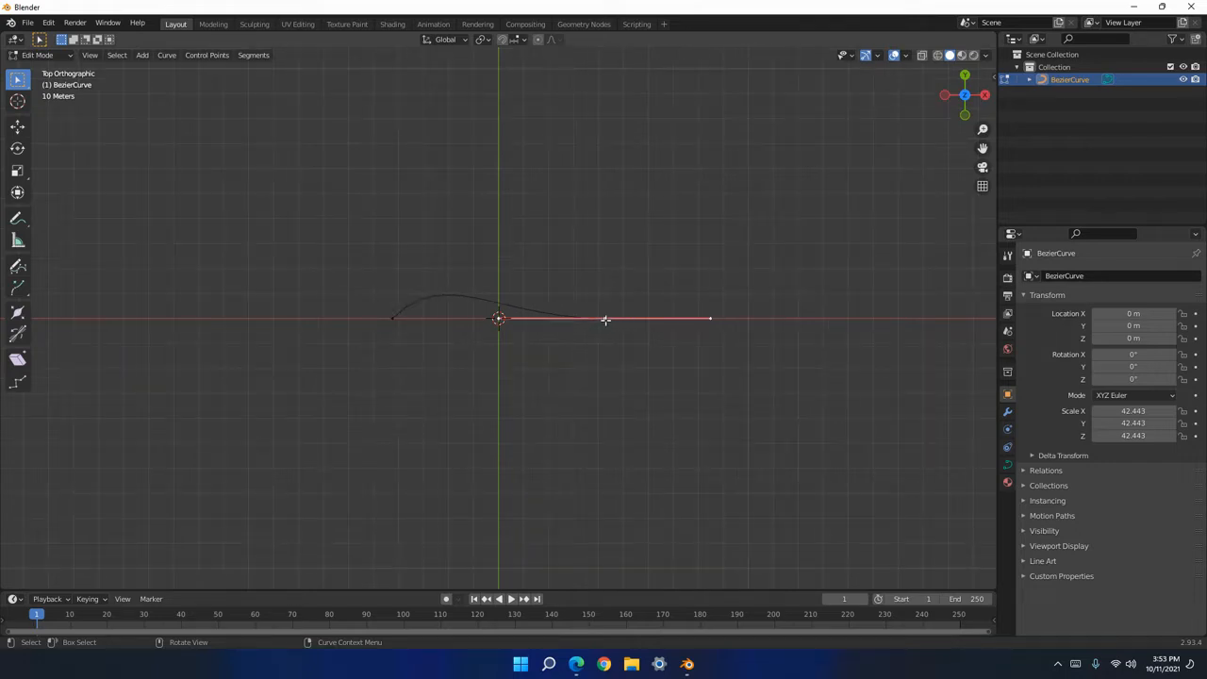
key("e")
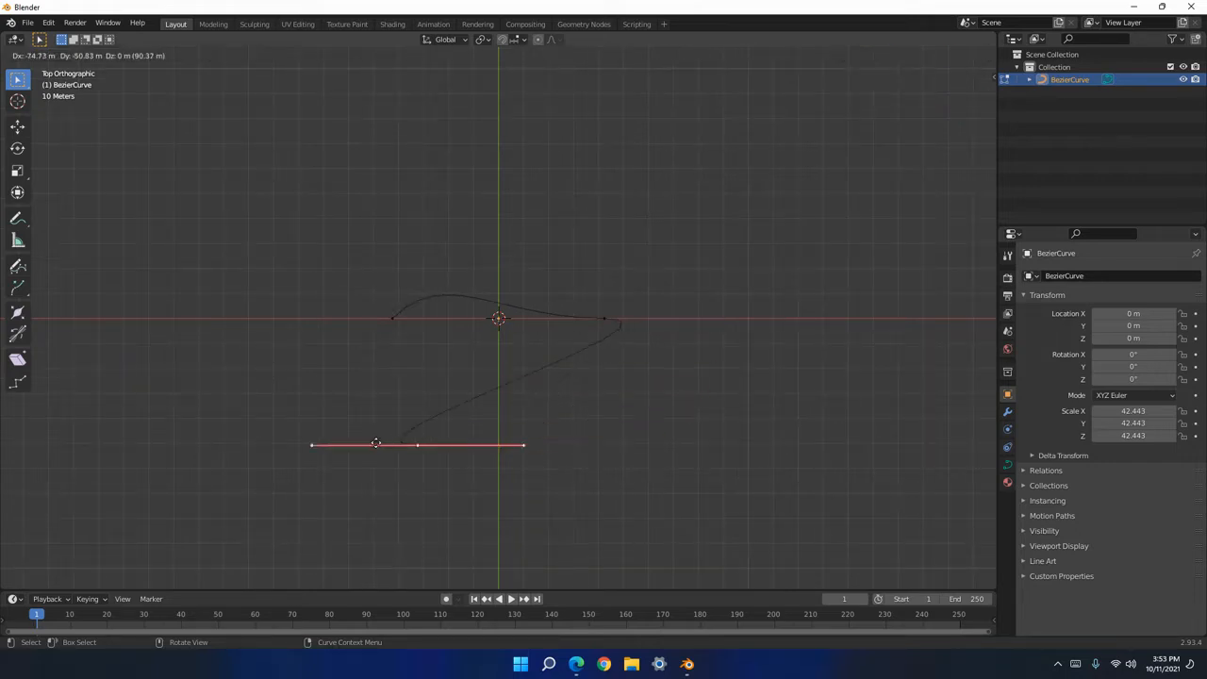
left_click(421, 414)
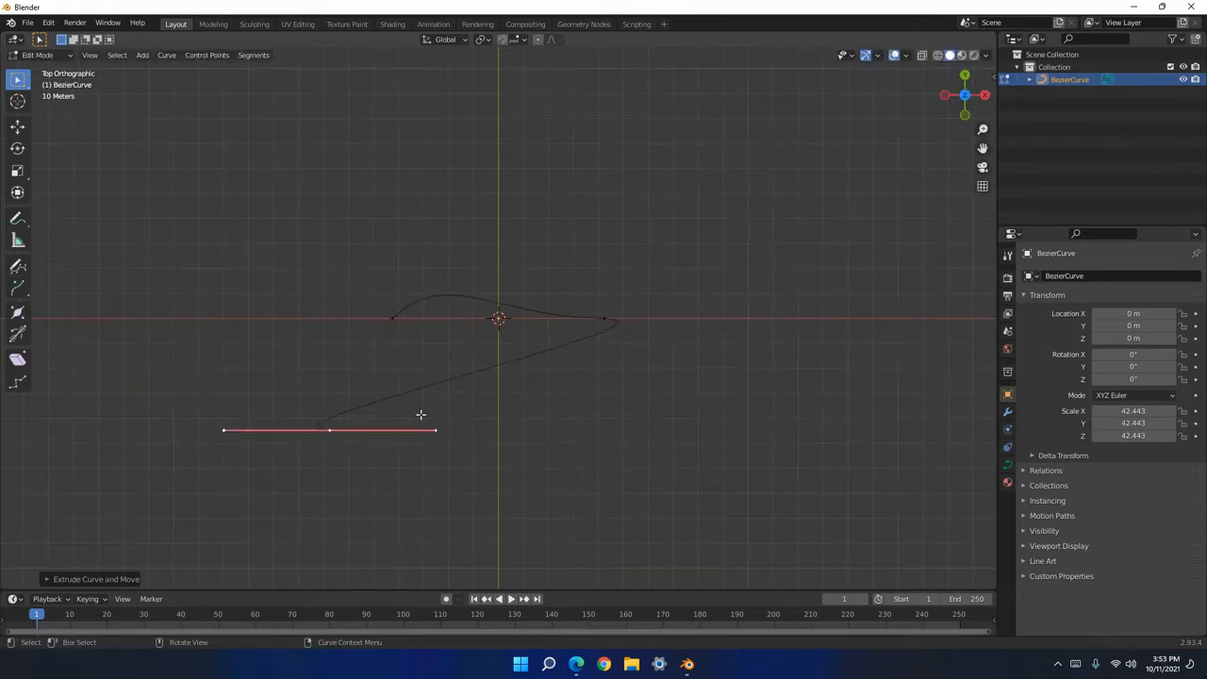
Move the right handle of the extruded end point further right and slightly down to round the lower segment.
left_click(329, 430)
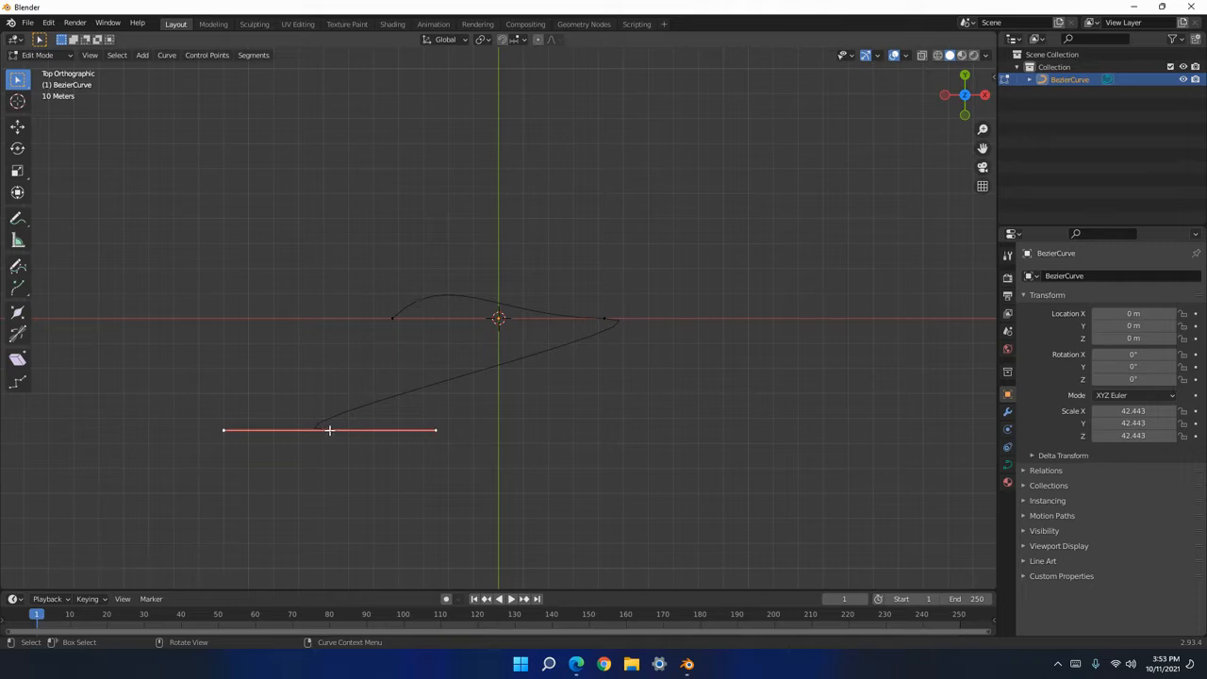
left_click(225, 430)
key("g")
left_click(523, 446)
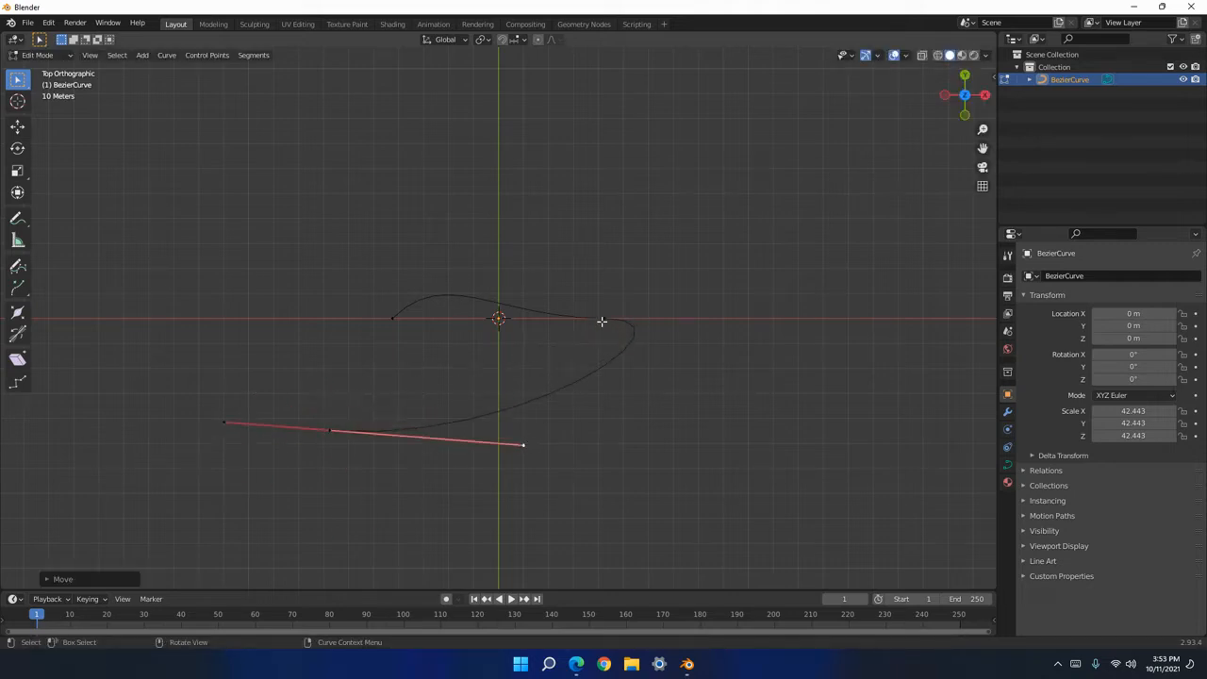
Try moving the curve's right-hand middle point and its outer handle.
left_click(602, 322)
key("g")
right_click(712, 322)
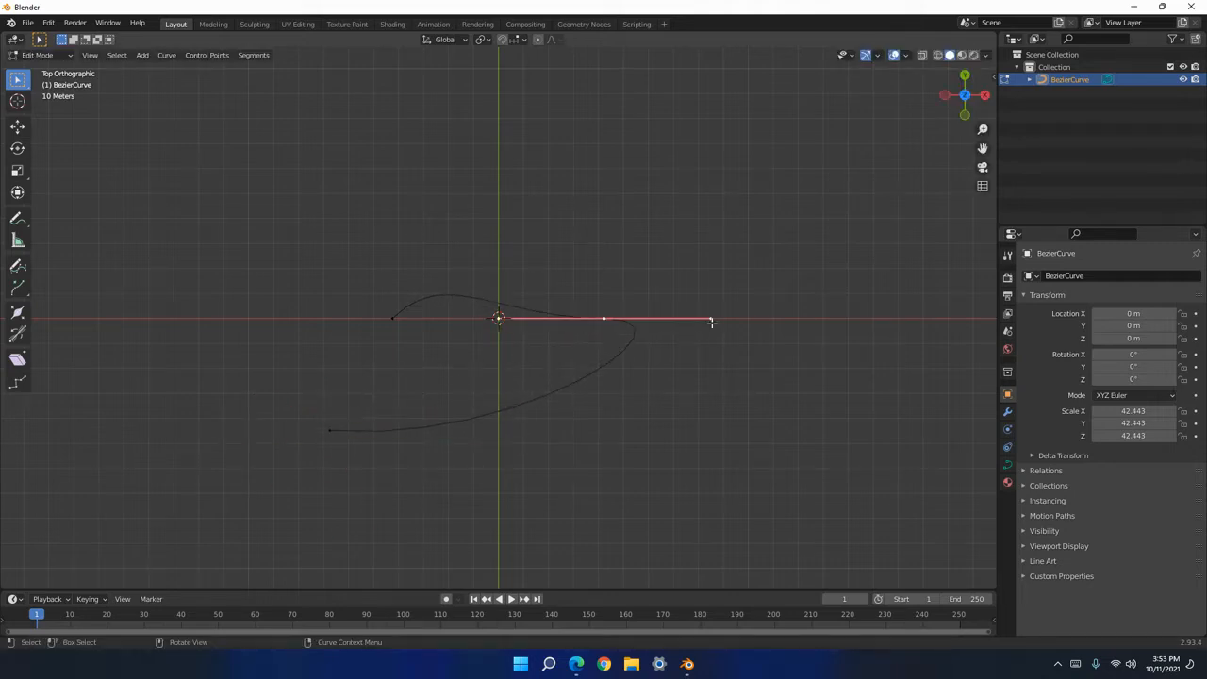
left_click(710, 318)
key("g")
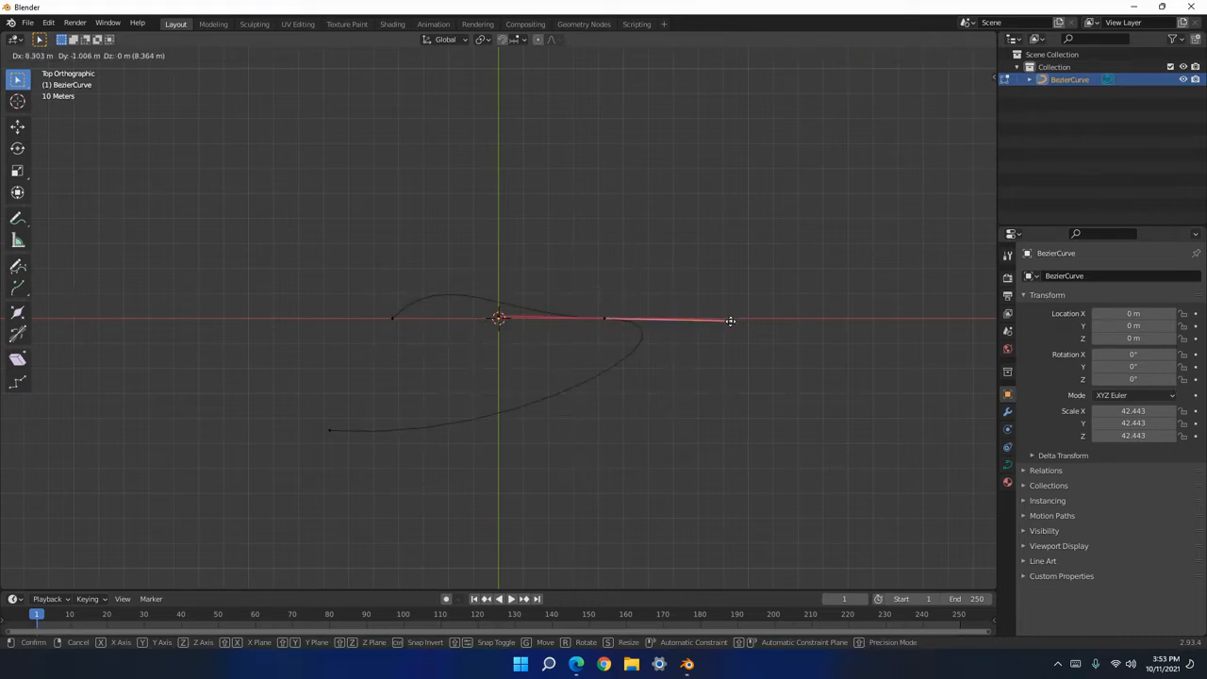
right_click(625, 410)
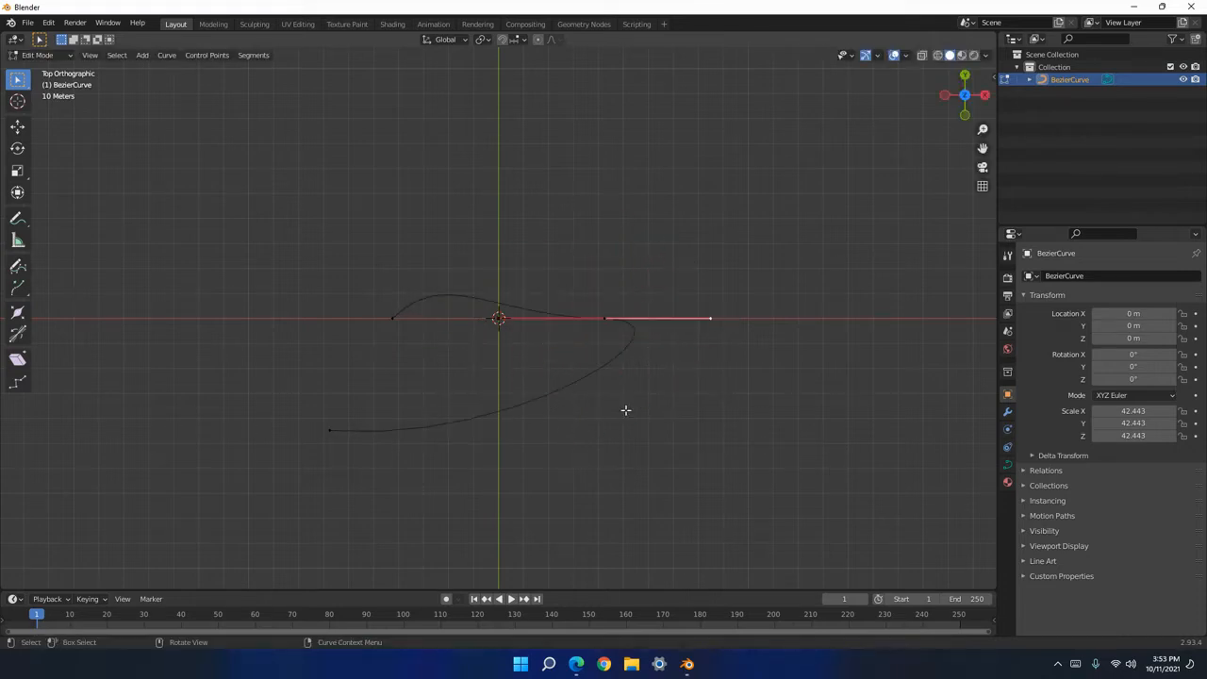
Set the right-hand point's handle type to Aligned and try swinging its outer handle downward.
right_click(604, 319)
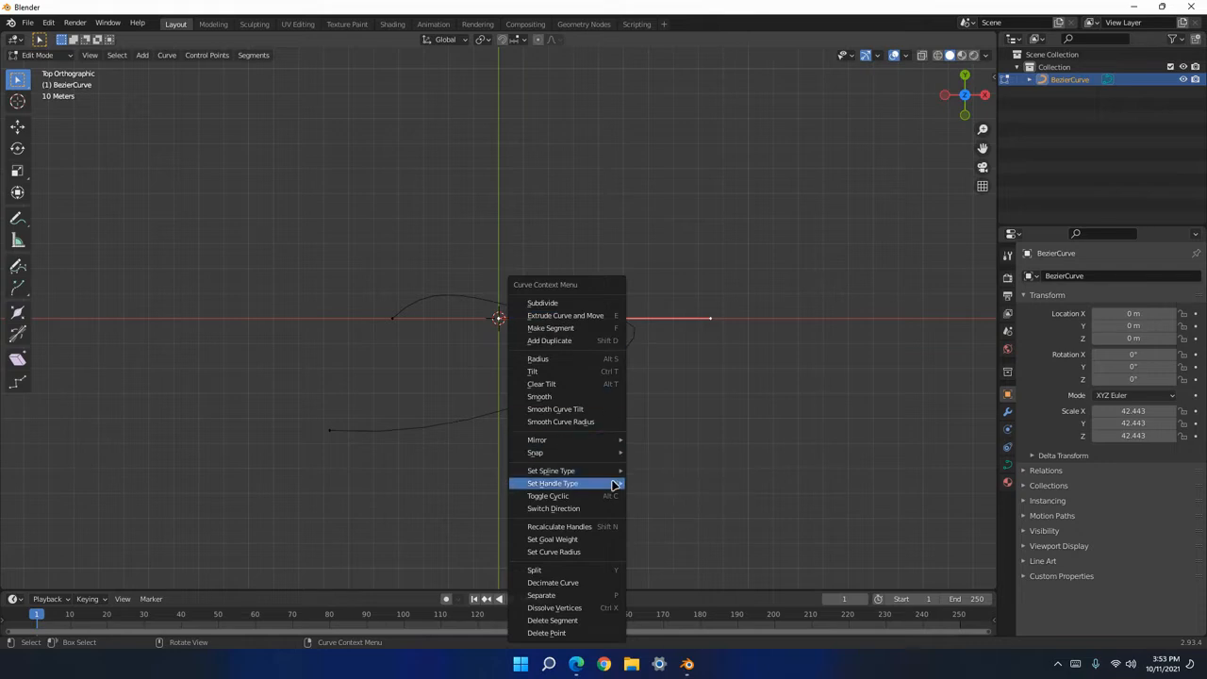
mouse_move(615, 484)
left_click(673, 510)
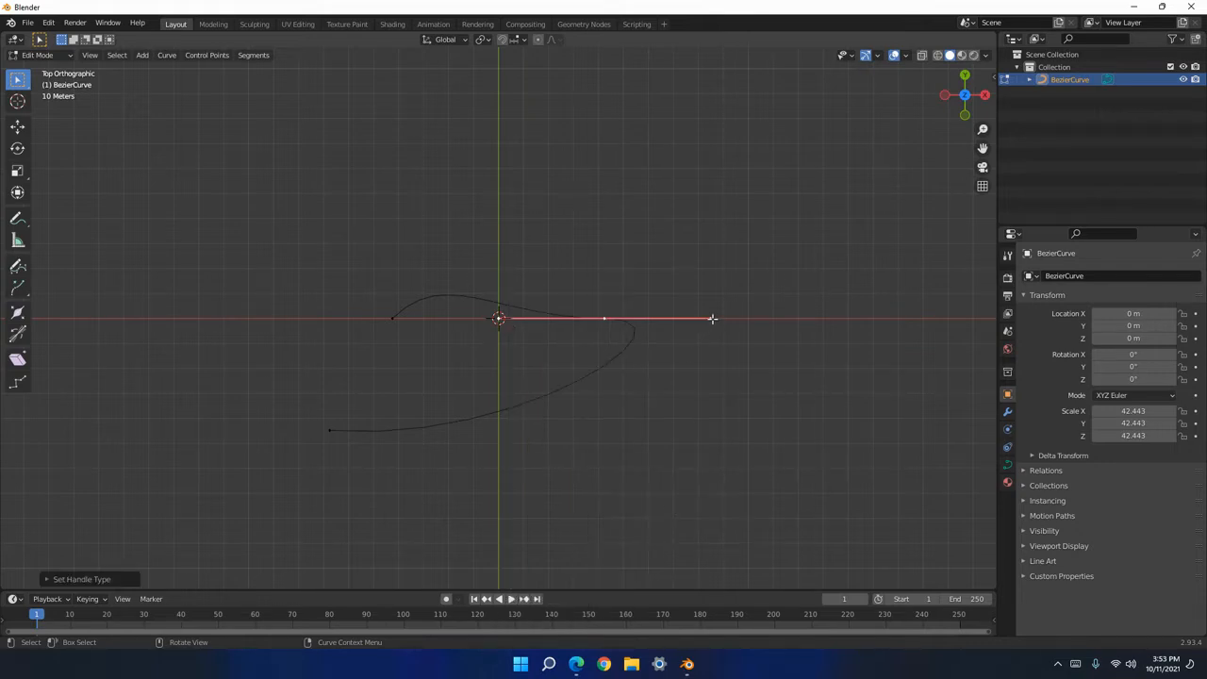
left_click(712, 319)
key("g")
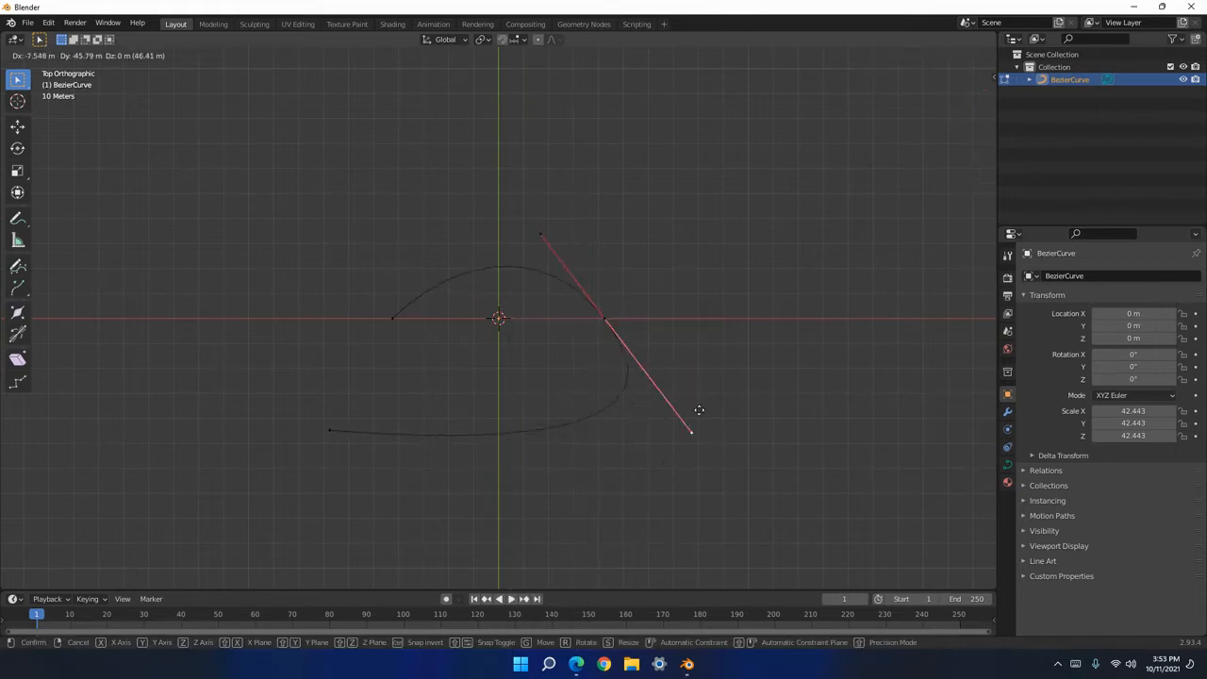
key("Escape")
Set the right-hand point's handle type to Free and move its outer handle to the lower left, forming a sharp corner.
right_click(607, 320)
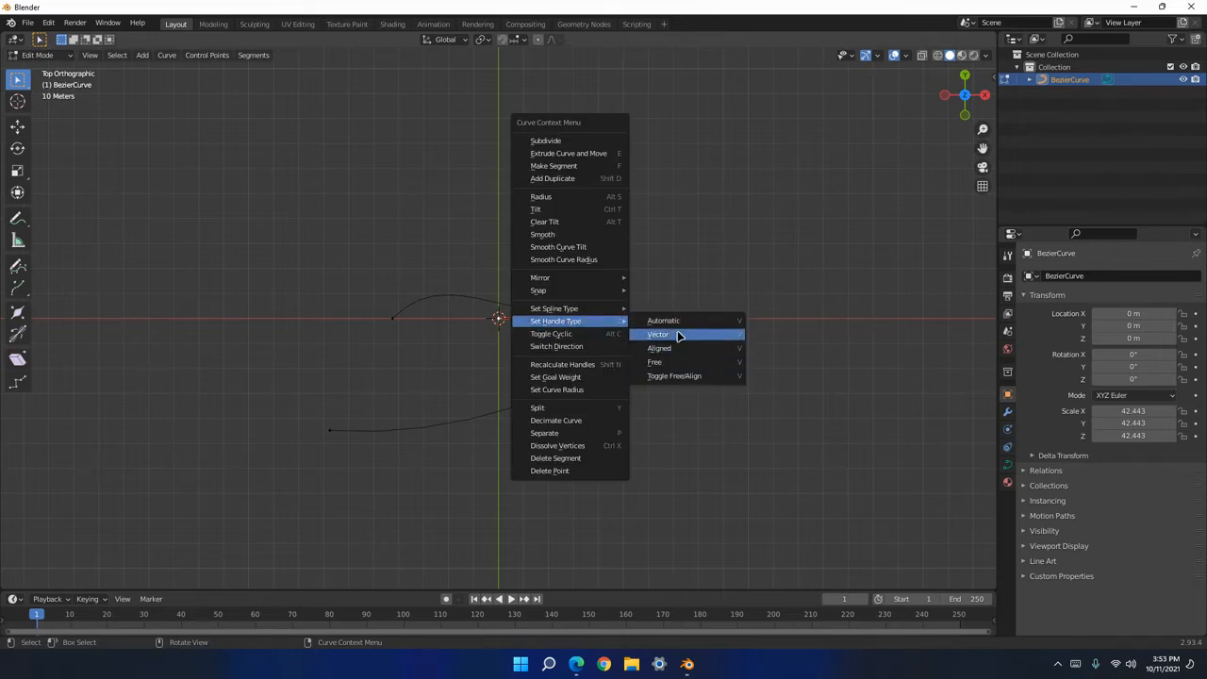
left_click(679, 361)
key("g")
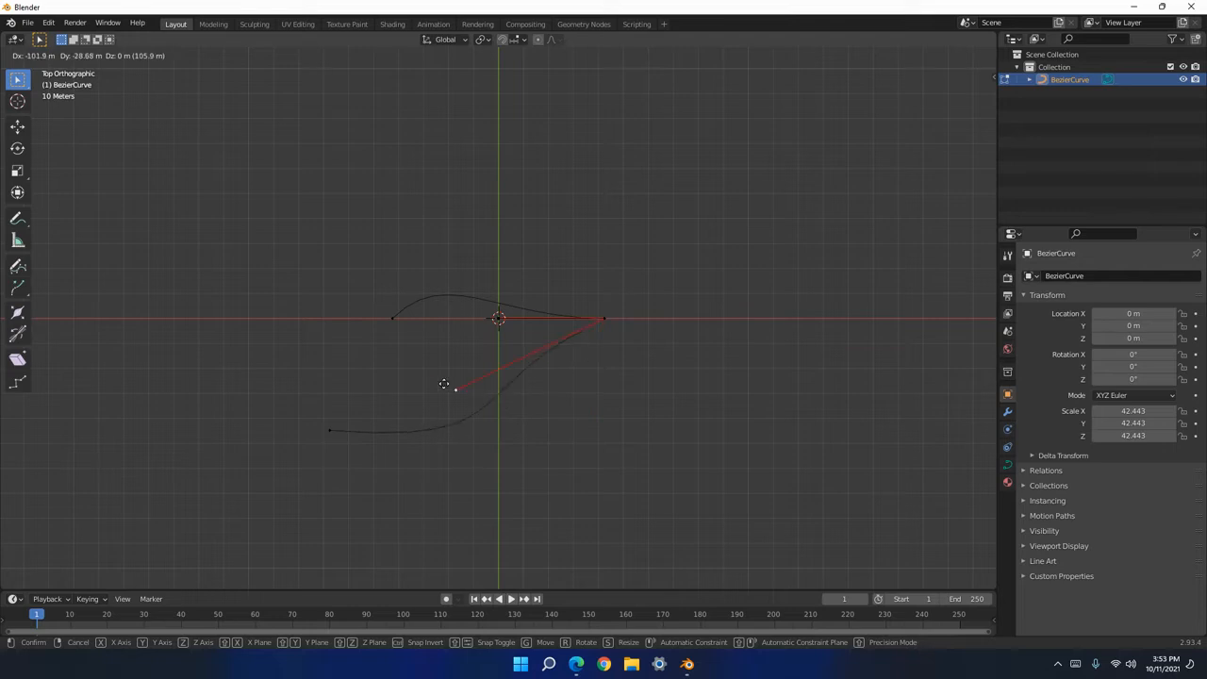
left_click(419, 381)
Select the two open end points on the curve's left side and join them with a segment to close the outline.
left_click(393, 318)
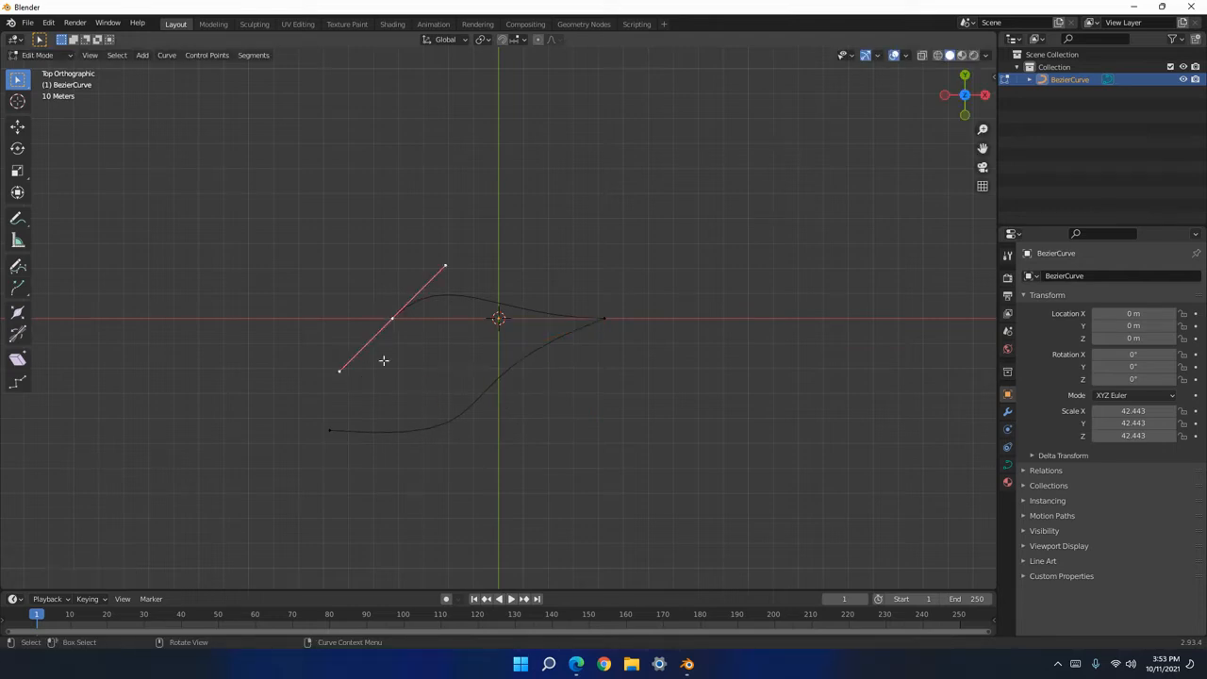
left_click(327, 432)
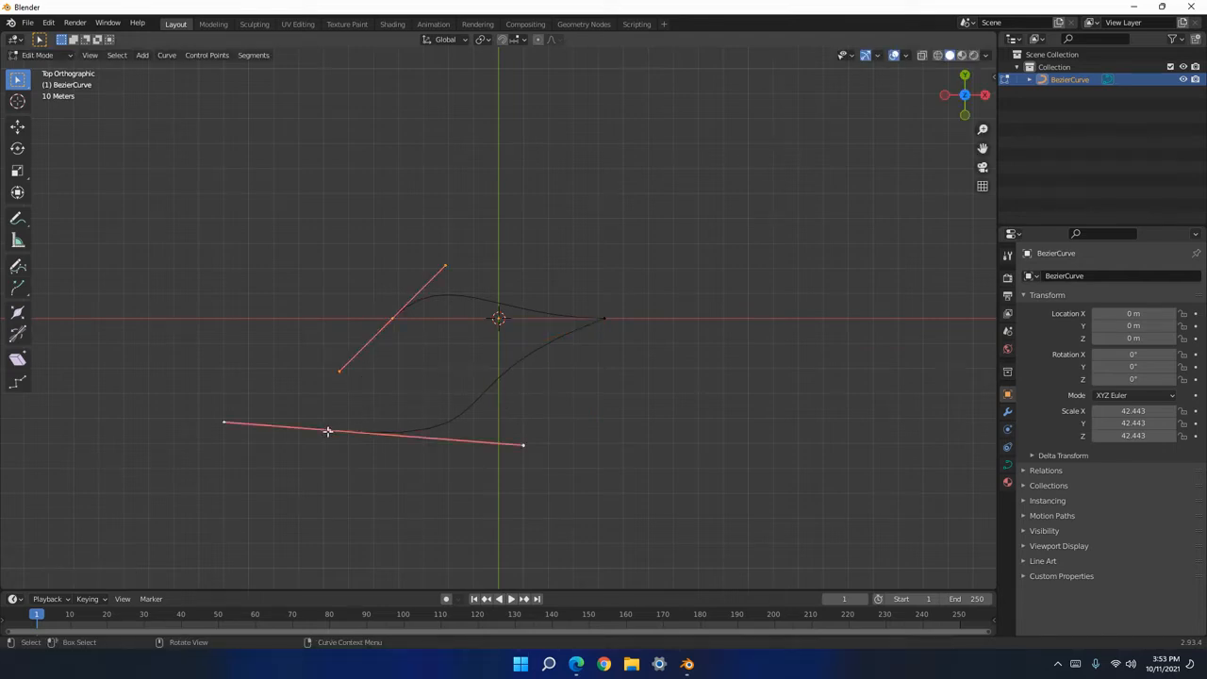
right_click(327, 431)
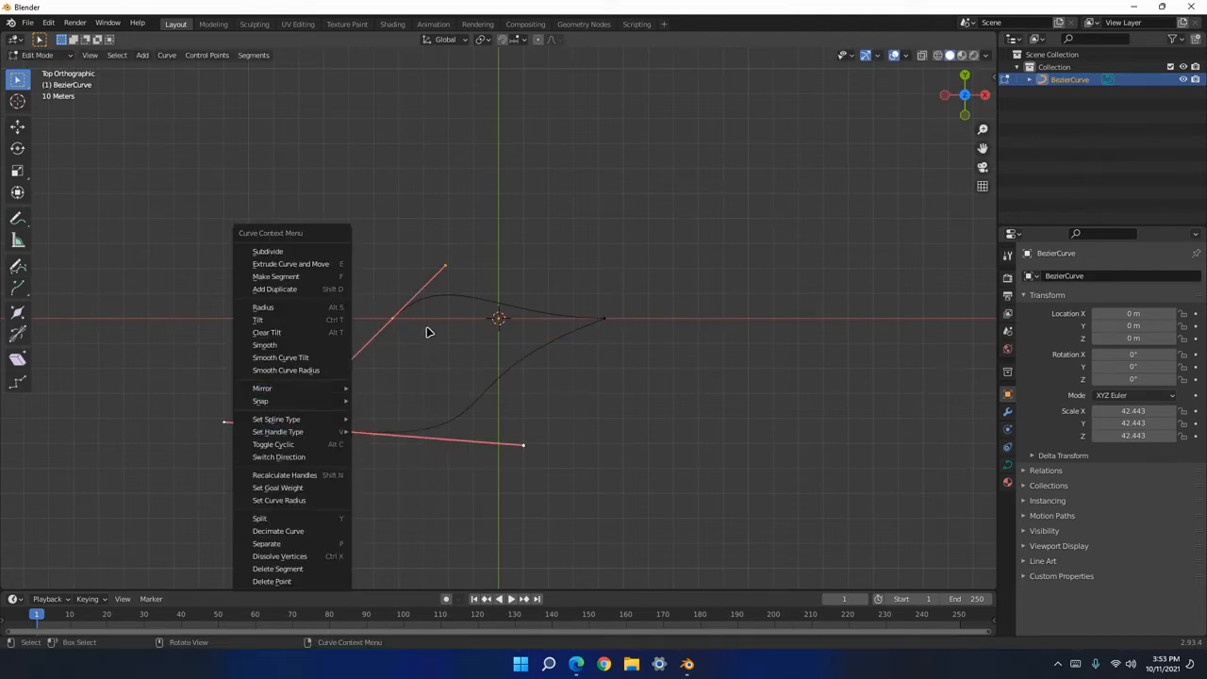
left_click(481, 238)
left_click(392, 320)
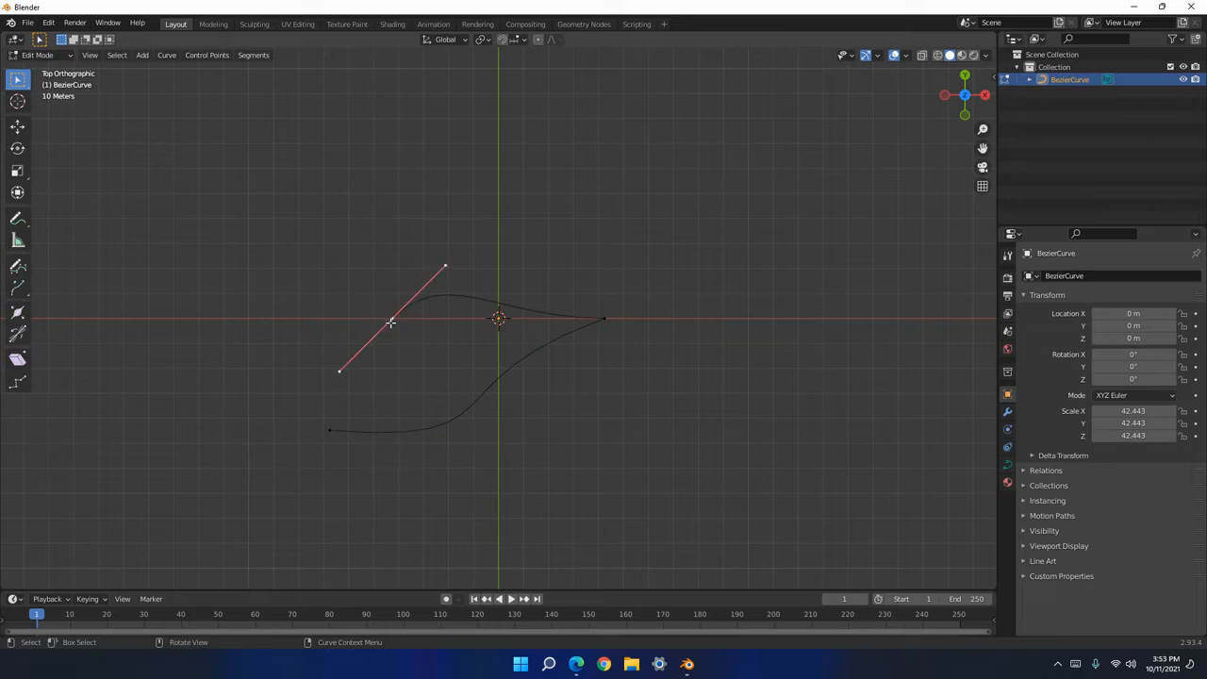
right_click(329, 431)
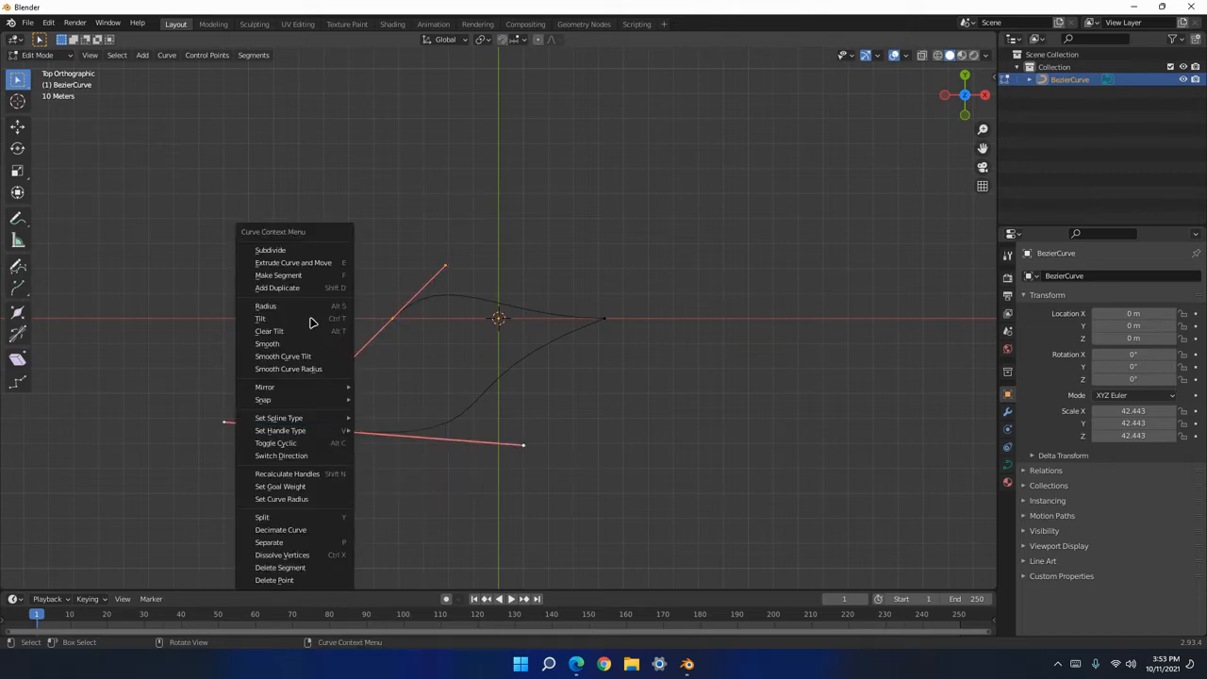
left_click(303, 251)
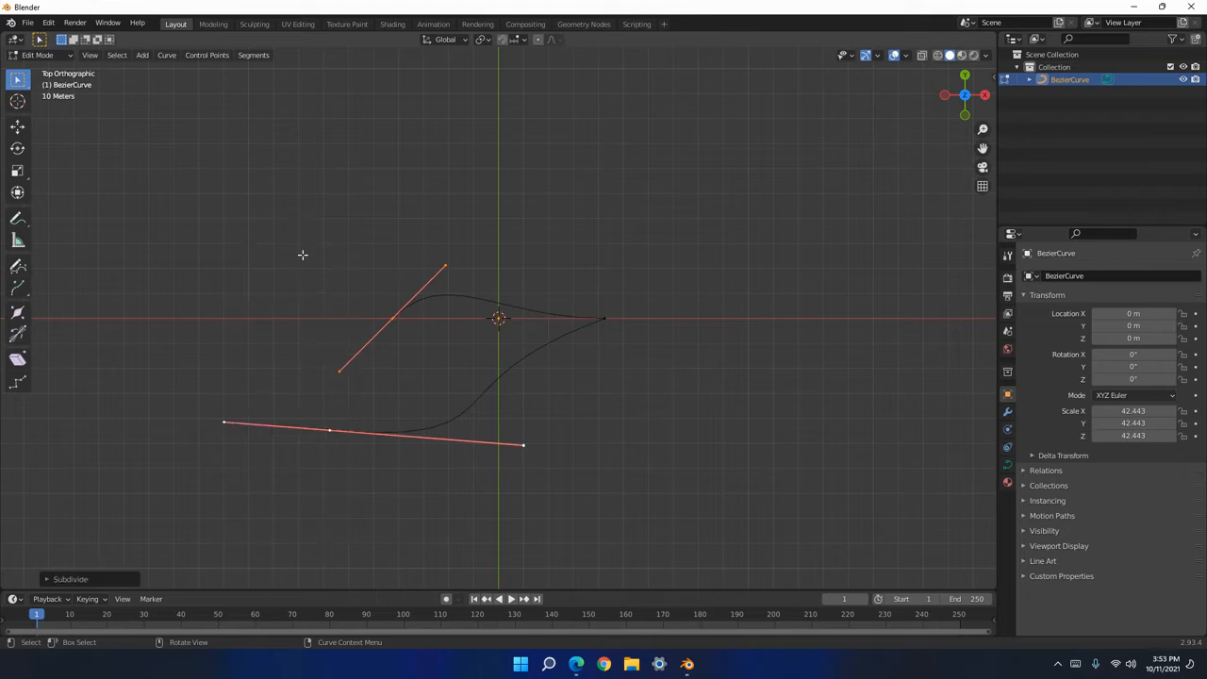
right_click(331, 430)
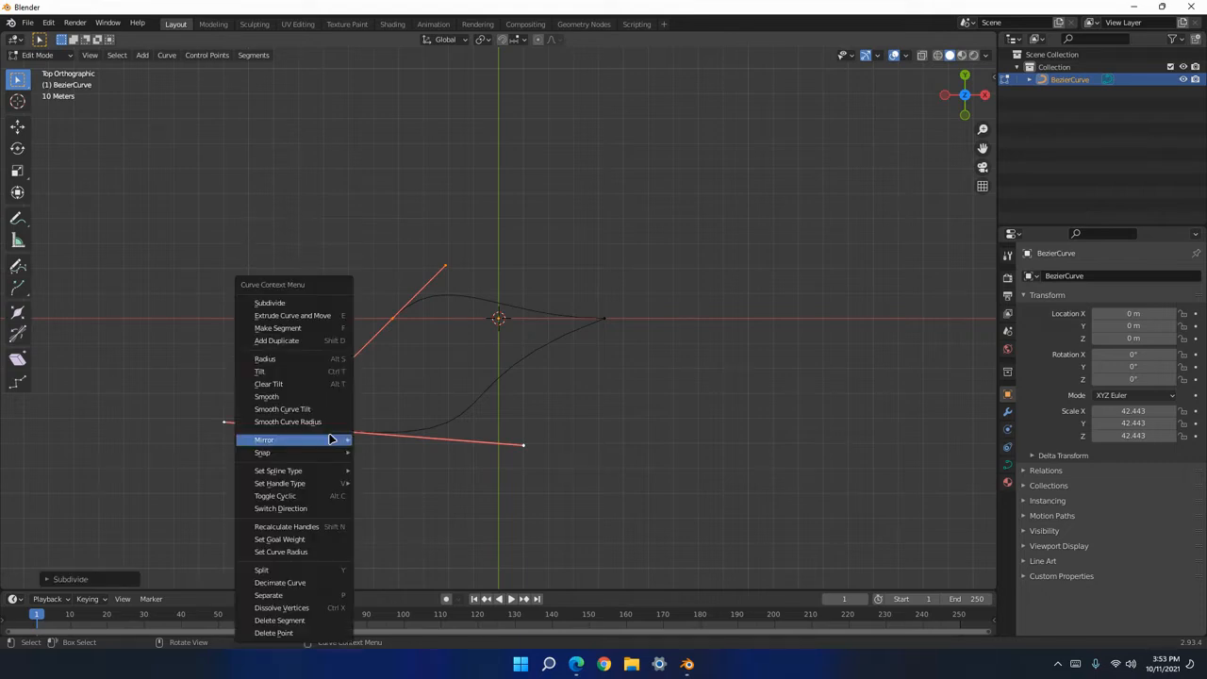
left_click(318, 329)
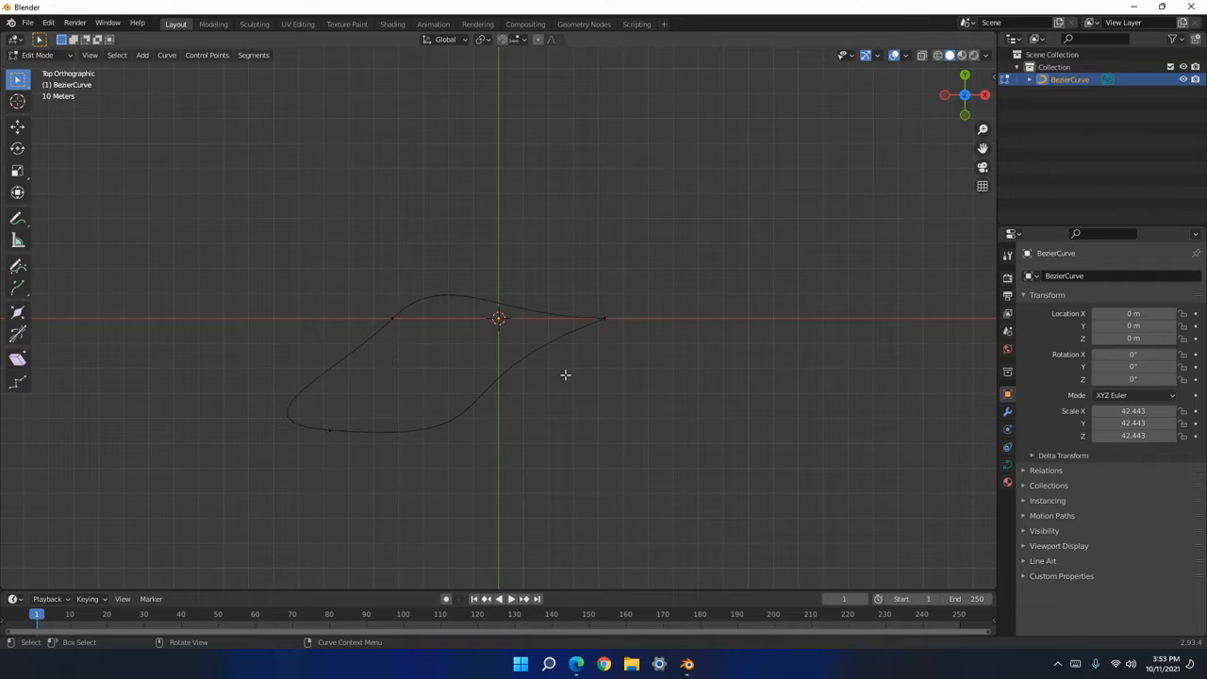
Leave Edit Mode and reselect the closed curve as a whole object.
scroll(519, 378, "up", 2)
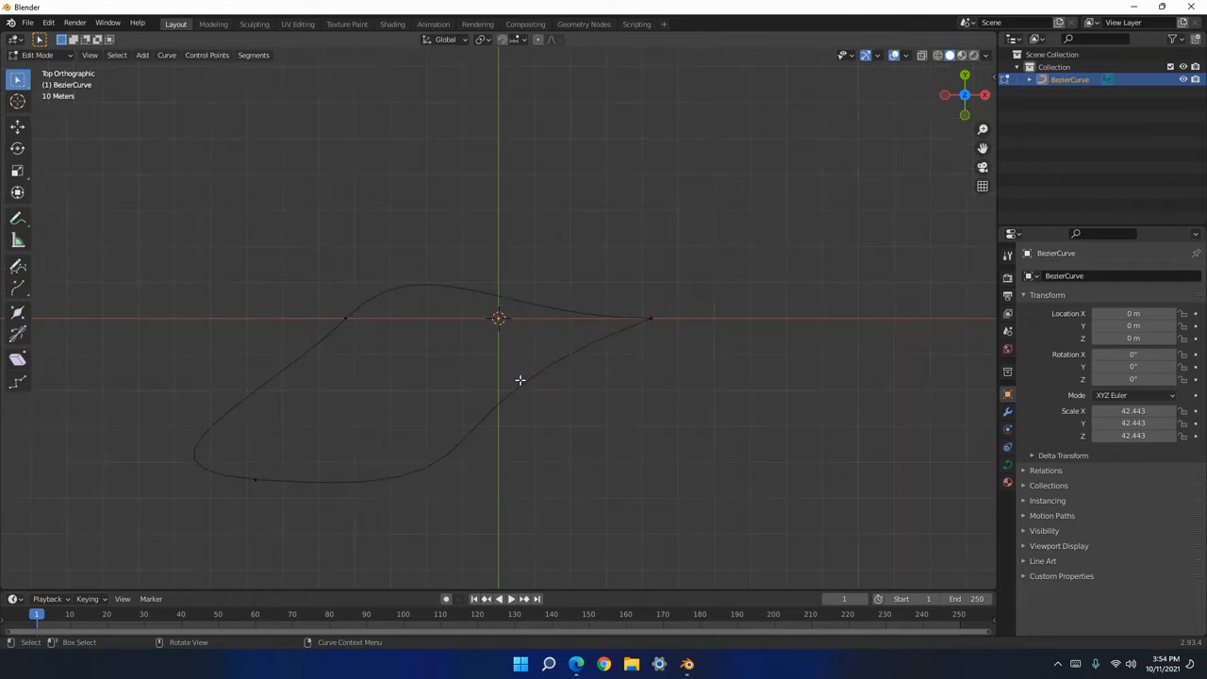
scroll(536, 370, "down", 5)
key("Tab")
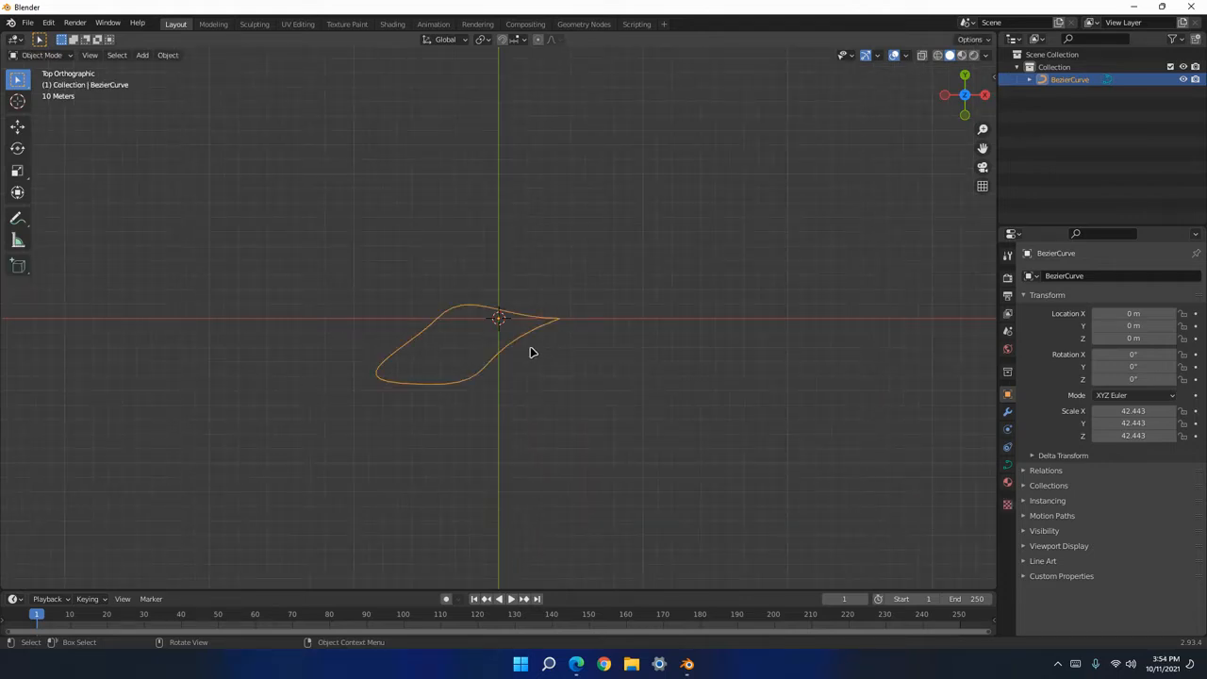
left_click(562, 336)
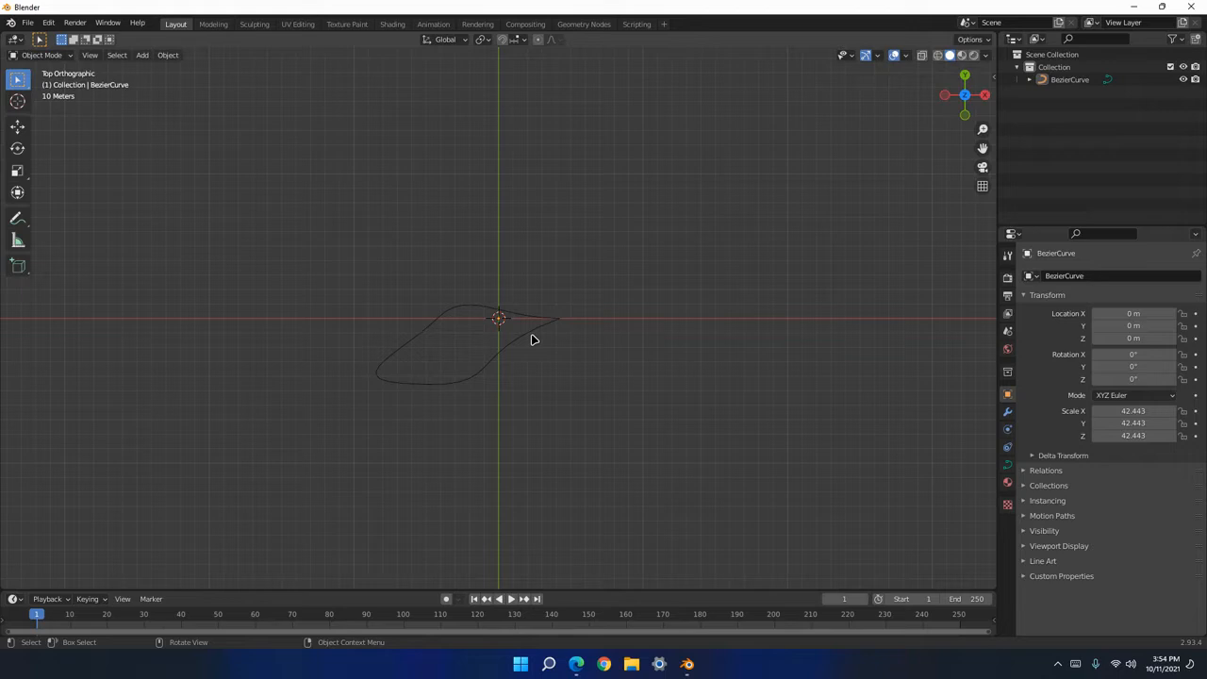
left_click(532, 340)
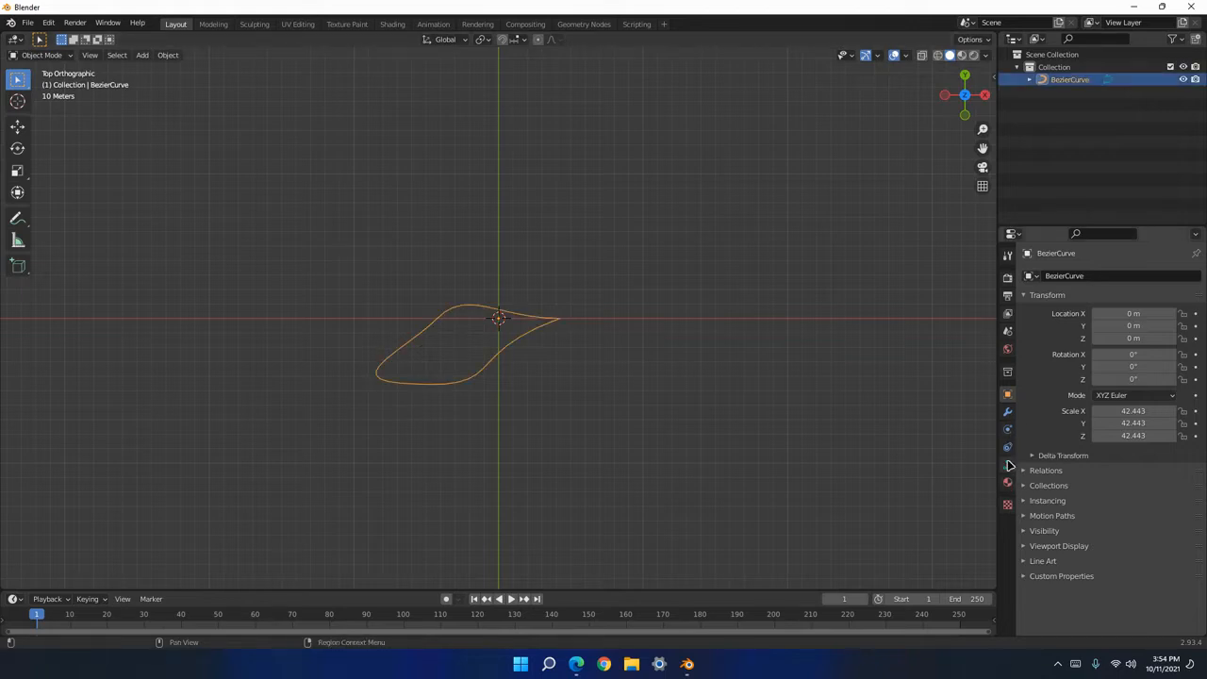
Extrude the curve by 1.3 m through its geometry settings, viewing it in perspective.
left_click(1008, 465)
middle_click_drag(660, 418, 633, 385)
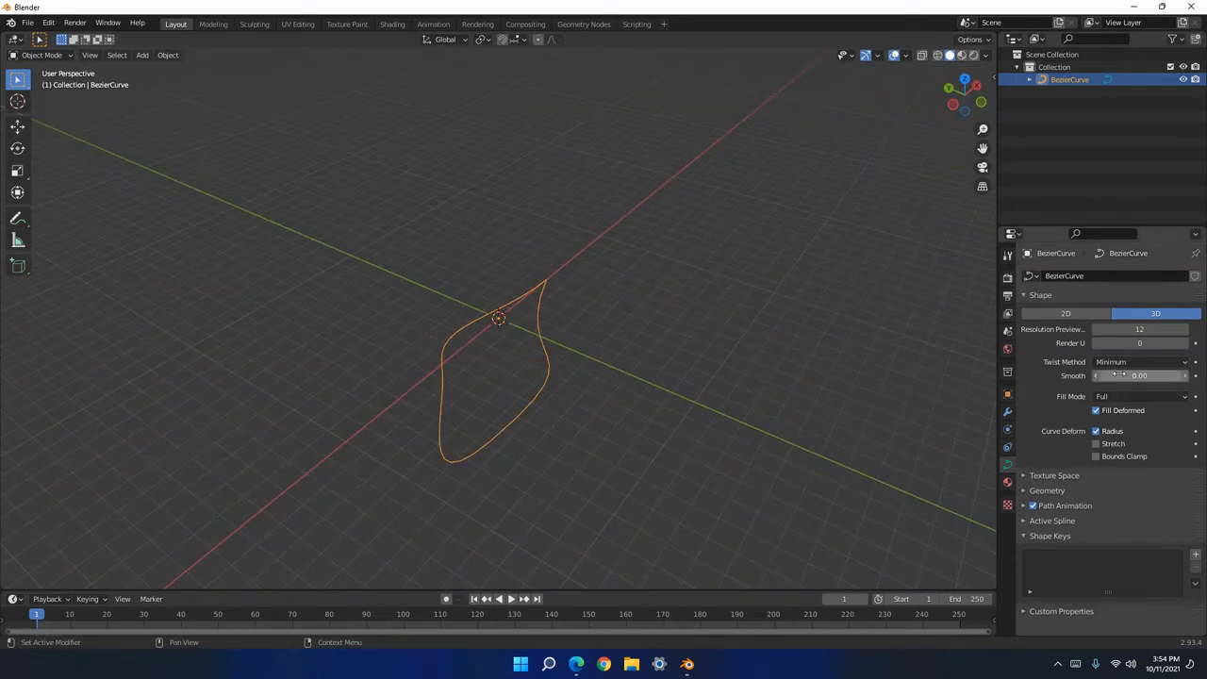
left_click(1005, 479)
left_click(1007, 464)
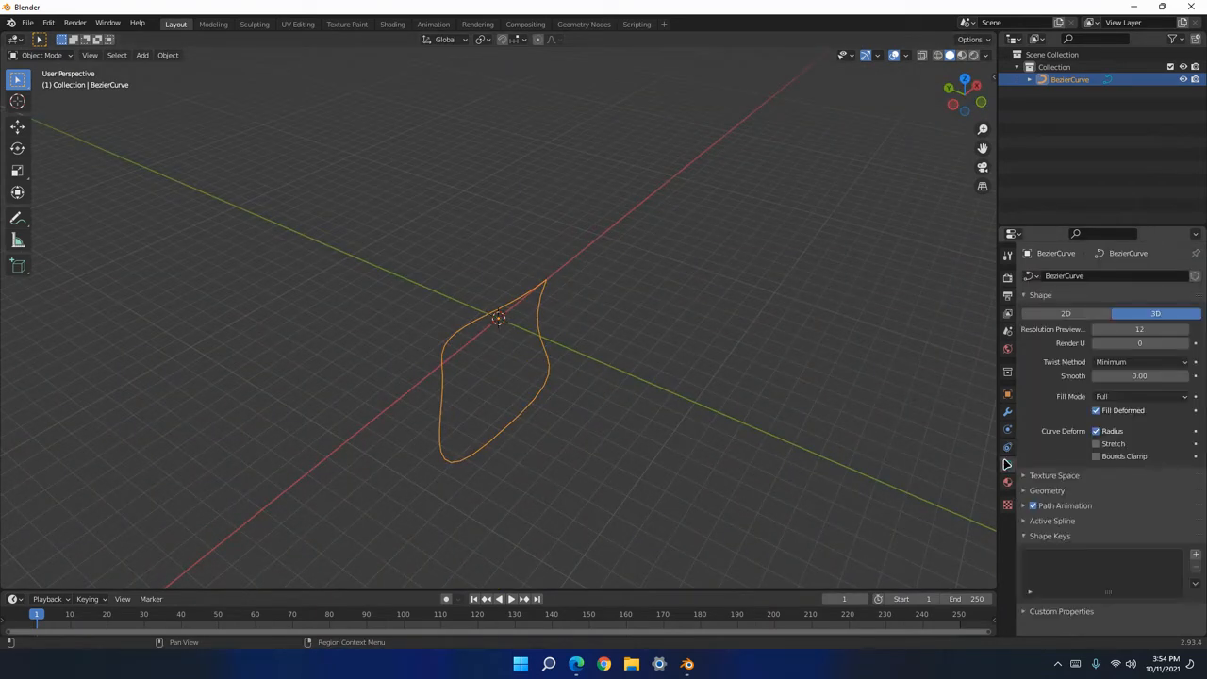
left_click(1030, 492)
scroll(1092, 452, "down", 3)
mouse_move(1127, 429)
left_mouse_down()
mouse_move(1165, 429)
mouse_move(1118, 425)
left_mouse_up()
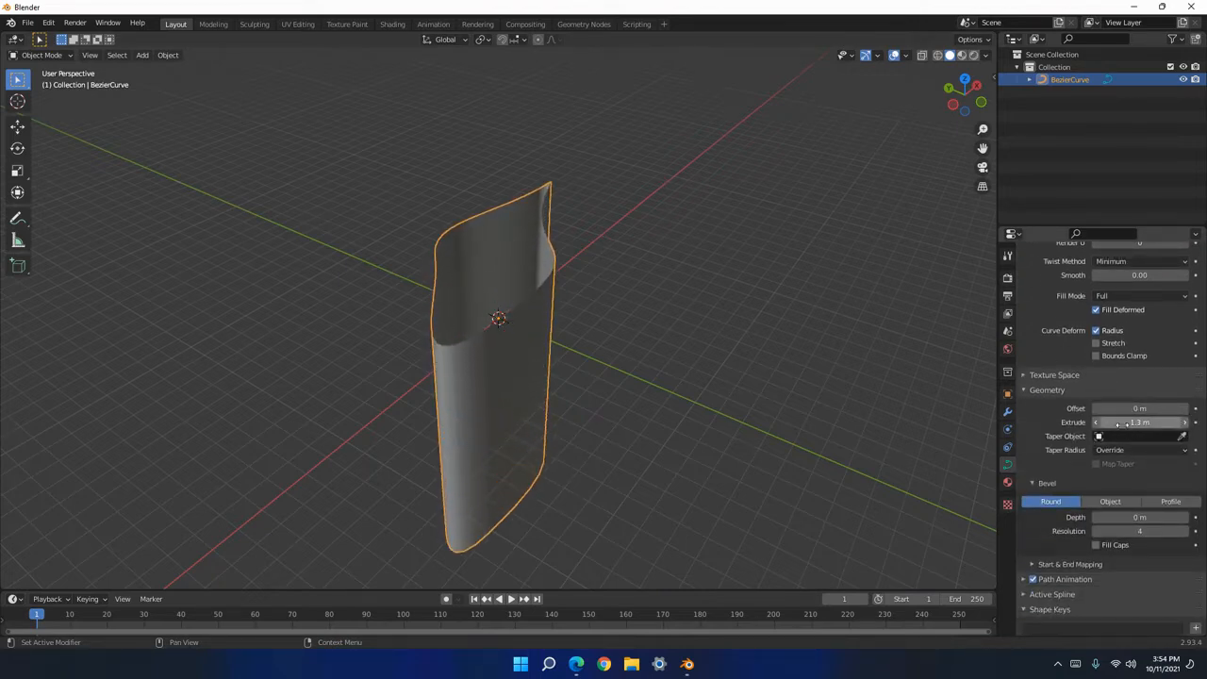
Check the Taper Radius options and try the Front and Back fill modes on the extruded curve.
left_click(1137, 451)
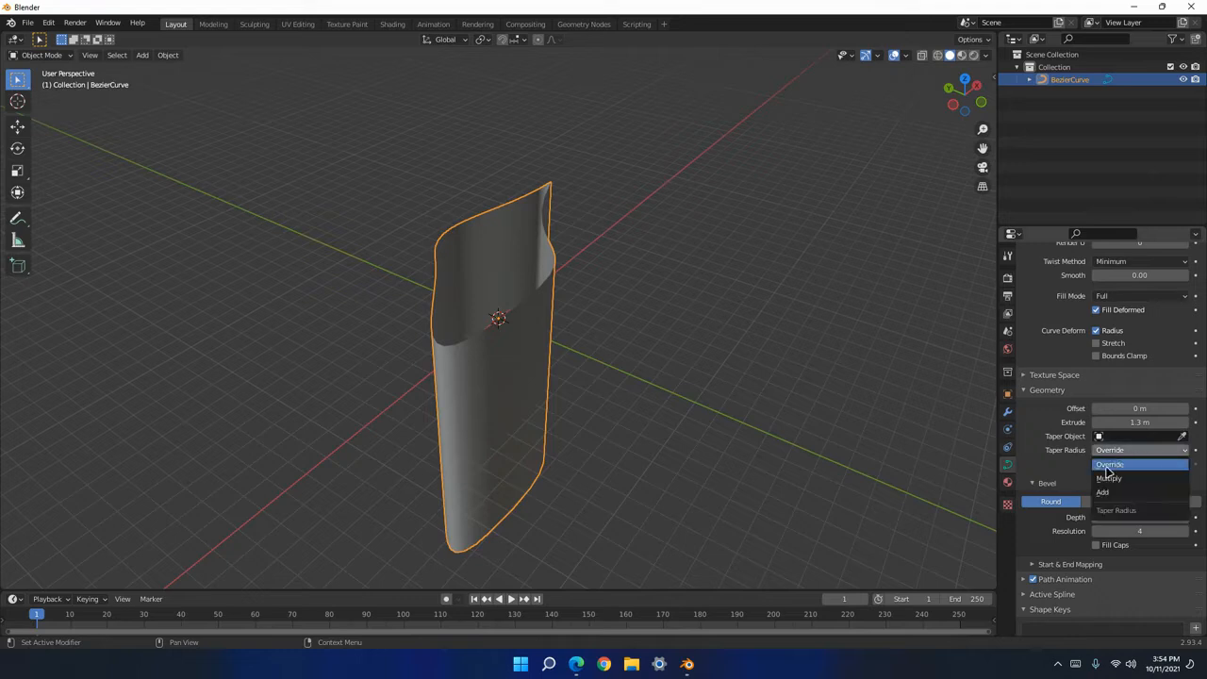
left_click(1186, 451)
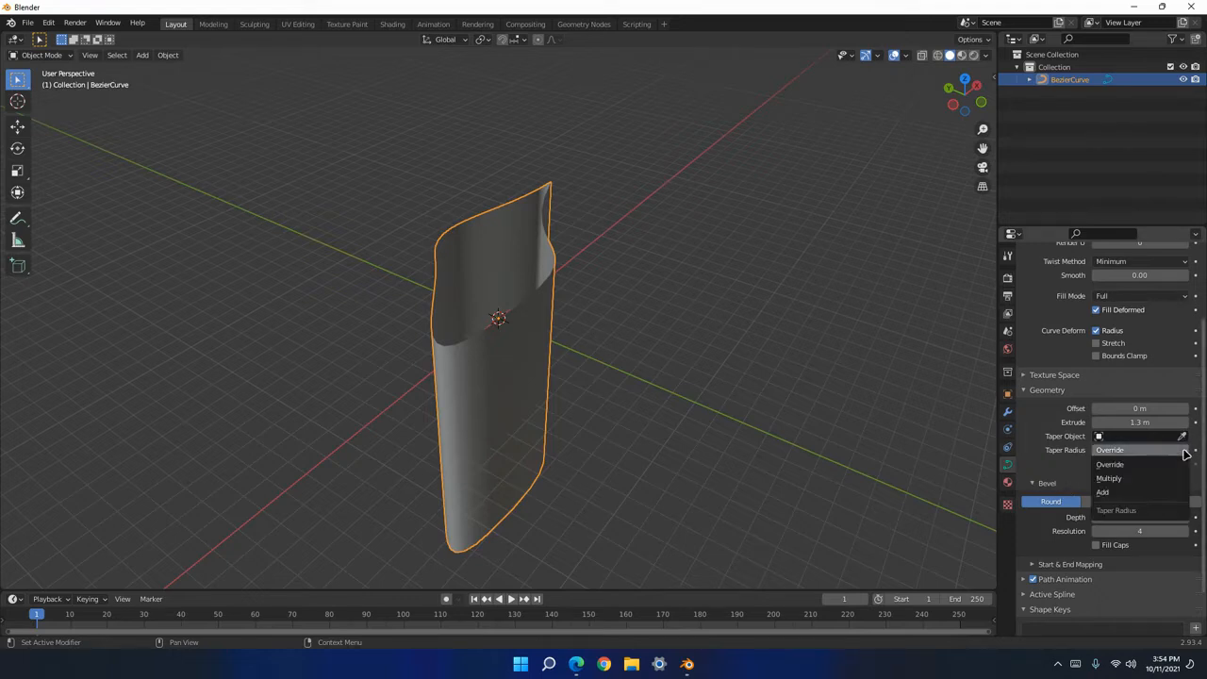
left_click(1160, 300)
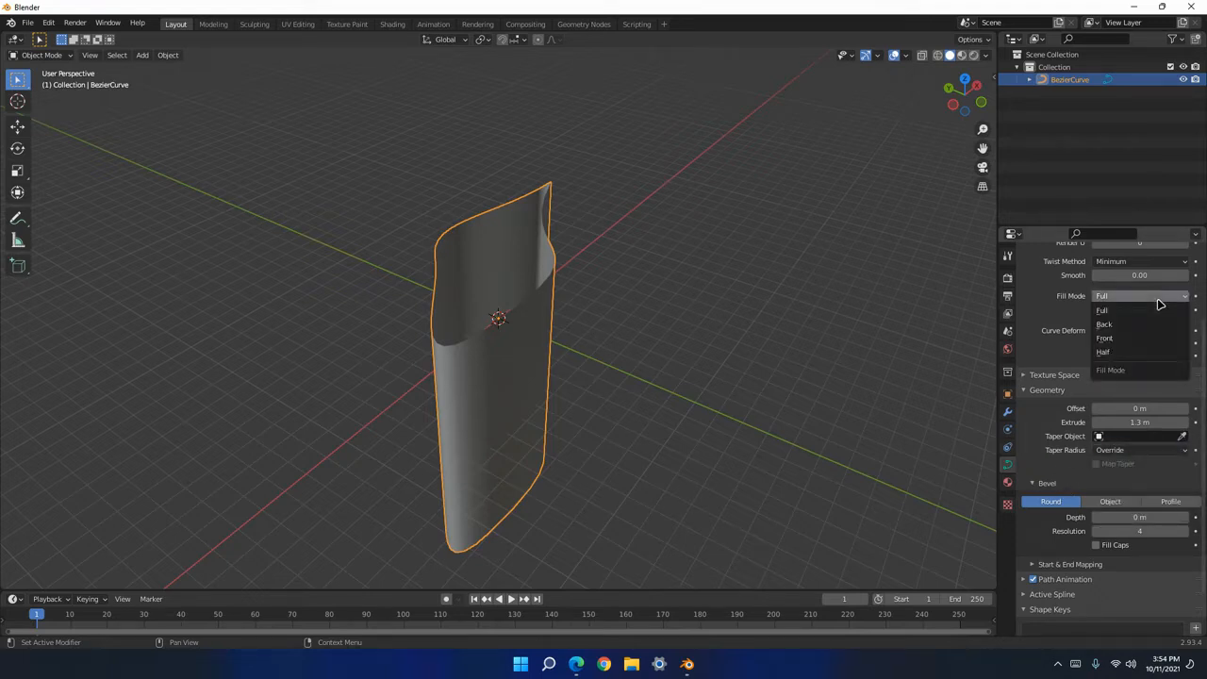
left_click(1129, 339)
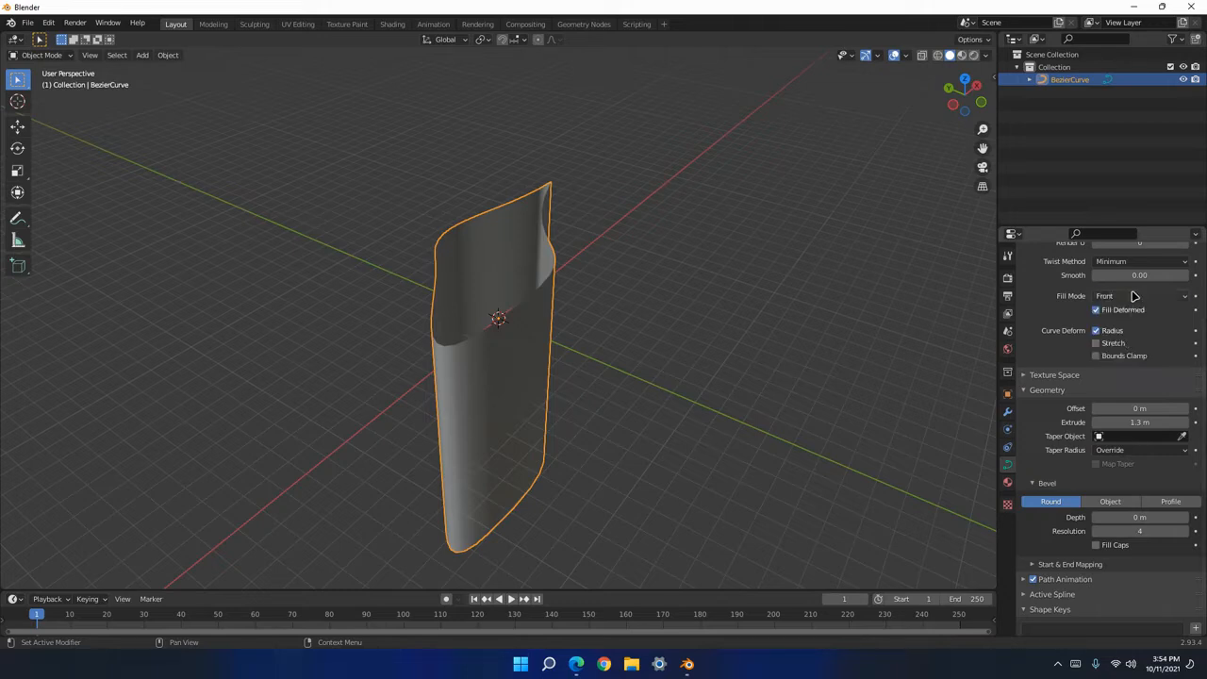
left_click(1135, 297)
left_click(1132, 323)
left_click(1135, 297)
left_click(1131, 338)
Inspect the extruded walls from above and undo the fill mode and extrusion changes.
middle_click_drag(604, 415, 630, 445)
scroll(680, 419, "up", 5)
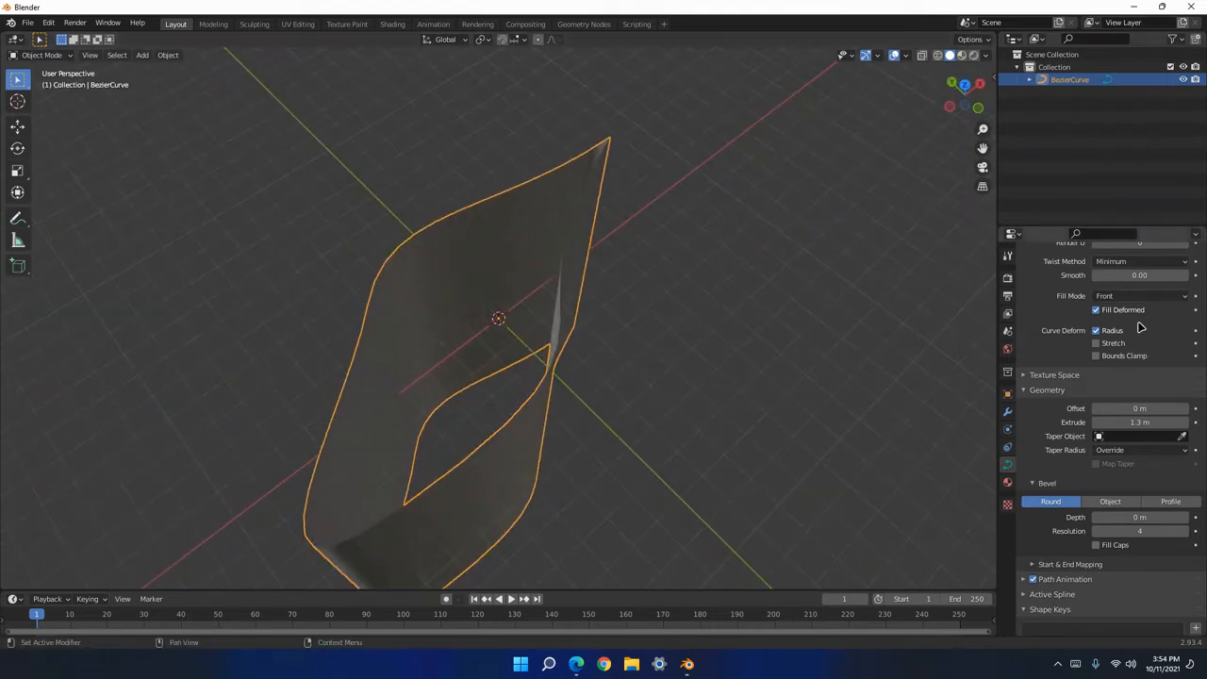
scroll(1138, 325, "up", 3)
middle_click_drag(715, 337, 651, 354)
key("ctrl+z")
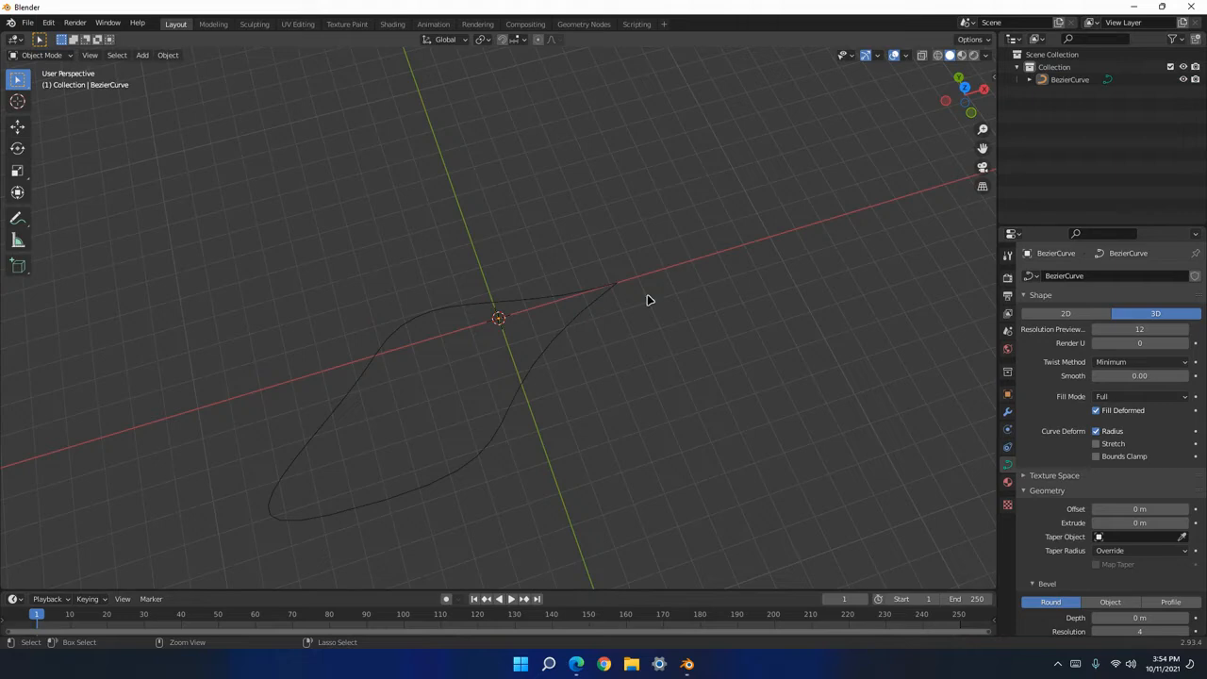
Switch the curve's shape from 3D to 2D and return to the top view.
middle_click_drag(567, 376, 897, 291)
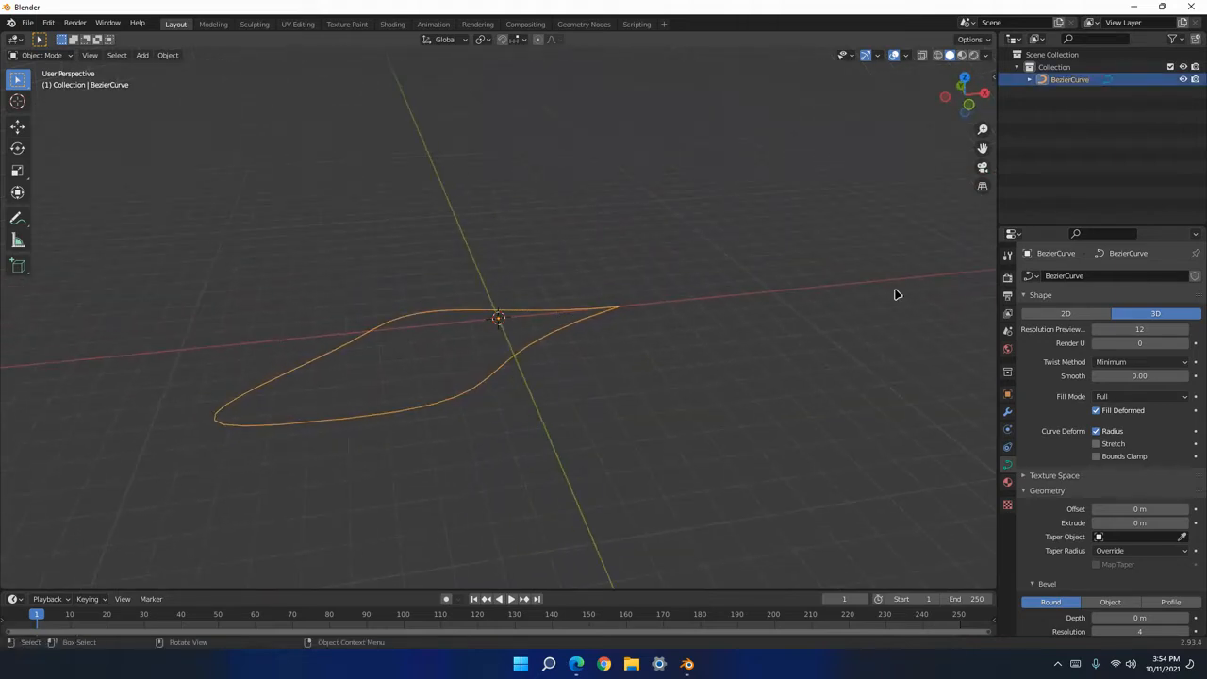
middle_click_drag(733, 374, 697, 383)
left_click(1044, 314)
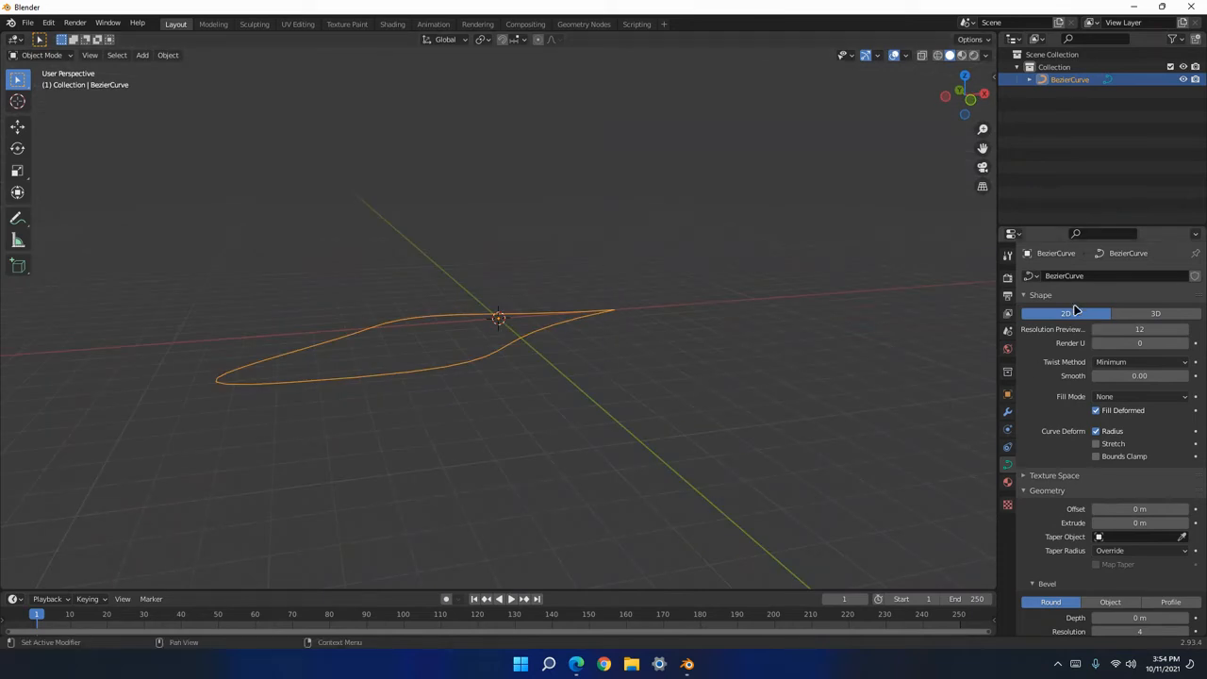
middle_click_drag(649, 340, 635, 404)
key("KP_7")
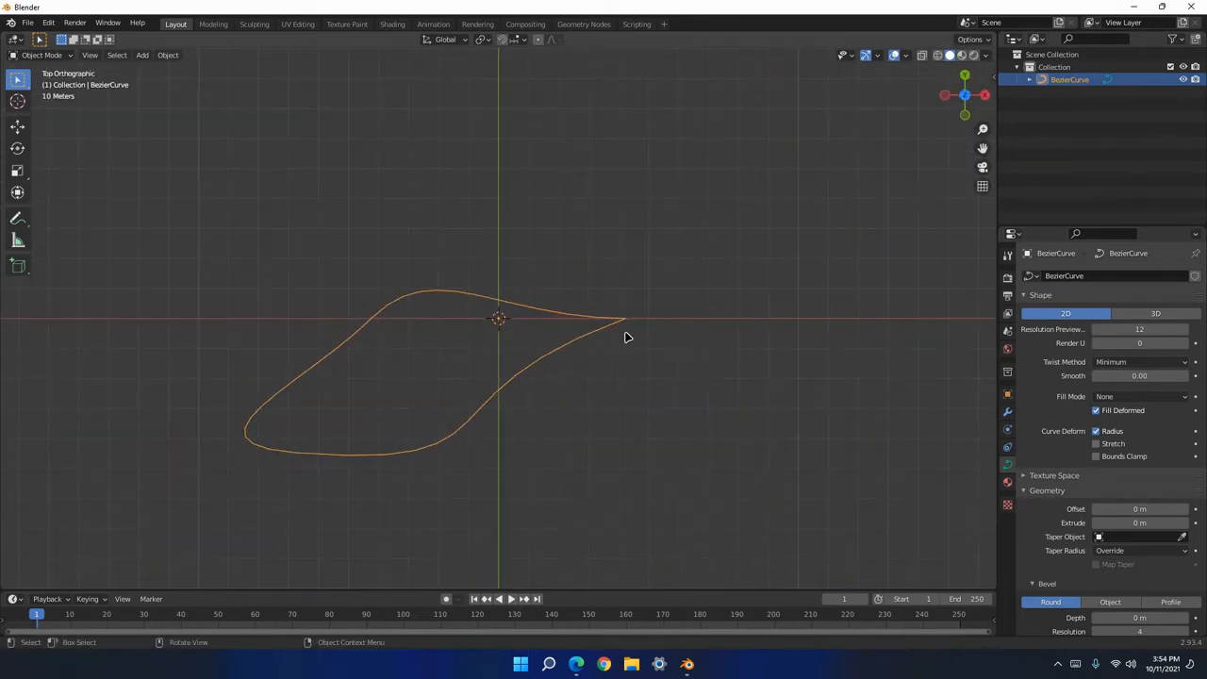
Select the Bezier curve in a perspective view and check its Convert To option.
left_click(628, 337)
middle_click_drag(676, 389, 633, 411)
scroll(666, 409, "down", 4)
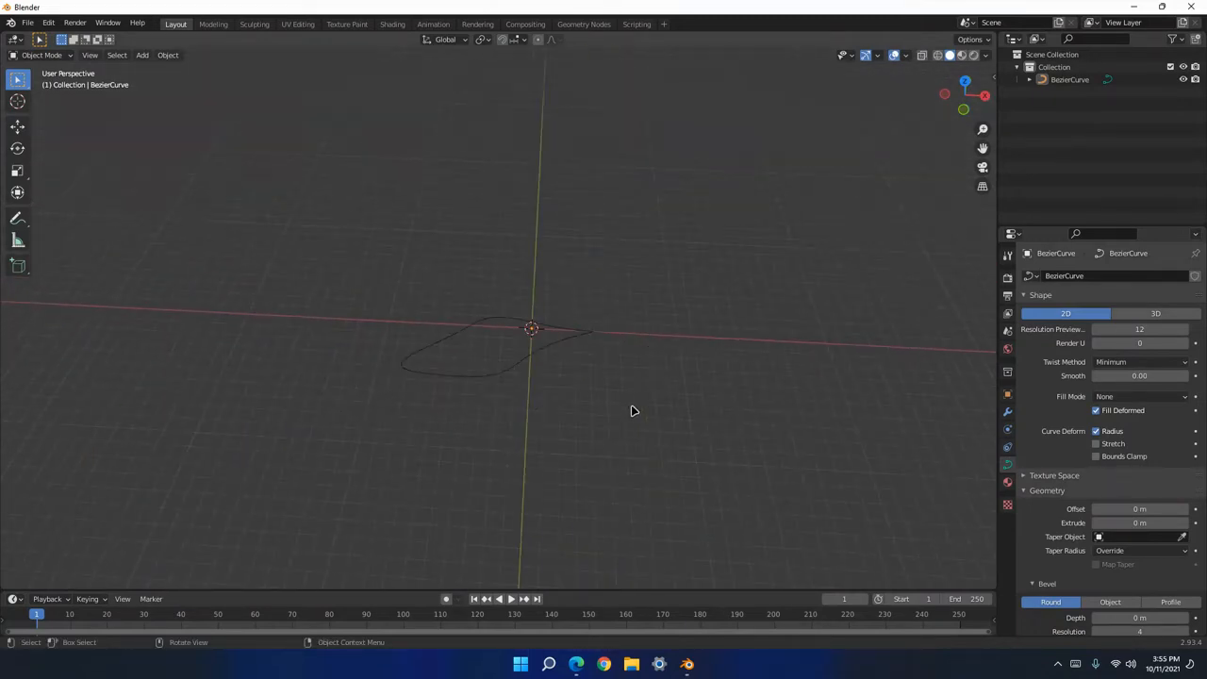
left_click_drag(687, 289, 260, 427)
left_click_drag(760, 239, 272, 433)
left_click_drag(775, 268, 379, 401)
left_click_drag(689, 314, 220, 433)
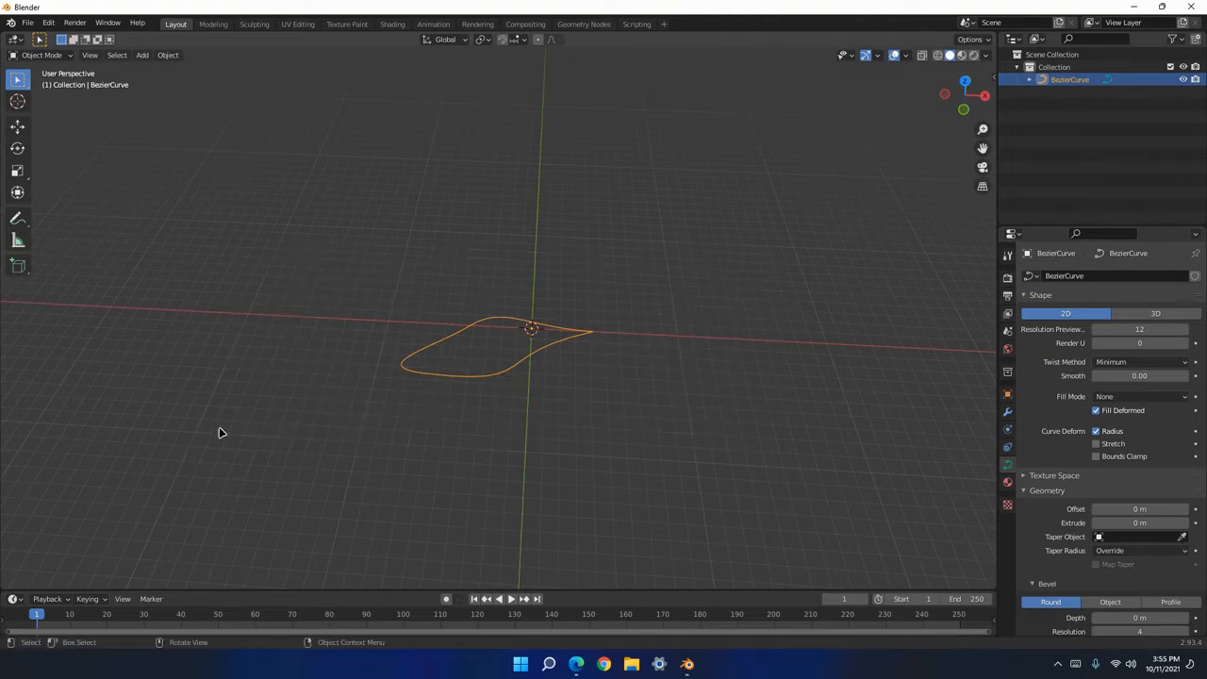
right_click(647, 288)
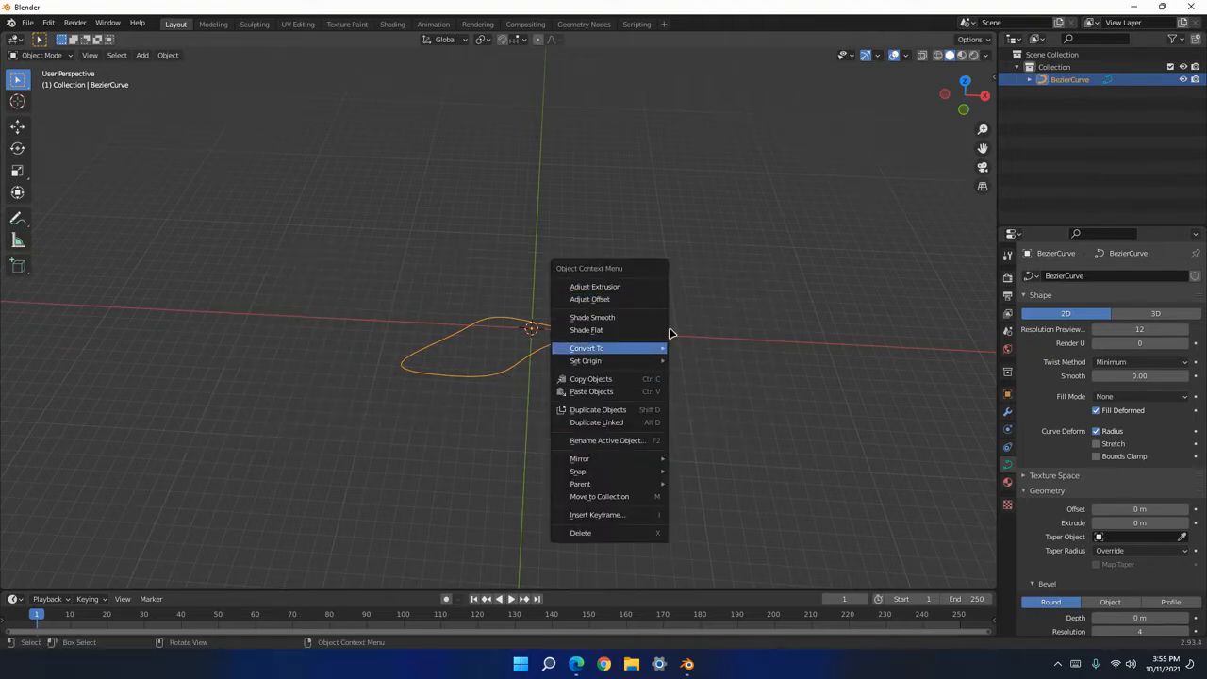
left_click(590, 386)
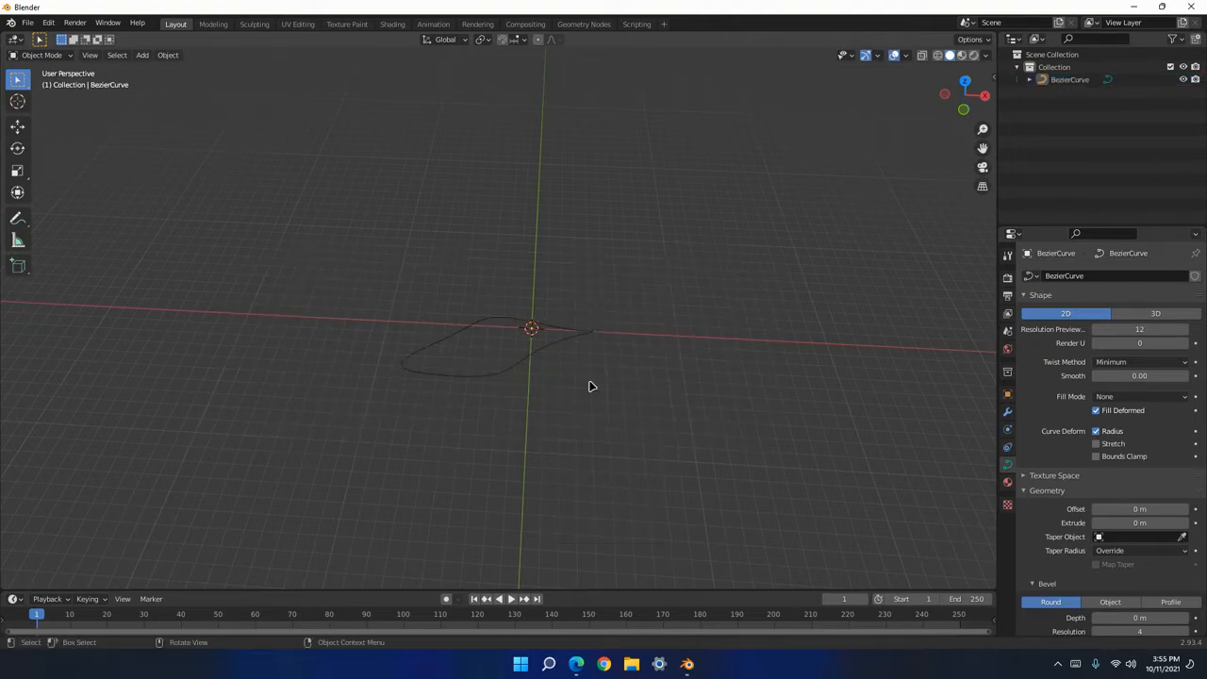
Delete the Bezier curve from the scene.
middle_click_drag(659, 447, 596, 360)
left_click(544, 354)
key("Delete")
middle_click_drag(585, 367, 703, 411)
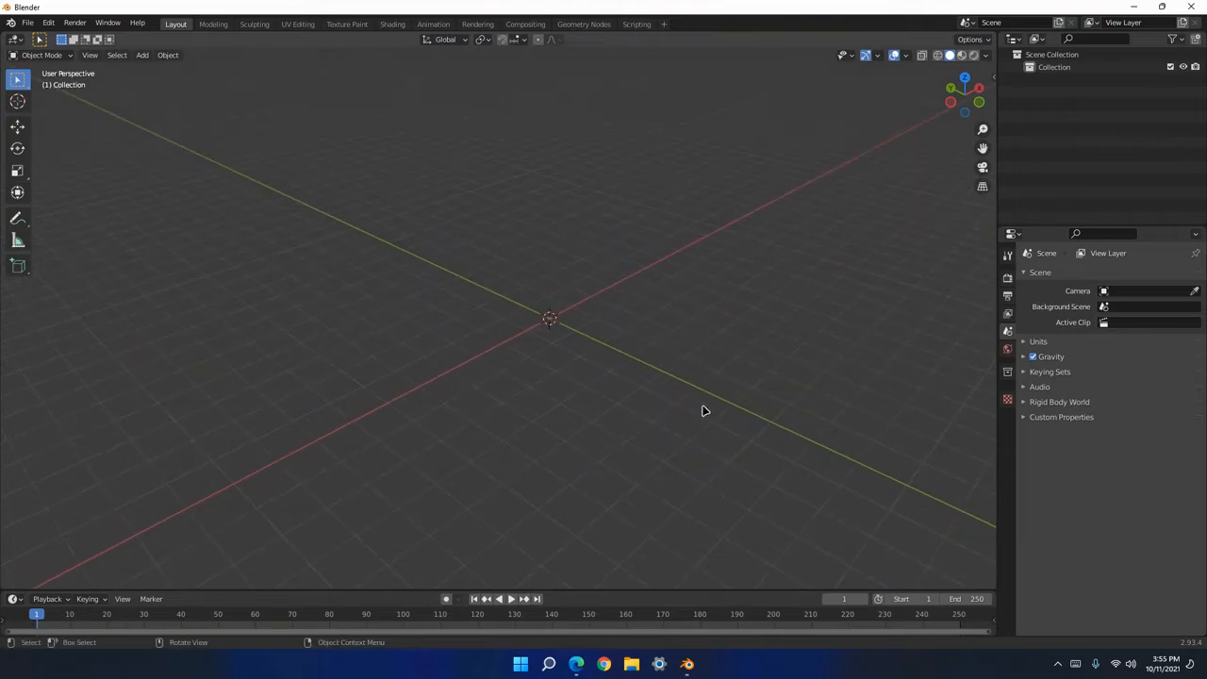
Switch to File Explorer and look through the Downloads folder and its Stuff subfolder for the logo file.
left_click(631, 664)
left_click(320, 236)
scroll(760, 299, "down", 5)
scroll(825, 402, "up", 5)
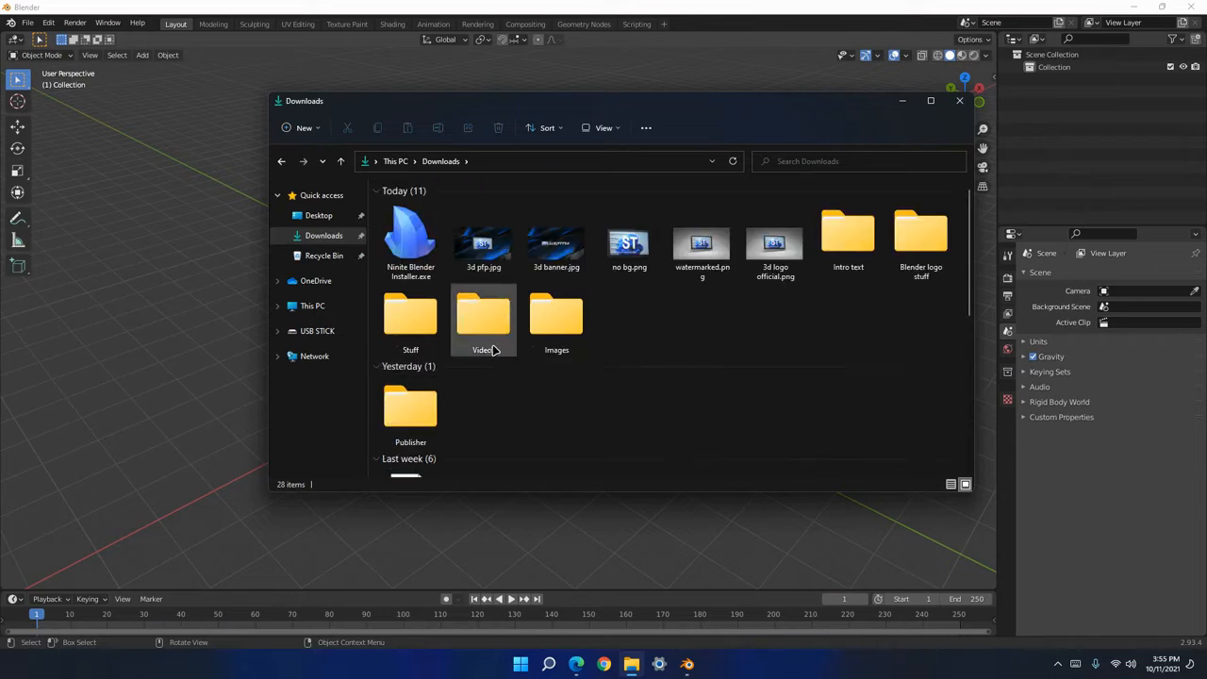
left_click(429, 330)
double_click(429, 330)
scroll(639, 318, "down", 5)
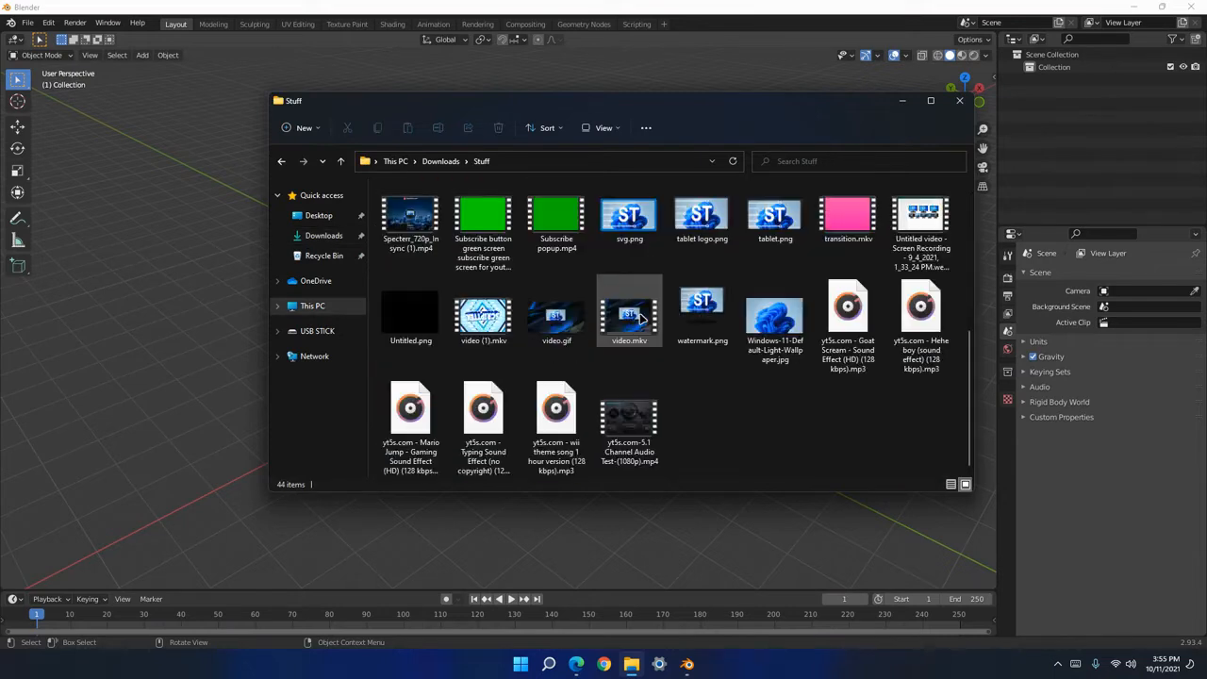
scroll(649, 340, "up", 3)
left_click(441, 161)
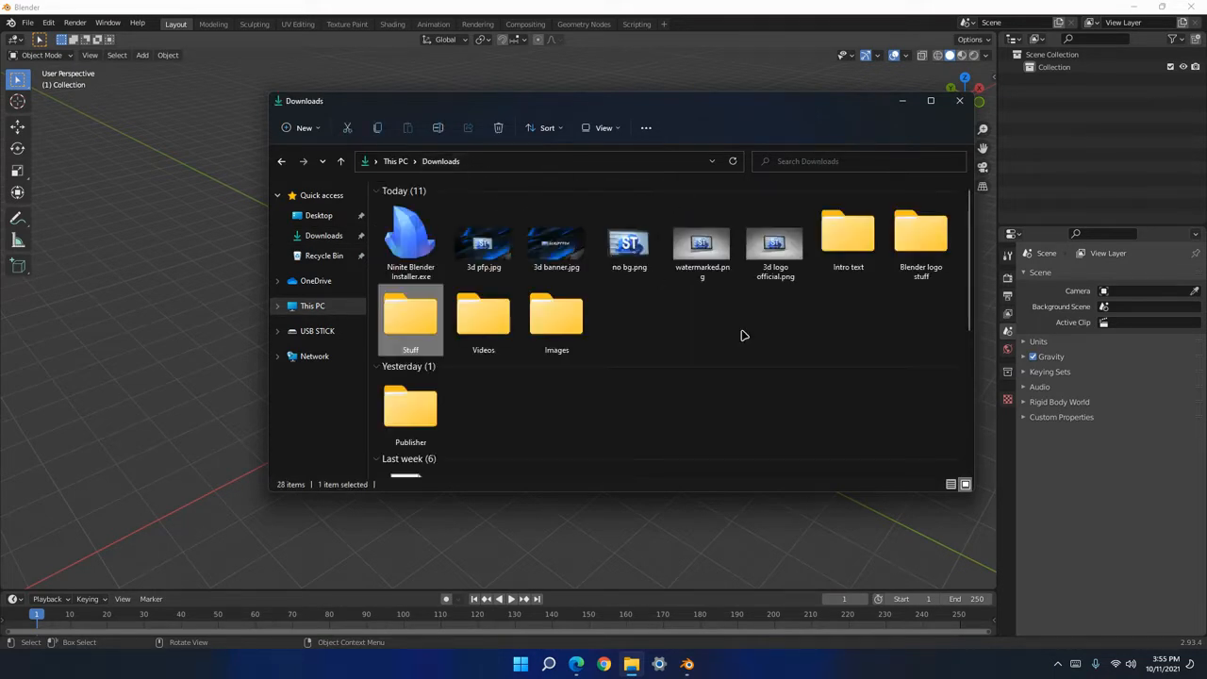
Open Scripttek Logo.pub in Publisher from the Publisher folder in Downloads.
scroll(742, 336, "down", 3)
scroll(776, 335, "down", 3)
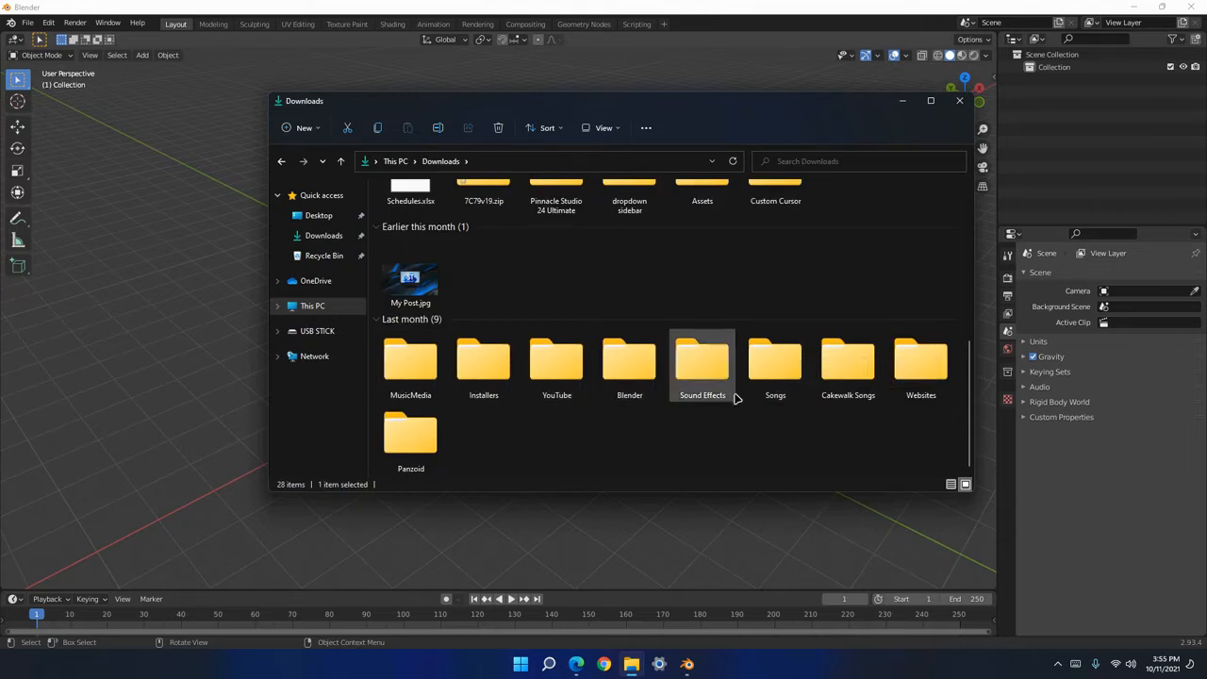
scroll(808, 400, "up", 5)
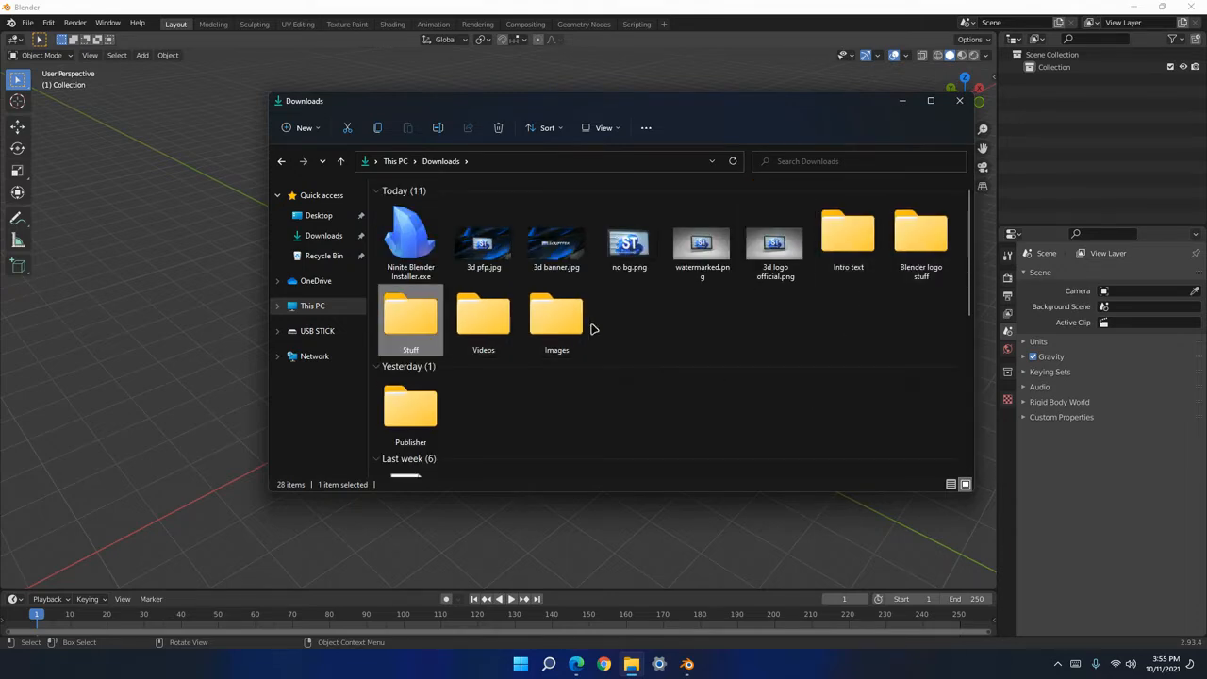
double_click(422, 401)
double_click(426, 236)
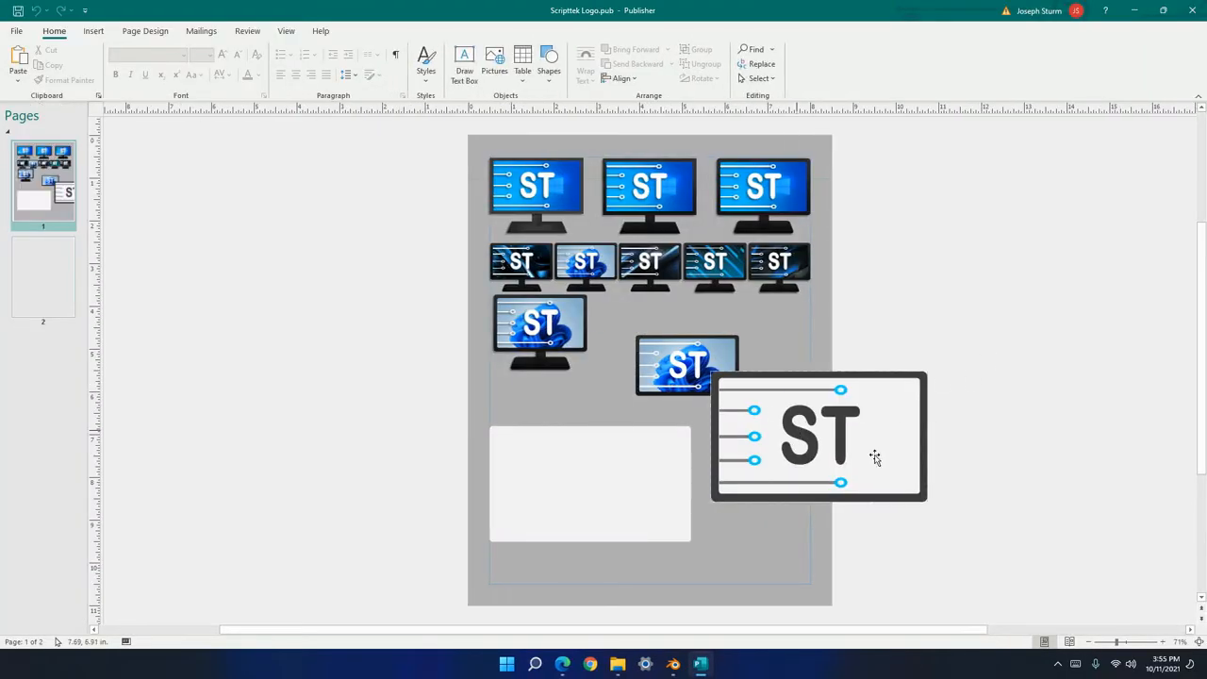
Delete the flat grey-framed ST logo and the blank white rectangle from page 1.
left_click(898, 450)
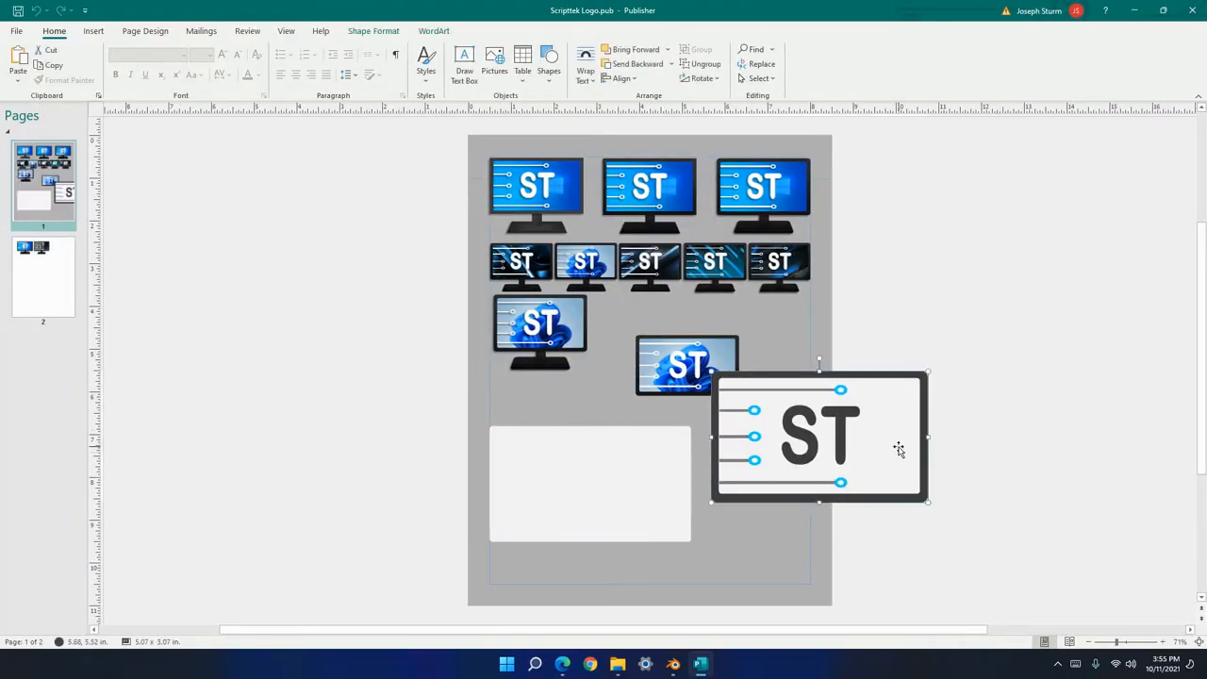
key("Delete")
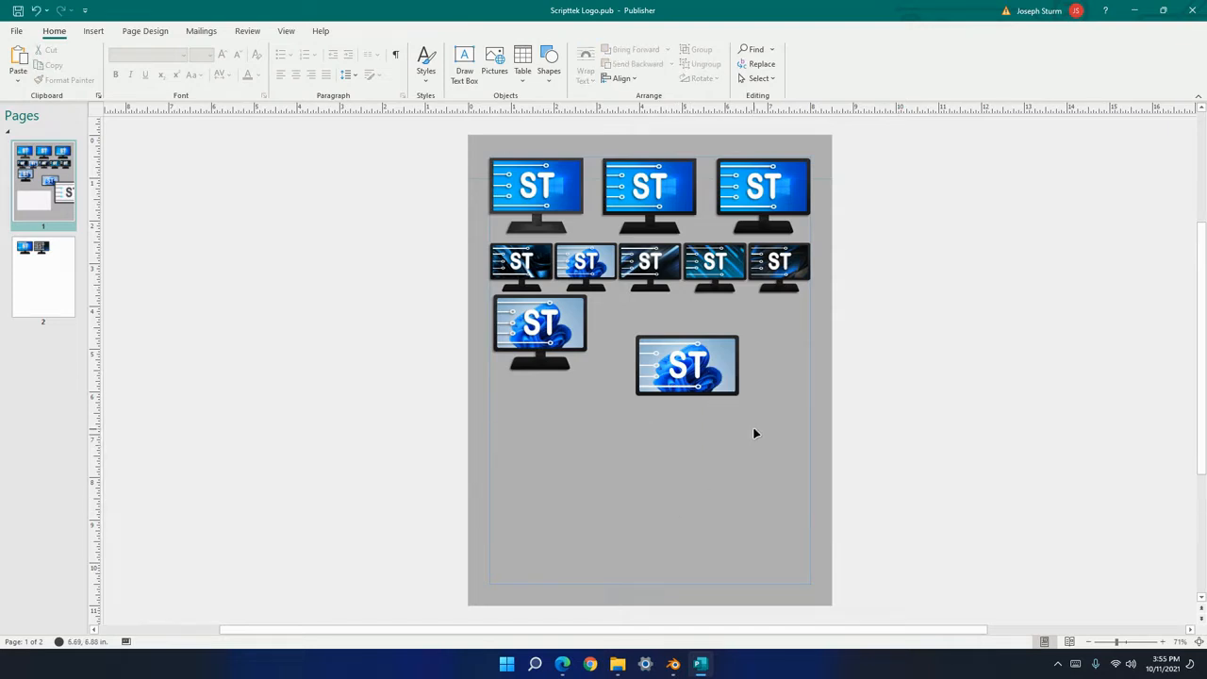
Duplicate the standless blue ST monitor graphic and place the copy directly below the original.
scroll(754, 434, "up", 5, "ctrl")
scroll(670, 418, "right", 5)
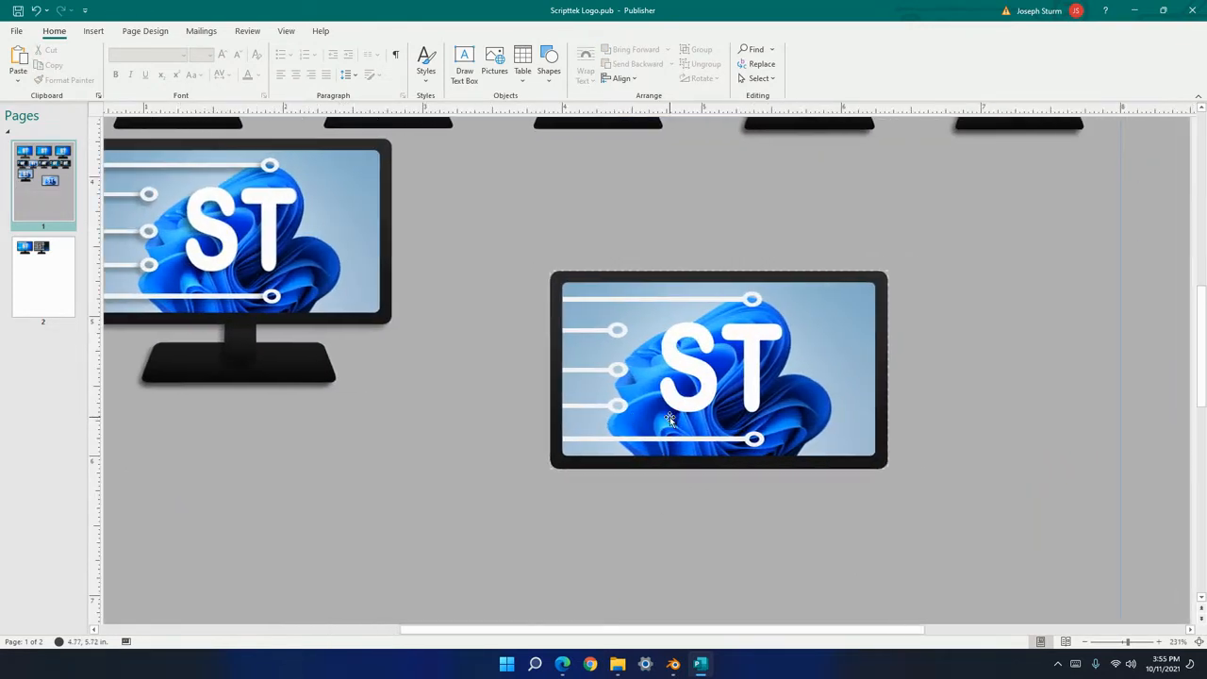
scroll(671, 418, "up", 1)
scroll(671, 418, "down", 3)
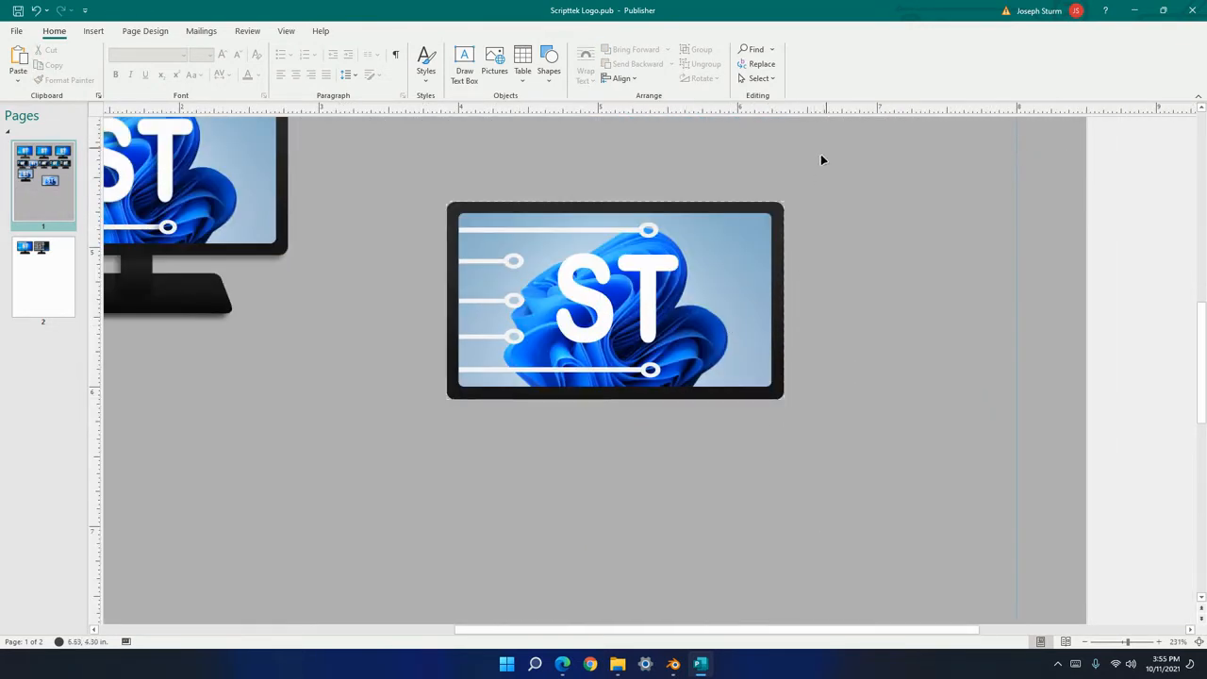
left_click_drag(814, 172, 420, 412)
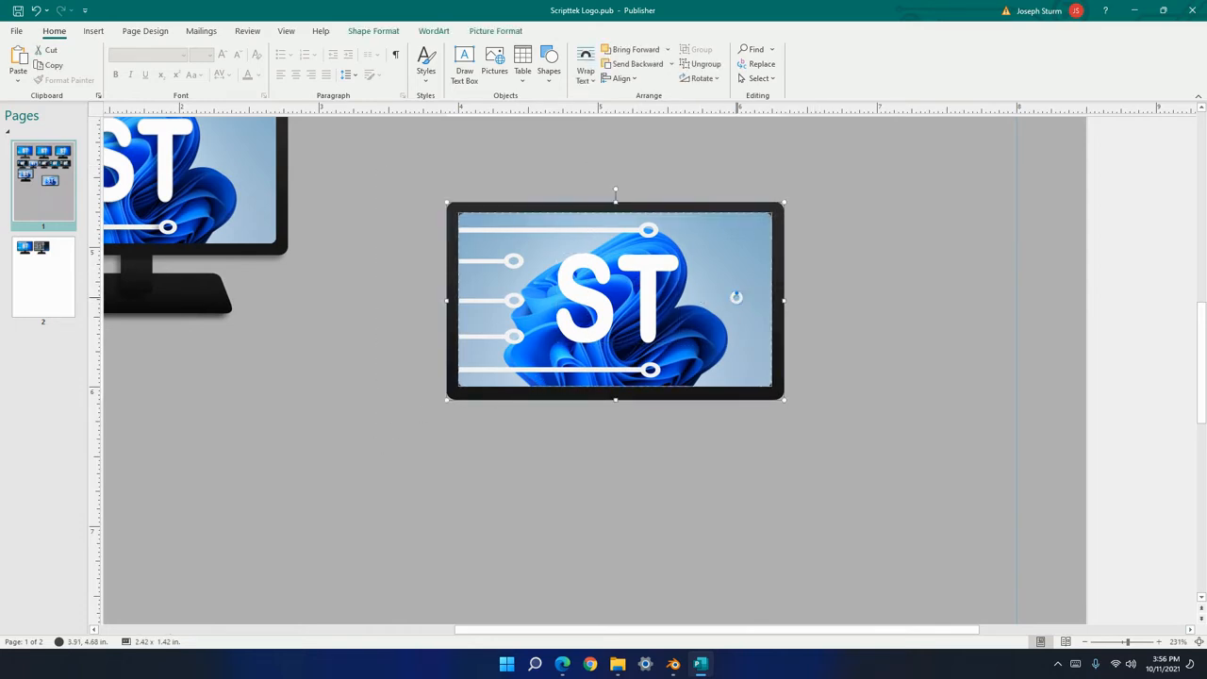
key("ctrl+v")
left_click_drag(700, 280, 694, 503)
scroll(883, 370, "down", 4)
scroll(794, 283, "up", 5)
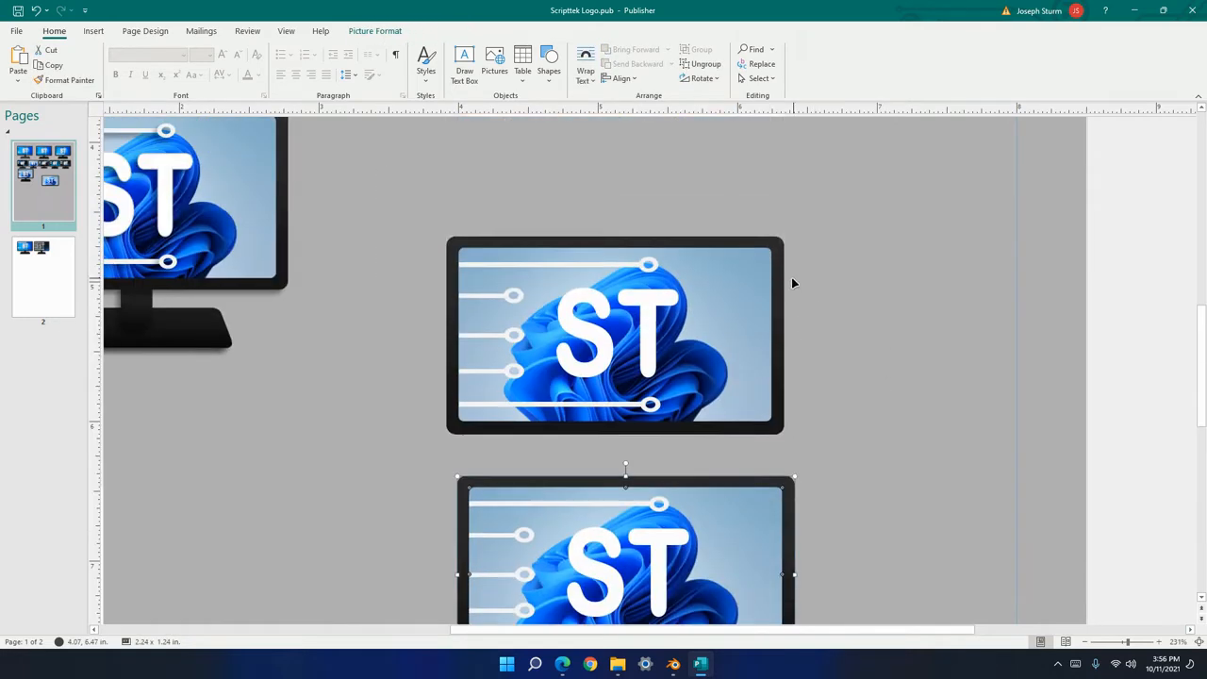
scroll(883, 332, "down", 3)
Ungroup the duplicated ST monitor into its separate frame, picture and logo parts.
left_click(706, 367)
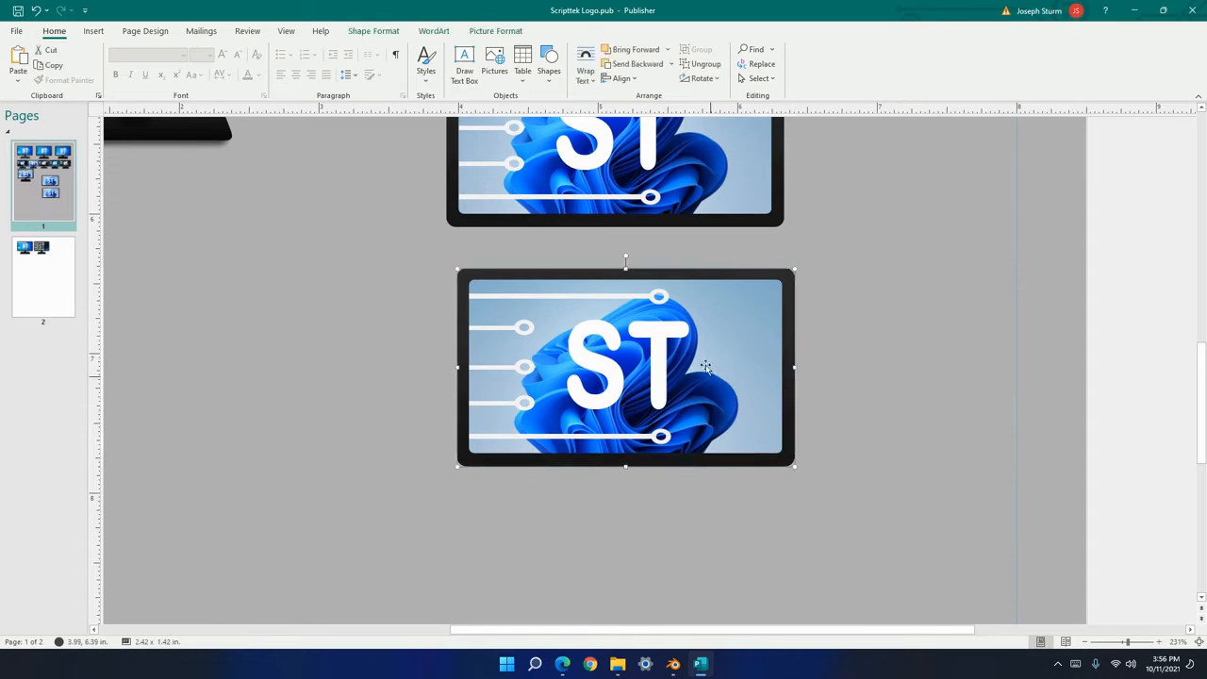
left_click(703, 64)
left_click(873, 273)
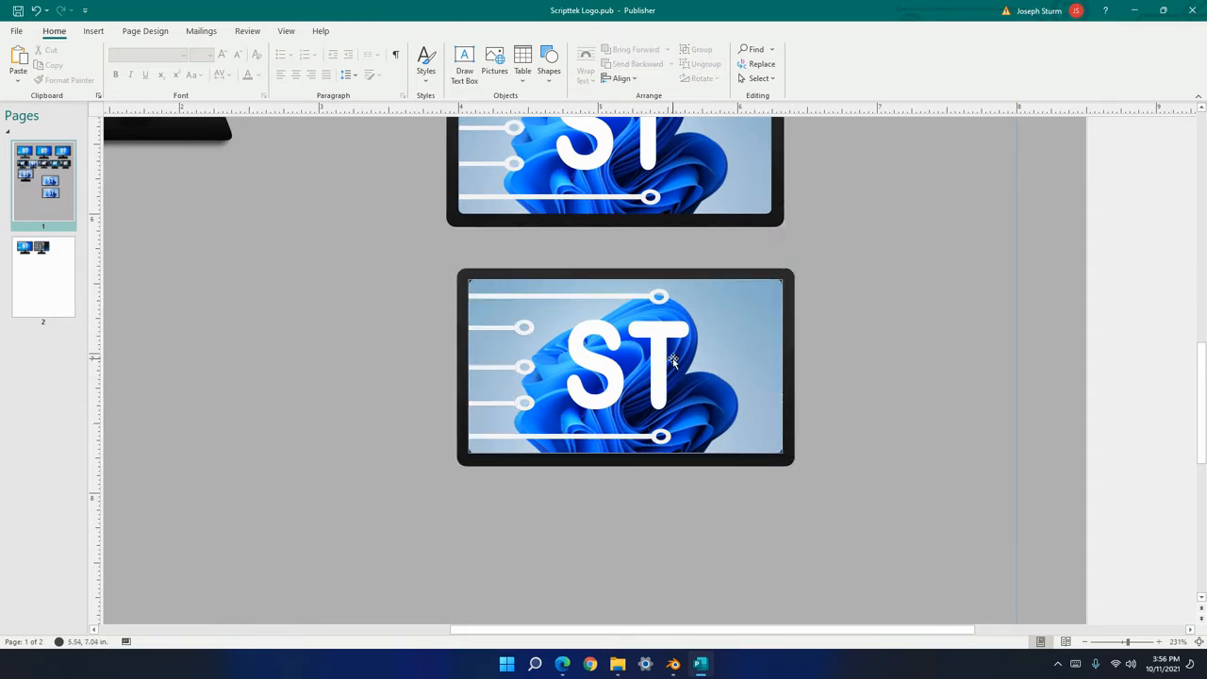
Check the height of the duplicated monitor's wallpaper picture in its size settings.
left_click(762, 348)
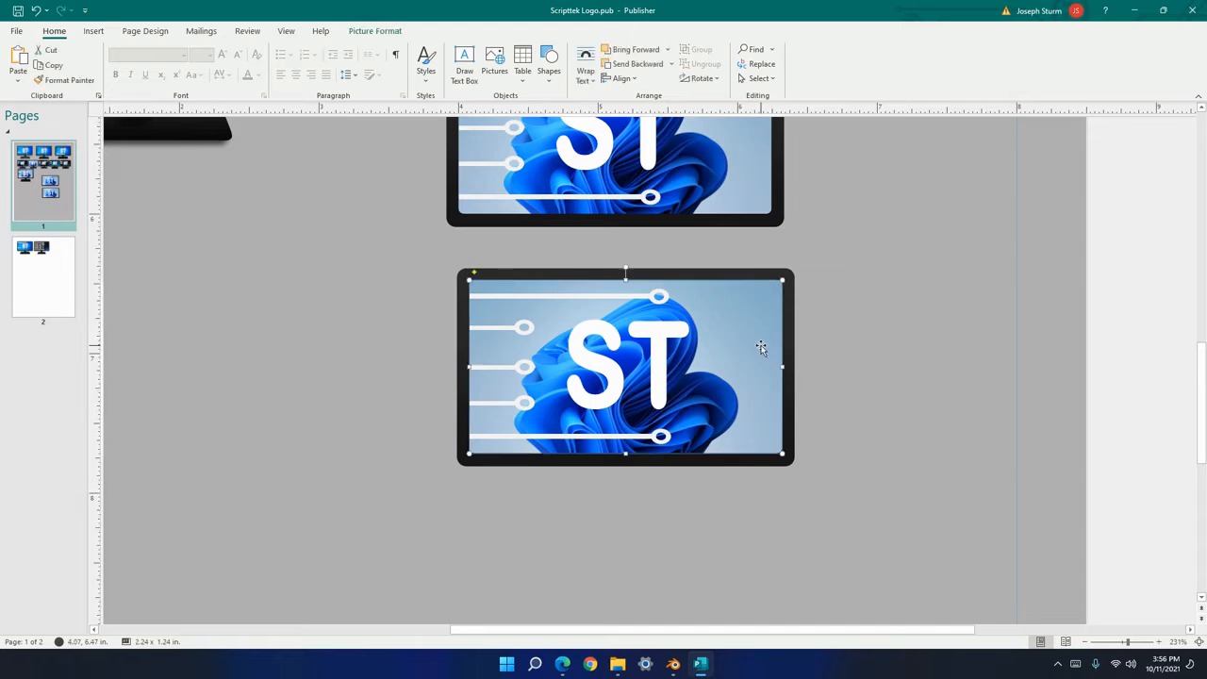
left_click(717, 79)
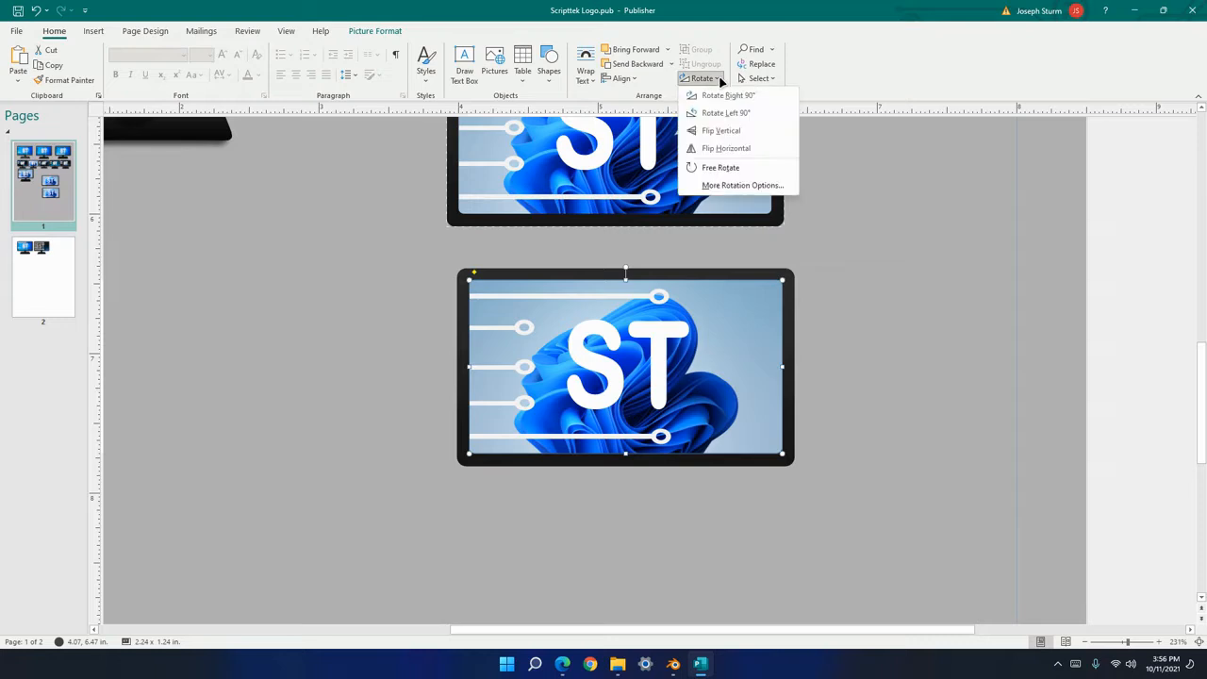
left_click(708, 186)
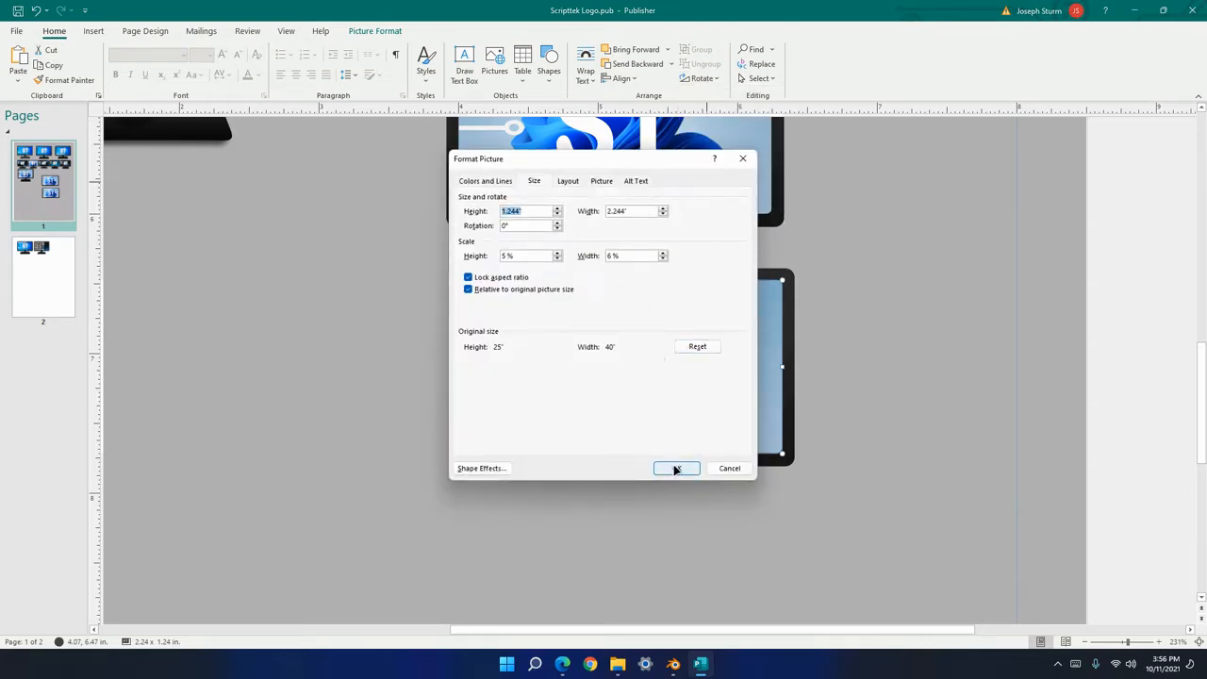
left_click(676, 469)
Place a copy of the black frame rectangle over the right half of the duplicated monitor and check its size settings.
left_click_drag(671, 365, 826, 326)
left_click(703, 78)
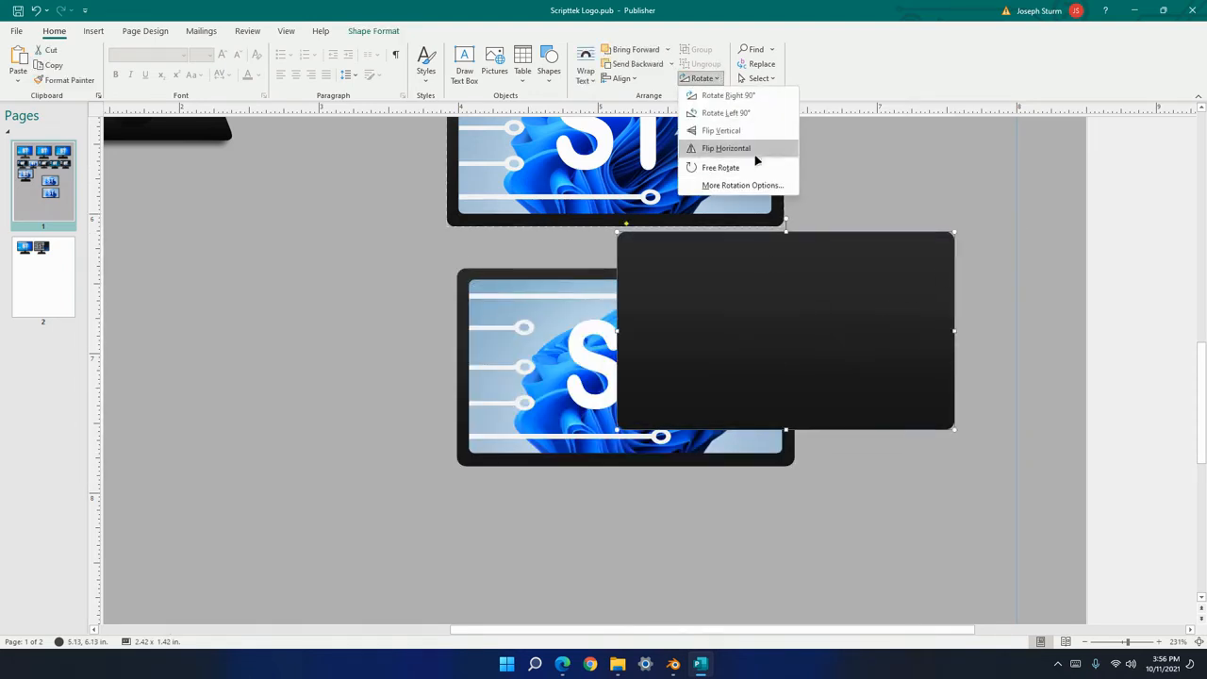
left_click(729, 186)
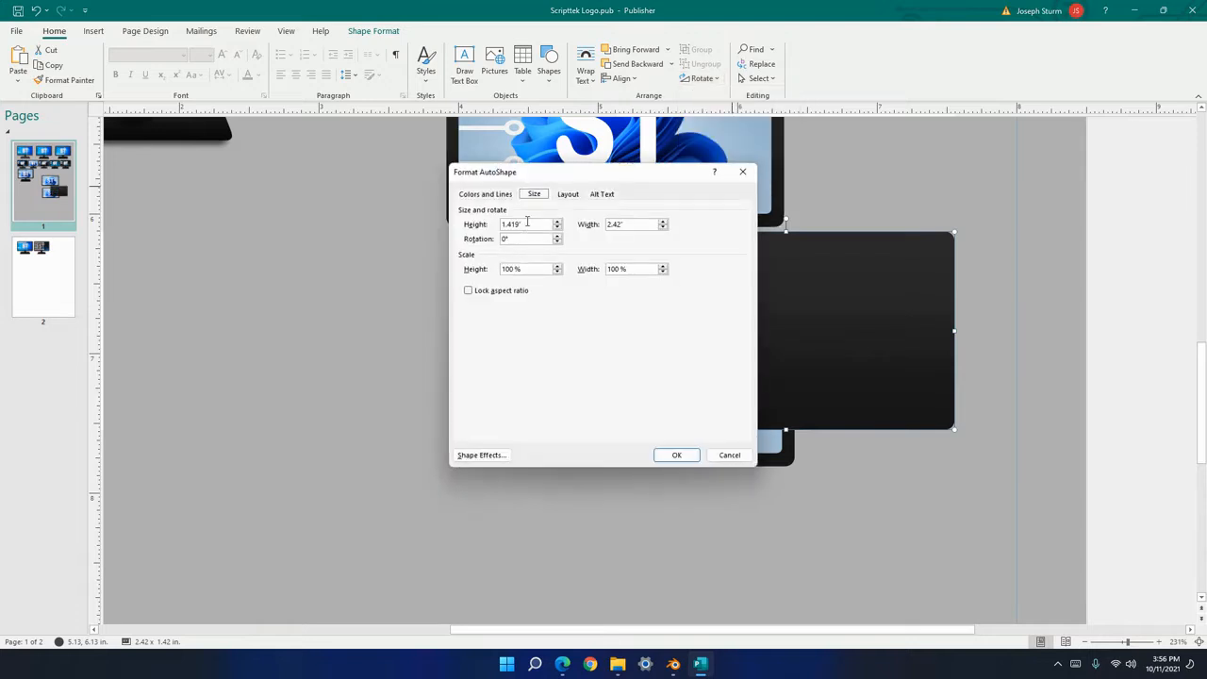
left_click(728, 456)
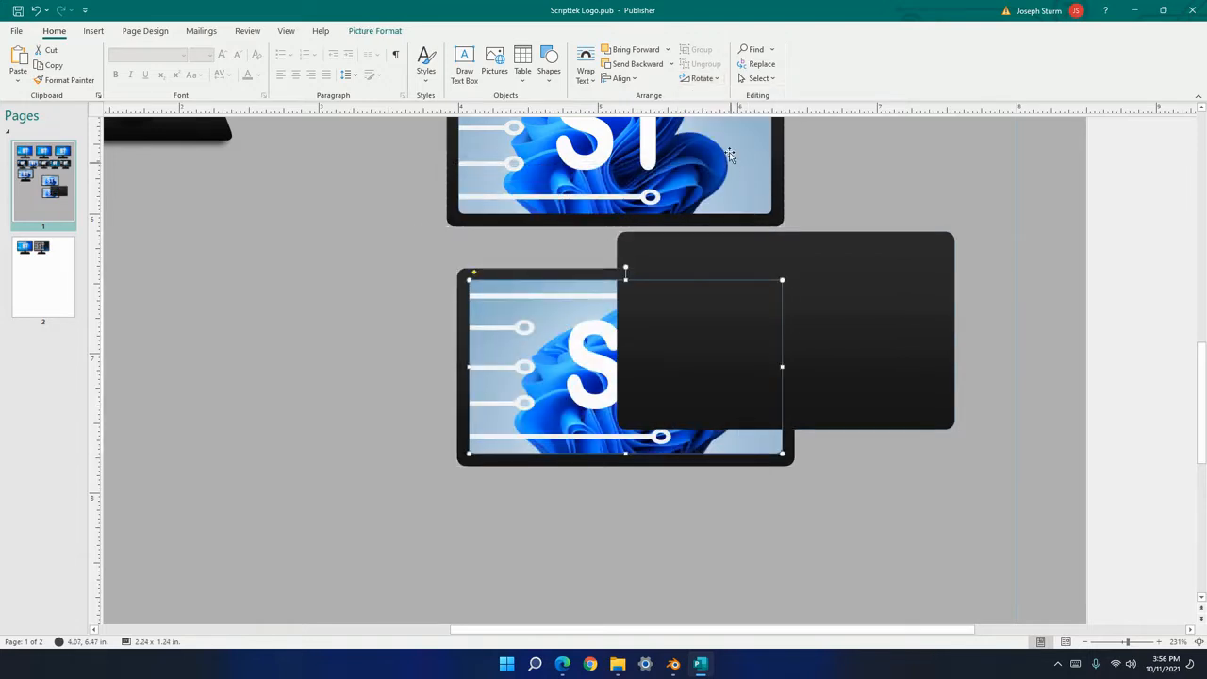
Match the copied black rectangle's height to the wallpaper picture by setting it to 1.244".
left_click(710, 79)
left_click(724, 185)
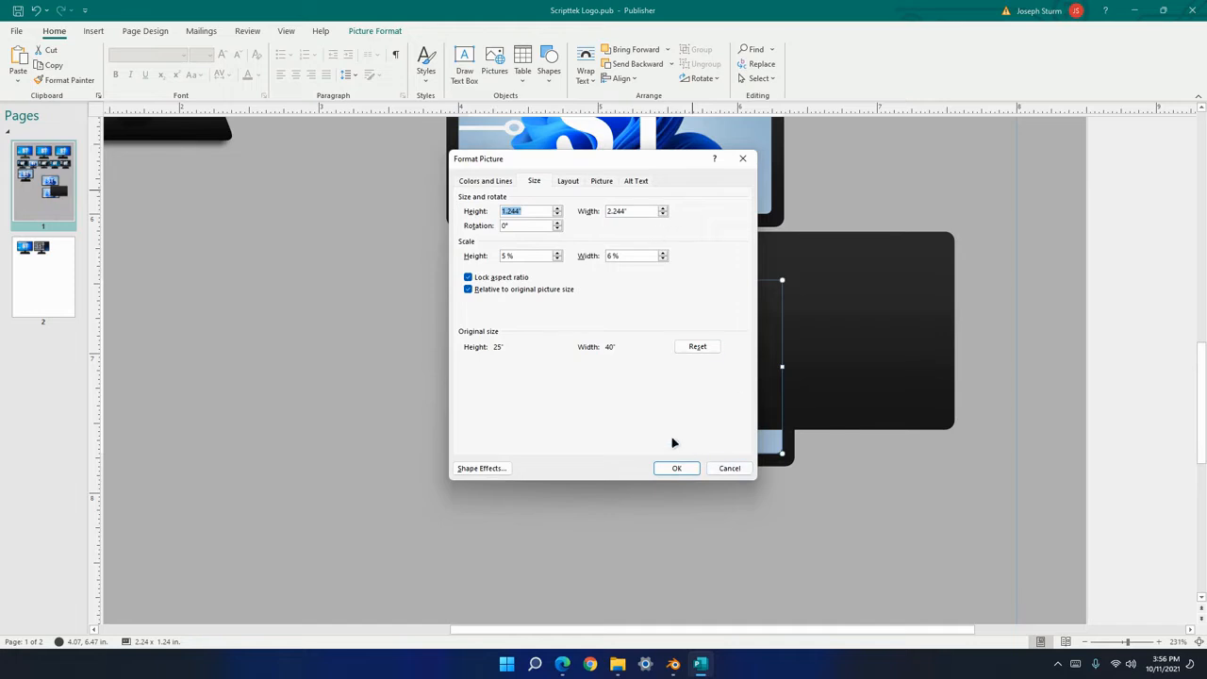
left_click(676, 467)
left_click(832, 399)
left_click(703, 79)
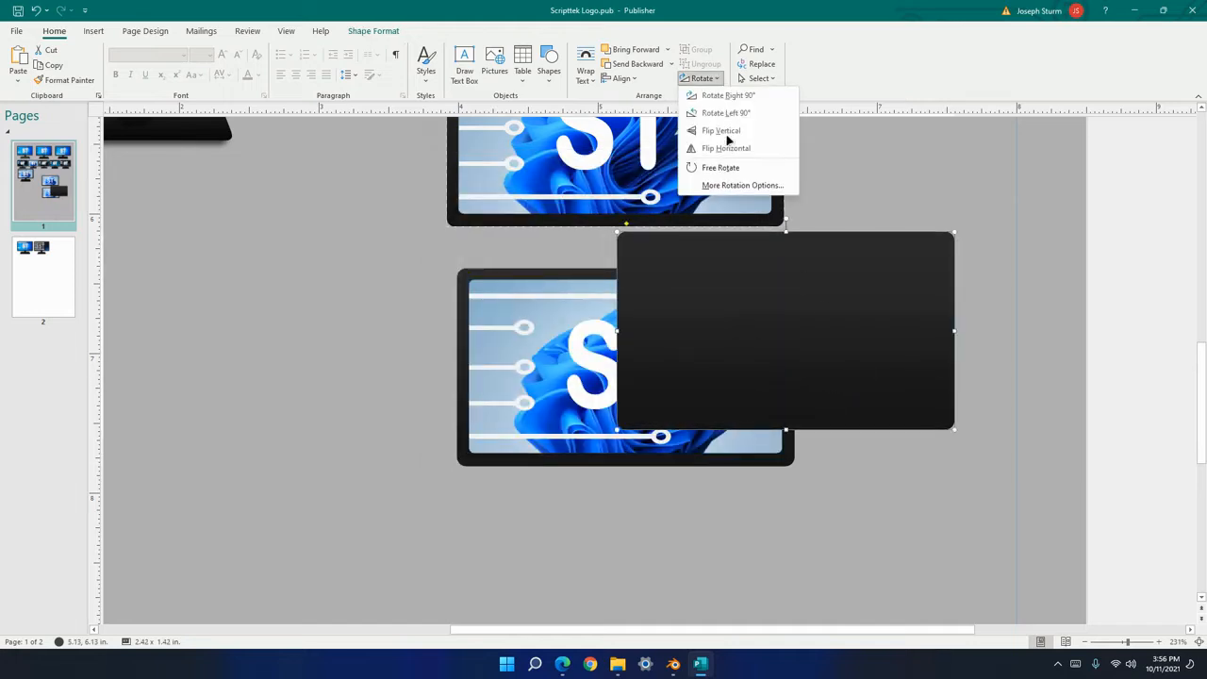
left_click(725, 186)
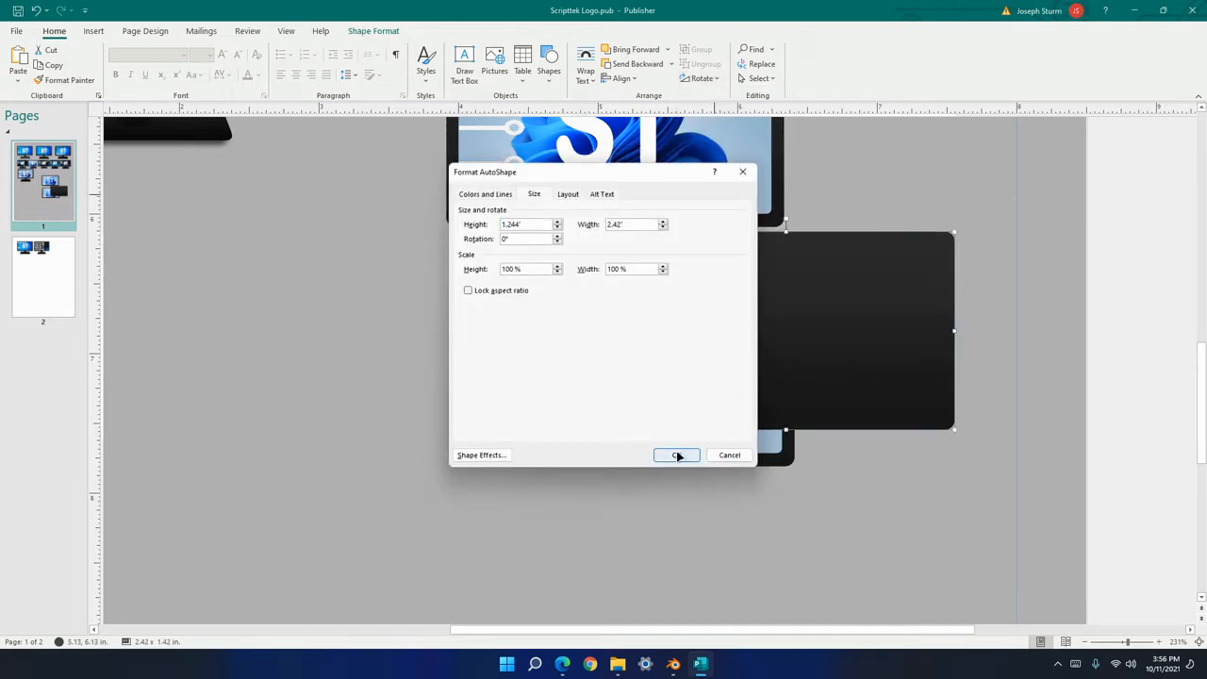
left_click(678, 456)
Match the copied black rectangle's width to the wallpaper picture by setting it to 2.244".
left_click(674, 429)
left_click(703, 79)
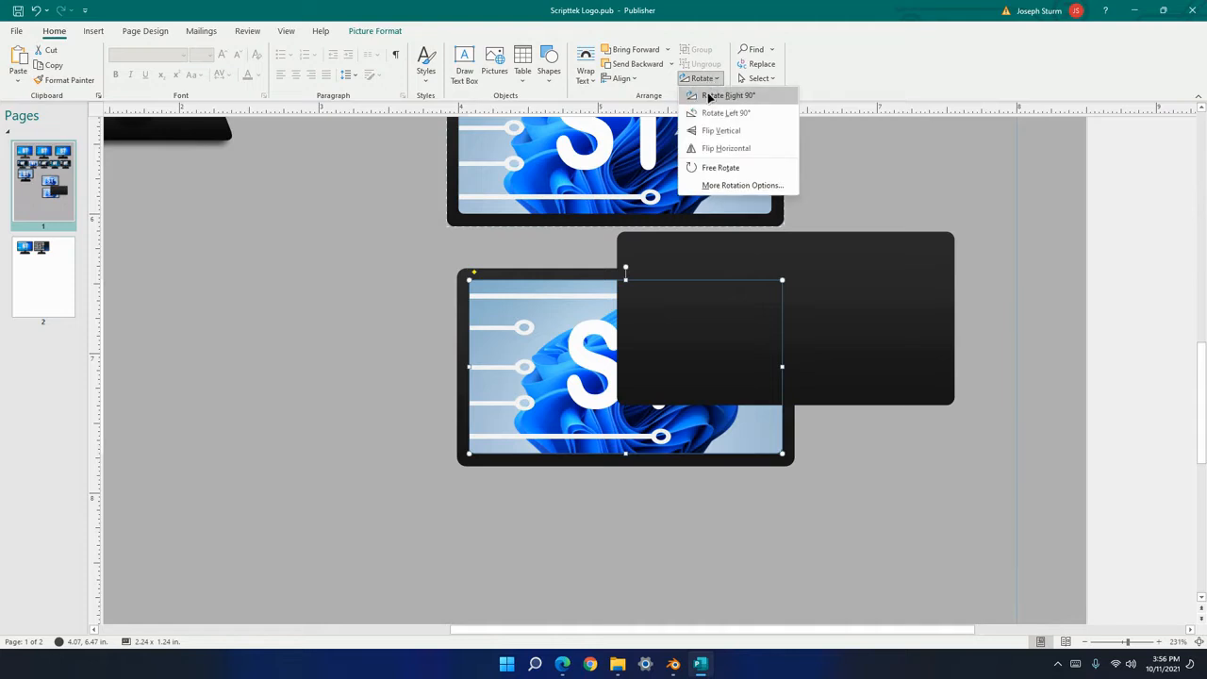
left_click(742, 186)
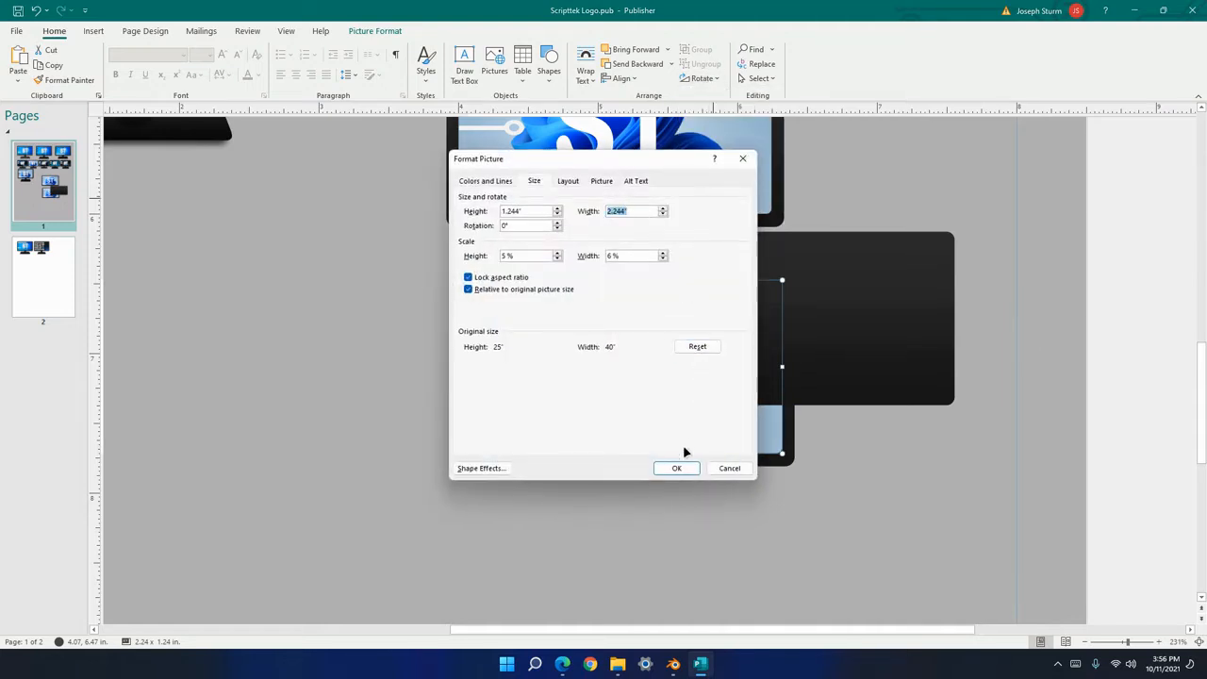
left_click(689, 469)
left_click(871, 343)
left_click(703, 79)
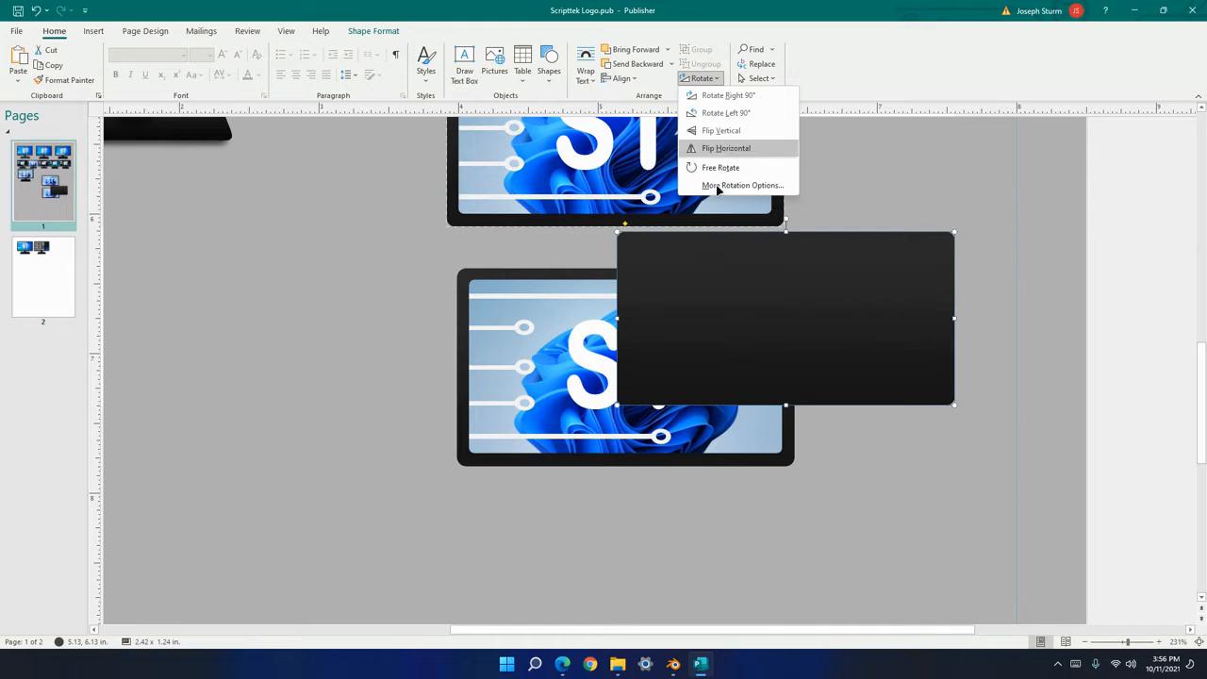
left_click(724, 186)
left_click(638, 224)
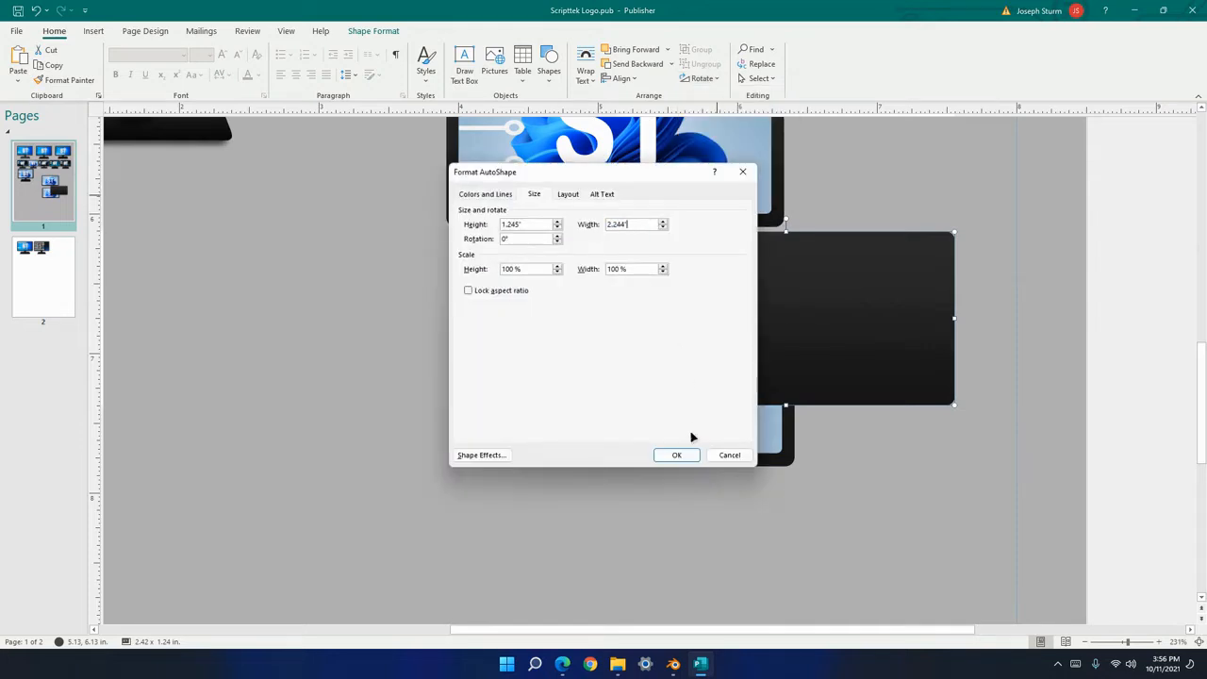
left_click(677, 455)
Try moving the resized black rectangle over the wallpaper picture, undo the move and reselect the rectangle.
left_click(762, 442)
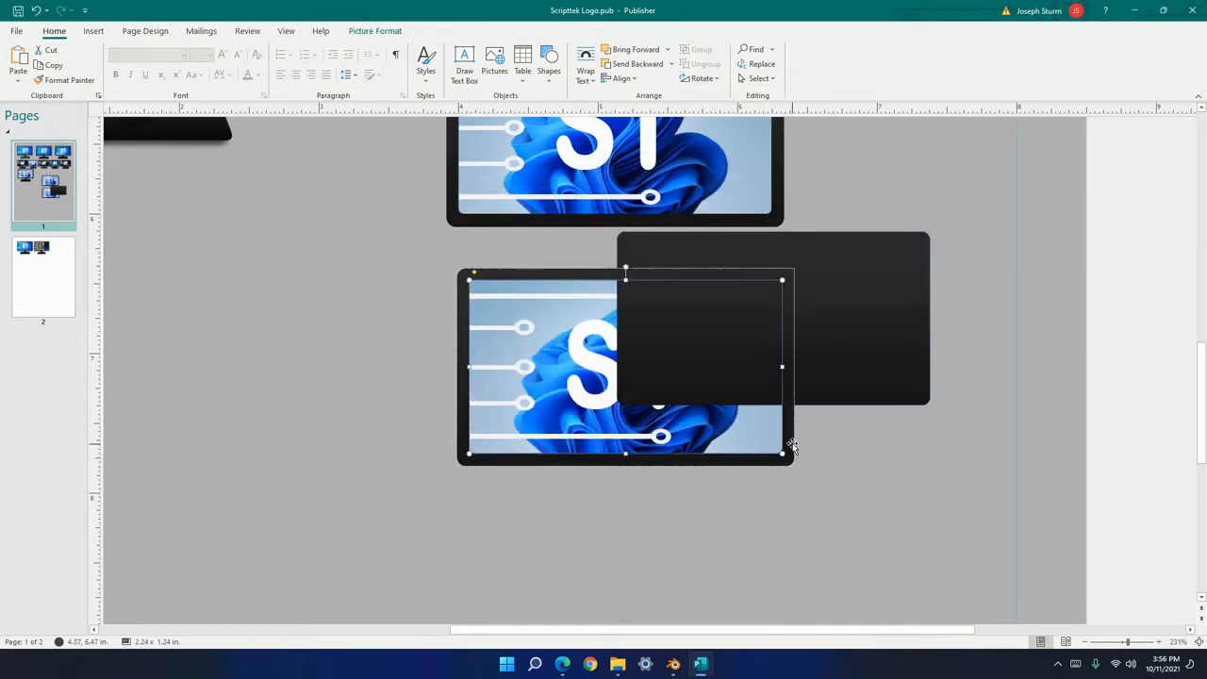
left_click_drag(844, 296, 695, 350)
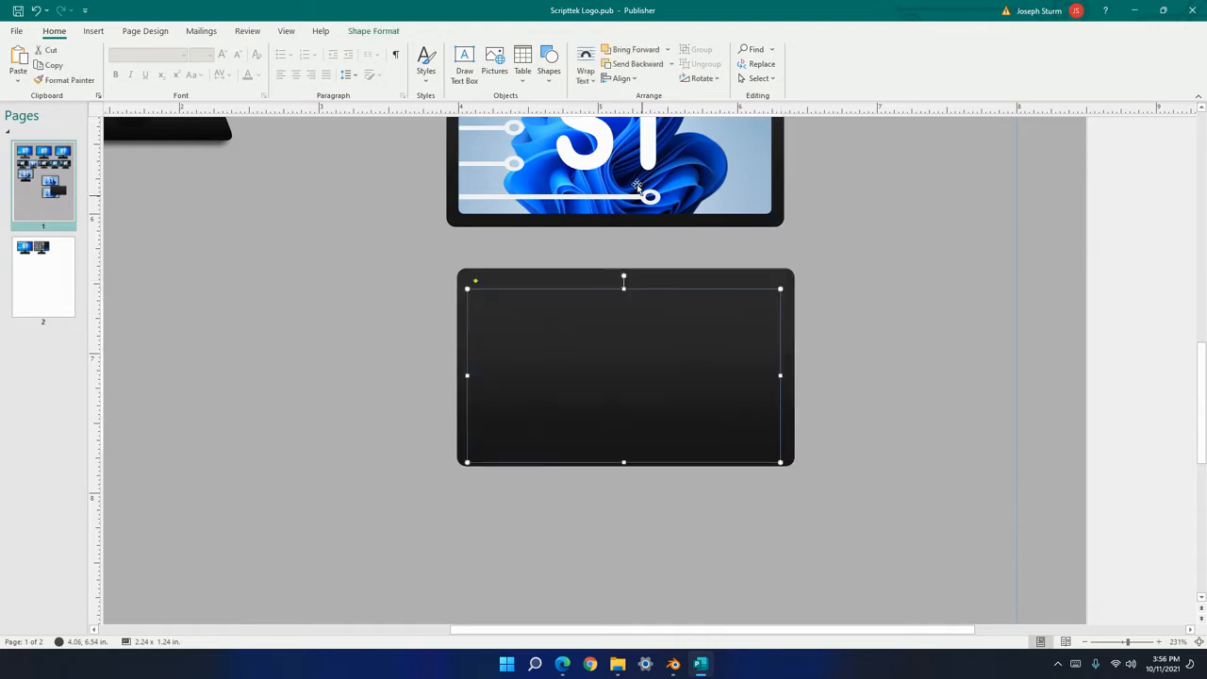
key("ctrl+z")
left_click(839, 280)
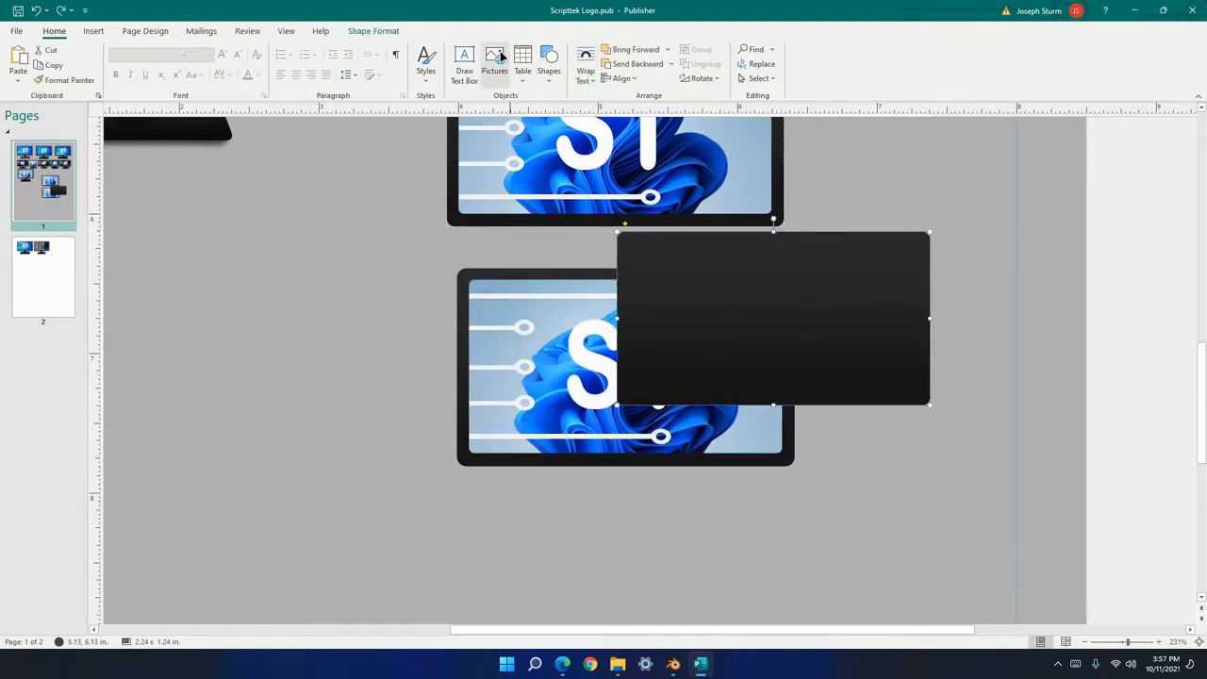
Fill the resized black rectangle with a light grey scheme colour.
left_click(375, 31)
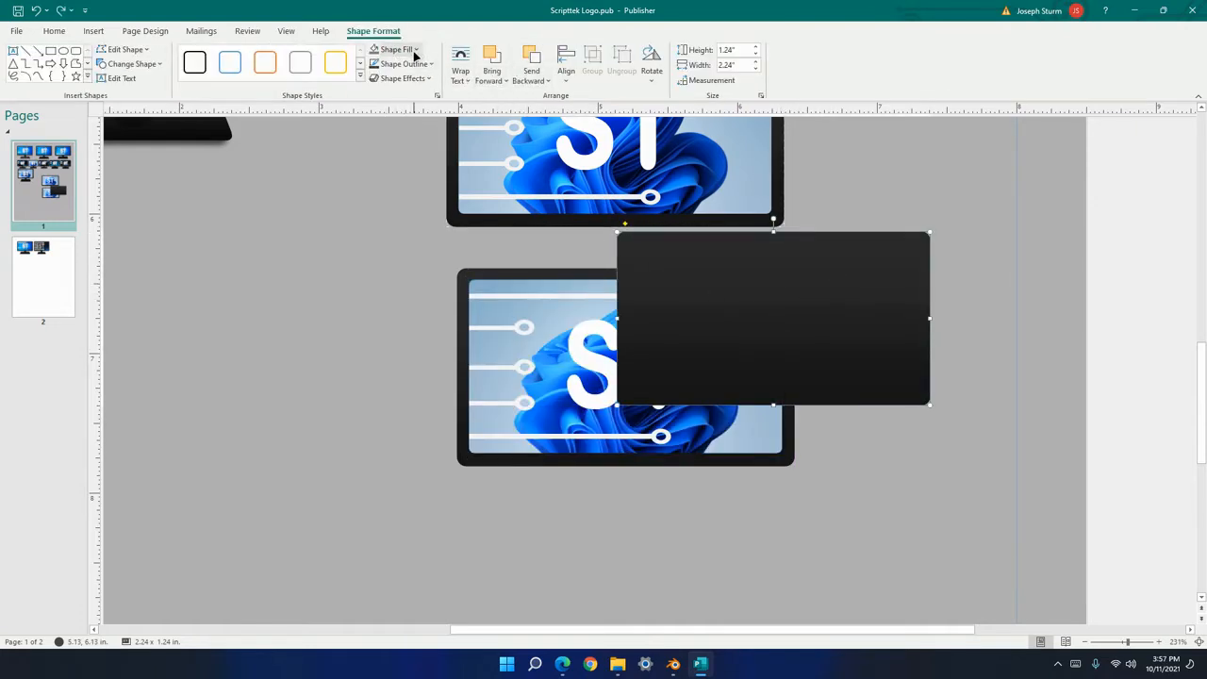
left_click(412, 50)
left_click(449, 108)
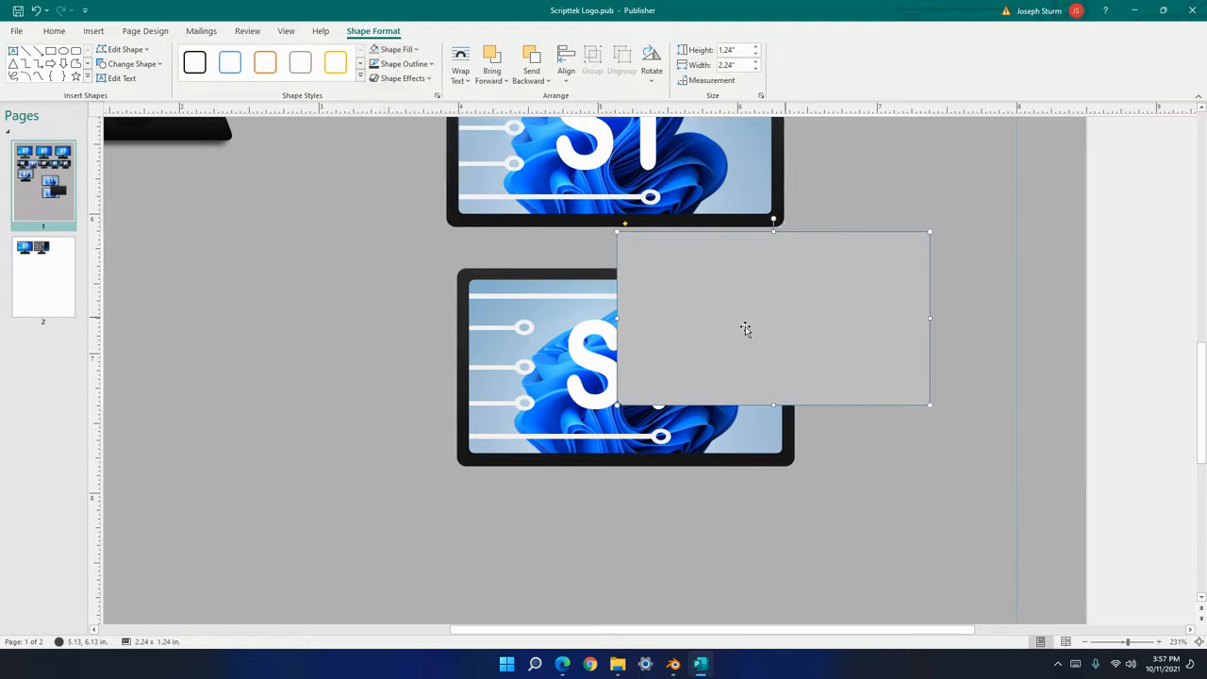
Move the light grey rectangle over the wallpaper picture and nudge it horizontally to line up inside the black frame.
left_click_drag(765, 284, 626, 329)
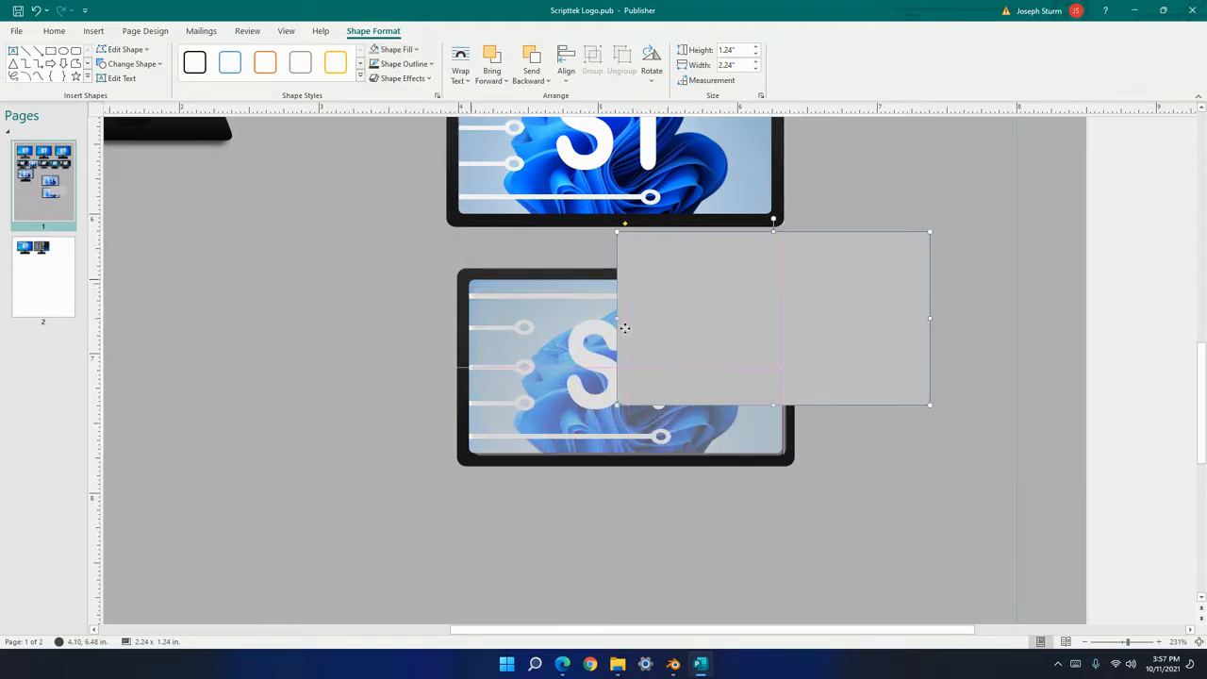
left_click_drag(676, 357, 640, 334)
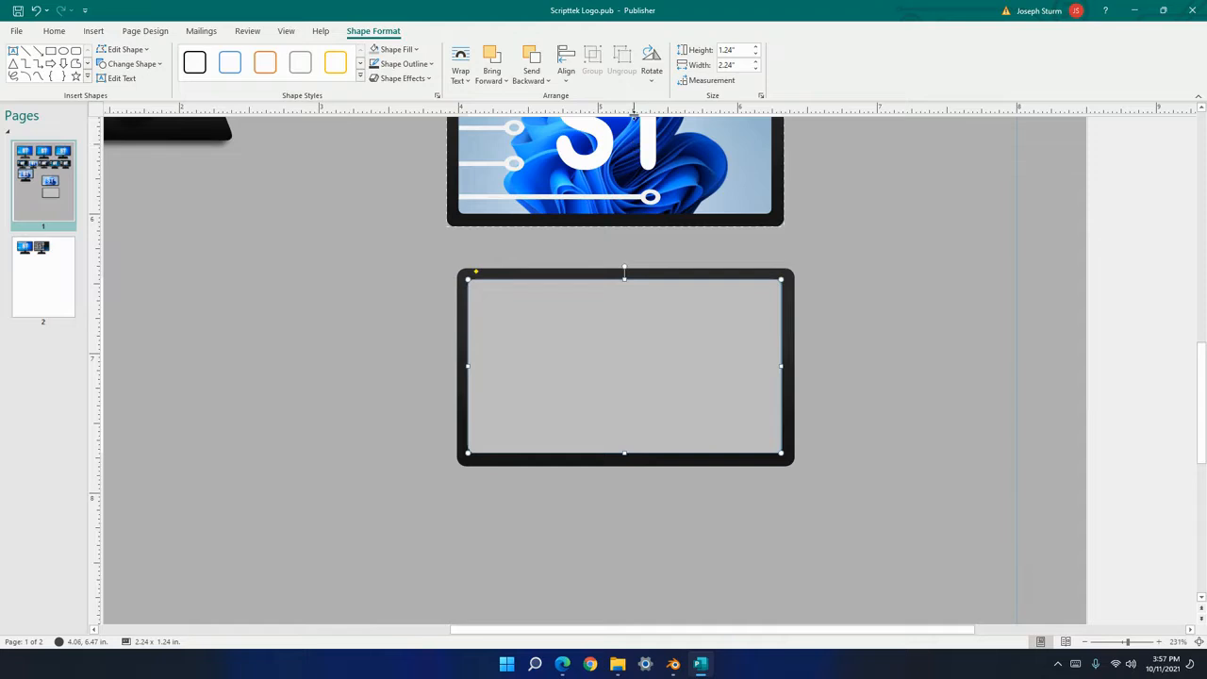
key("alt+Right")
key("alt+Right")
key("alt+Left")
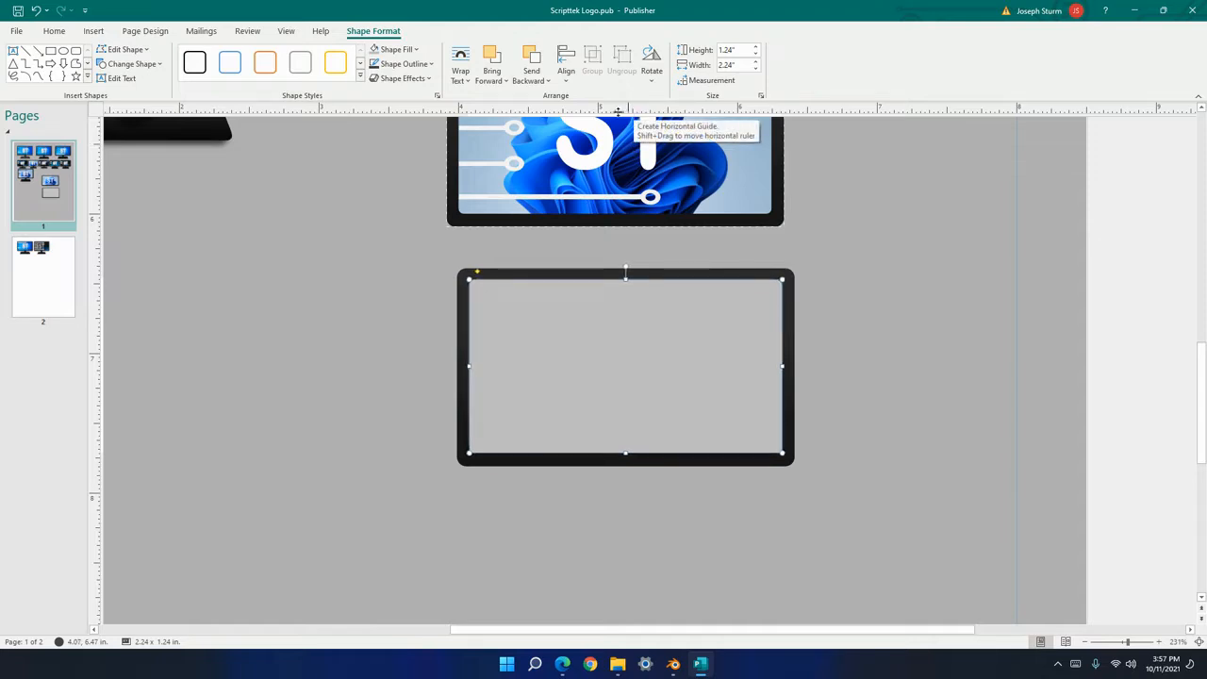
Send the light grey rectangle backward in the stacking order until it lies behind the wallpaper picture.
left_click(533, 56)
left_click(533, 55)
left_click(533, 55)
left_click(533, 56)
left_click(533, 56)
left_click(533, 56)
left_click(533, 56)
left_click(533, 56)
left_click(533, 56)
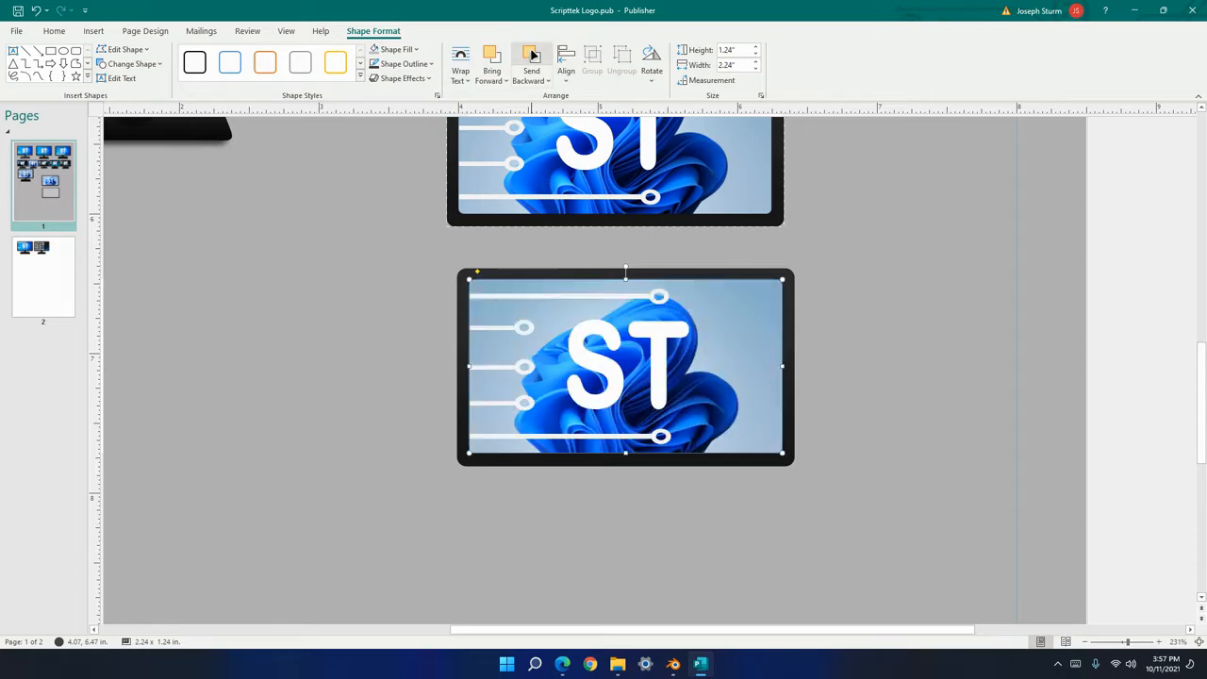
Delete the wallpaper picture from the duplicated monitor, leaving the grey rectangle as its screen background.
left_click(743, 340)
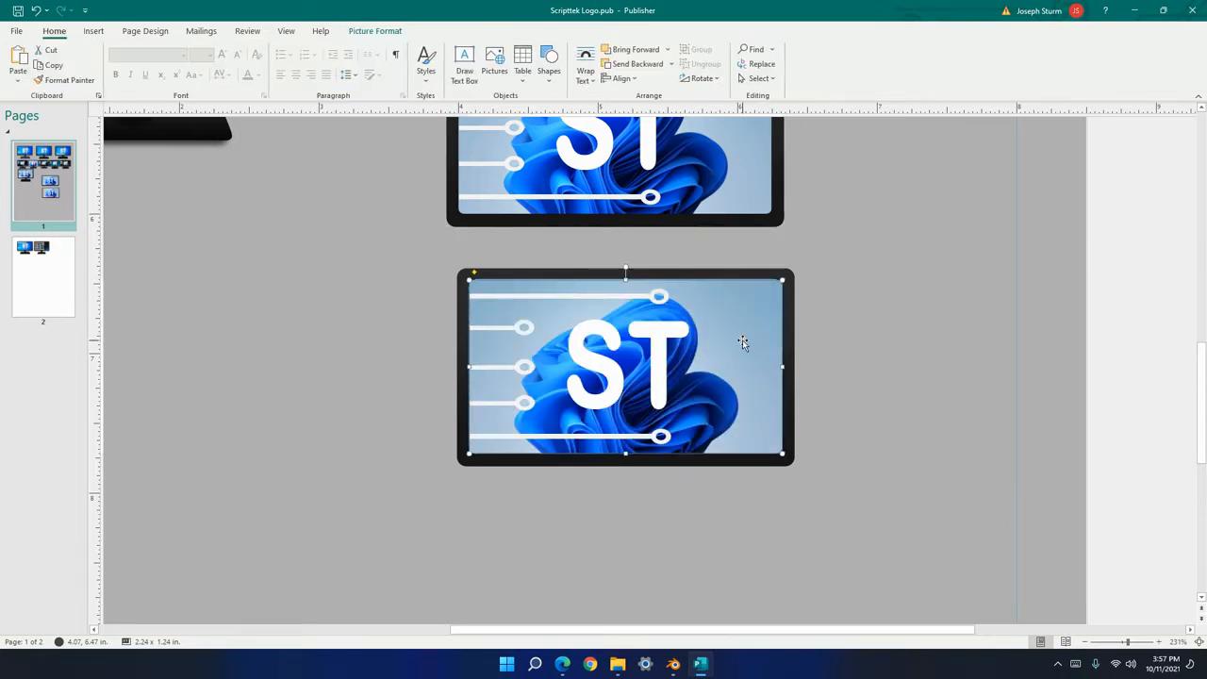
key("Delete")
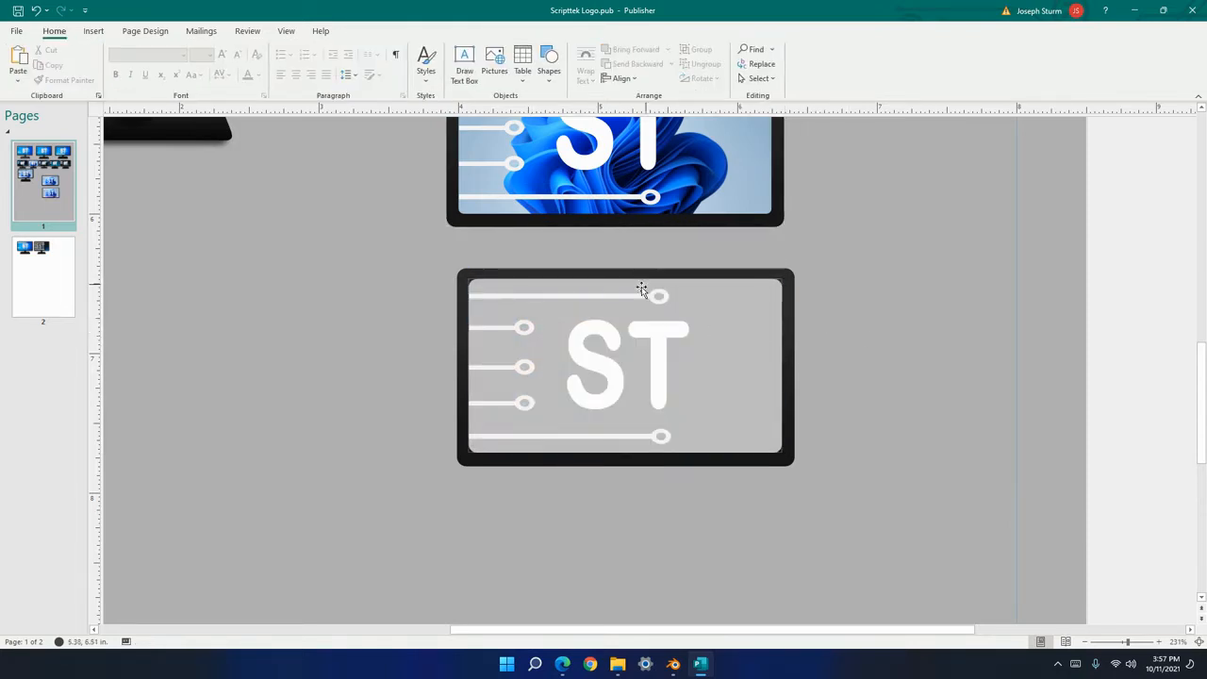
left_click(475, 270)
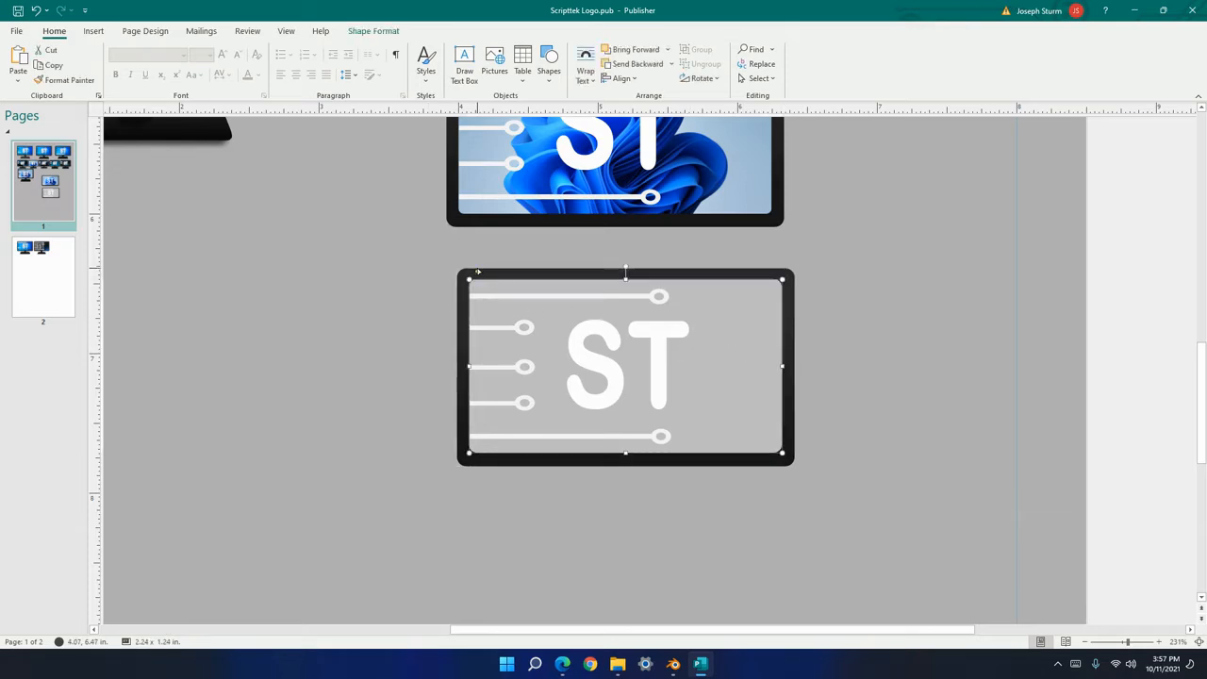
left_click(404, 285)
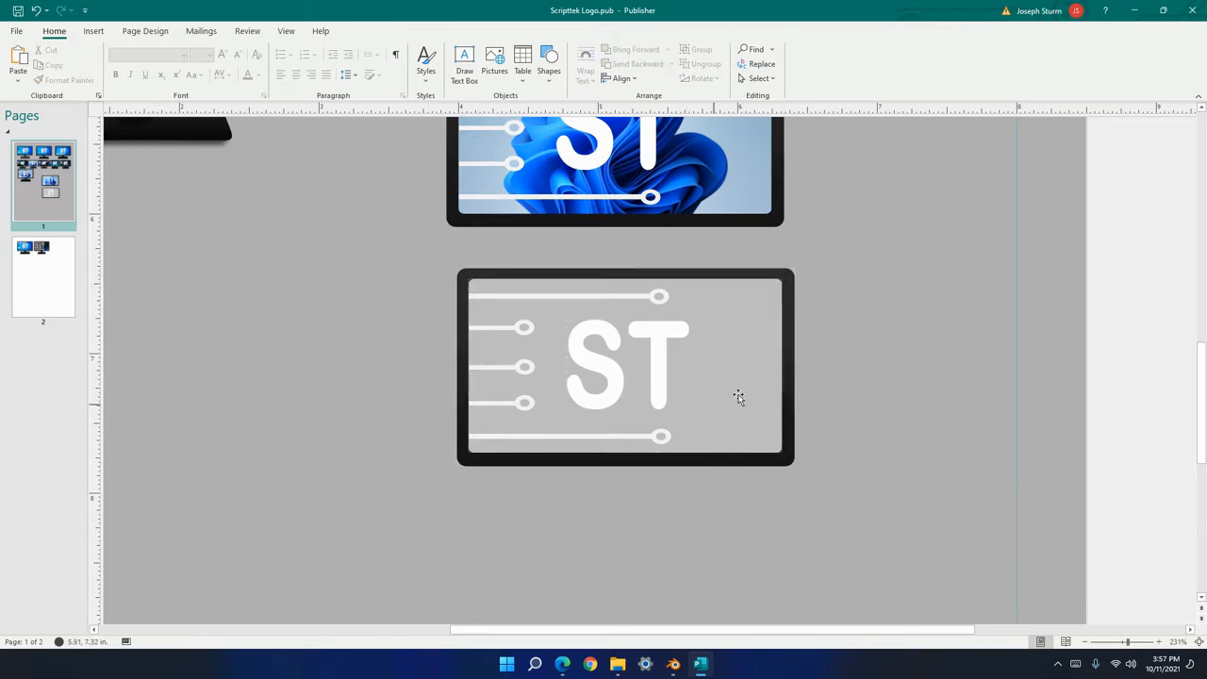
left_click_drag(439, 247, 907, 510)
left_click(878, 418)
Select the five rings at the ends of the circuit lines and fill them with the standard light blue.
scroll(679, 310, "up", 3, "ctrl")
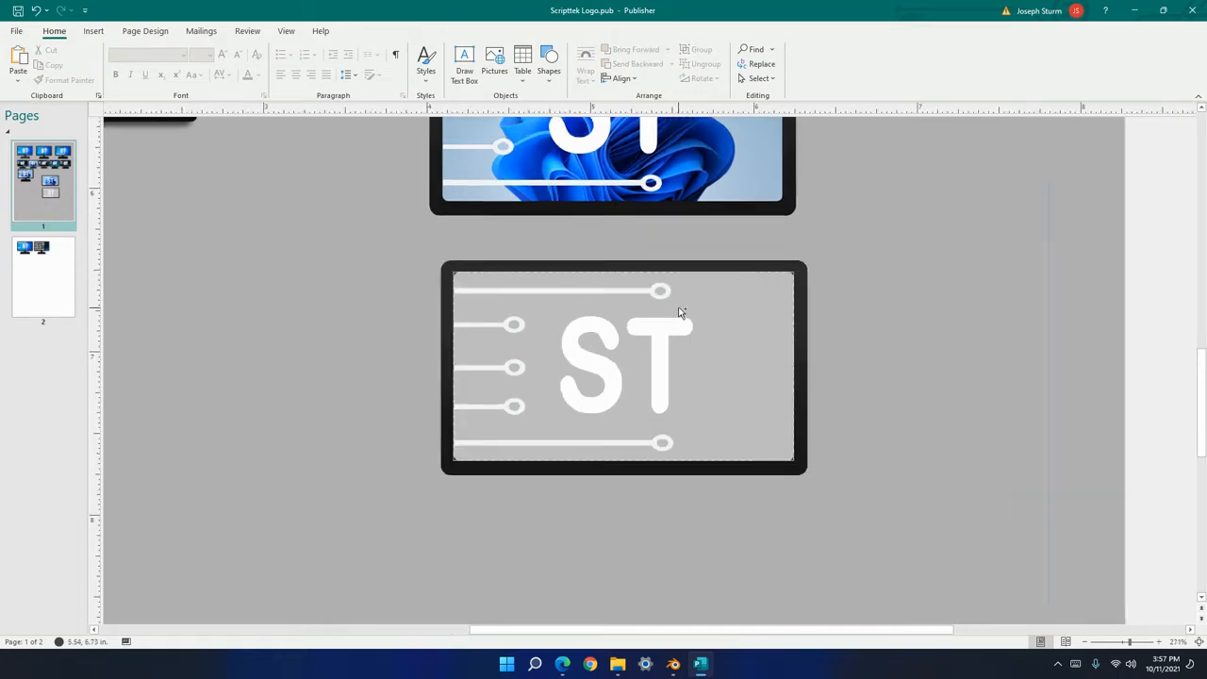
scroll(706, 329, "up", 1, "ctrl")
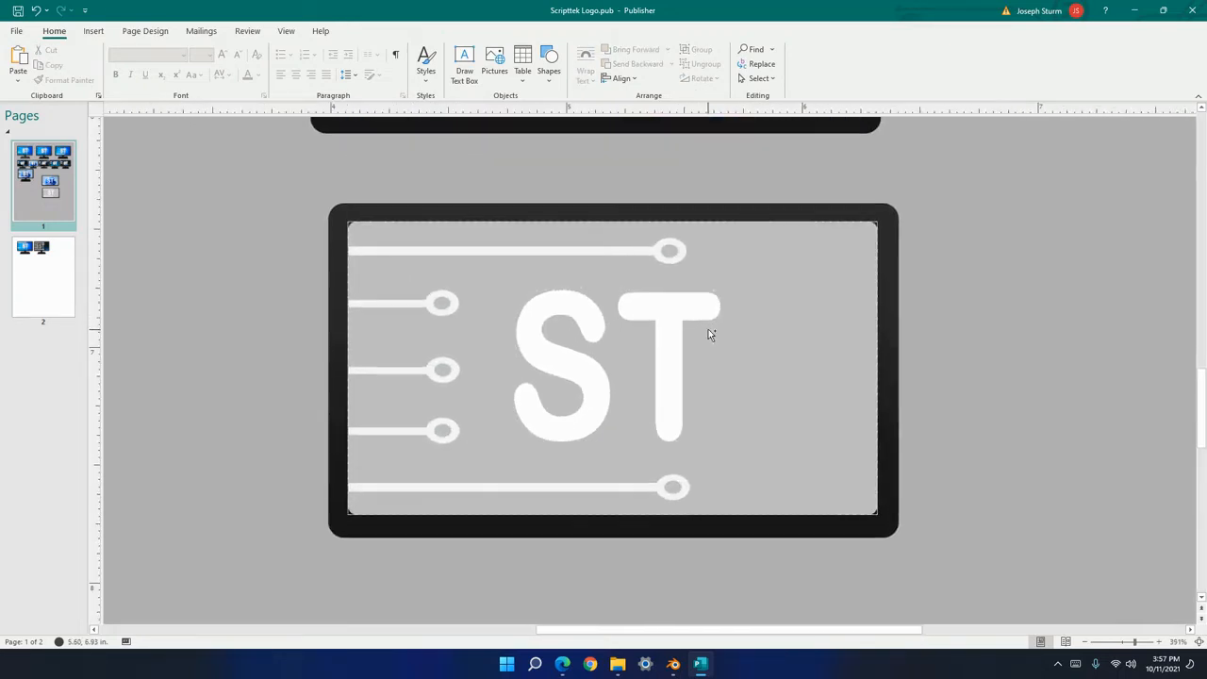
left_click(670, 250)
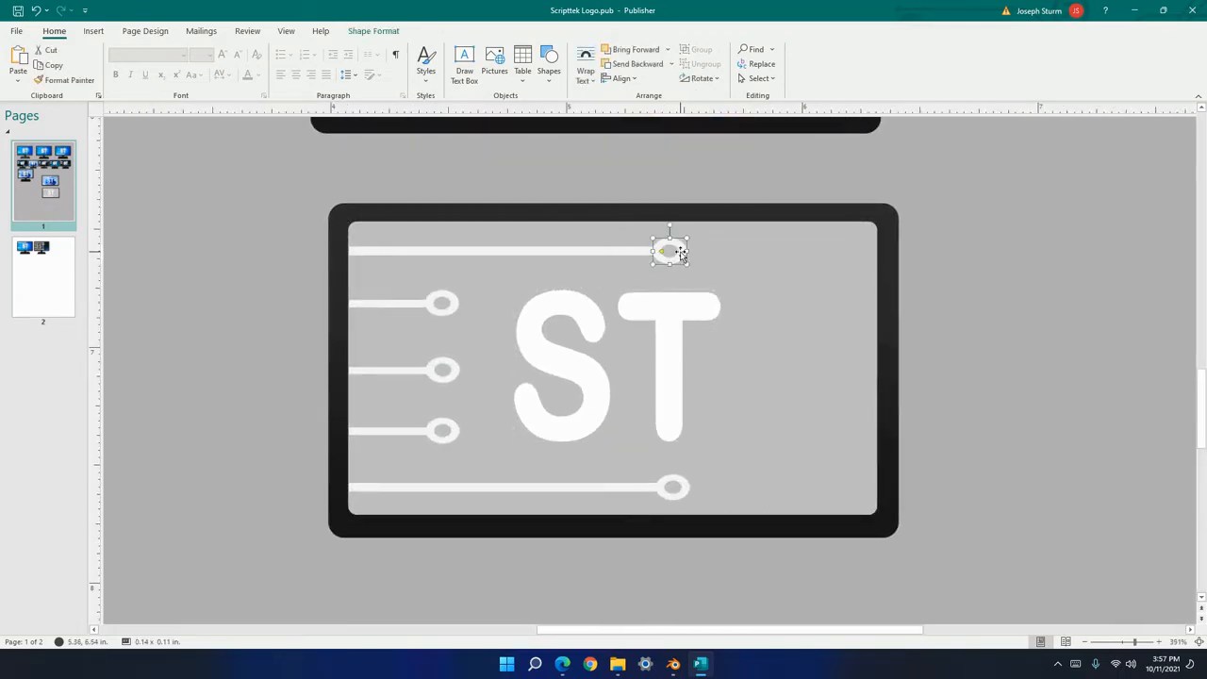
left_click(550, 77)
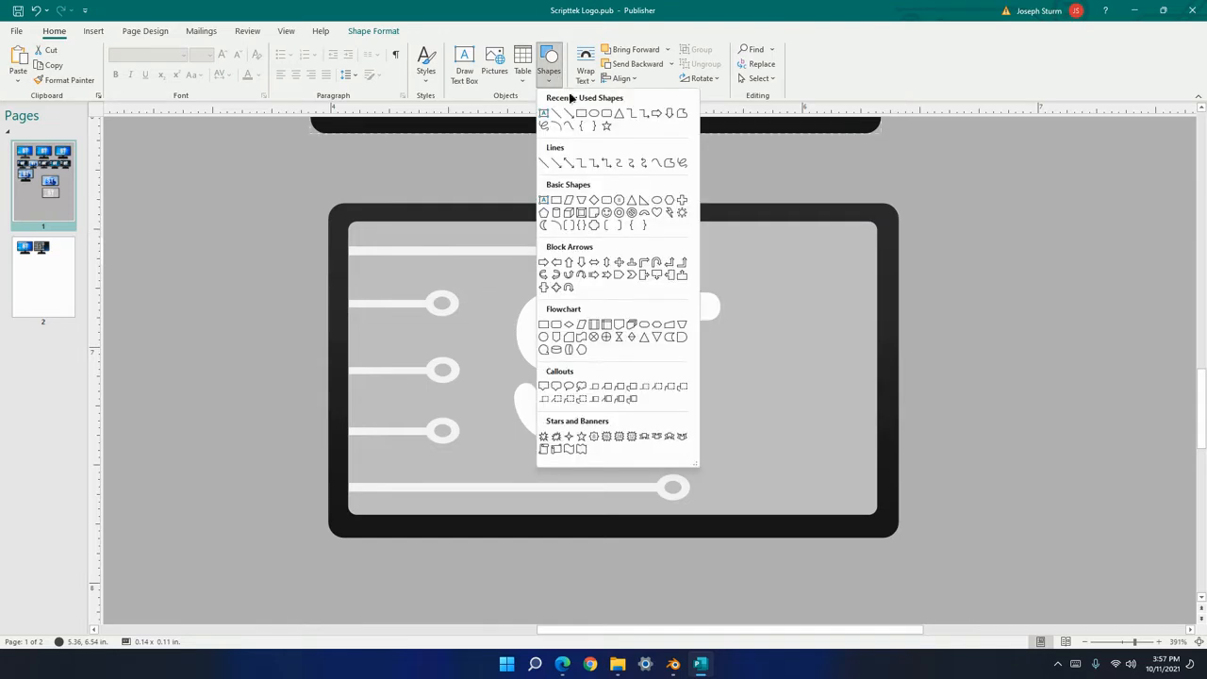
left_click(362, 33)
left_click(447, 304, "shift")
left_click(445, 368, "shift")
left_click(447, 432, "shift")
left_click(676, 492, "shift")
left_click(416, 50)
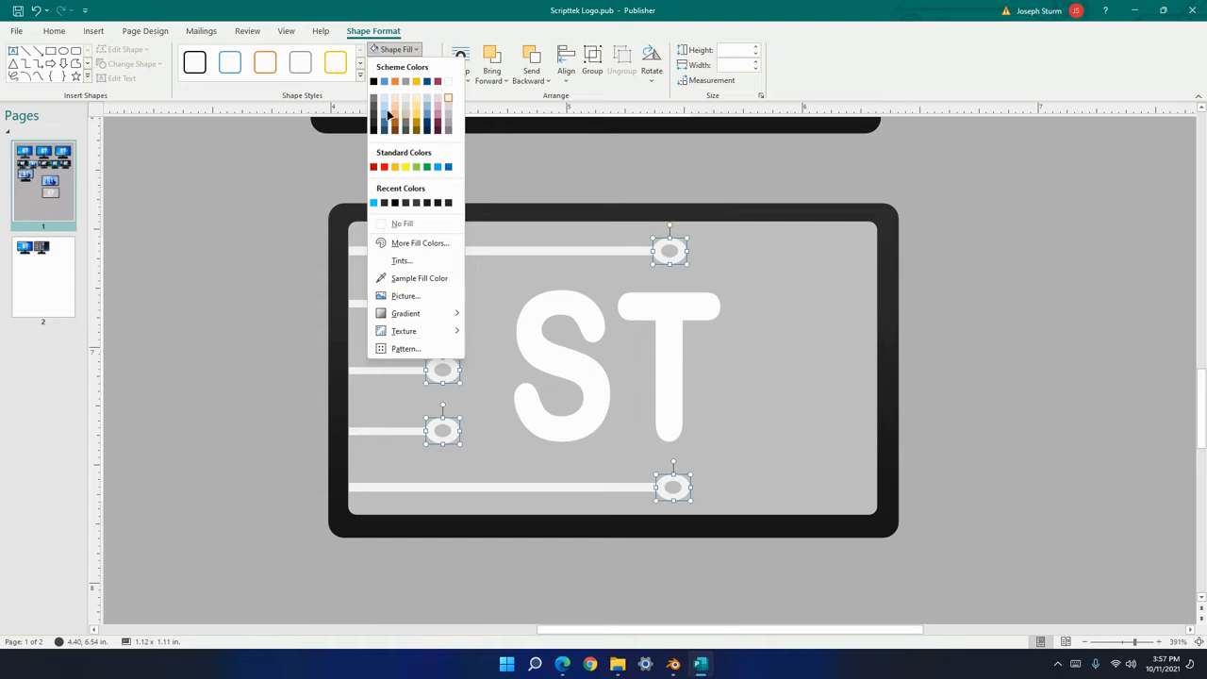
left_click(440, 168)
Select the five horizontal circuit lines of the duplicated monitor and fill them with the standard green.
left_click(418, 305)
left_click(482, 251, "shift")
left_click(400, 370, "shift")
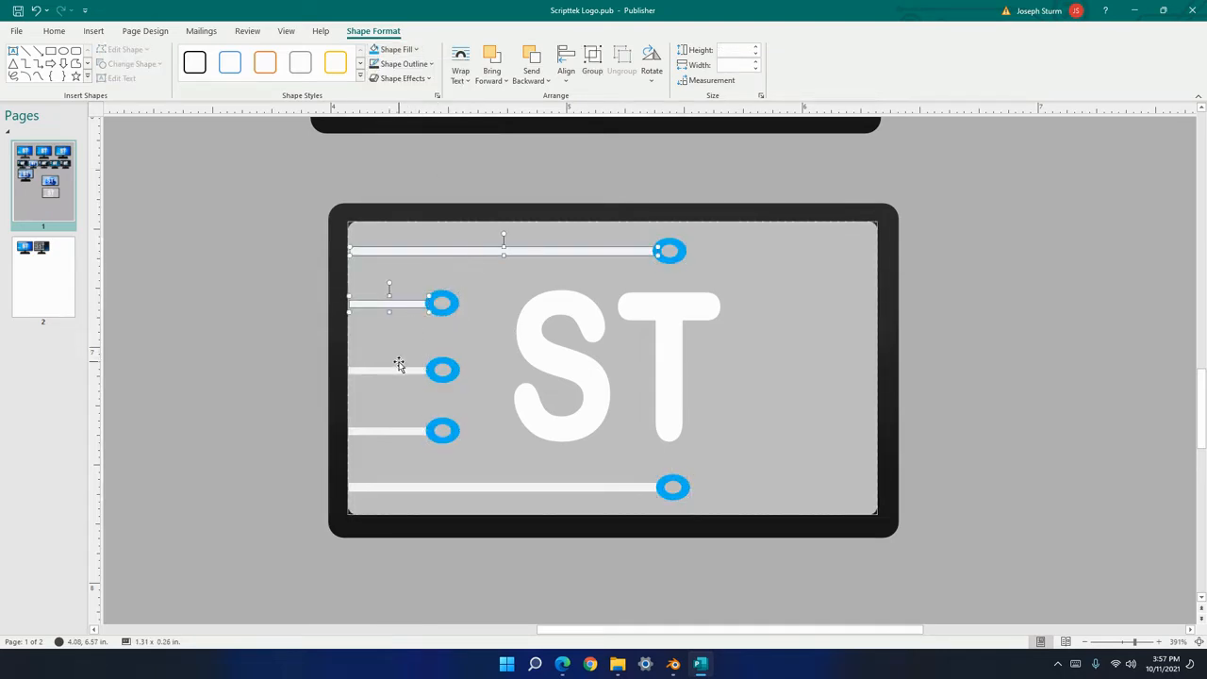
left_click(403, 434, "shift")
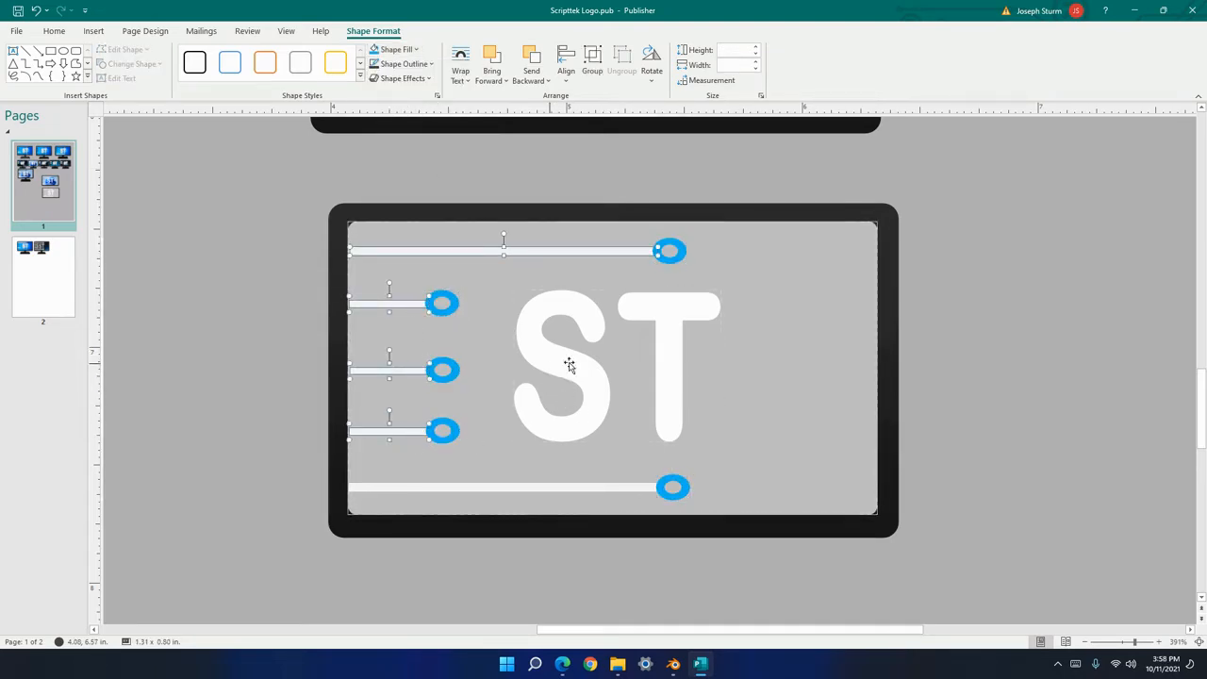
left_click(537, 488, "shift")
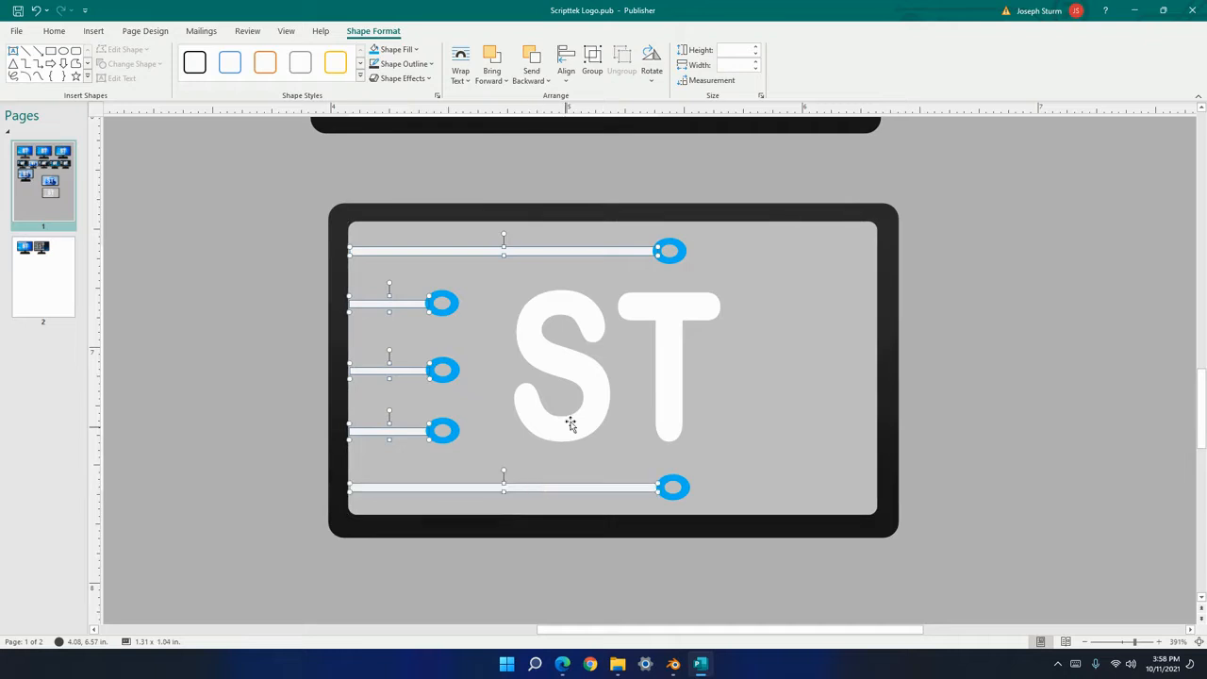
left_click(418, 50)
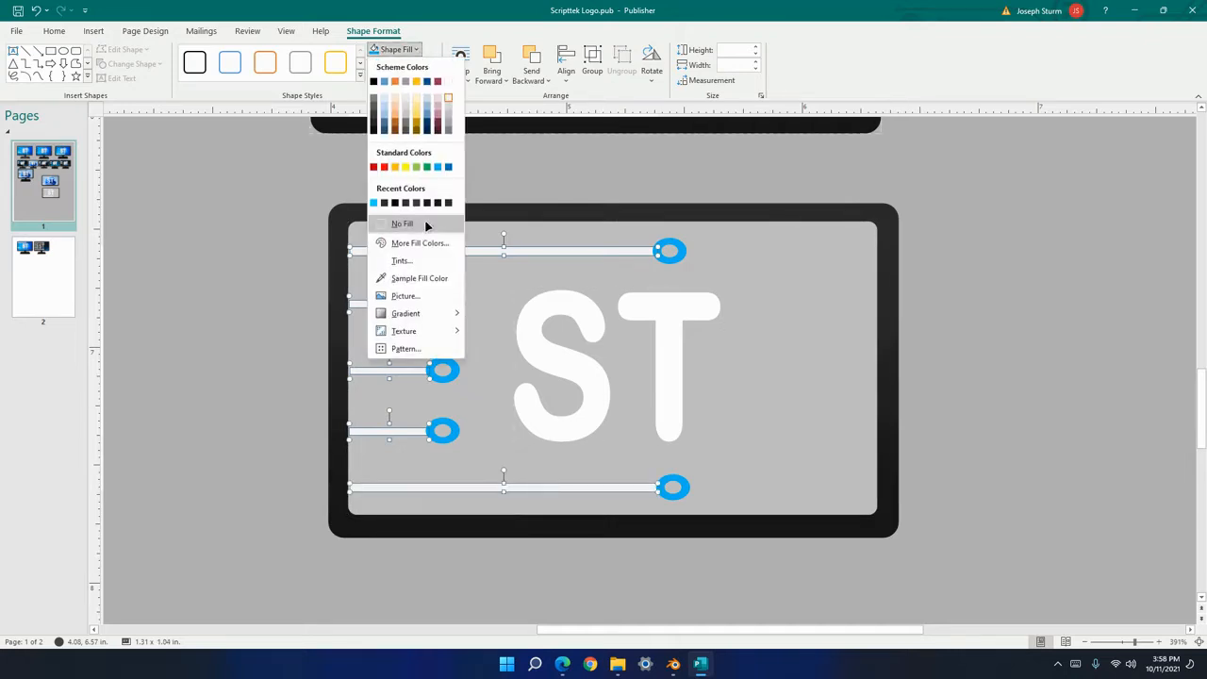
left_click(428, 167)
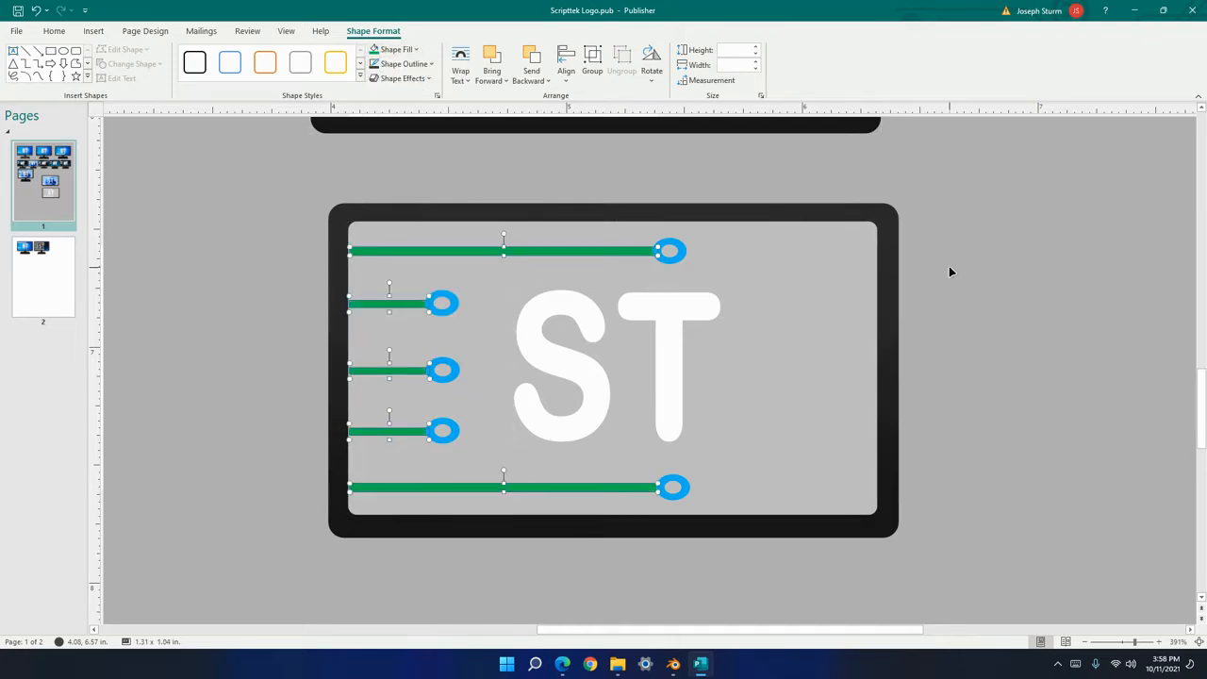
Group all the shapes of the simplified monitor, including the frame, screen, circuit lines, rings and ST lettering.
left_click(949, 266)
scroll(754, 358, "down", 2, "ctrl")
scroll(755, 359, "down", 3, "ctrl")
scroll(749, 365, "up", 3, "ctrl")
left_click_drag(390, 223, 839, 482)
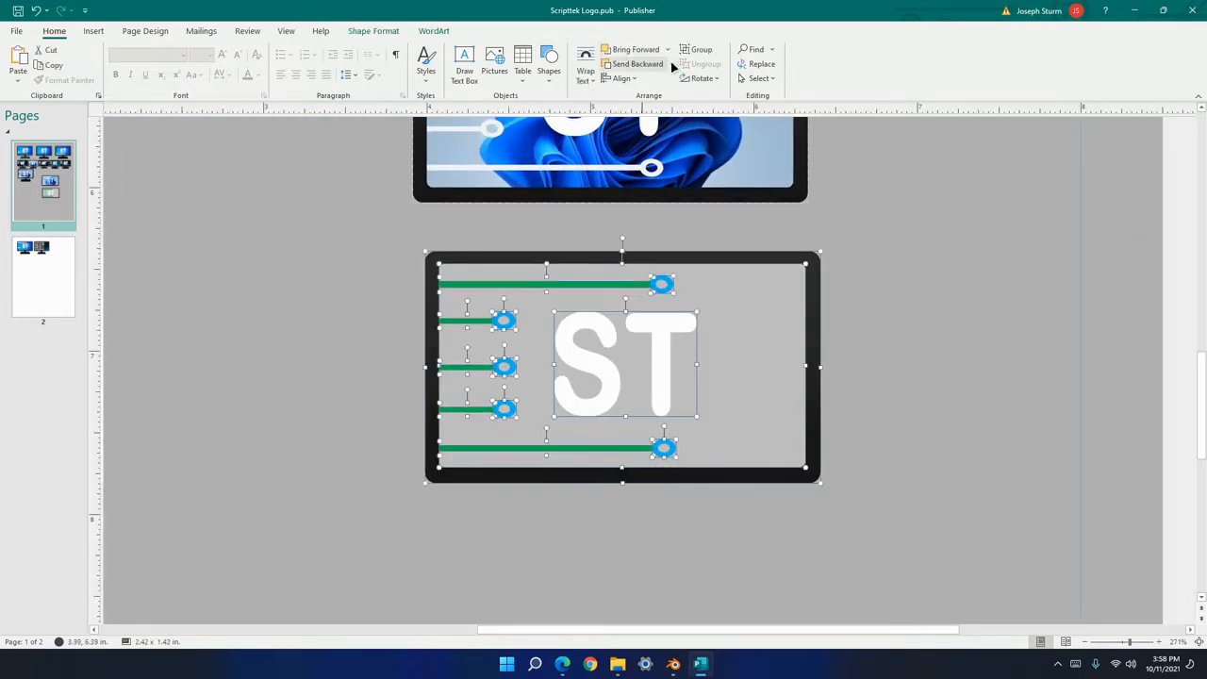
left_click(698, 49)
left_click(896, 300)
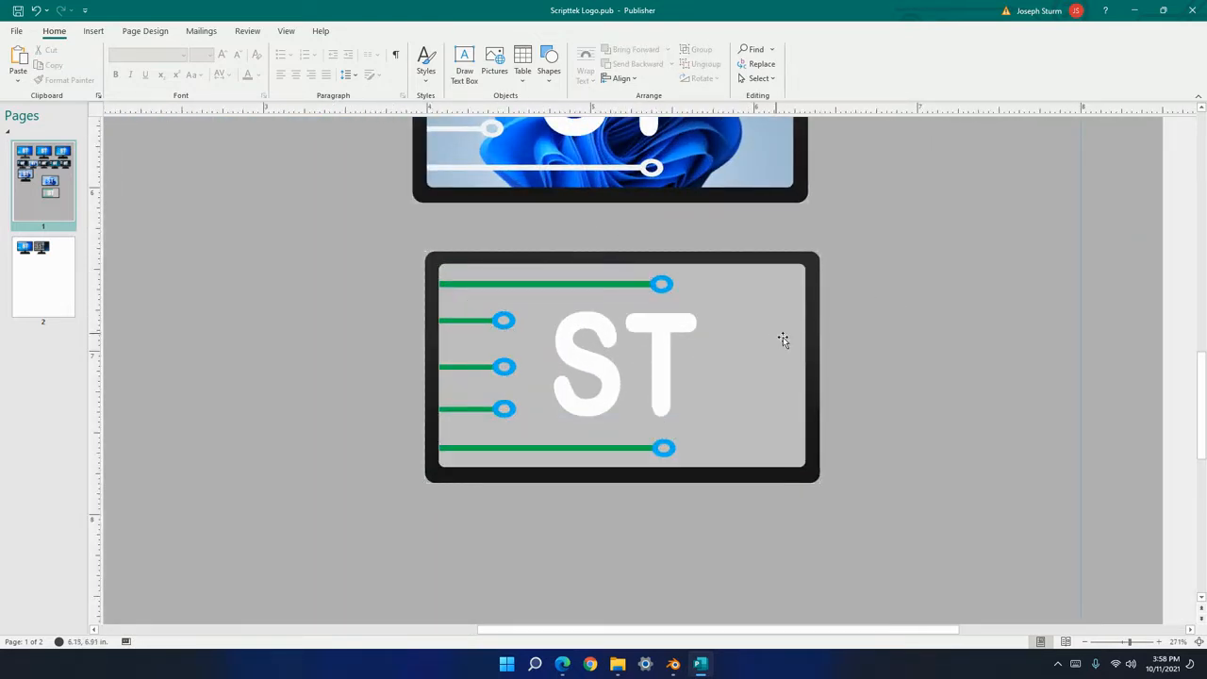
Save the grouped monitor as a PNG picture named svg in the Downloads folder.
right_click(689, 326)
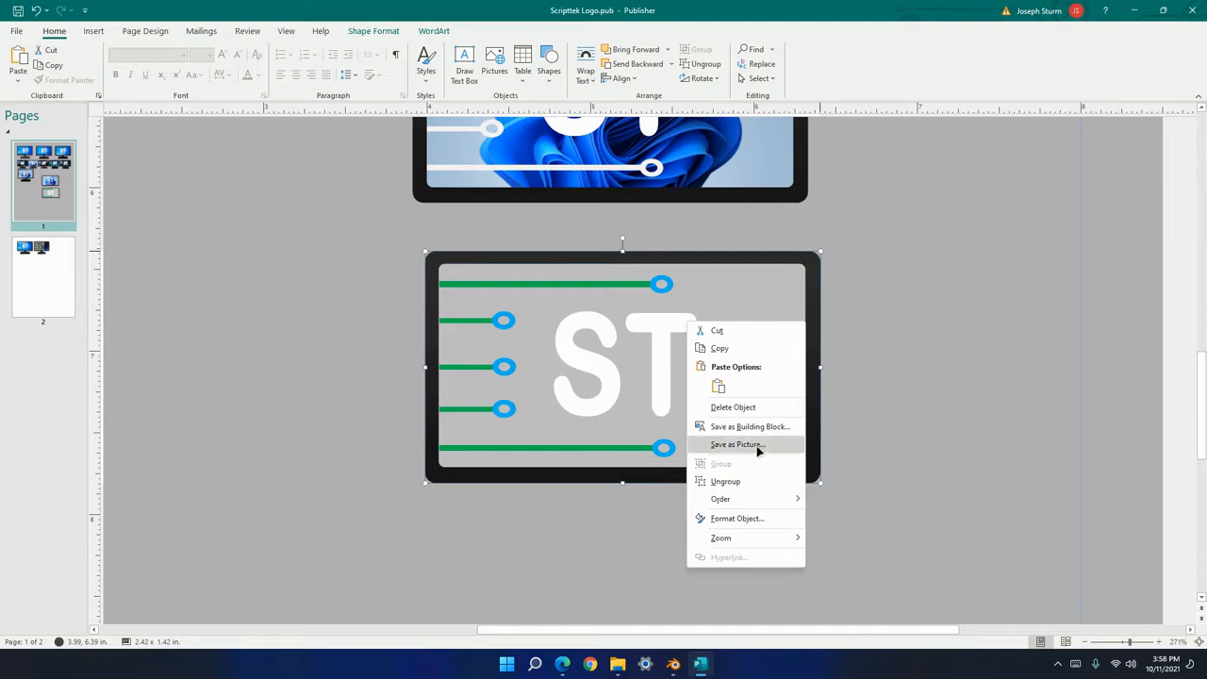
left_click(745, 444)
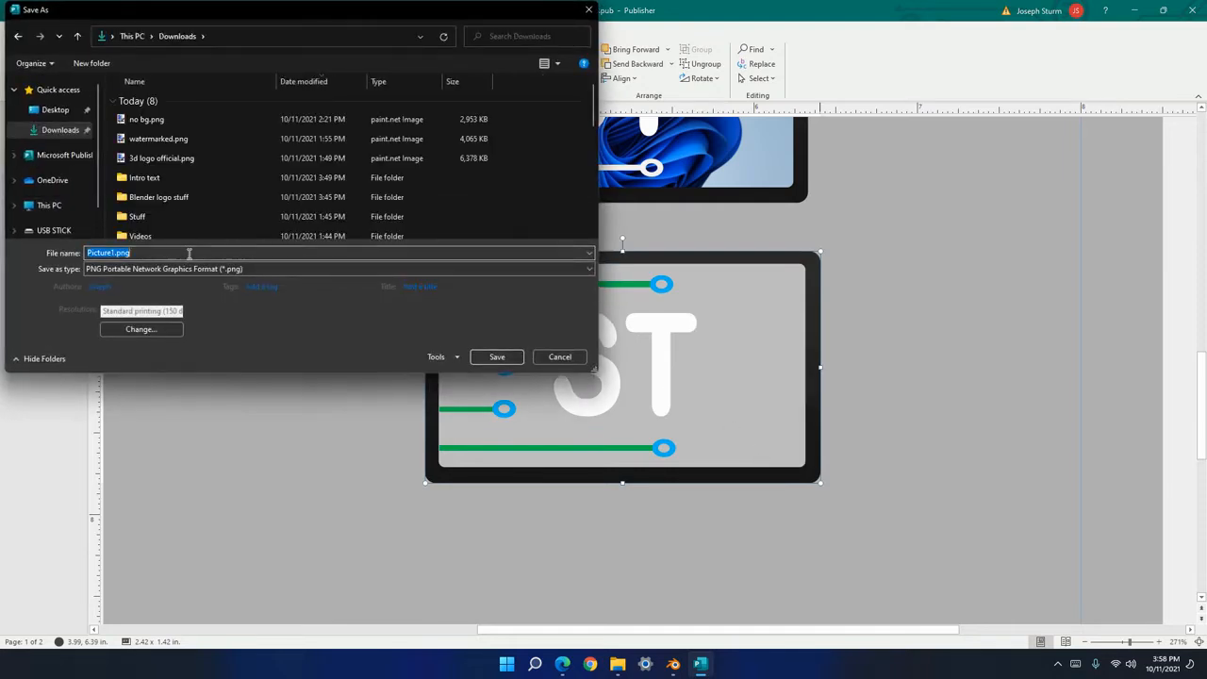
type("svg")
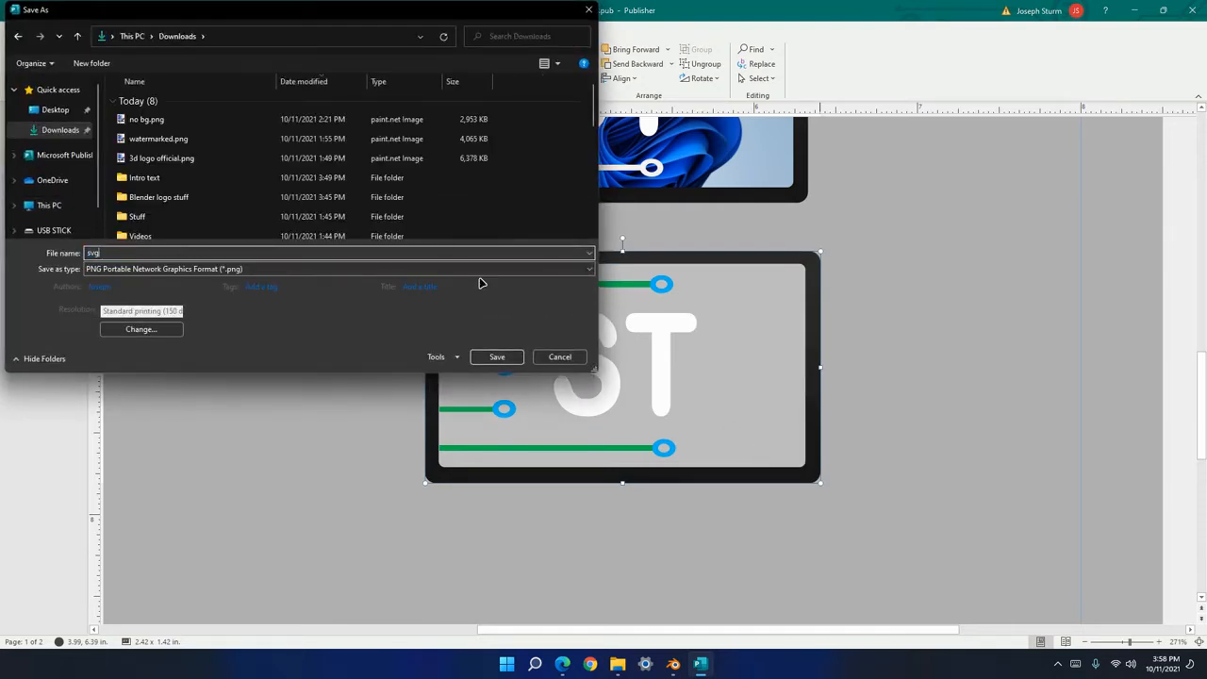
left_click(497, 359)
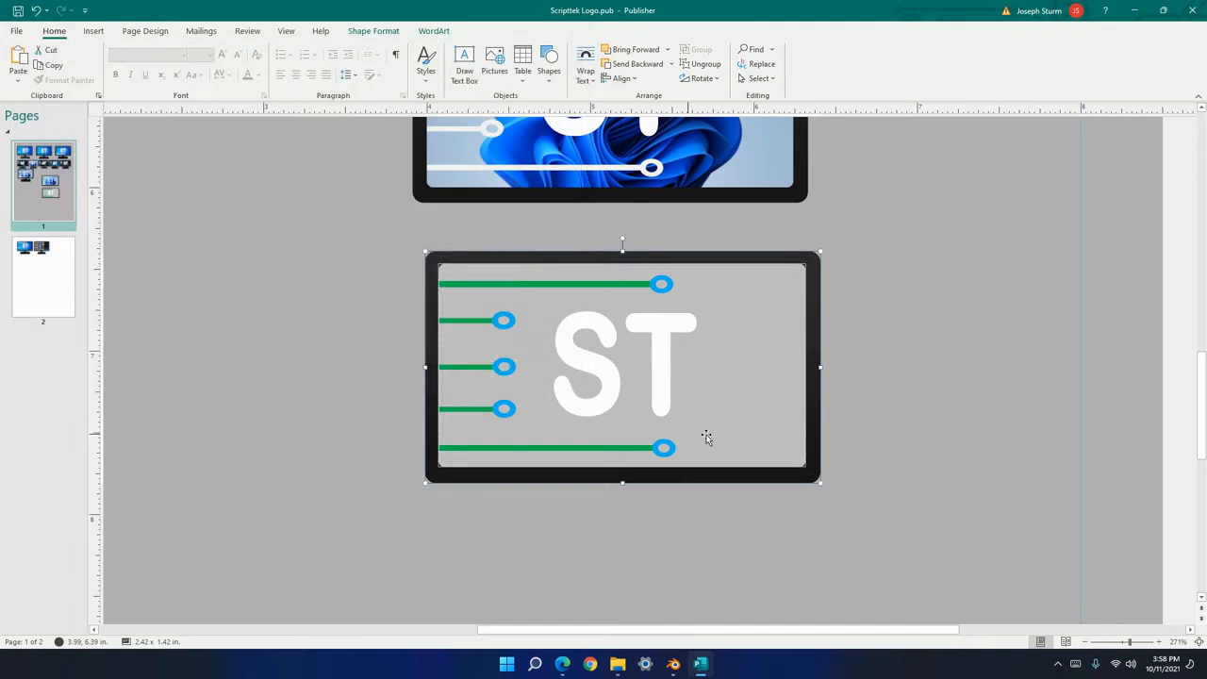
Undo the grouping, the recolouring and the earlier edits on the publication page.
key("ctrl+z")
key("ctrl+z")
key("ctrl+z")
key("ctrl+z")
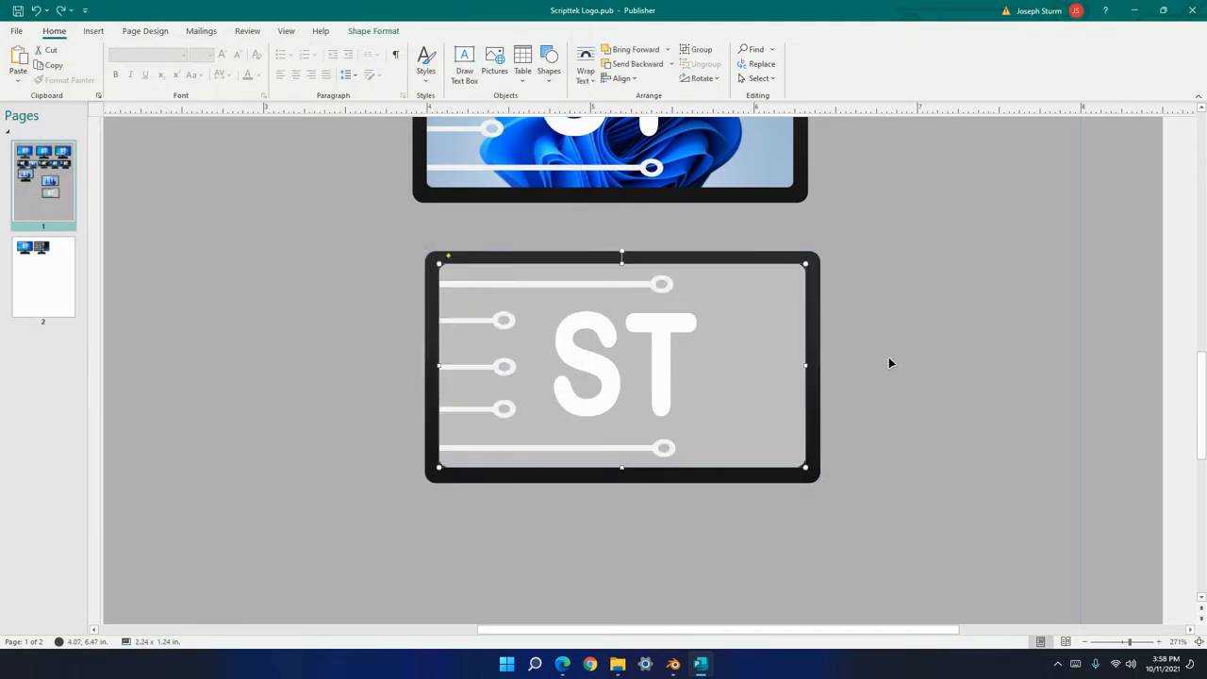
key("ctrl+z")
key("ctrl+z")
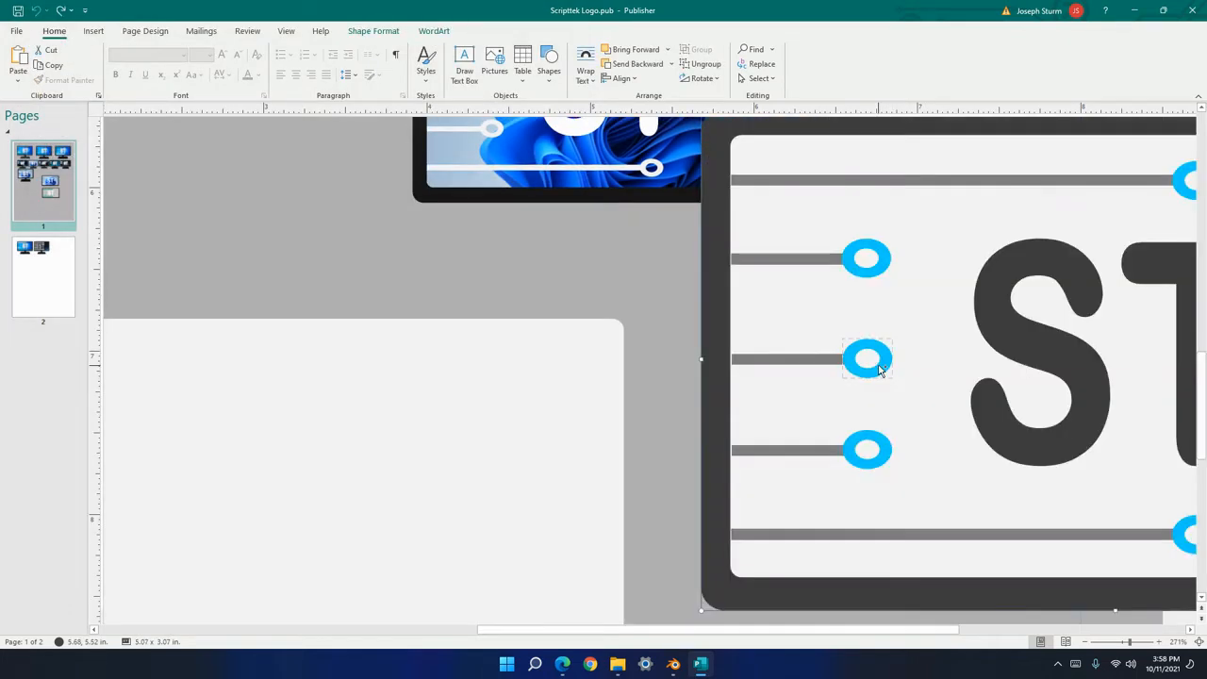
Close Publisher and open the Downloads folder in File Explorer.
key("alt+F4")
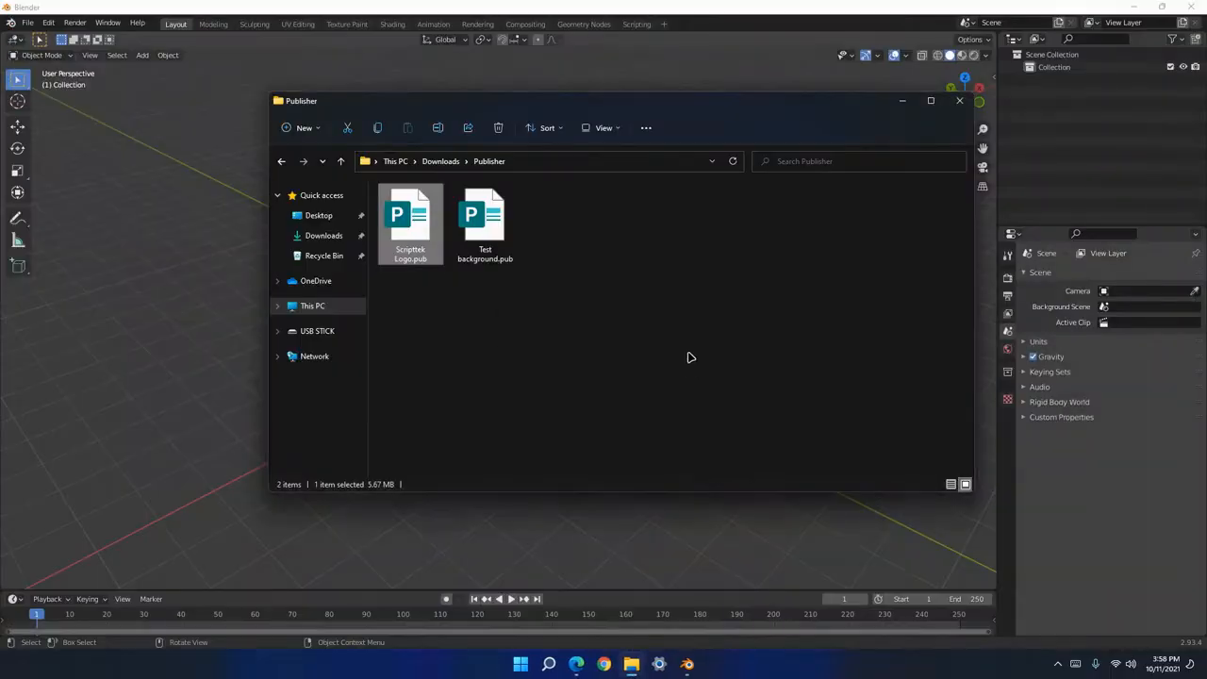
left_click(691, 355)
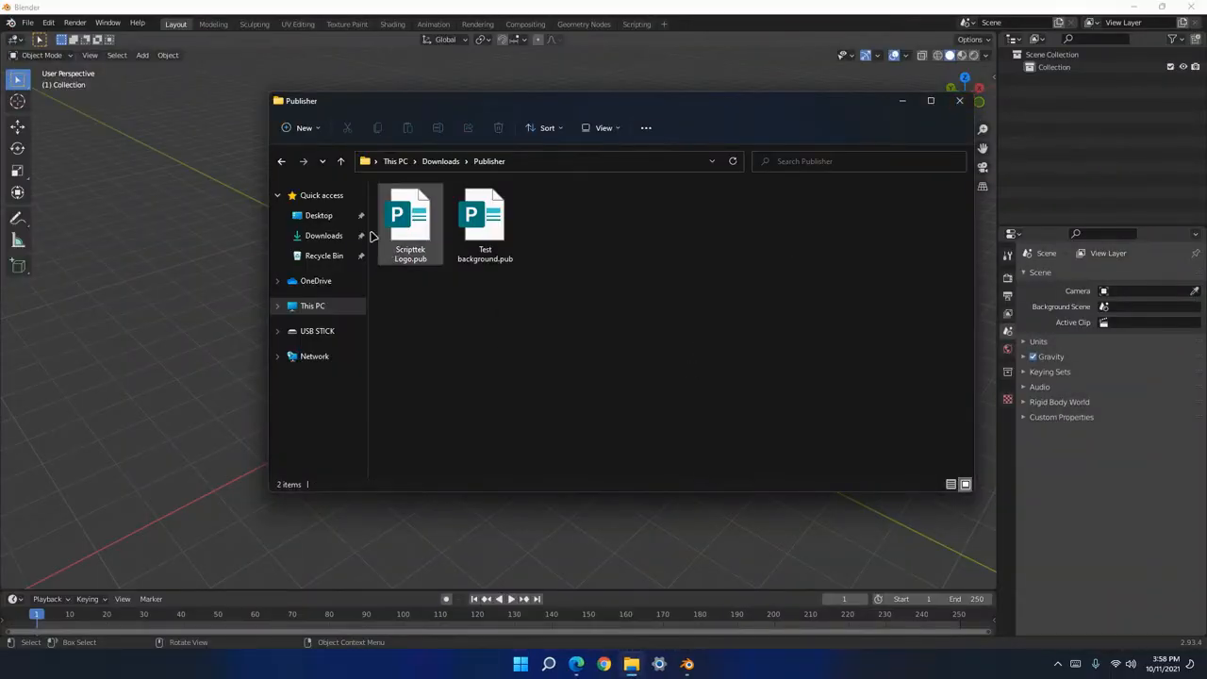
left_click(340, 235)
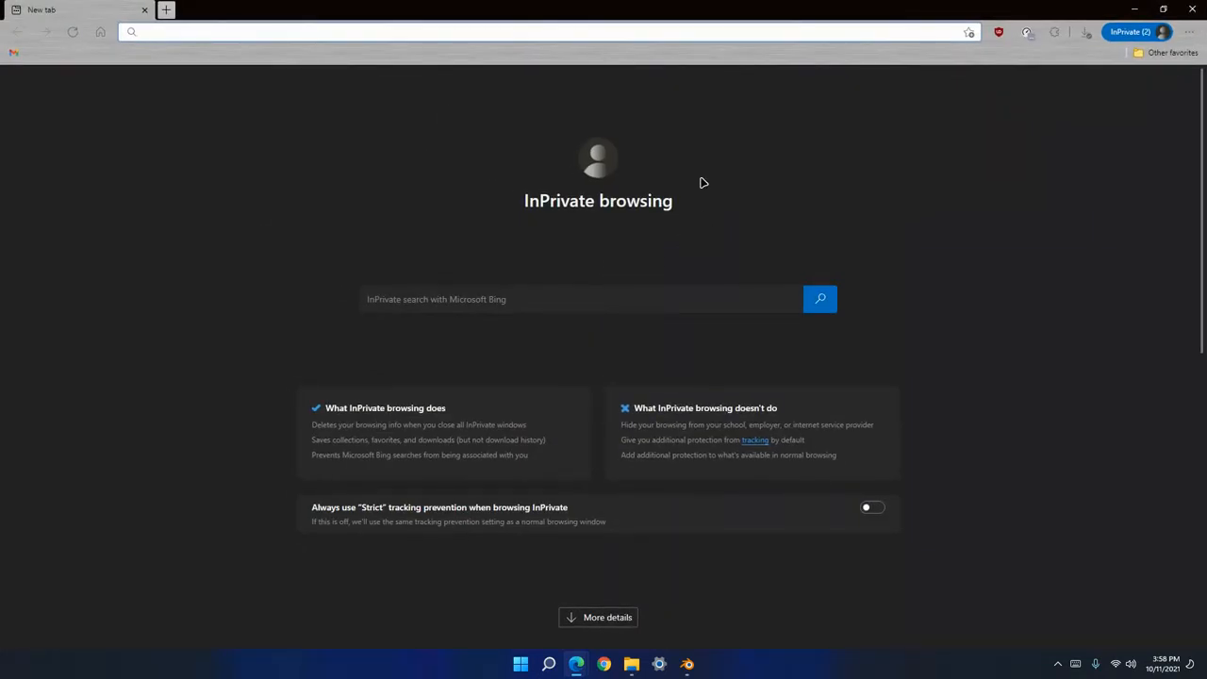
Search the web for "png to svg" in the Edge InPrivate window and open the pngtosvg.com converter.
type("png to svg")
key("Return")
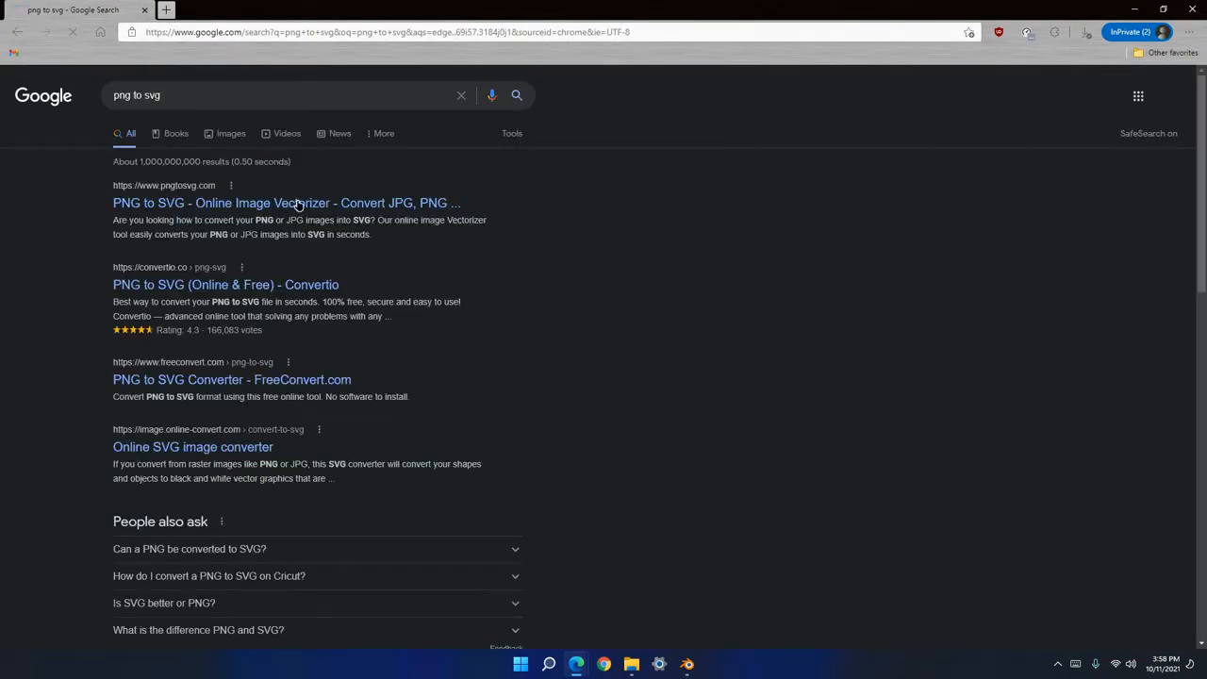
left_click(297, 203)
Upload svg.png from the Downloads folder to the Image to Vector converter.
scroll(360, 346, "down", 6)
scroll(293, 353, "up", 6)
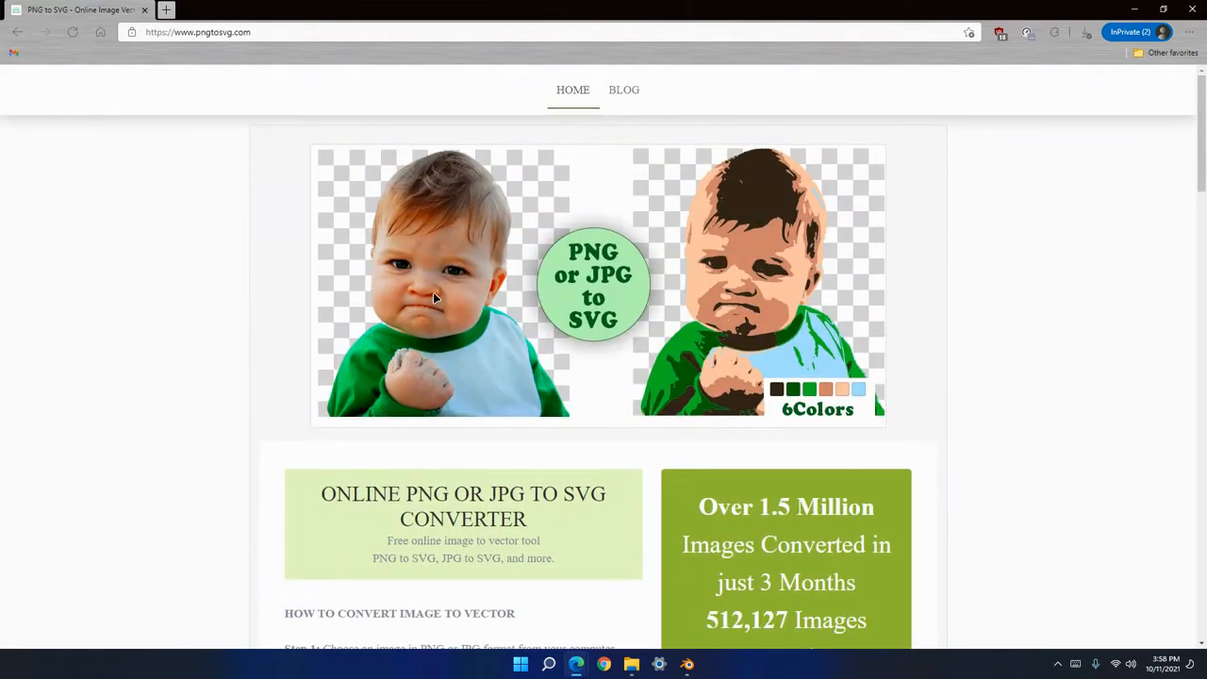
scroll(555, 307, "down", 6)
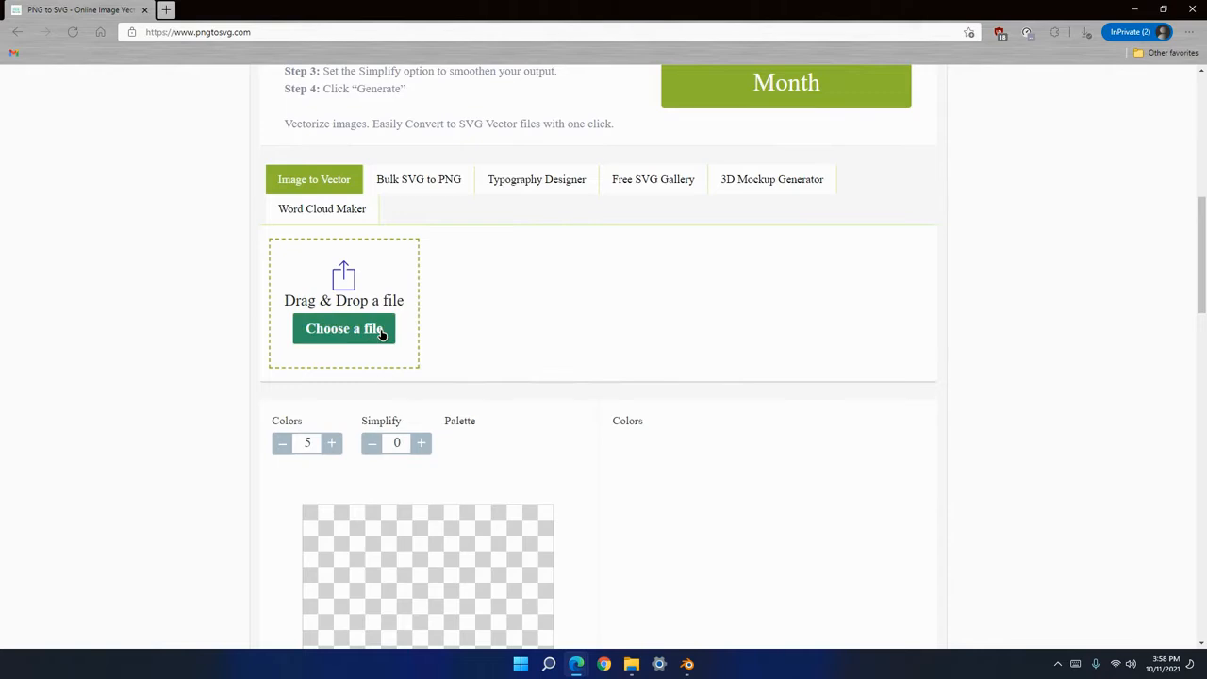
left_click(381, 334)
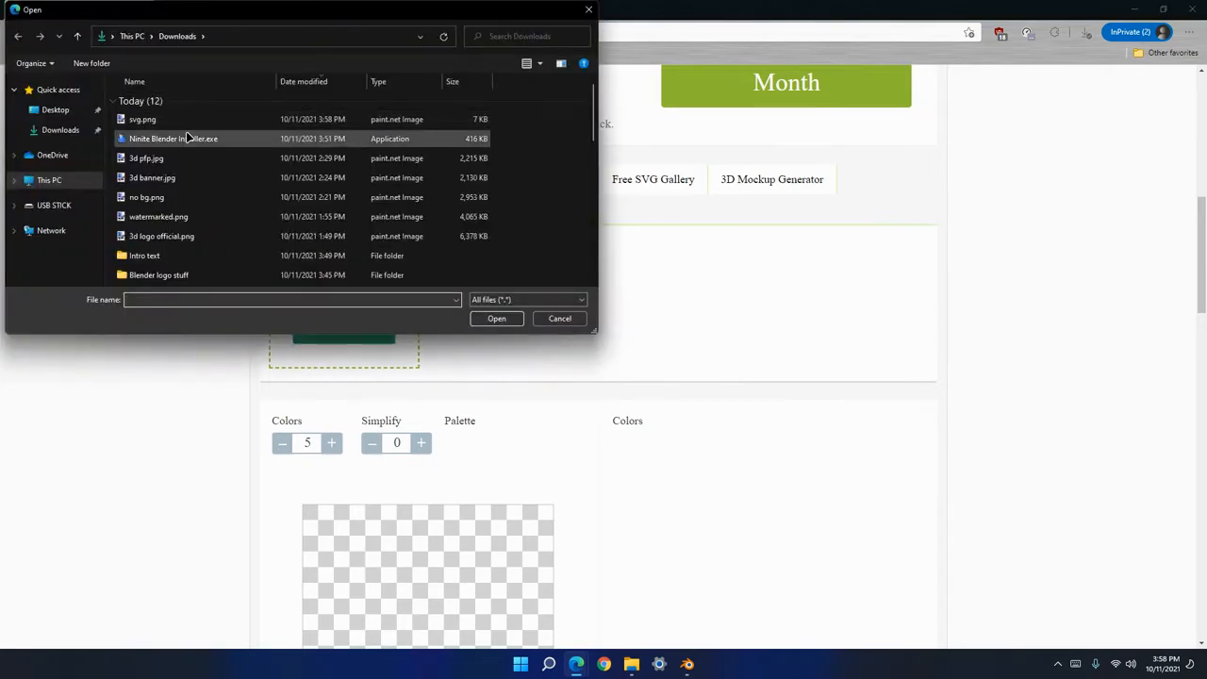
double_click(189, 120)
Generate the vector version of the ST monitor with 5 colors and Simplify 0, and download the SVG.
scroll(481, 344, "down", 3)
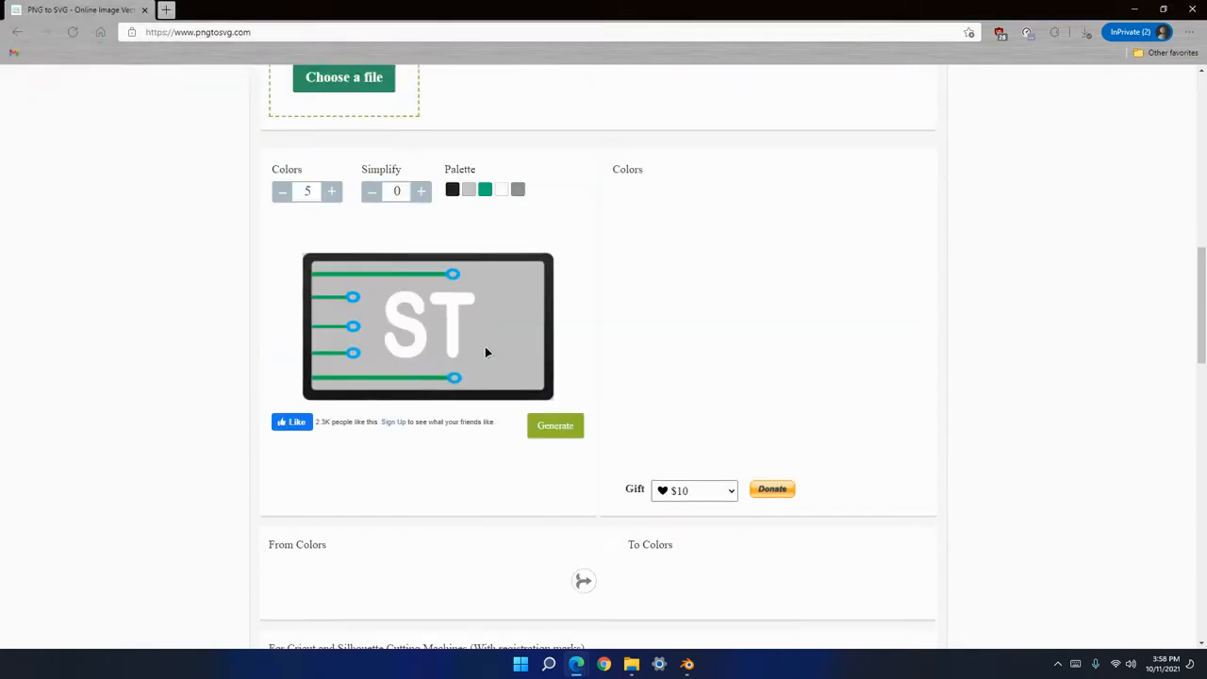
left_click(556, 416)
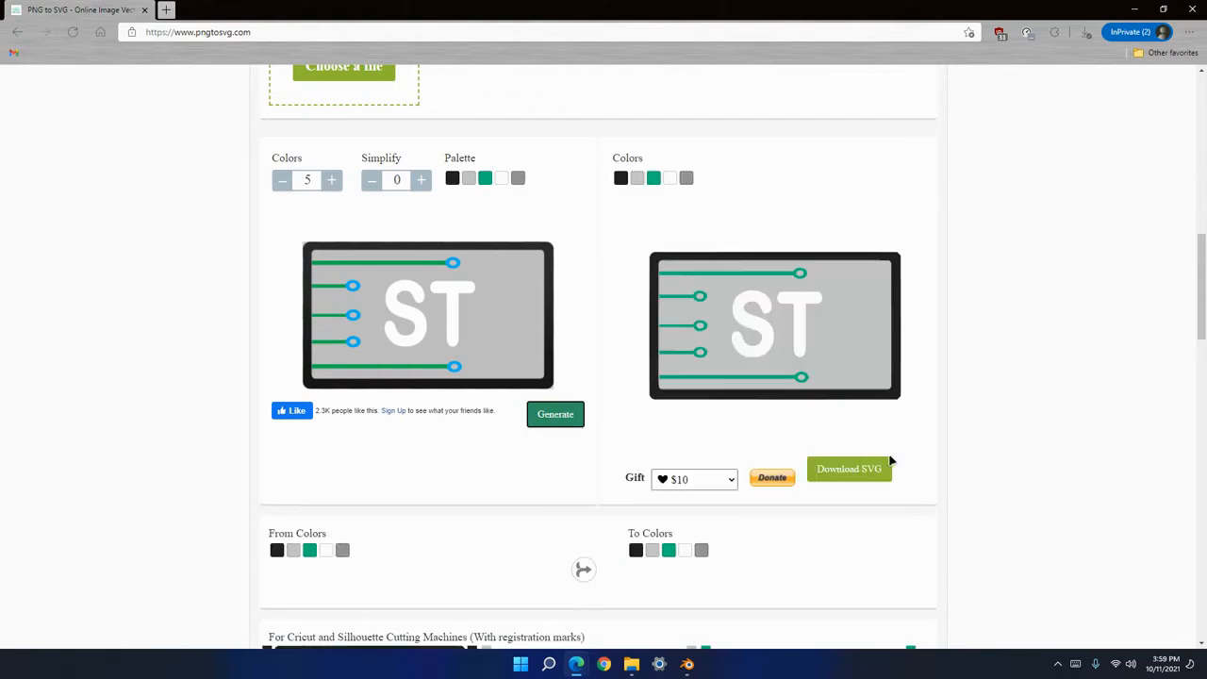
left_click(870, 477)
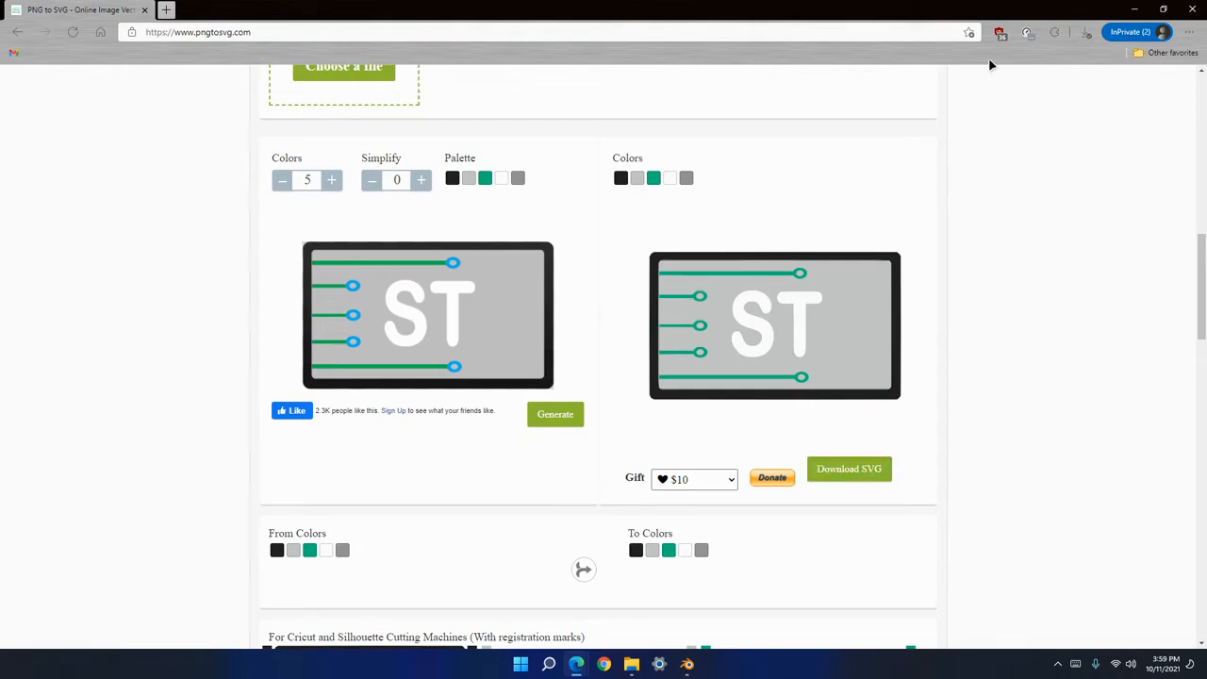
Open the downloaded image2vector.svg in the browser, examine its outlines up close and close it again.
left_click(1094, 33)
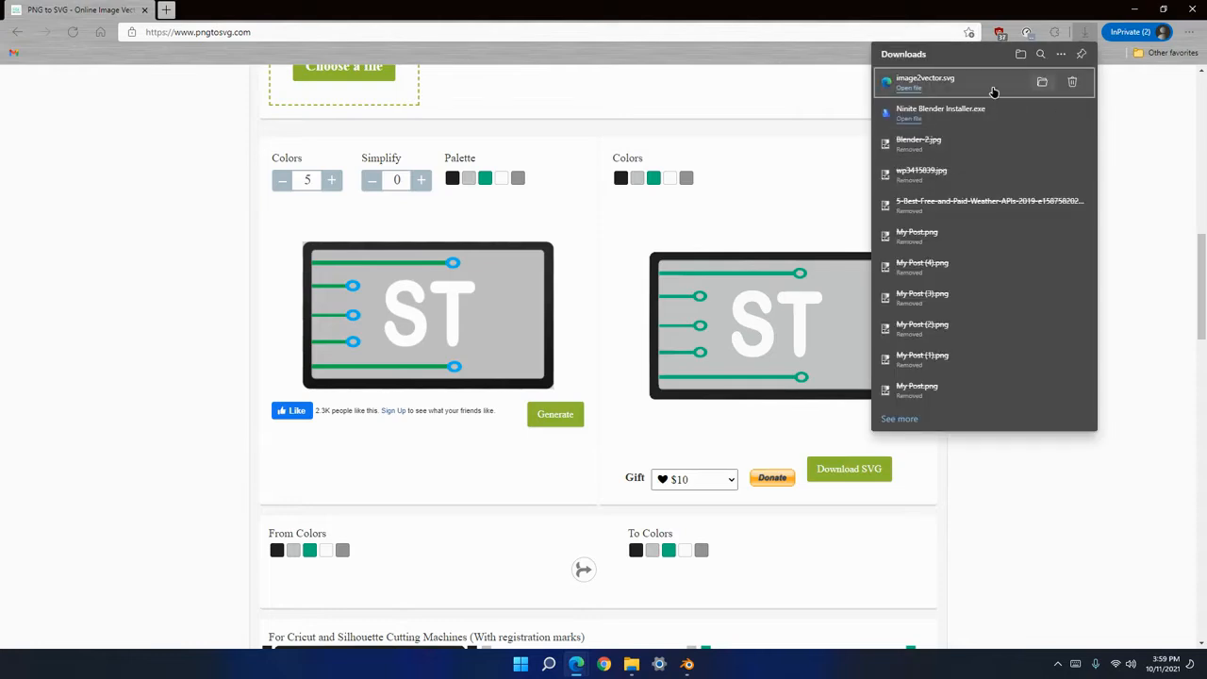
left_click(904, 87)
scroll(123, 158, "up", 9, "ctrl")
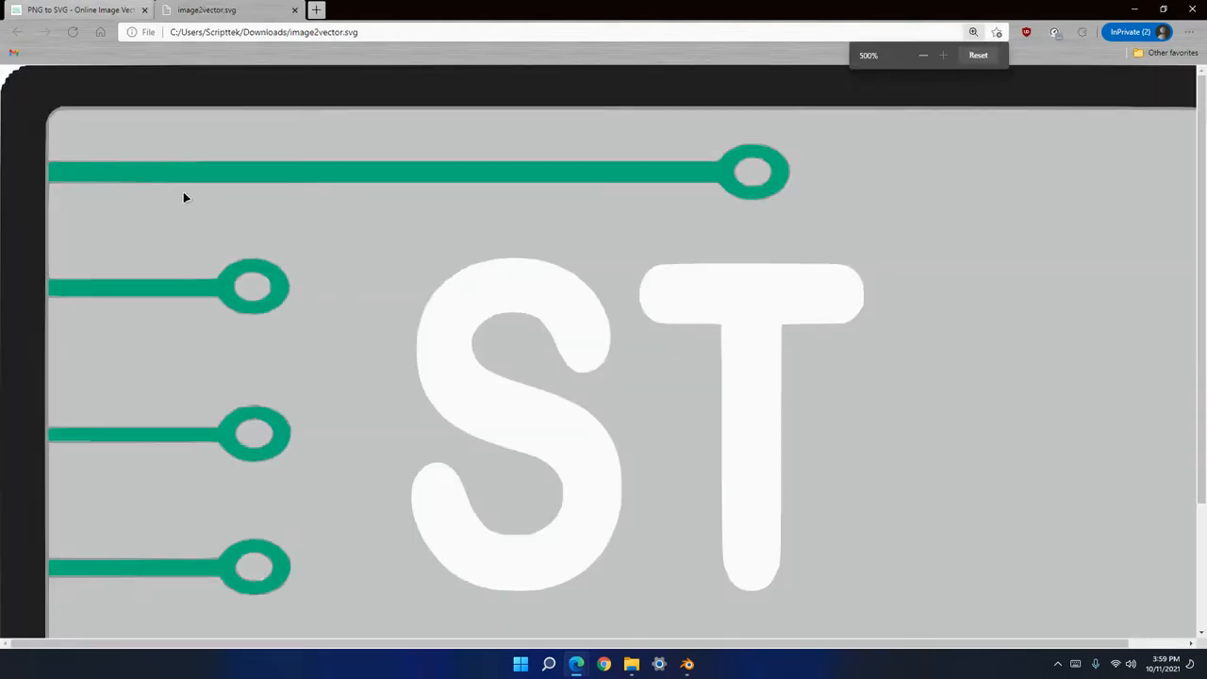
scroll(573, 223, "down", 4, "ctrl")
key("ctrl+w")
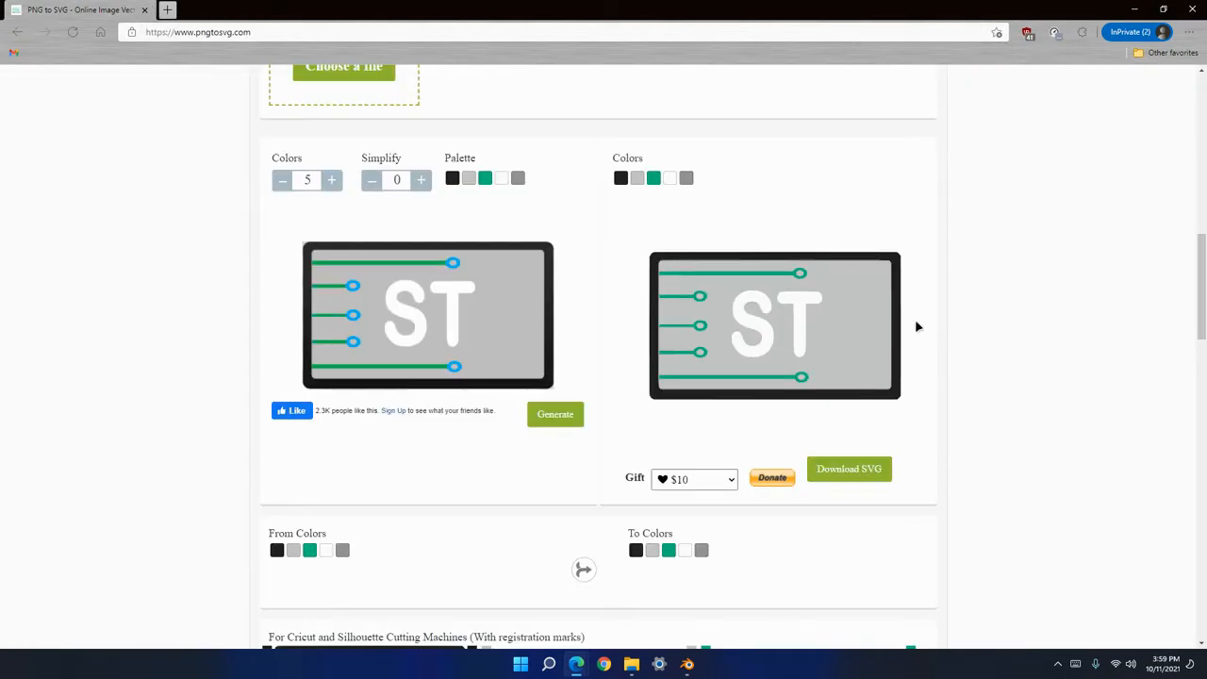
Switch to Blender and import image2vector.svg from the Downloads folder as Scalable Vector Graphics.
left_click(687, 666)
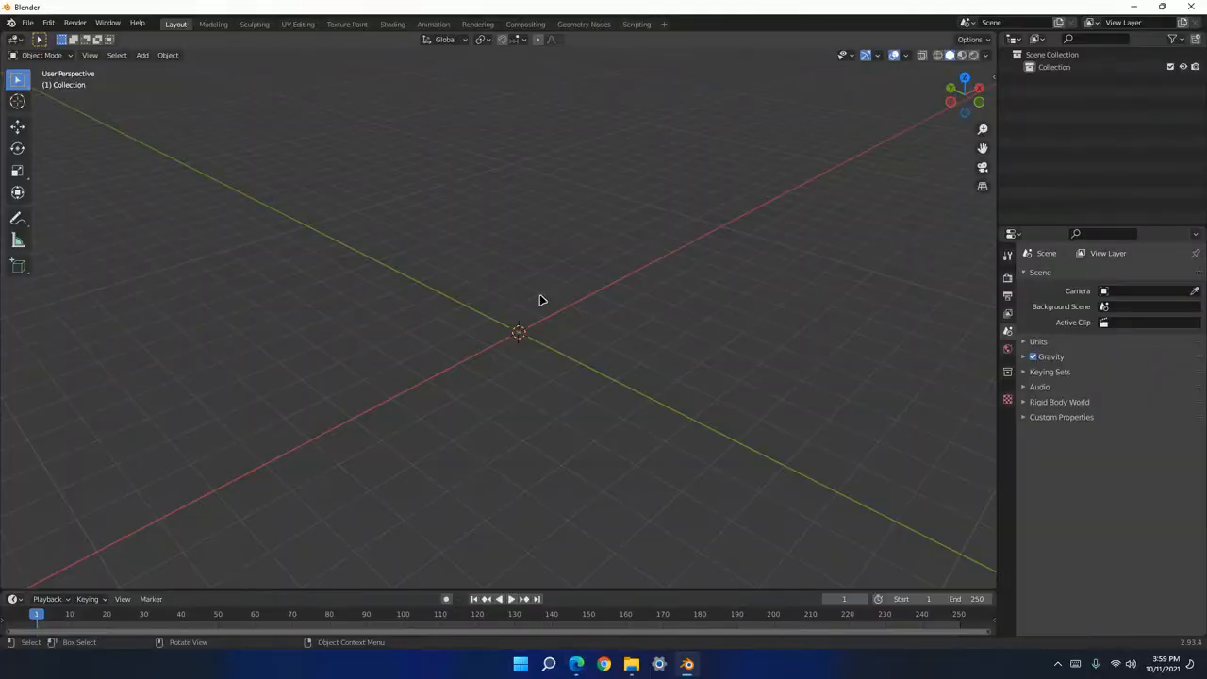
right_click(571, 329)
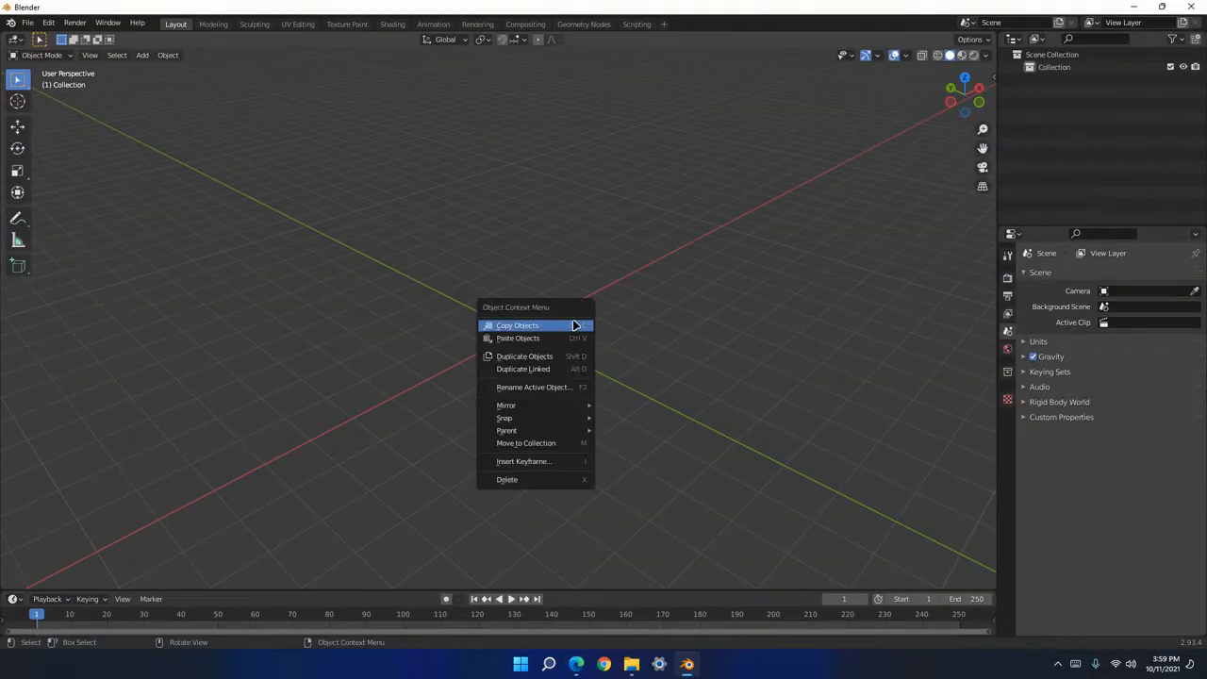
left_click(27, 22)
left_click(31, 25)
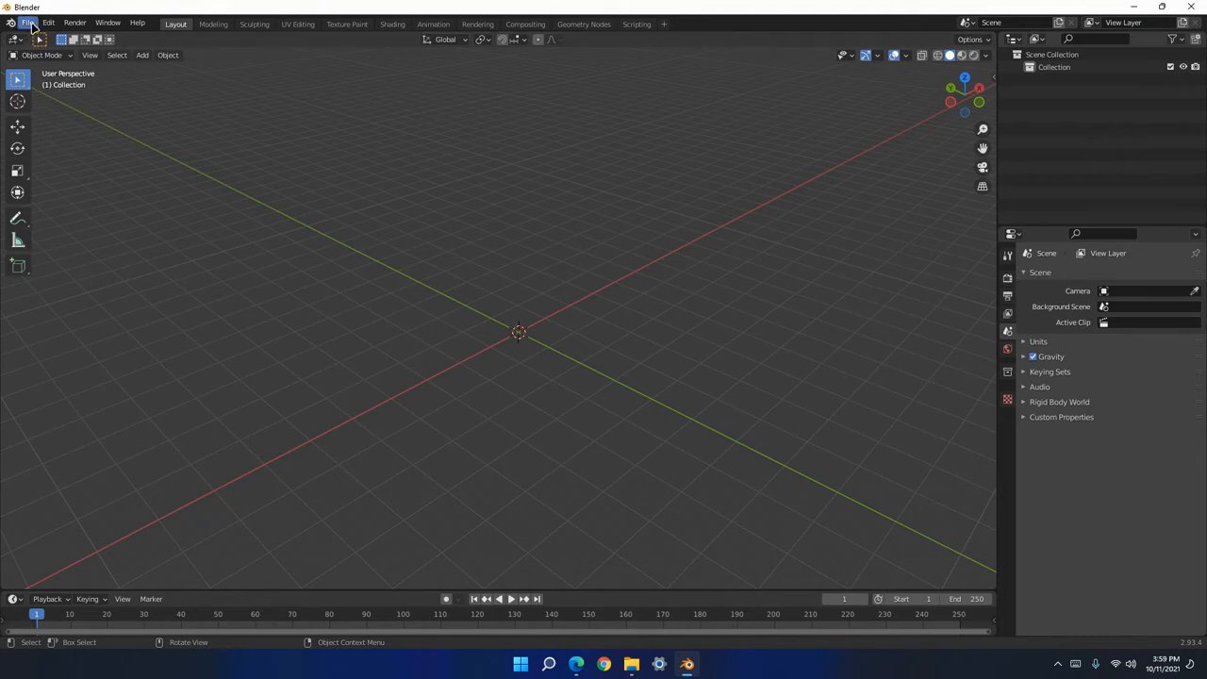
left_click(31, 26)
mouse_move(89, 193)
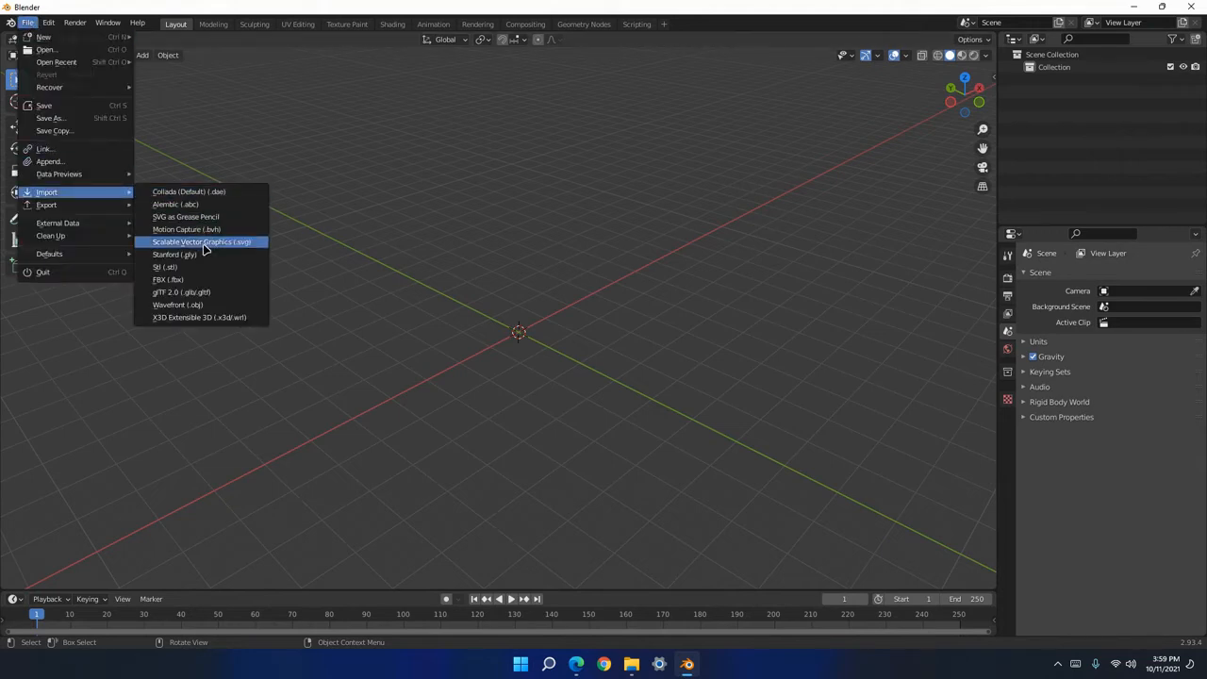
left_click(243, 242)
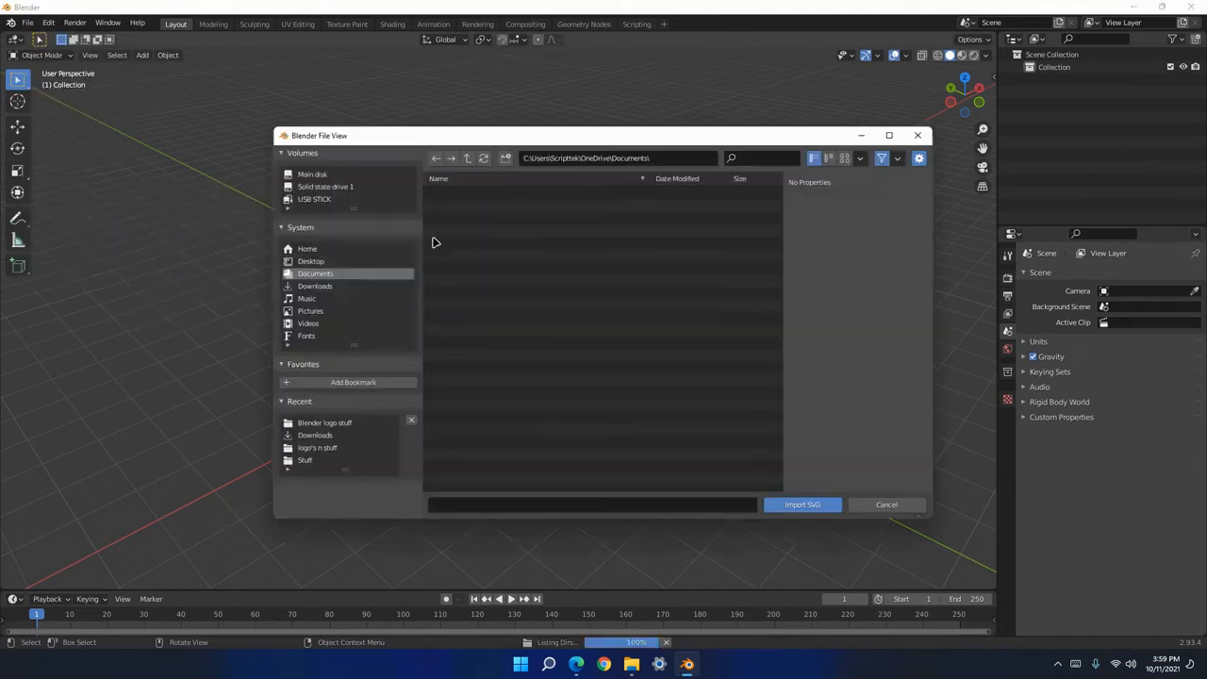
left_click(331, 292)
double_click(517, 432)
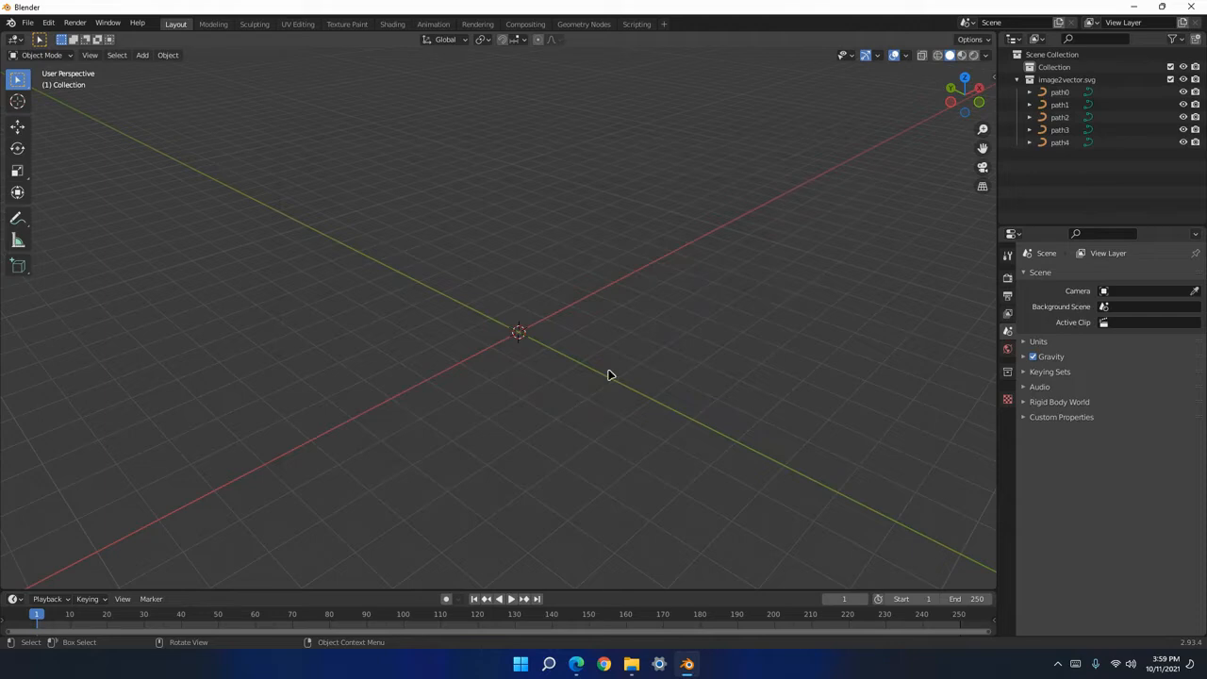
Select all imported paths, scale the ST monitor up in three passes and check the green circuit lines up close.
middle_click_drag(646, 341, 833, 406)
key("a")
key("s")
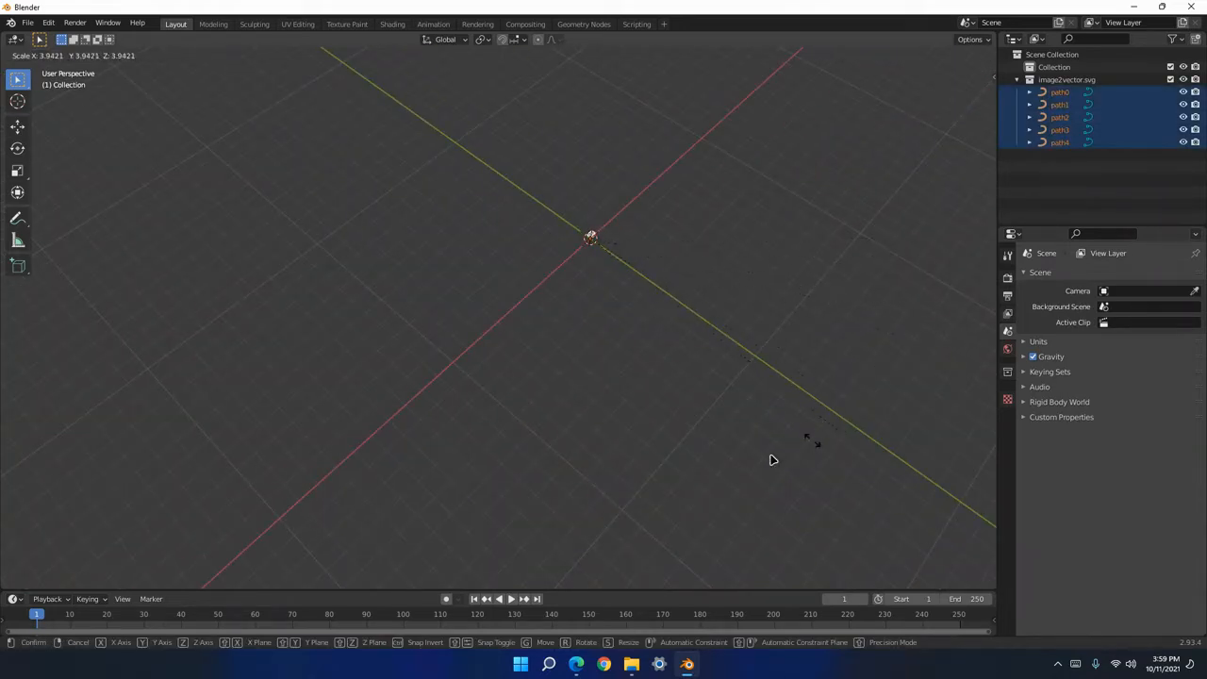
left_click(772, 459)
middle_click_drag(737, 289, 675, 417)
key("s")
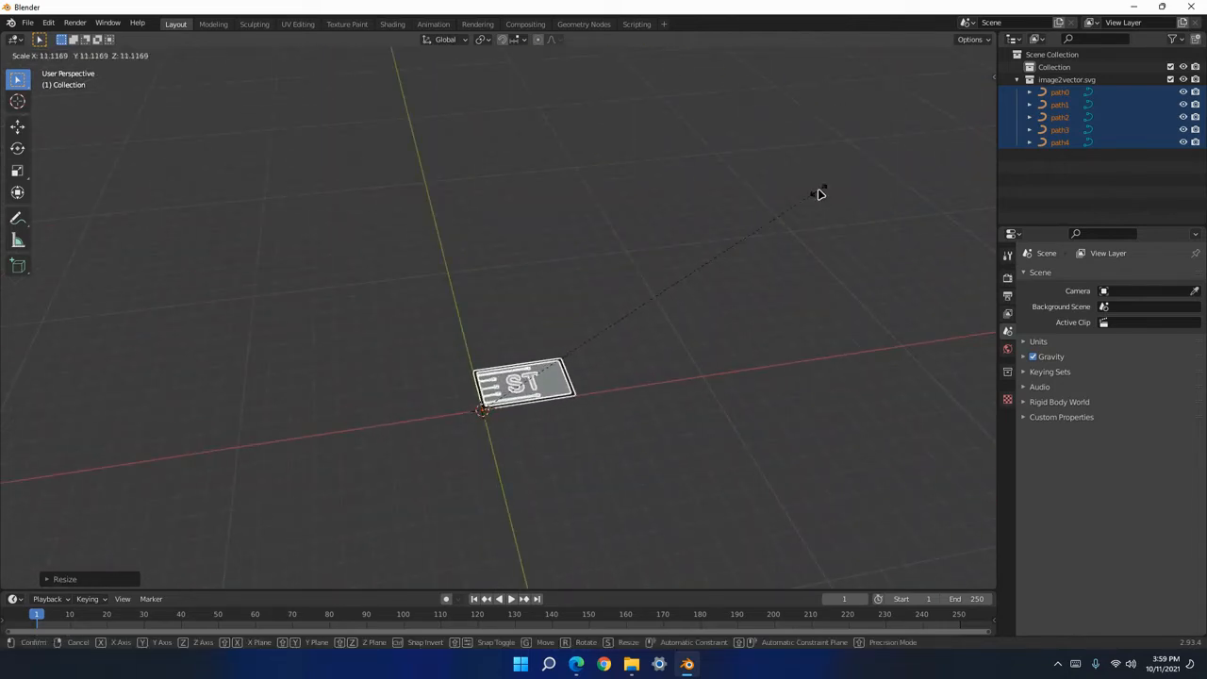
left_click(802, 217)
middle_click_drag(695, 356, 555, 380)
key("s")
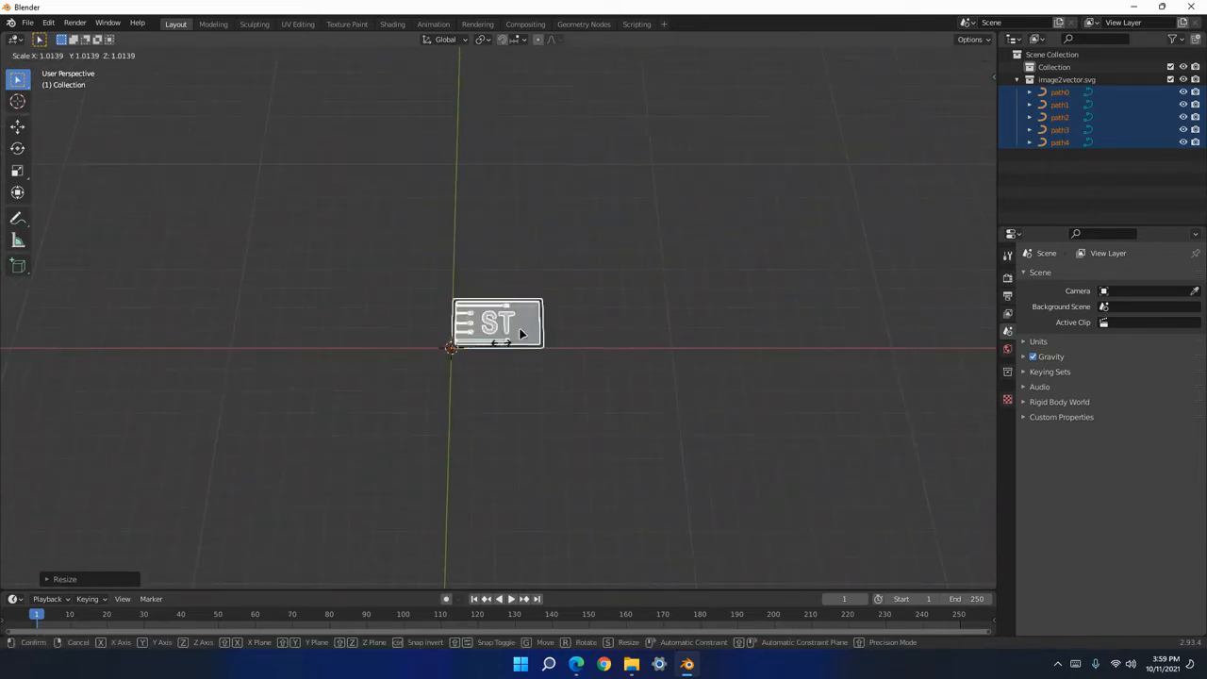
left_click(765, 214)
middle_click_drag(674, 332, 644, 368, "shift")
scroll(603, 363, "up", 8)
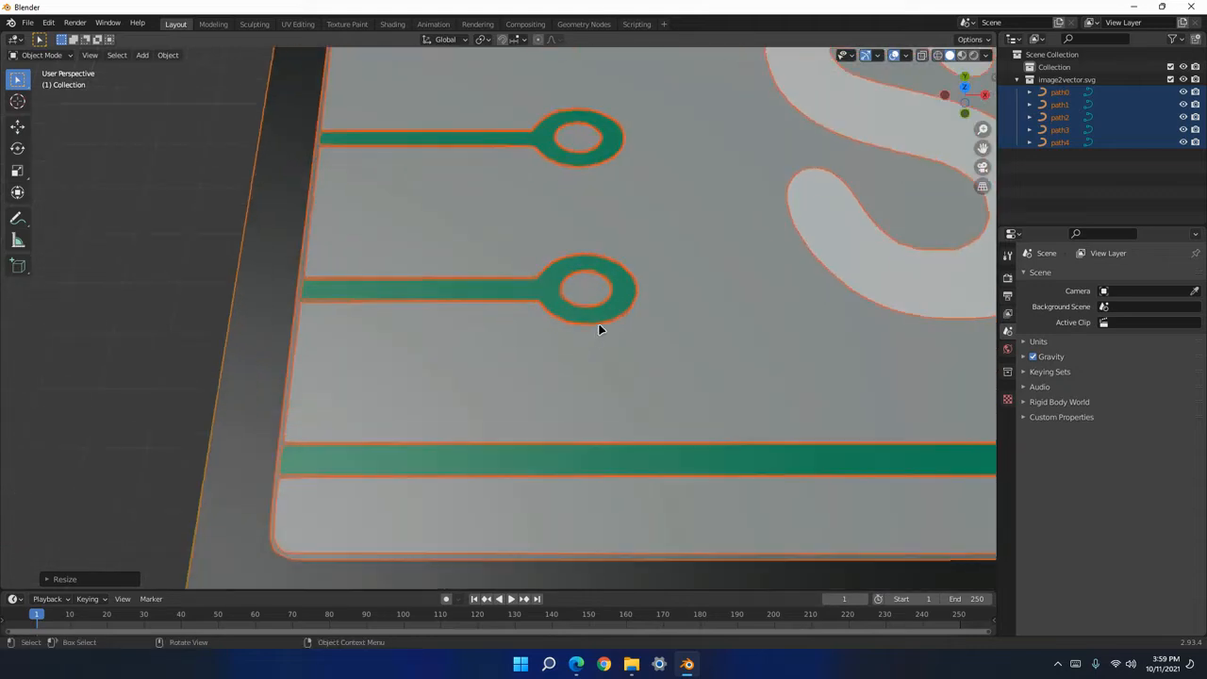
left_click(559, 302)
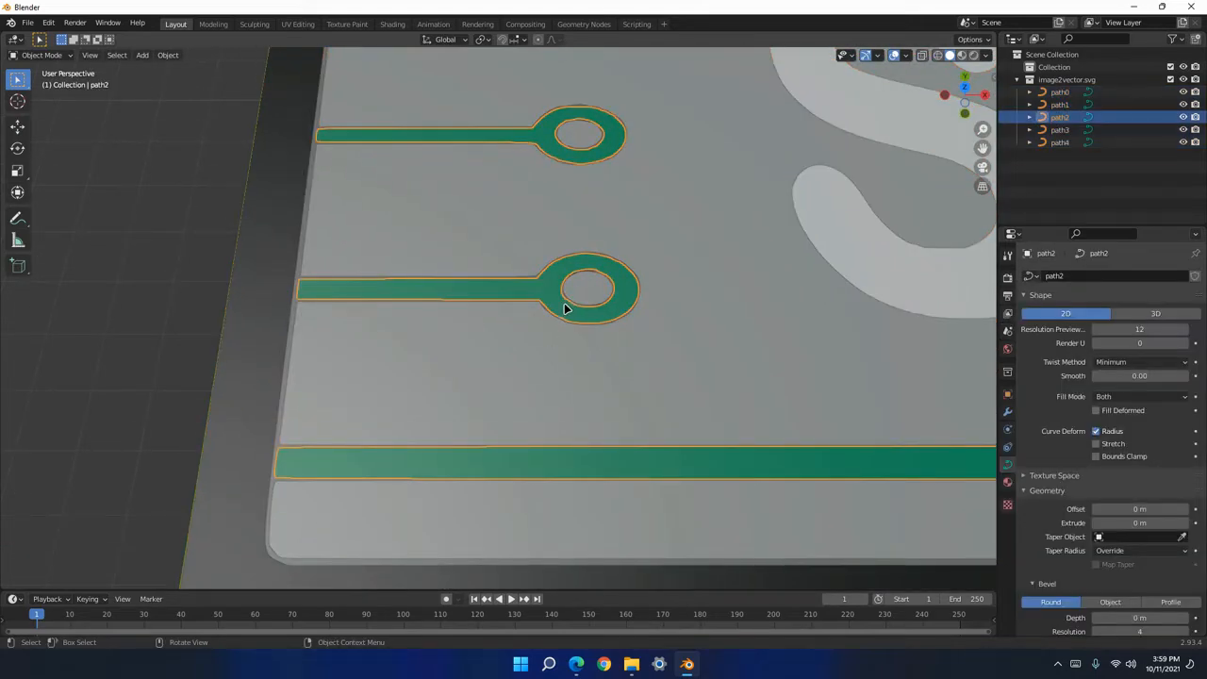
left_click(185, 328)
Delete svg.png, Ninite Blender Installer.exe and image2vector.svg from the Downloads folder in File Explorer and close the window.
left_click(632, 664)
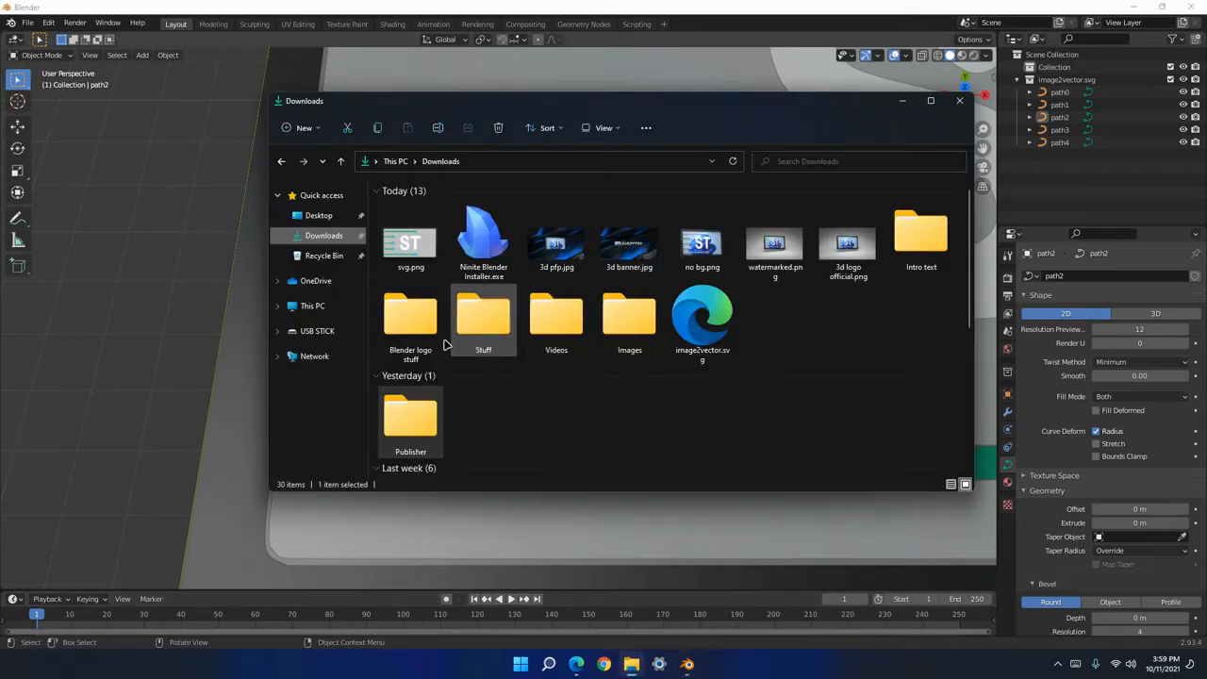
left_click(782, 313)
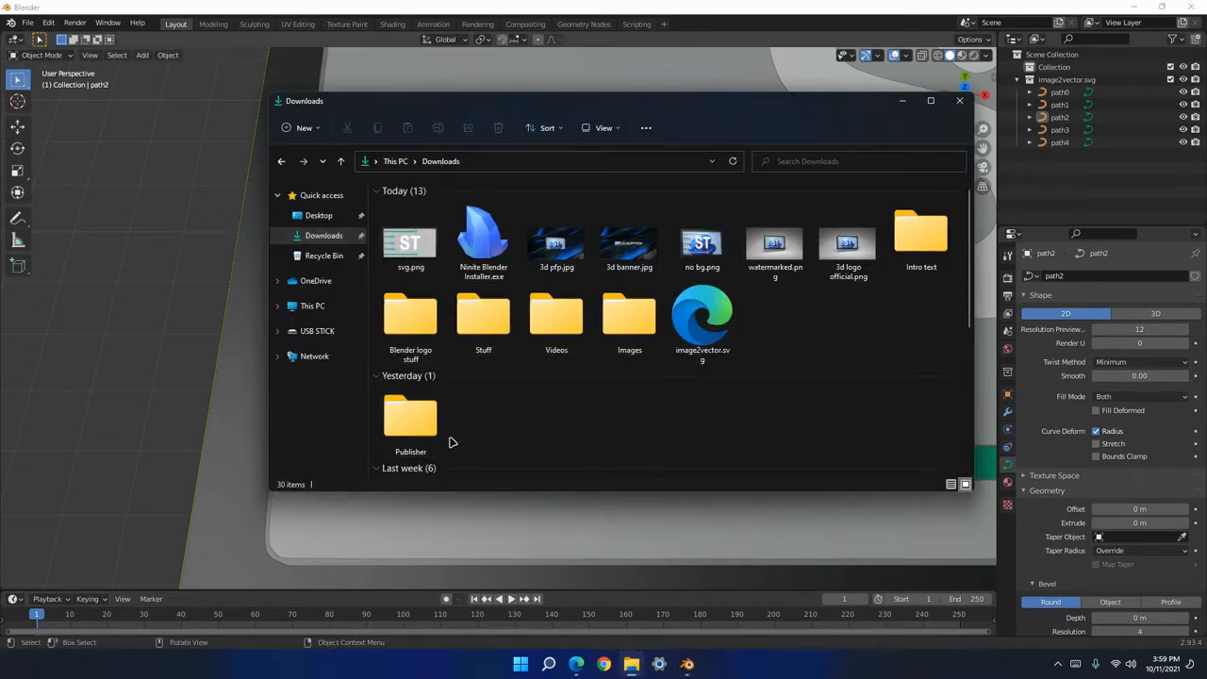
left_click(415, 245)
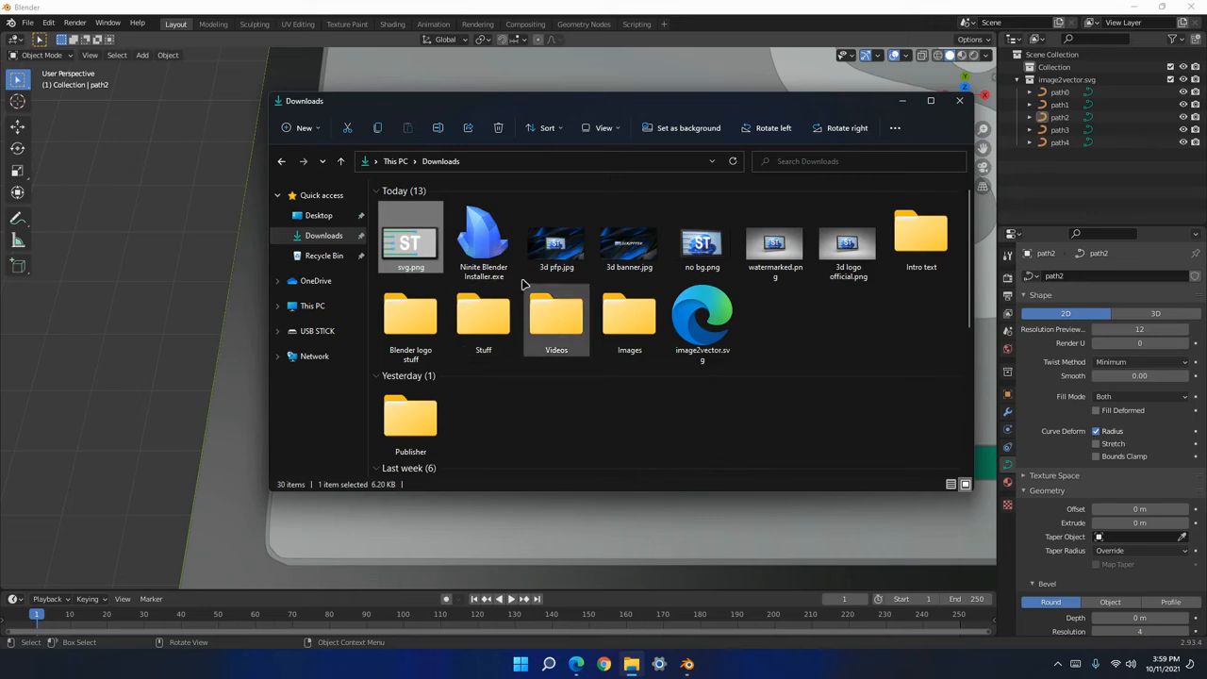
left_click(484, 243, "ctrl")
left_click(710, 318, "ctrl")
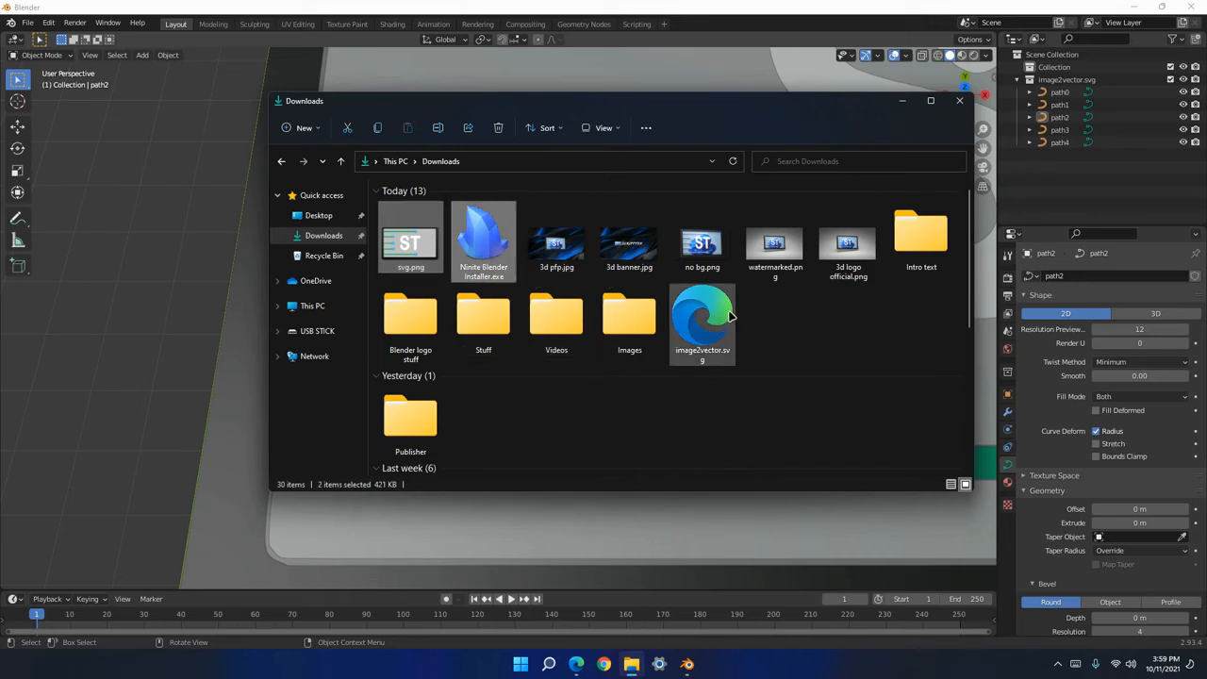
key("Delete")
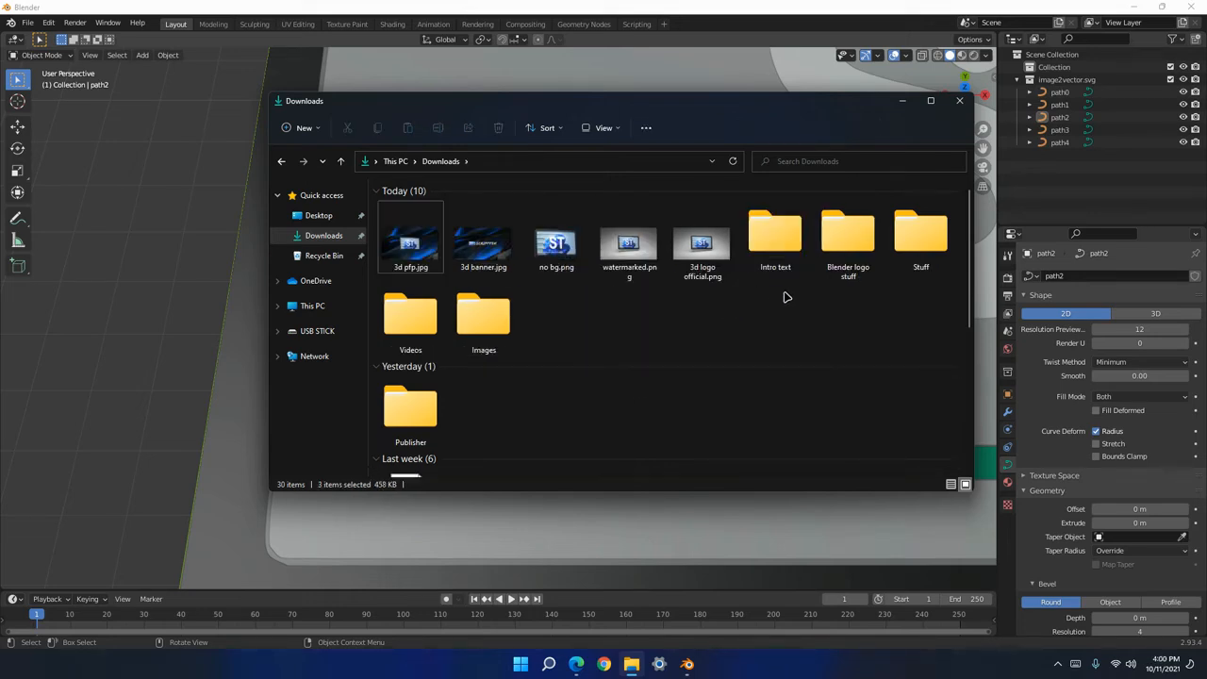
left_click(960, 100)
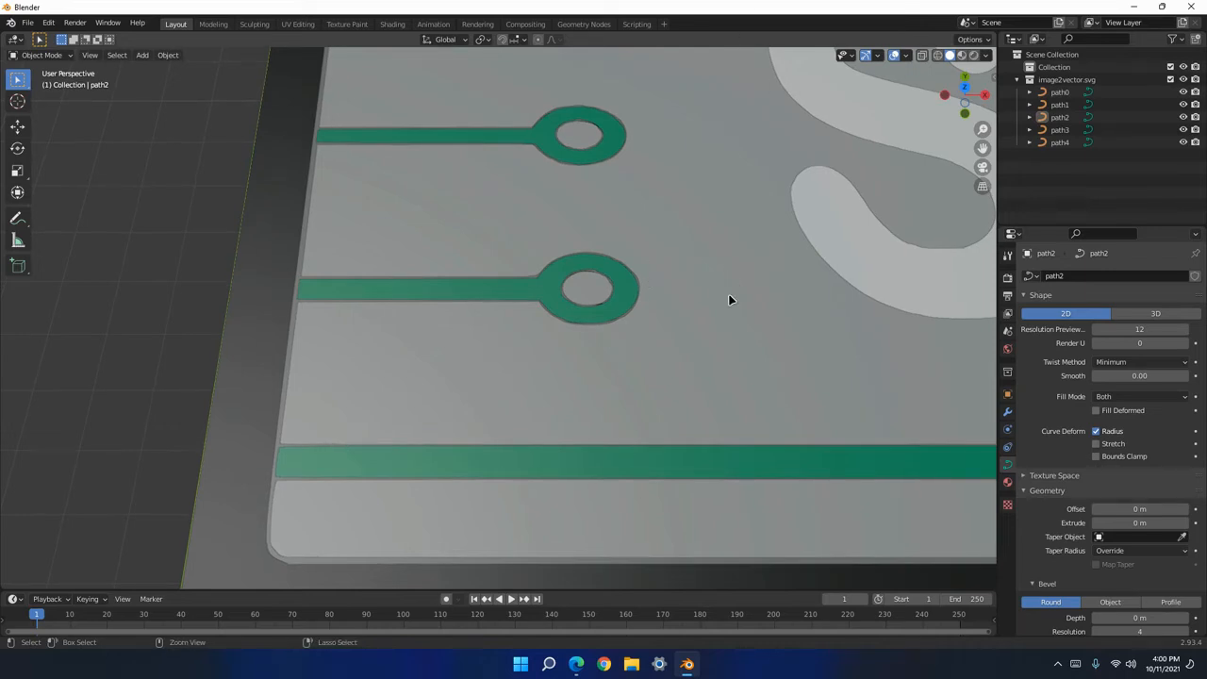
Delete all imported paths of the ST monitor logo from the scene.
scroll(690, 330, "down", 10)
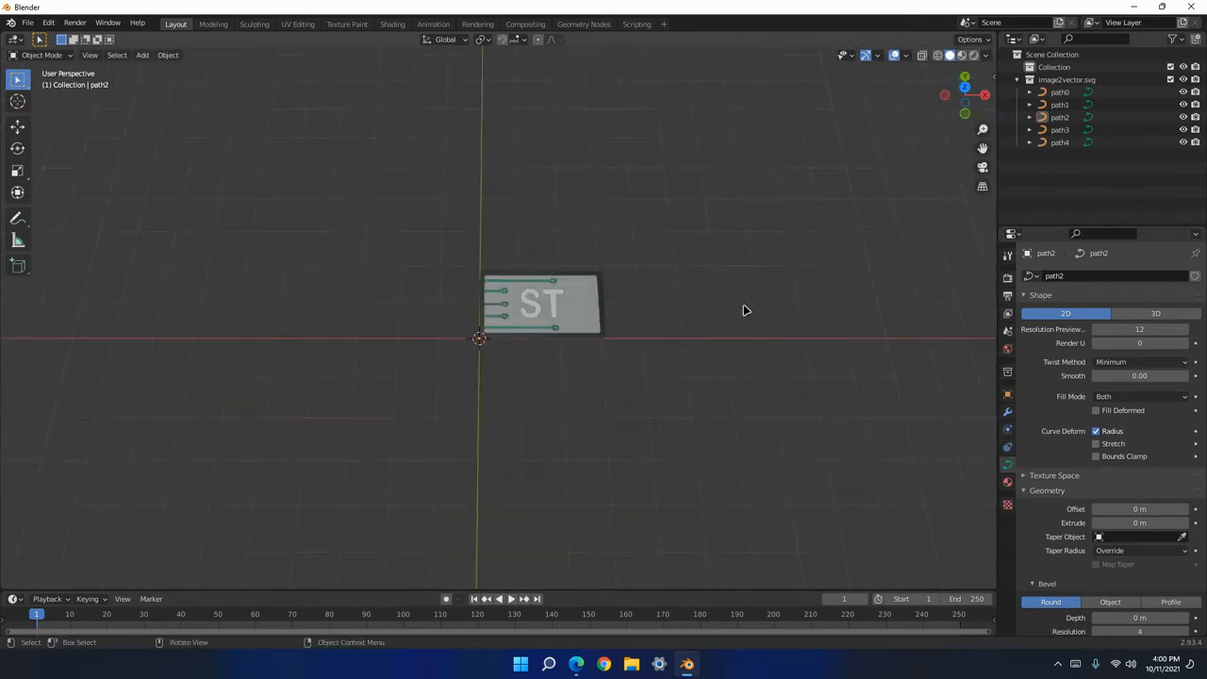
scroll(744, 307, "up", 4)
left_click_drag(839, 189, 633, 316)
key("Delete")
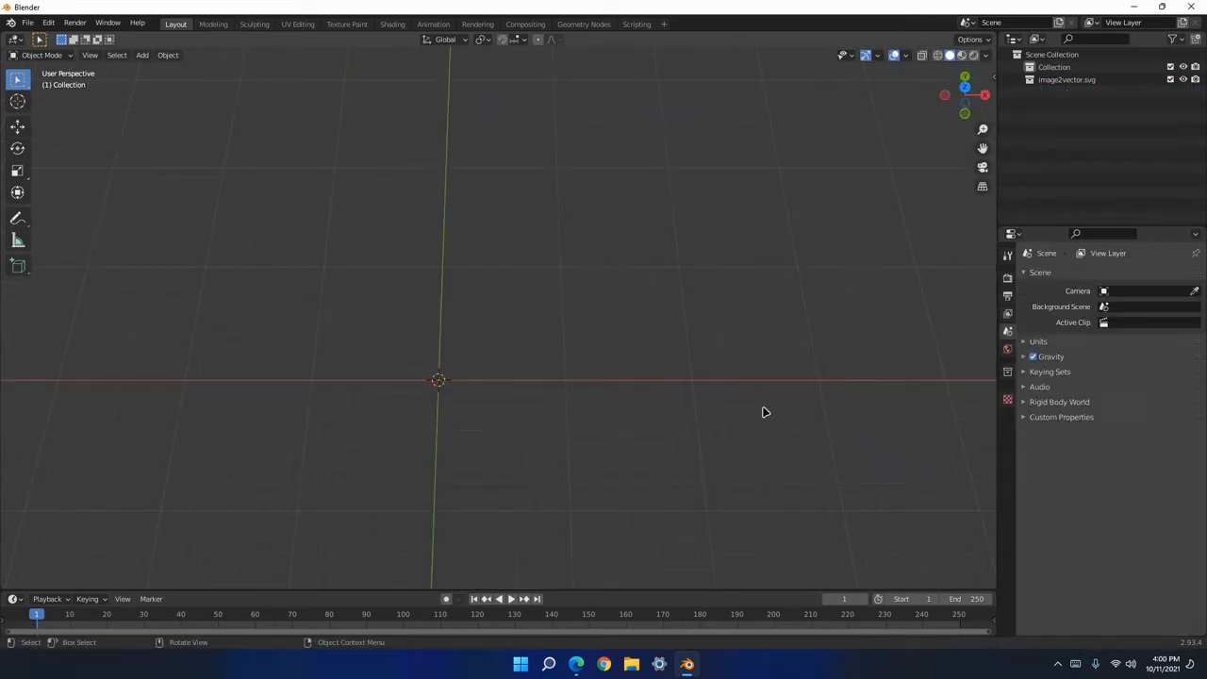
Import image2vector (1).svg from the Blender logo stuff folder as Scalable Vector Graphics.
left_click(632, 664)
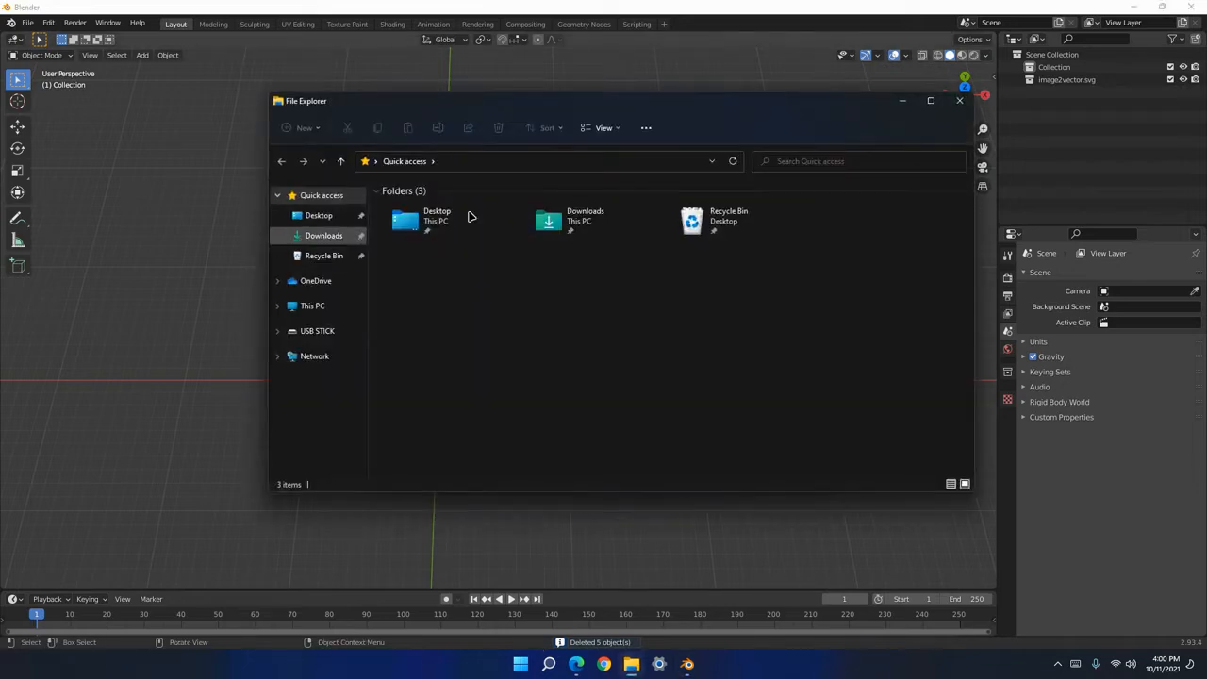
left_click(957, 99)
left_click(27, 22)
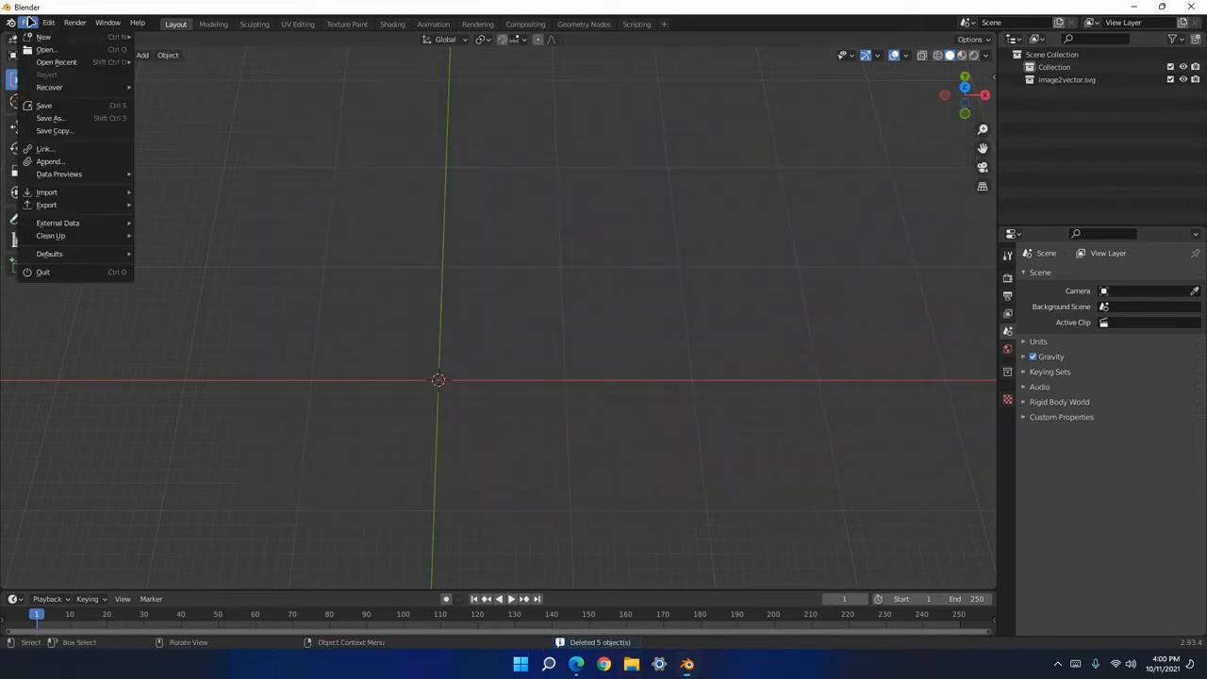
mouse_move(102, 193)
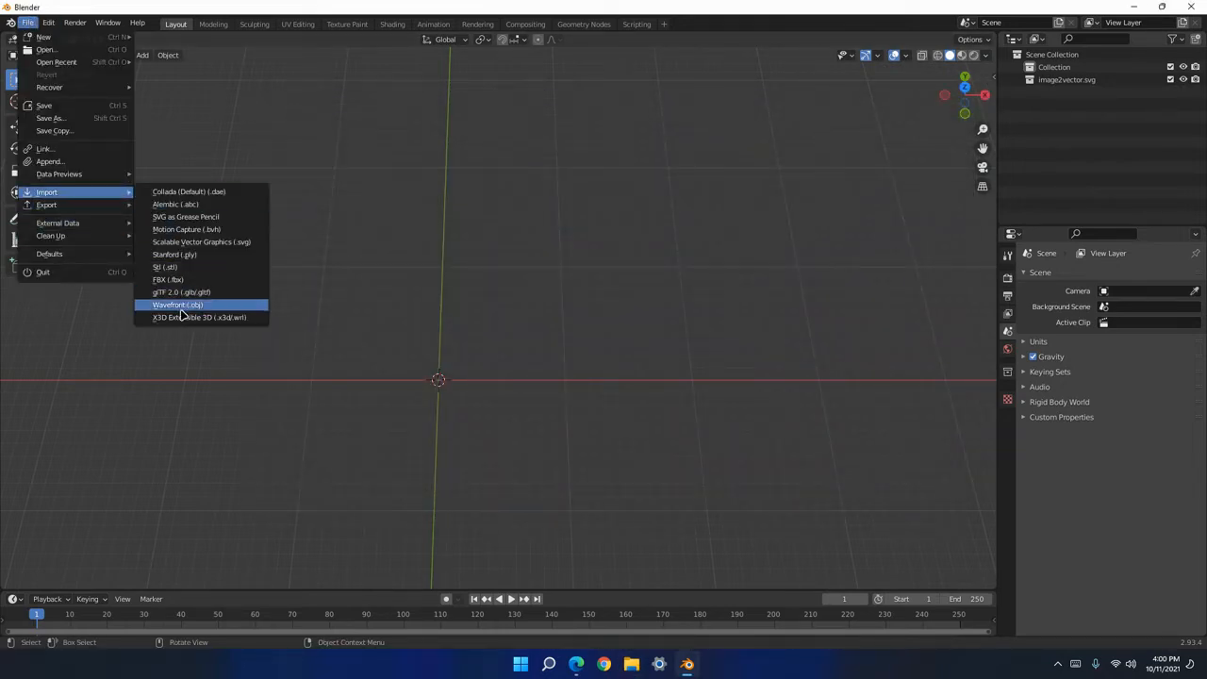
left_click(201, 242)
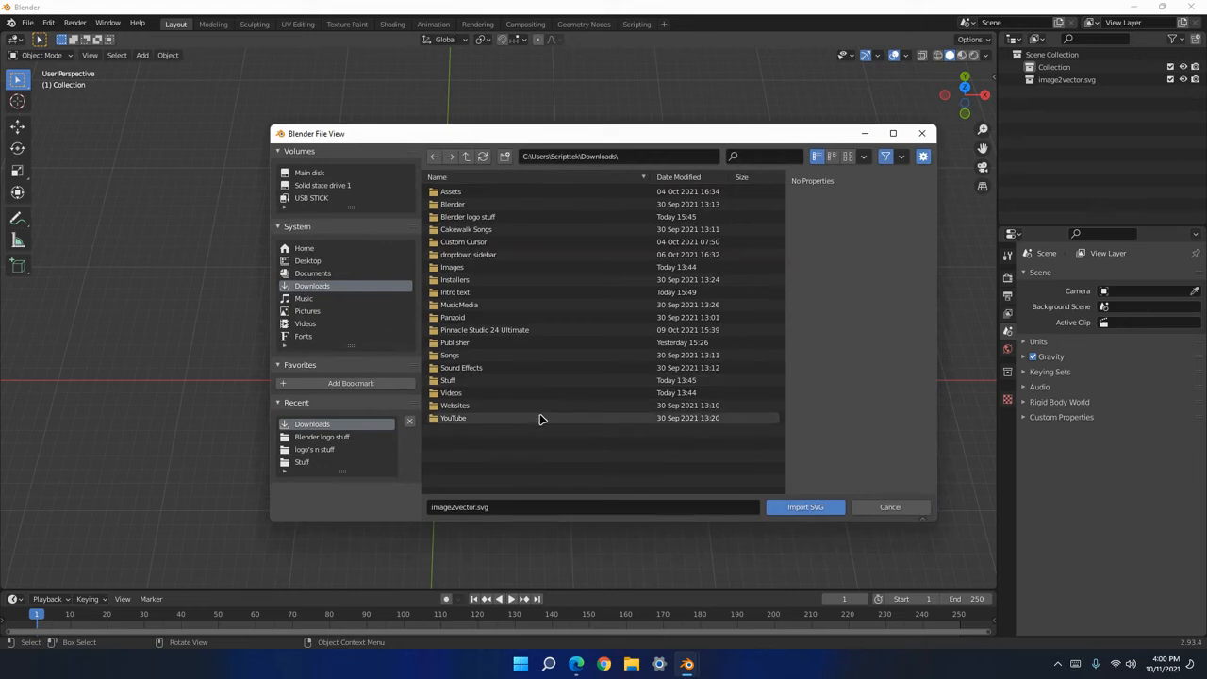
left_click(495, 223)
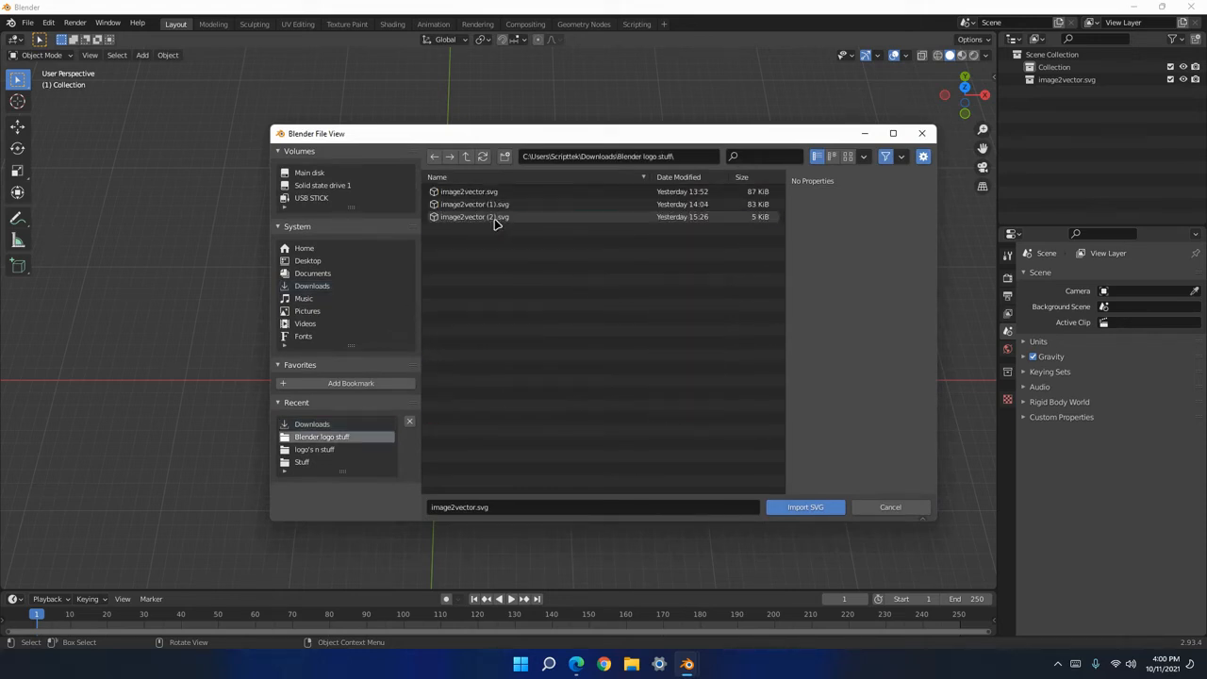
double_click(501, 217)
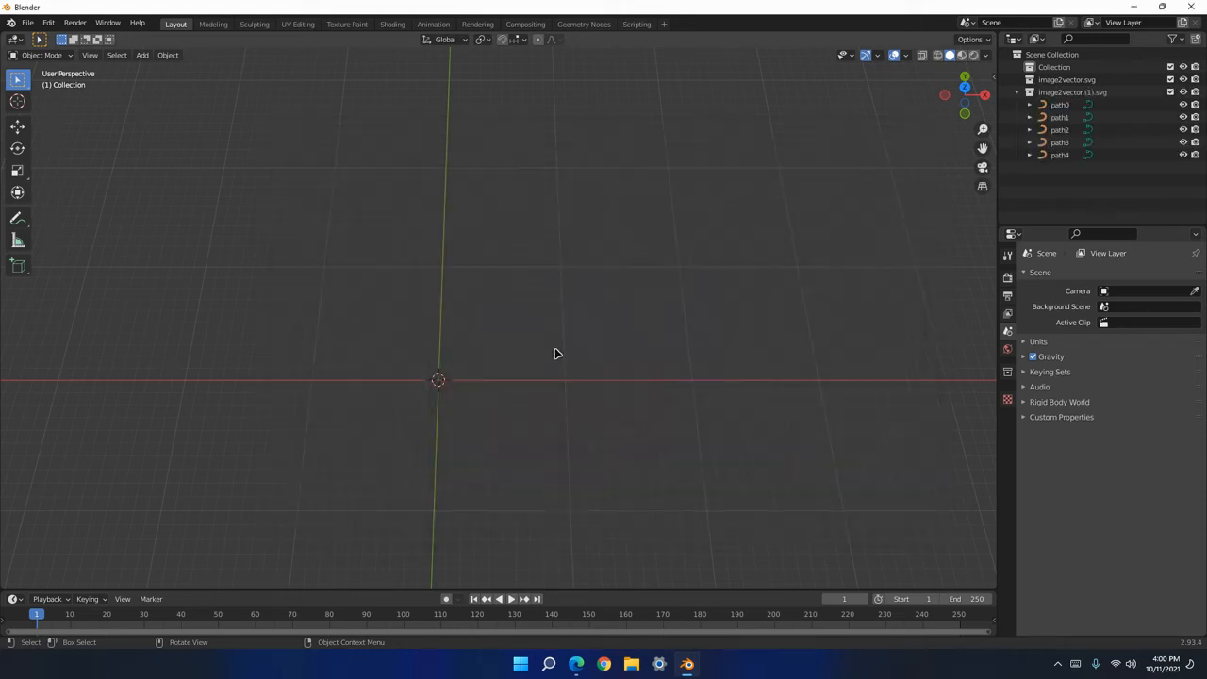
Select all imported paths and scale the ST monitor up in several passes.
scroll(473, 393, "down", 3)
key("a")
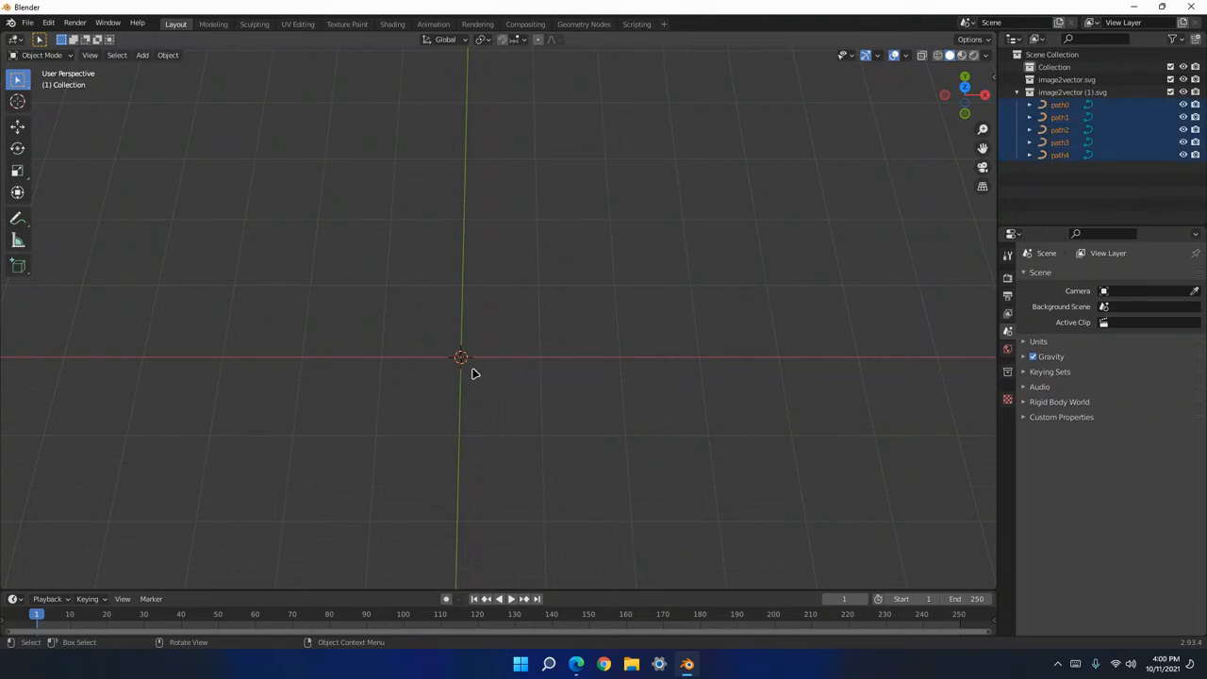
key("s")
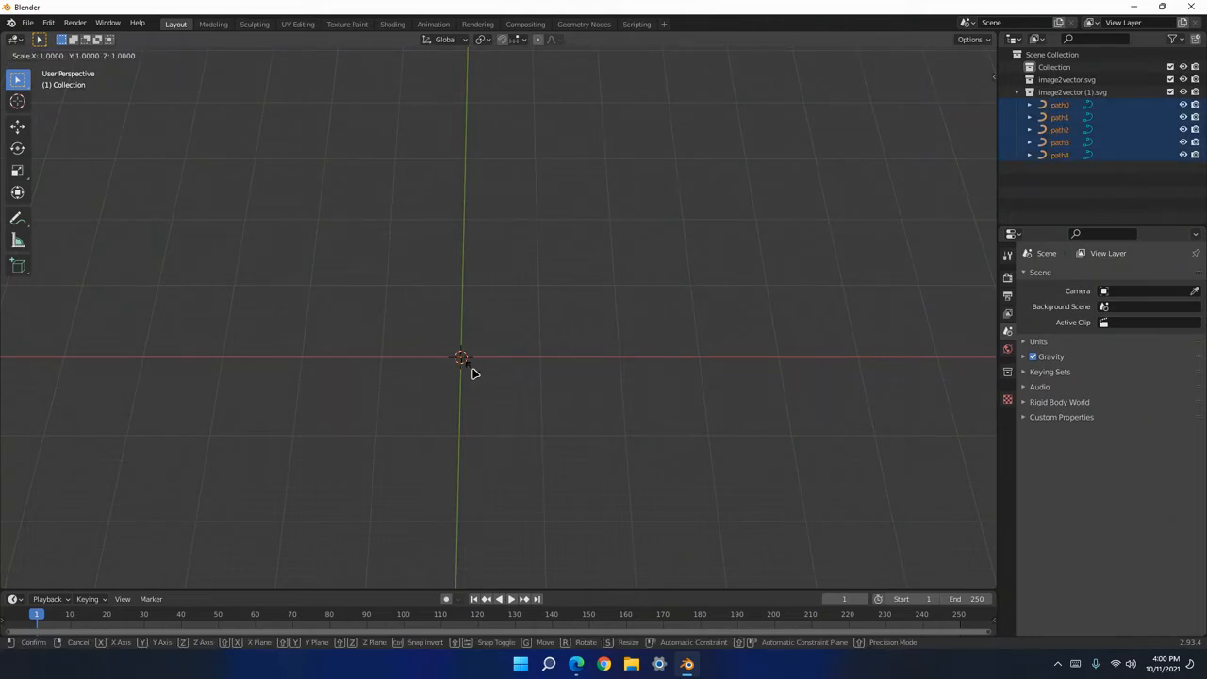
left_click(958, 485)
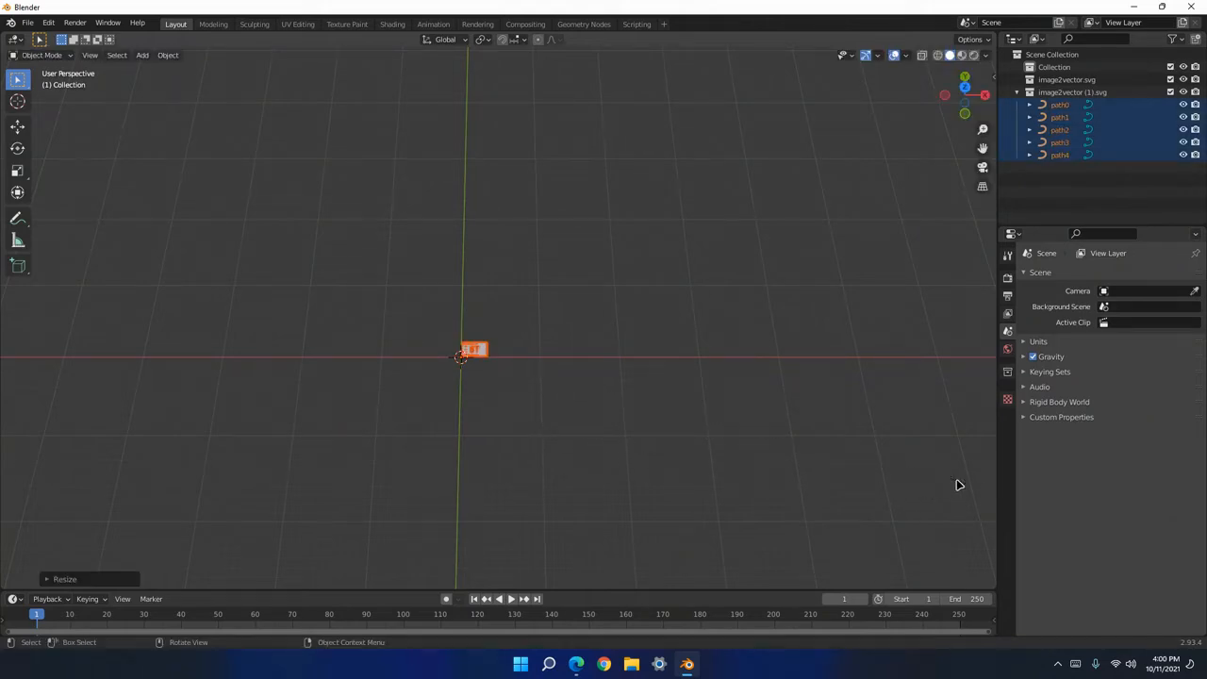
key("s")
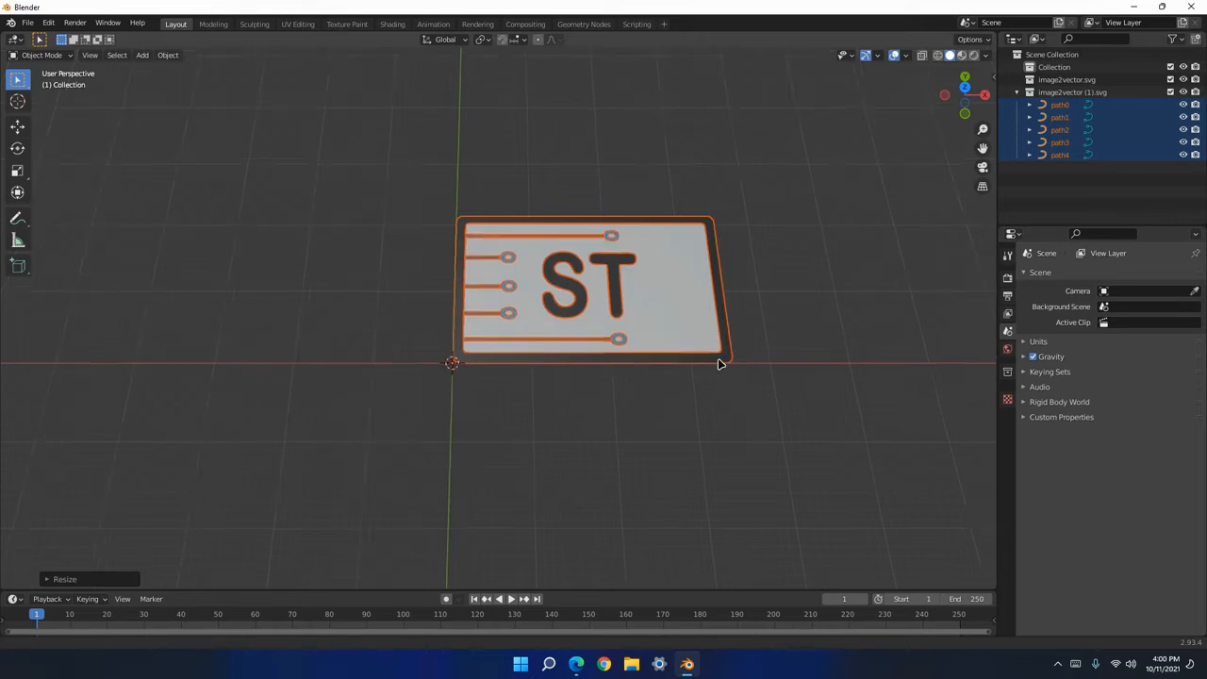
middle_click_drag(723, 362, 526, 416, "shift")
key("s")
left_click(757, 349)
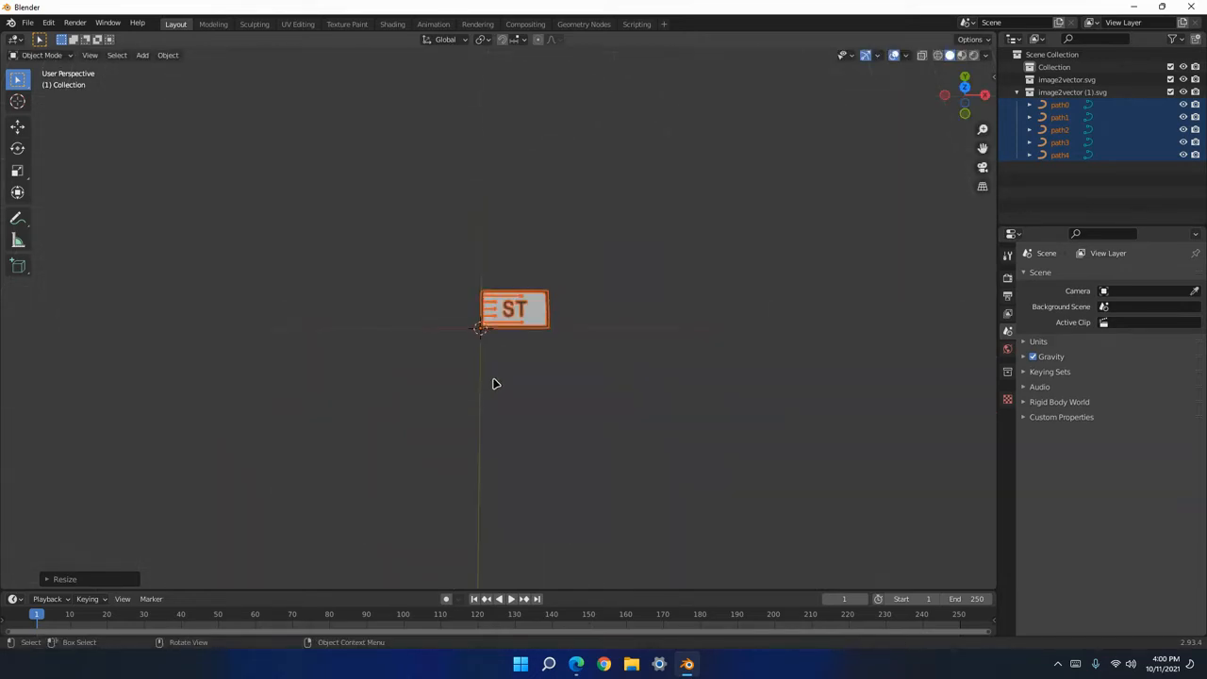
key("s")
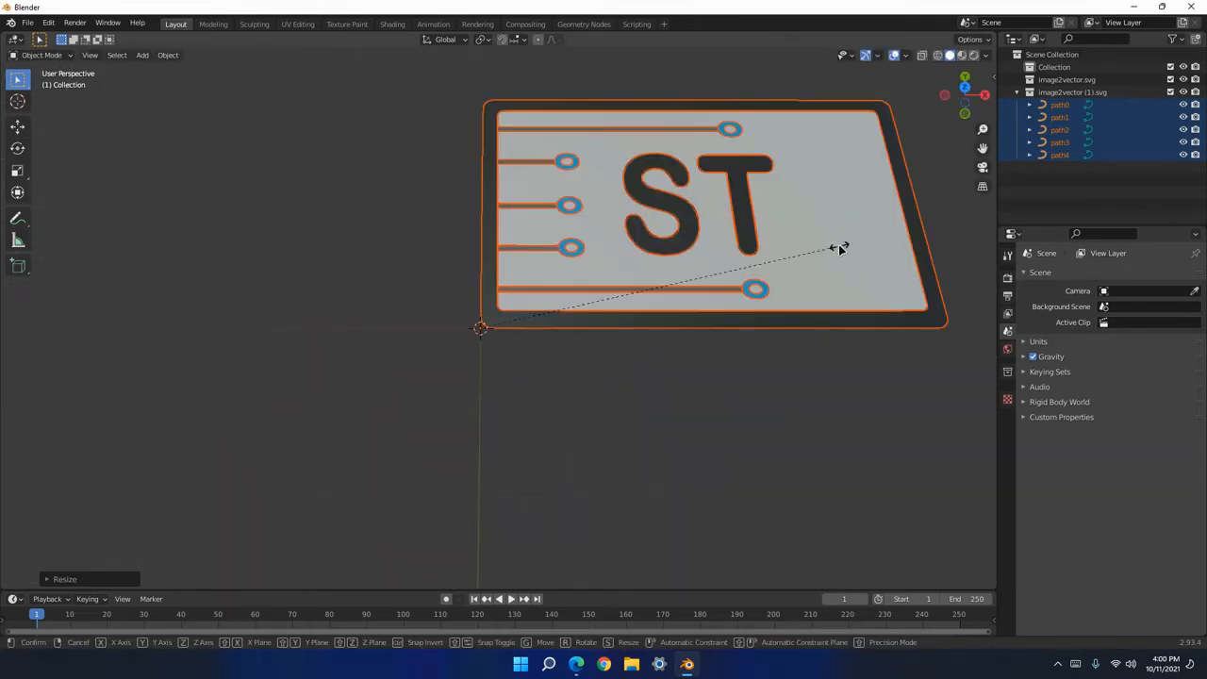
left_click(609, 327)
Examine the monitor's circuit lines, blue rings and ST lettering up close, including the path1 outline.
scroll(614, 328, "up", 7)
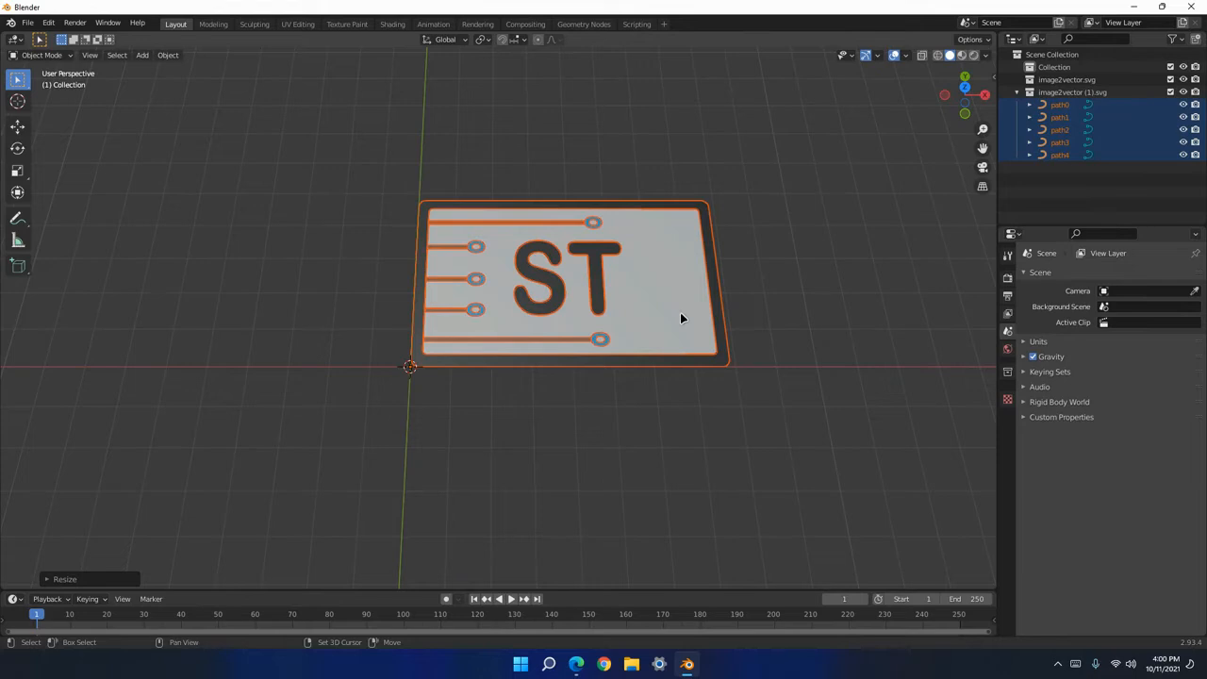
scroll(578, 337, "up", 6)
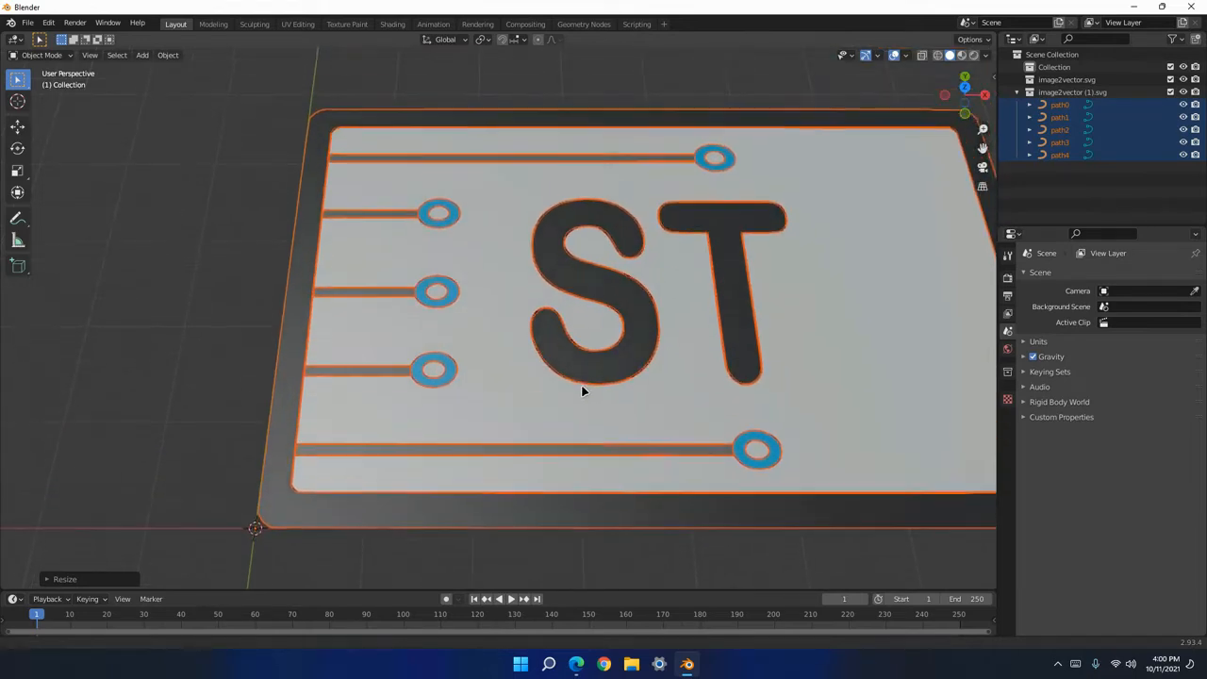
left_click(186, 371)
left_click(354, 368)
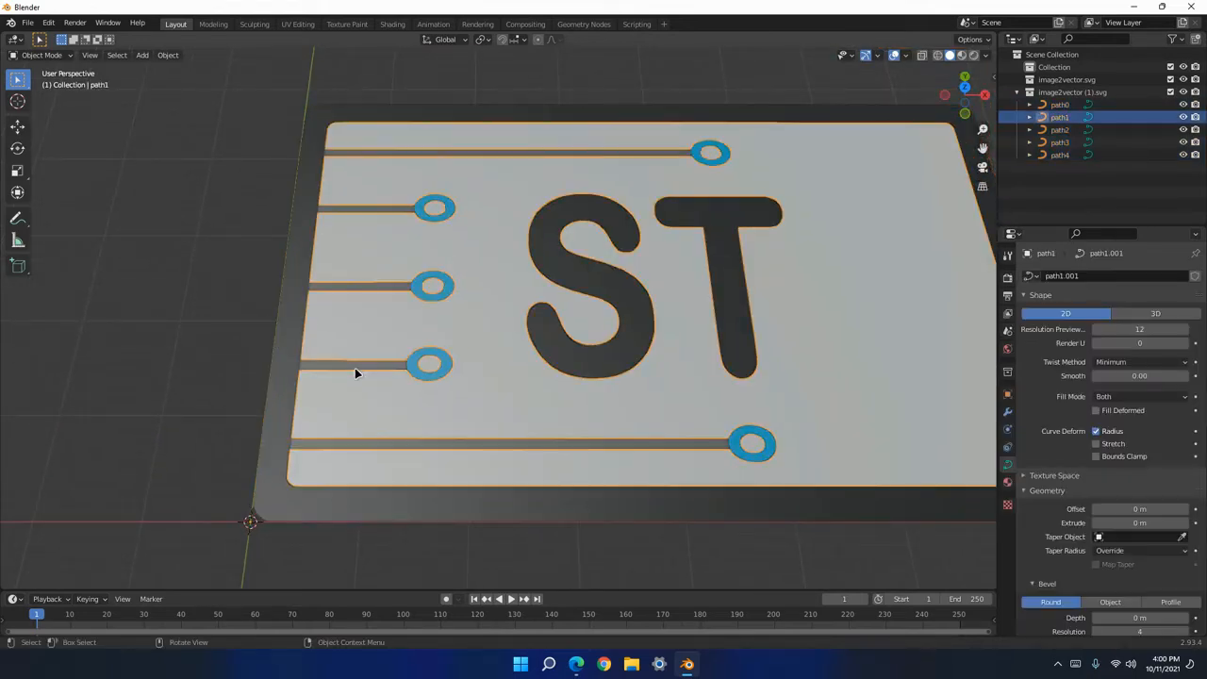
scroll(354, 368, "up", 5)
scroll(355, 373, "down", 6)
scroll(356, 372, "up", 3)
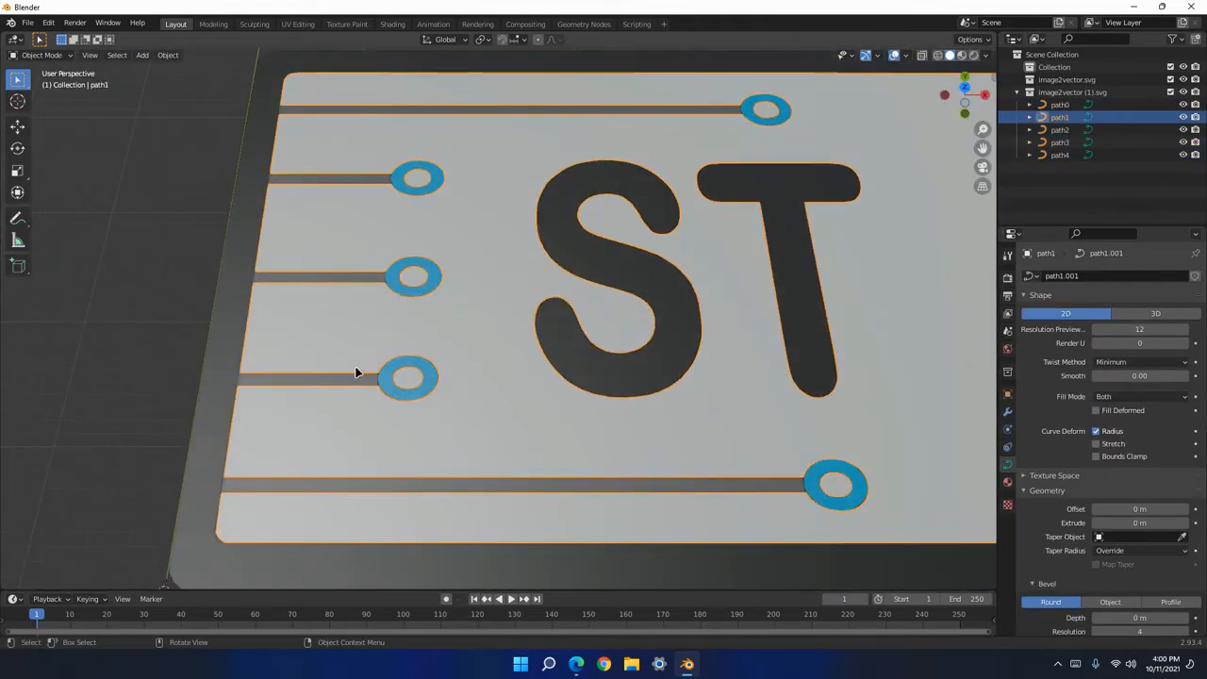
middle_click_drag(412, 410, 520, 476, "shift")
left_click(294, 325)
middle_click_drag(542, 326, 555, 298)
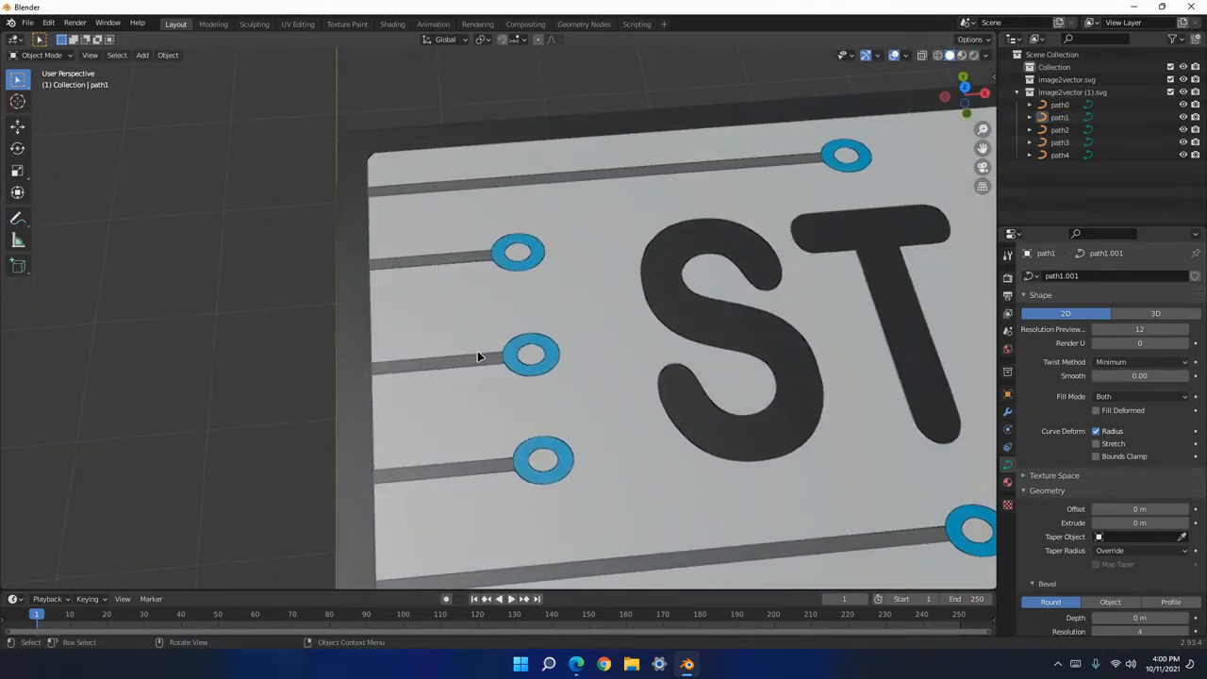
scroll(459, 345, "up", 3)
scroll(456, 343, "down", 6)
scroll(471, 386, "down", 5)
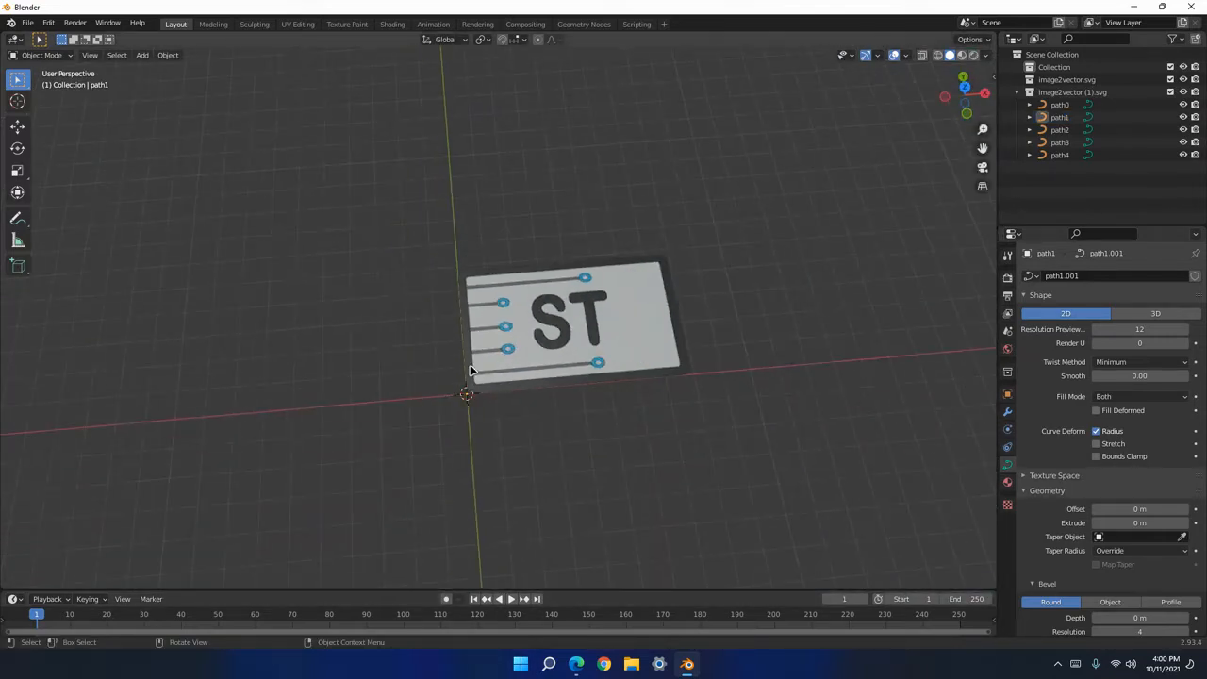
Delete all current logo paths and import image2vector (2).svg as Scalable Vector Graphics.
key("a")
key("Delete")
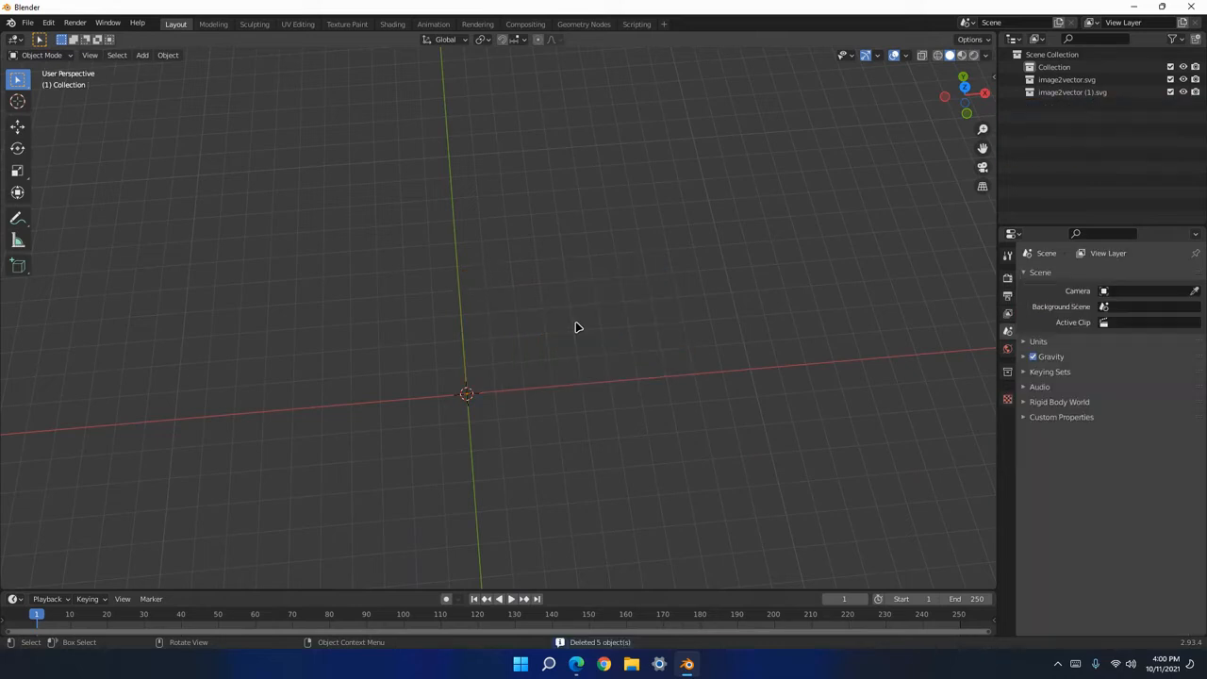
left_click(28, 24)
mouse_move(77, 194)
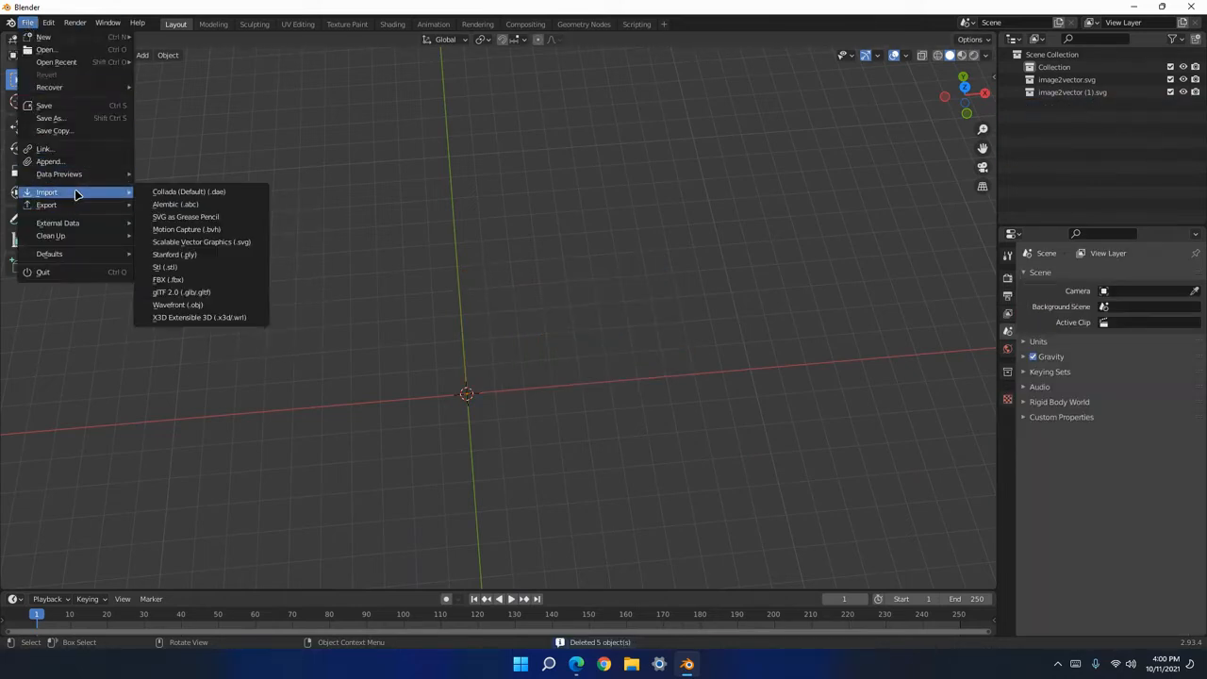
left_click(215, 243)
left_click(486, 217)
double_click(486, 218)
Scale all image2vector (2).svg paths up in two passes and delete them.
key("a")
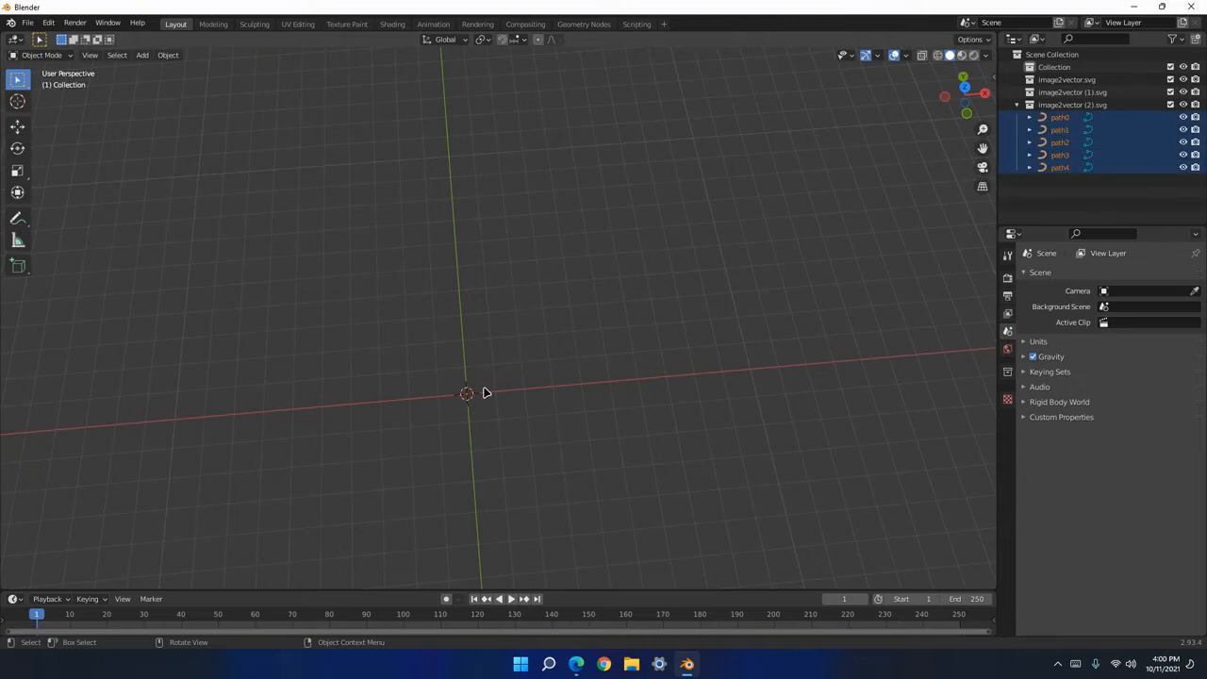
key("s")
left_click(964, 138)
key("s")
left_click(780, 229)
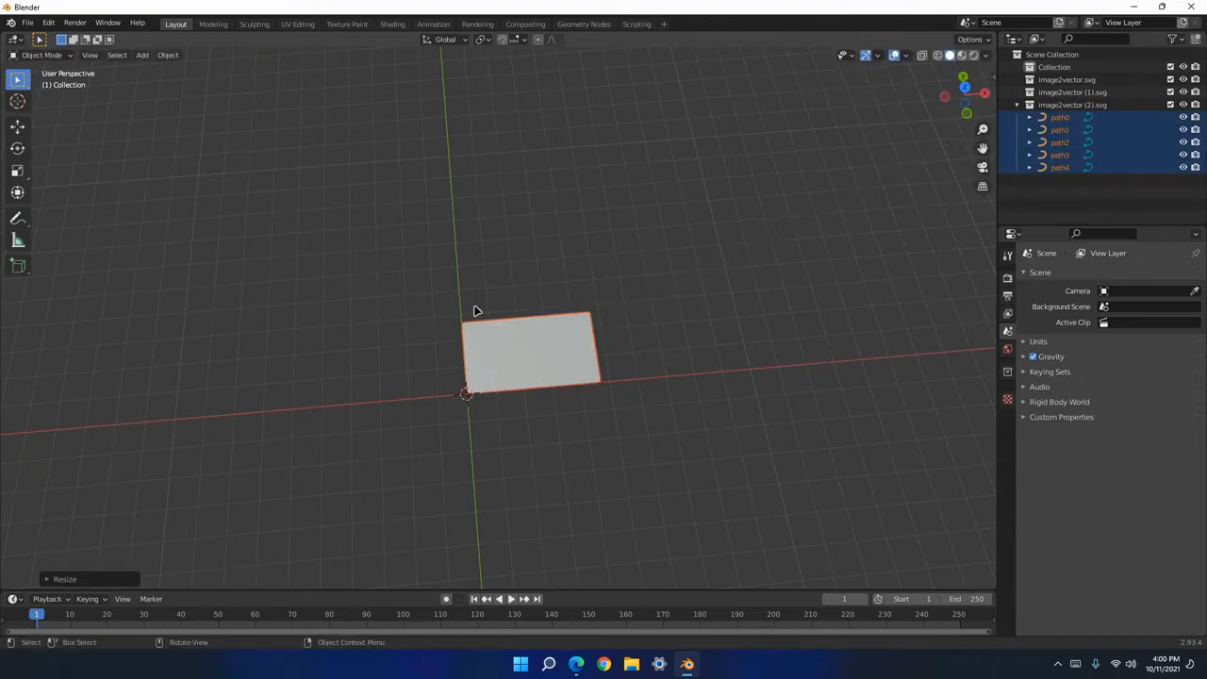
key("Delete")
Undo the work on image2vector (2).svg and the deletion of the image2vector (1).svg paths.
left_click(28, 23)
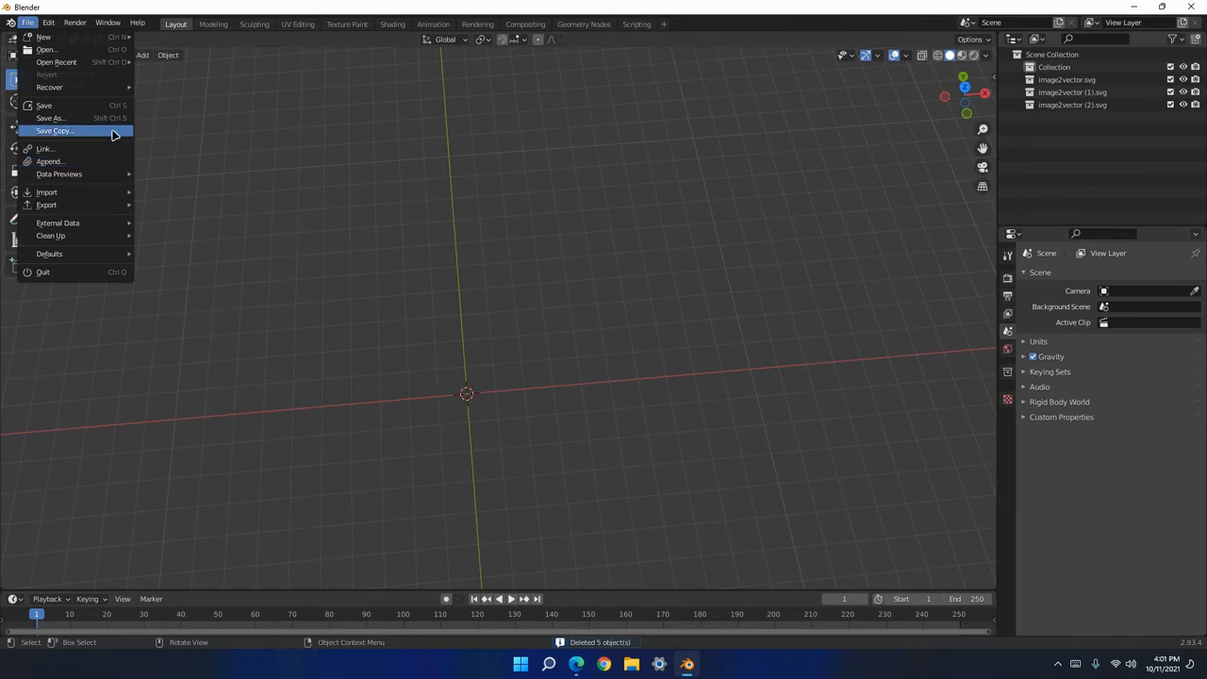
key("ctrl+z")
key("ctrl+z")
key("ctrl+z")
key("ctrl+z")
key("ctrl+z")
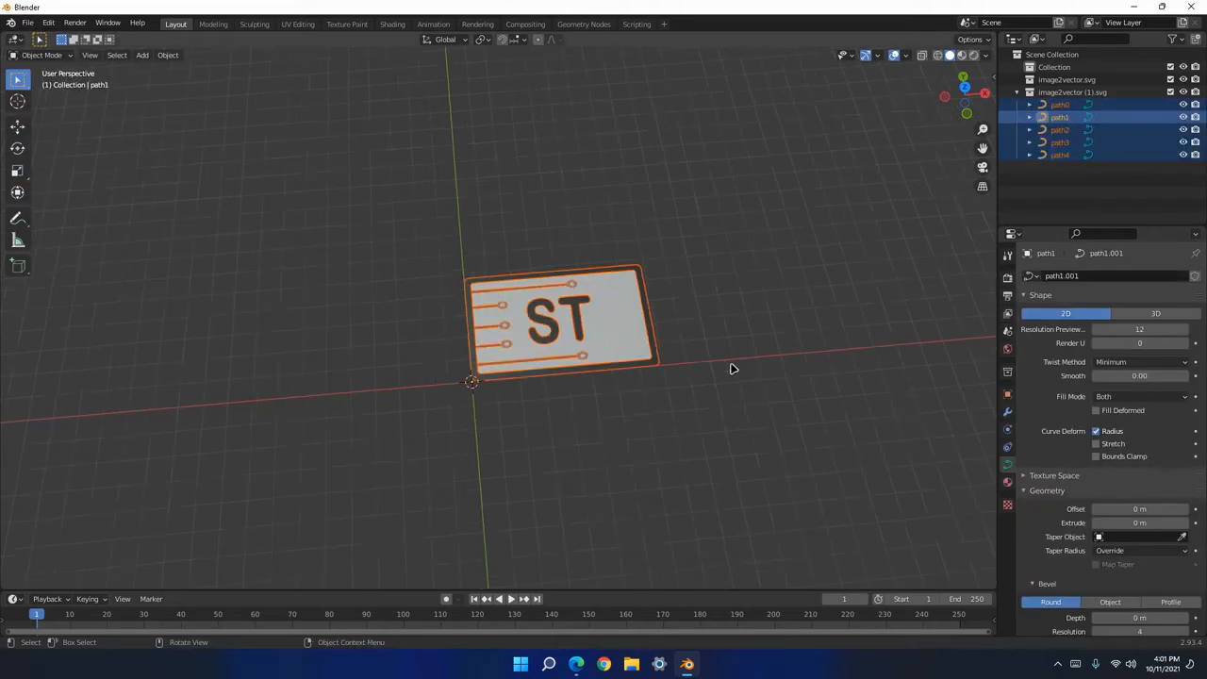
Deselect the paths and examine the ST monitor's circuit lines, rings and letters from several angles.
scroll(541, 384, "up", 5)
left_click(296, 358)
scroll(845, 406, "up", 3)
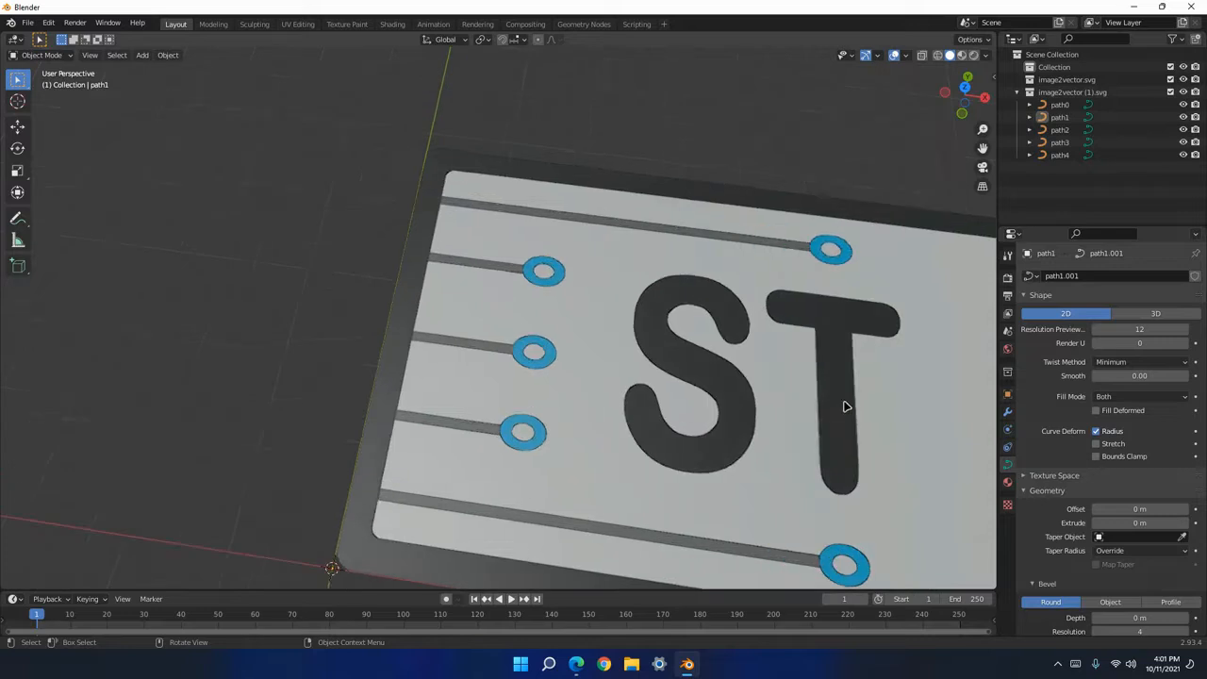
scroll(845, 406, "down", 5)
middle_click_drag(774, 466, 787, 428)
scroll(666, 412, "up", 6)
scroll(661, 425, "down", 4)
middle_click_drag(660, 426, 485, 409)
scroll(572, 416, "up", 4)
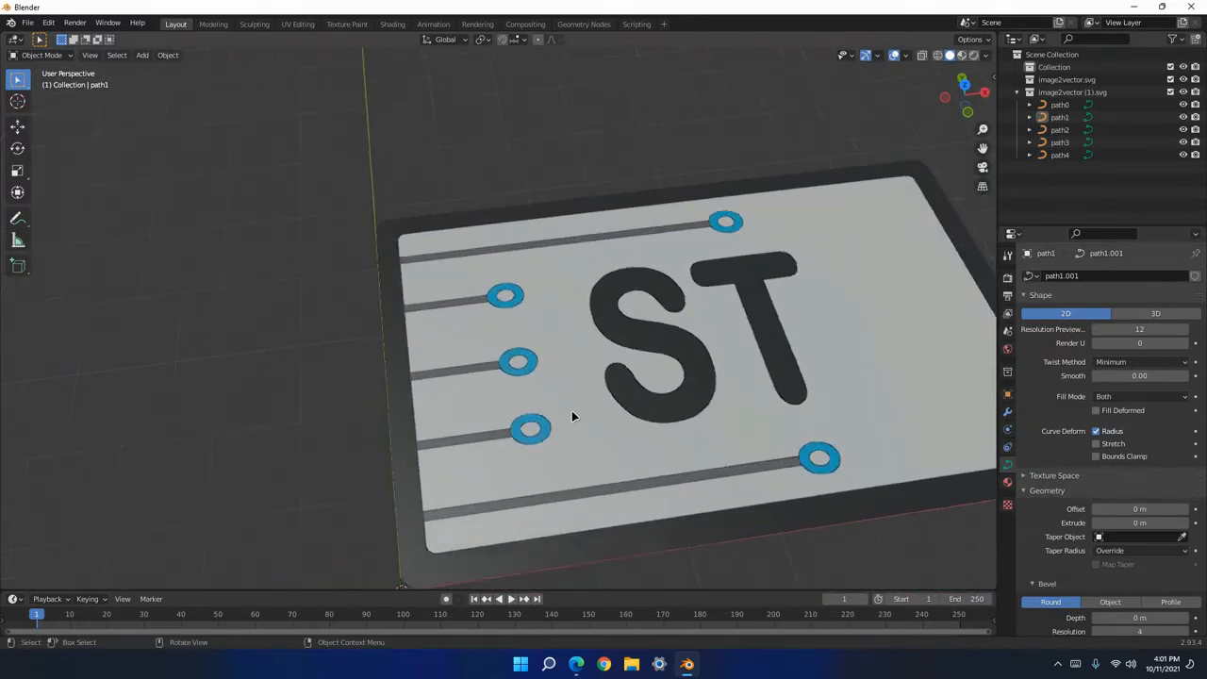
scroll(573, 416, "up", 6)
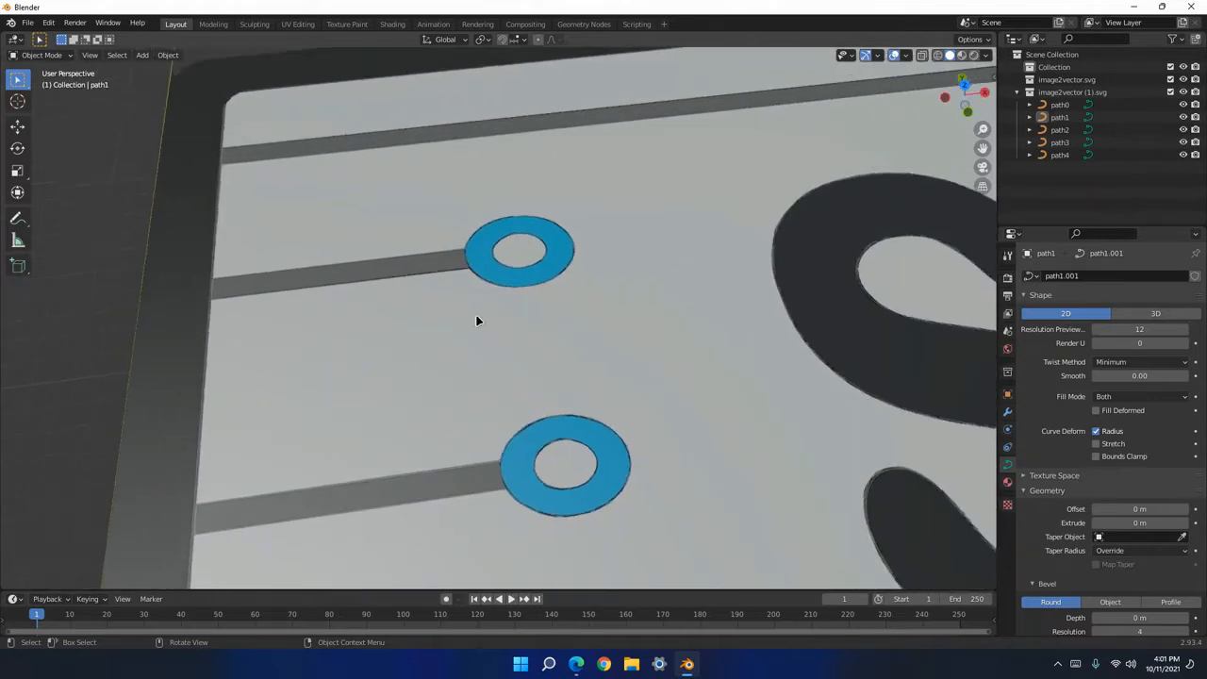
scroll(482, 350, "down", 5)
Examine the rounded upper-left corner and nearby circuit lines of the monitor in the top view.
key("KP_7")
middle_click_drag(426, 223, 483, 534, "shift")
middle_click_drag(448, 321, 462, 421, "shift")
scroll(369, 282, "up", 4)
scroll(368, 283, "up", 6)
middle_click_drag(388, 254, 660, 341, "shift")
middle_click_drag(314, 241, 547, 397, "shift")
scroll(427, 229, "down", 5)
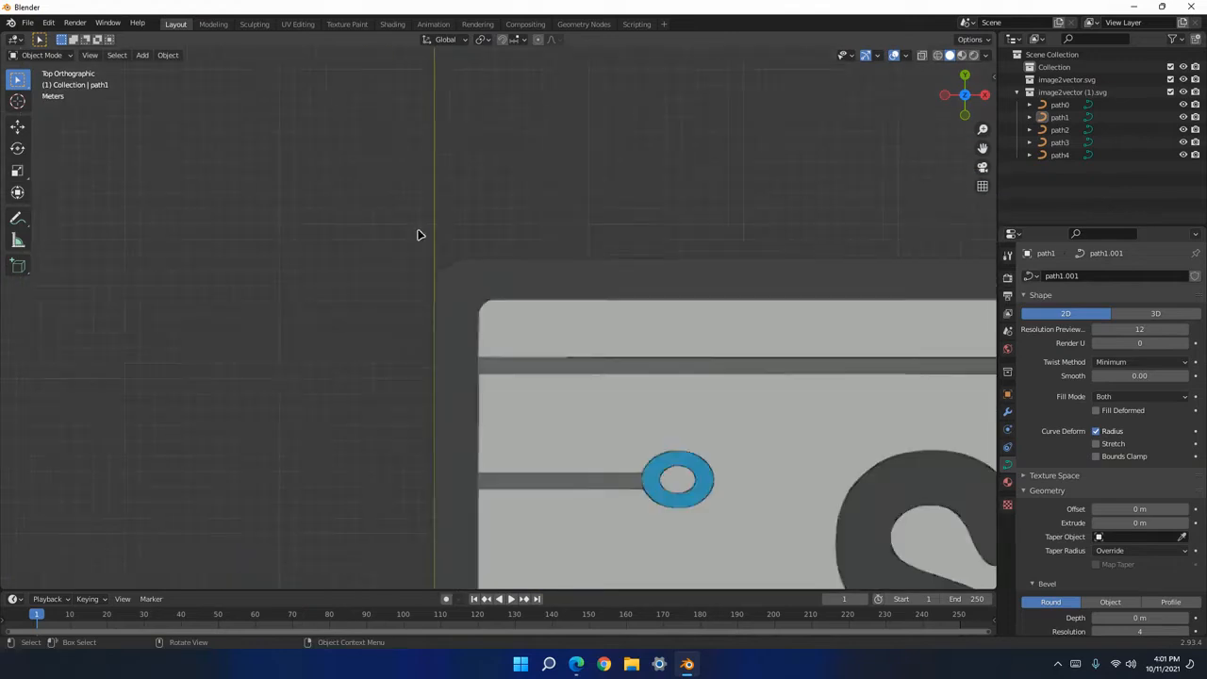
scroll(617, 418, "up", 2)
scroll(563, 345, "up", 2)
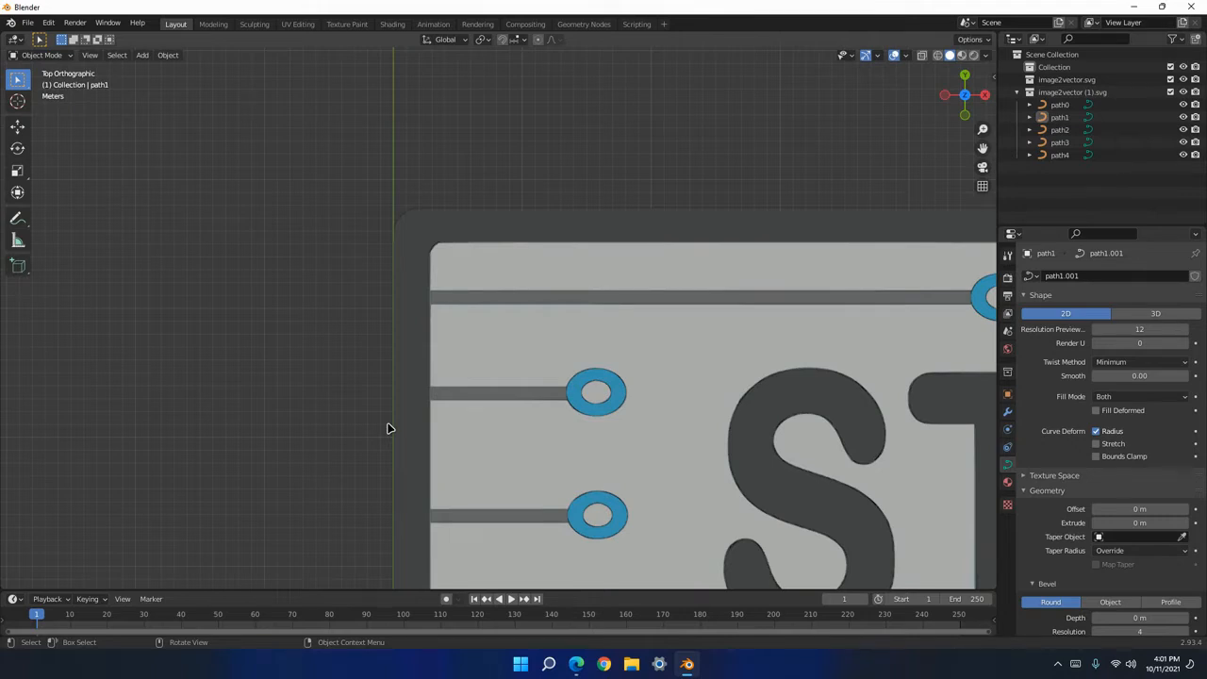
key("alt+Tab")
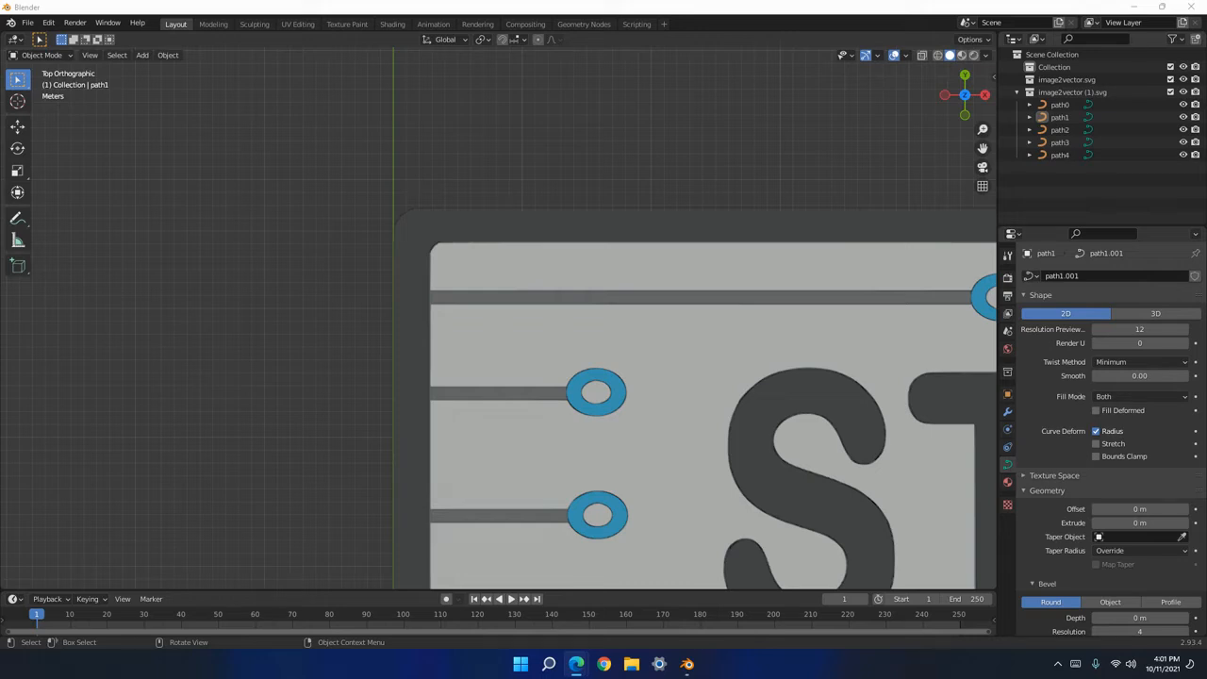
Examine the outer frame's corner edge, the upper circuit line and the ST letters in the top view.
scroll(566, 359, "down", 7)
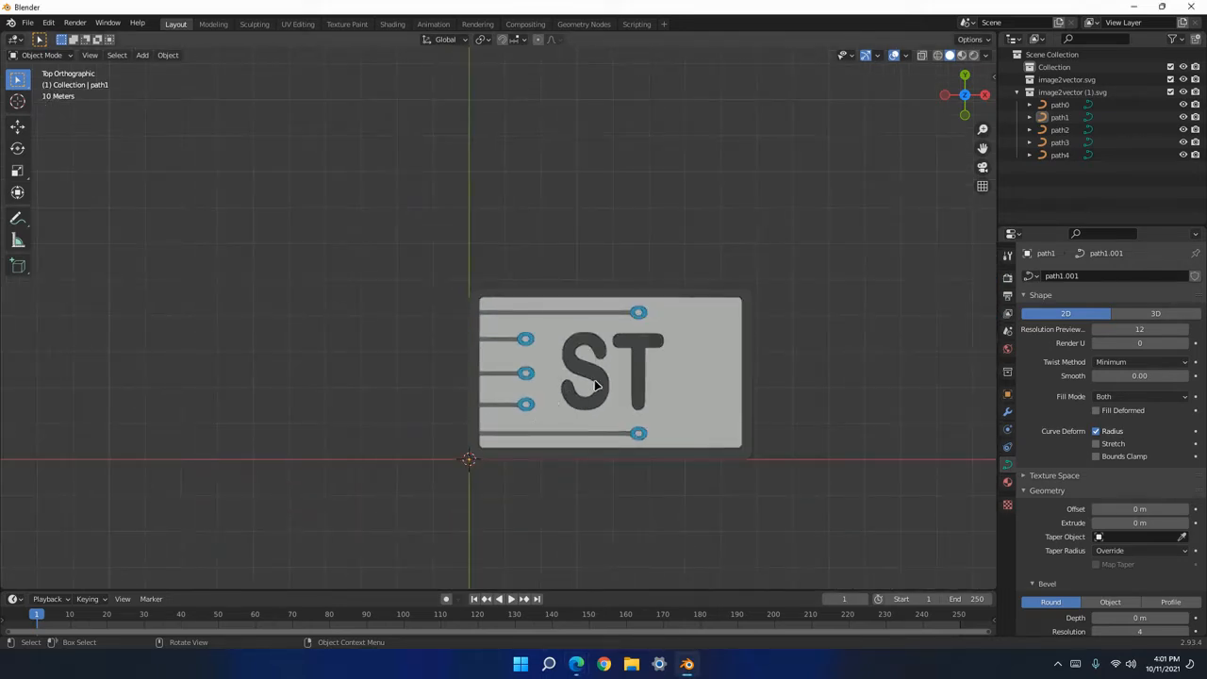
scroll(597, 385, "up", 14)
scroll(523, 281, "up", 3)
scroll(459, 297, "down", 6)
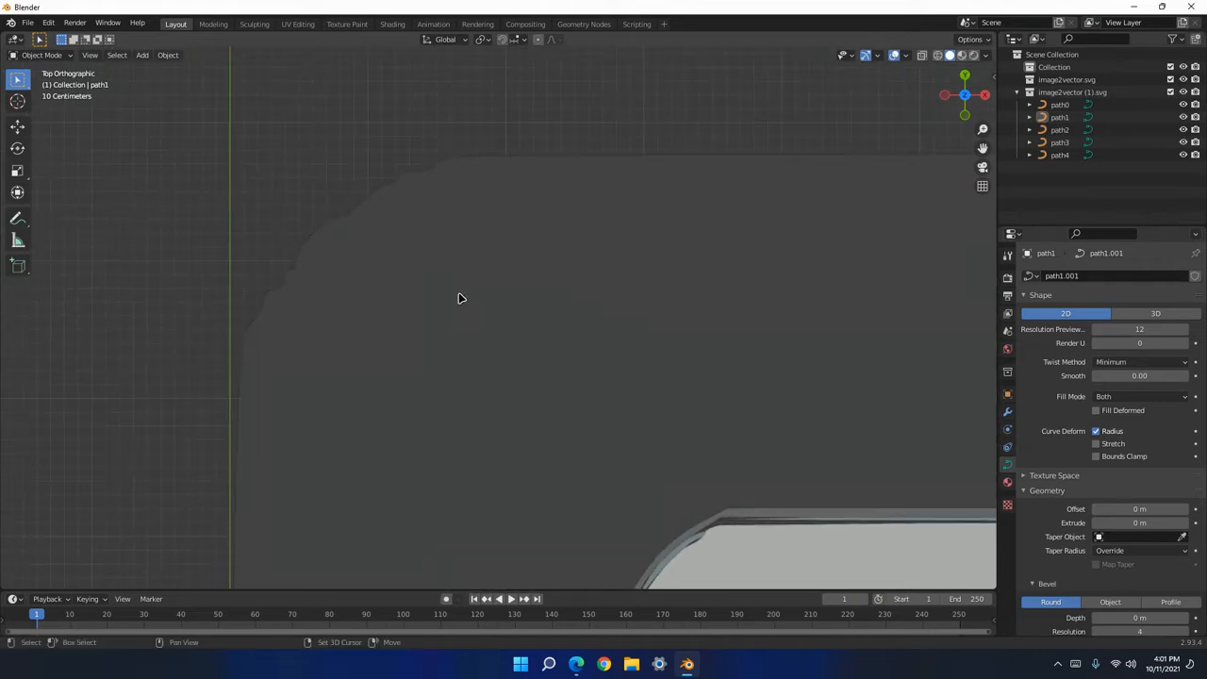
middle_click_drag(554, 294, 299, 289, "shift")
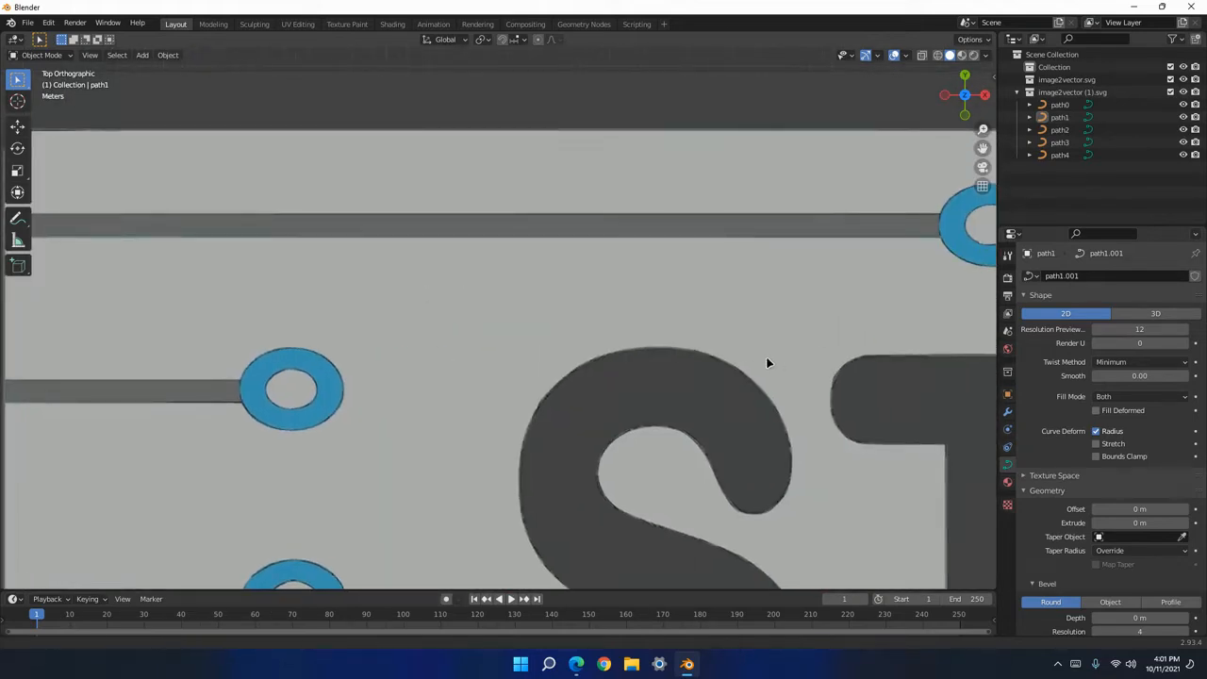
middle_click_drag(768, 362, 438, 369, "shift")
middle_click_drag(774, 309, 610, 397, "shift")
scroll(555, 410, "down", 2)
scroll(555, 409, "down", 7)
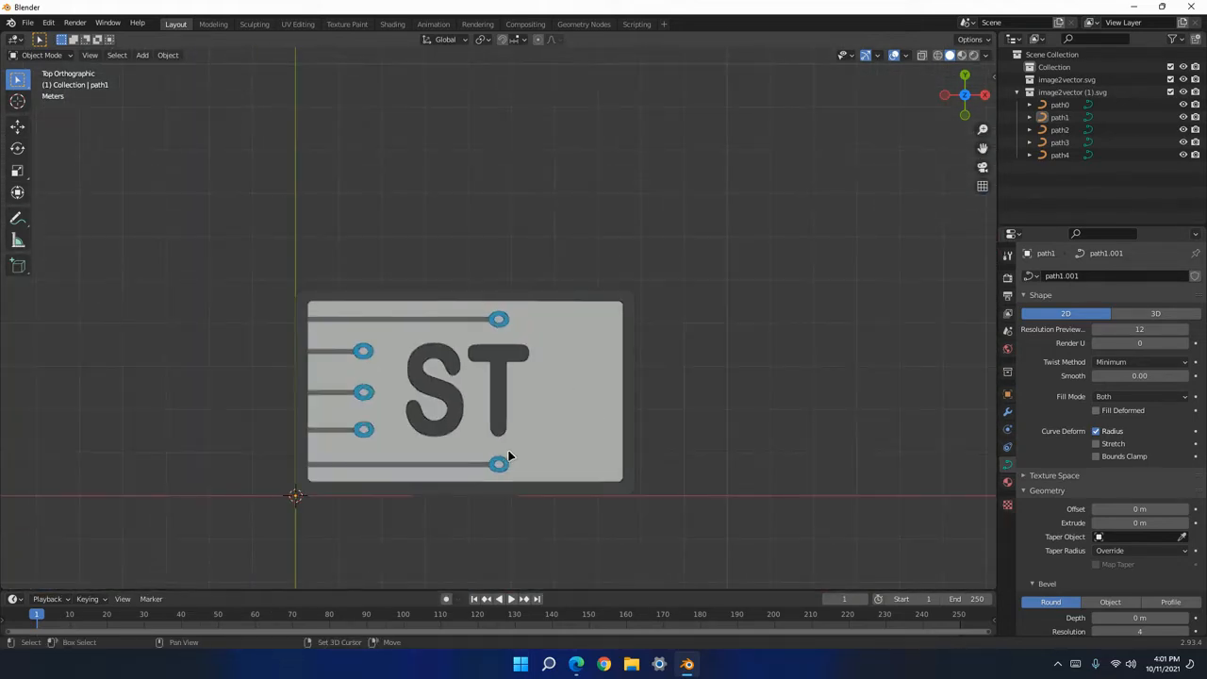
middle_click_drag(507, 458, 663, 405, "shift")
key("Tab")
key("Tab")
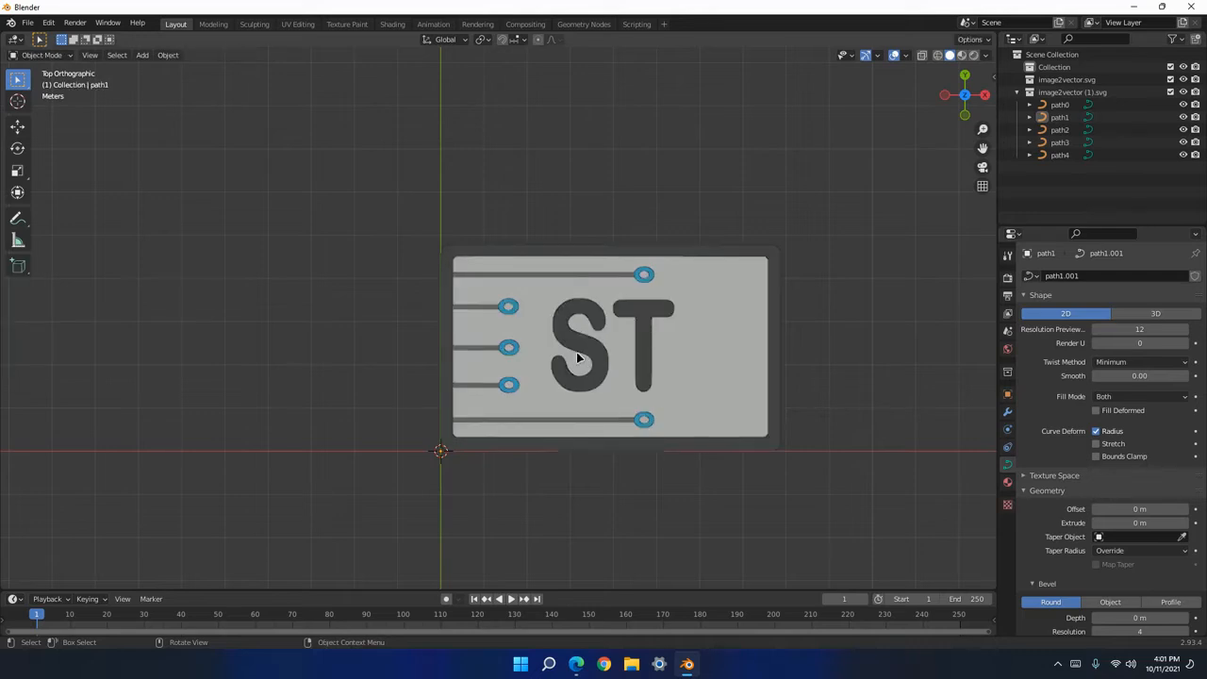
Select the path2 curve and examine its outline around the S, the rings and the circuit lines.
scroll(485, 340, "up", 7)
left_click(472, 277)
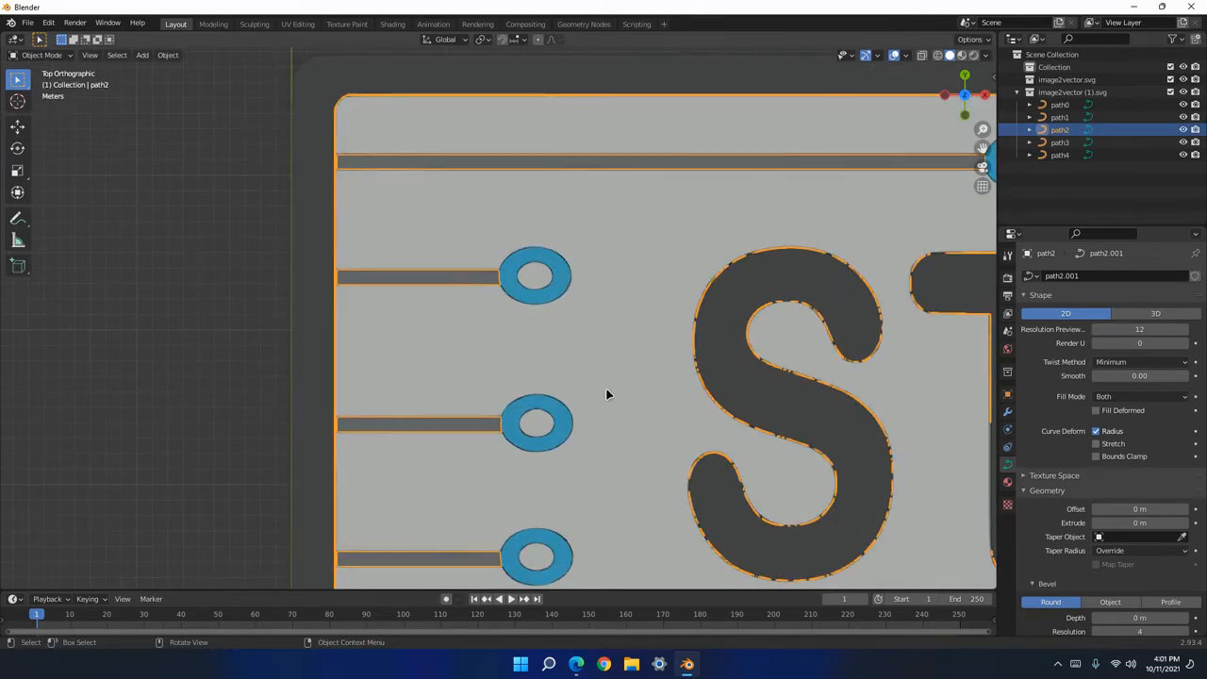
scroll(608, 397, "down", 7)
middle_click_drag(674, 366, 544, 321, "shift")
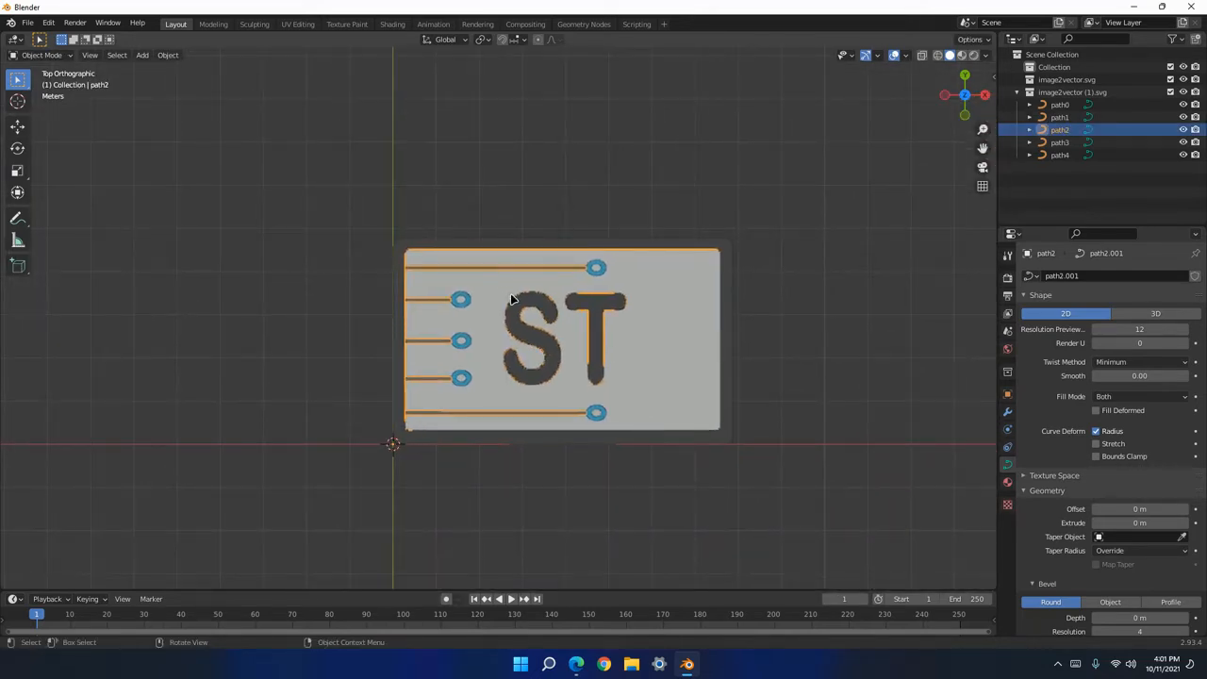
scroll(539, 197, "up", 7)
scroll(625, 320, "down", 7)
scroll(561, 313, "up", 7)
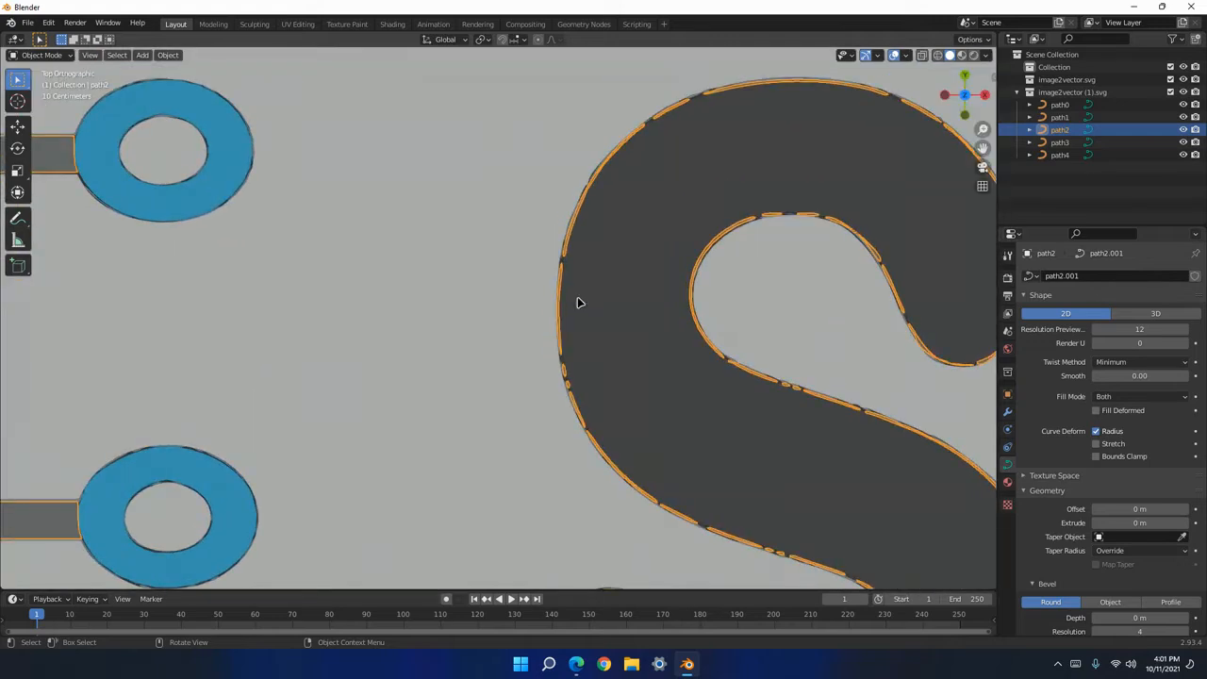
scroll(686, 133, "up", 4)
scroll(672, 179, "down", 10)
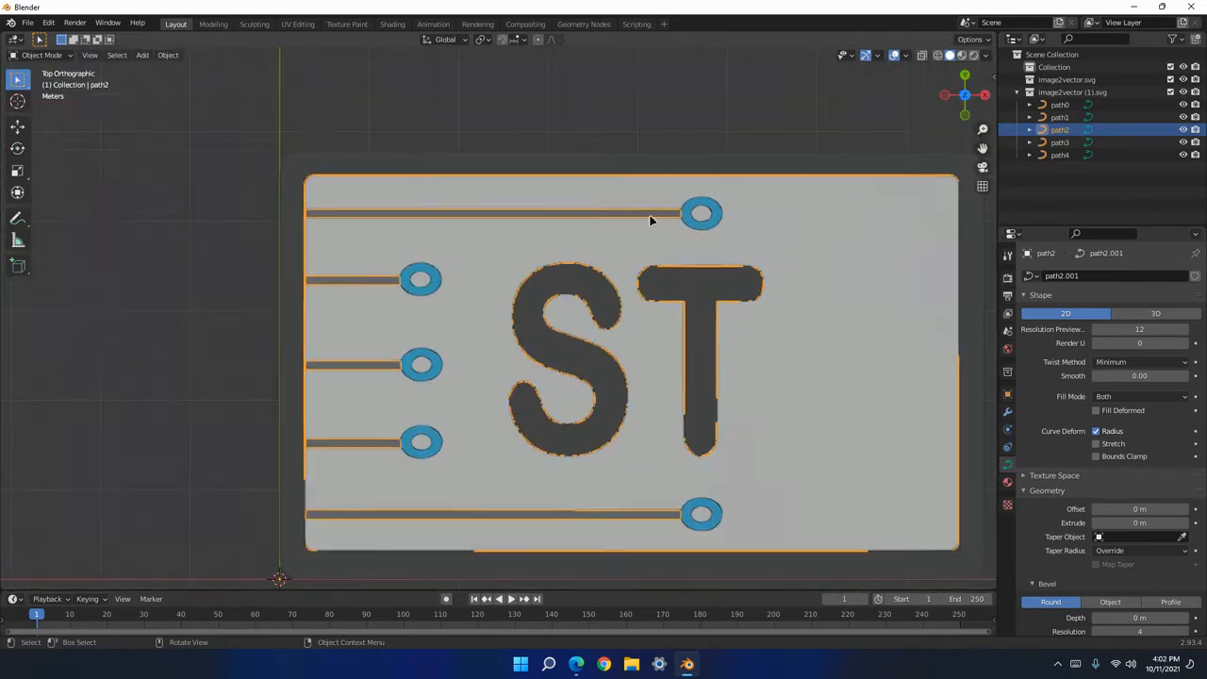
Edit path2 and dissolve the control points along the top edge of its rectangular outline.
key("Tab")
left_click_drag(293, 167, 975, 193)
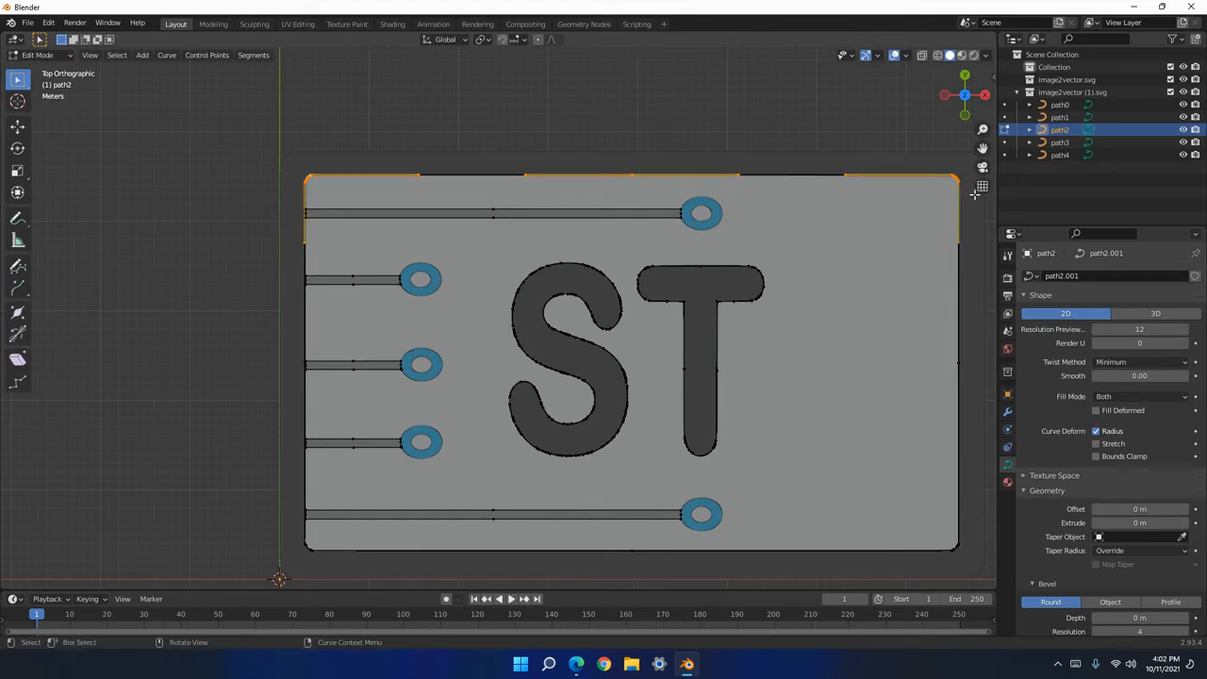
key("x")
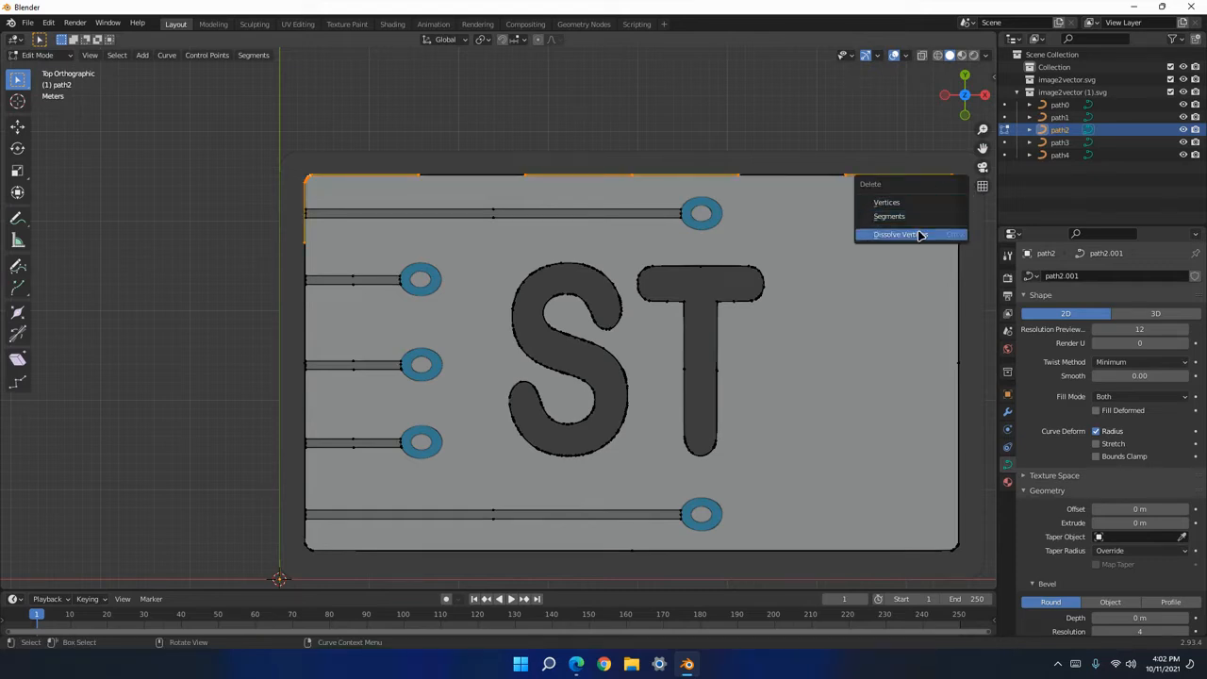
left_click(919, 234)
Dissolve the control points along the right and bottom edges of path2's rectangular outline.
left_click_drag(915, 160, 979, 564)
key("x")
left_click(951, 530)
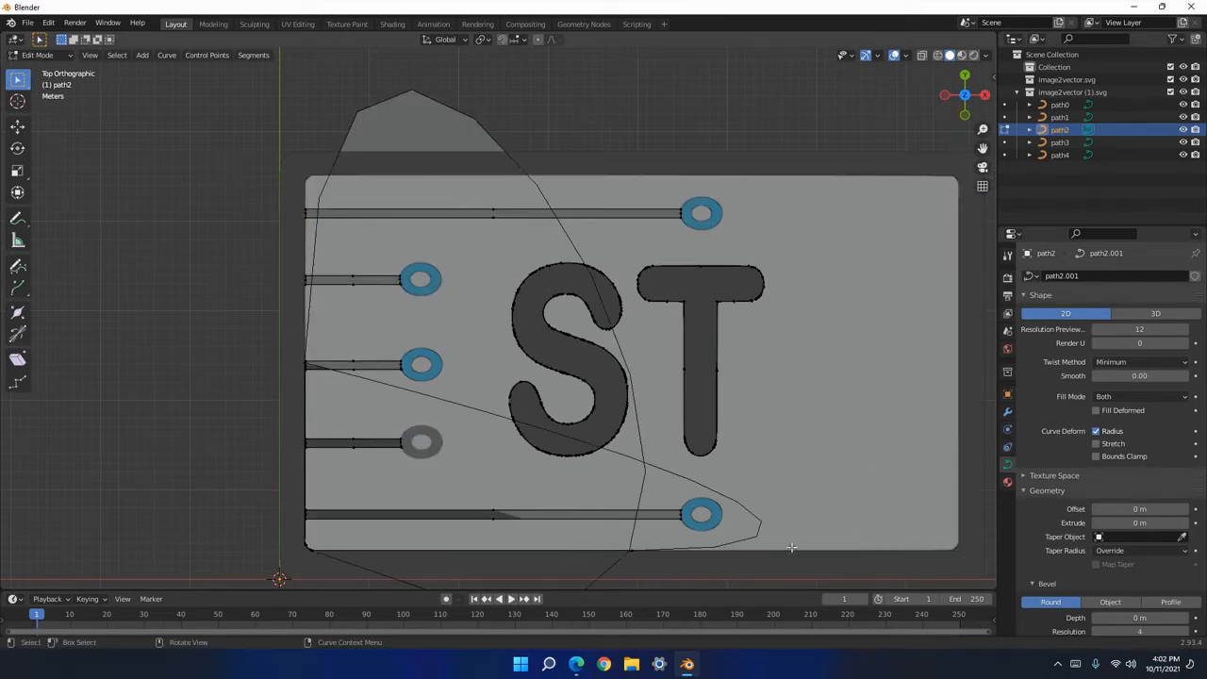
left_click_drag(792, 547, 263, 566)
key("x")
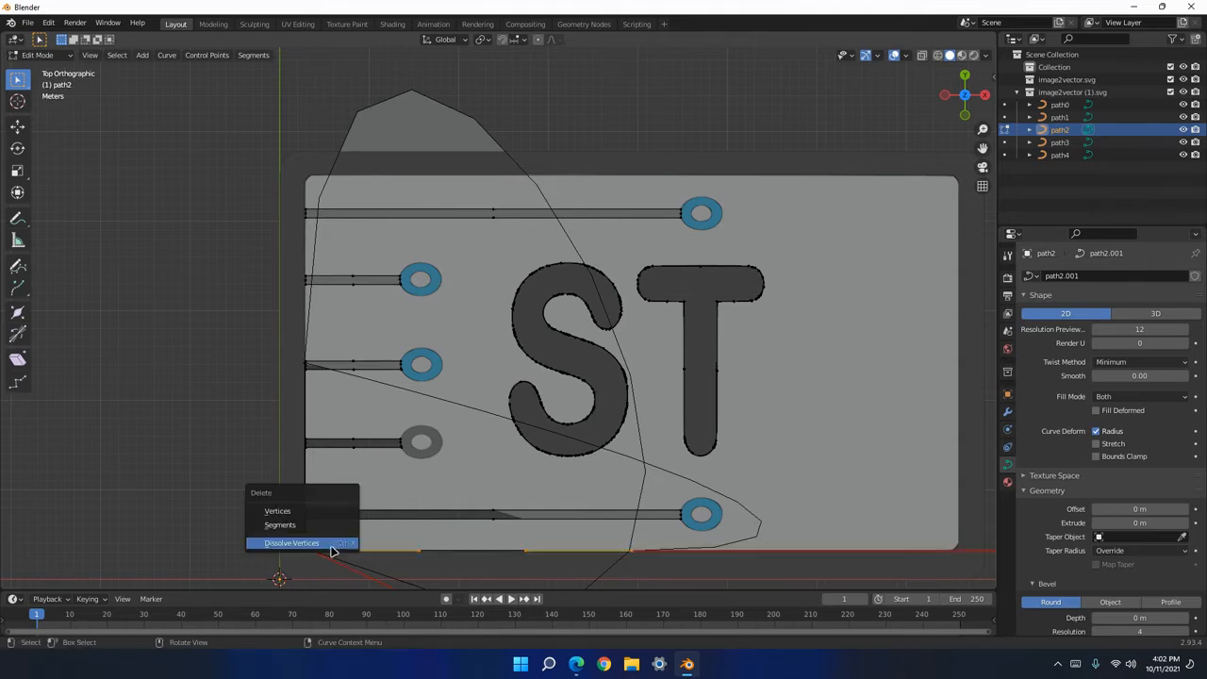
left_click(330, 544)
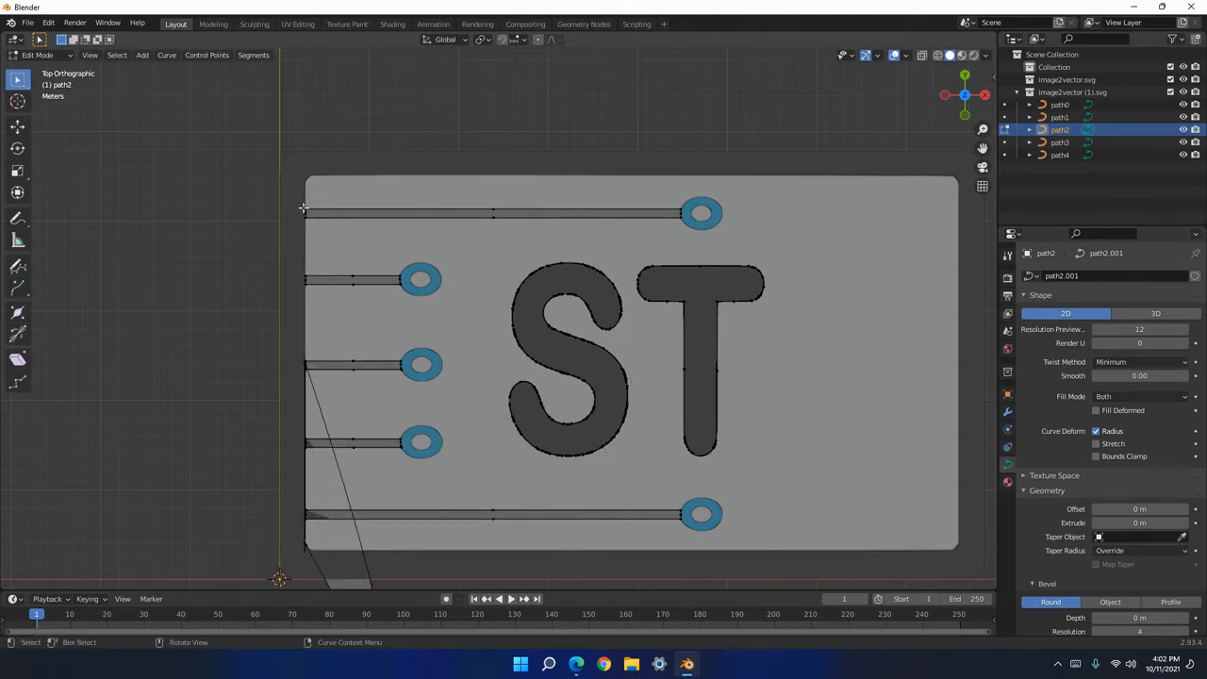
Dissolve the leftover outline points of path2 near the left end of the lower circuit lines.
scroll(318, 560, "up", 6)
middle_click_drag(264, 462, 550, 233, "shift")
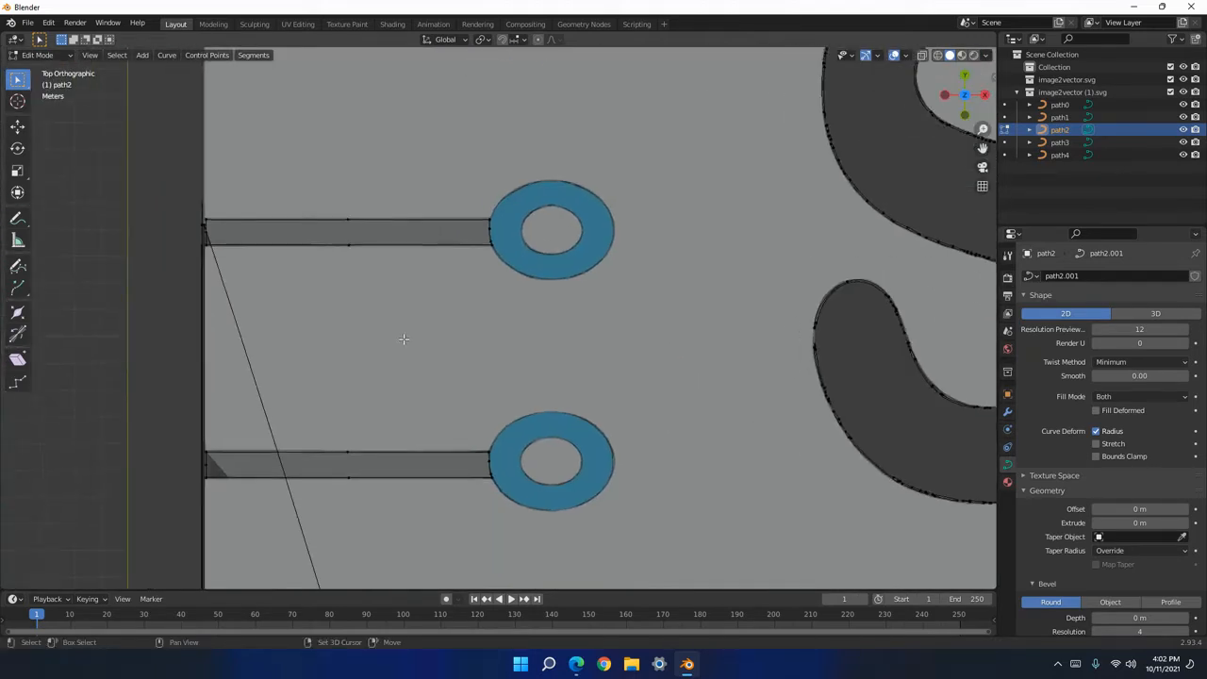
middle_click_drag(358, 370, 507, 157, "shift")
middle_click_drag(419, 397, 465, 268, "shift")
scroll(408, 455, "up", 5)
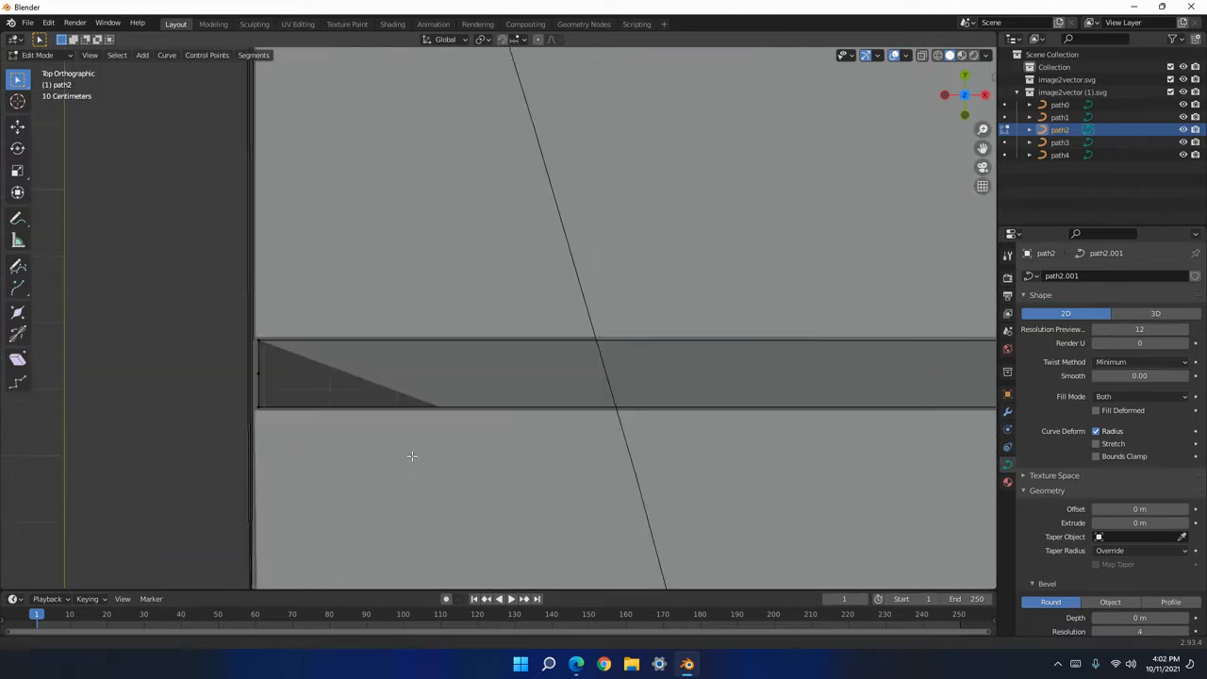
middle_click_drag(412, 458, 512, 245, "shift")
key("x")
left_click(337, 396)
Dissolve the remaining path2 outline points along the monitor screen's left edge.
middle_click_drag(389, 227, 404, 464, "shift")
middle_click_drag(436, 265, 444, 490, "shift")
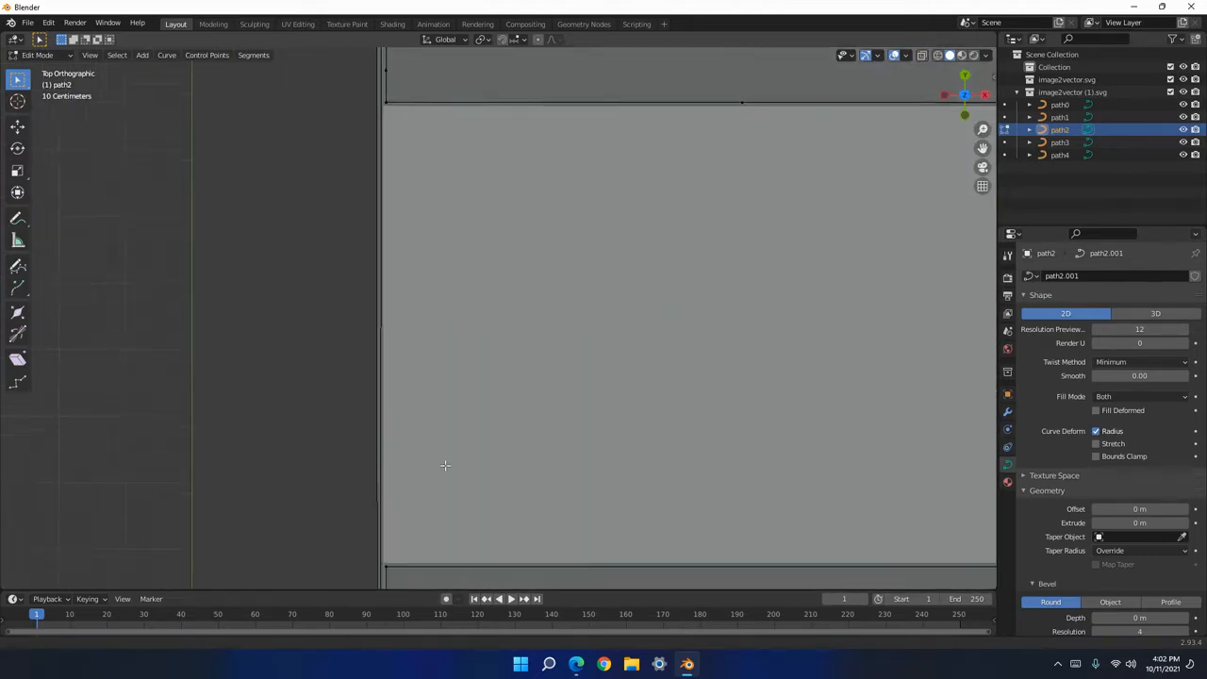
middle_click_drag(474, 87, 475, 552, "shift")
left_click_drag(380, 185, 365, 238)
key("x")
left_click(367, 236)
left_click(382, 207)
key("x")
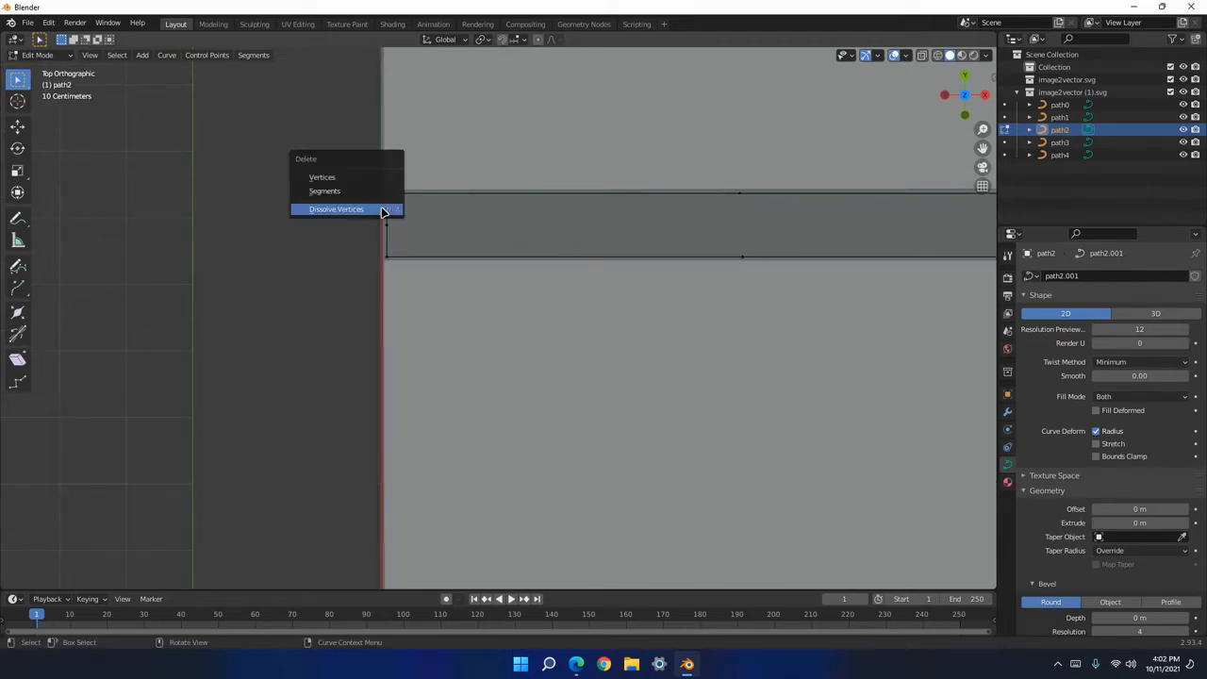
left_click(382, 211)
Dissolve all path2 control points that outline the S and T letters.
middle_click_drag(425, 130, 486, 193)
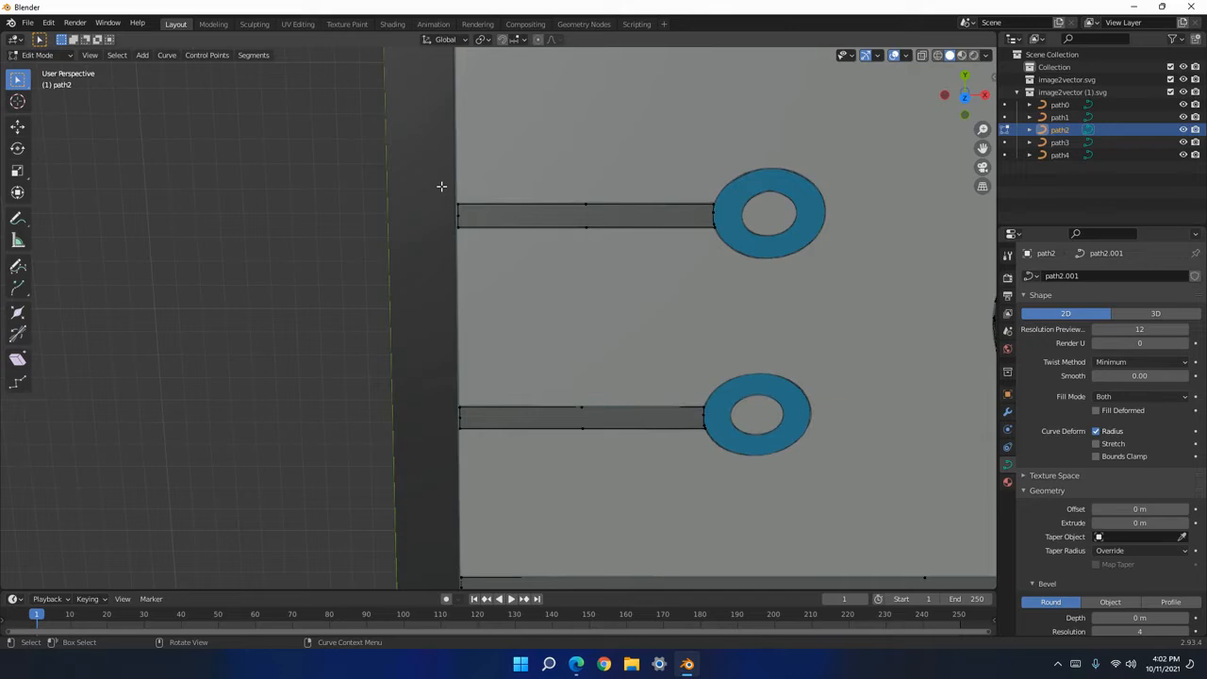
key("KP_7")
scroll(445, 112, "down", 12)
scroll(487, 192, "down", 1)
middle_click_drag(736, 380, 545, 350, "shift")
scroll(488, 298, "up", 5)
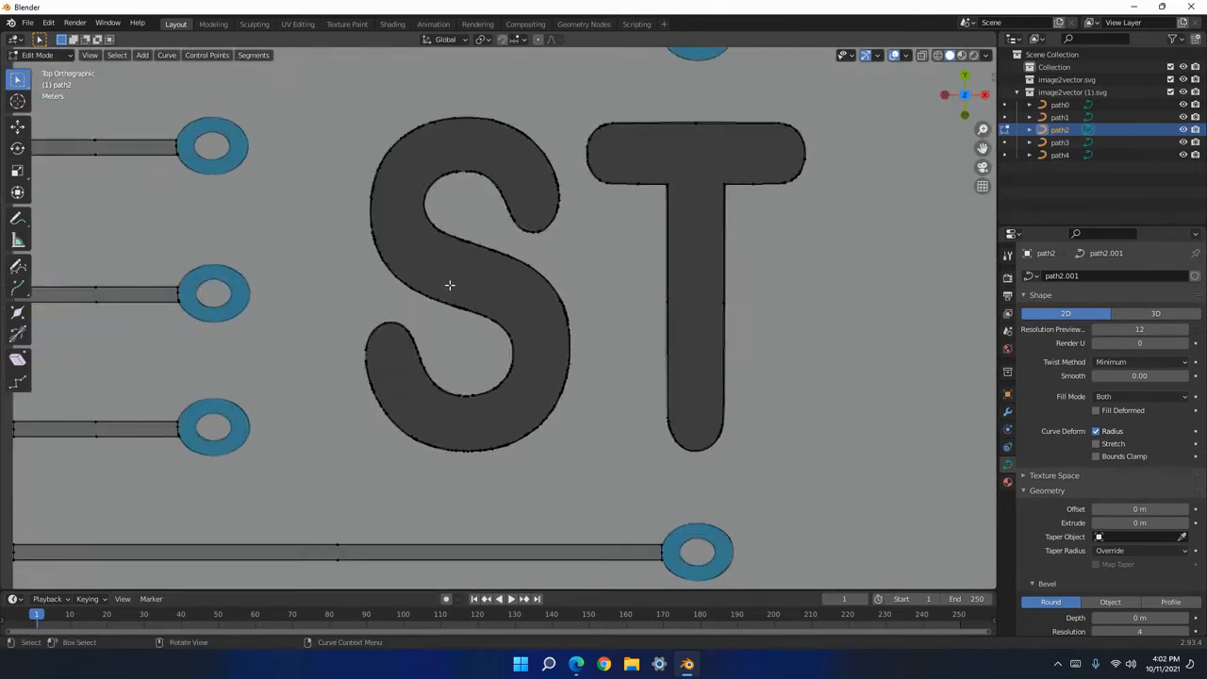
scroll(383, 163, "down", 8)
left_click_drag(464, 282, 581, 361)
key("x")
left_click(584, 367)
Examine the left ends of the circuit lines and the monitor's upper-left corner in the top view.
scroll(525, 315, "up", 5)
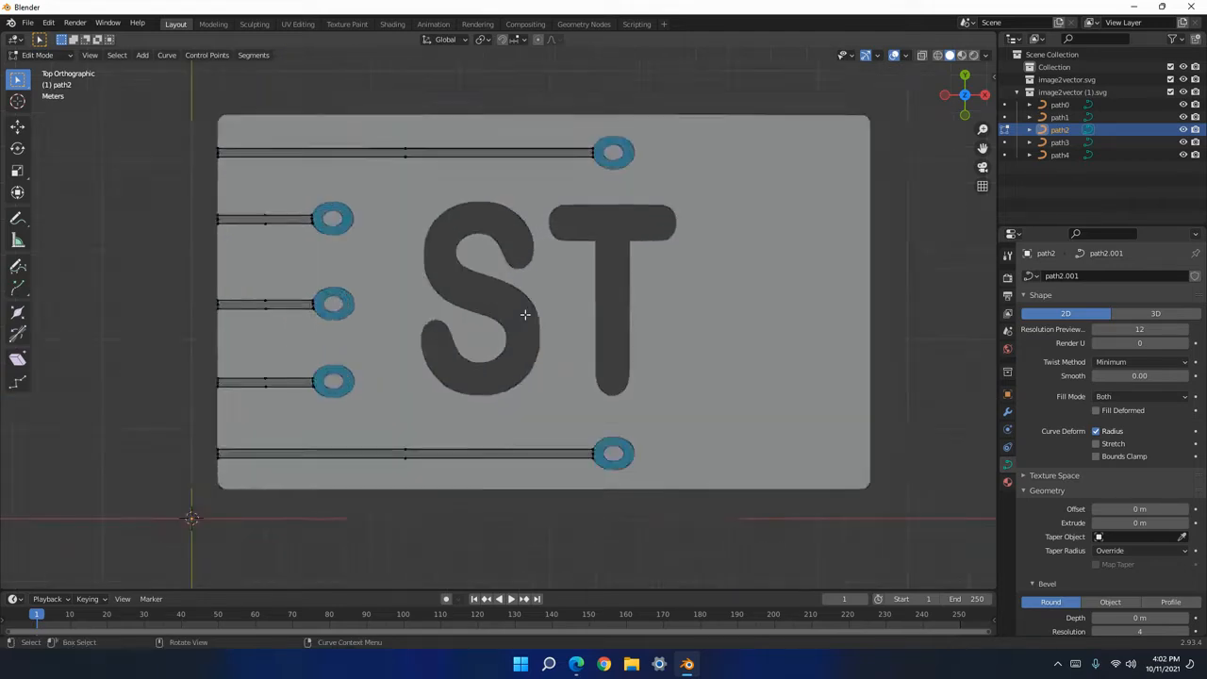
scroll(526, 316, "up", 5)
scroll(526, 315, "down", 8)
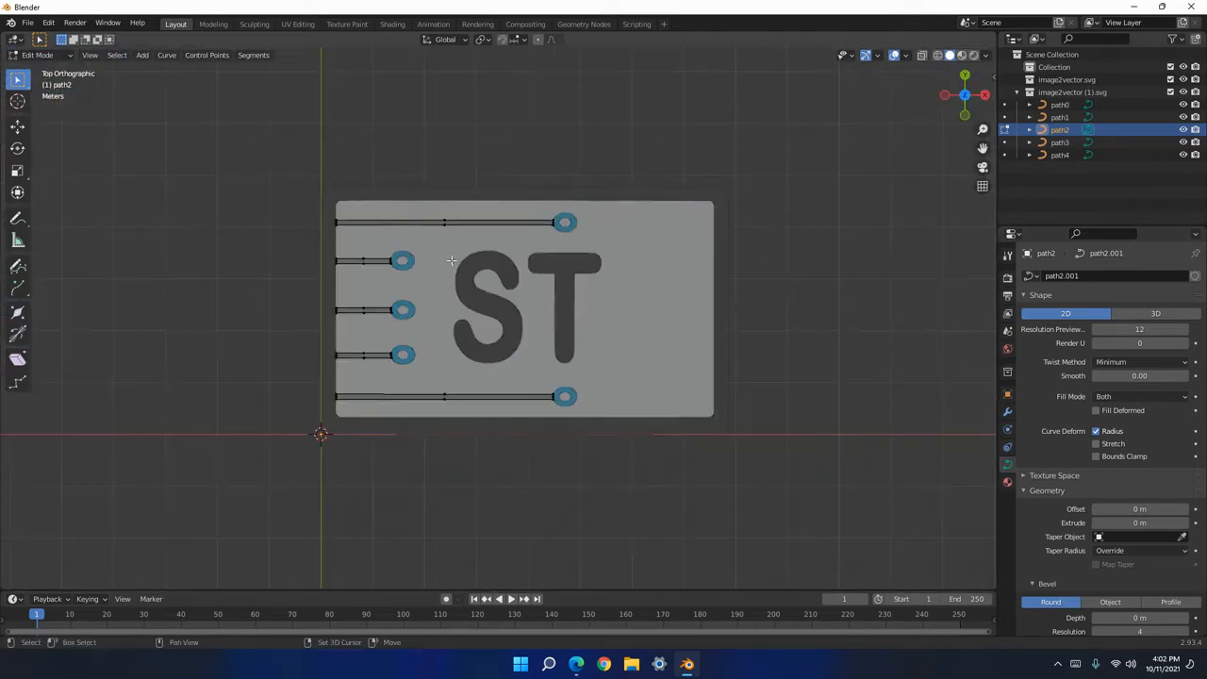
middle_click_drag(334, 238, 445, 289, "shift")
scroll(440, 234, "up", 8)
scroll(440, 234, "down", 3)
scroll(443, 247, "up", 10)
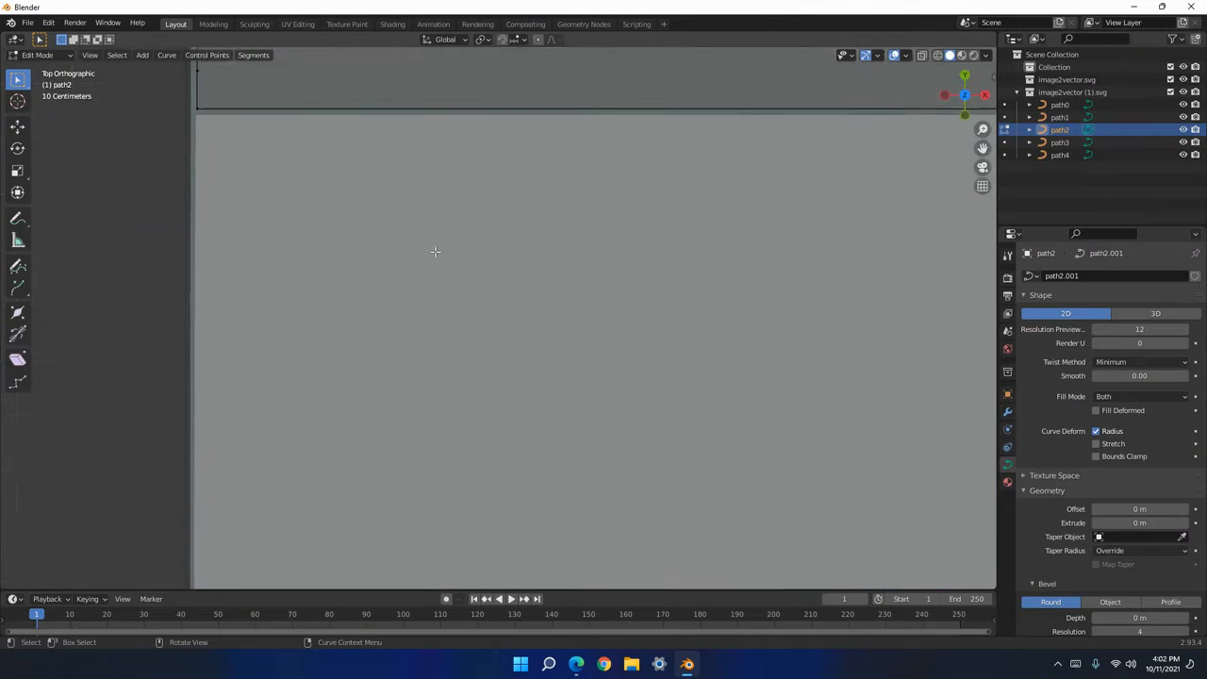
scroll(445, 247, "up", 4)
middle_click_drag(453, 233, 521, 357, "shift")
scroll(494, 240, "up", 1)
middle_click_drag(485, 219, 500, 248, "shift")
scroll(499, 247, "up", 3)
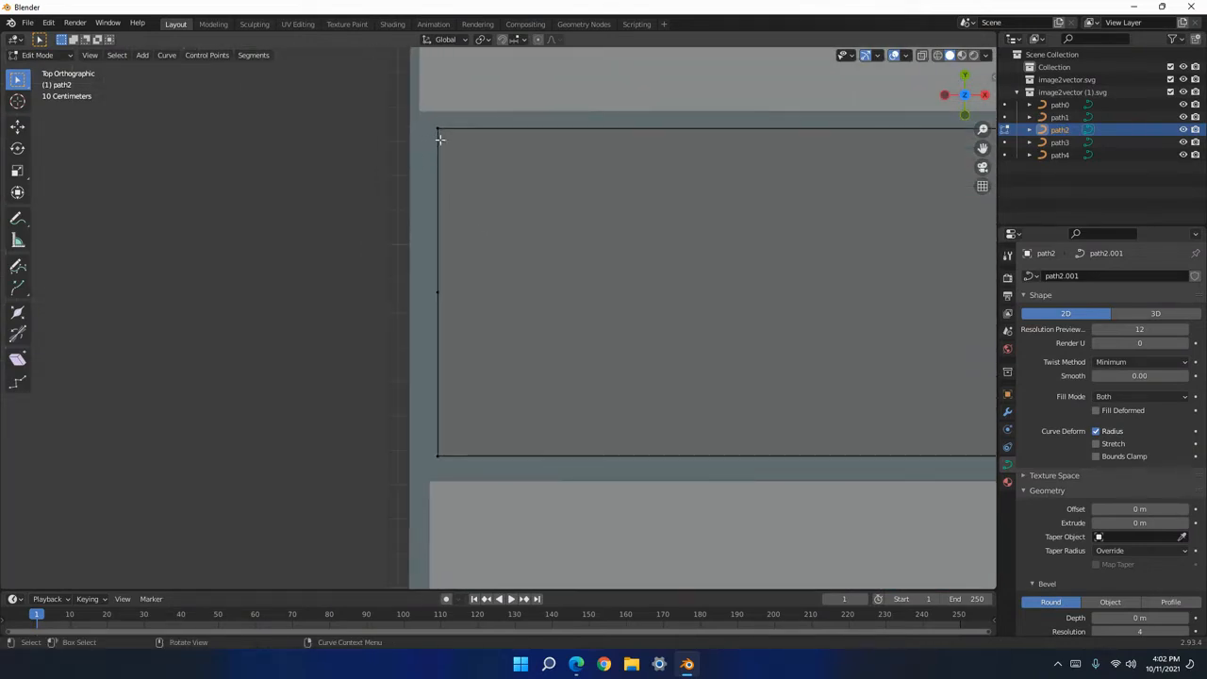
scroll(377, 159, "down", 13)
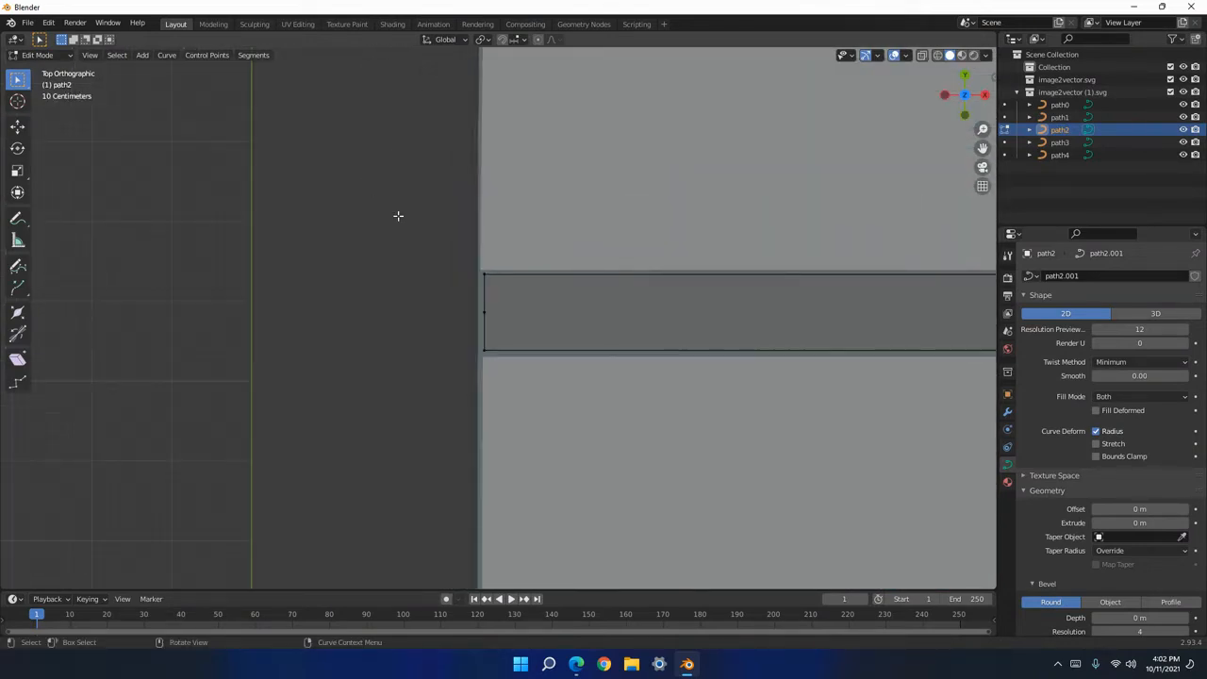
scroll(436, 199, "up", 10)
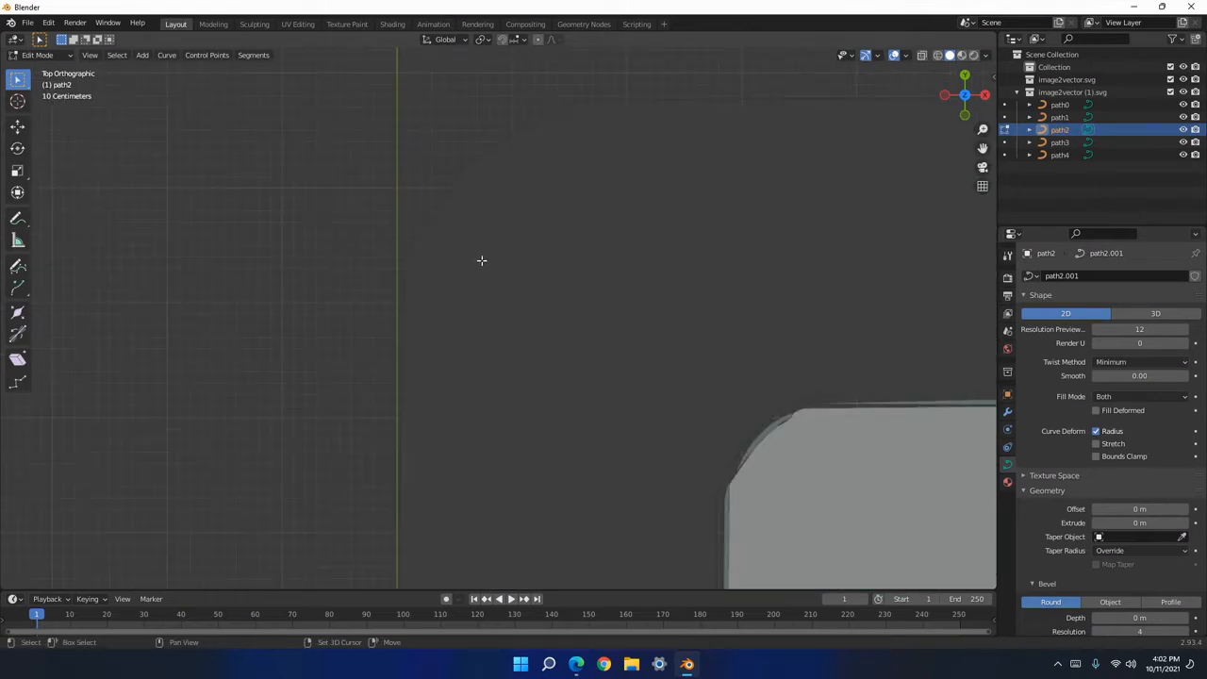
Switch curve editing from path2 to the outer frame curve path0.
key("alt+q")
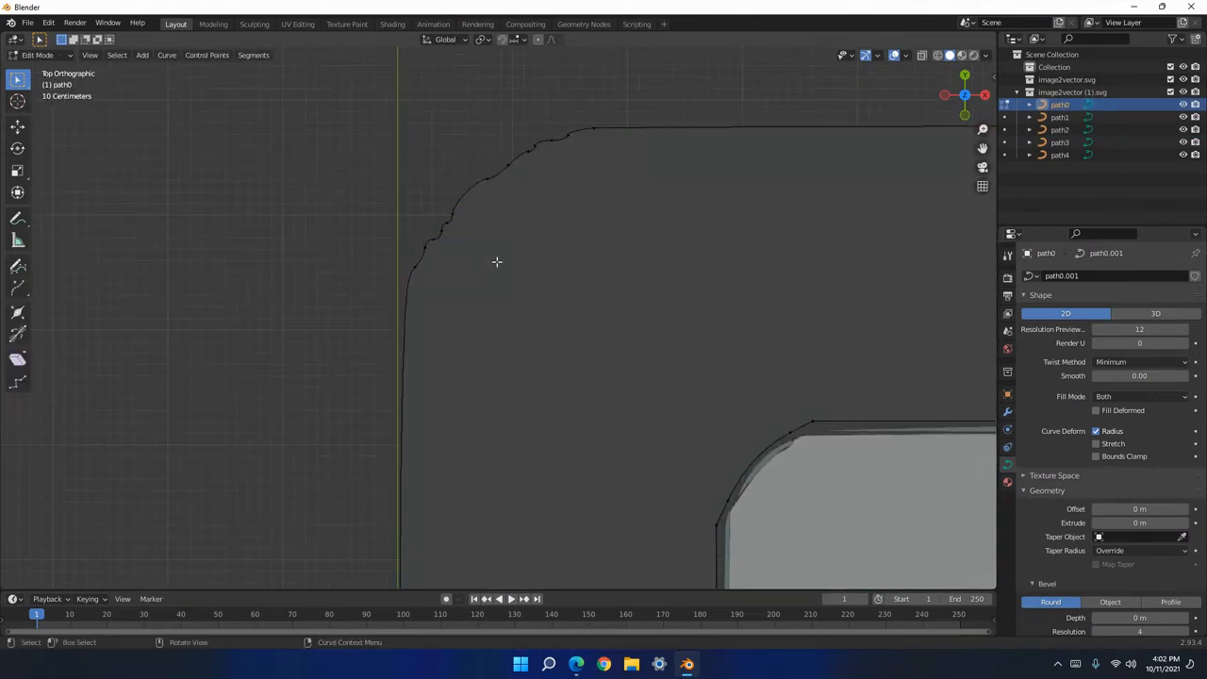
key("Tab")
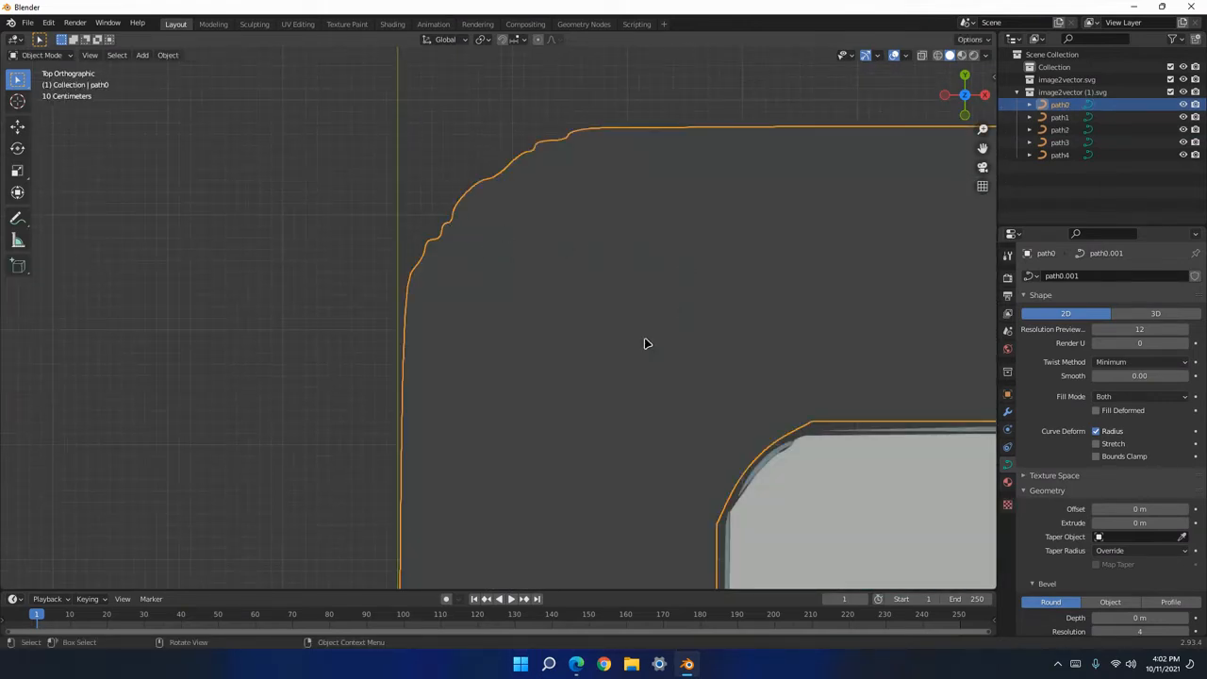
left_click(312, 152)
left_click(671, 243)
key("Tab")
Dissolve the two uneven control points nearest the top edge on path0's upper-left corner.
middle_click_drag(528, 194, 499, 261, "shift")
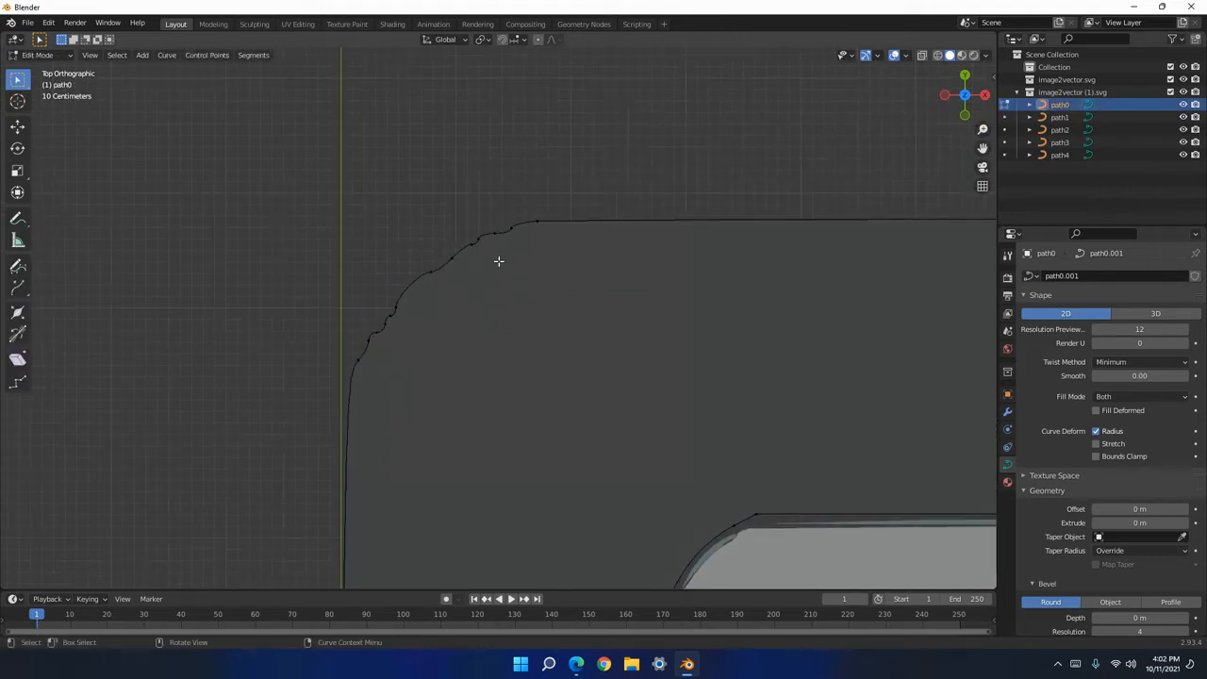
scroll(499, 261, "up", 7)
middle_click_drag(536, 186, 548, 298, "shift")
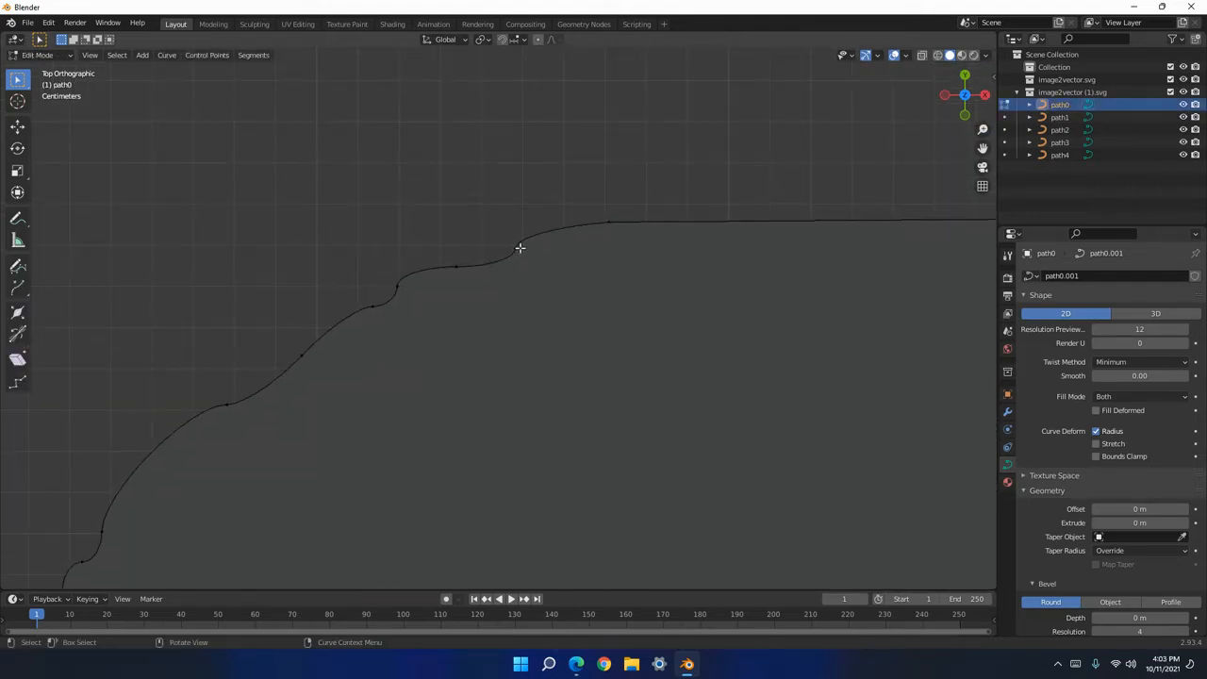
key("x")
key("x")
left_click(463, 270)
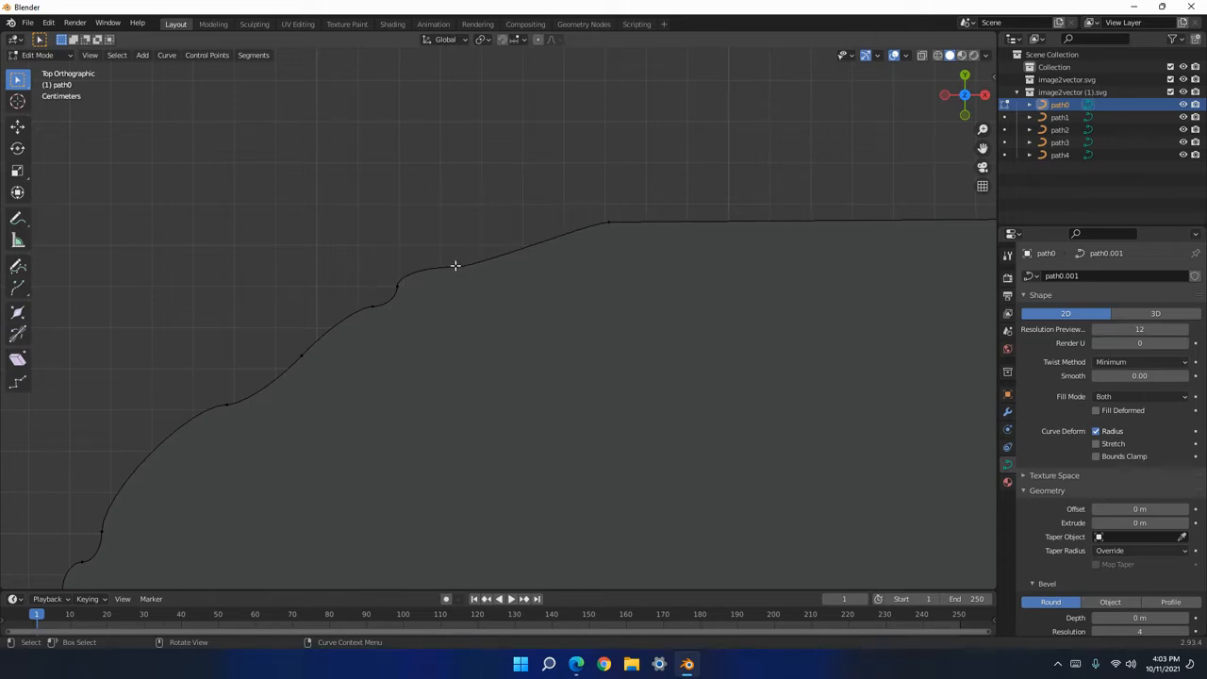
key("x")
left_click(457, 265)
Dissolve three more uneven points along the upper half of the frame's upper-left corner, keeping one point mid-curve.
left_click(400, 282)
key("x")
left_click(399, 285)
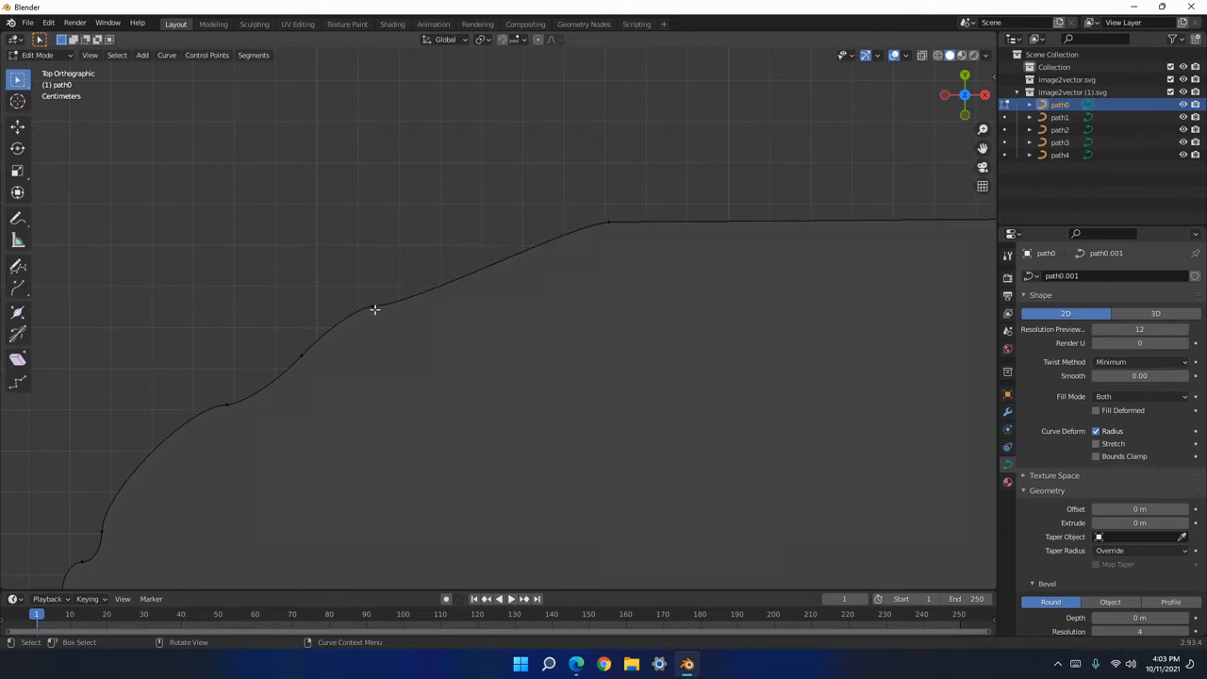
left_click(375, 310)
key("x")
left_click(376, 309)
middle_click_drag(310, 404, 433, 215, "shift")
key("x")
left_click(447, 218)
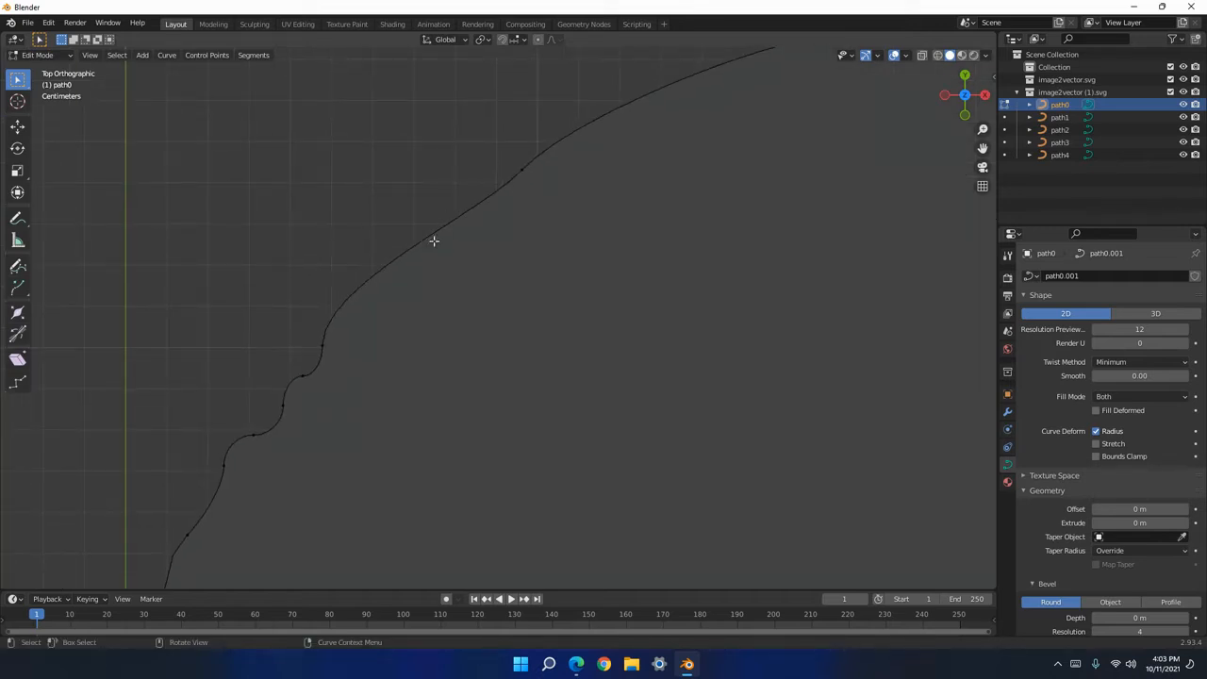
Dissolve the next three stair-stepped points down the lower half of the frame's upper-left corner.
left_click(318, 341)
key("x")
left_click(320, 343)
left_click(300, 374)
key("x")
left_click(299, 374)
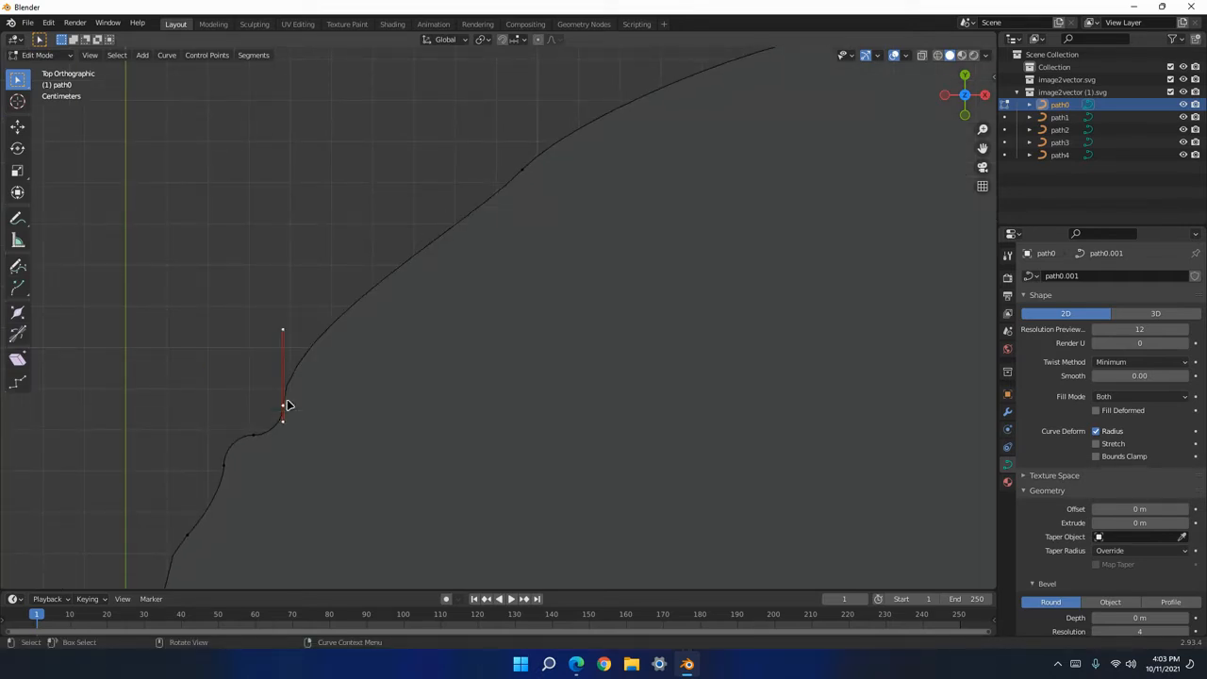
key("x")
left_click(288, 405)
Dissolve the last two bumpy points above the corner's lowest control point on the frame's left side.
left_click(253, 434)
key("x")
left_click(252, 436)
middle_click_drag(264, 439, 422, 269, "shift")
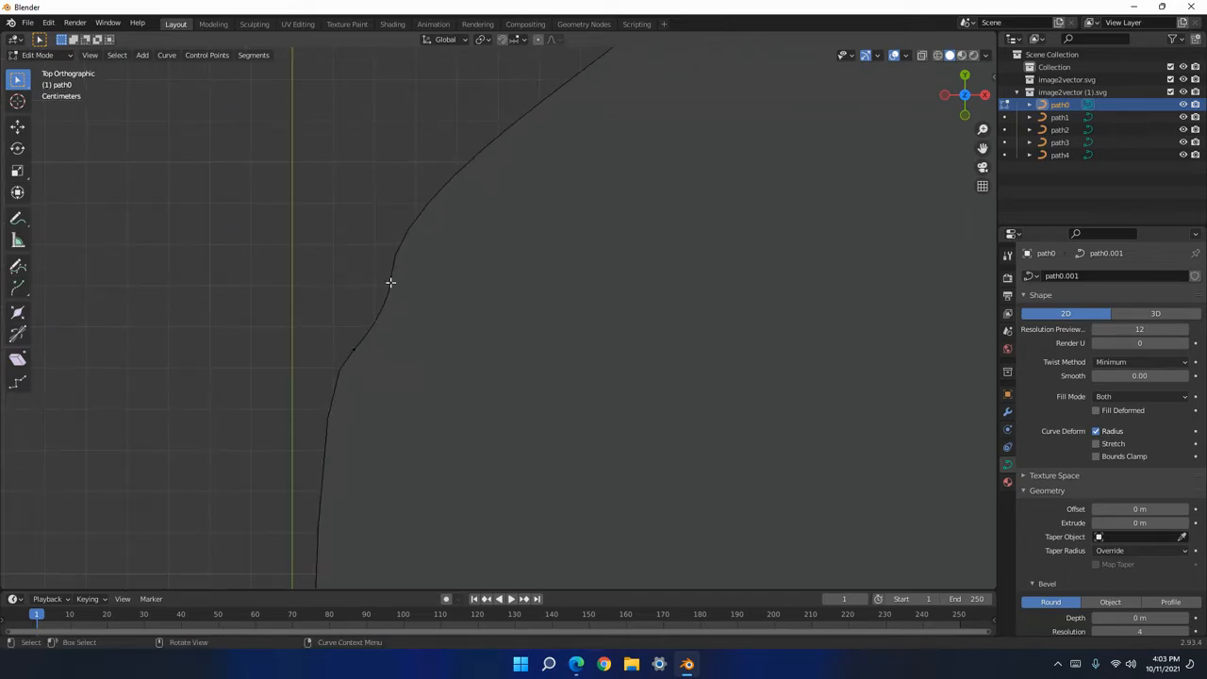
key("x")
left_click(386, 291)
Move the lowest control point of the frame's upper-left outer corner outward onto the green axis line.
scroll(400, 443, "down", 9)
mouse_move(560, 338)
middle_mouse_down("shift")
mouse_move(557, 349)
mouse_move(542, 343)
middle_mouse_up("shift")
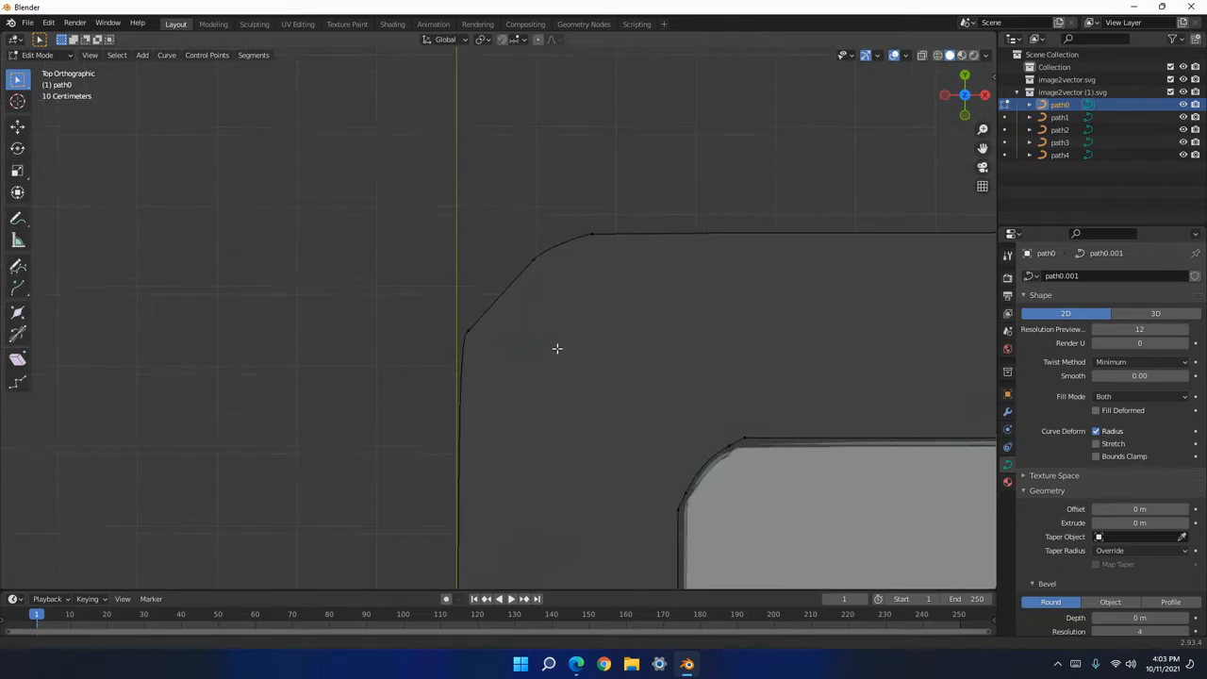
scroll(541, 342, "up", 4)
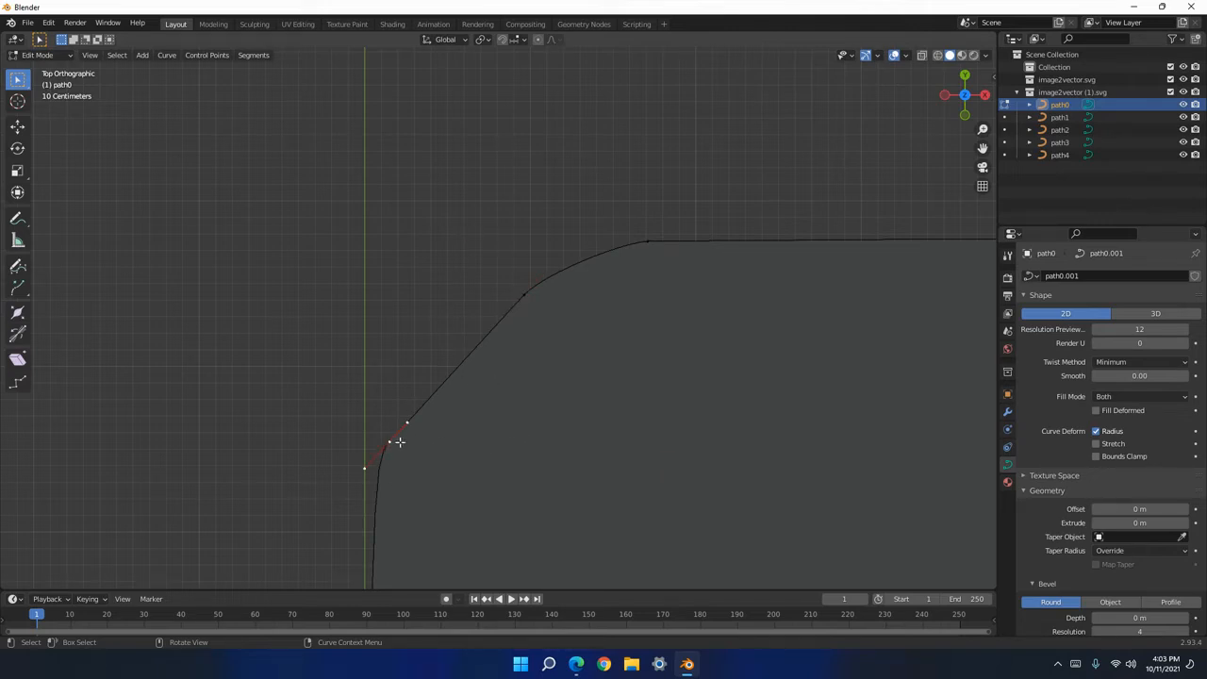
key("g")
right_click(543, 315)
key("g")
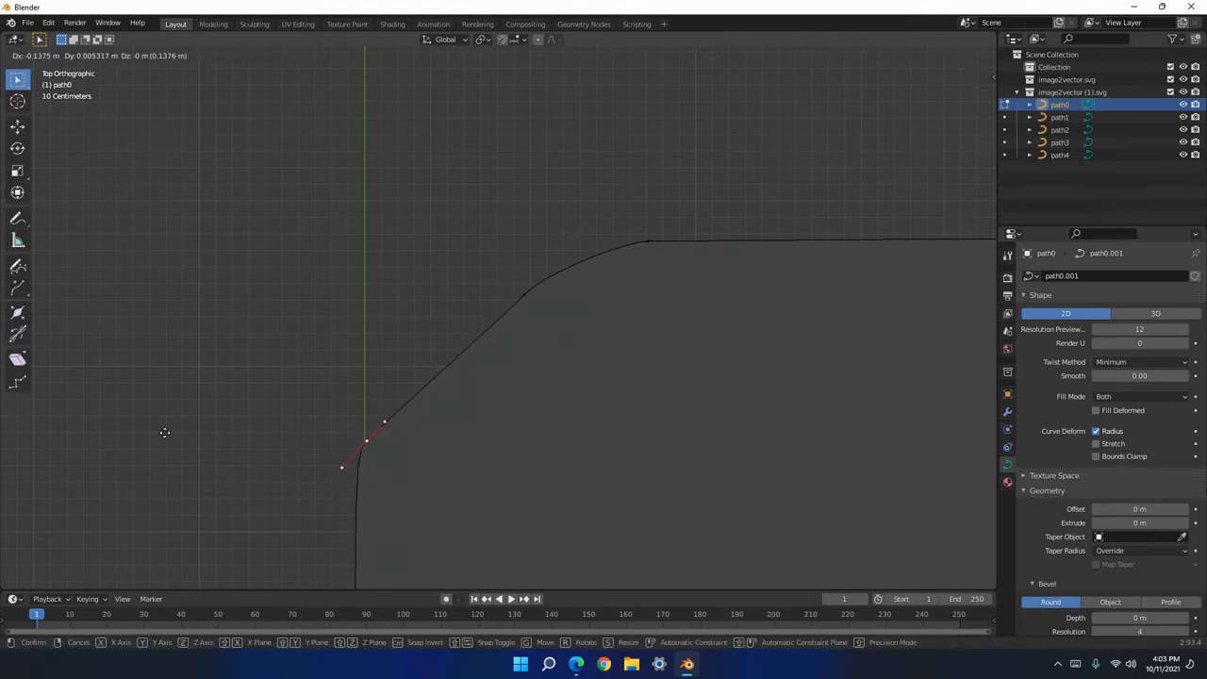
left_click(164, 432)
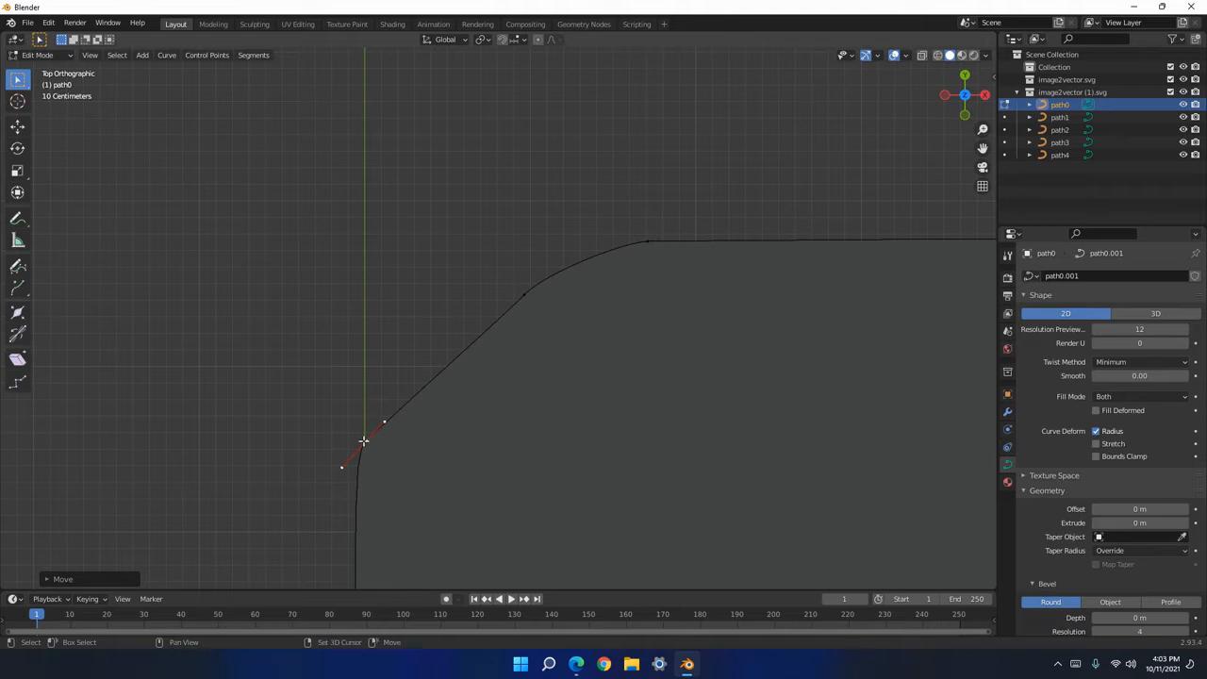
key("g")
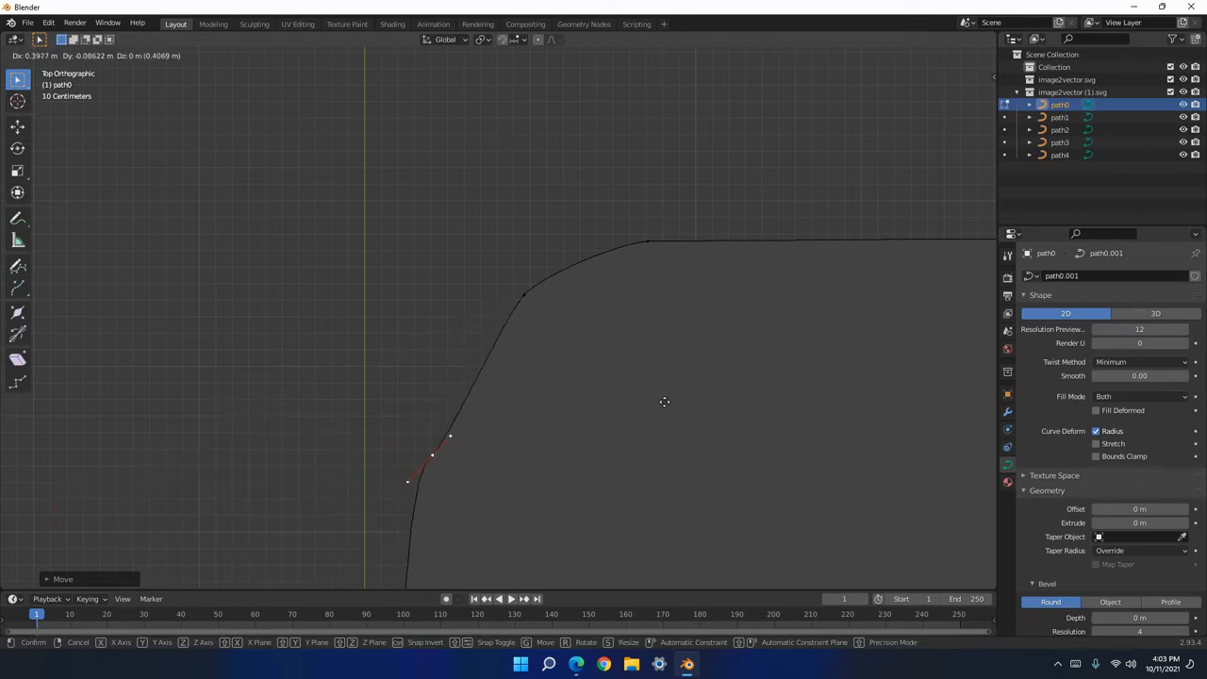
left_click(514, 396)
Set the corner's lowest point to Aligned handles, straighten them vertically along the frame's left edge, and nudge the point into line.
scroll(385, 465, "down", 1)
scroll(387, 462, "down", 2)
scroll(410, 446, "up", 5)
middle_click_drag(409, 456, 514, 209, "shift")
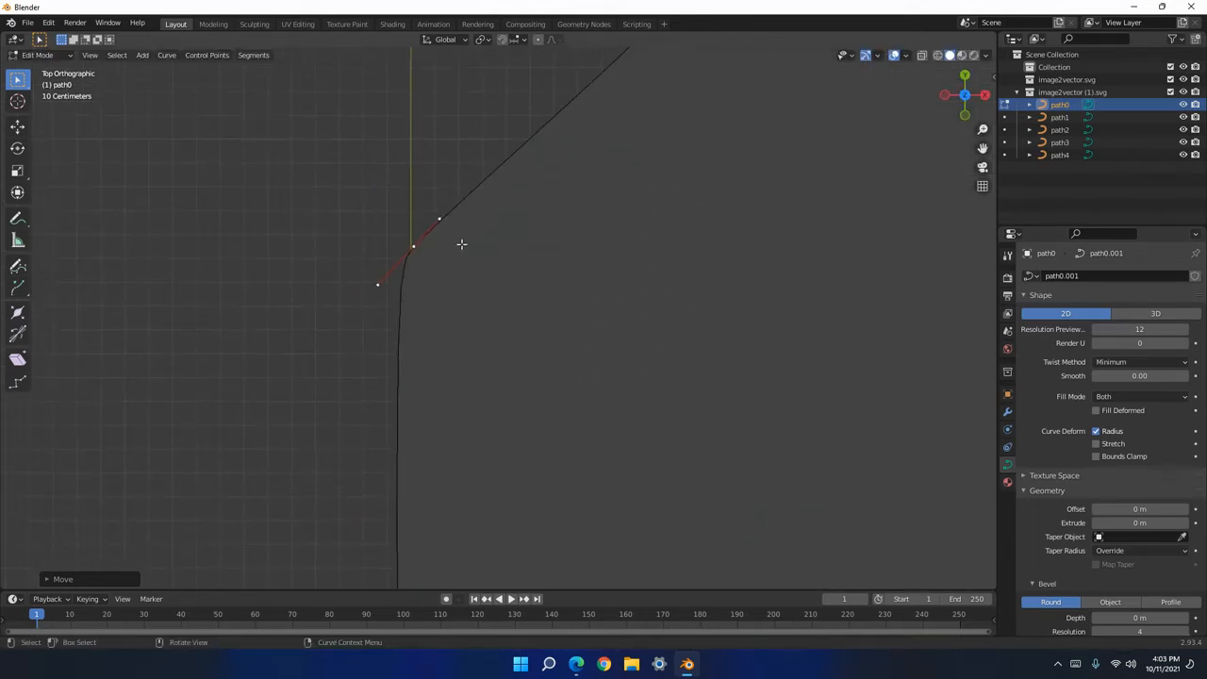
right_click(412, 247)
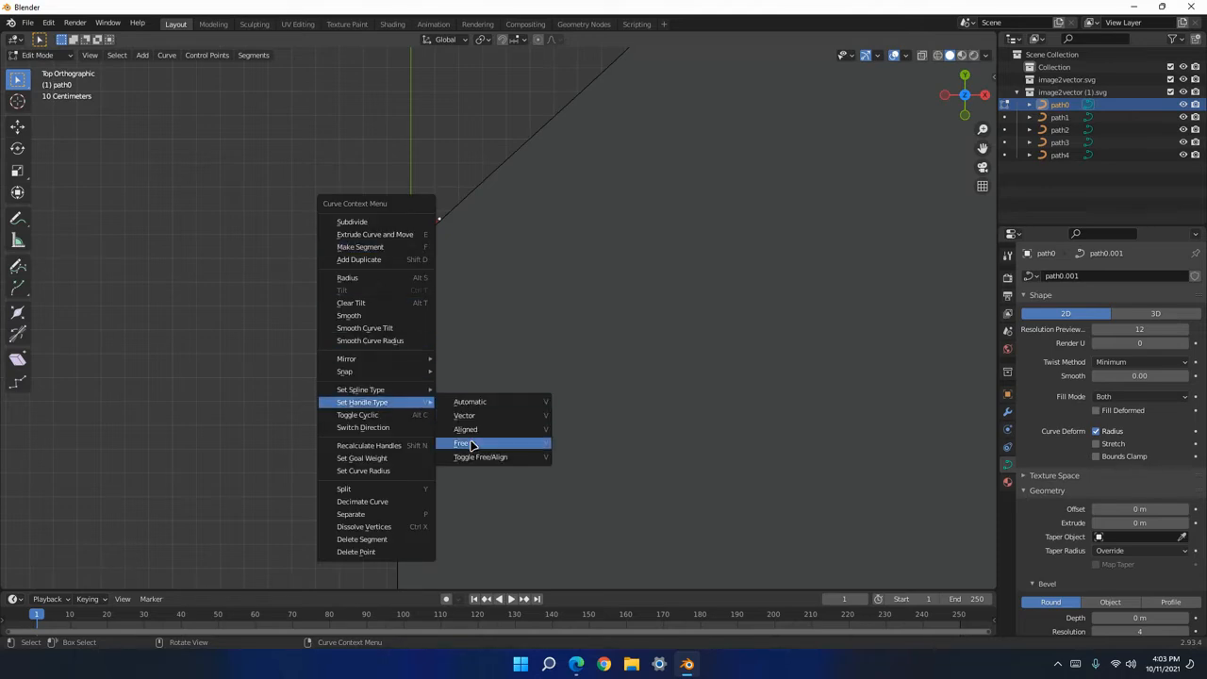
left_click(467, 431)
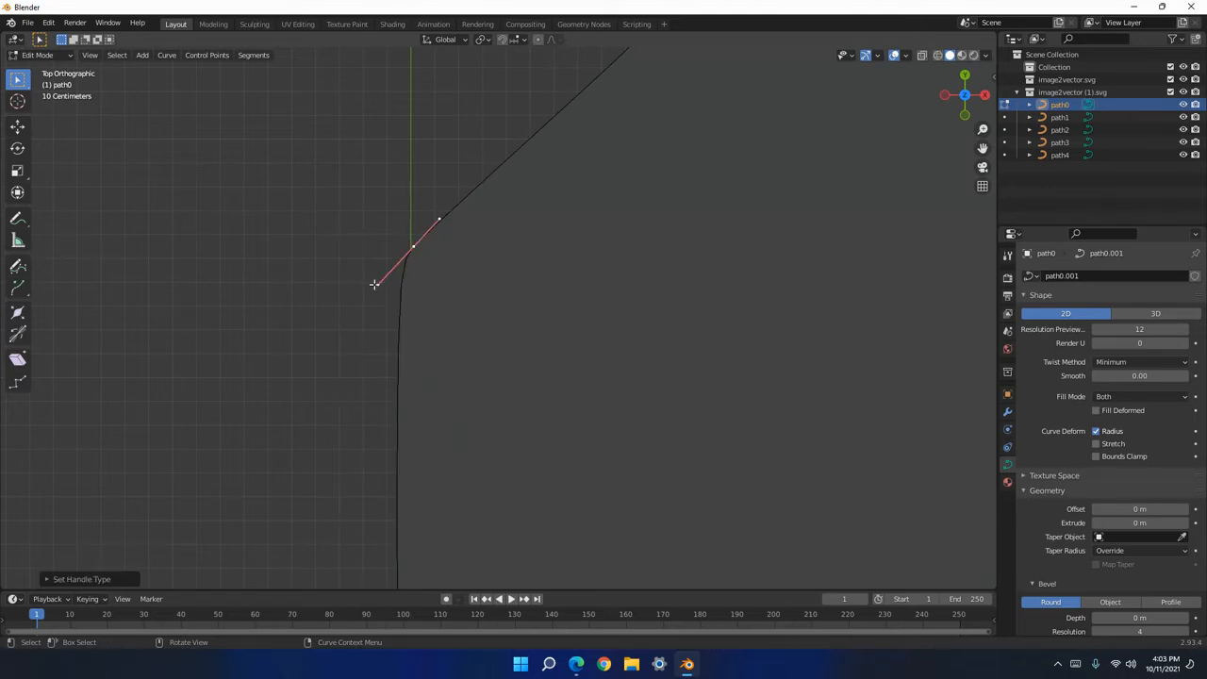
left_click(377, 285)
key("g")
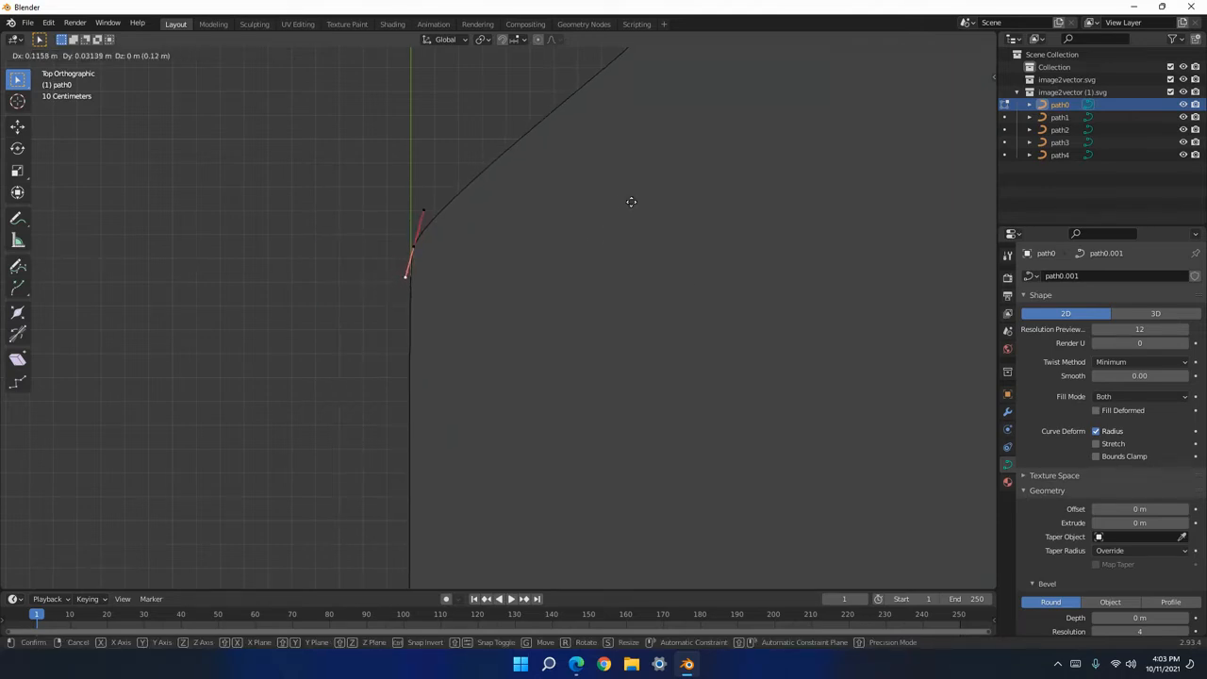
left_click(704, 453)
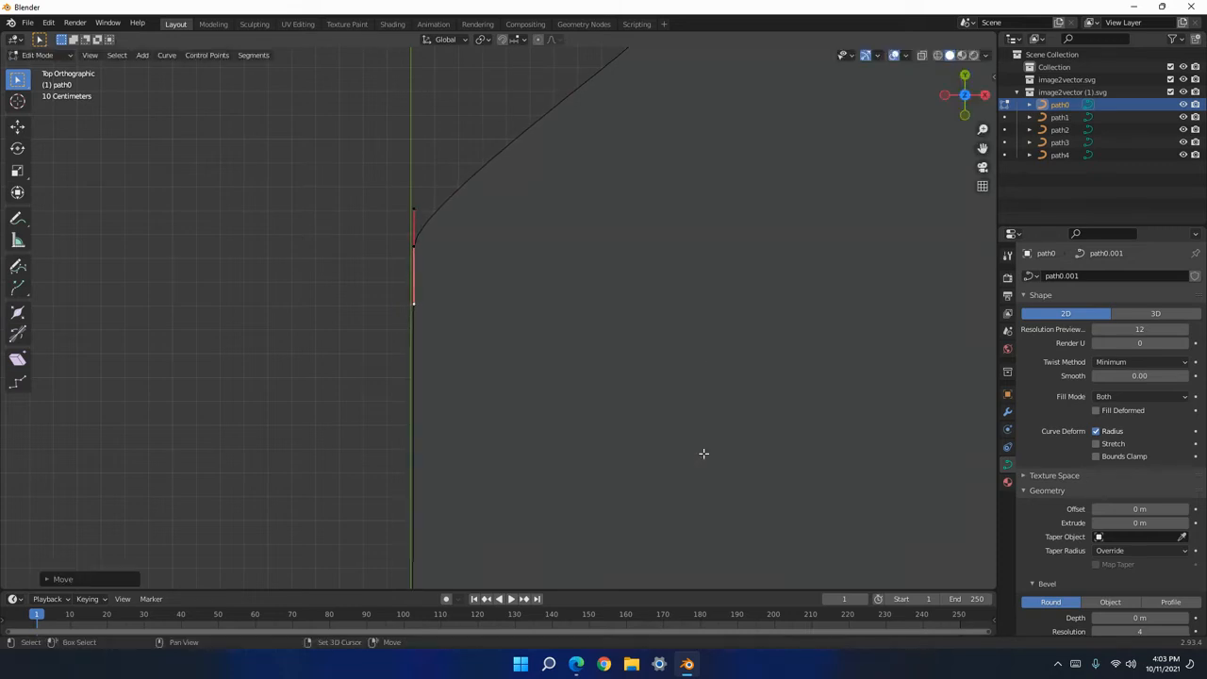
left_click(415, 244)
key("g")
left_click(409, 245)
Move the outer corner's mid-curve point outward to the left so the corner bulges more.
middle_click_drag(573, 281, 440, 409, "shift")
middle_click_drag(597, 242, 483, 331, "shift")
left_click(399, 256)
key("g")
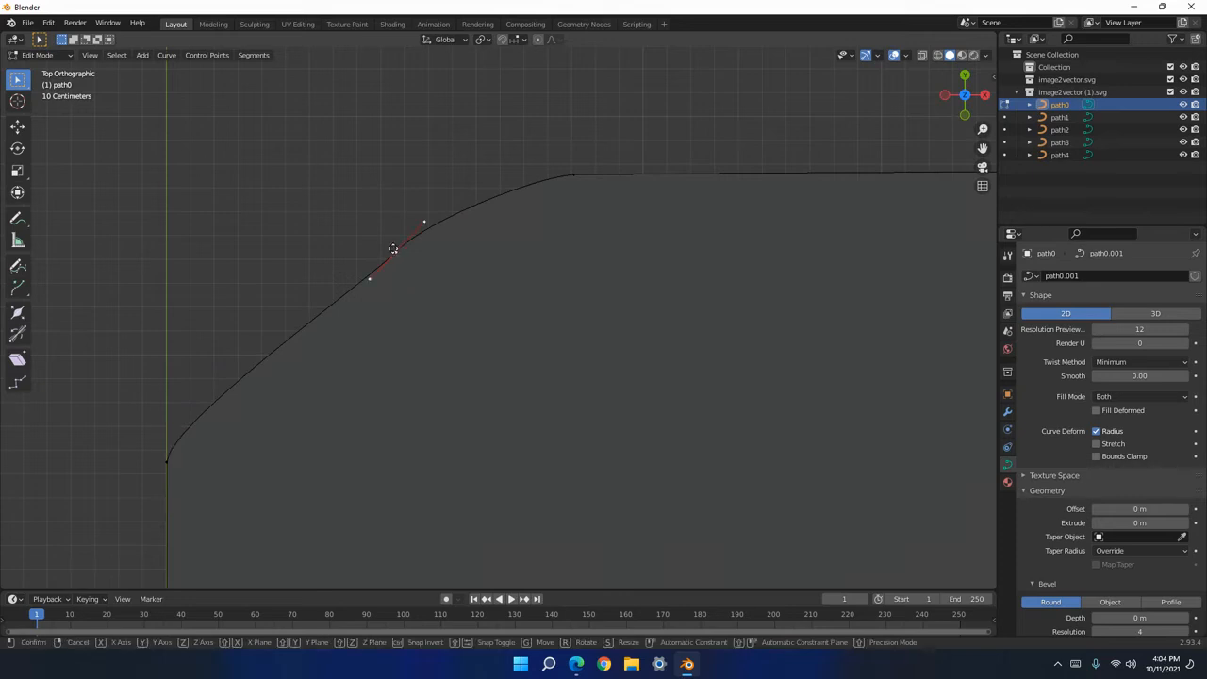
left_click(306, 251)
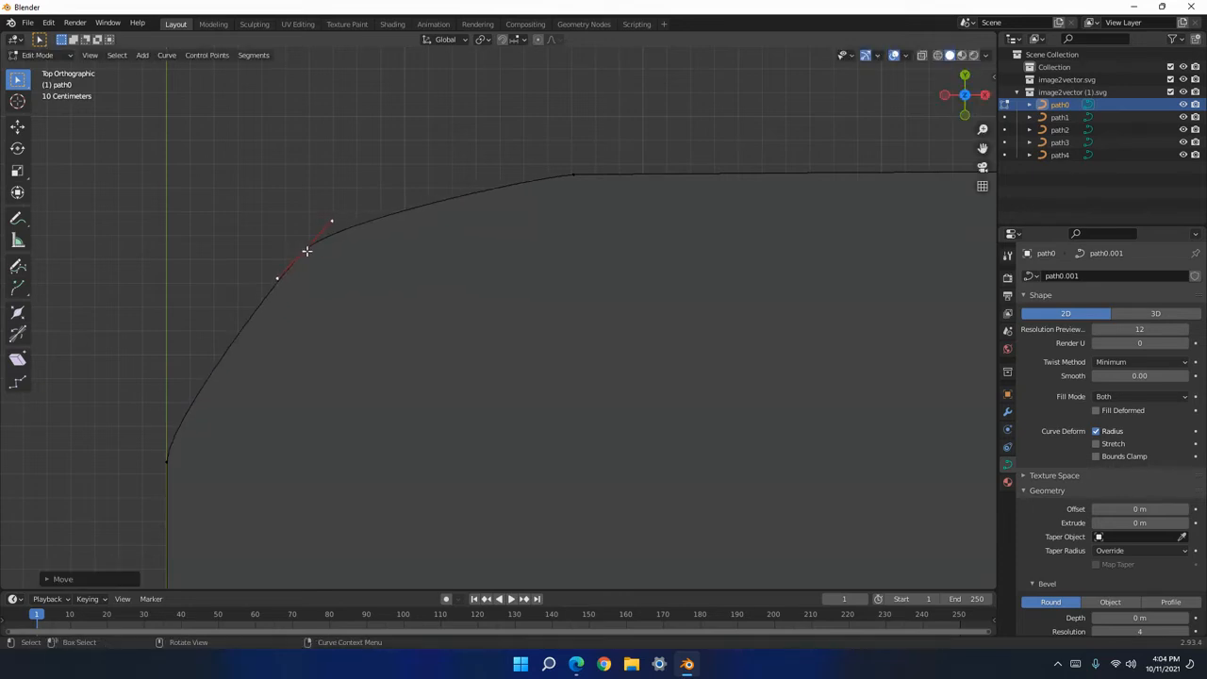
Set the mid-curve point's handles to Aligned and tilt its upper handle slightly flatter.
right_click(307, 251)
mouse_move(311, 249)
left_click(386, 278)
left_click(334, 221)
key("g")
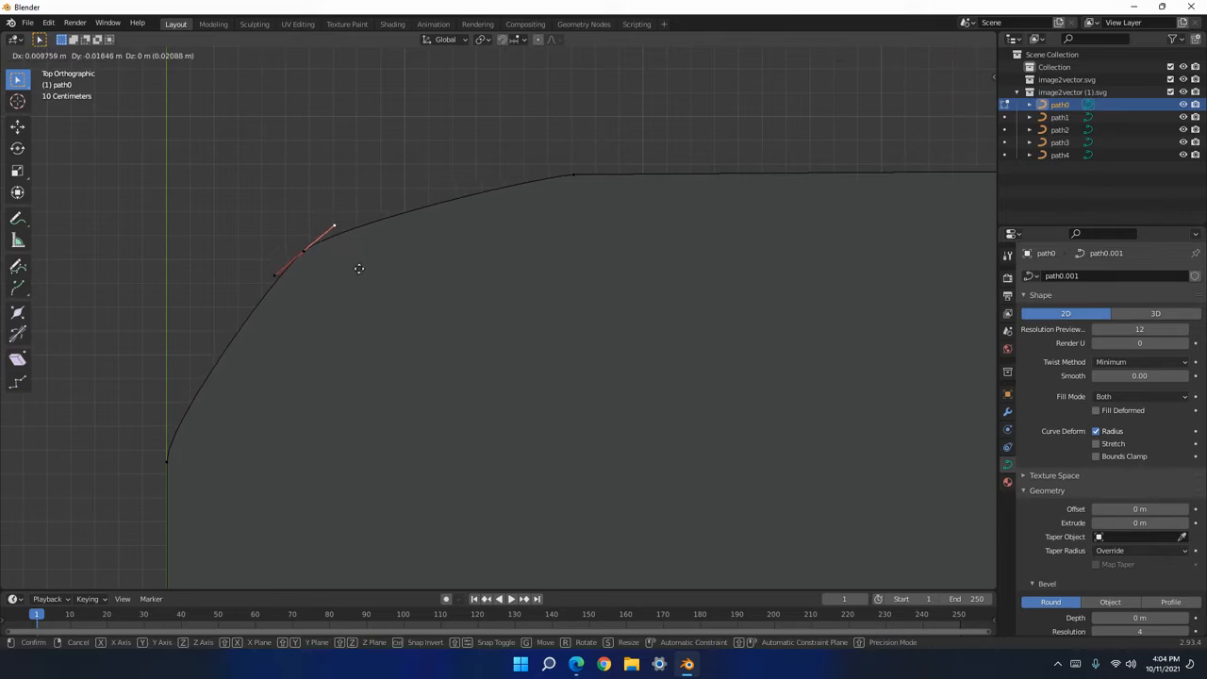
left_click(364, 279, "shift")
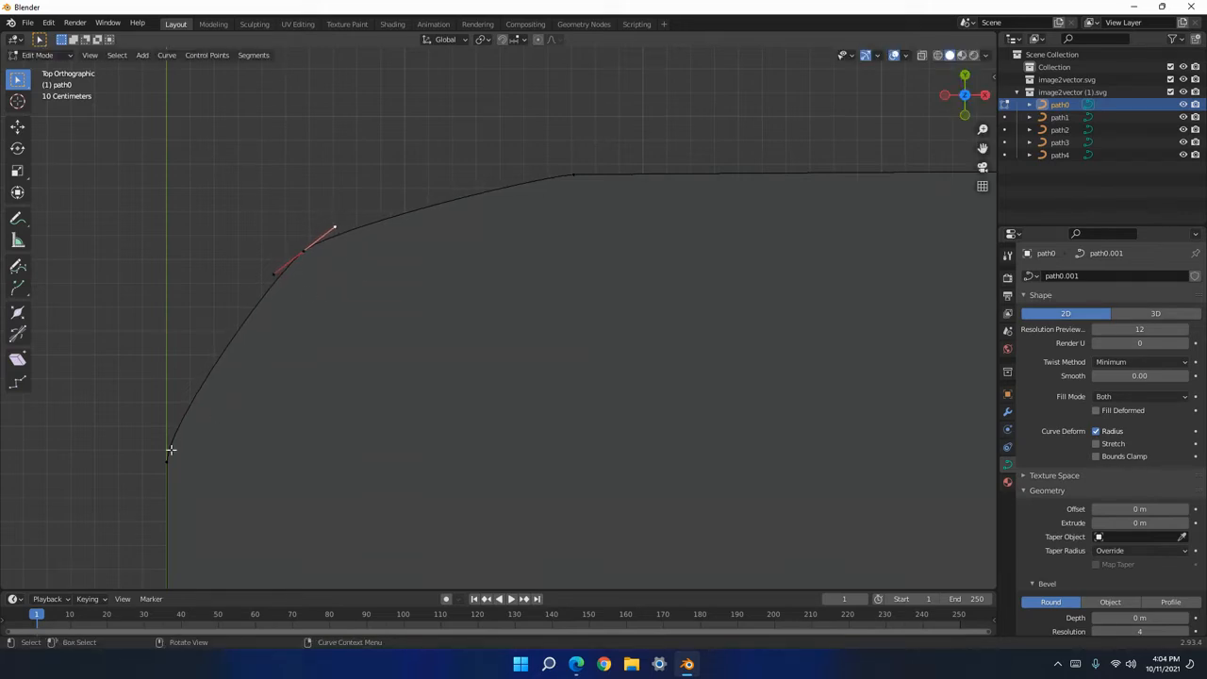
Round the outer corner's lower half by extending the lowest point's upward handle to moderate length and shifting the mid-curve point outward.
left_click_drag(165, 421, 189, 272)
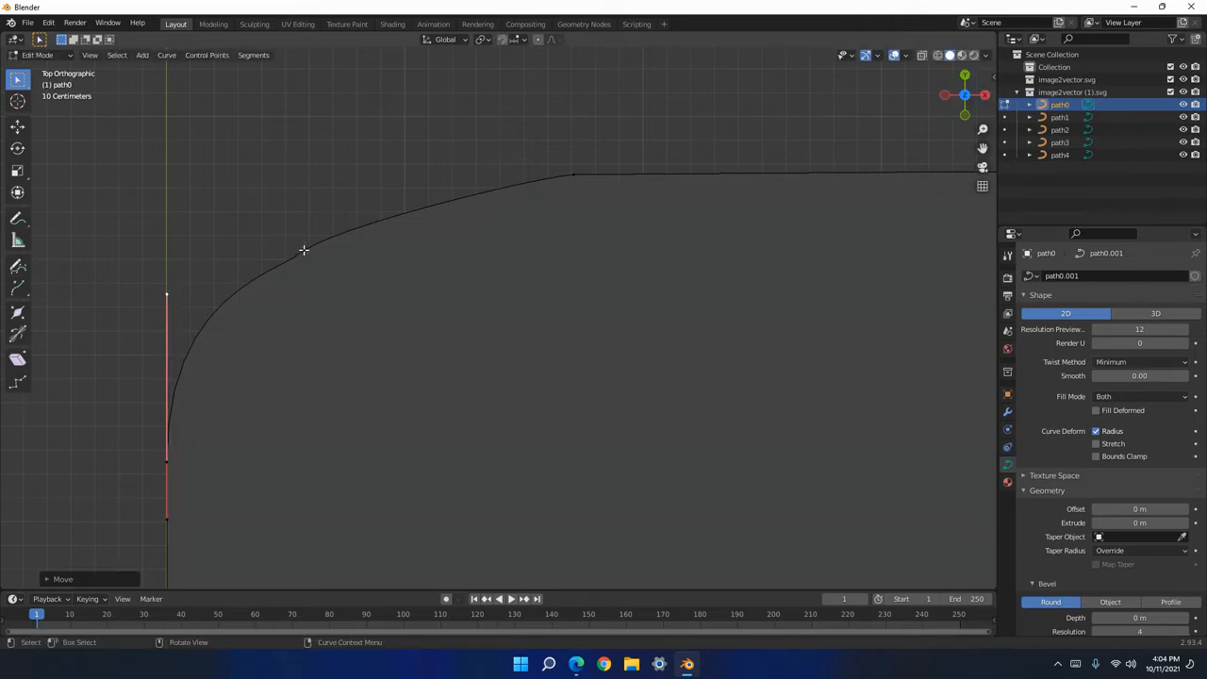
left_click(304, 250)
key("g")
left_click(189, 171, "shift")
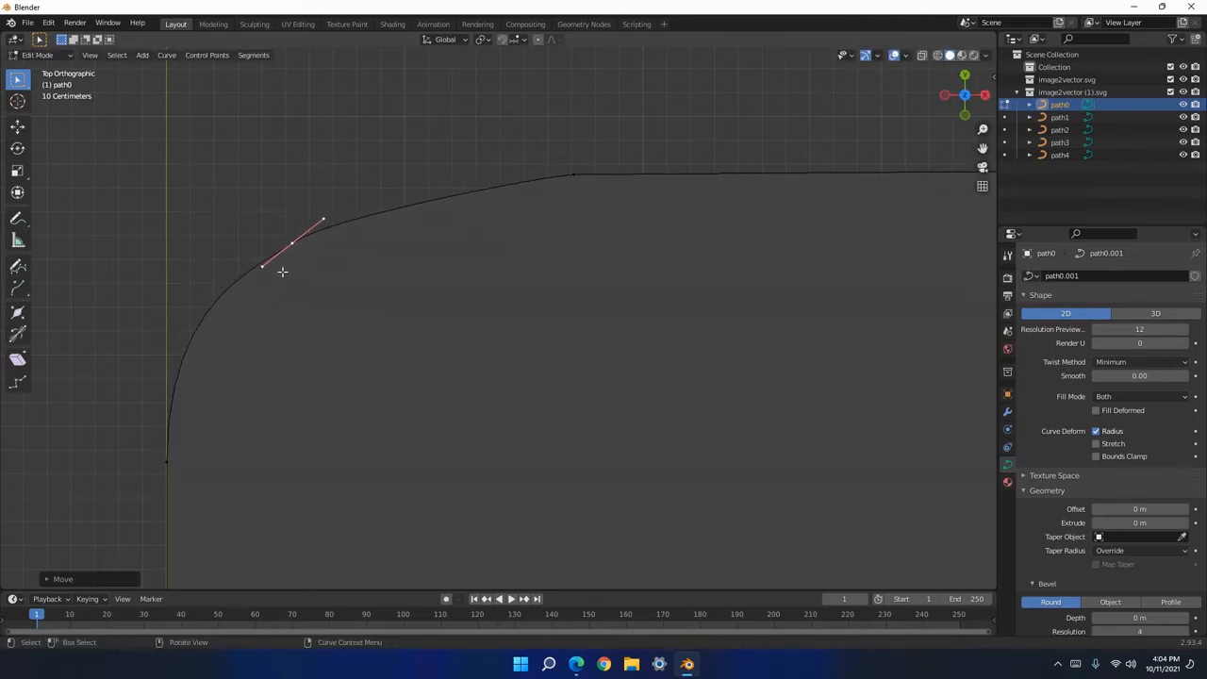
left_click_drag(291, 242, 267, 255)
left_click(166, 457)
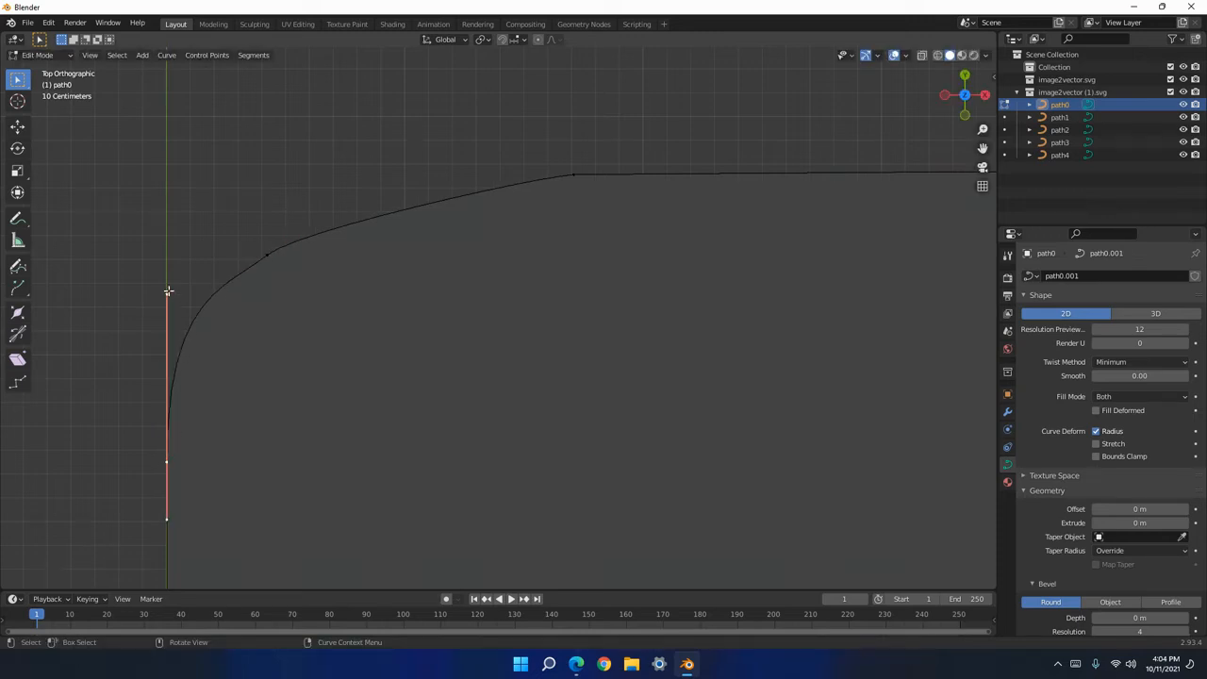
left_click_drag(167, 291, 138, 329)
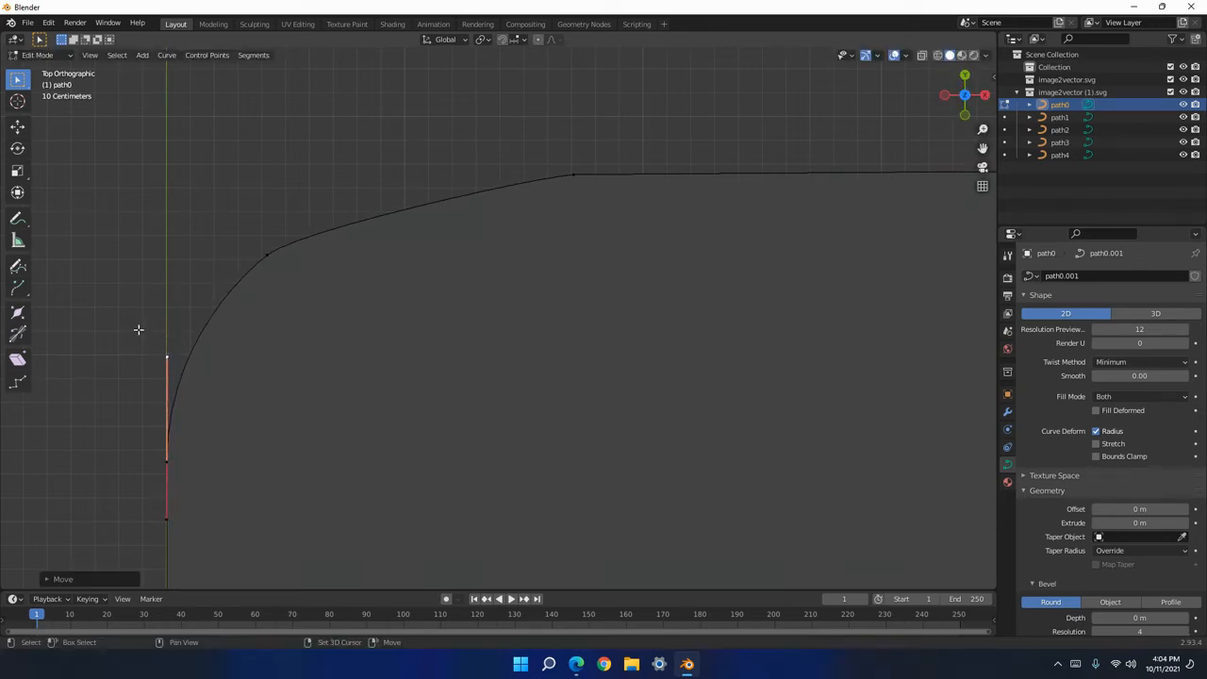
Stretch the top-edge point's left handle far toward the corner and level its right handle with the top edge.
left_click(575, 174)
left_click_drag(531, 179, 322, 182)
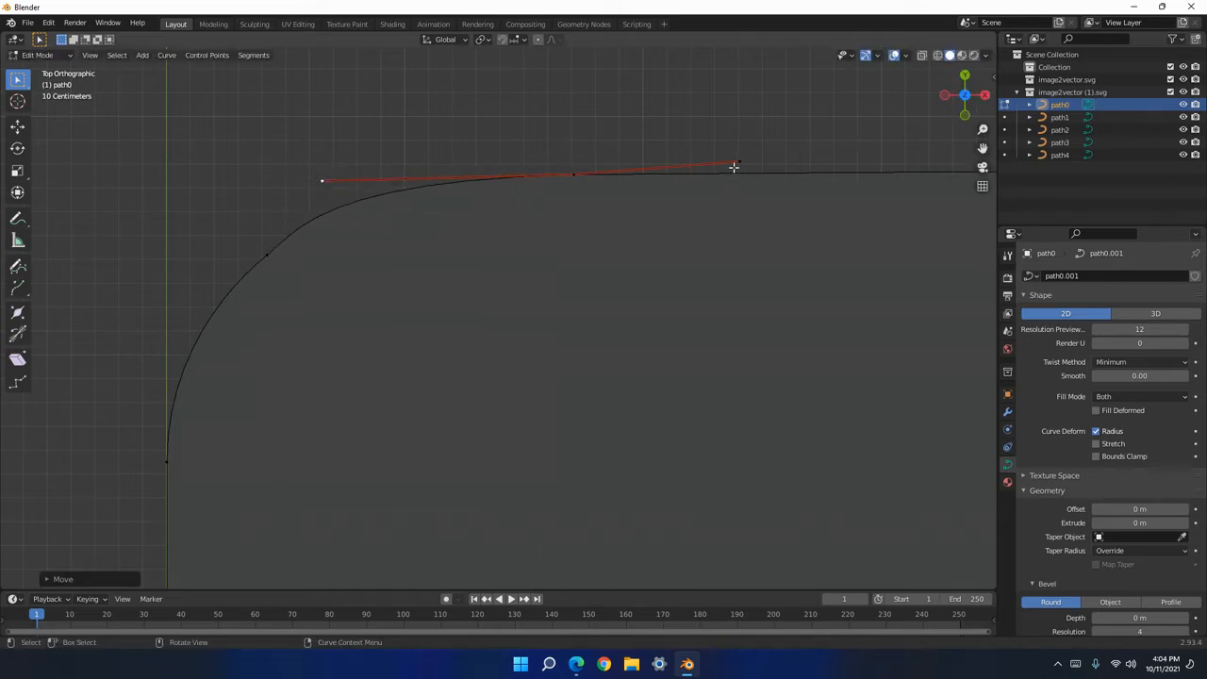
left_click_drag(740, 160, 743, 175)
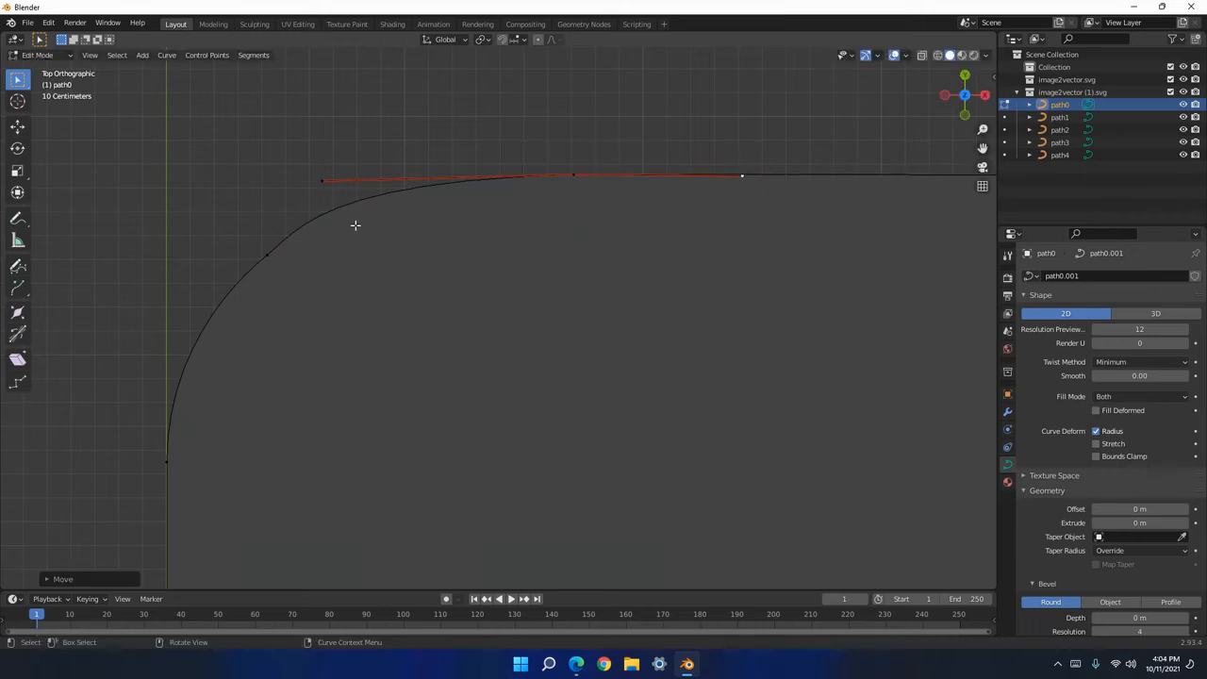
Shift the mid-curve point slightly outward, set its handles to Aligned, and shorten its lower handle to smooth the curve.
left_click(267, 254)
key("g")
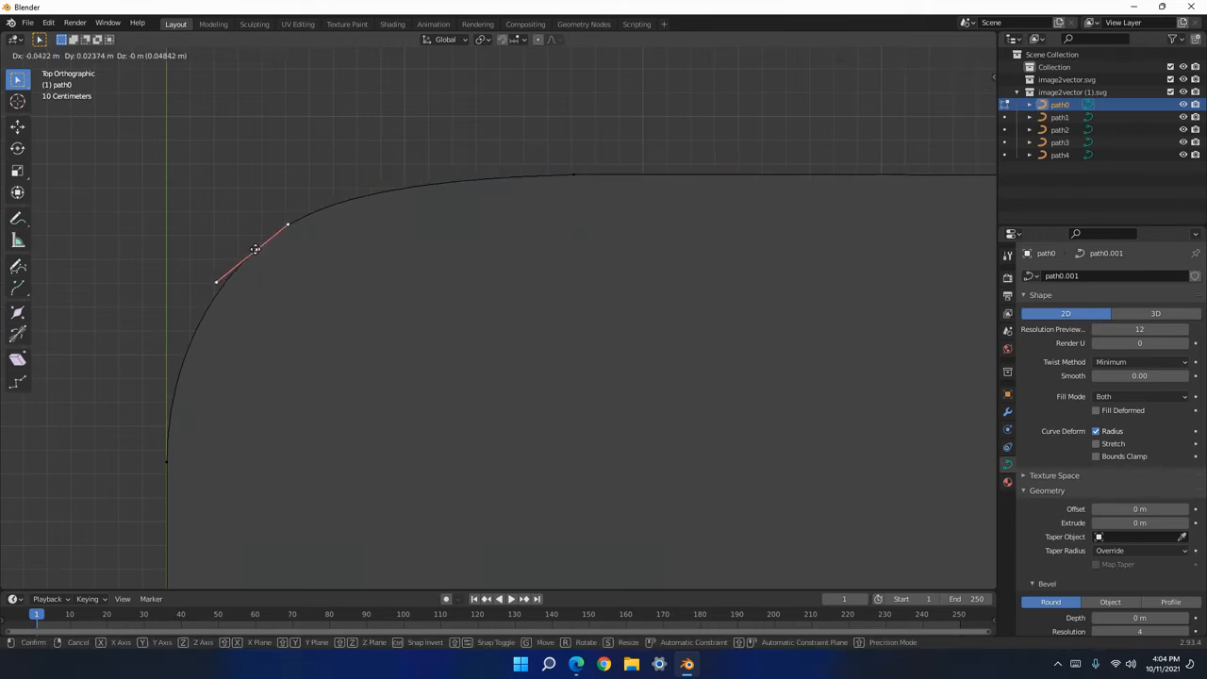
left_click(257, 250)
key("alt+Tab")
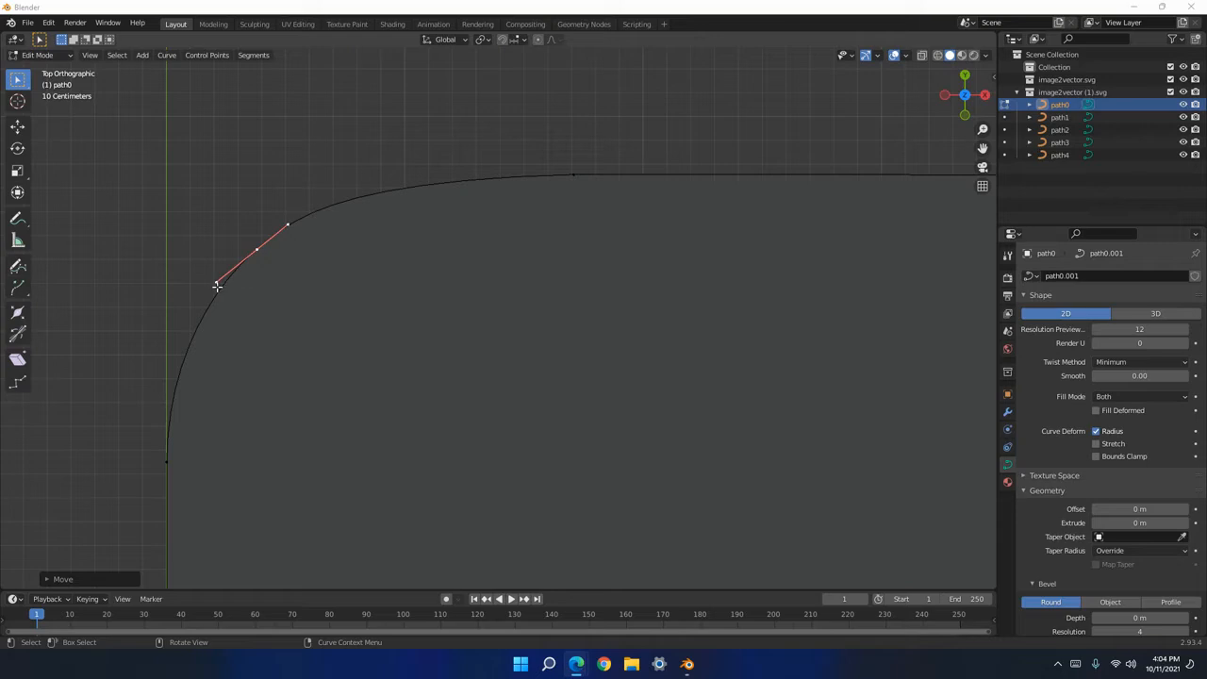
right_click(257, 249)
mouse_move(259, 276)
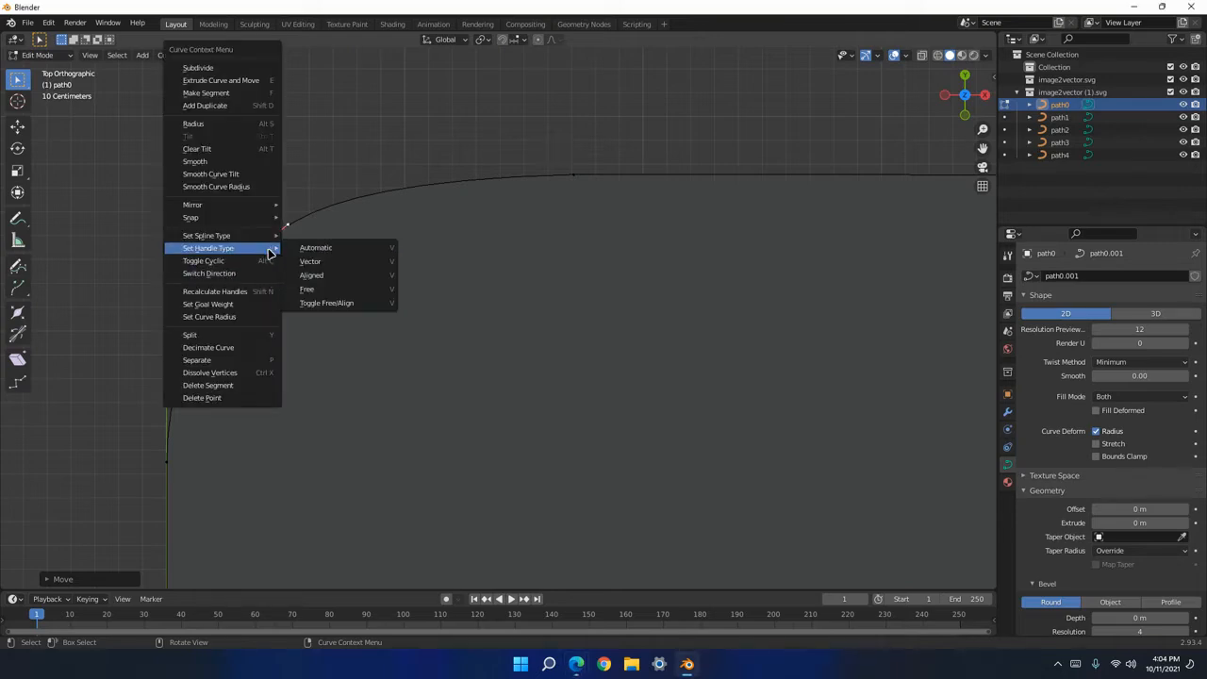
left_click(330, 275)
left_click(215, 282)
key("g")
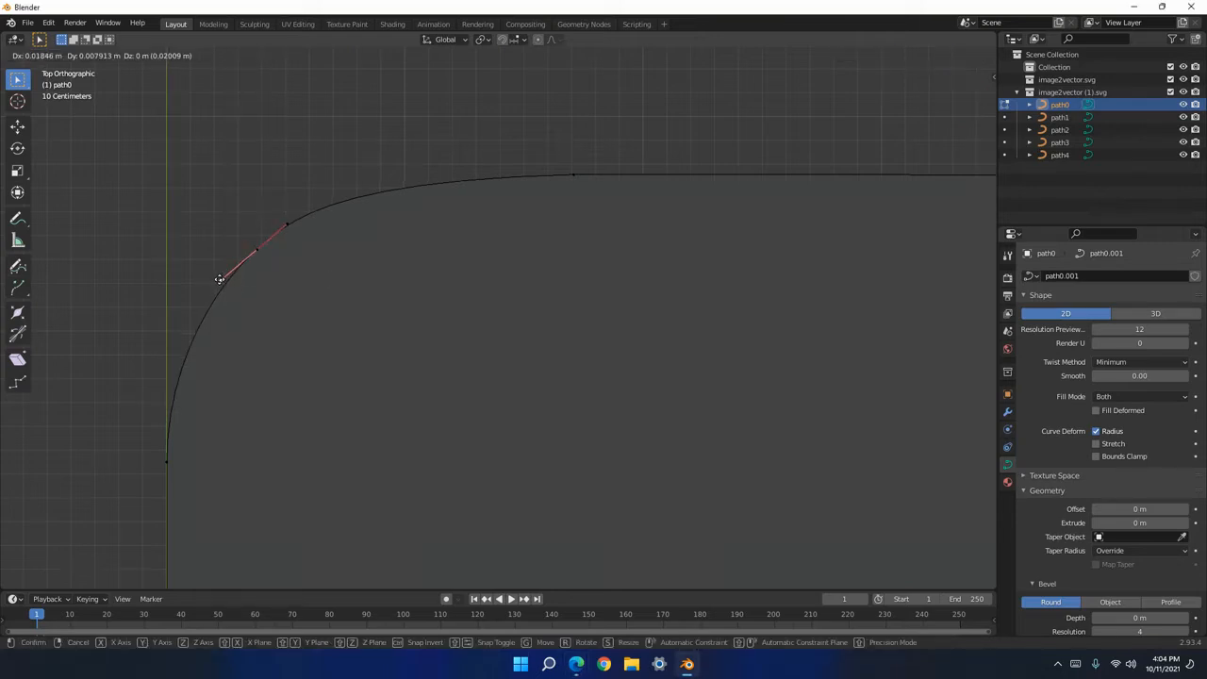
left_click(225, 274)
Set the outer corner's top-edge point to Aligned handles and level its left handle with the top edge.
key("Tab")
scroll(346, 326, "down", 10)
scroll(463, 386, "up", 8)
key("Tab")
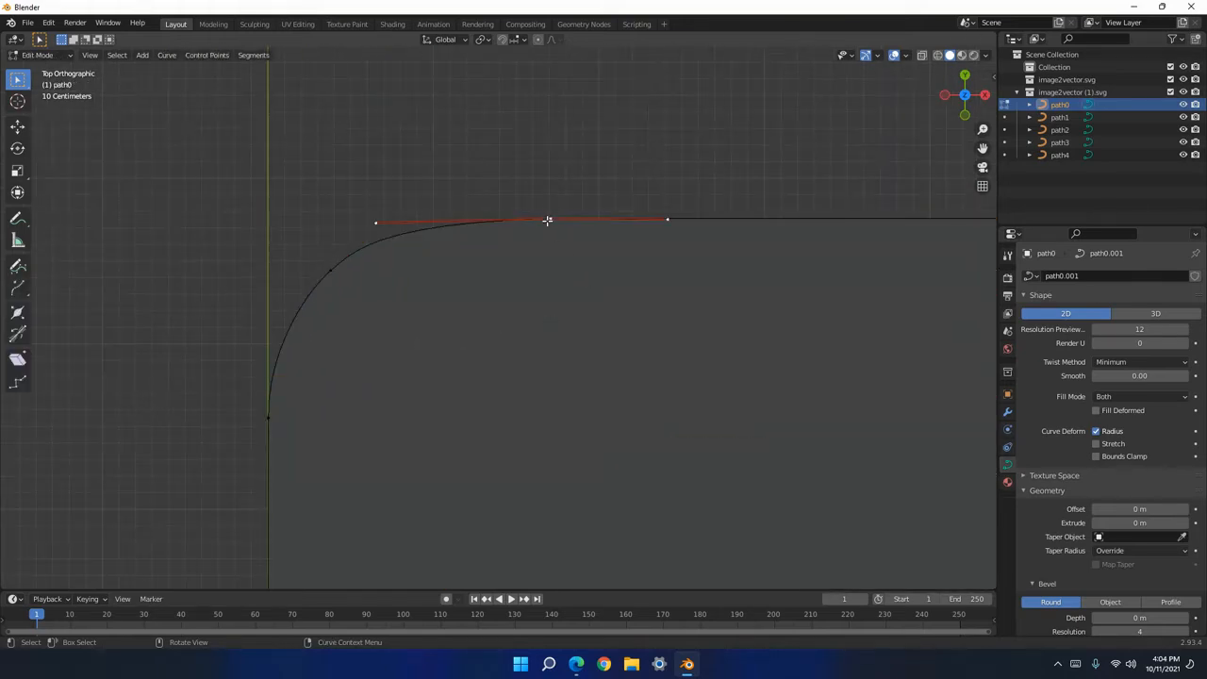
right_click(557, 223)
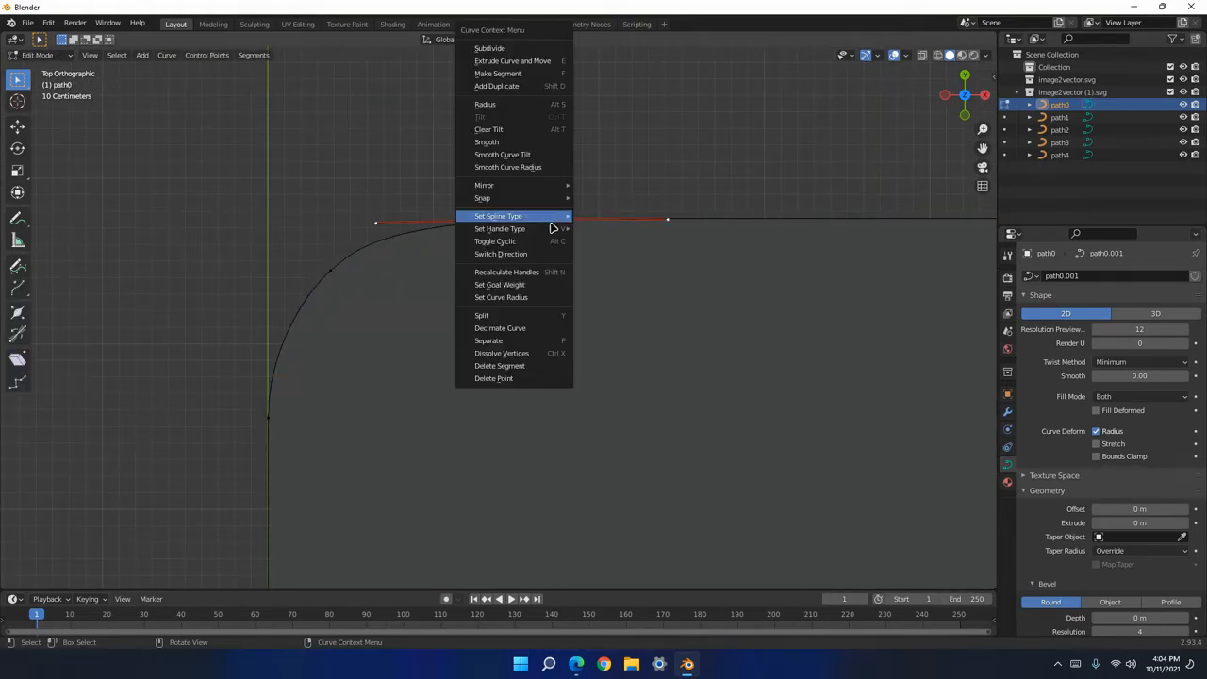
mouse_move(554, 229)
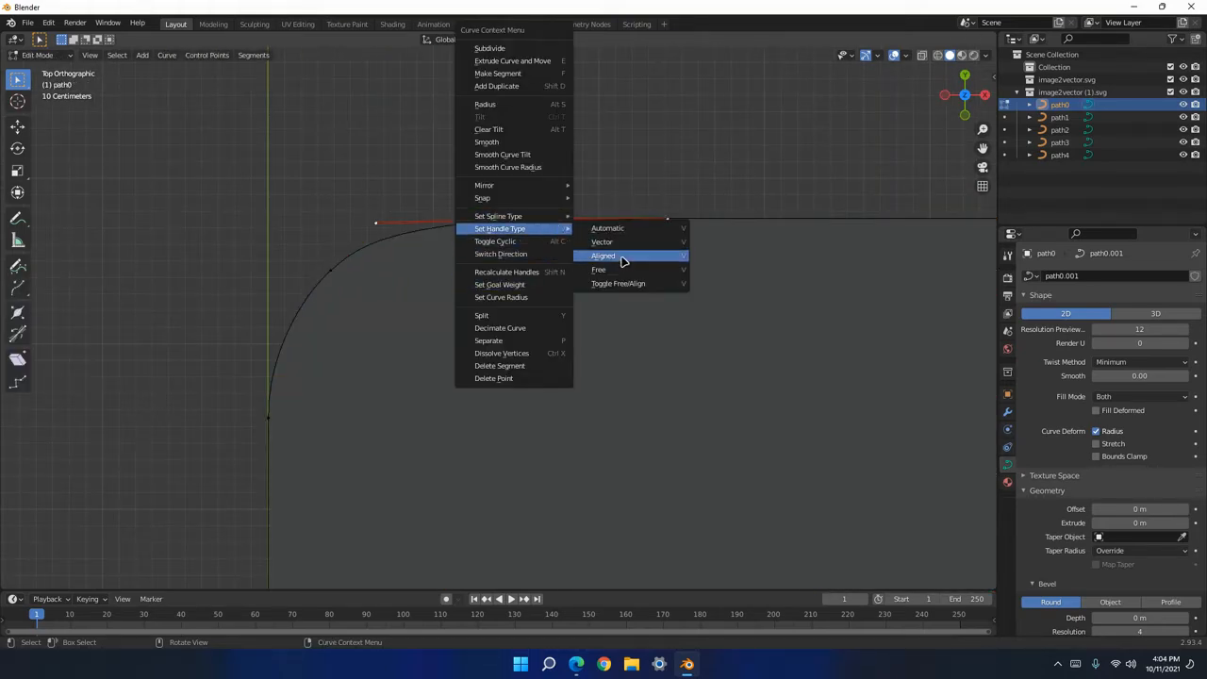
left_click(622, 257)
key("g")
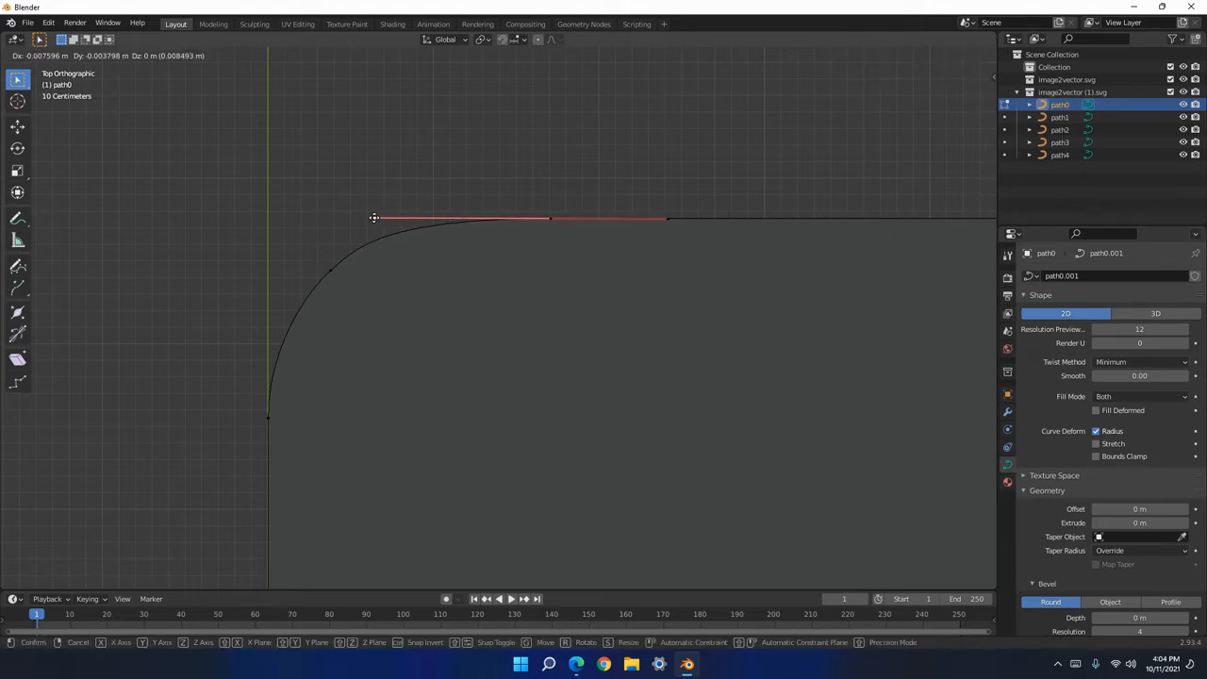
left_click(372, 221)
key("Tab")
On the frame's upper-left inner corner, move the upper curve point outward to mid-corner and remove the lower curve point.
scroll(488, 375, "down", 6)
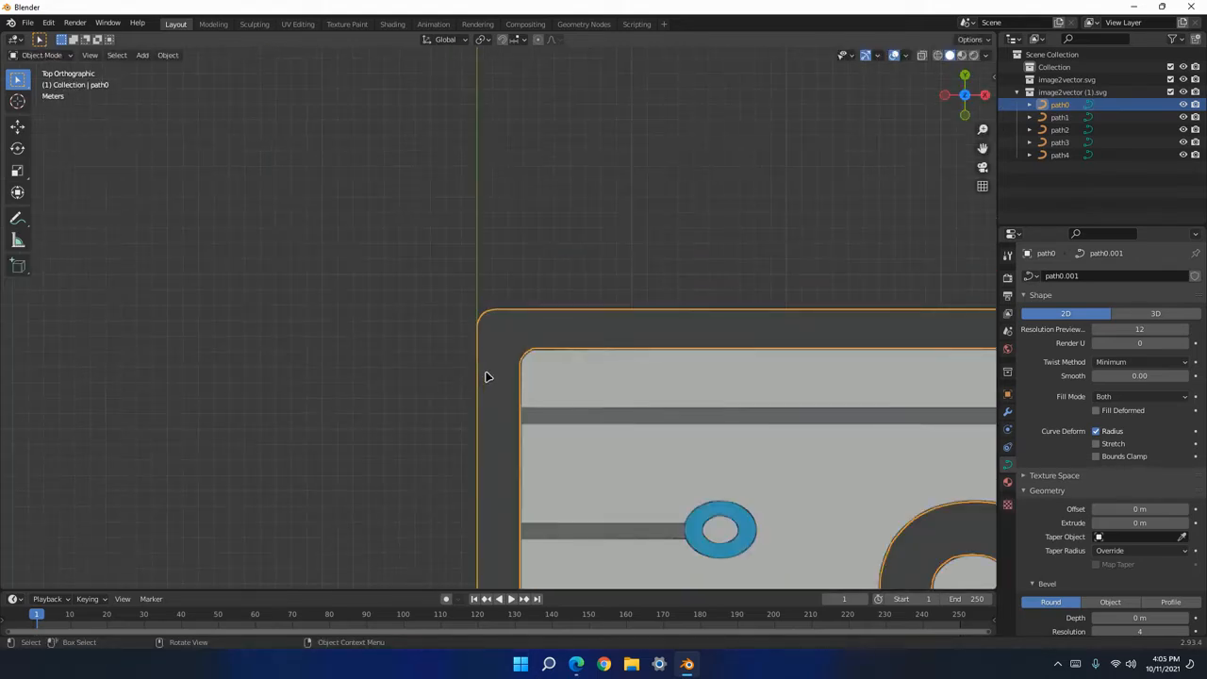
scroll(544, 387, "up", 4)
scroll(447, 321, "up", 5)
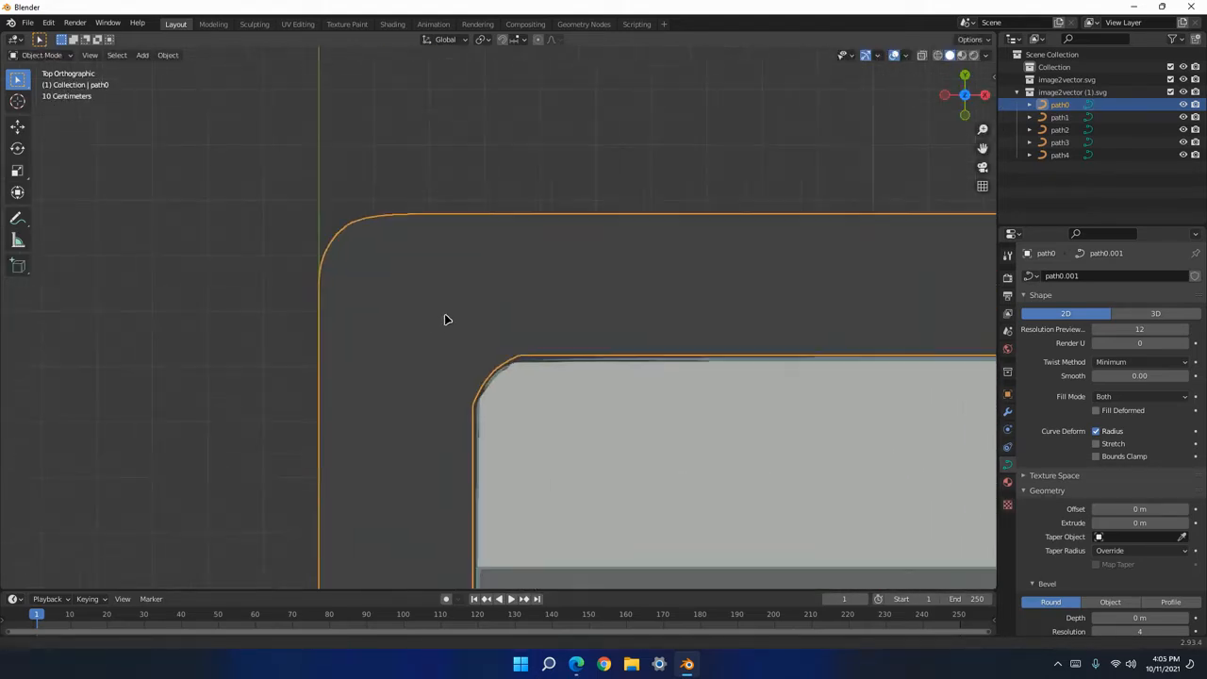
key("Tab")
middle_click_drag(355, 264, 527, 321, "shift")
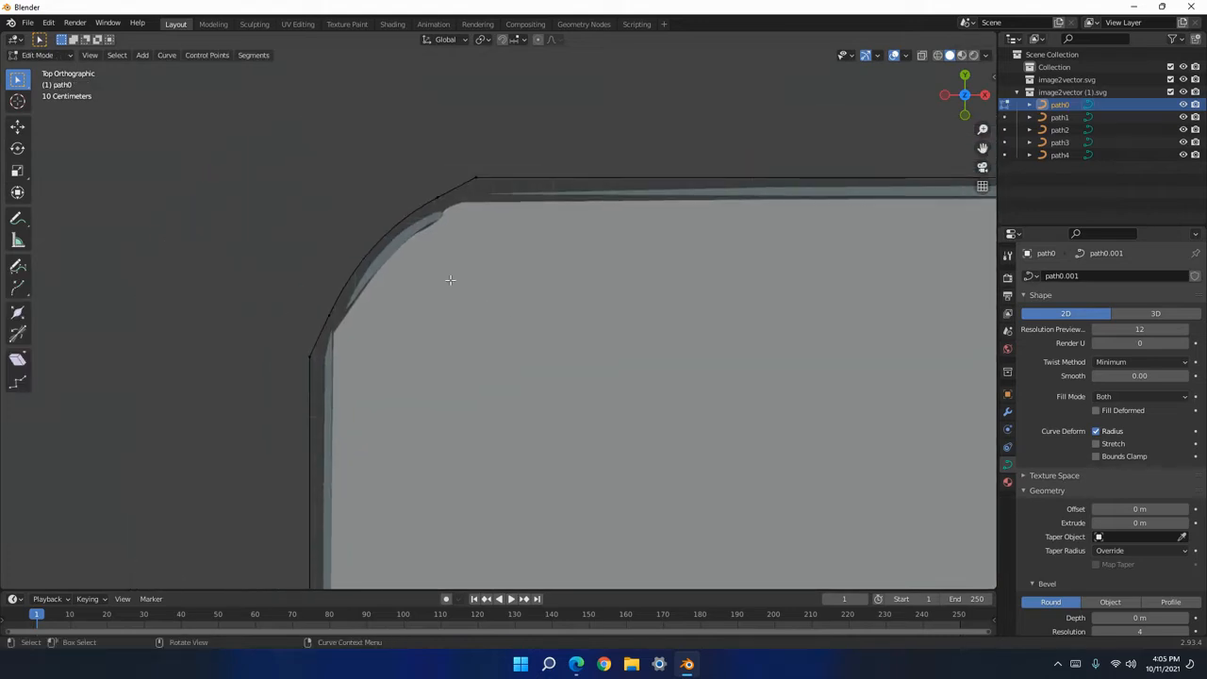
left_click_drag(435, 200, 388, 209)
left_click(361, 228)
left_click(325, 317)
key("x")
left_click(327, 318)
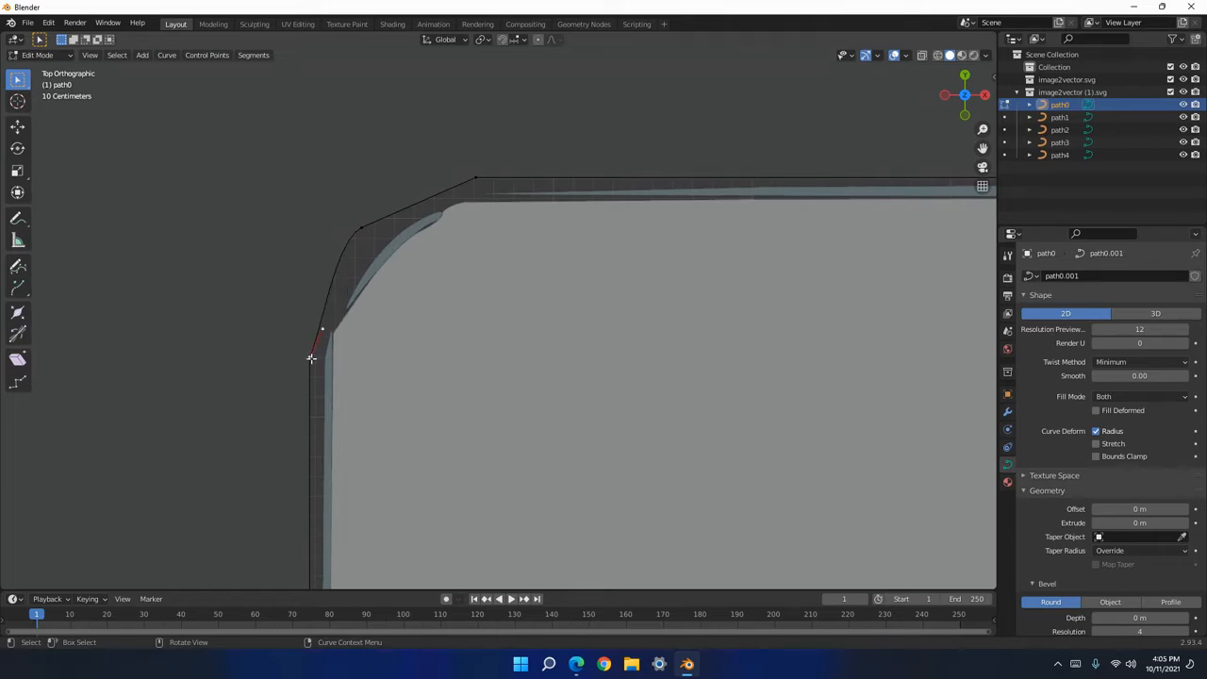
right_click(311, 358)
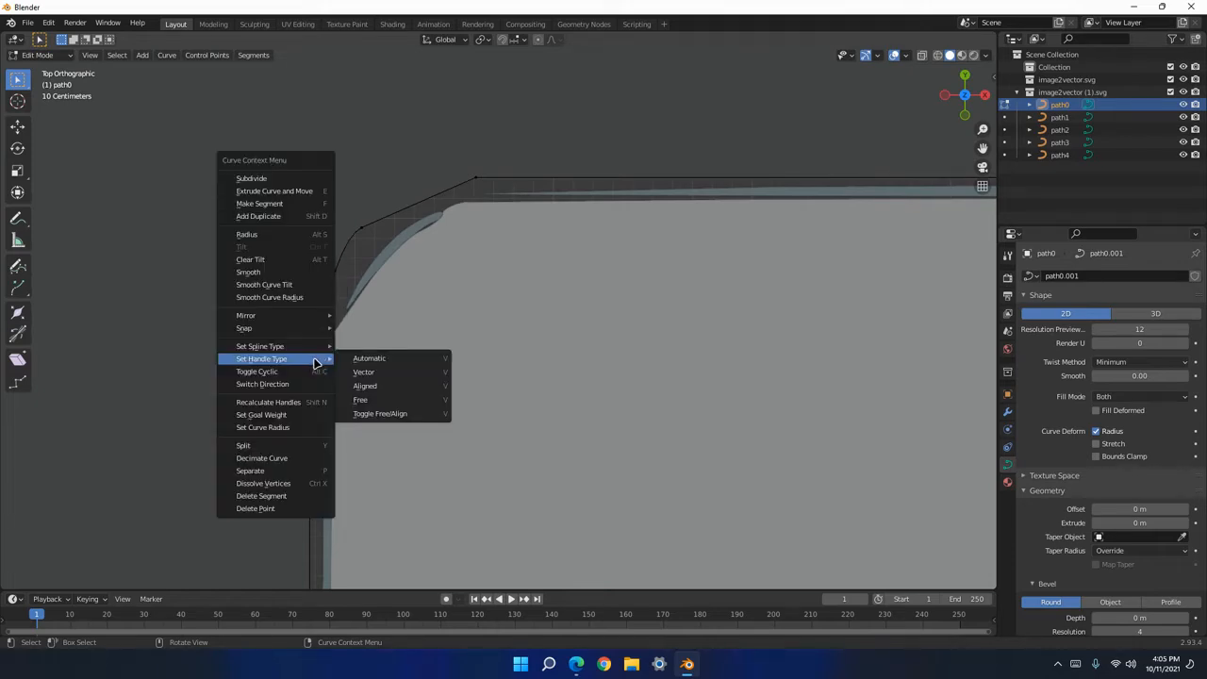
left_click(373, 385)
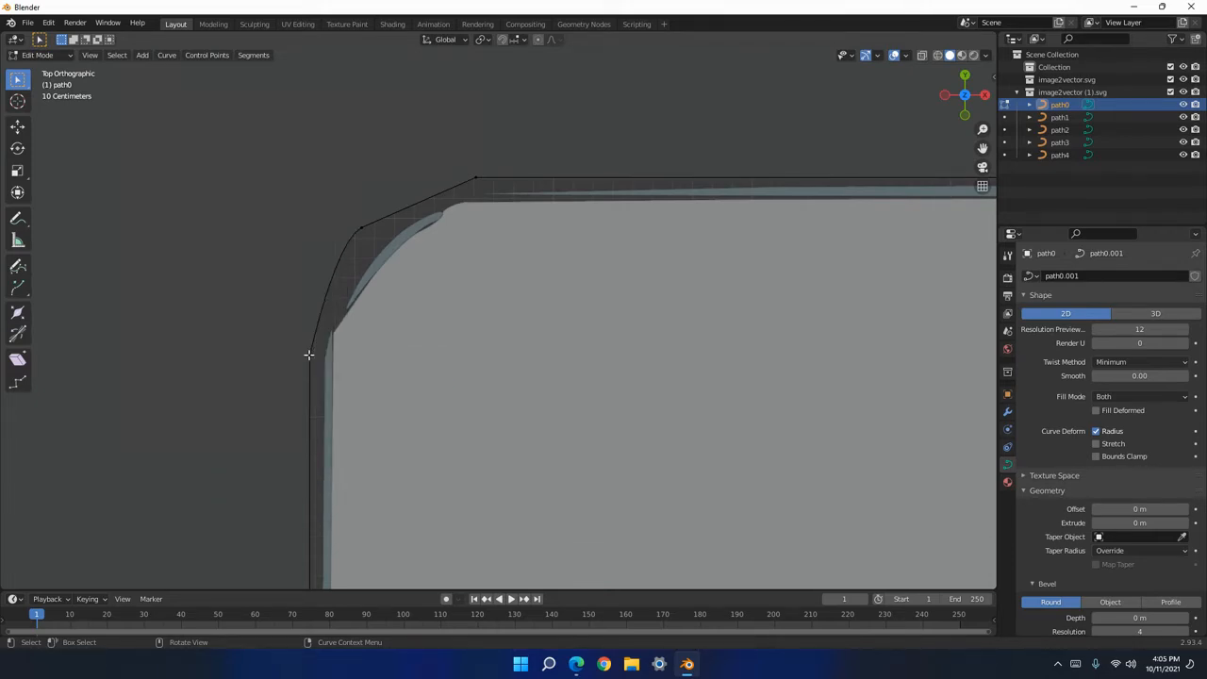
key("g")
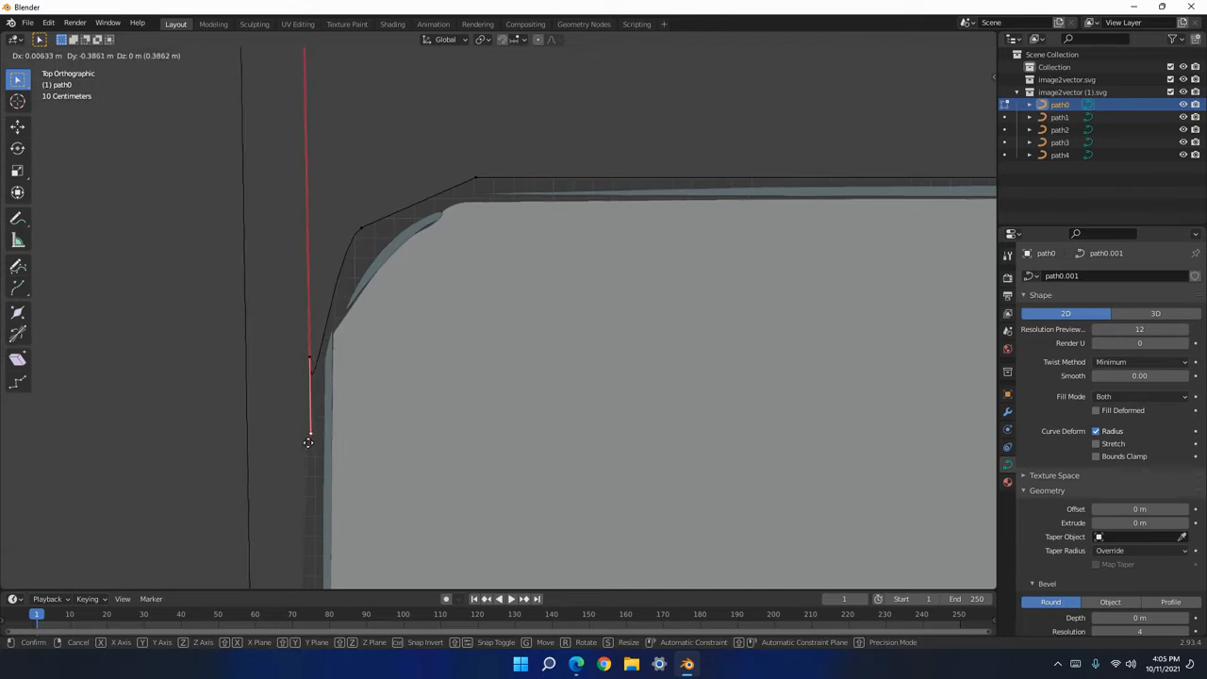
right_click(308, 448)
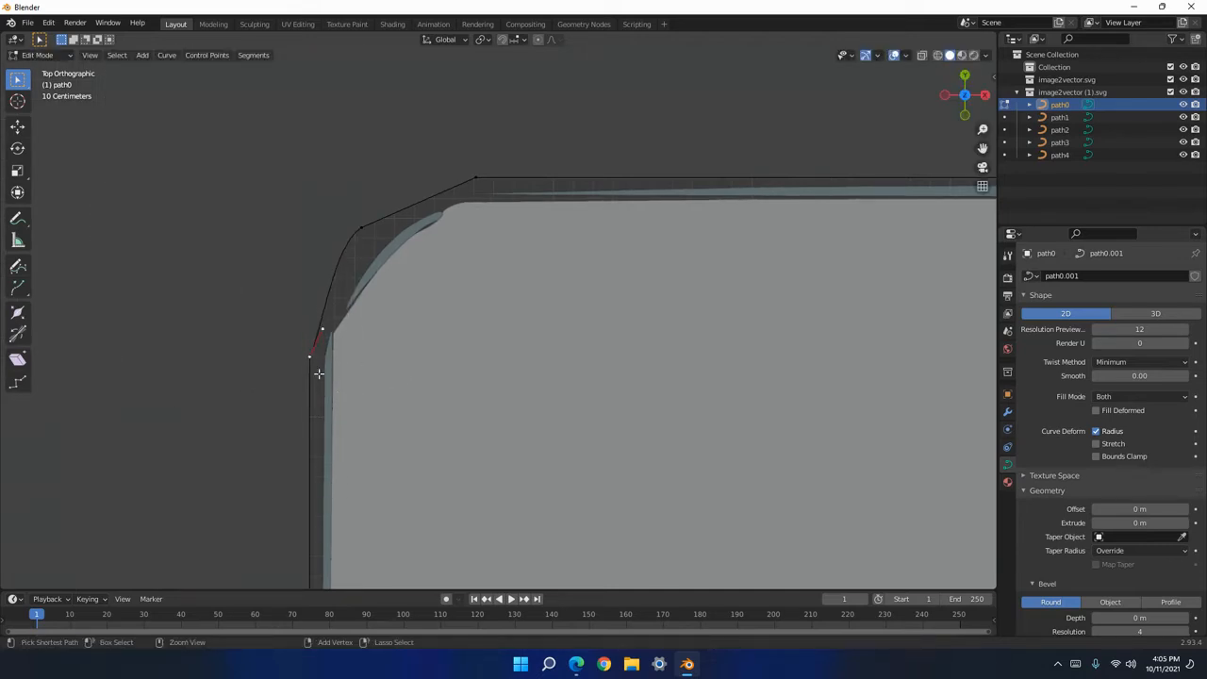
Stretch the inner corner's left-edge point's upper handle upward and its lower handle down along the left edge.
left_click_drag(323, 327, 317, 255)
left_click(308, 357)
key("g")
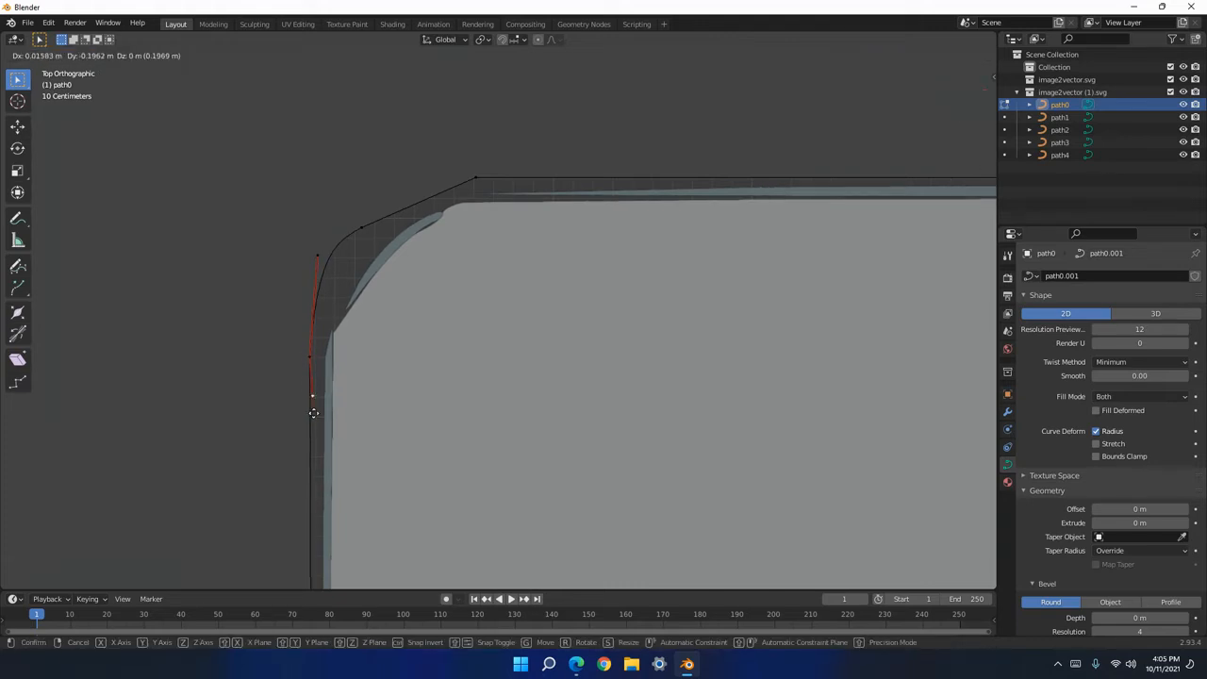
left_click(309, 451)
Set the left-edge point to Aligned handles and shorten its upper handle while keeping it in line with the left edge.
right_click(308, 352)
mouse_move(311, 351)
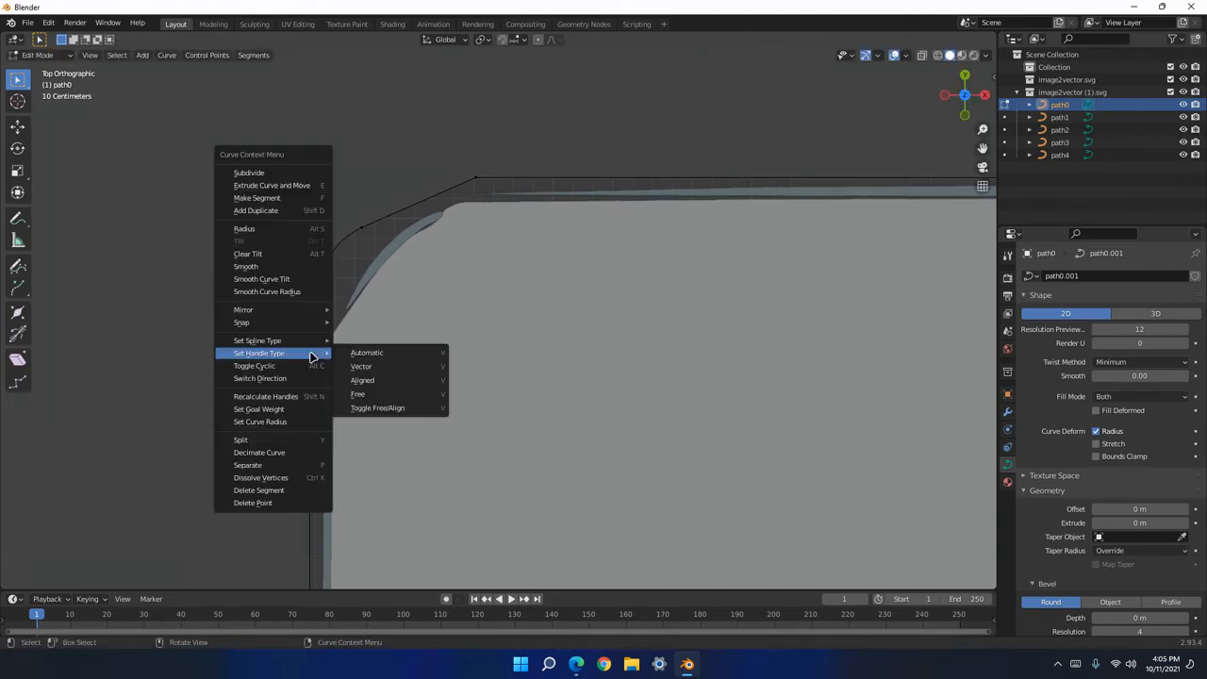
left_click(374, 380)
left_click(309, 256)
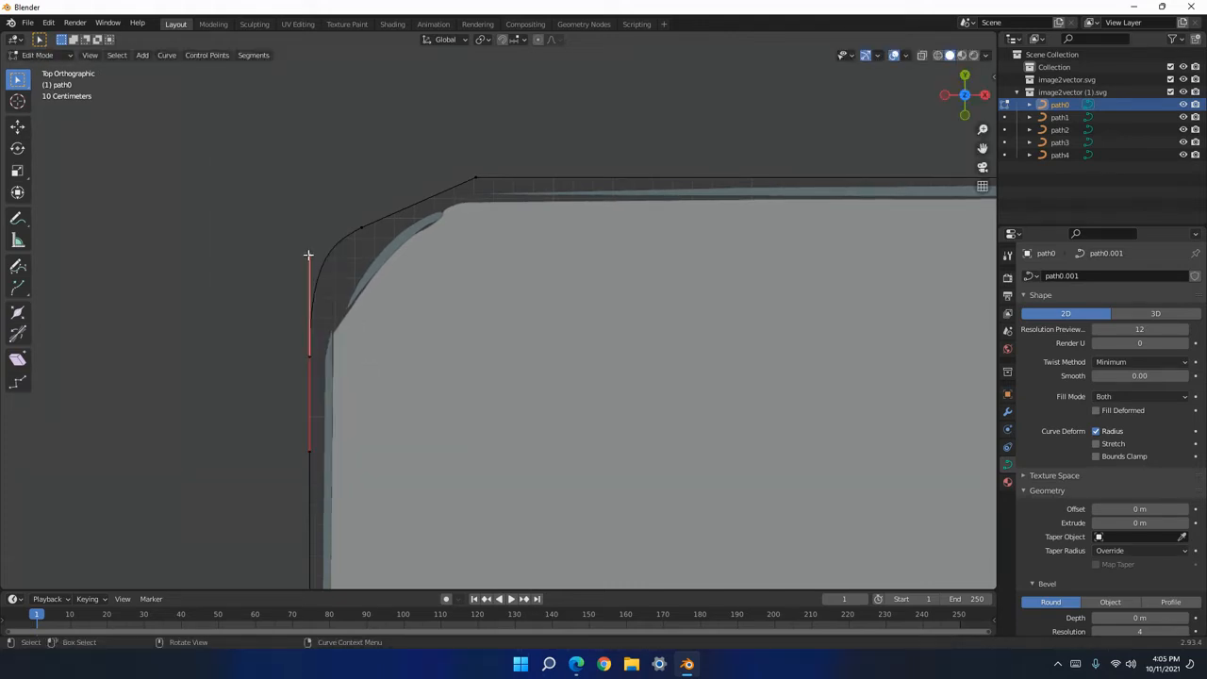
key("g")
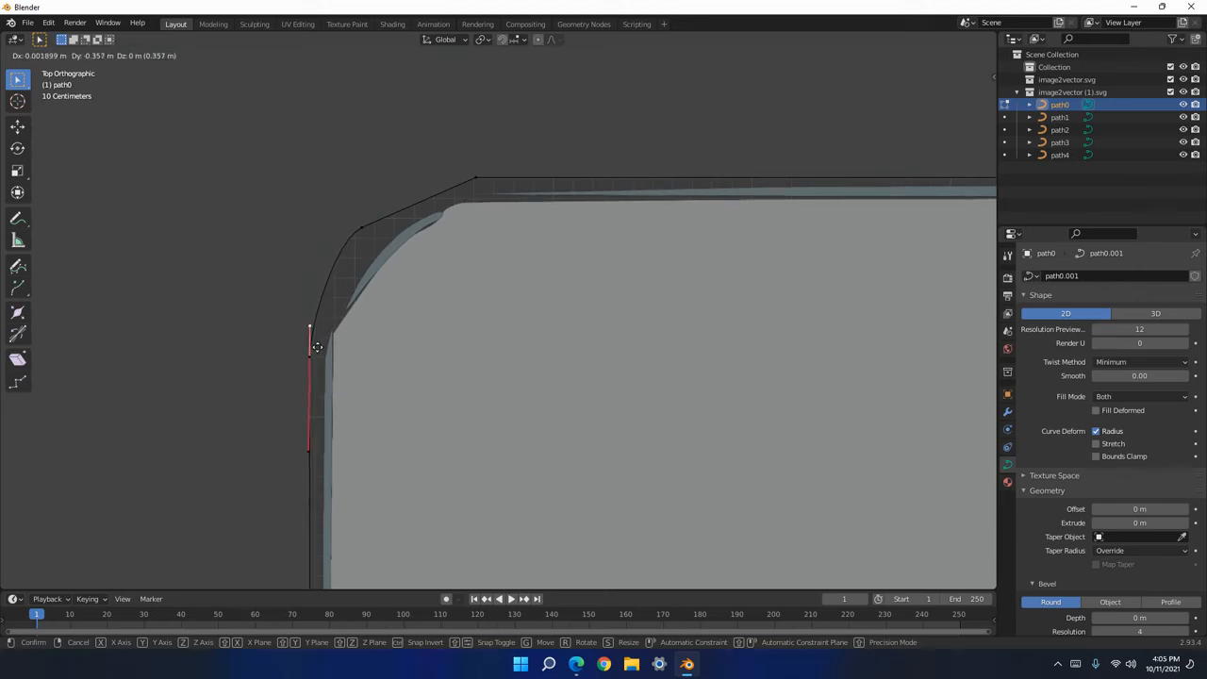
left_click(314, 339)
Pull the left handle of the inner corner's top-edge point toward the corner and set the point to Aligned handles.
left_click(364, 227)
left_click(478, 180)
key("g")
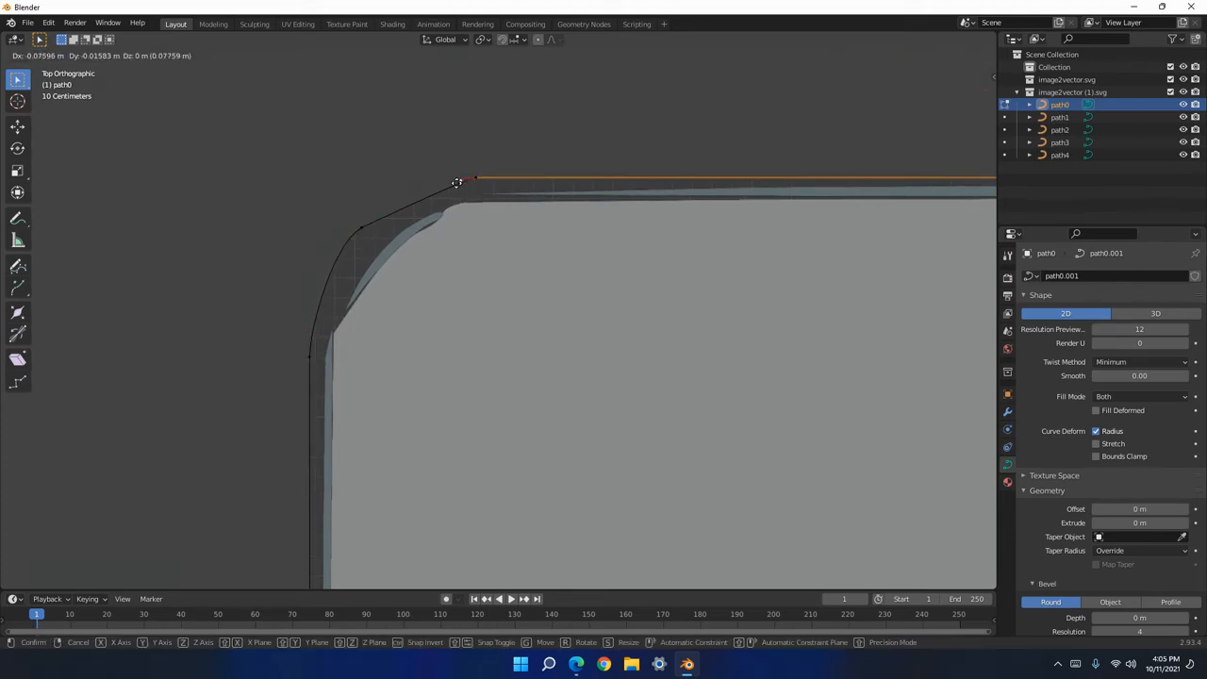
left_click(460, 180)
right_click(474, 178)
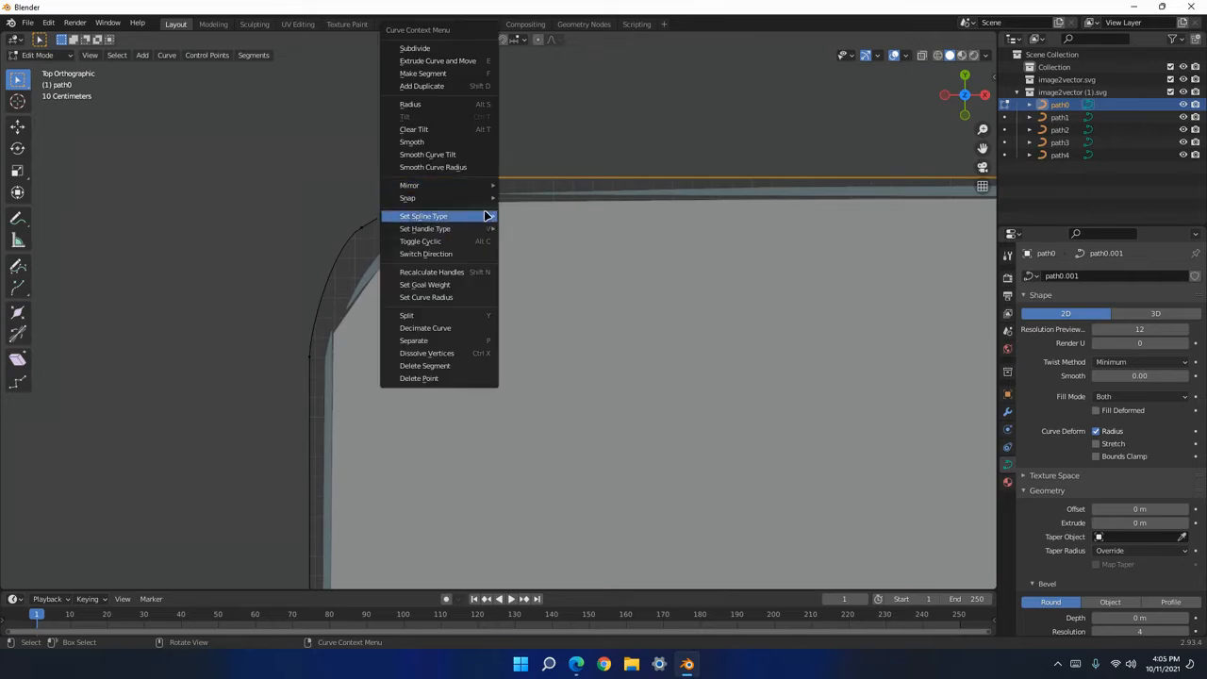
mouse_move(485, 229)
left_click(545, 270)
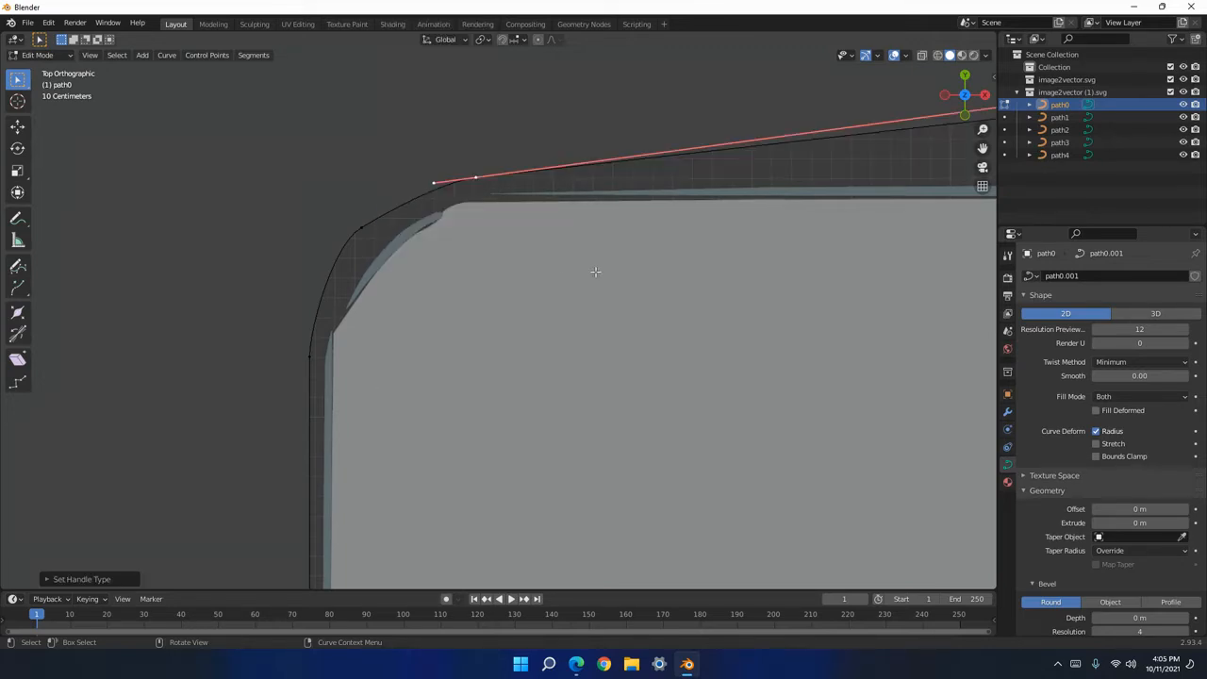
Lower the top-edge point's far right handle toward the inner top edge and lengthen its left handle toward the corner.
scroll(673, 242, "down", 5)
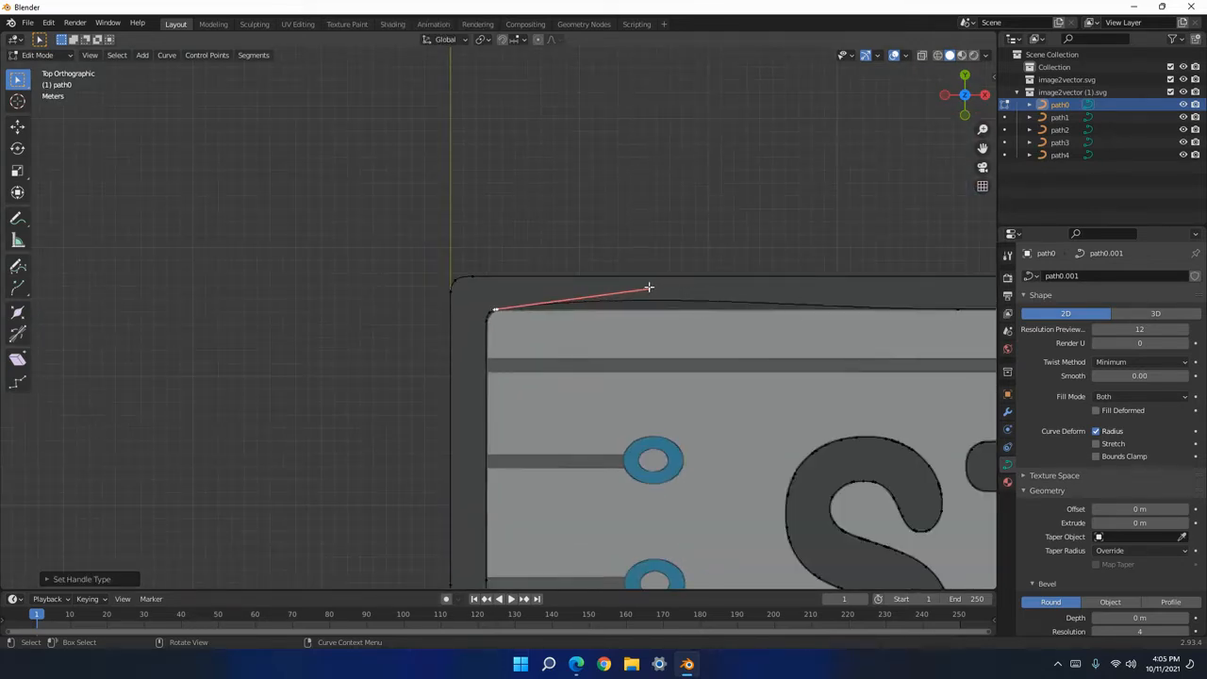
left_click_drag(647, 286, 647, 308)
scroll(471, 290, "up", 5)
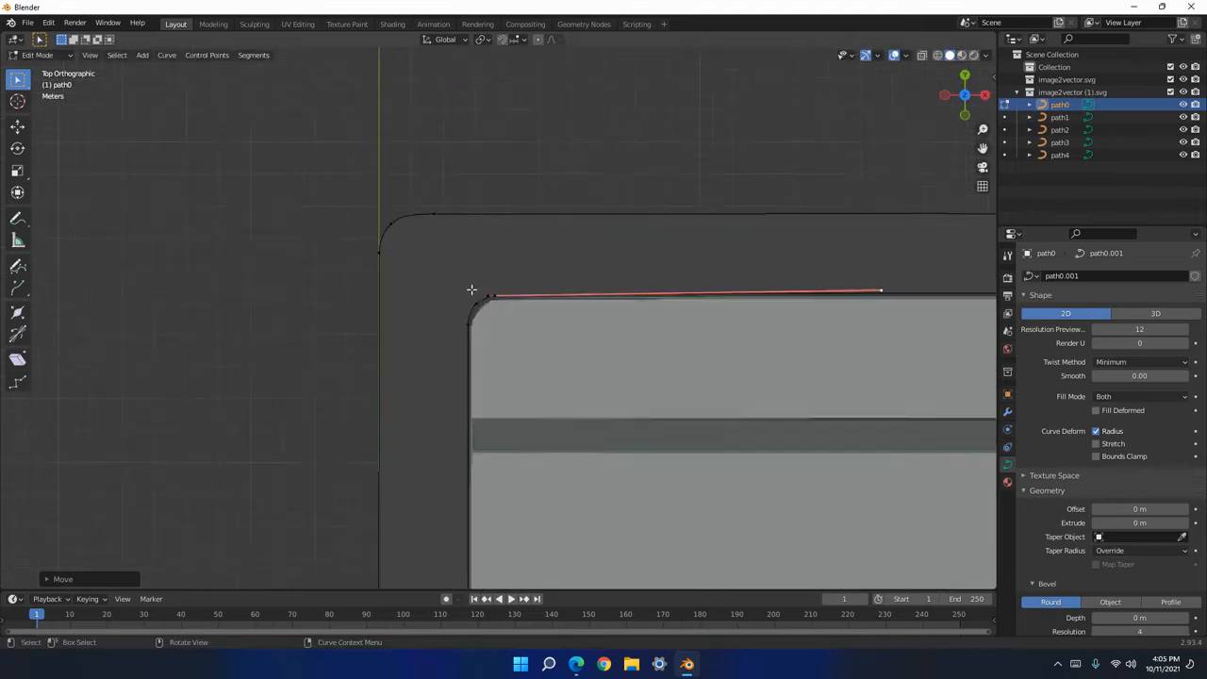
scroll(472, 290, "up", 4)
left_click_drag(446, 203, 553, 199)
Set the inner corner's mid-curve point to Aligned handles and shift it slightly outward to round the corner.
left_click(385, 241)
right_click(385, 241)
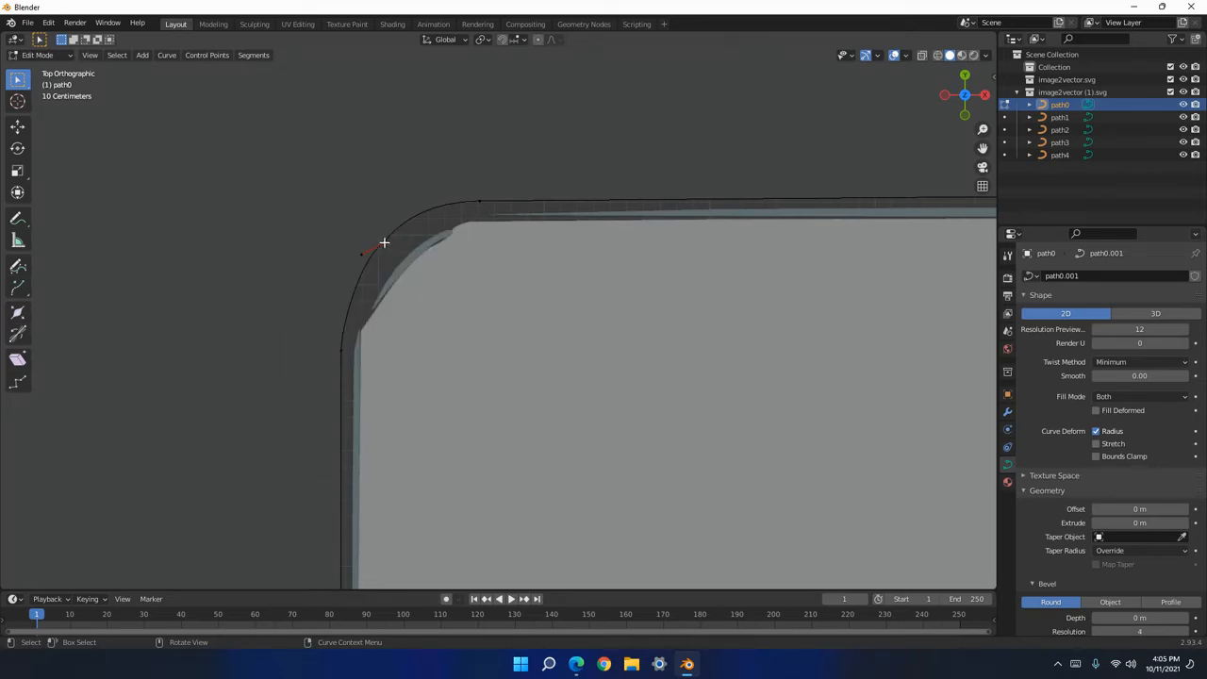
right_click(384, 242)
mouse_move(385, 242)
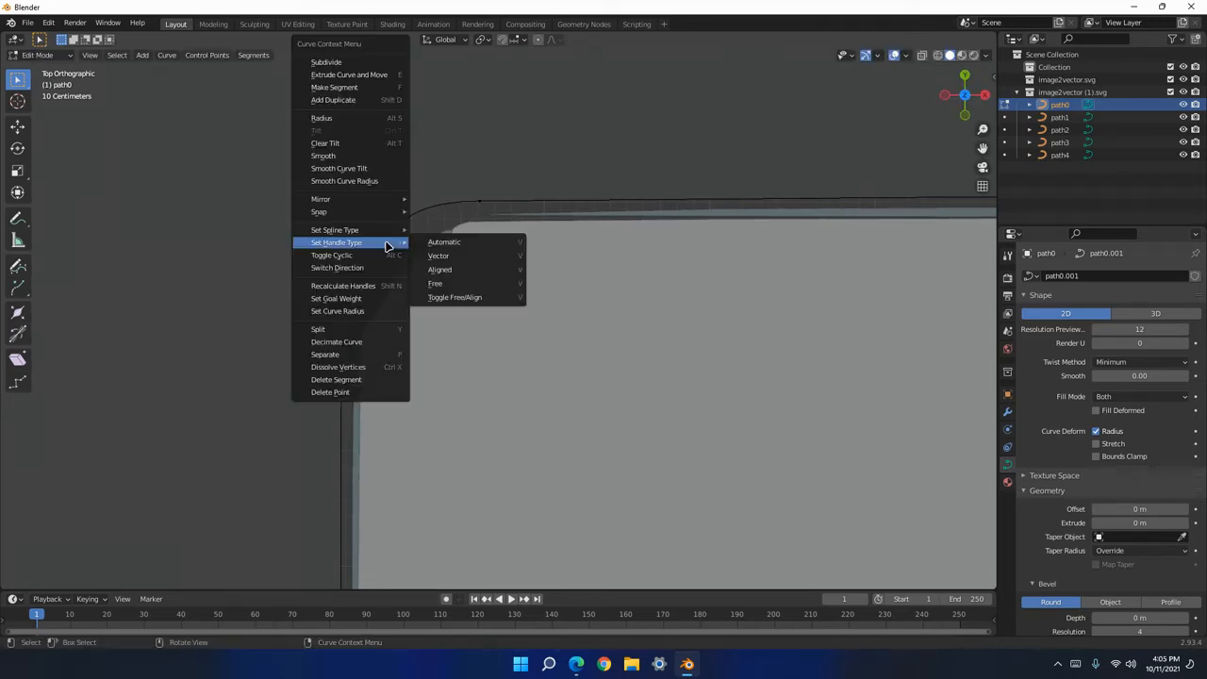
left_click(460, 271)
left_click_drag(385, 242, 374, 237)
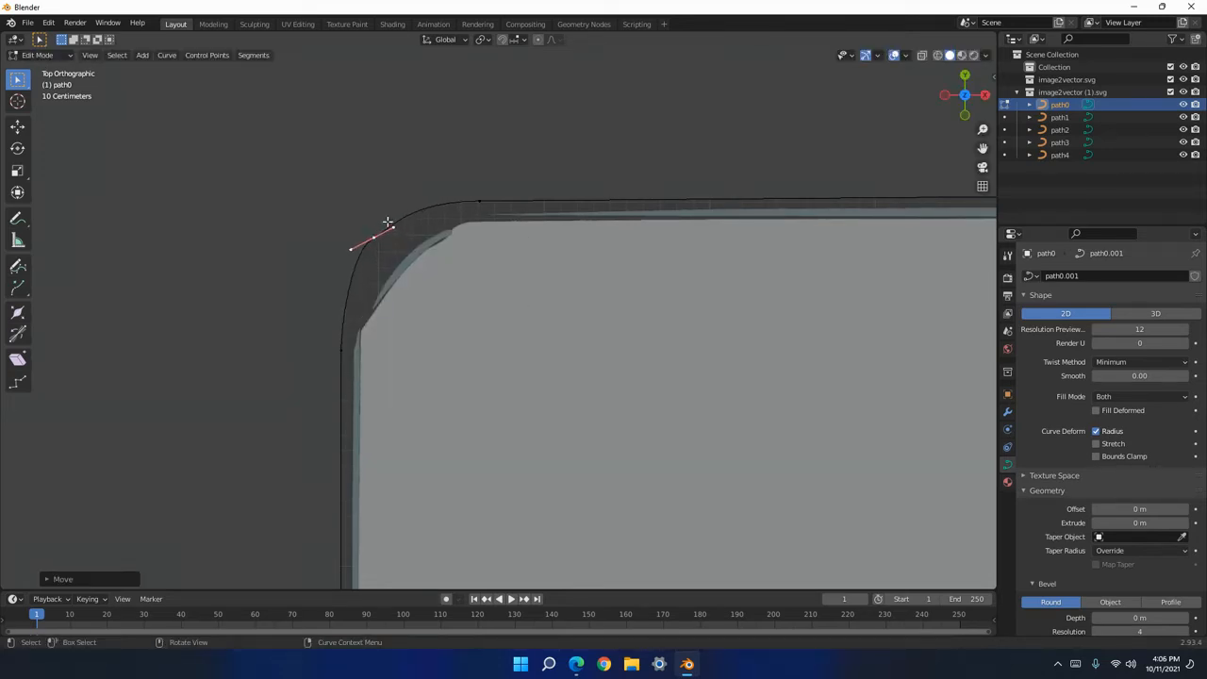
key("Tab")
scroll(528, 349, "down", 5)
scroll(534, 351, "up", 5)
Lower the top-edge point's right handle further until it lies level with the inner top edge, and leave Edit Mode.
key("Tab")
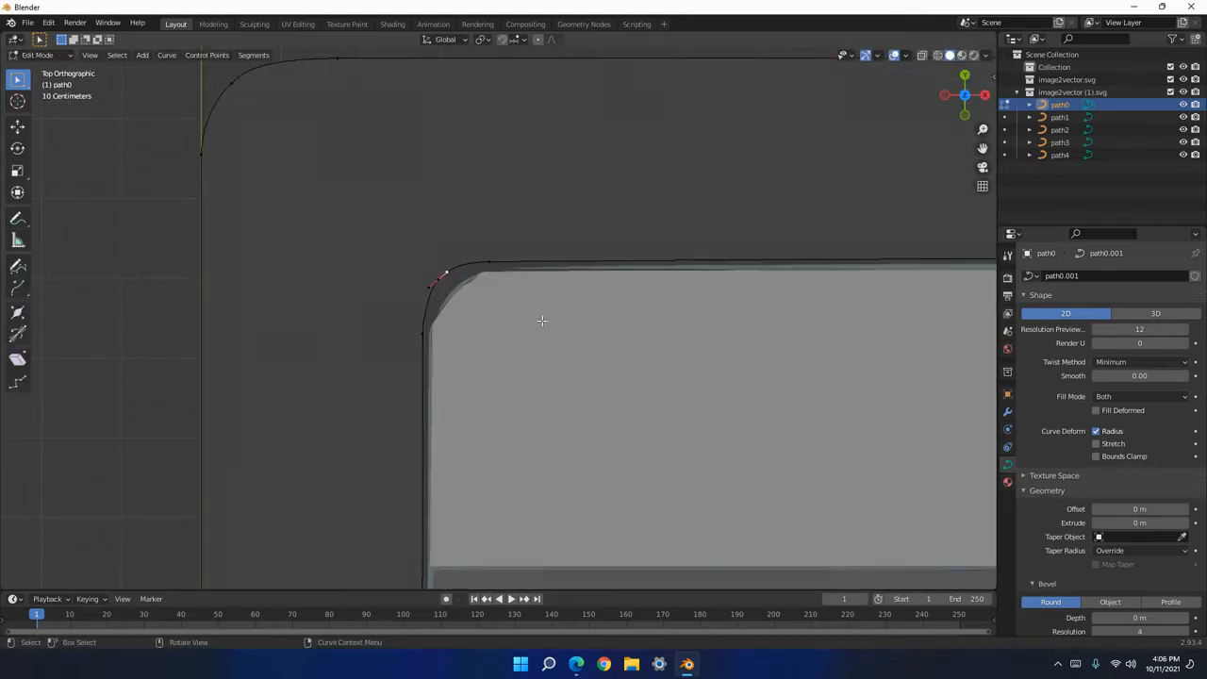
left_click(491, 258)
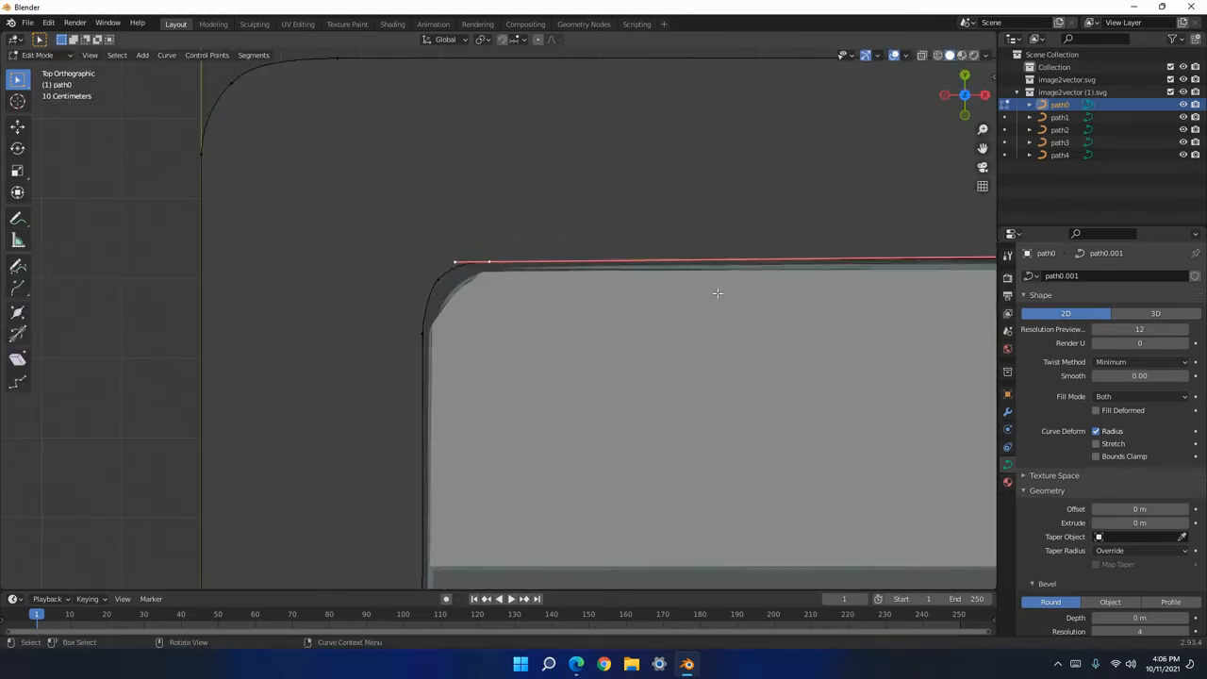
scroll(808, 306, "down", 3)
scroll(692, 301, "up", 6)
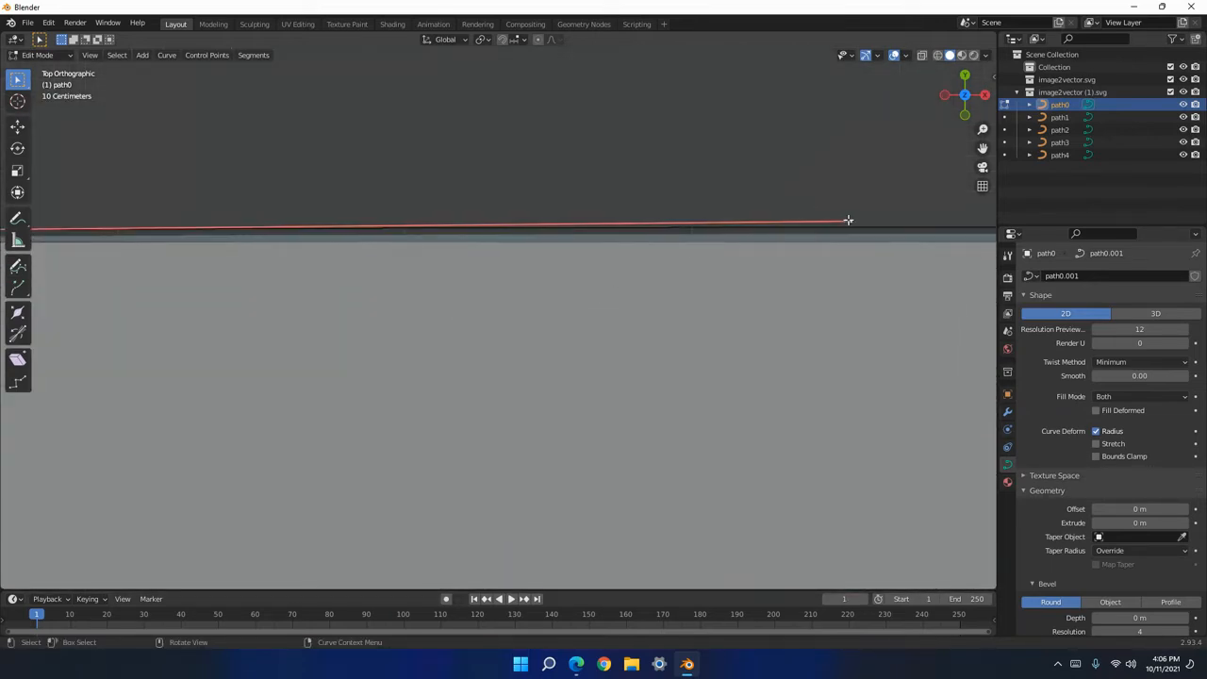
key("g")
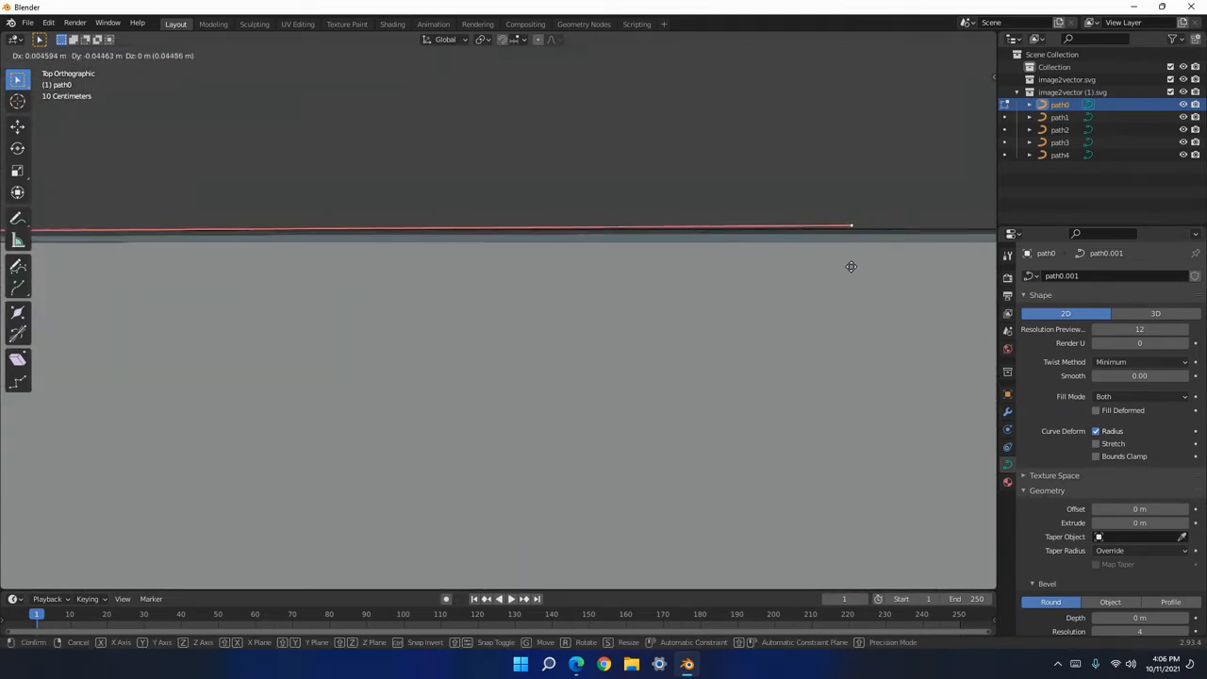
left_click(844, 300)
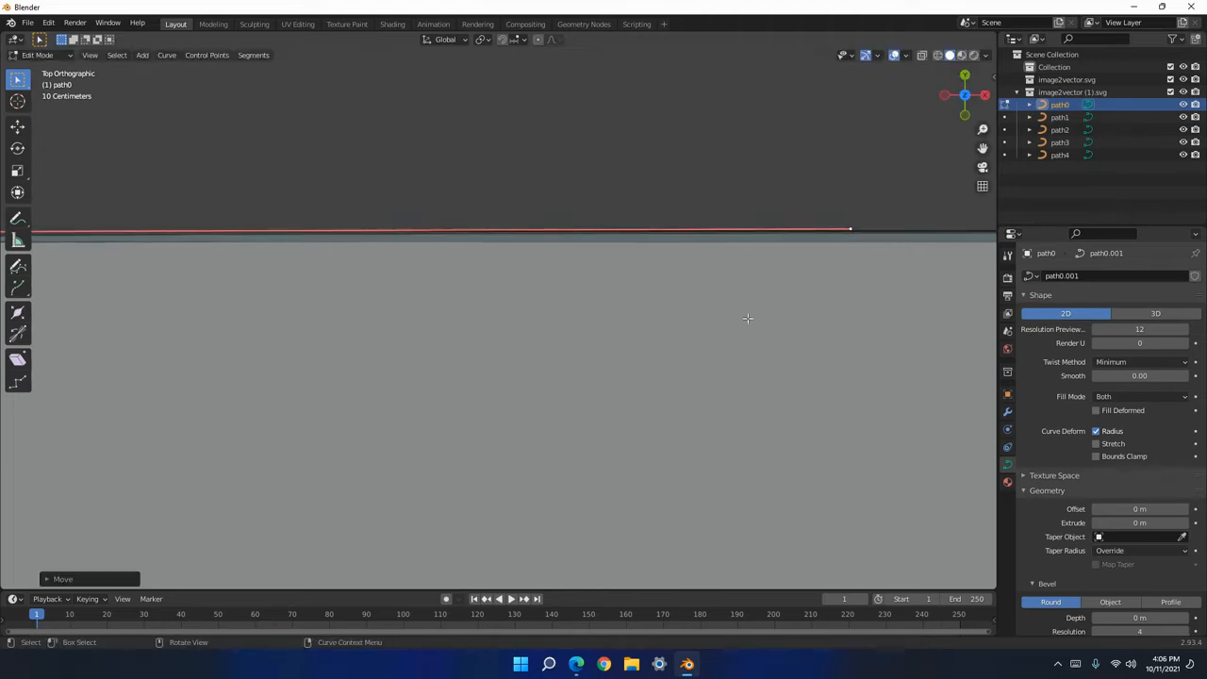
scroll(748, 319, "down", 12)
middle_click_drag(530, 382, 607, 365, "shift")
scroll(465, 237, "up", 9)
key("Tab")
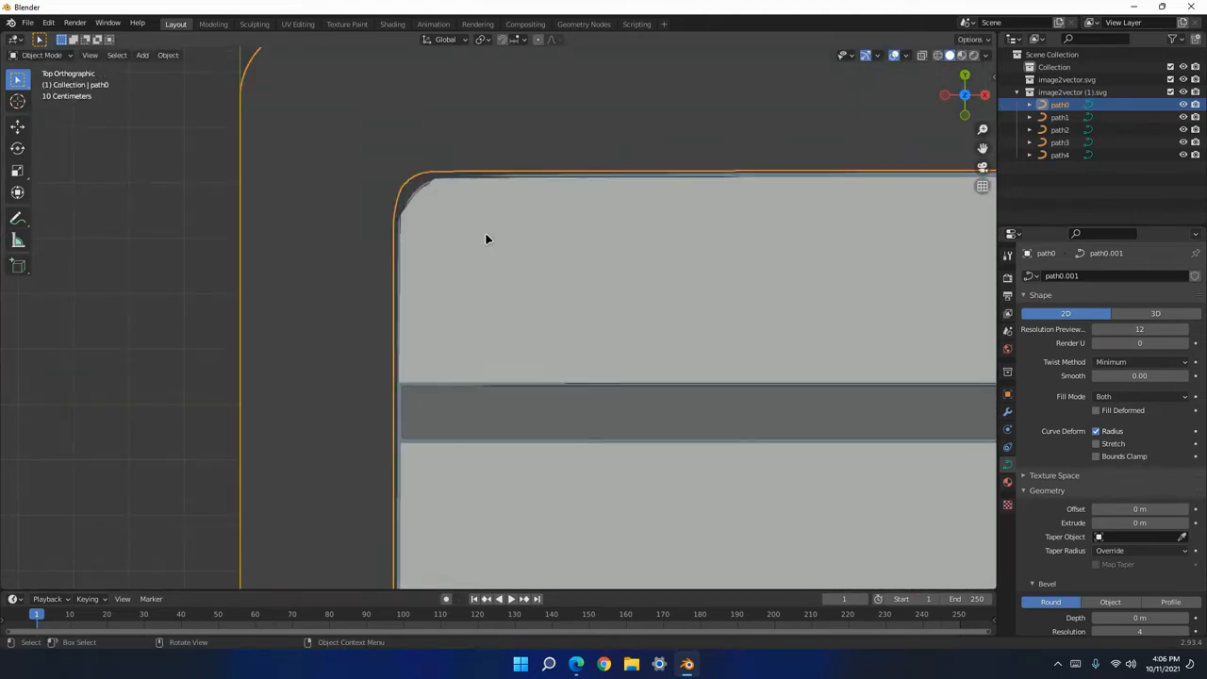
Examine the light grey screen panel's corner and the whole logo for remaining uneven shapes.
scroll(505, 263, "down", 5)
middle_click_drag(664, 459, 415, 207, "shift")
scroll(497, 316, "up", 8)
left_click(418, 206)
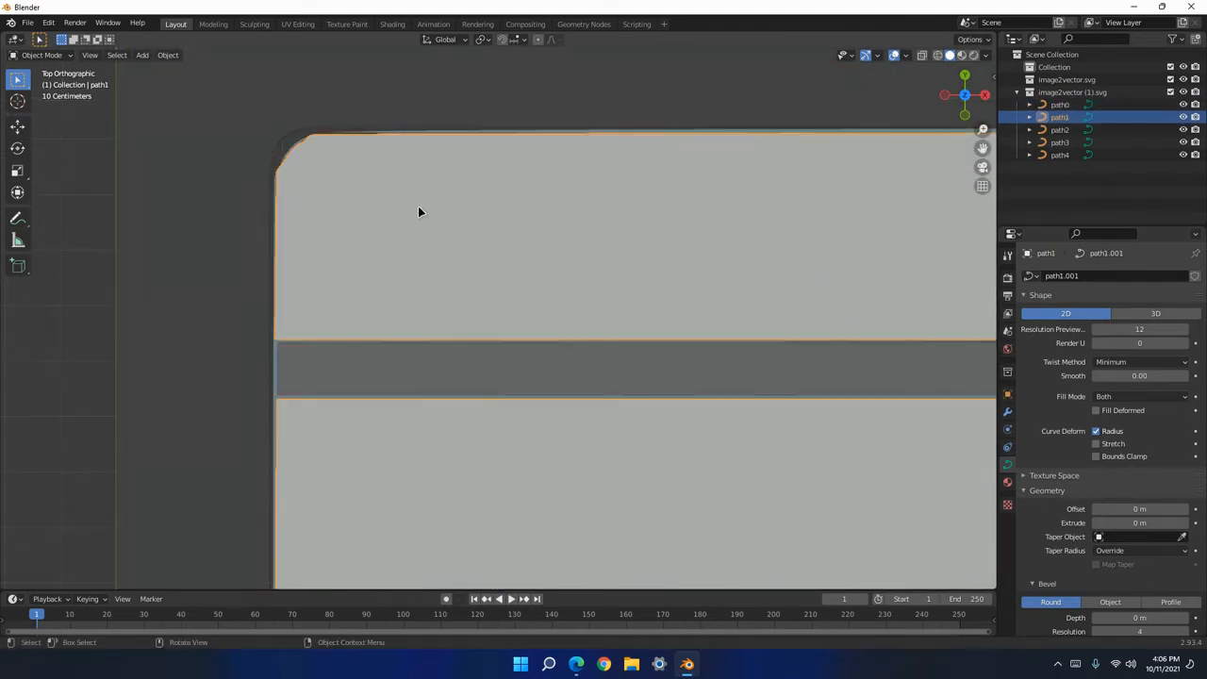
scroll(699, 396, "down", 15)
middle_click_drag(675, 396, 477, 358, "shift")
left_click(697, 327)
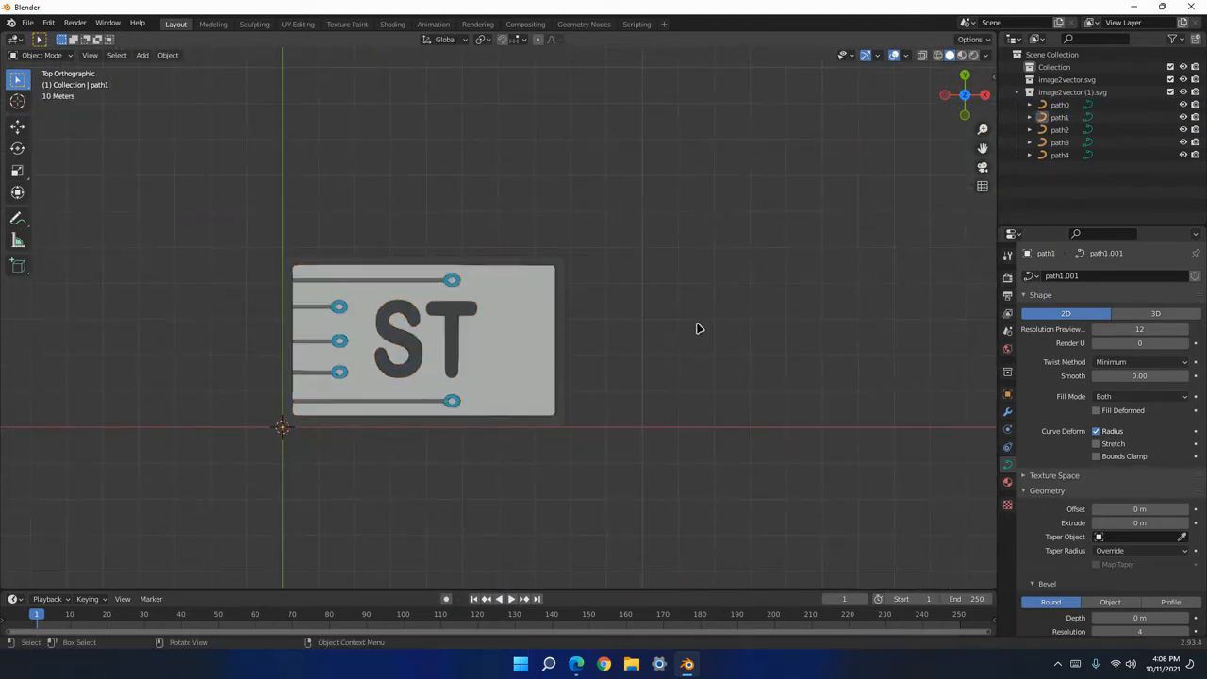
middle_click_drag(649, 323, 396, 341, "shift")
middle_click_drag(552, 296, 379, 269, "shift")
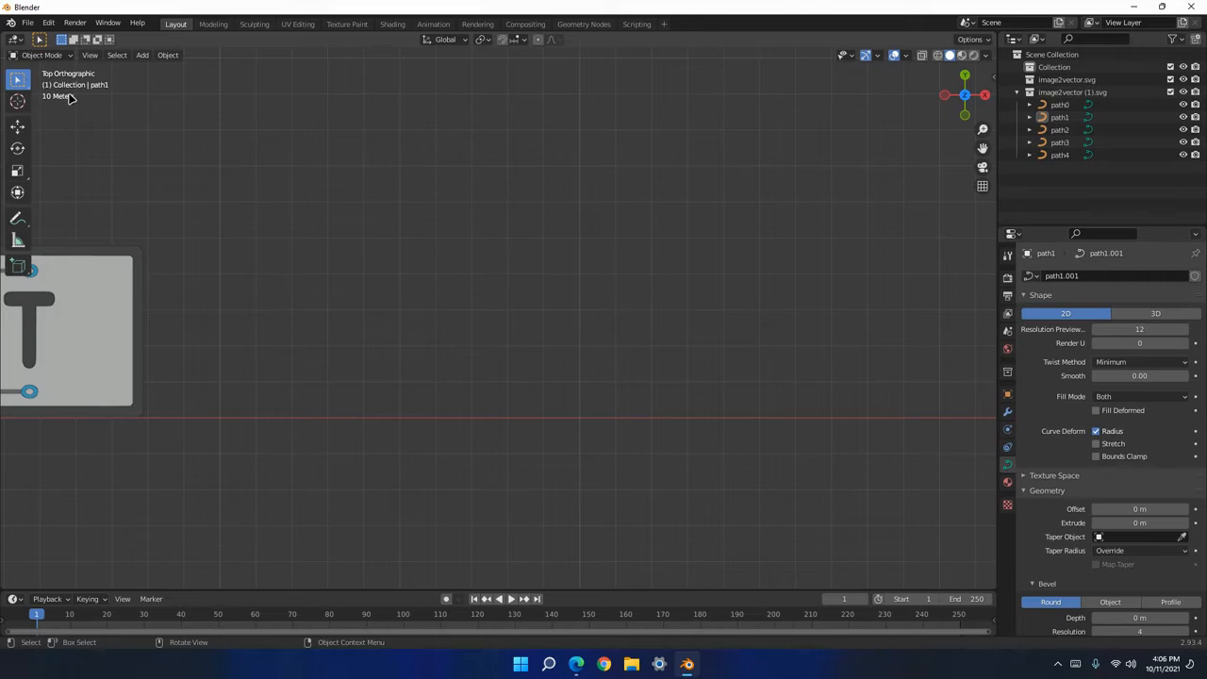
middle_click_drag(188, 264, 526, 282, "shift")
scroll(514, 283, "up", 3)
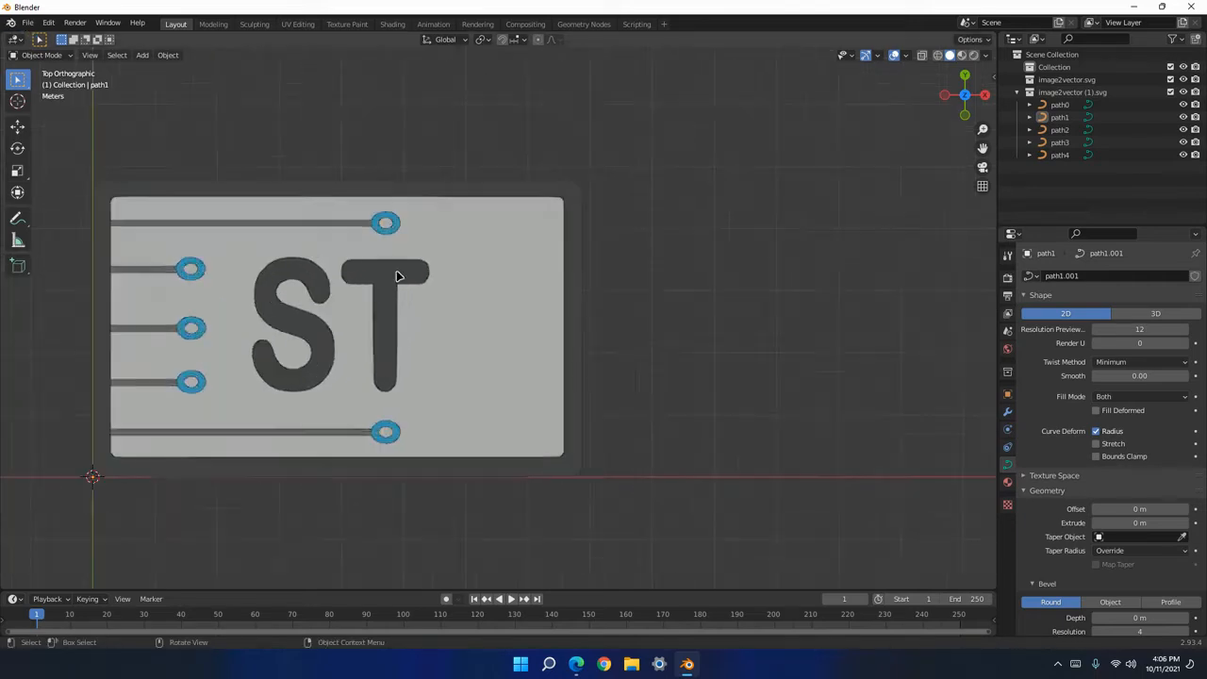
Select the blue ring above the letter T and open its curve for point editing.
scroll(396, 273, "up", 4)
scroll(326, 193, "up", 2)
middle_click_drag(236, 66, 373, 238, "shift")
scroll(396, 242, "up", 5)
middle_click_drag(488, 251, 674, 289, "shift")
middle_click_drag(367, 256, 545, 294, "shift")
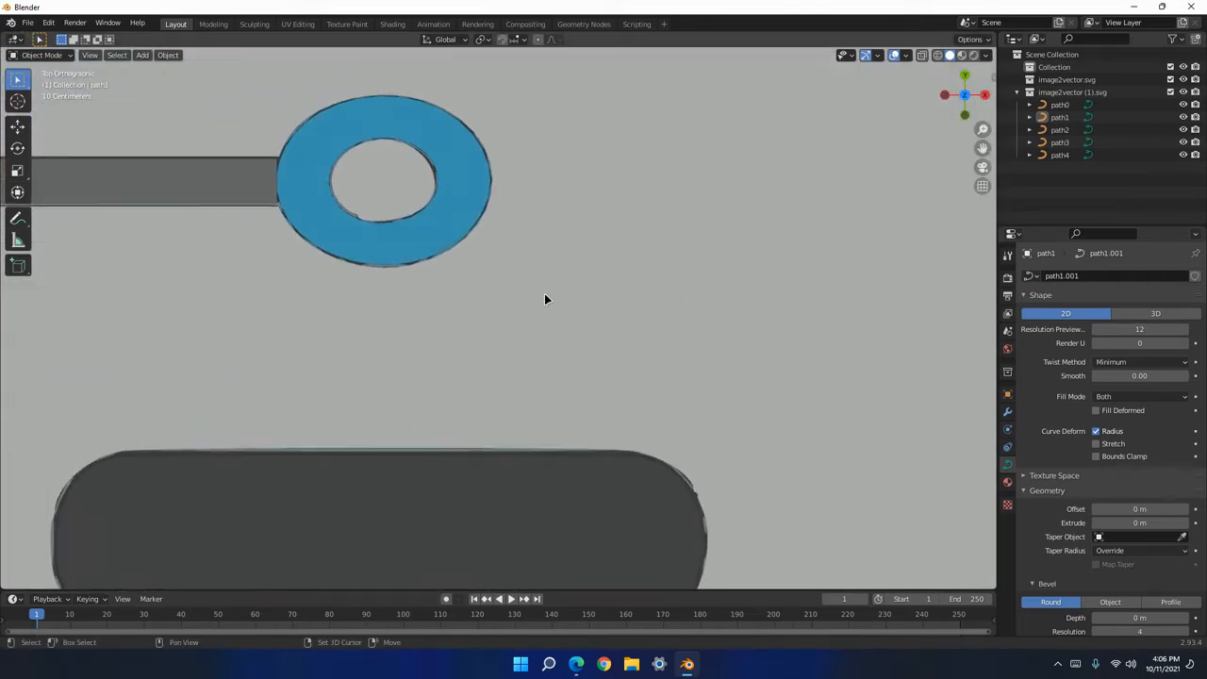
left_click(431, 216)
middle_click_drag(379, 189, 490, 305, "shift")
scroll(460, 287, "up", 6)
key("Tab")
scroll(465, 298, "down", 3)
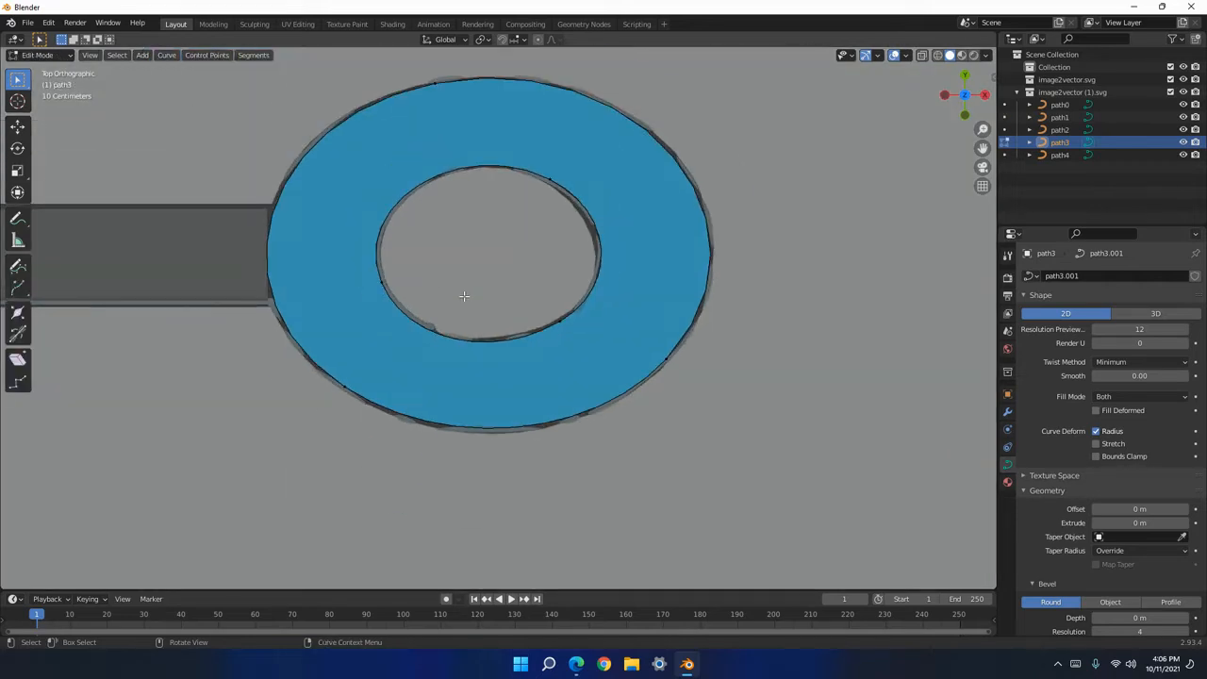
key("Tab")
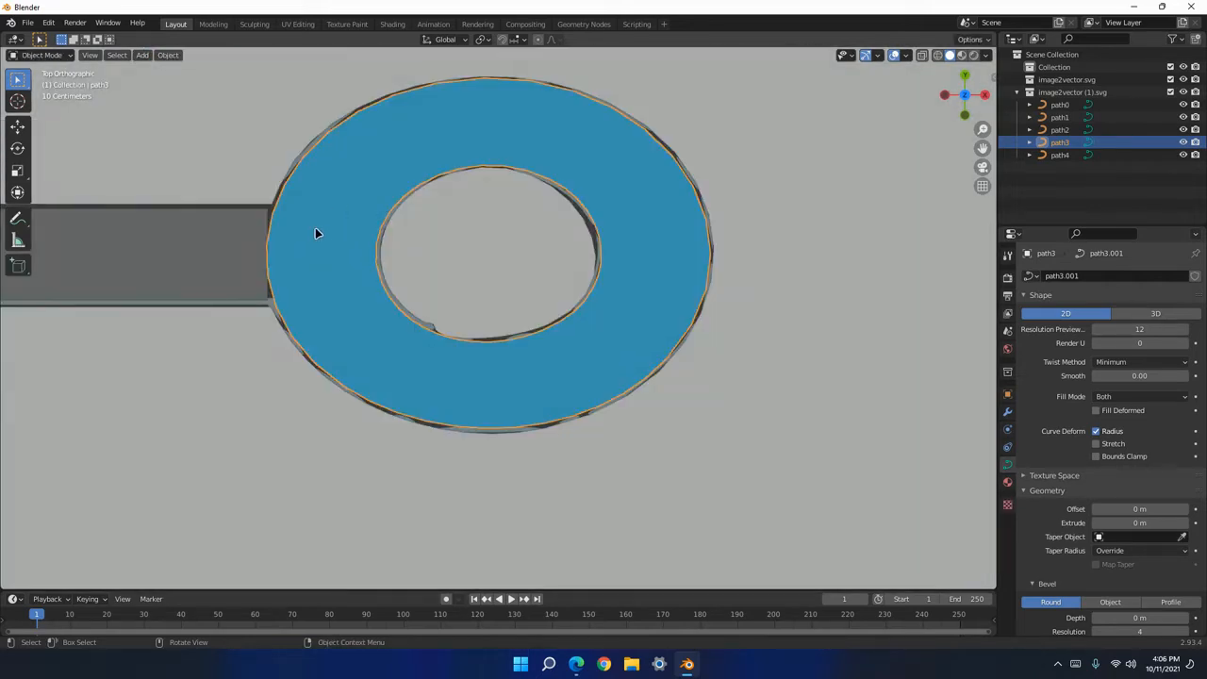
key("Tab")
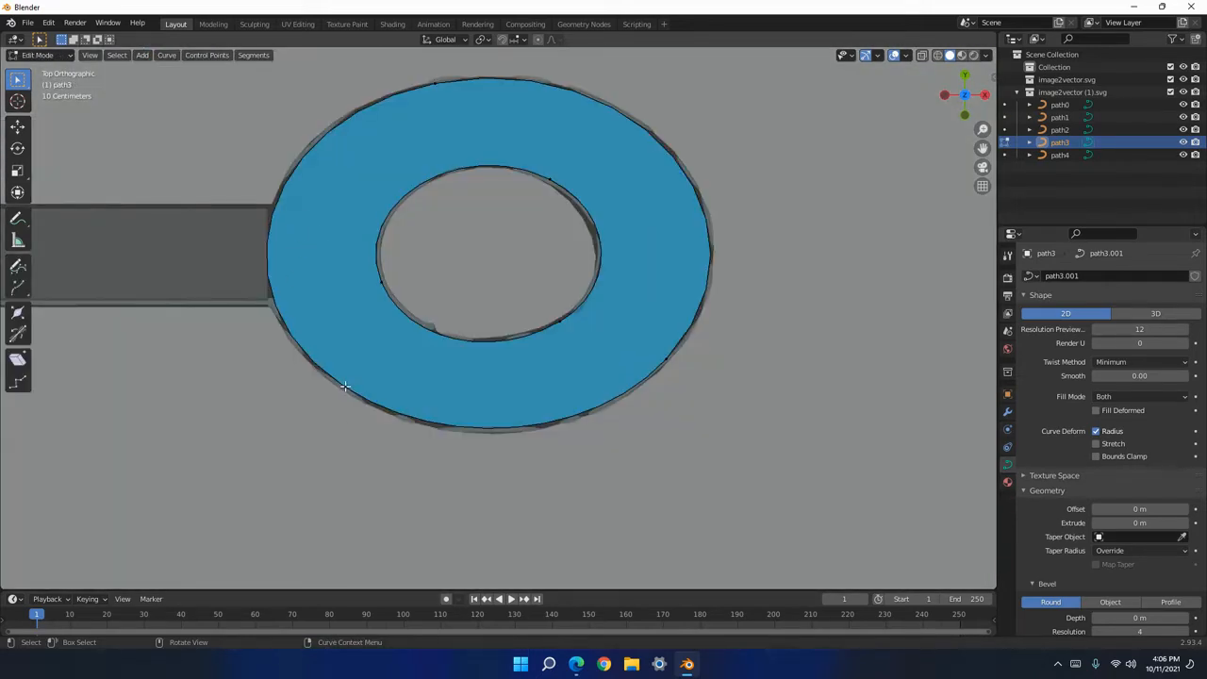
Subdivide the ring's outer left segment between its lower-left point and its top point.
left_click(434, 82)
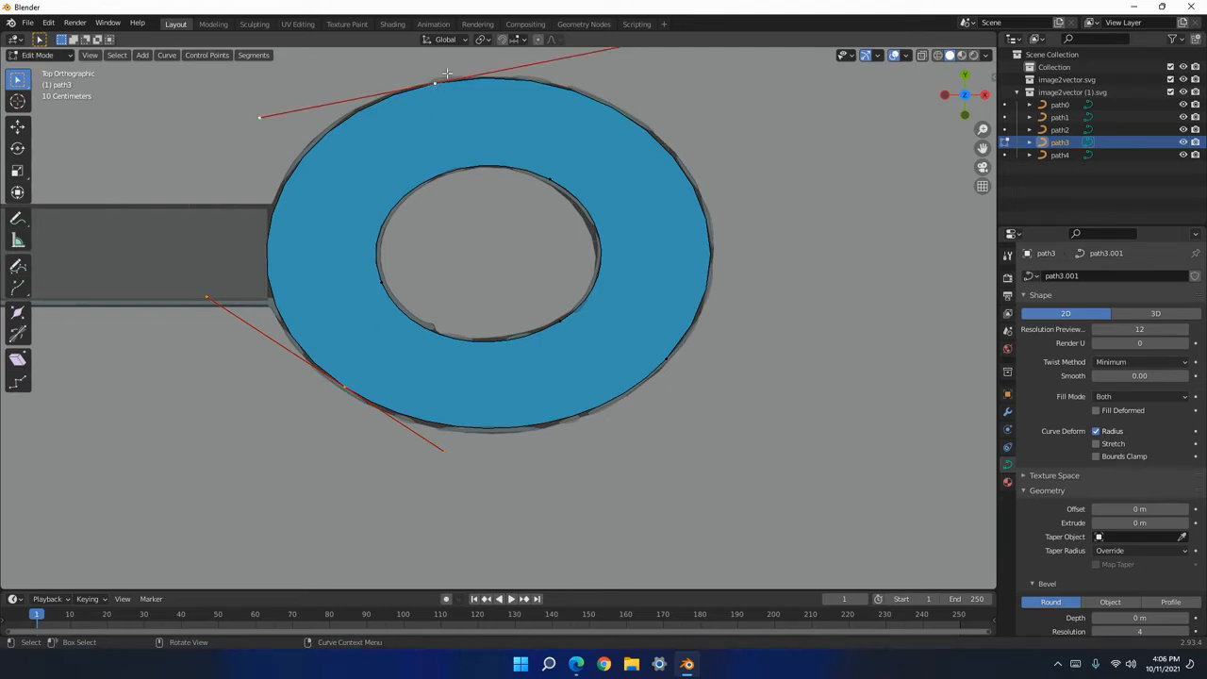
right_click(343, 187)
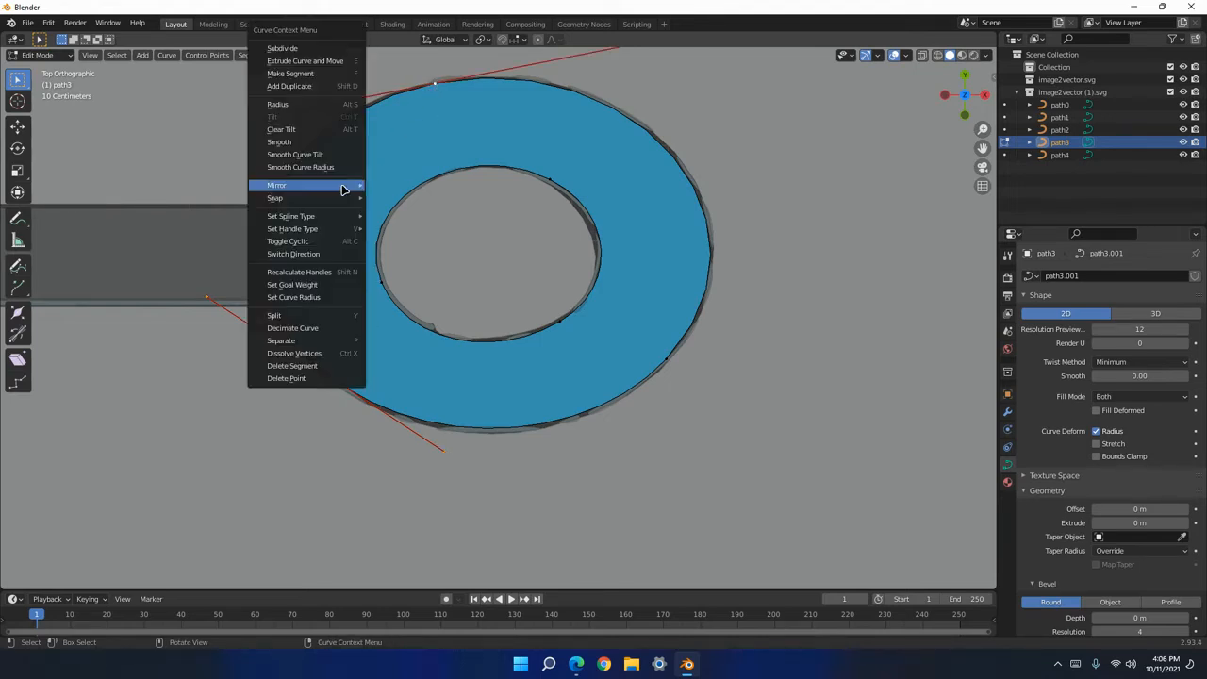
left_click(319, 57)
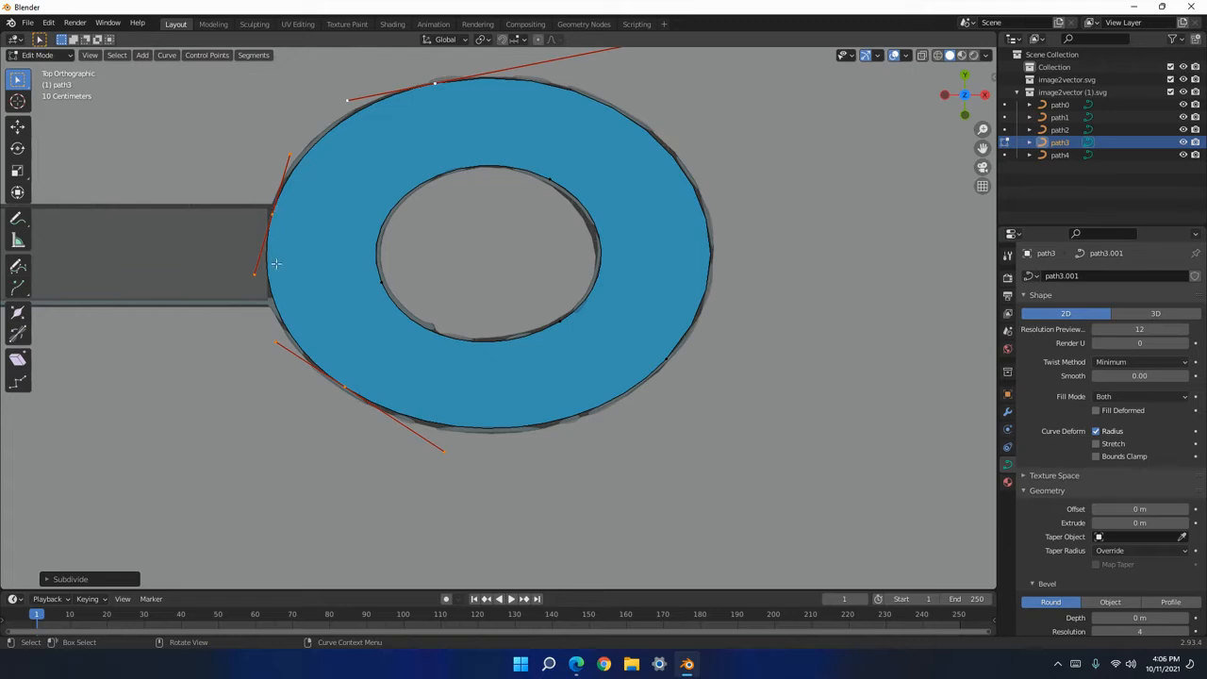
Set the new point on the ring's outer left side to Aligned handles.
left_click(271, 215)
right_click(272, 215)
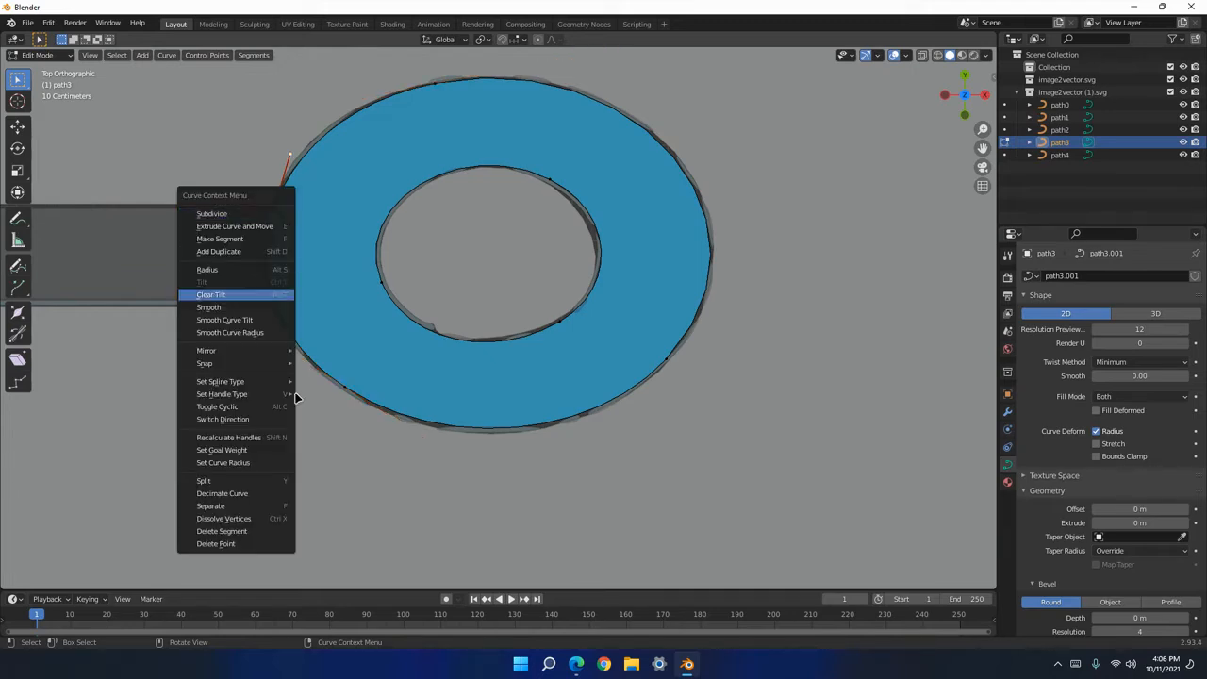
mouse_move(283, 394)
left_click(326, 409)
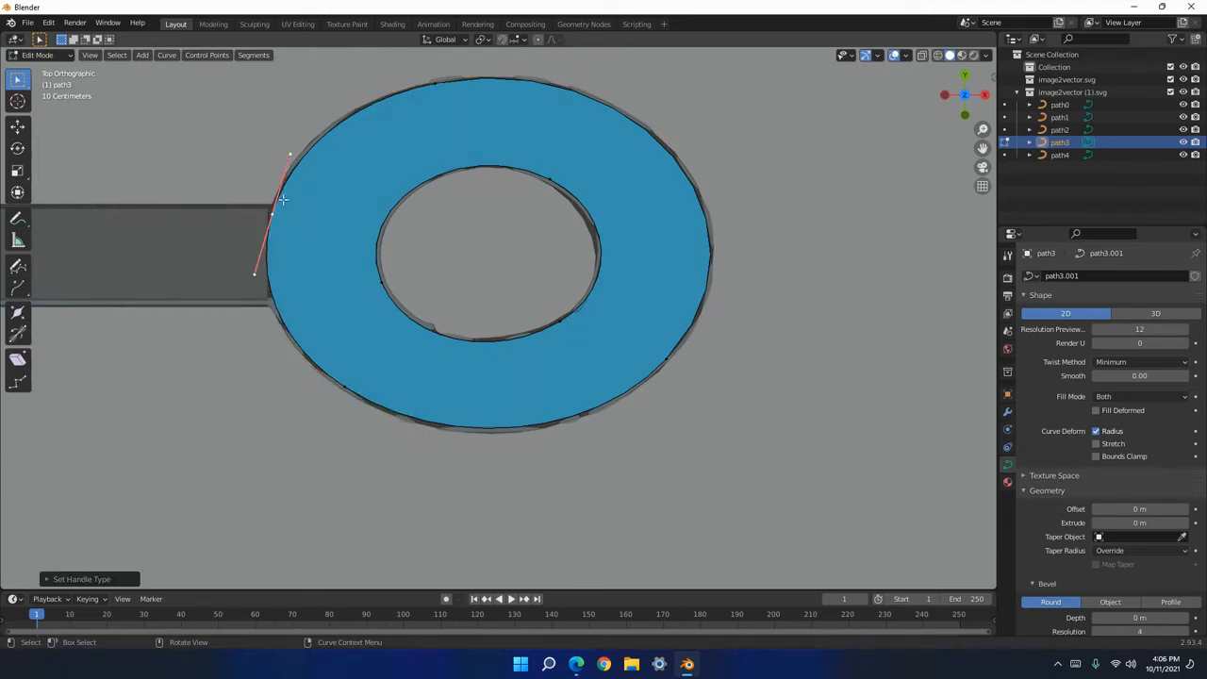
Subdivide the ring's outer upper-left segment between the new left point and the top point.
left_click(236, 172)
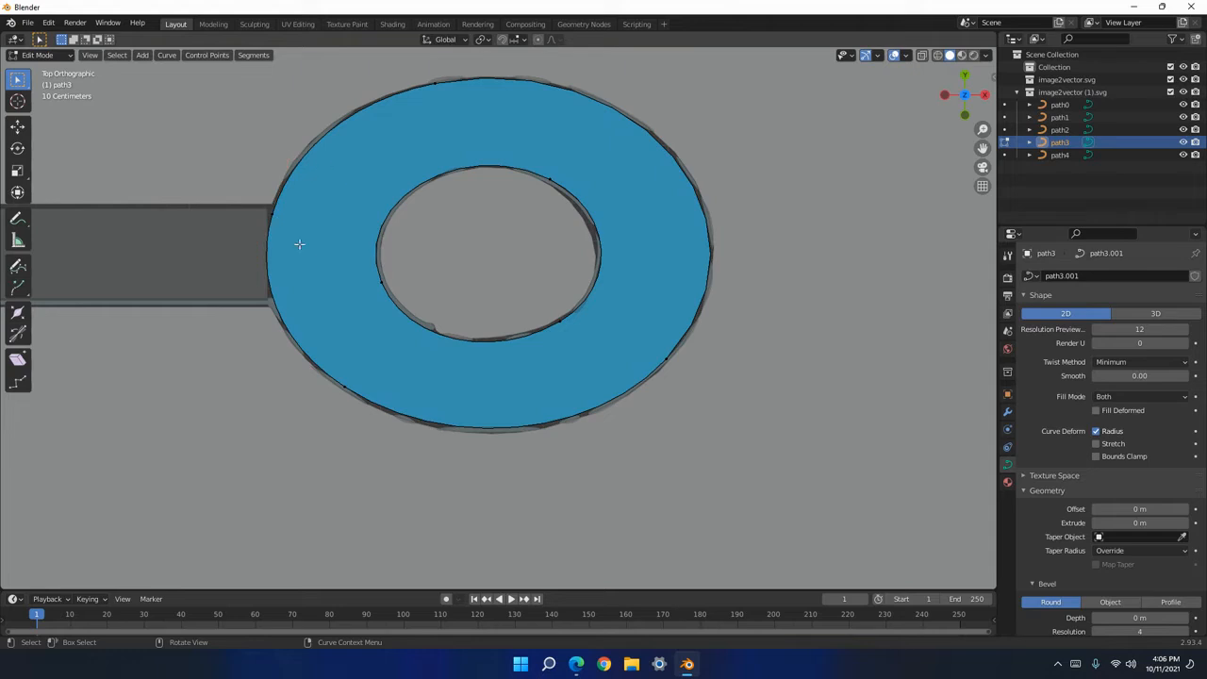
left_click(436, 83)
right_click(434, 81)
left_click(430, 48)
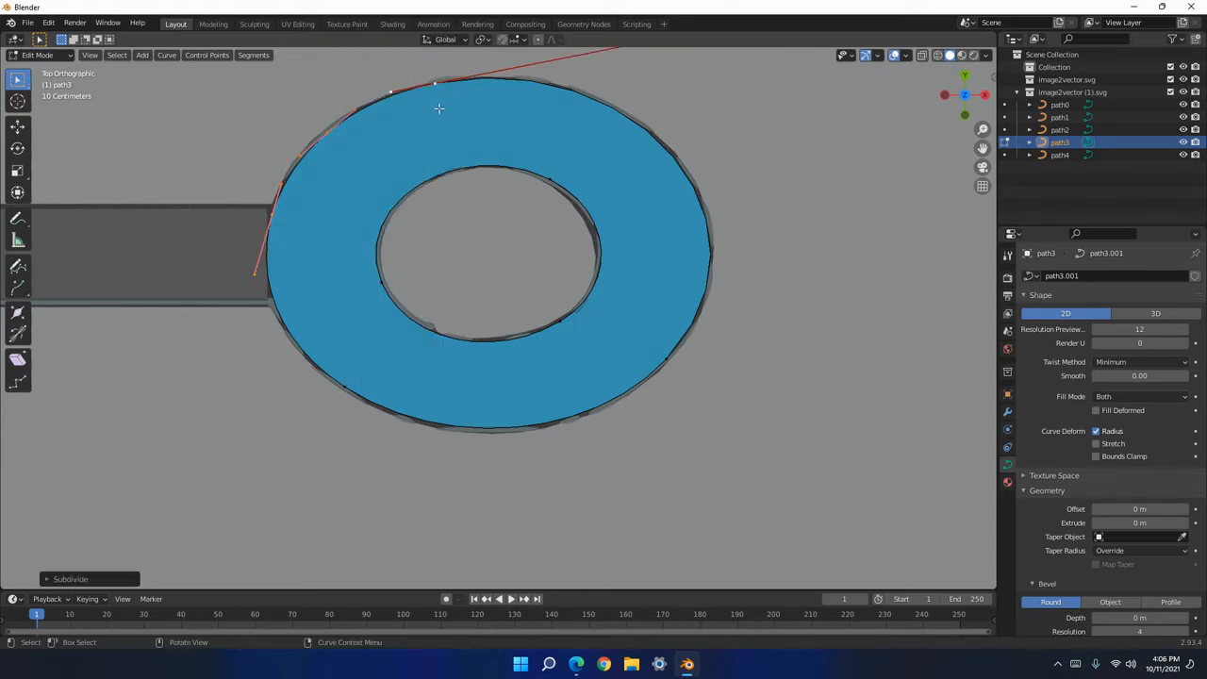
Subdivide the ring's outer right segment between its lower-right point and its top point.
left_click(665, 359)
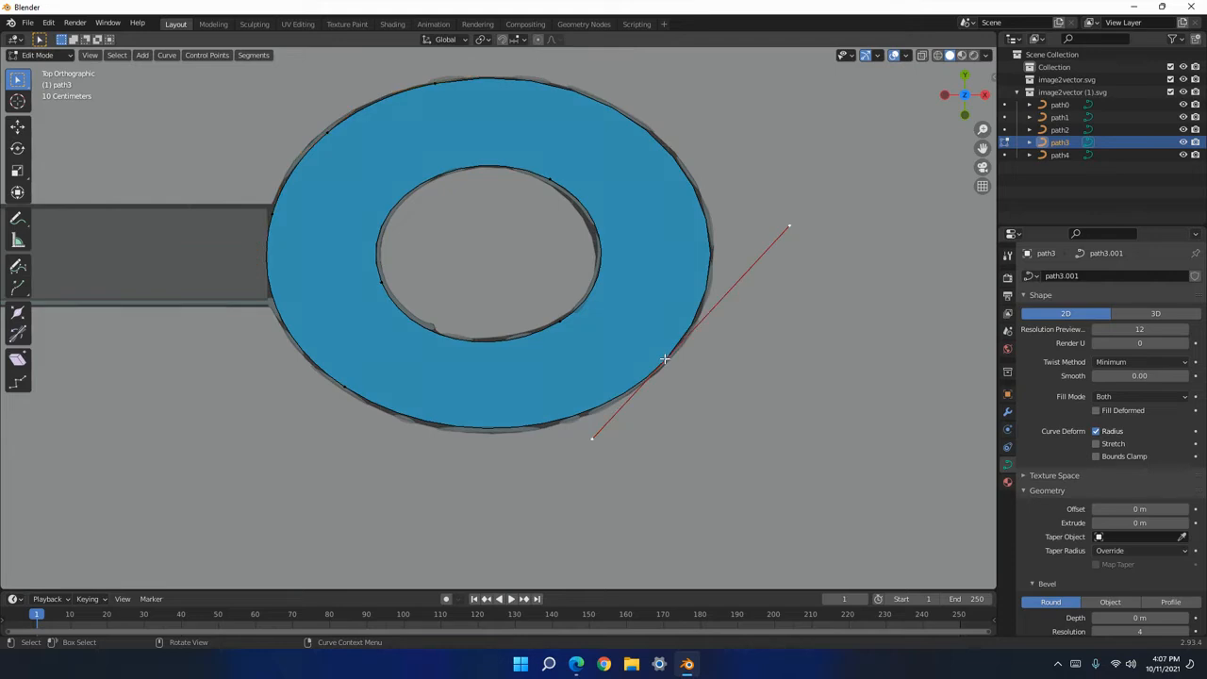
left_click(436, 80, "shift")
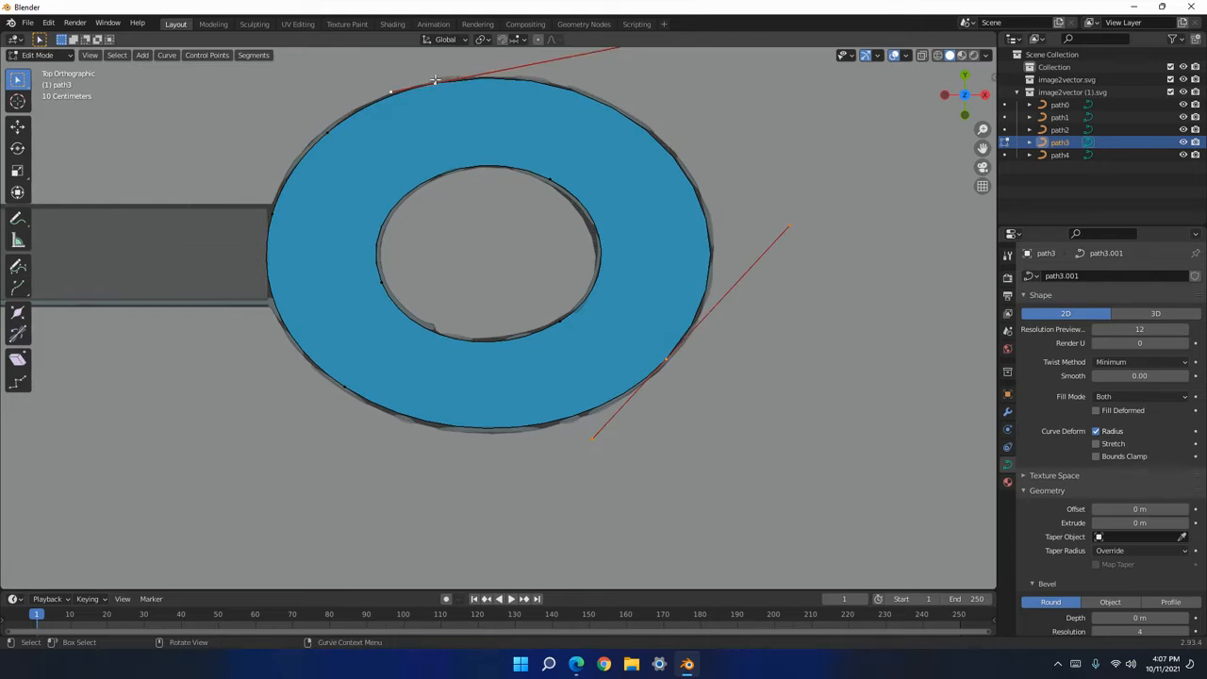
right_click(666, 345)
left_click(651, 303)
Subdivide the outer segments on both sides of the new upper-right point, toward the lower-right point and the top point.
right_click(676, 162)
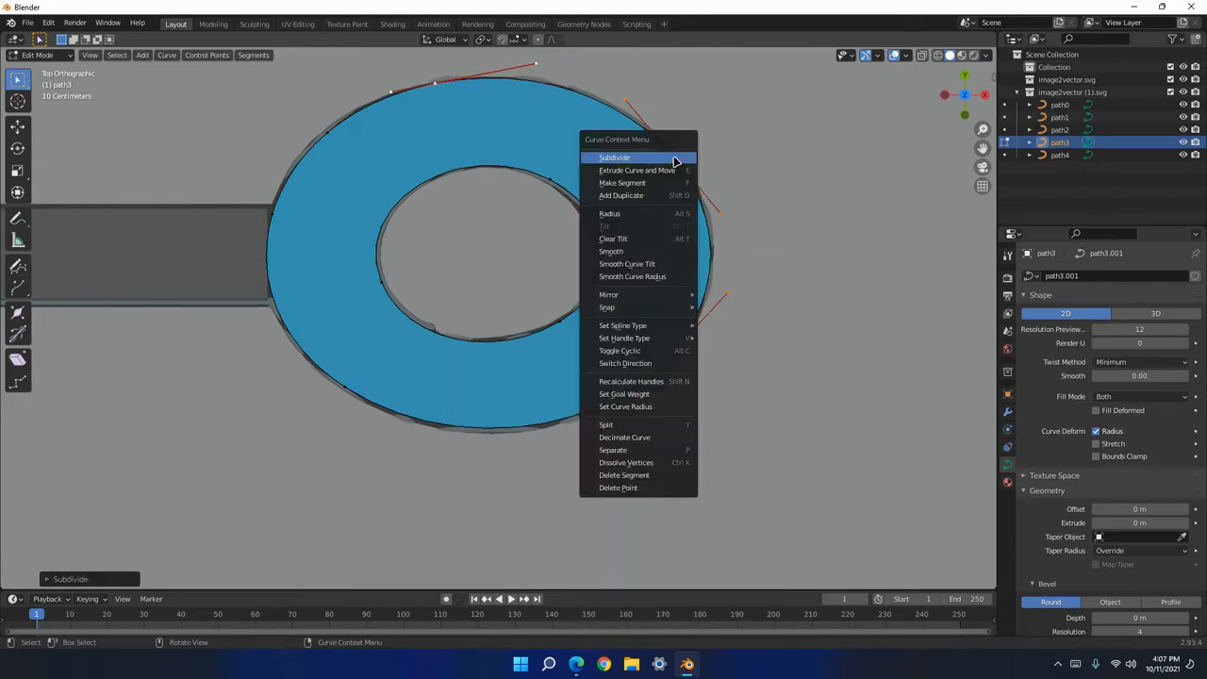
left_click(676, 156)
left_click(666, 361)
right_click(668, 321)
left_click(657, 163)
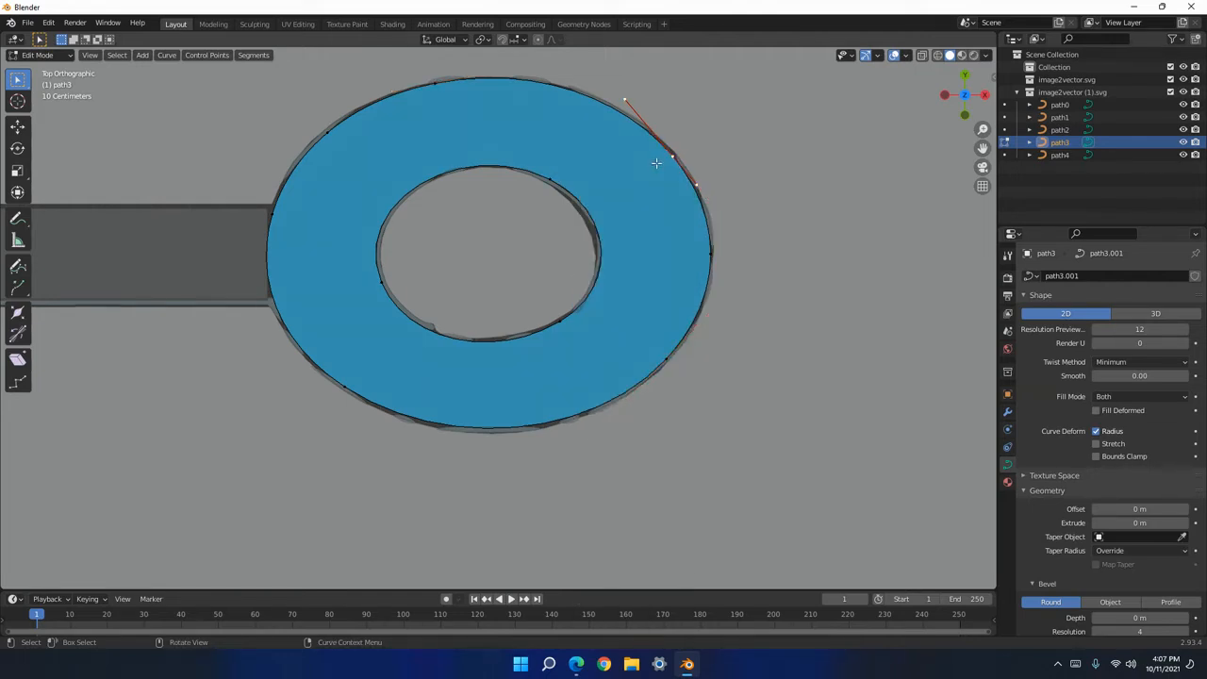
right_click(425, 82)
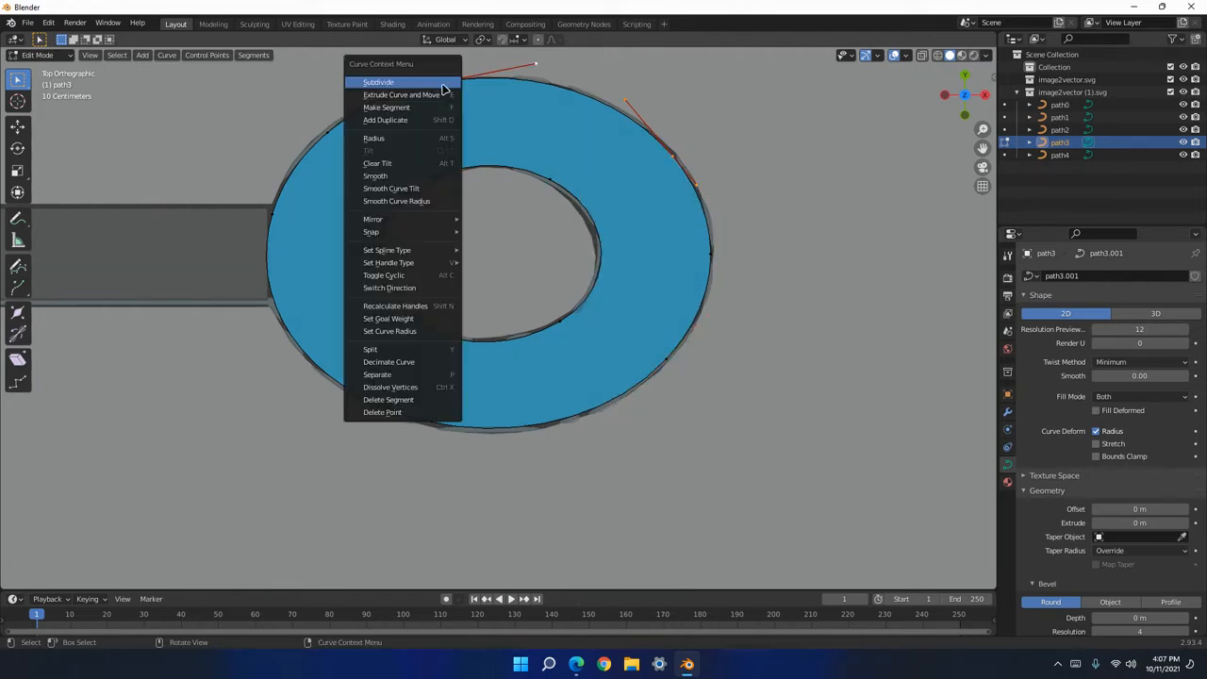
Set the newest point on the ring's upper-right edge to Aligned handles and stretch its right handle down toward the neighbouring point.
right_click(577, 88)
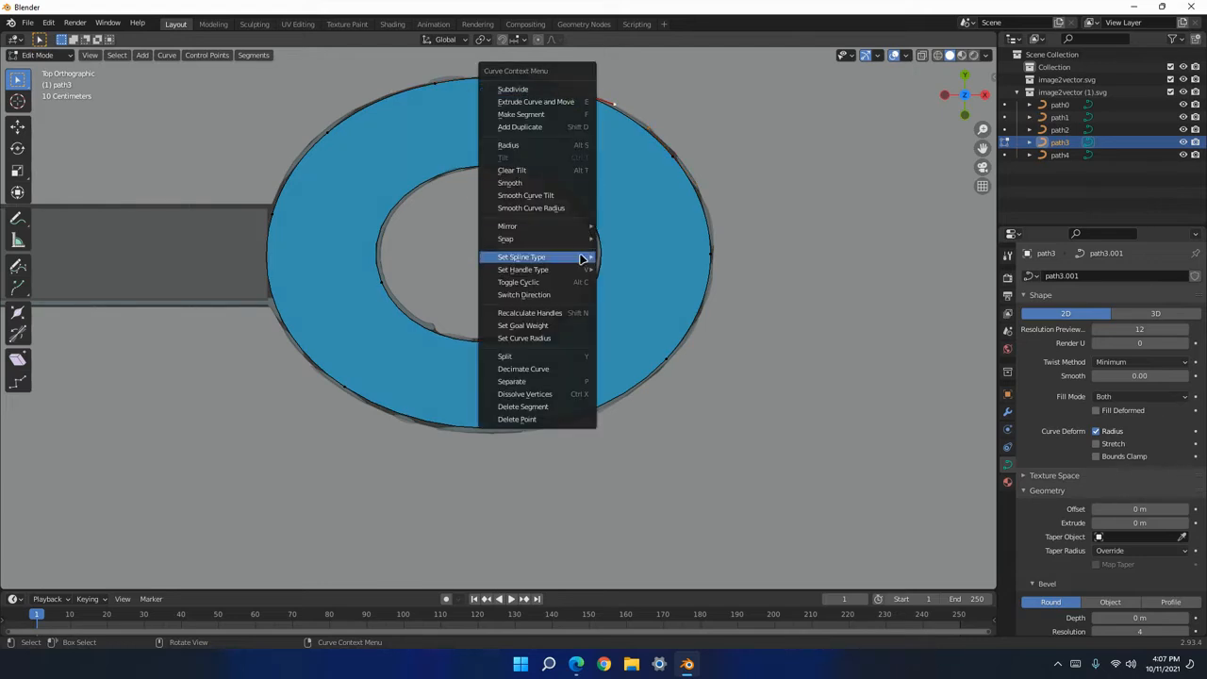
mouse_move(579, 272)
left_click(642, 298)
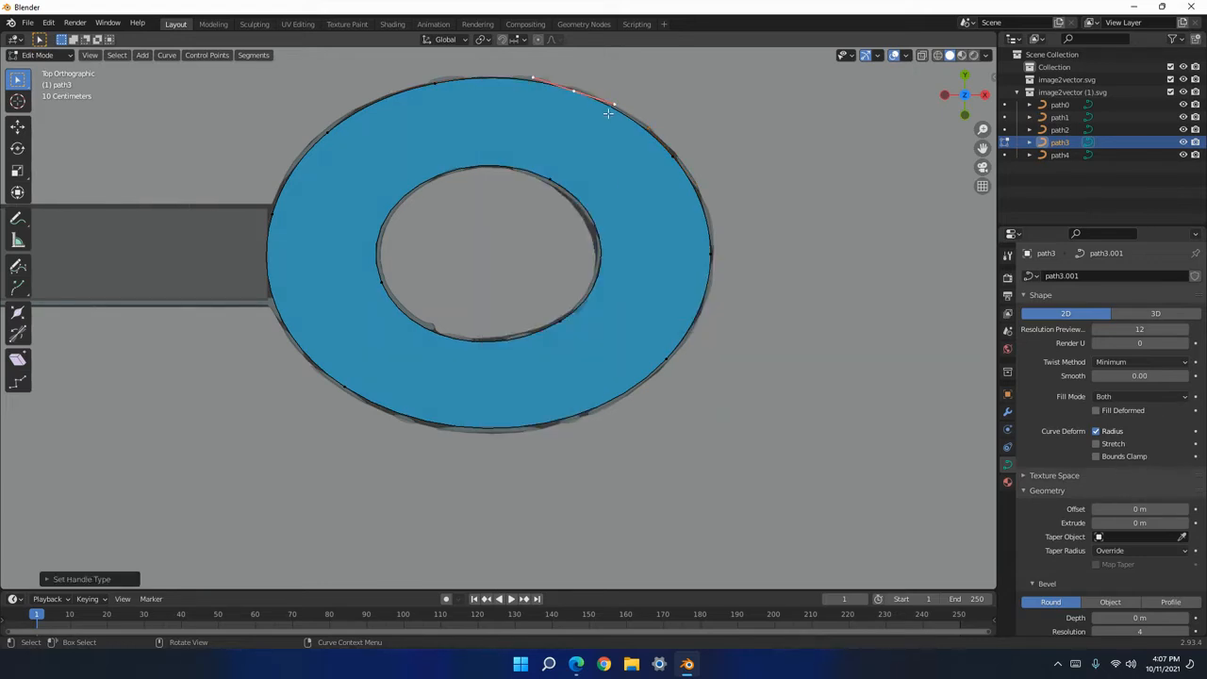
left_click_drag(615, 104, 690, 174)
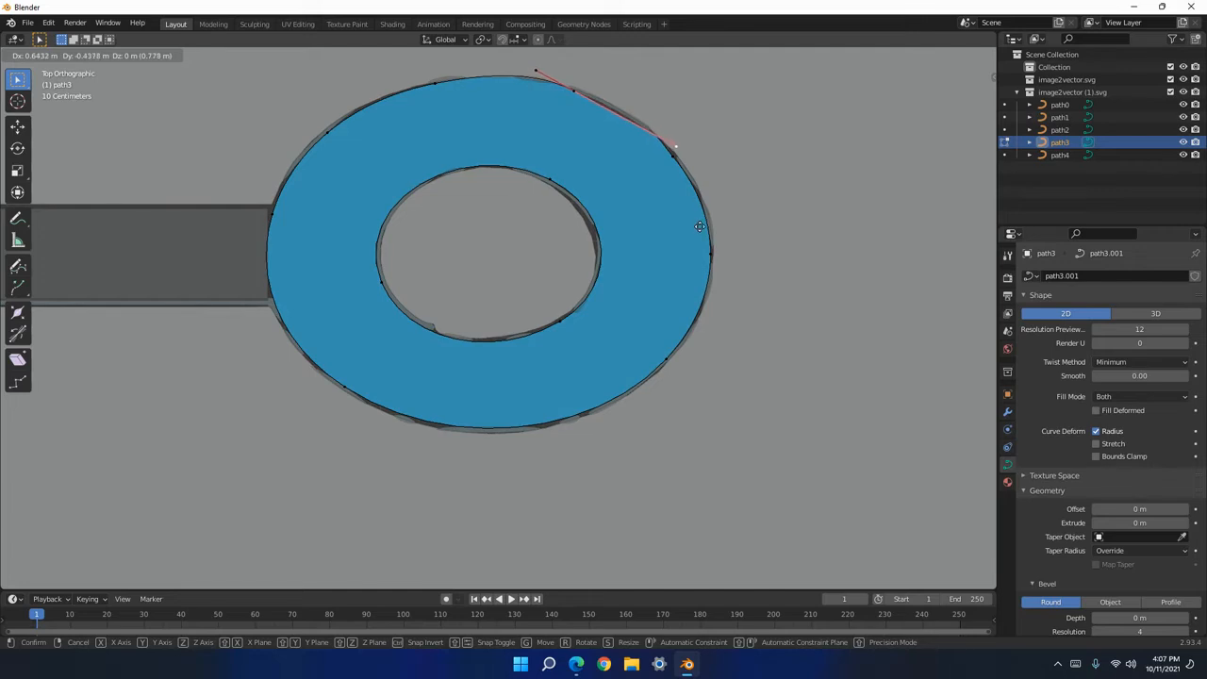
left_click_drag(687, 267, 695, 258)
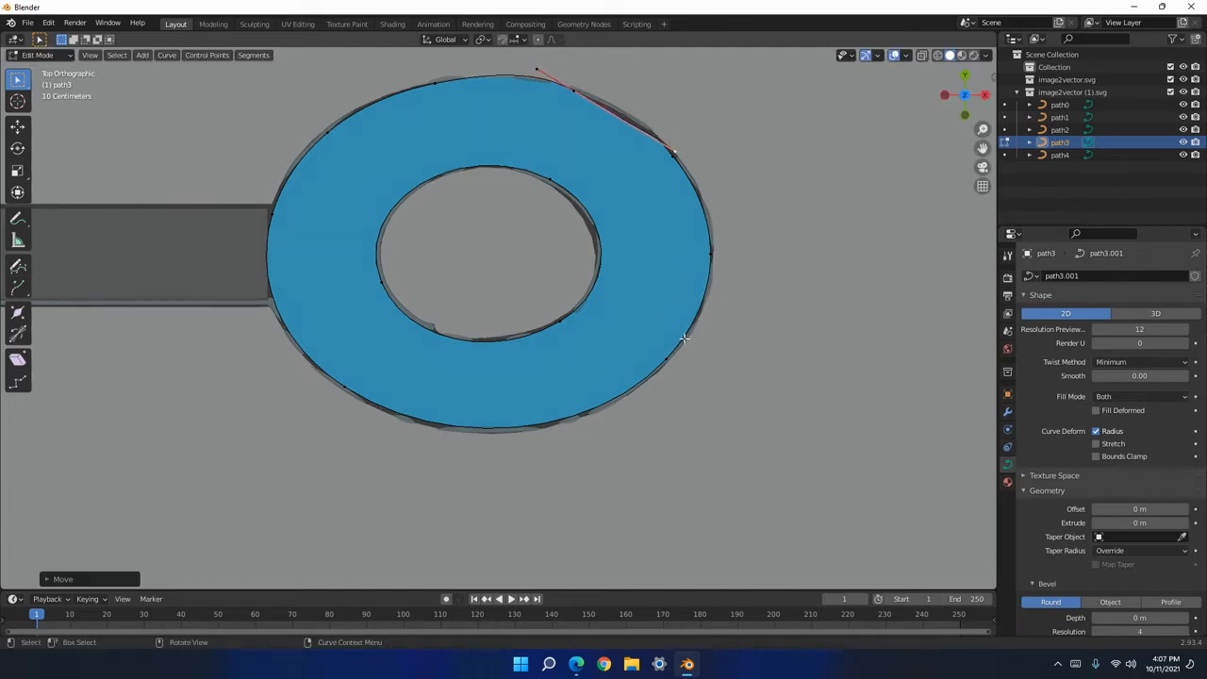
key("Tab")
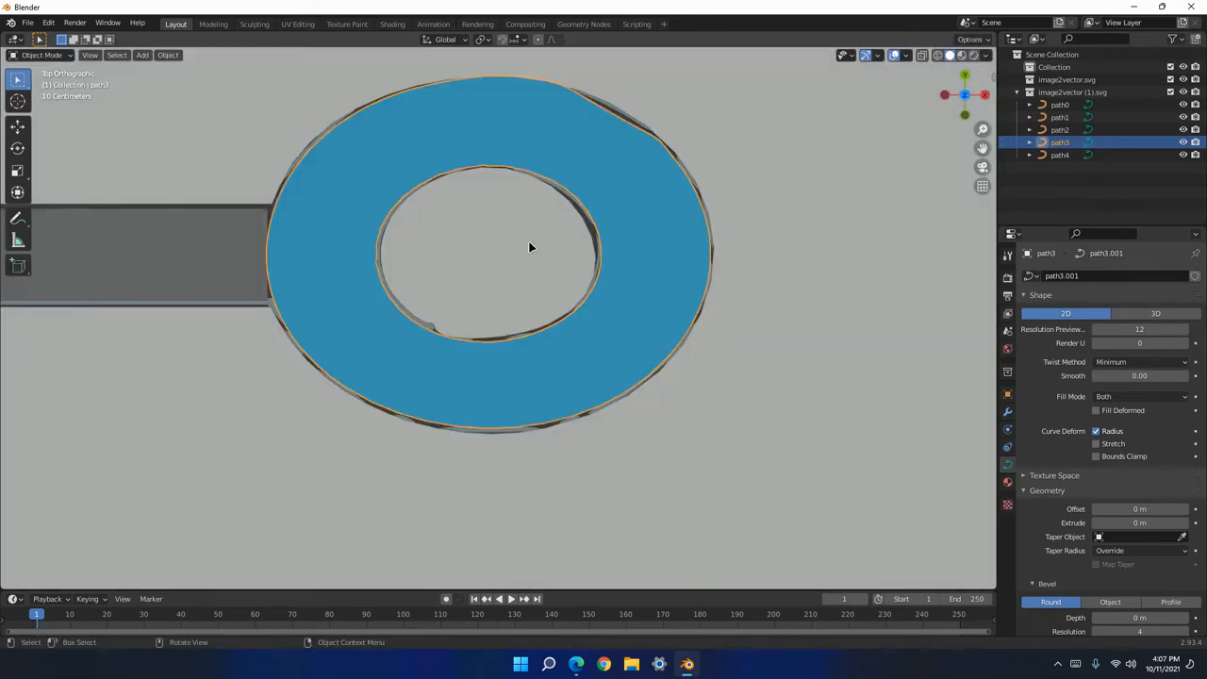
Subdivide the upper-left and bottom segments of the ring's inner hole outline.
key("Tab")
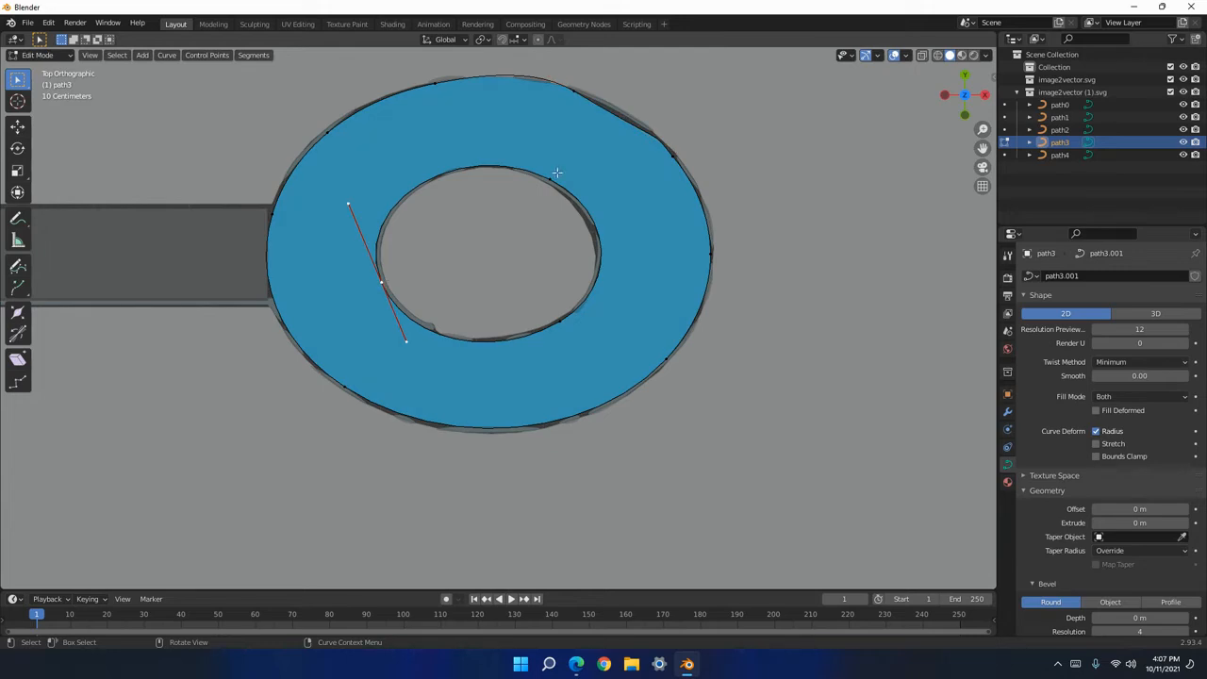
right_click(551, 179)
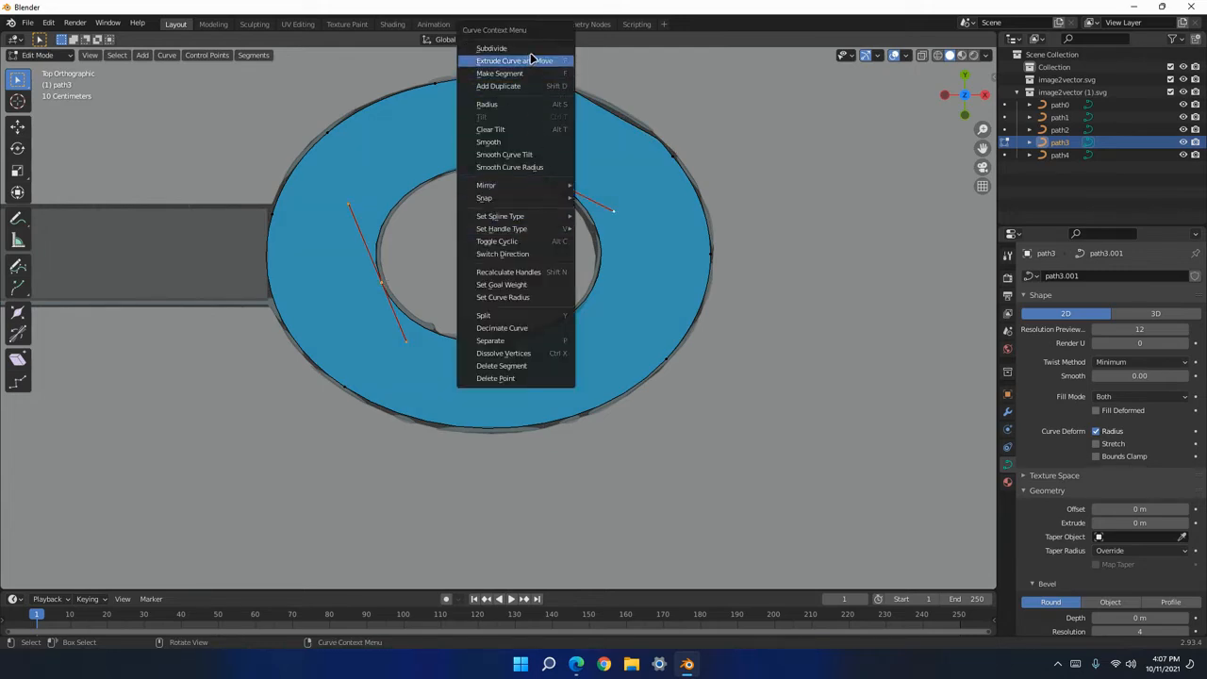
left_click(531, 53)
left_click(561, 318)
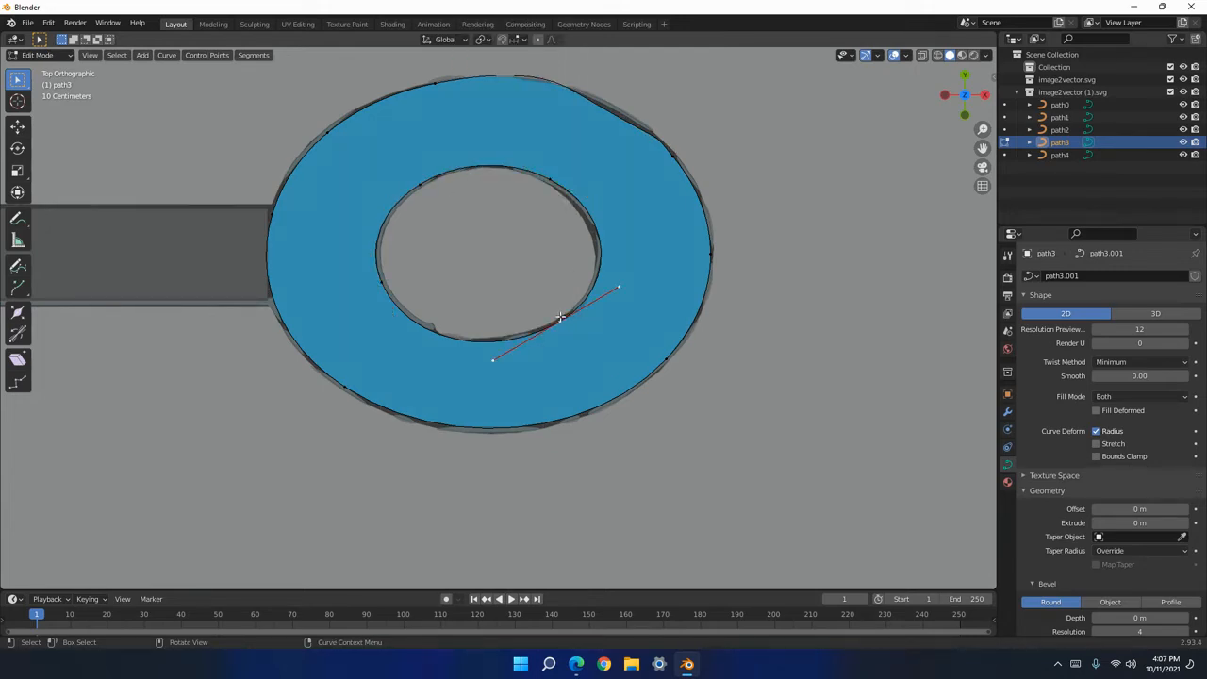
right_click(380, 281)
left_click(377, 282)
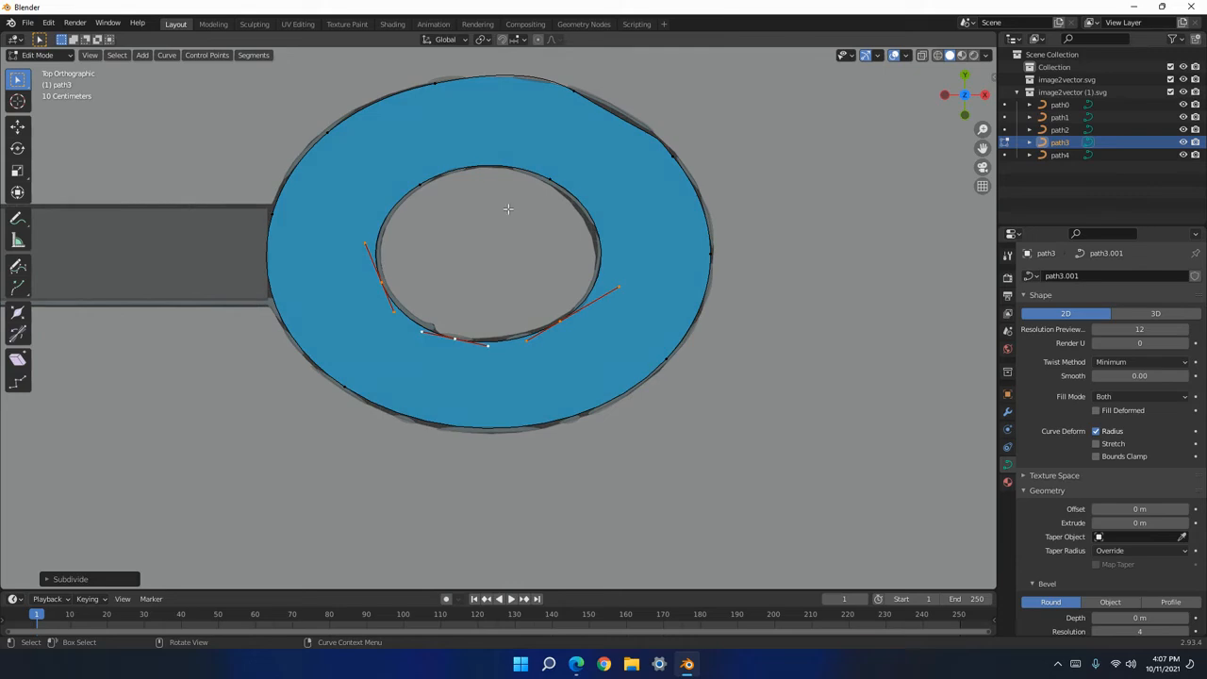
Subdivide the right segment of the ring's inner hole between its upper-right and lower-right points.
left_click(563, 318)
left_click(547, 181, "shift")
right_click(548, 181)
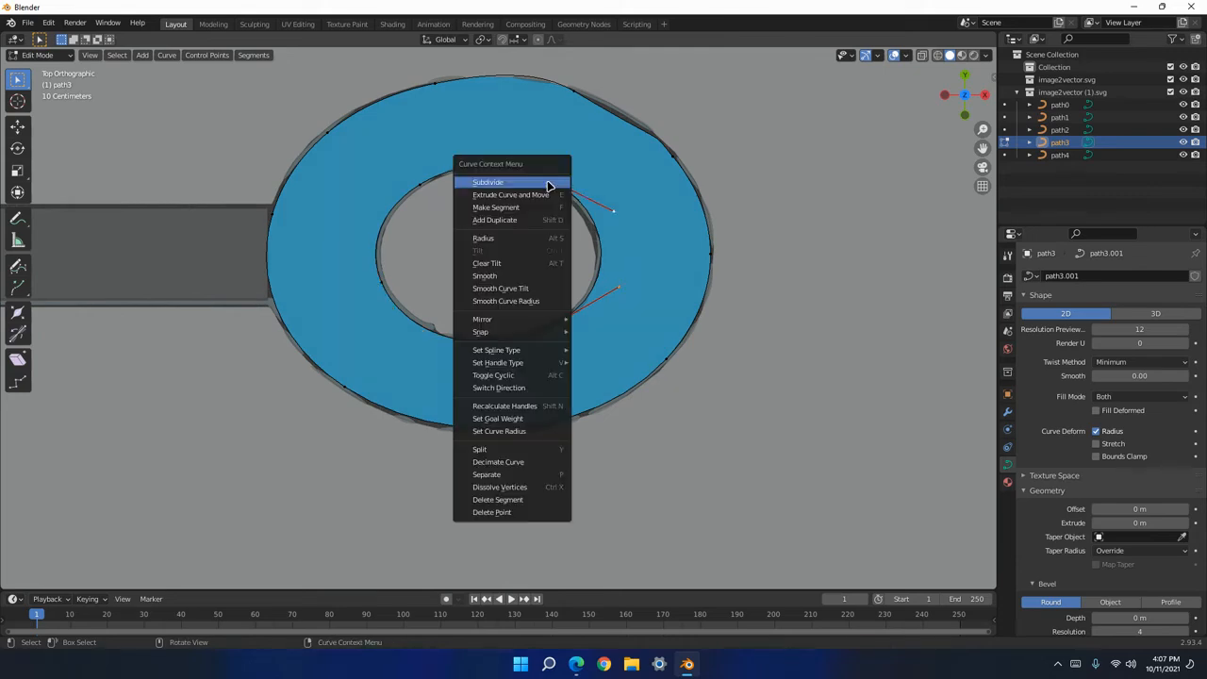
left_click(527, 184)
key("Tab")
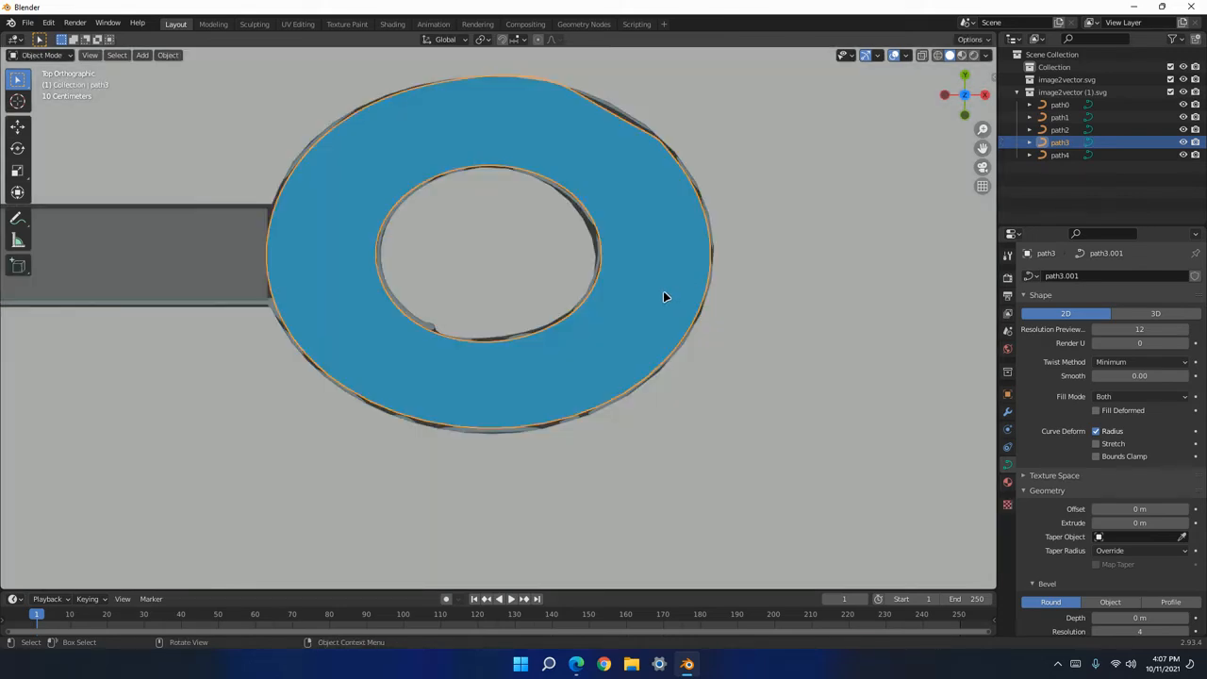
Examine the edited ring, the other circuit rings and the left end of the topmost trace against the frame.
scroll(663, 290, "down", 12)
scroll(612, 303, "up", 10)
scroll(613, 302, "up", 3)
key("Tab")
scroll(612, 303, "down", 10)
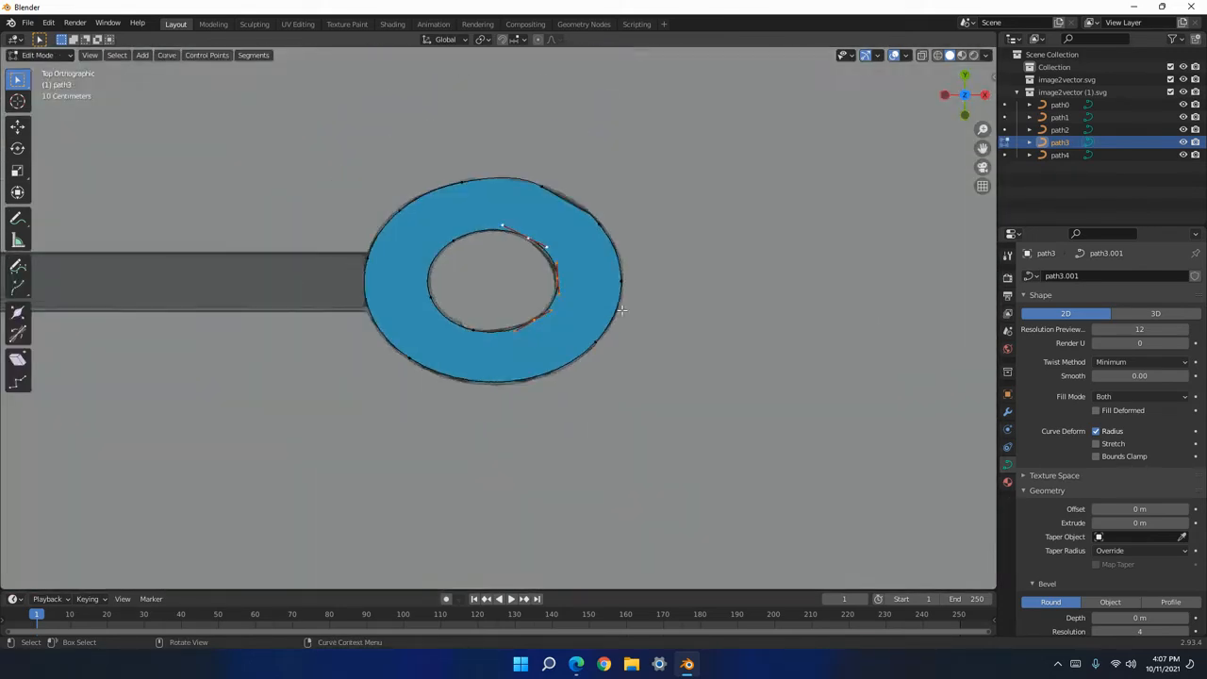
middle_click_drag(453, 356, 496, 248, "shift")
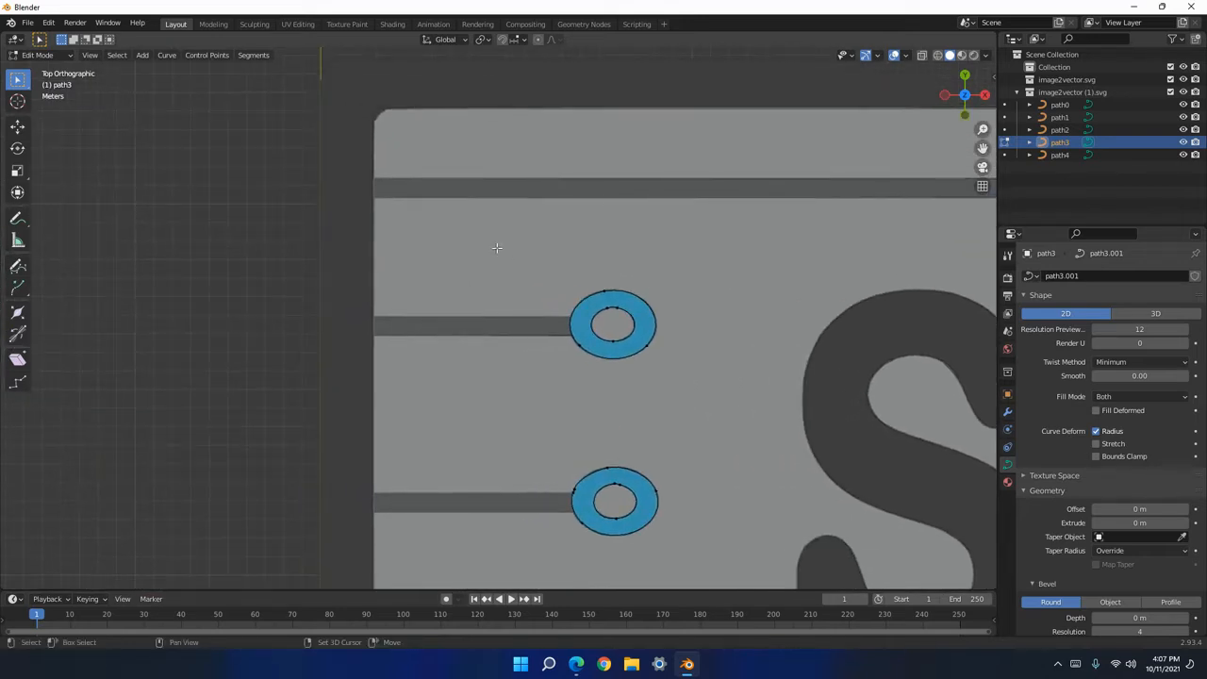
middle_click_drag(480, 315, 446, 404, "shift")
scroll(445, 403, "up", 6)
middle_click_drag(235, 263, 518, 325, "shift")
scroll(518, 325, "down", 5)
middle_click_drag(408, 323, 689, 328)
key("KP_7")
scroll(458, 334, "up", 7)
middle_click_drag(445, 297, 616, 298, "shift")
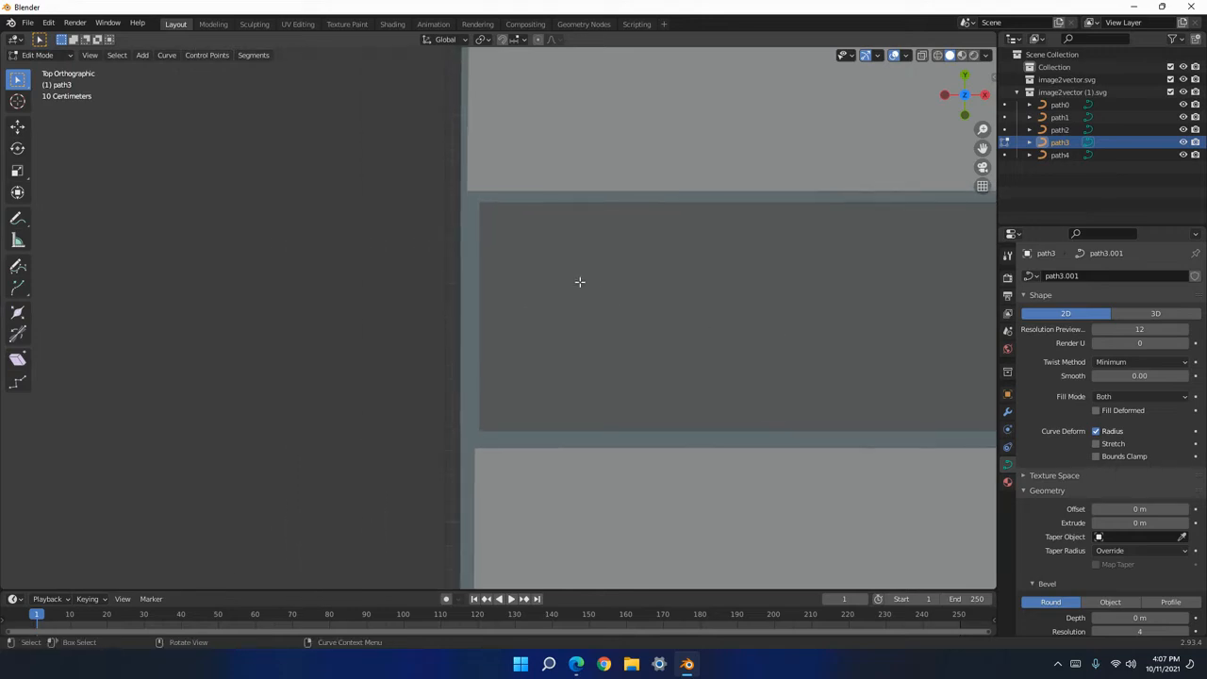
Open the circuit traces' curve for point editing and move the topmost trace's upper-left corner about 0.145 m left over the frame.
key("Tab")
left_click(558, 271)
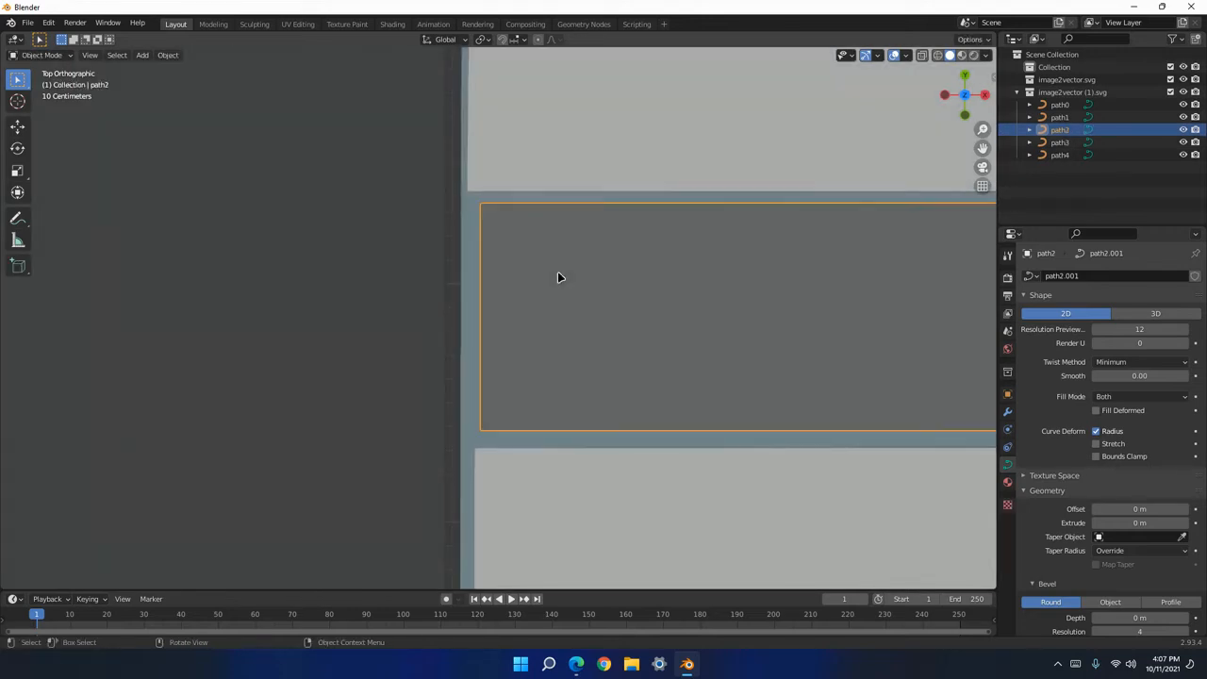
key("Tab")
left_click(481, 202)
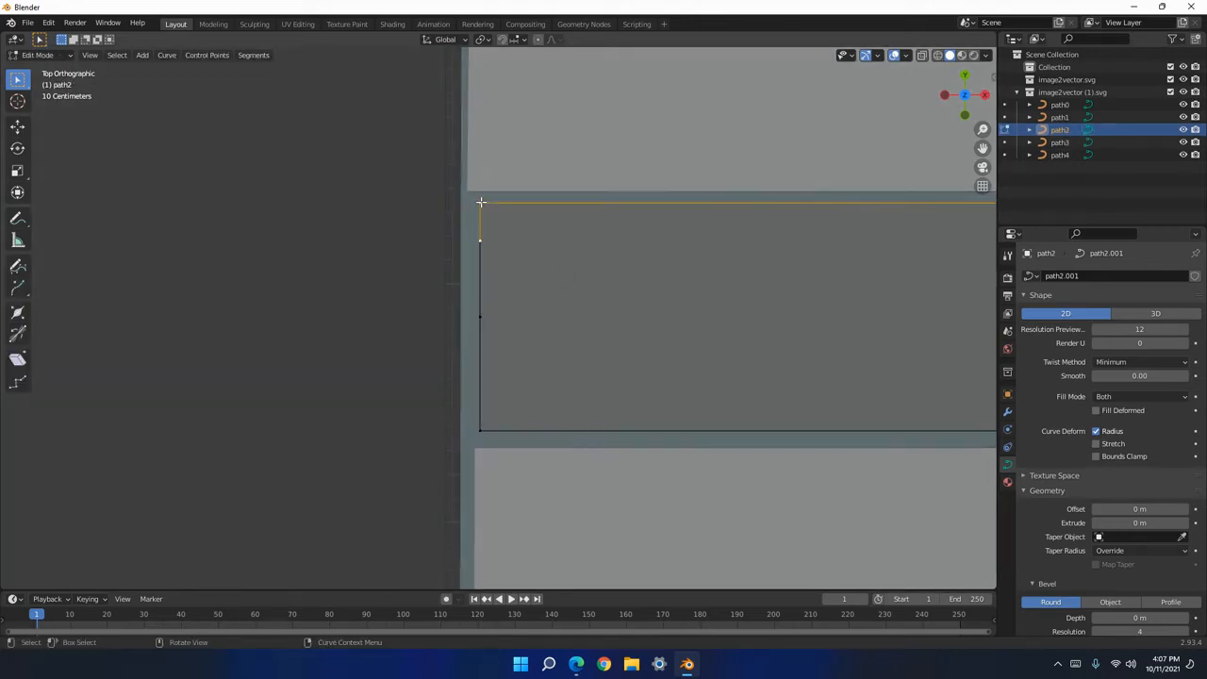
key("g")
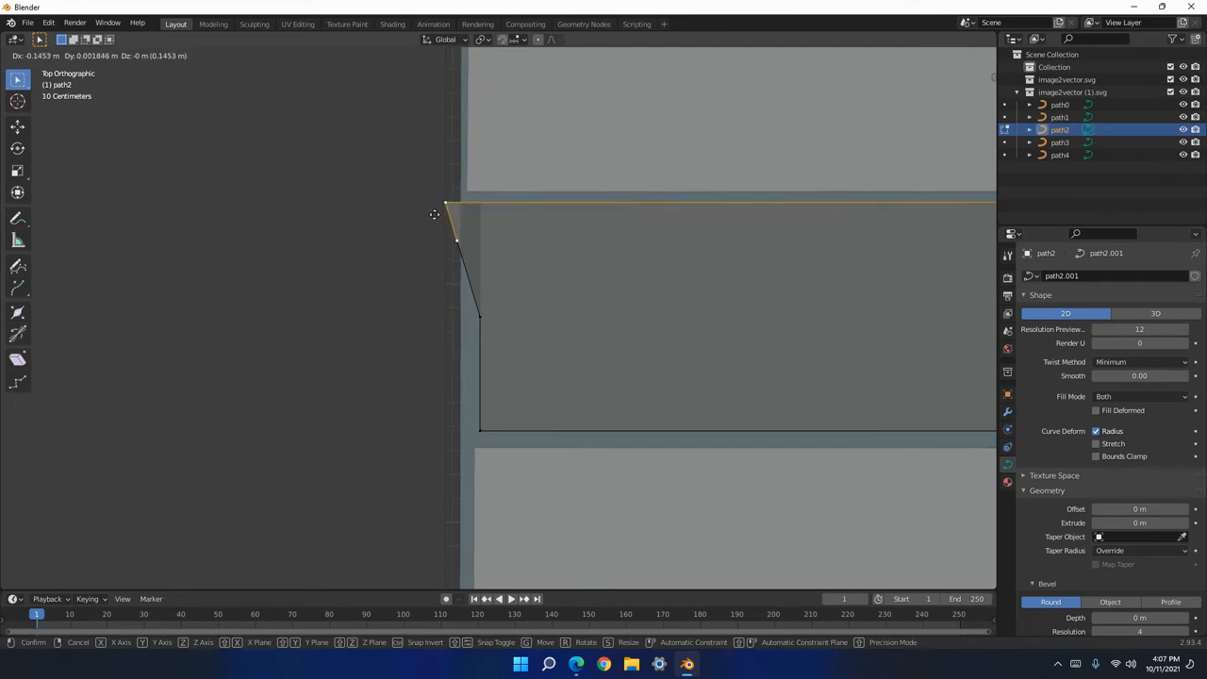
left_click(434, 215)
Move the middle and lower-left points of the topmost trace's left end outward to line up with its shifted upper-left corner.
left_click(479, 313)
key("g")
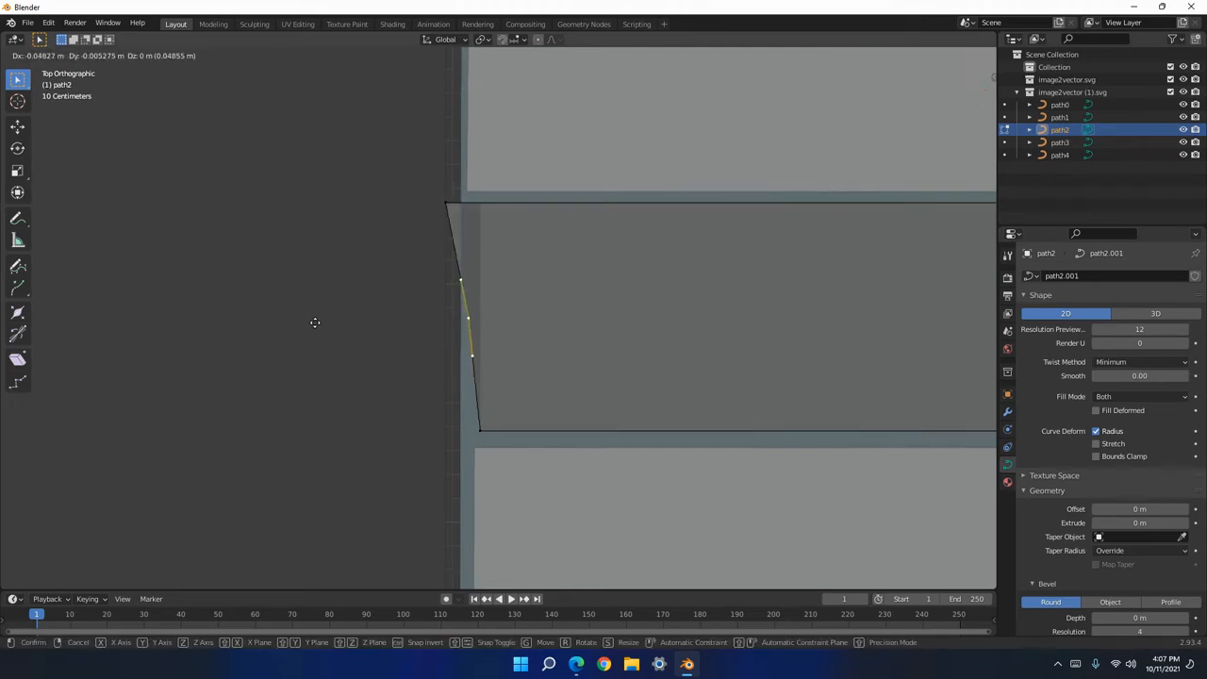
left_click(251, 330)
left_click(480, 429)
key("g")
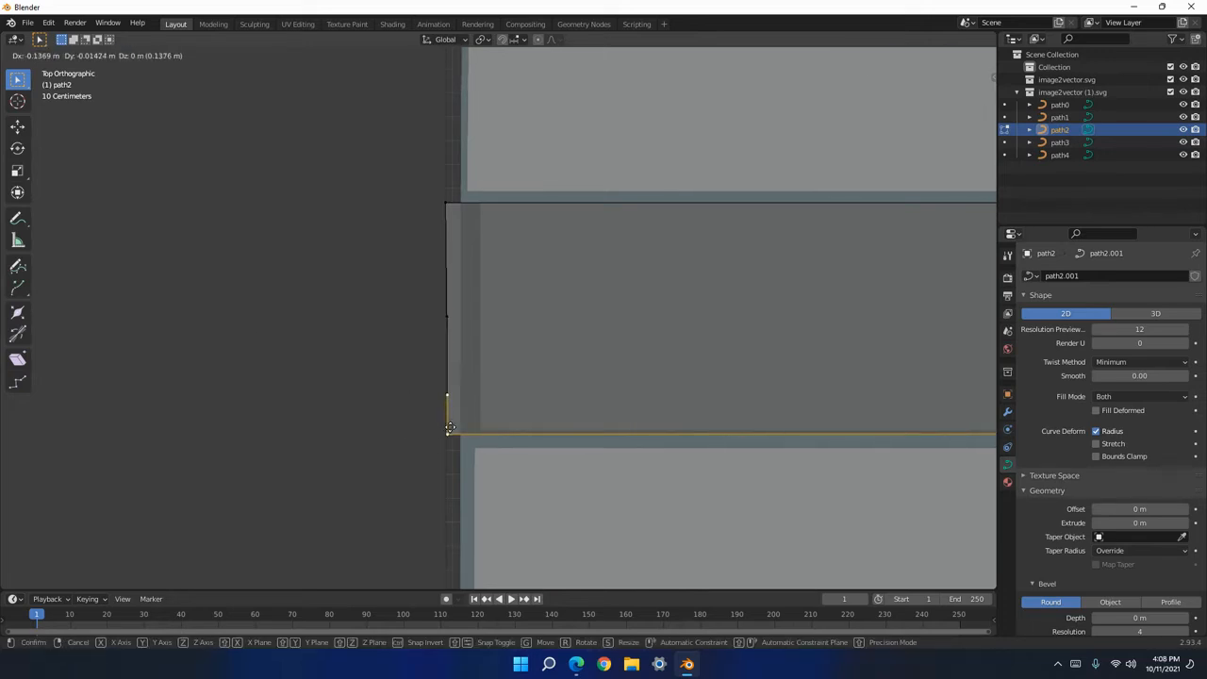
left_click(448, 429)
key("Tab")
scroll(564, 390, "down", 3)
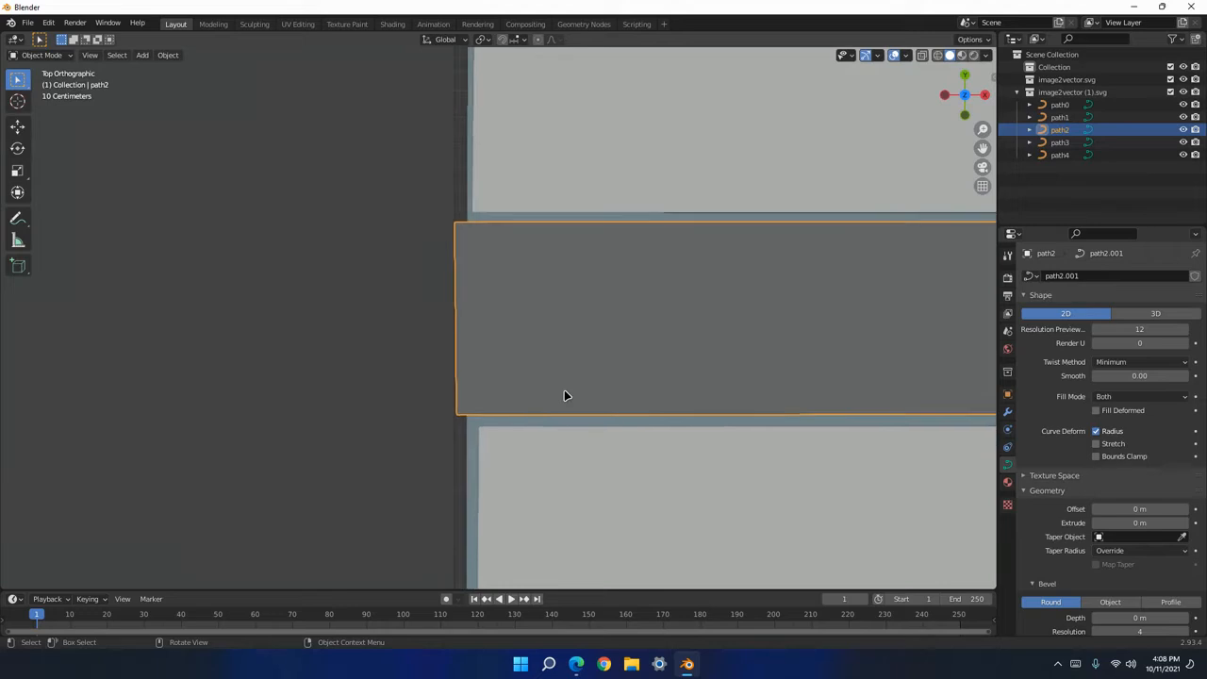
Move the upper-right corner of the topmost trace about 0.06 m right to meet the blue ring's edge.
middle_click_drag(681, 366, 380, 348, "shift")
scroll(764, 360, "down", 8)
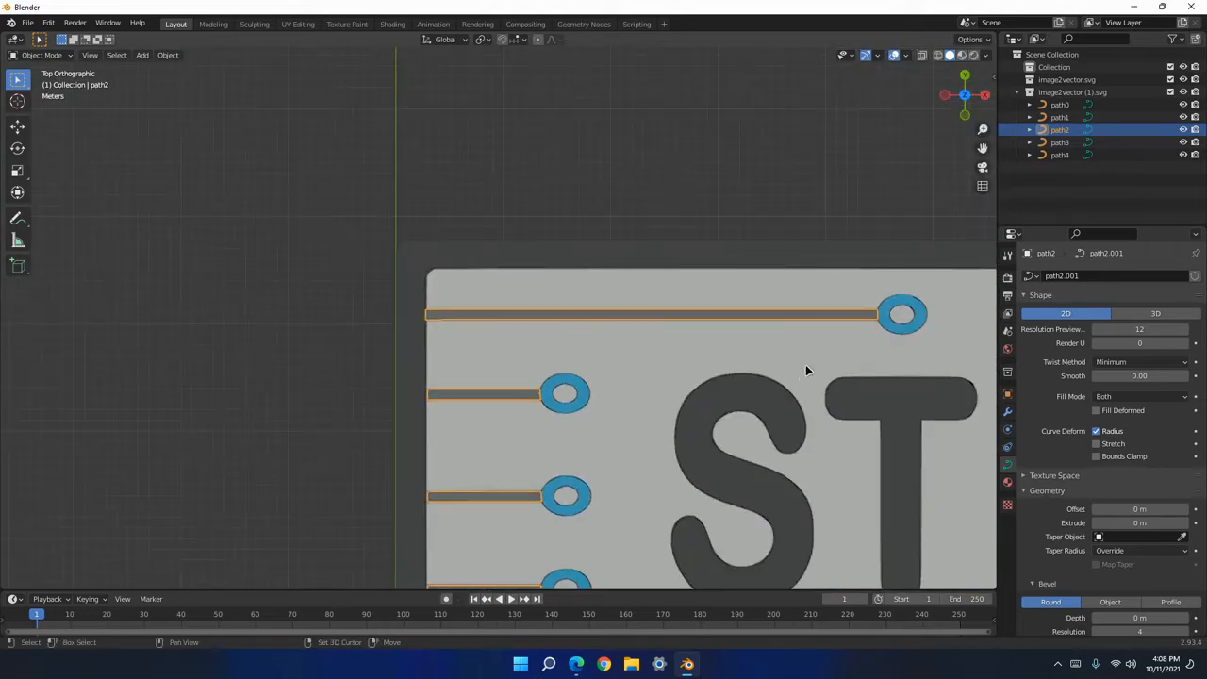
middle_click_drag(809, 364, 558, 380, "shift")
scroll(622, 355, "up", 9)
scroll(661, 302, "down", 1)
middle_click_drag(736, 305, 620, 295, "shift")
scroll(621, 290, "up", 9)
middle_click_drag(748, 56, 601, 283, "shift")
middle_click_drag(628, 214, 588, 279, "shift")
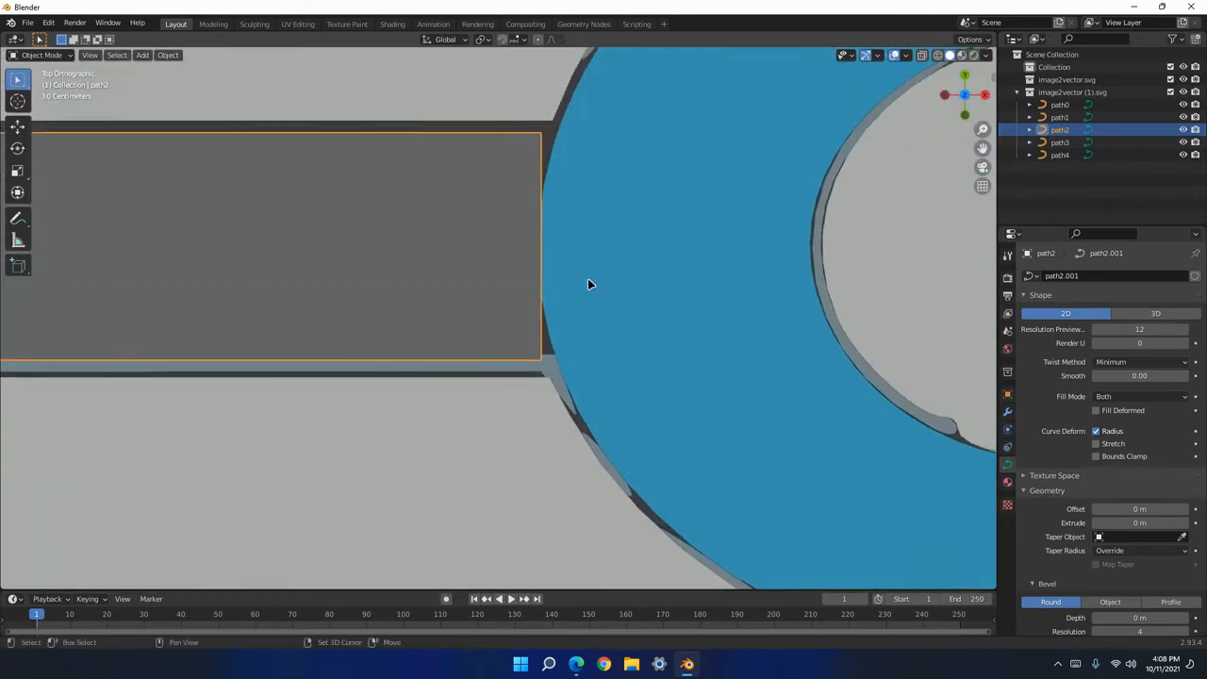
key("Tab")
left_click(540, 131)
key("g")
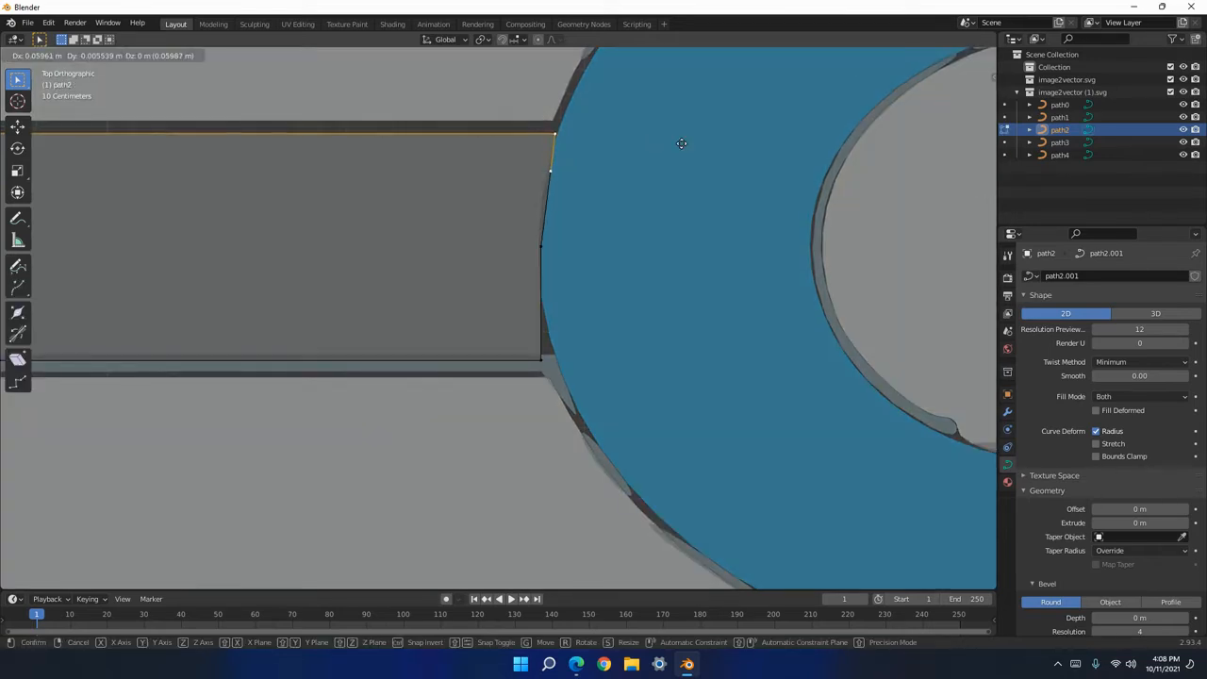
left_click(694, 142)
Fit the trace's right end to the ring by shifting its middle point slightly left and its lower-right corner about 0.06 m right.
left_click(540, 242)
key("g")
left_click(510, 242, "shift")
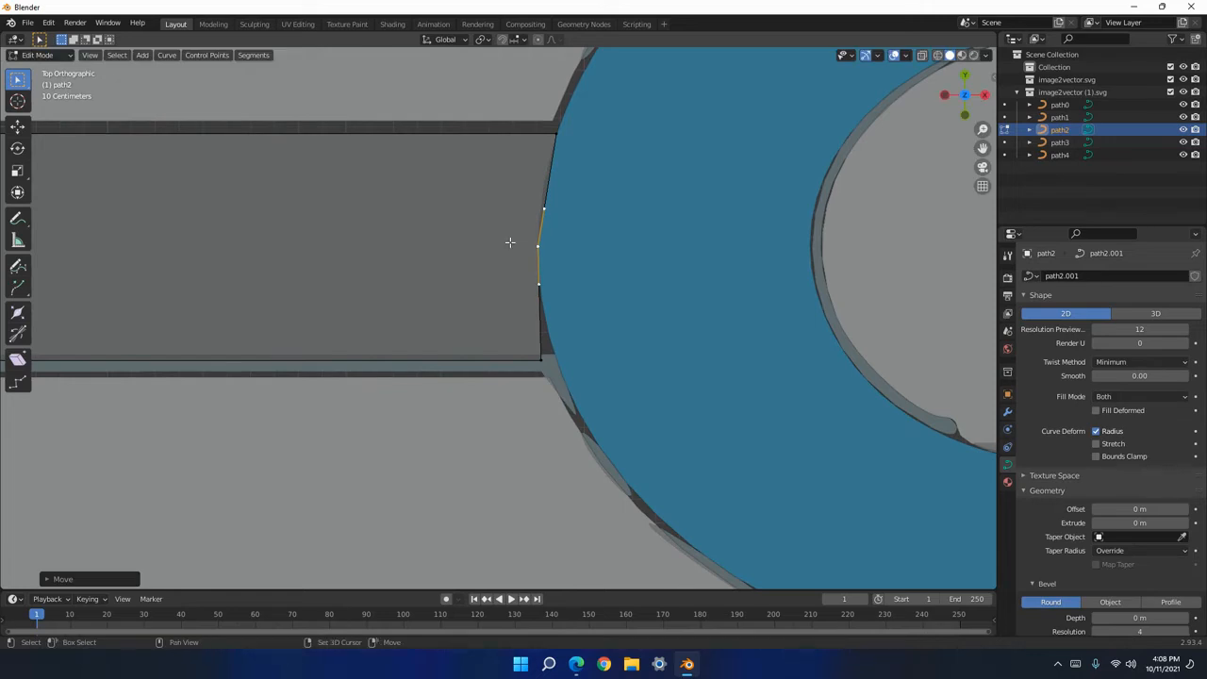
left_click(540, 358)
key("g")
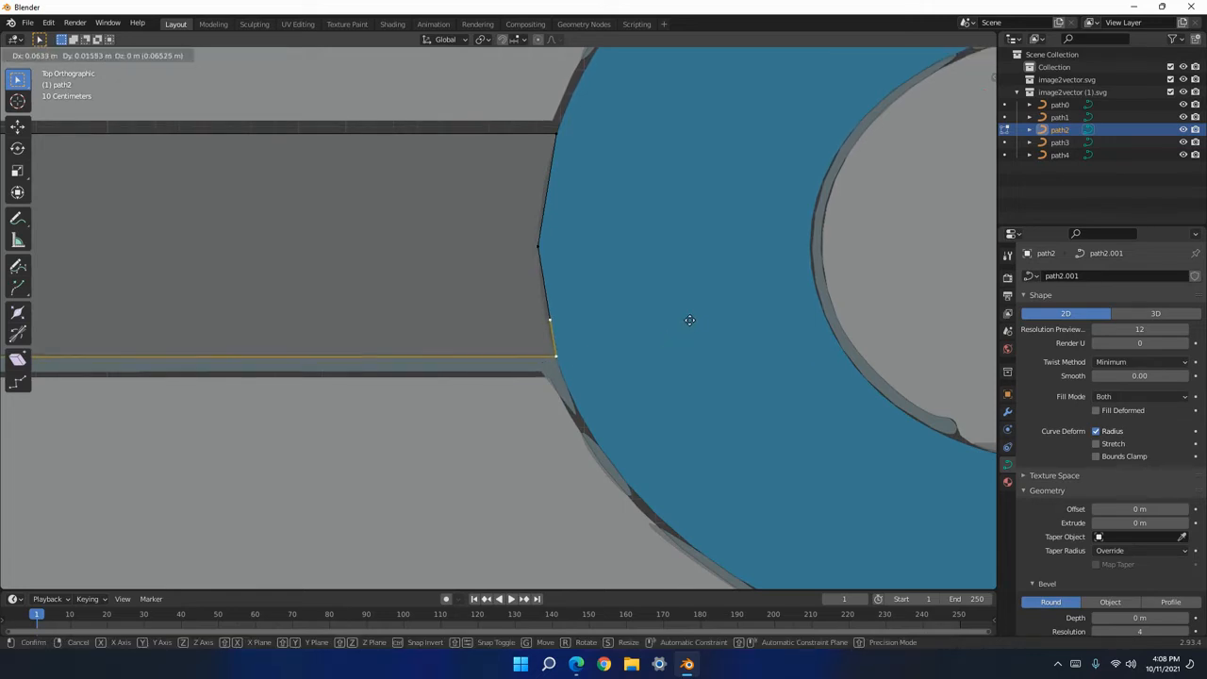
left_click(690, 319)
Extrude the middle and lower-right points of the trace's ring end in place.
left_click(539, 247, "shift")
right_click(537, 247)
left_click(529, 256)
right_click(542, 256)
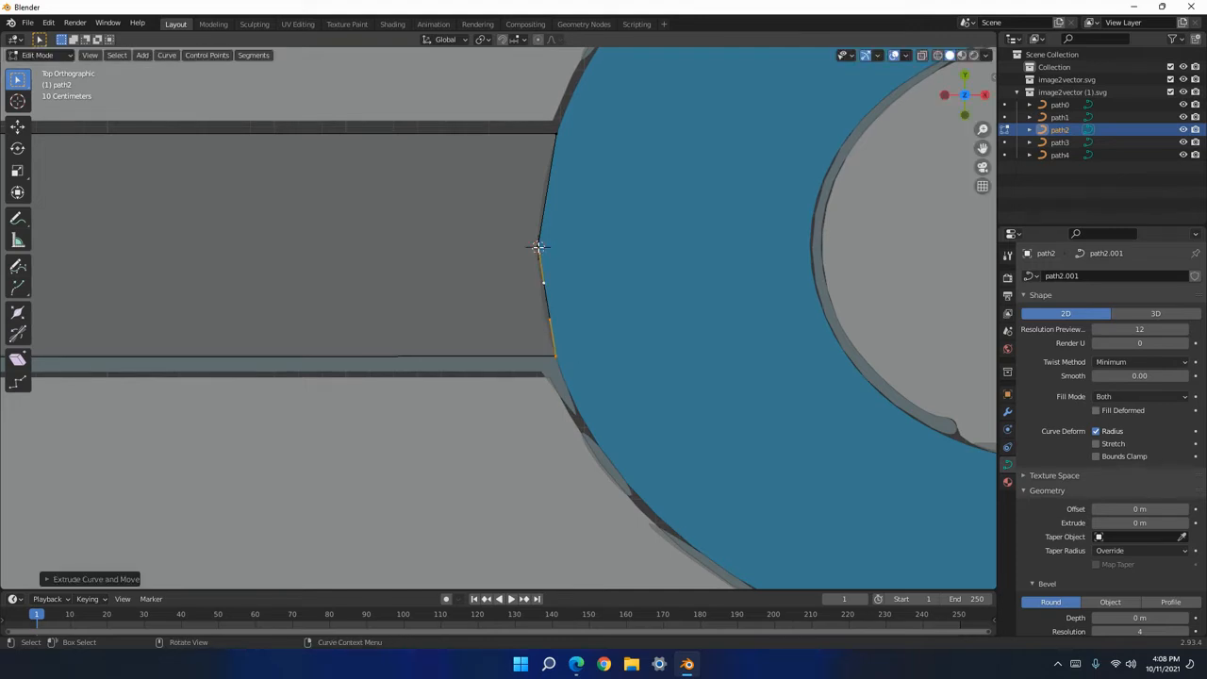
Examine the whole panel, its lower-left corner near the origin and the ring above the letter T.
scroll(539, 247, "down", 12)
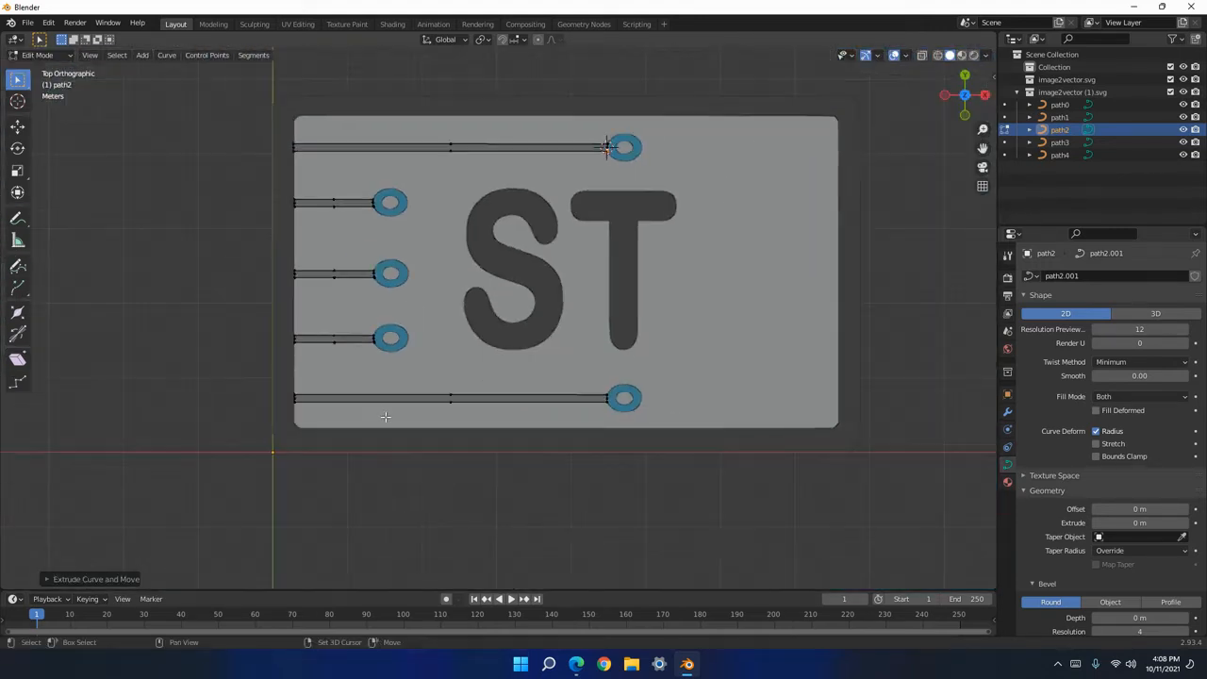
middle_click_drag(254, 449, 469, 350, "shift")
scroll(496, 385, "up", 6)
middle_click_drag(487, 405, 536, 258, "shift")
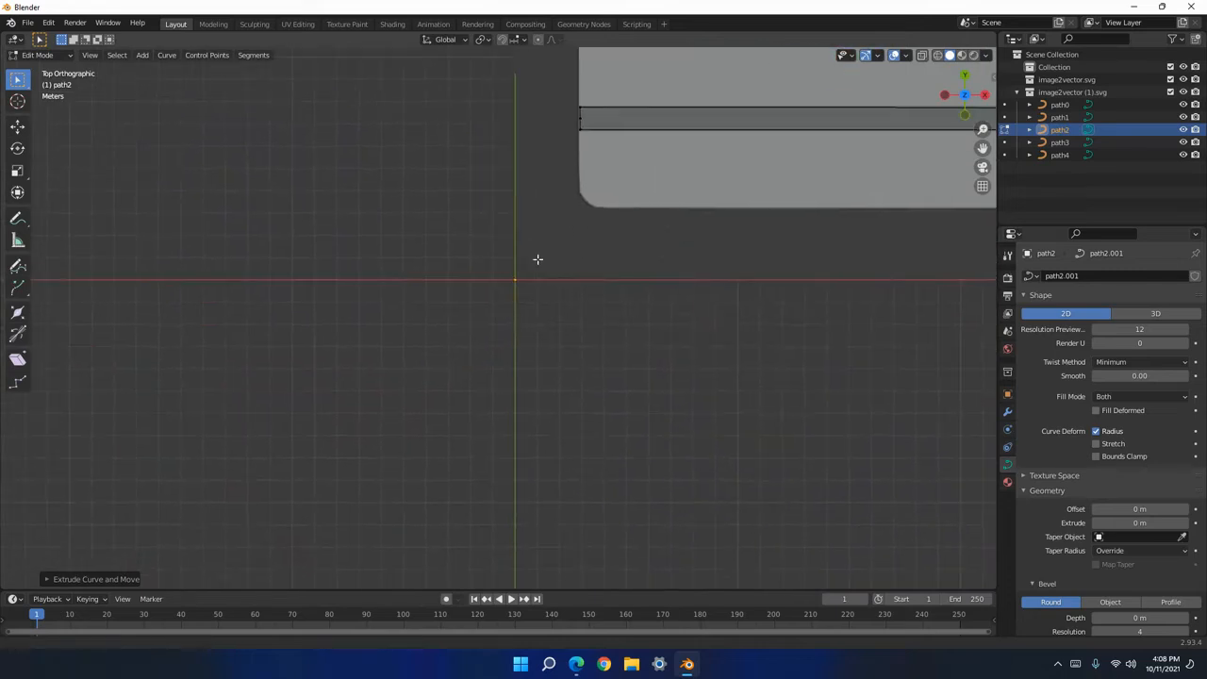
scroll(541, 256, "up", 7)
middle_click_drag(618, 205, 570, 287, "shift")
scroll(500, 330, "up", 5)
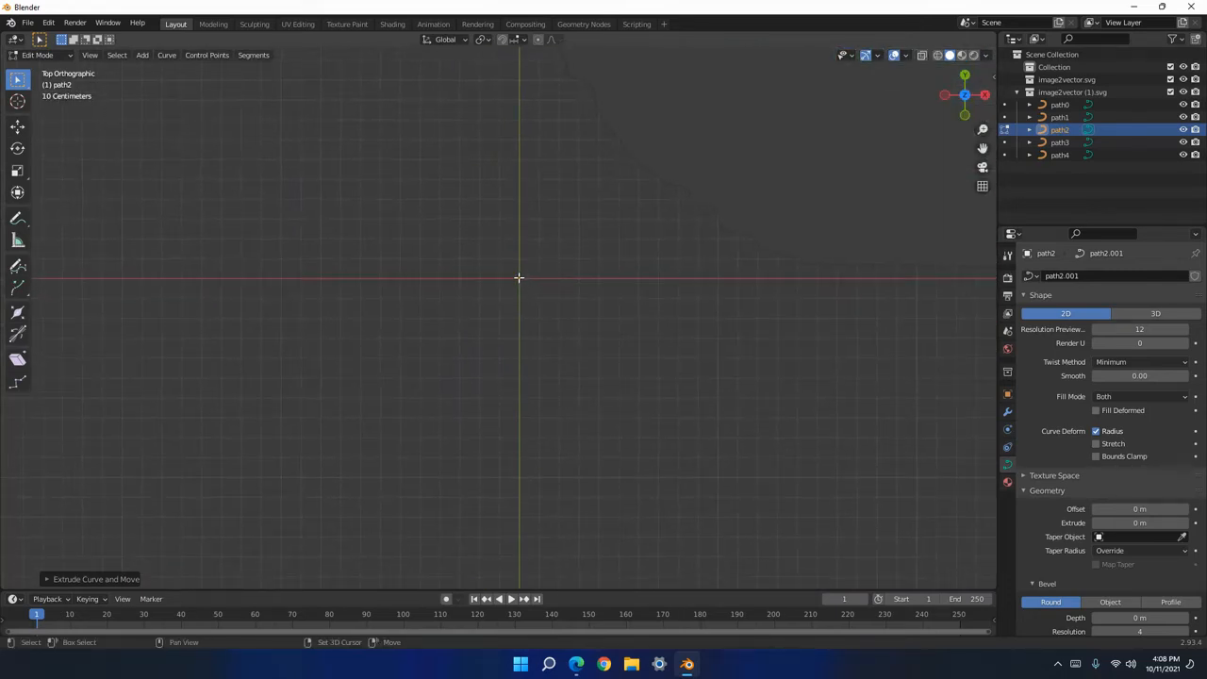
scroll(726, 187, "down", 8)
middle_click_drag(725, 187, 585, 373, "shift")
middle_click_drag(841, 107, 267, 364, "shift")
scroll(267, 364, "up", 9)
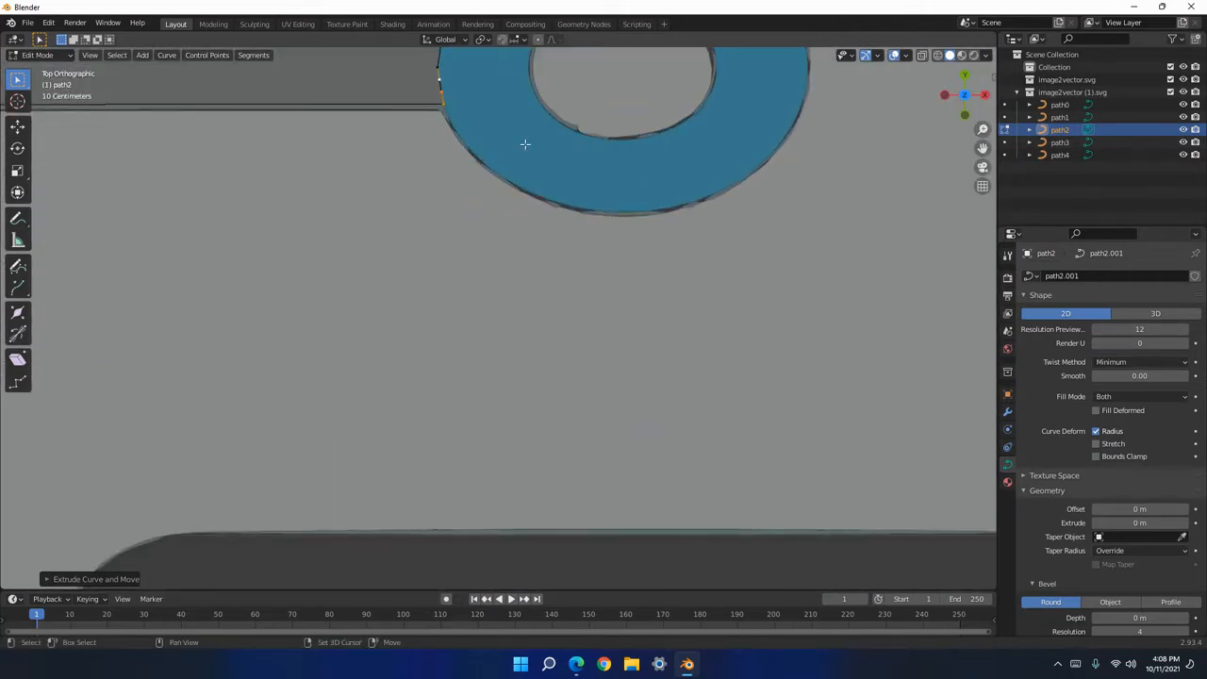
Subdivide the lower segment of the bar's curved end and move the new point onto the blue ring's outer edge.
middle_click_drag(525, 145, 560, 369, "shift")
scroll(534, 283, "up", 5)
middle_click_drag(485, 248, 493, 273, "shift")
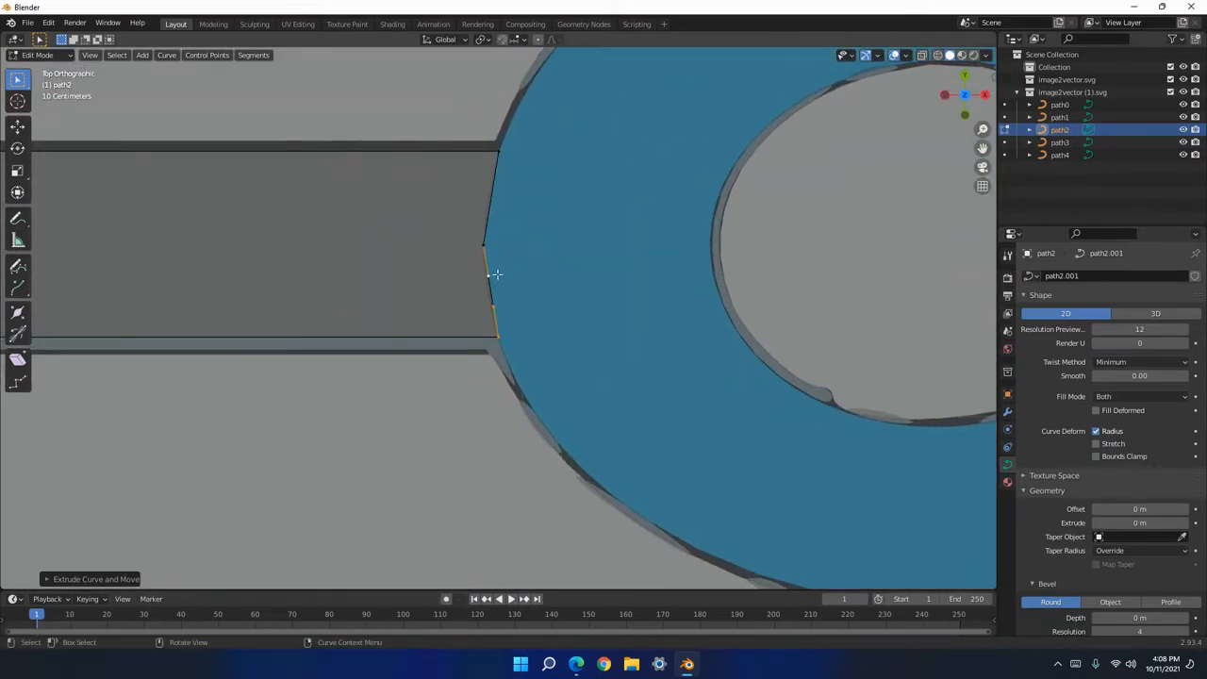
right_click(494, 273)
left_click(467, 261)
left_click(492, 293)
key("g")
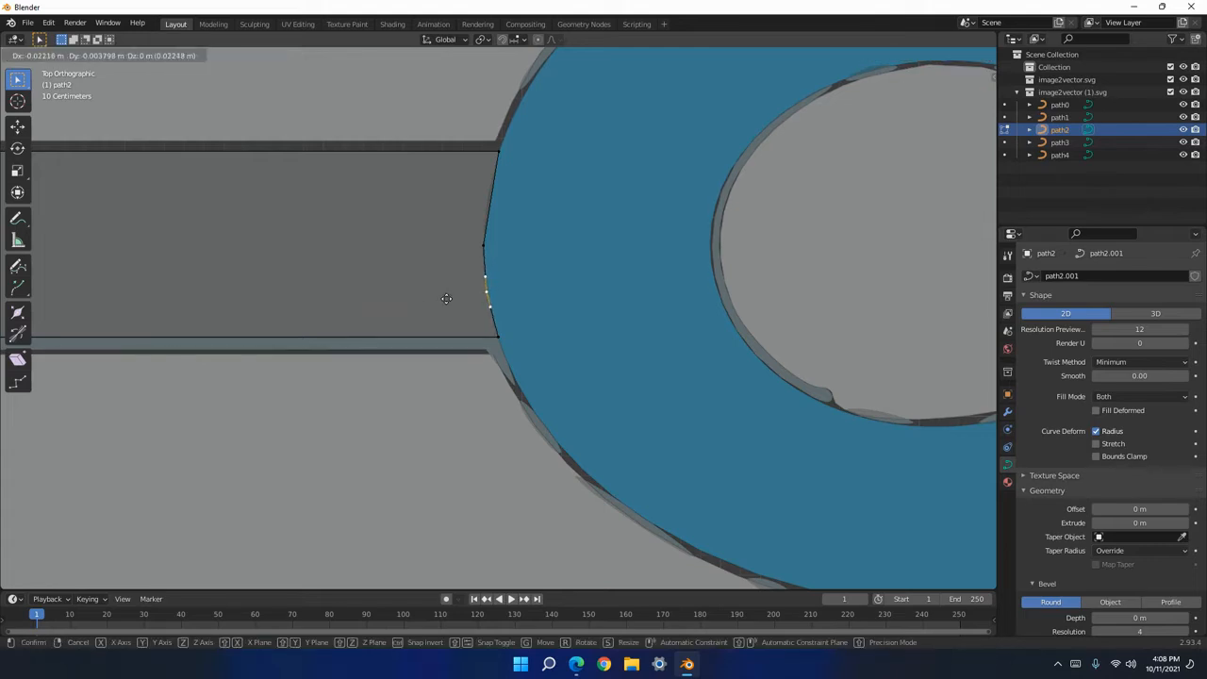
left_click(446, 299)
Set the new lower point's handle type to Aligned.
right_click(488, 293)
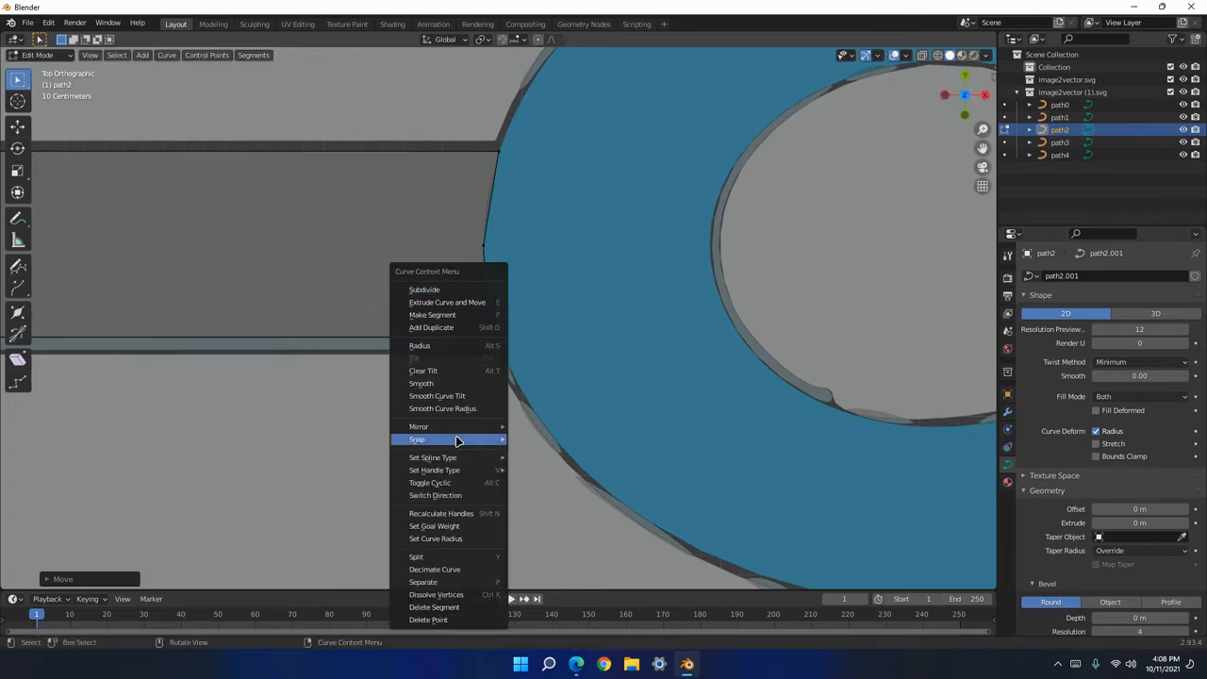
mouse_move(466, 471)
left_click(540, 497)
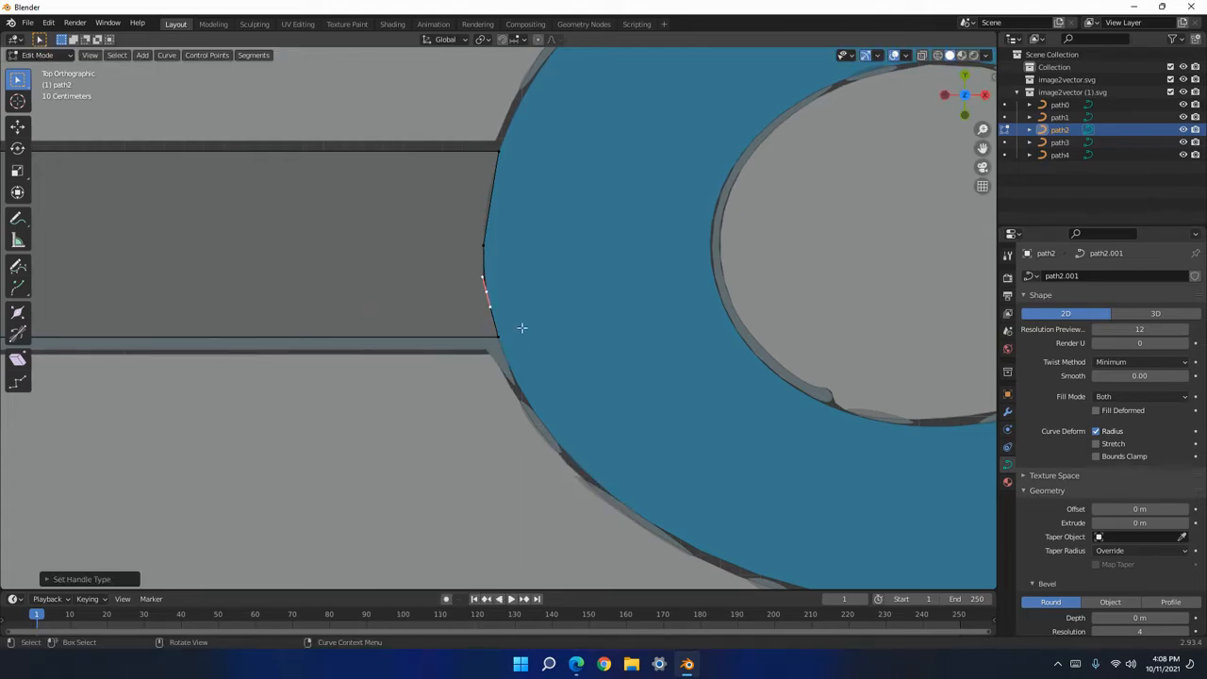
Reposition the handle at the middle of the bar's curved end so the curve follows the ring's edge.
left_click(485, 252)
right_click(486, 251)
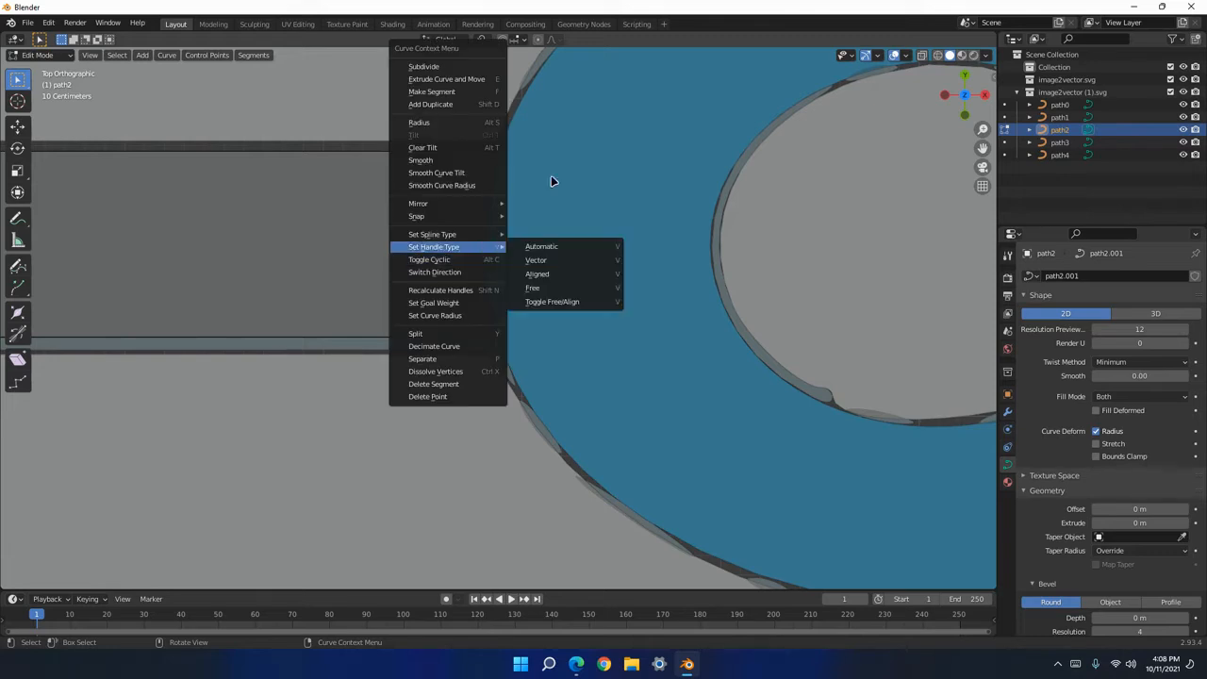
key("g")
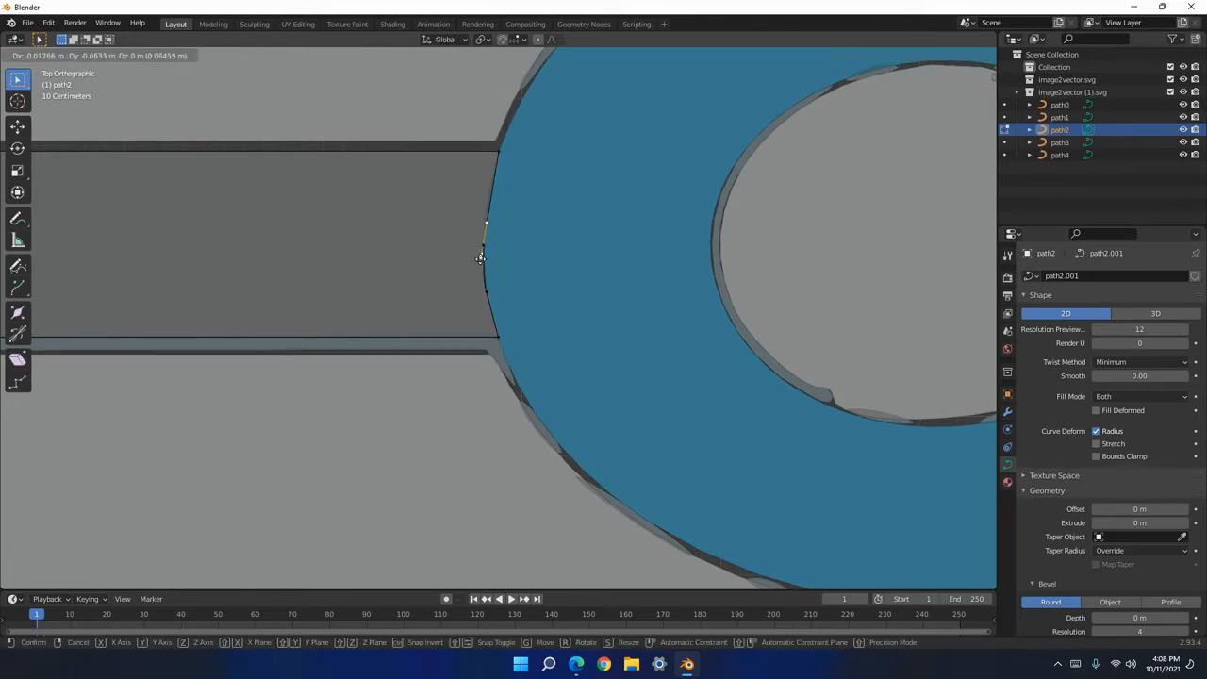
left_click(482, 235)
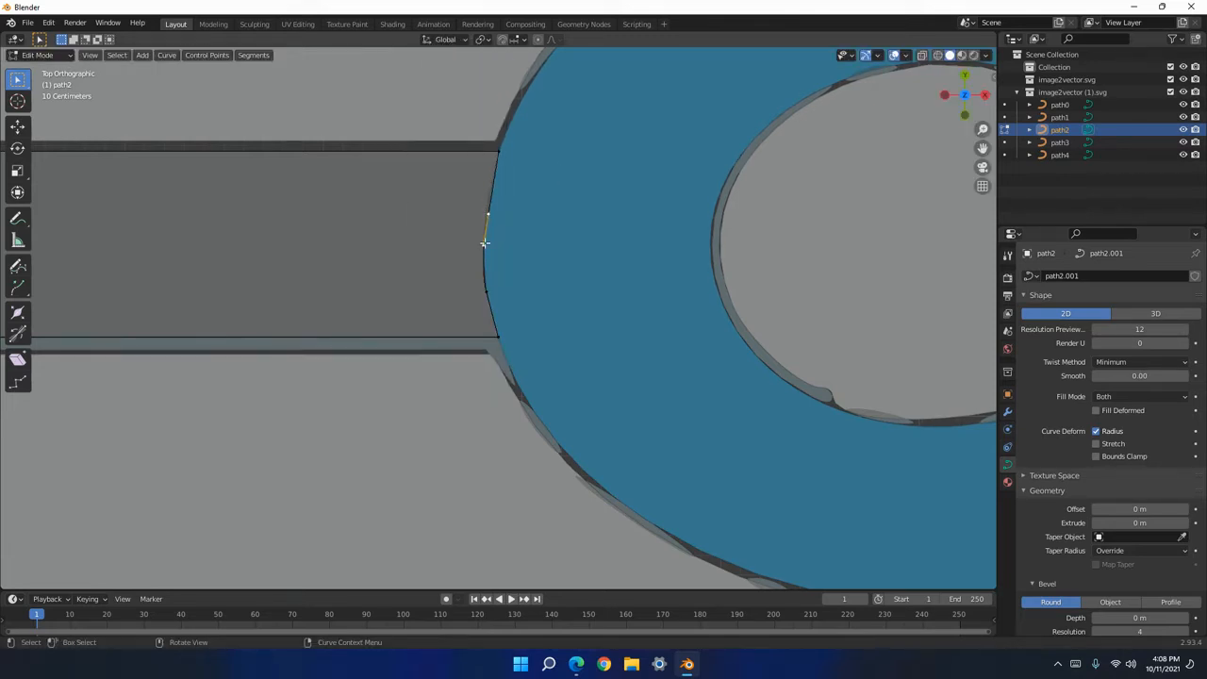
left_click(499, 154)
left_click(484, 248)
right_click(482, 244)
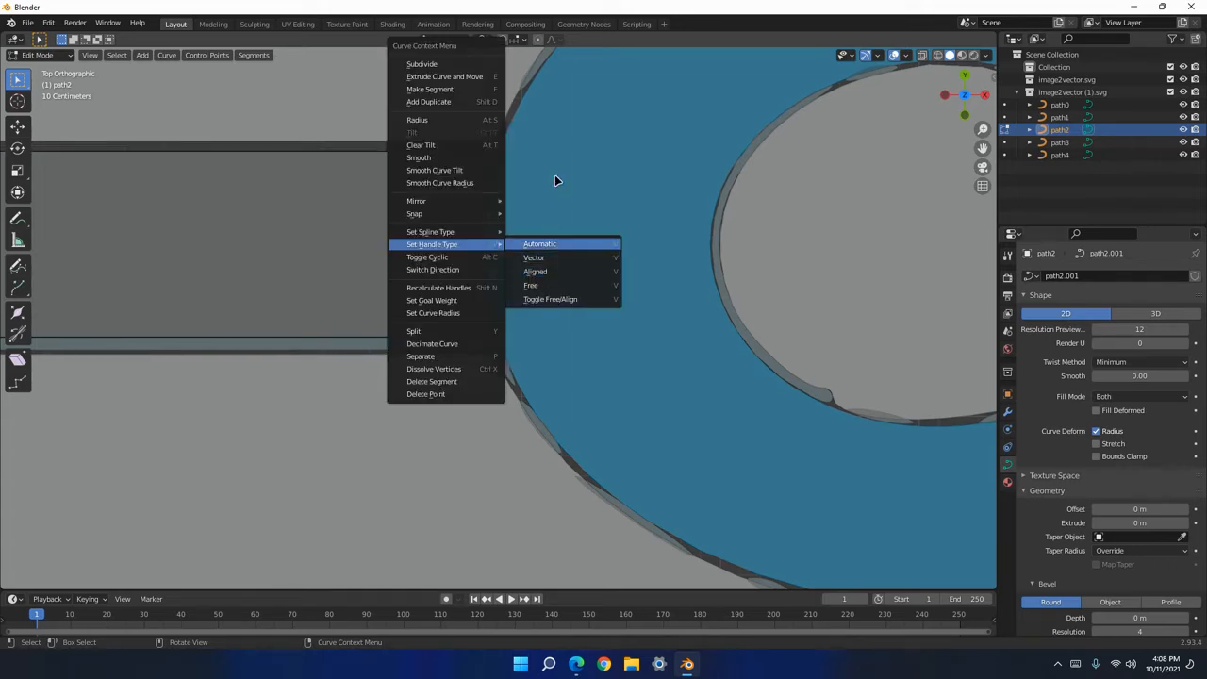
left_click_drag(483, 245, 493, 284)
key("ctrl+z")
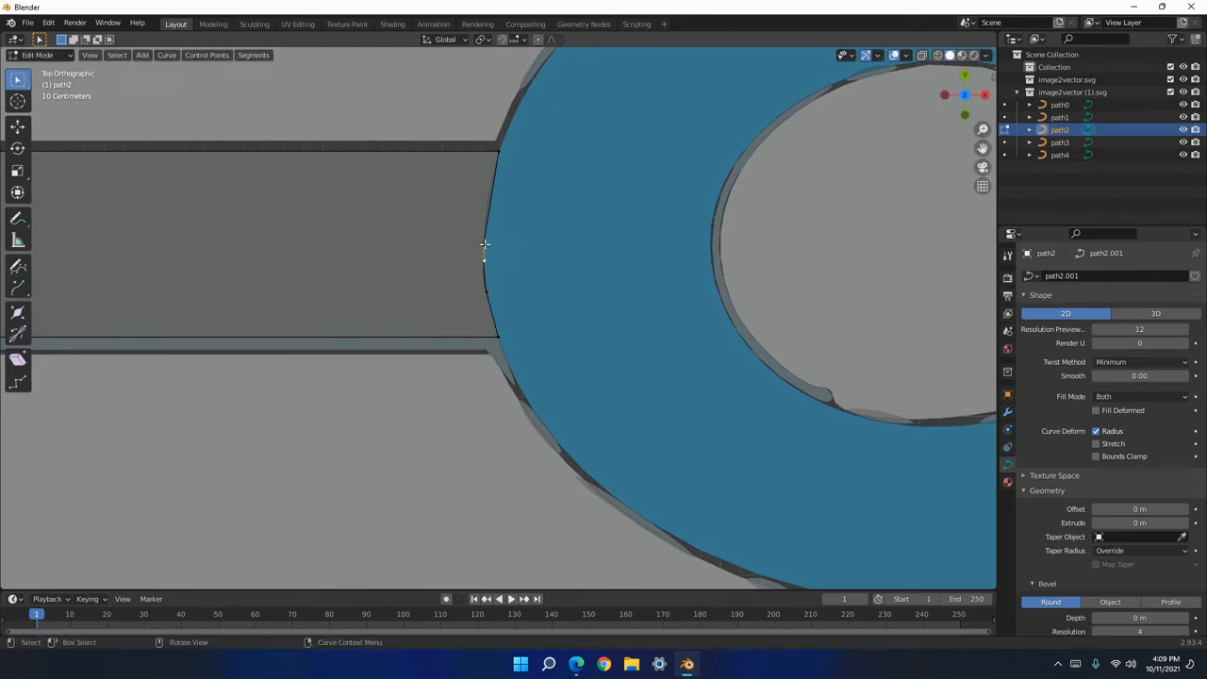
Set the middle point of the bar's curved end to the Aligned handle type.
right_click(483, 248)
mouse_move(497, 244)
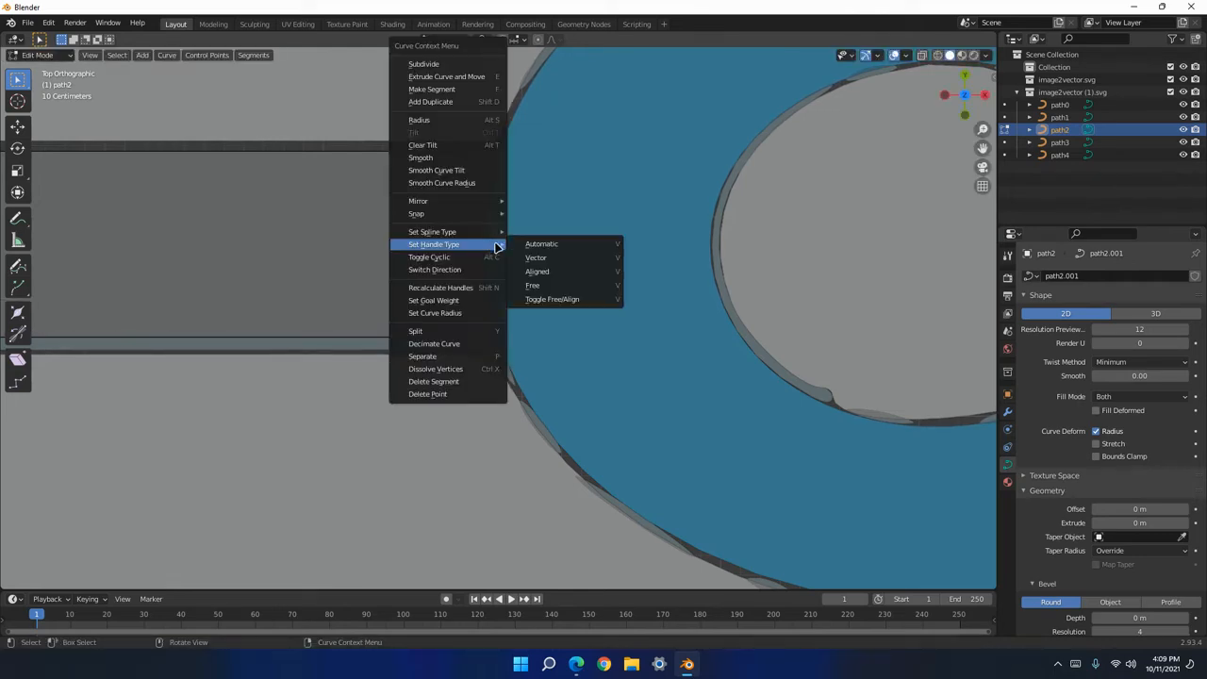
left_click(552, 272)
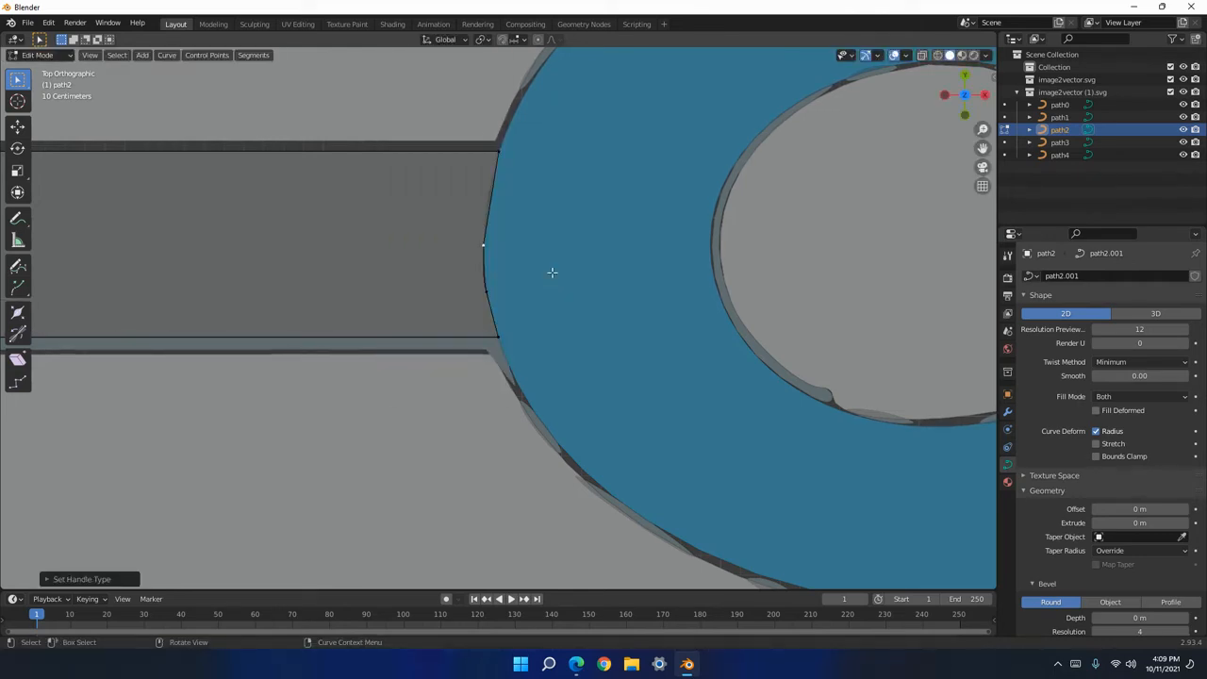
Subdivide the upper part of the bar's curved end and move the selected middle point slightly up along the ring's edge.
left_click(501, 150)
right_click(483, 247)
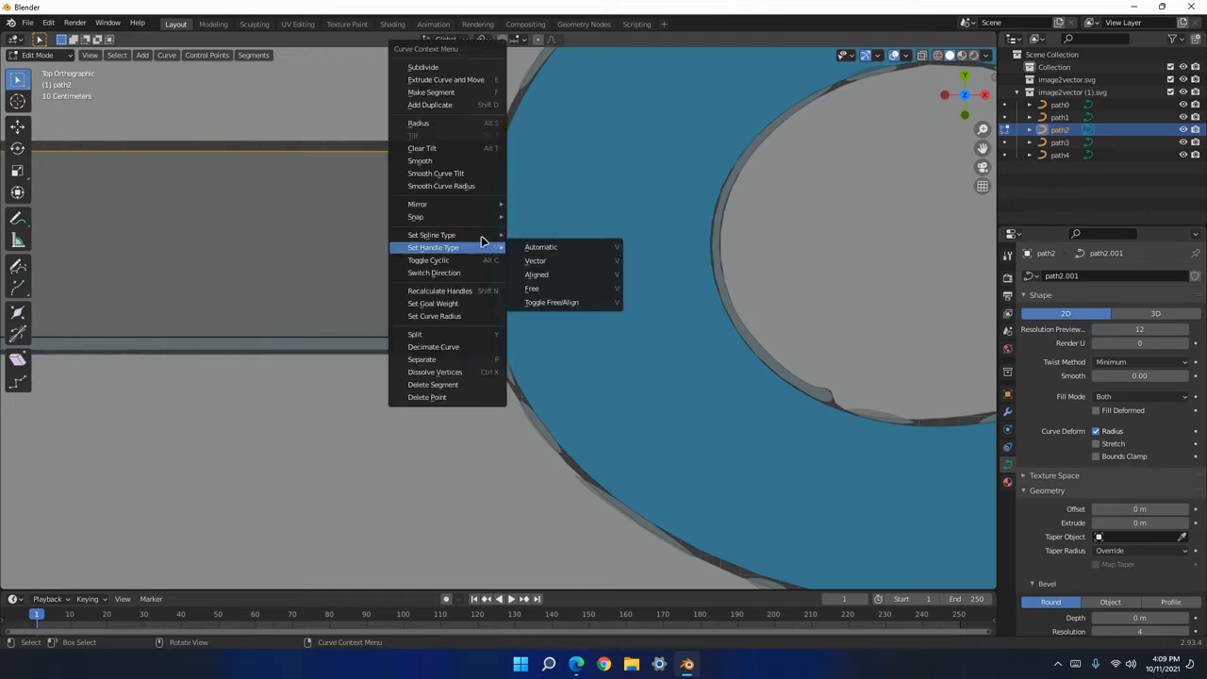
left_click(447, 66)
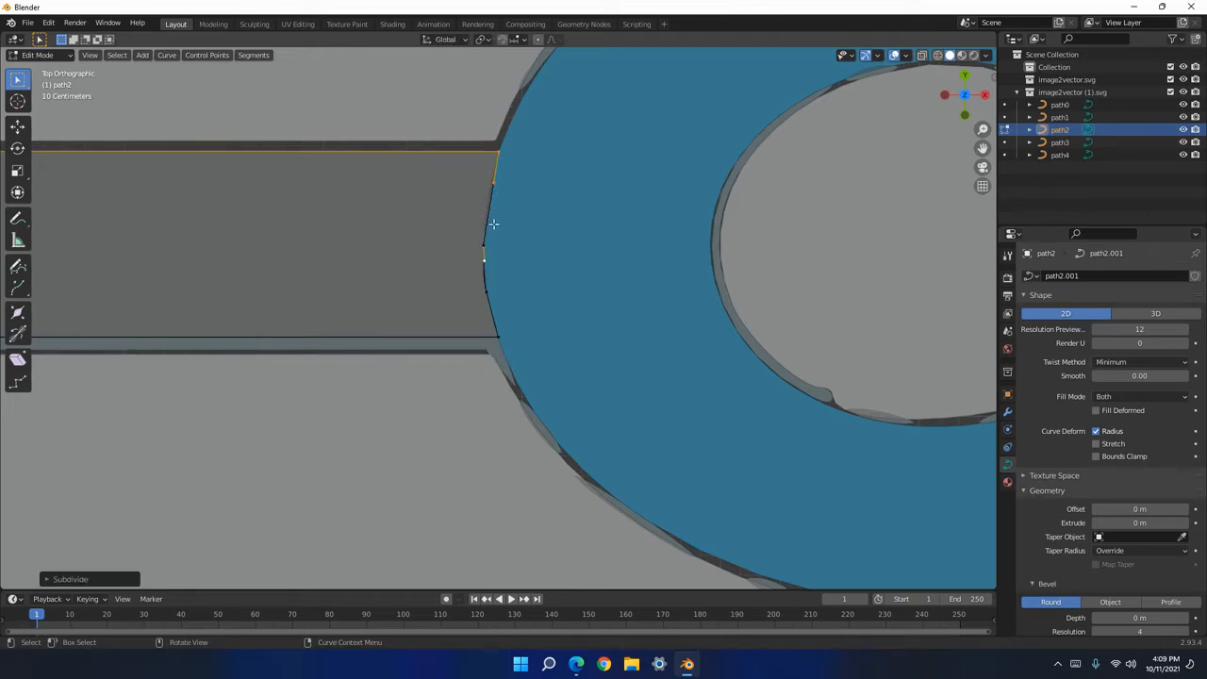
scroll(494, 232, "up", 5)
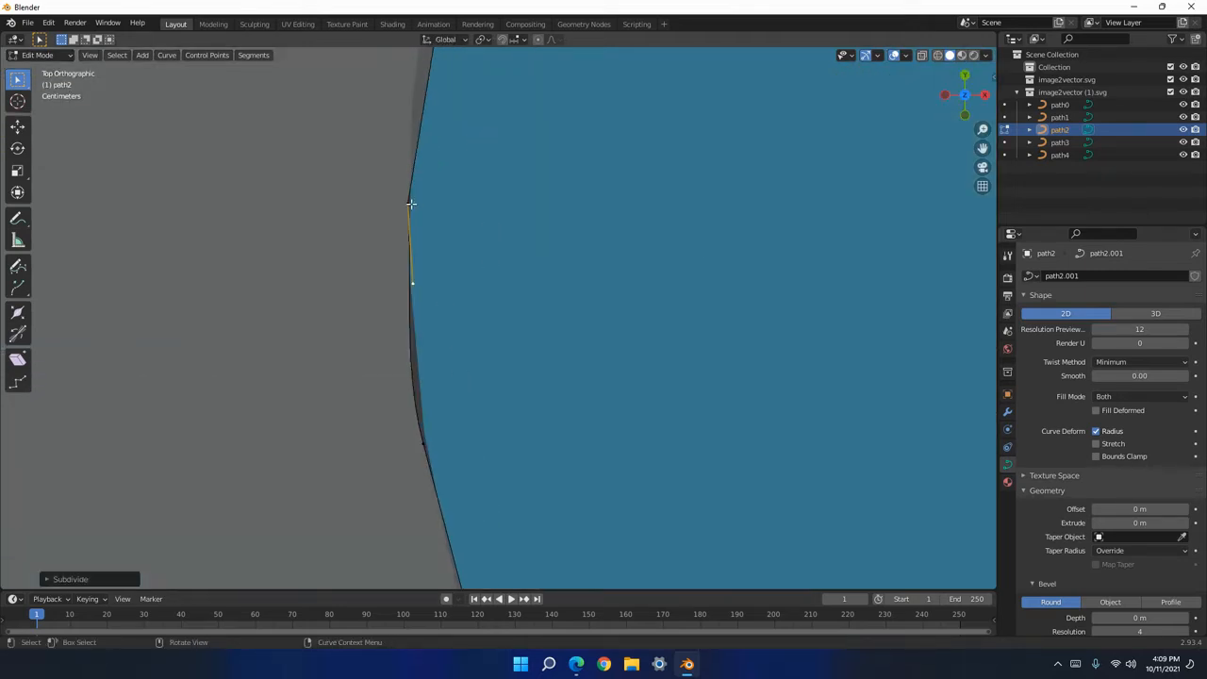
key("g")
left_click(415, 108)
scroll(466, 158, "down", 3)
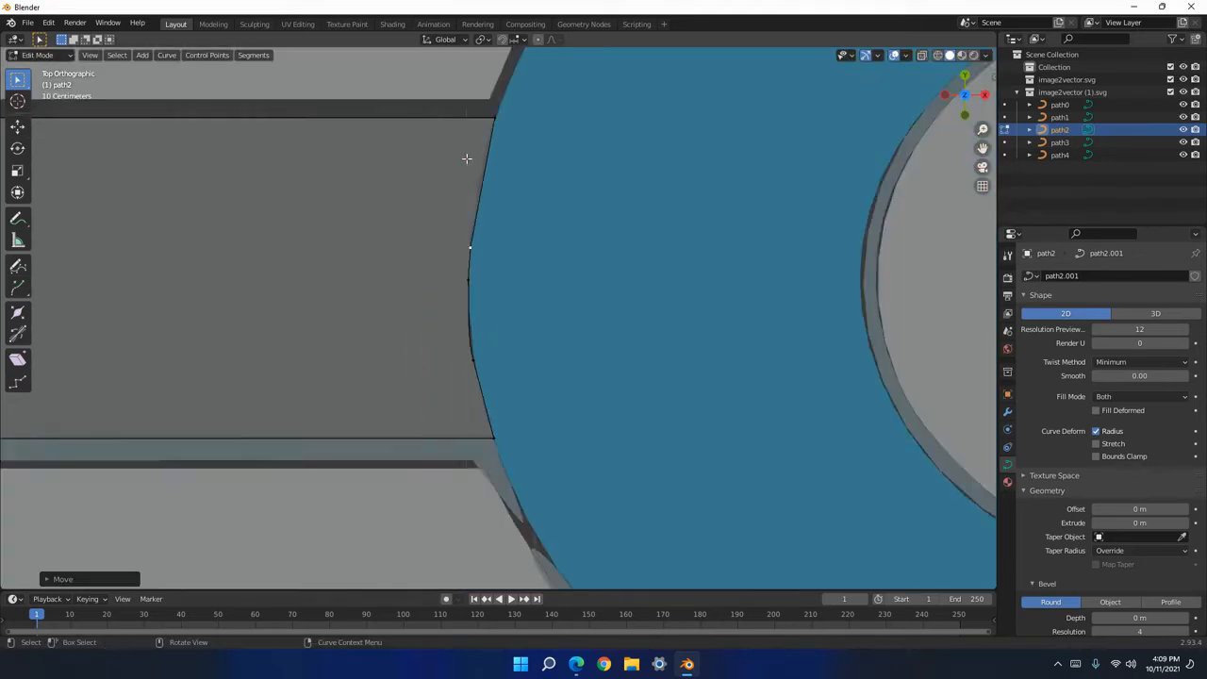
scroll(484, 245, "down", 2)
left_click(479, 268)
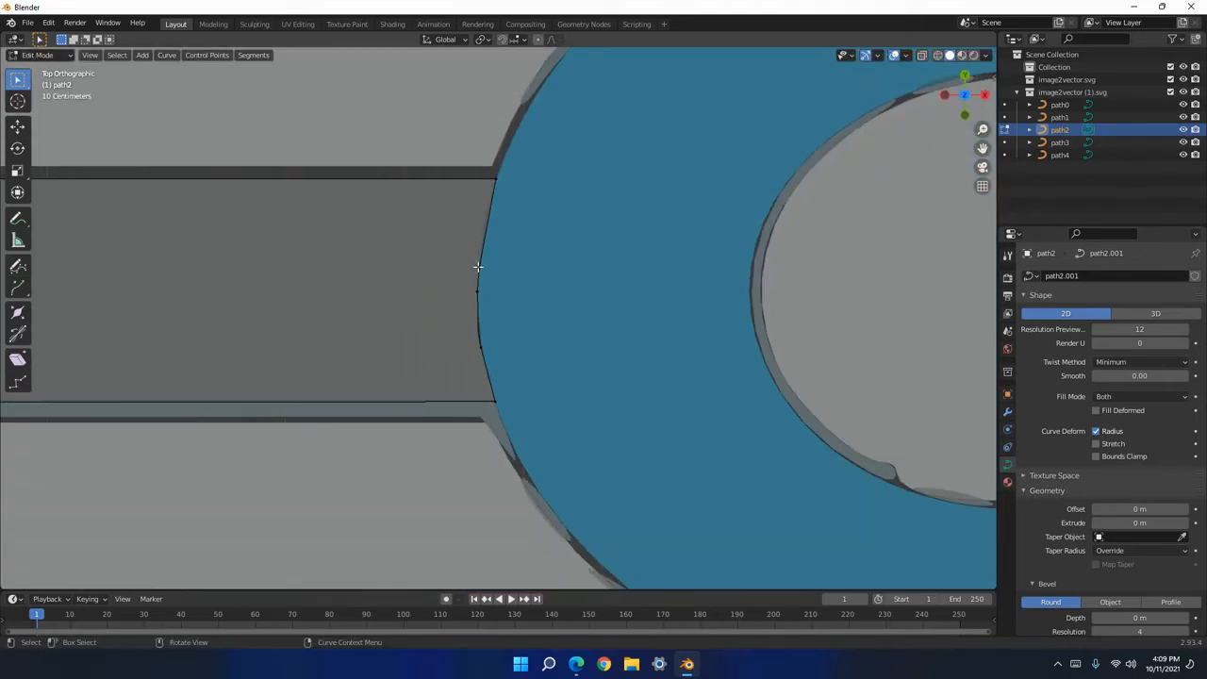
key("g")
right_click(481, 214)
key("g")
right_click(490, 255)
key("g")
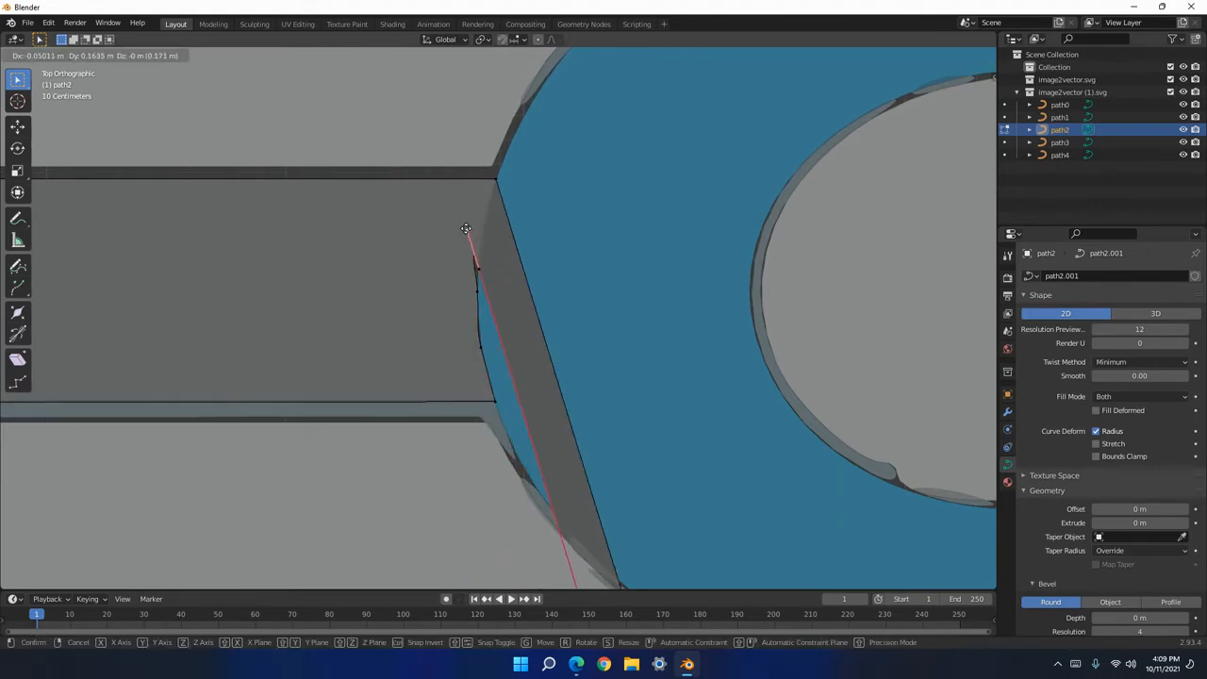
right_click(479, 284)
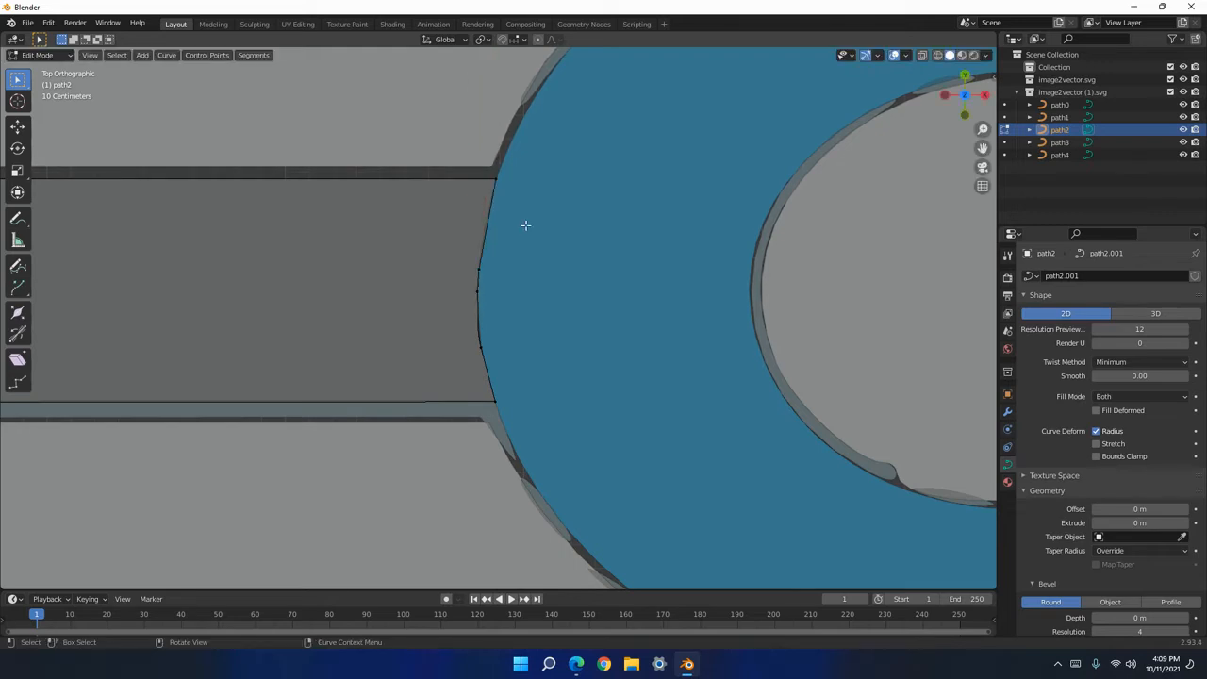
Move the handle of the raised point on the bar's curved end back onto the ring's edge.
scroll(522, 267, "down", 13)
scroll(496, 313, "up", 12)
scroll(493, 269, "down", 1)
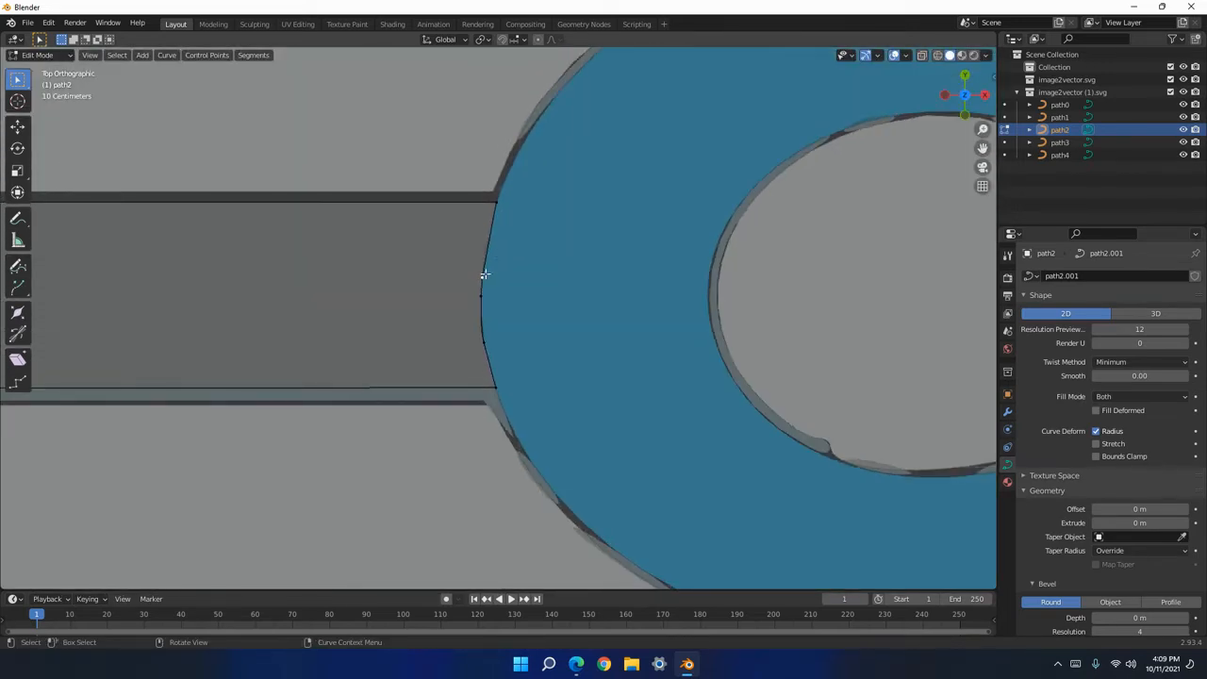
key("g")
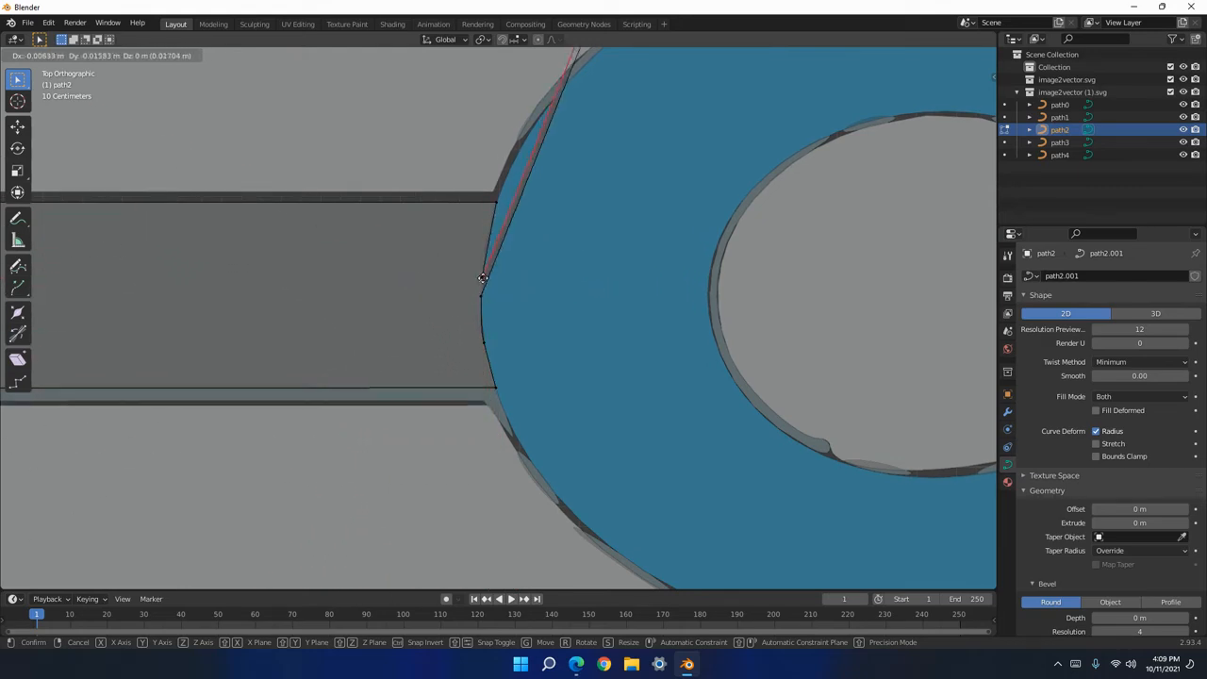
left_click(480, 276)
Move the lower corner point of the short bar near the board's upper-left corner horizontally onto its ring's edge.
key("Home")
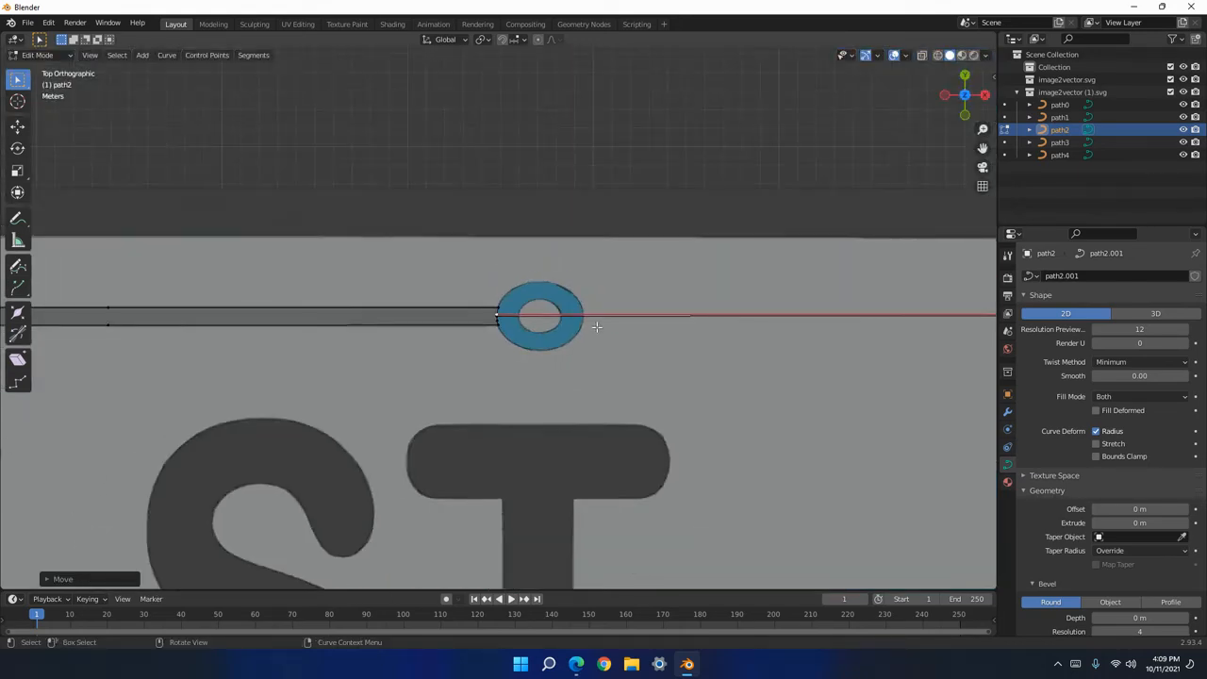
scroll(585, 434, "up", 15)
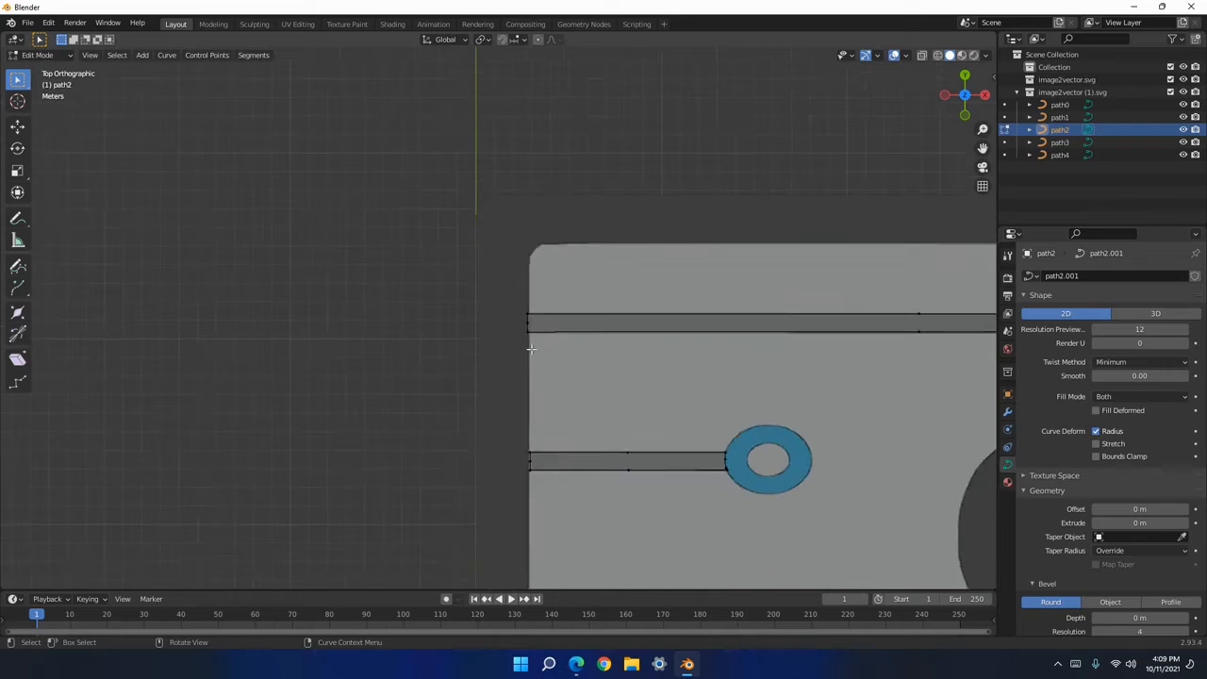
scroll(529, 312, "up", 5)
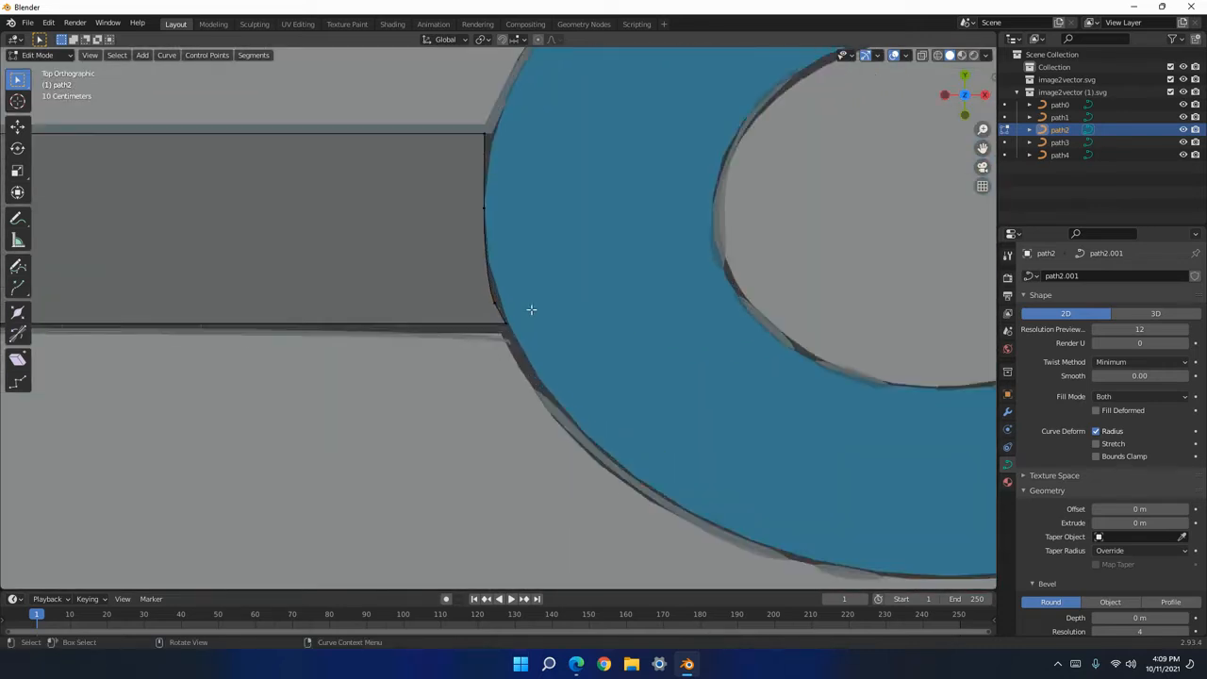
left_click(506, 321)
key("g")
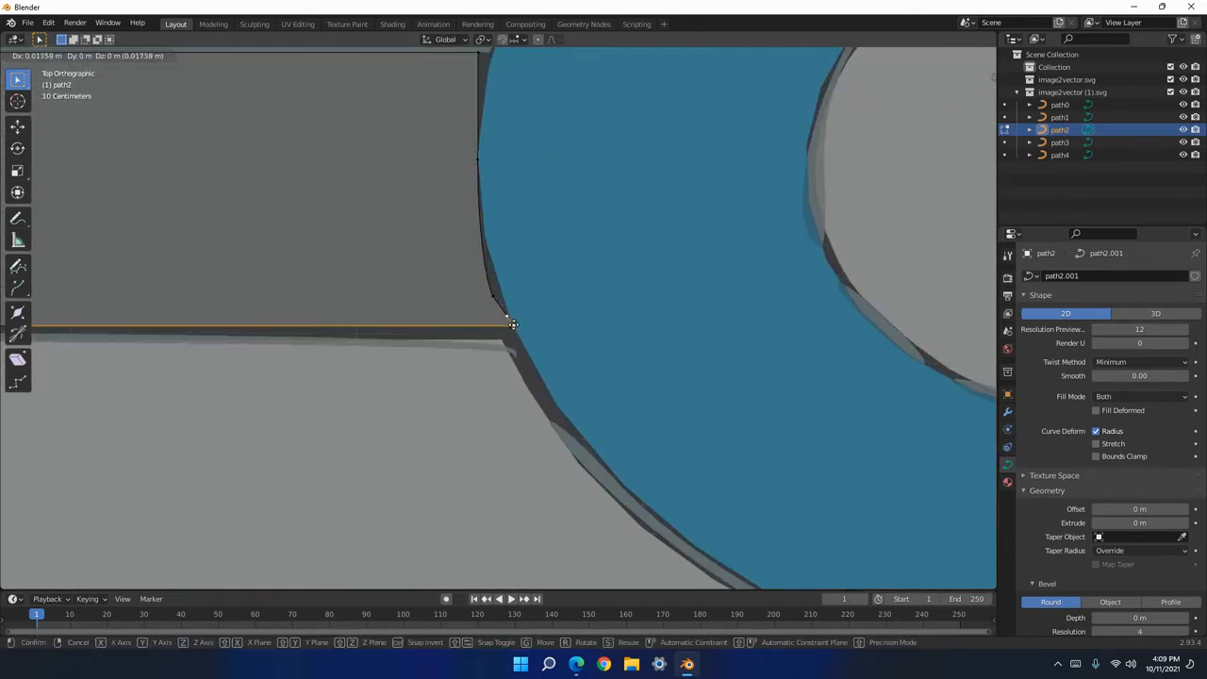
left_click(509, 320)
Move the control point above that corner up along the ring's edge to smooth the bar's end.
left_click(494, 297)
key("g")
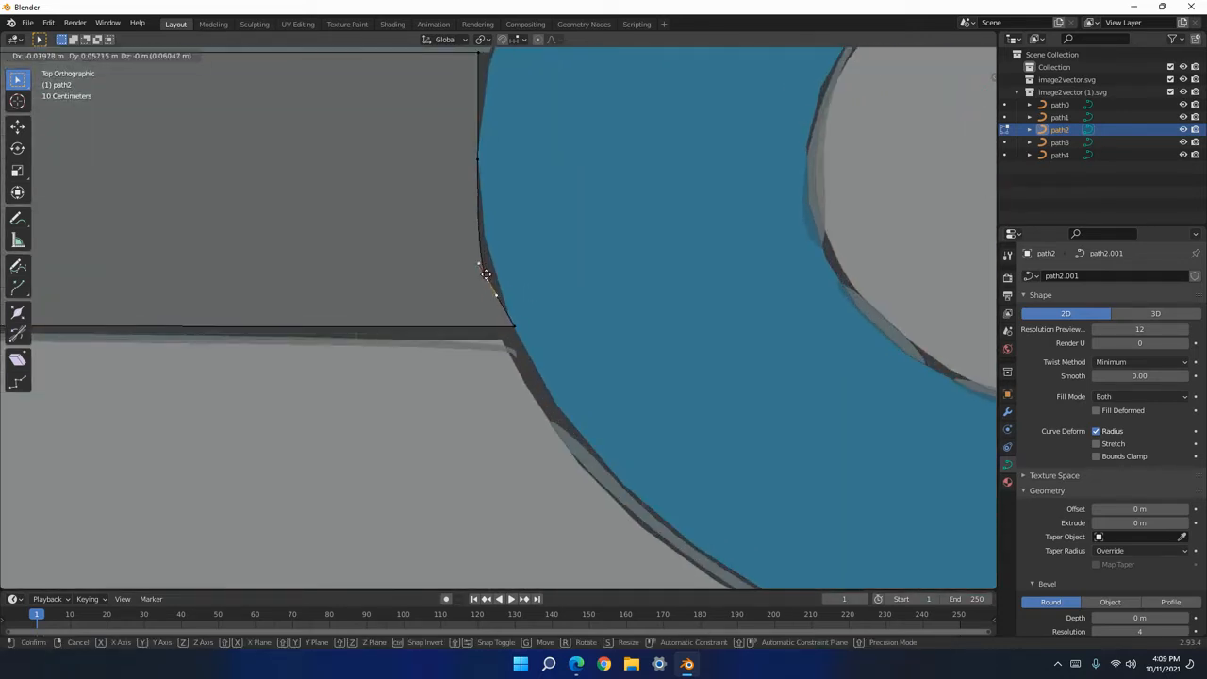
left_click(489, 247)
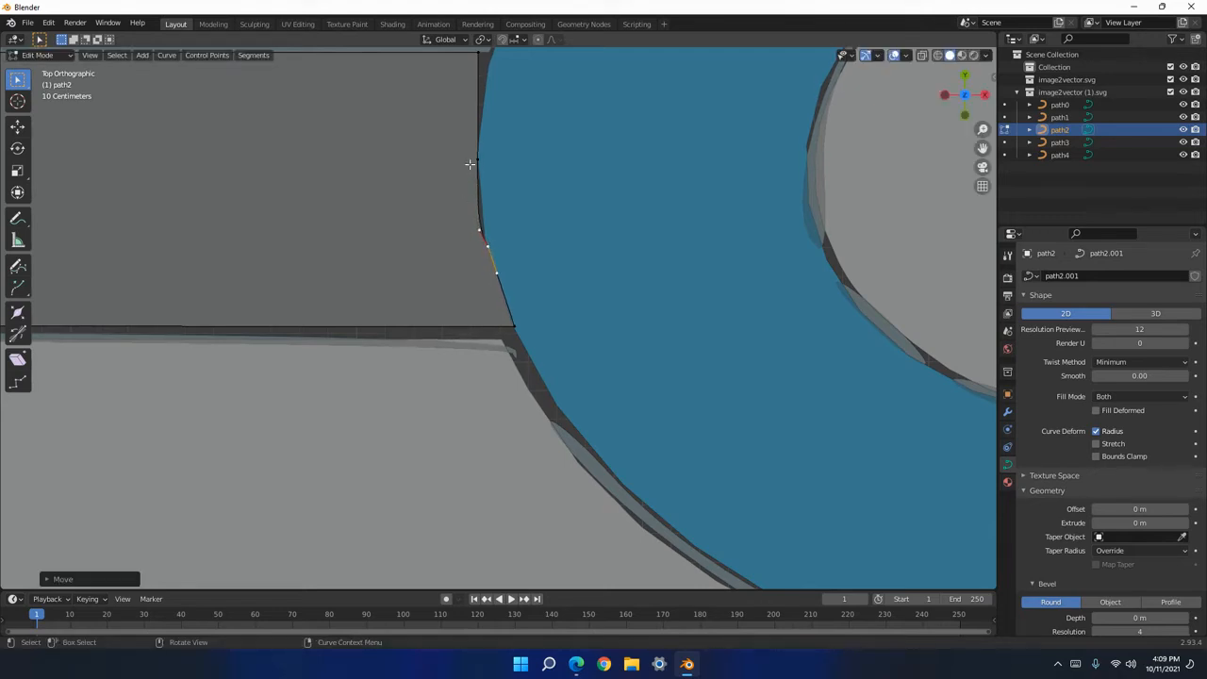
Set the middle and lower control points of this bar's curved end to the Aligned handle type.
right_click(480, 158)
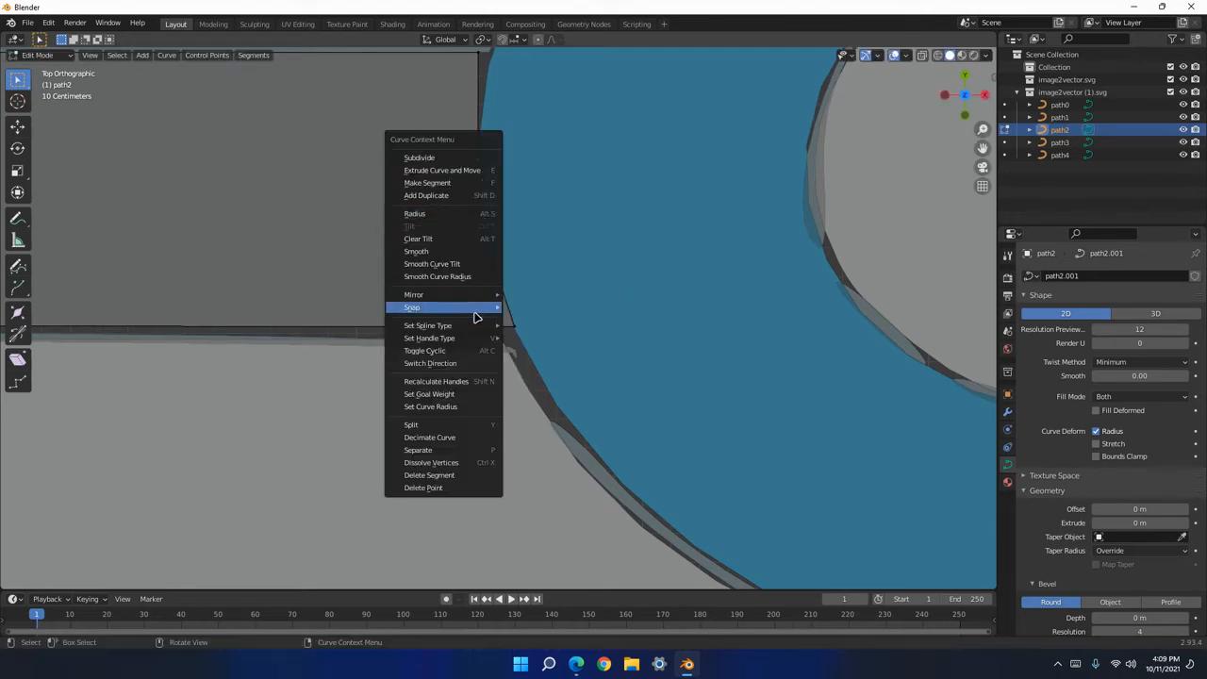
mouse_move(497, 340)
left_click(533, 365)
left_click(488, 249)
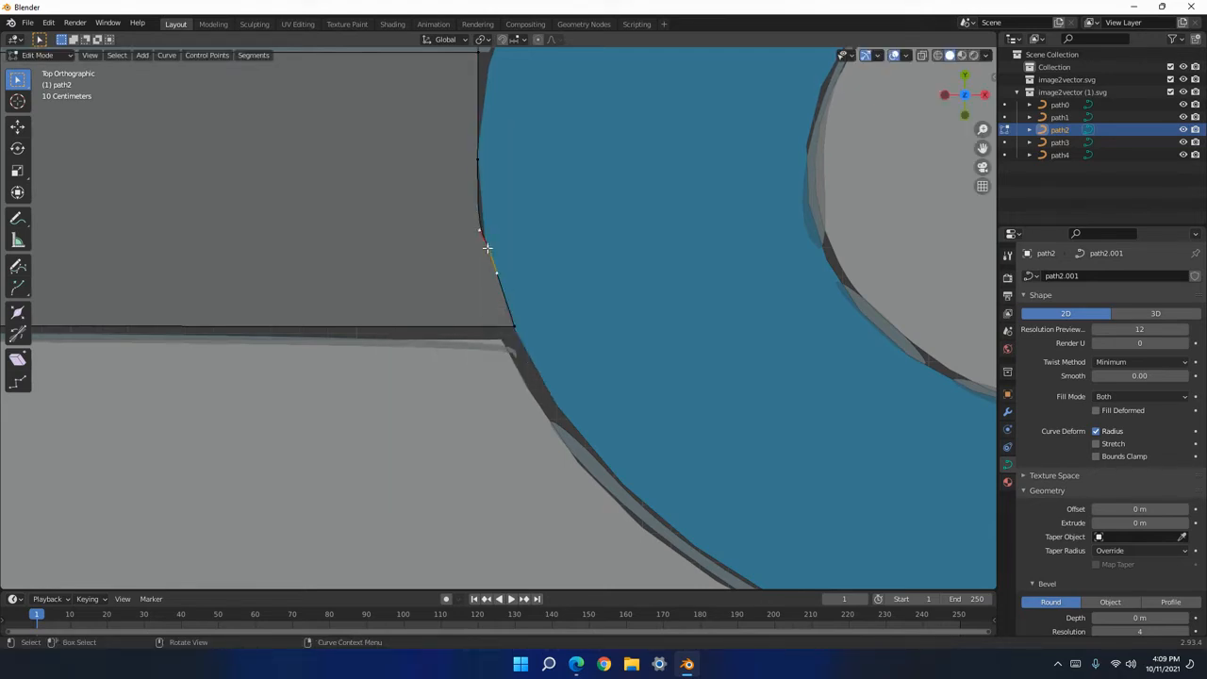
right_click(489, 251)
mouse_move(489, 251)
left_click(564, 276)
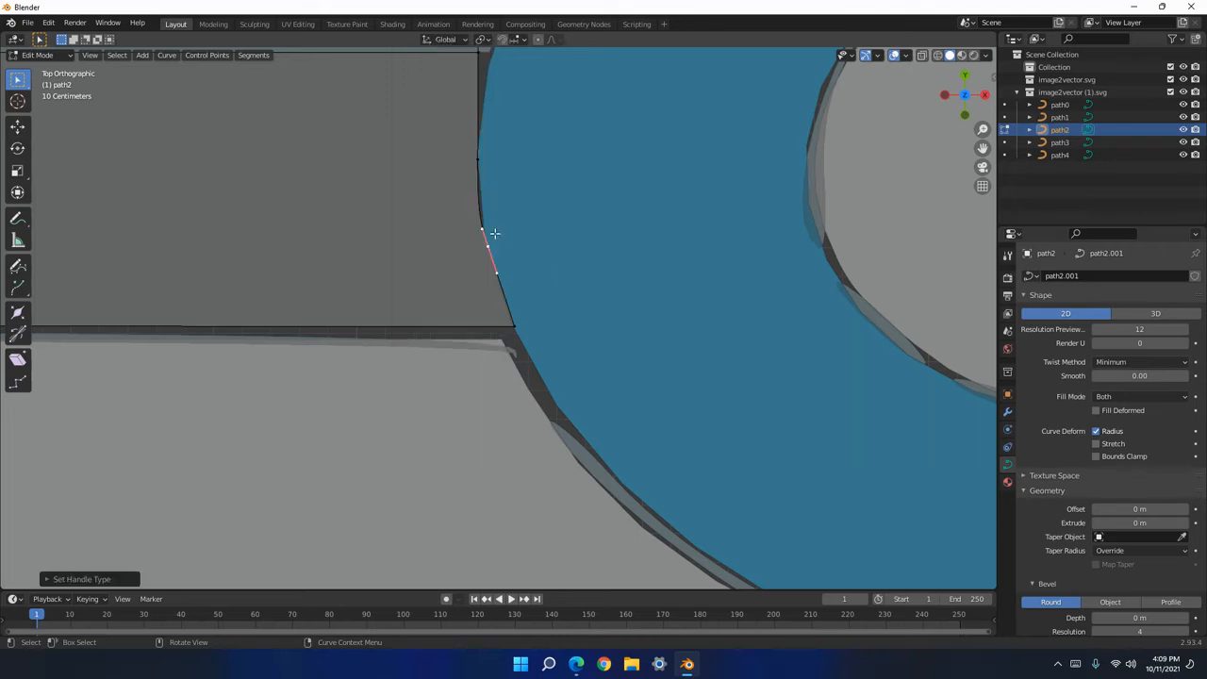
Move the middle point's lower handle slightly toward the ring so the curve matches the ring's edge.
left_click(479, 161)
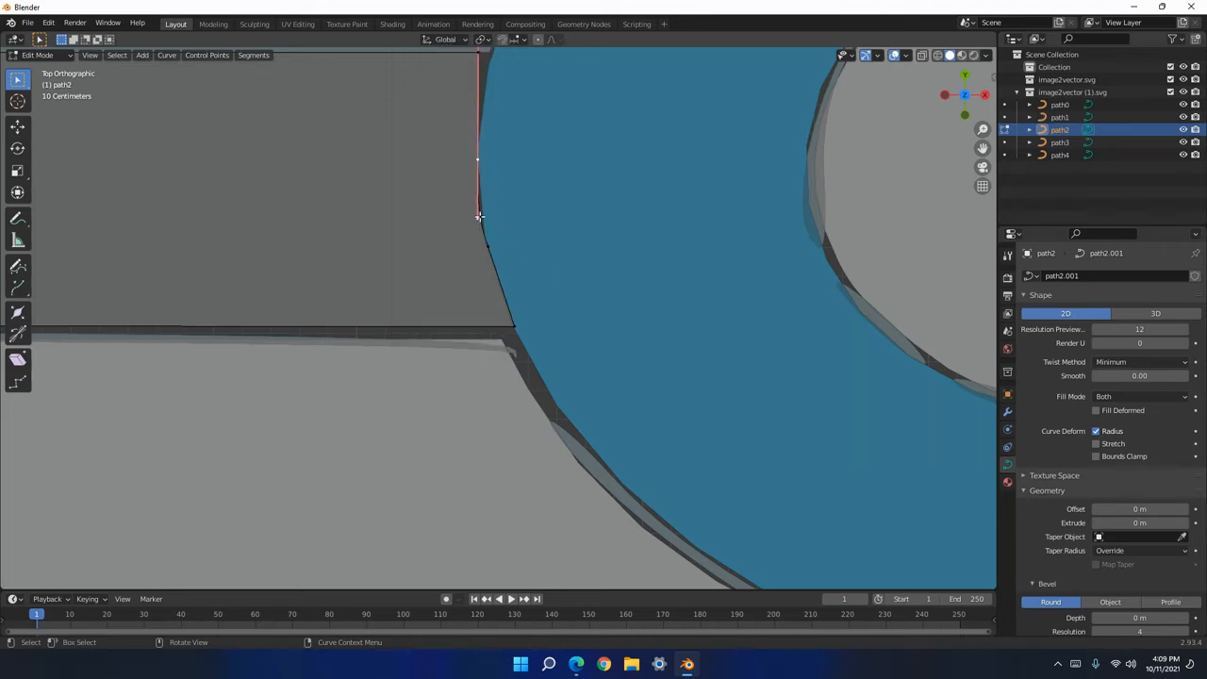
key("g")
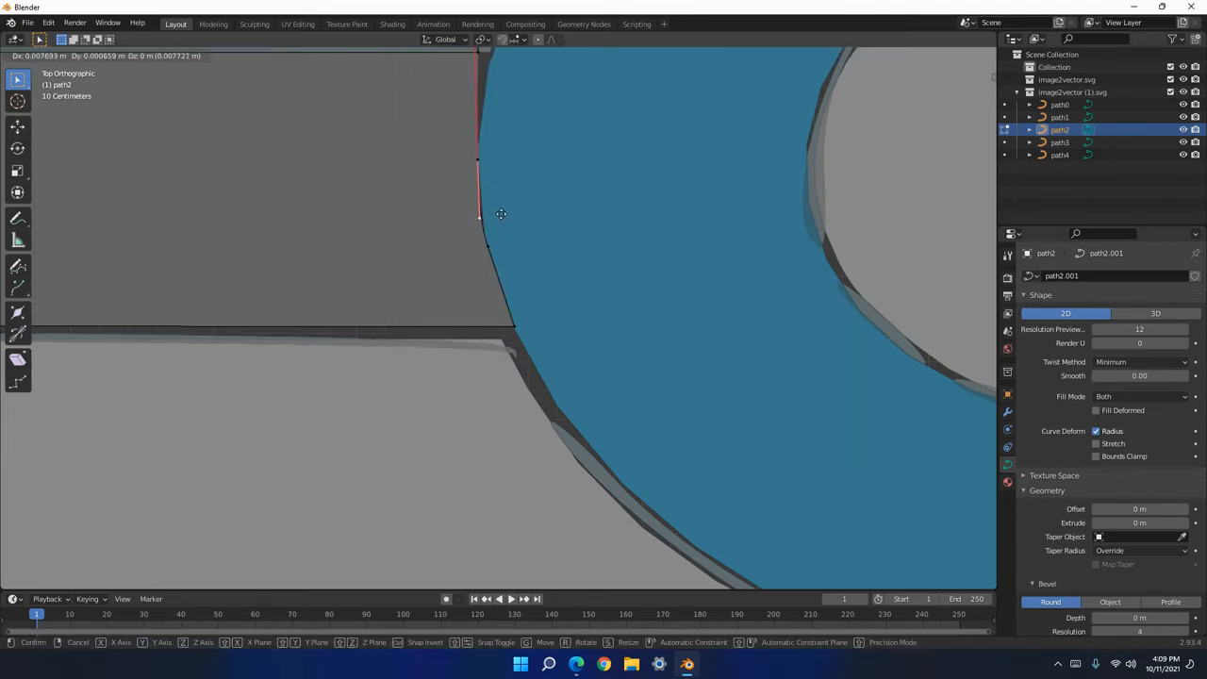
left_click(517, 205)
scroll(496, 173, "up", 3)
scroll(501, 176, "down", 9)
Move the middle point's far-stretched upper handle from high above the board down near the artwork.
middle_click_drag(501, 175, 513, 368, "shift")
scroll(504, 368, "down", 12)
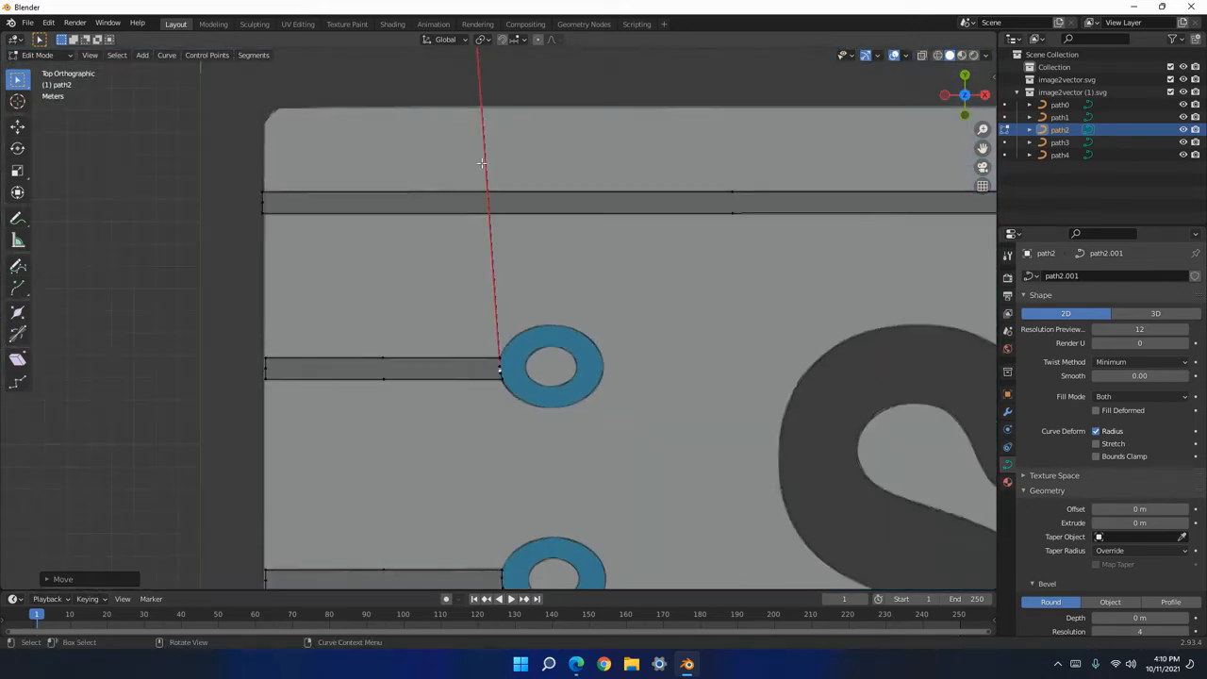
scroll(497, 103, "down", 20)
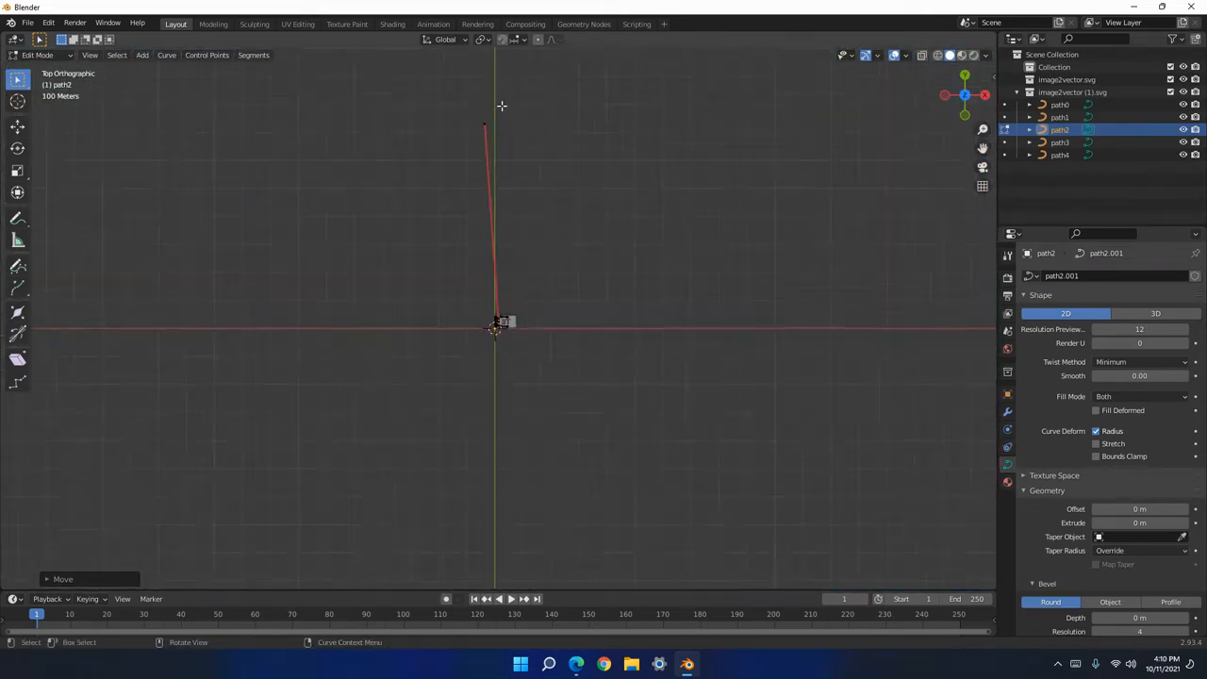
scroll(500, 192, "up", 8)
scroll(485, 111, "down", 4)
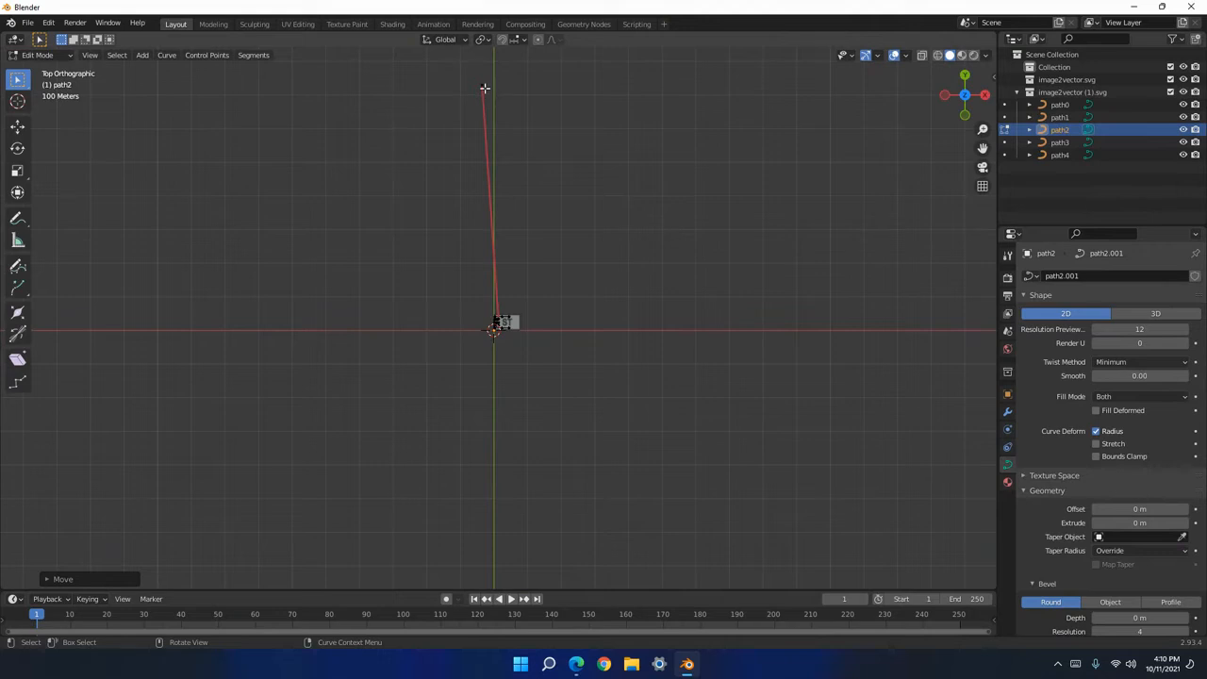
key("g")
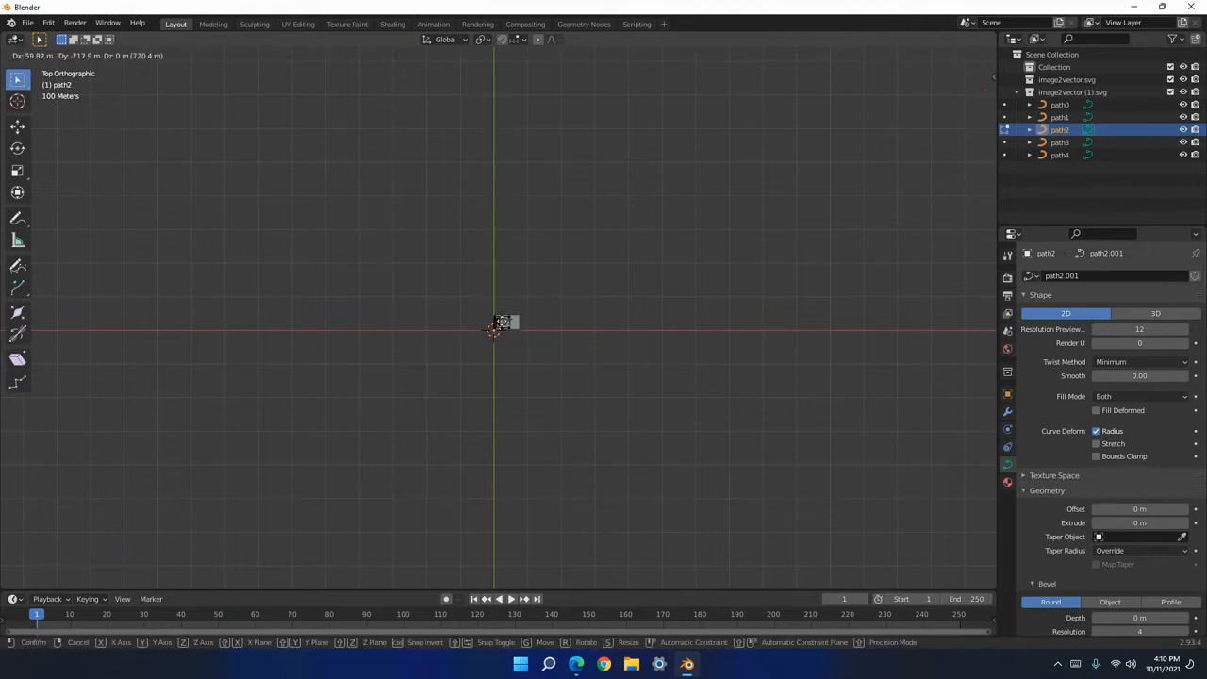
left_click(496, 308)
Shorten that upper handle further, moving it down to the bar so the curved end follows the ring's edge.
scroll(497, 304, "up", 15)
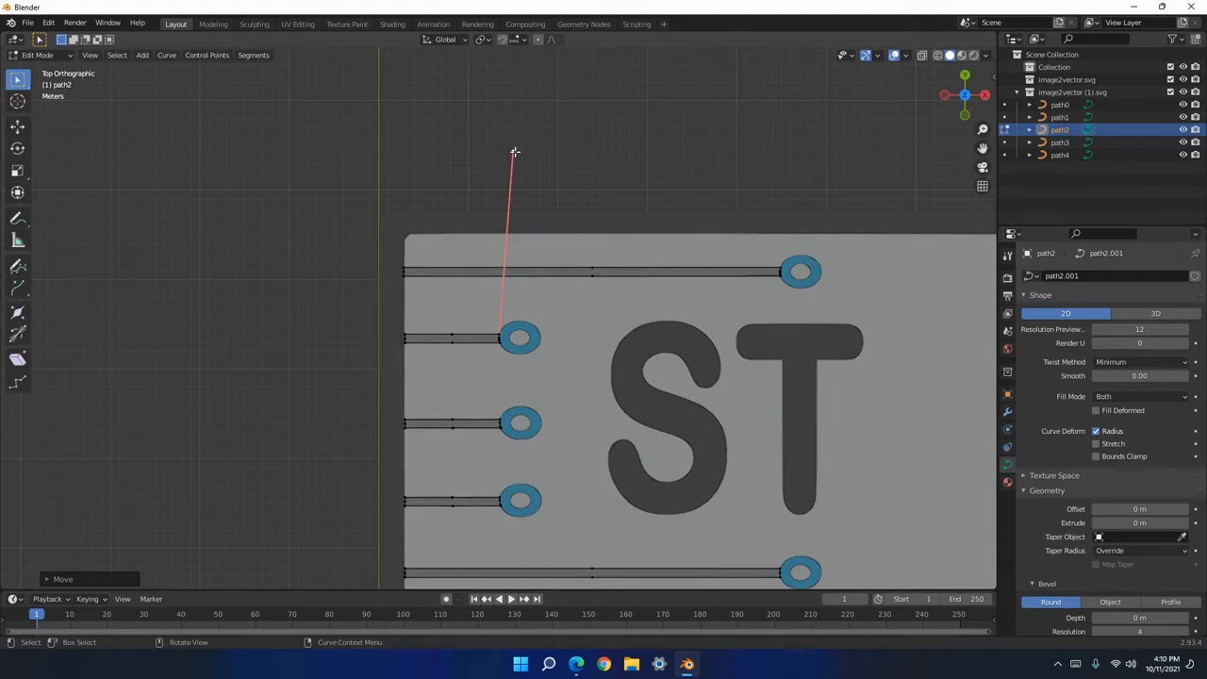
key("g")
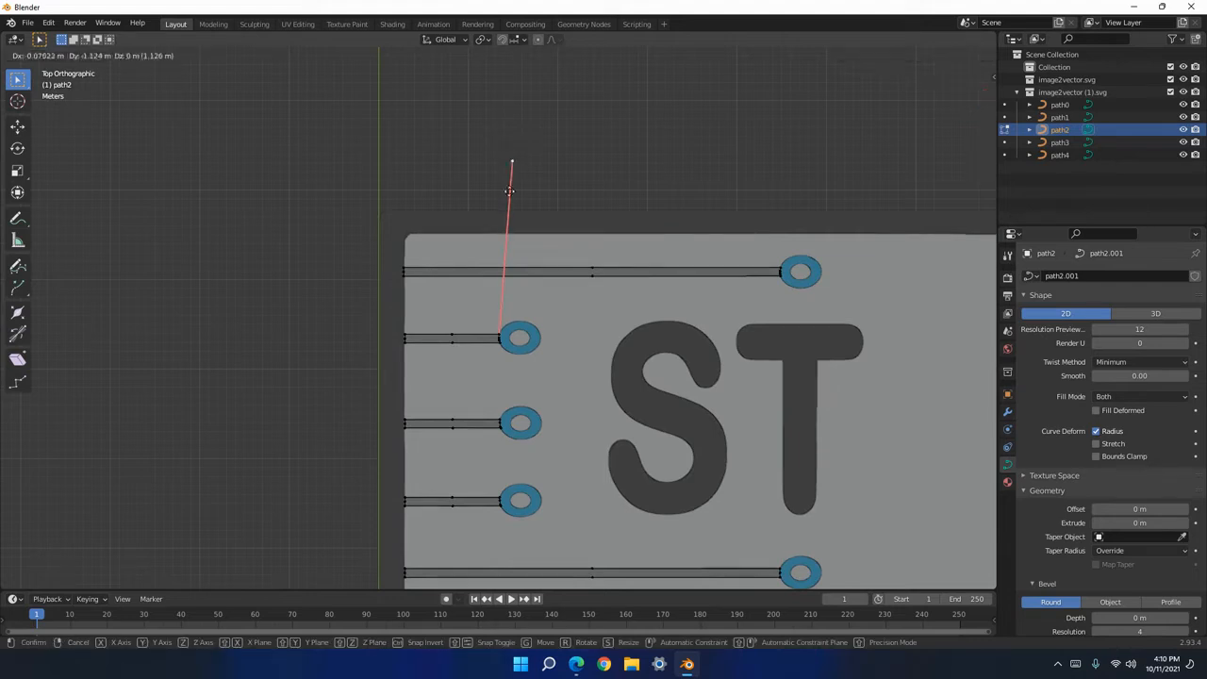
left_click(498, 326)
scroll(494, 340, "up", 15)
middle_click_drag(546, 416, 563, 252, "shift")
left_click(474, 134)
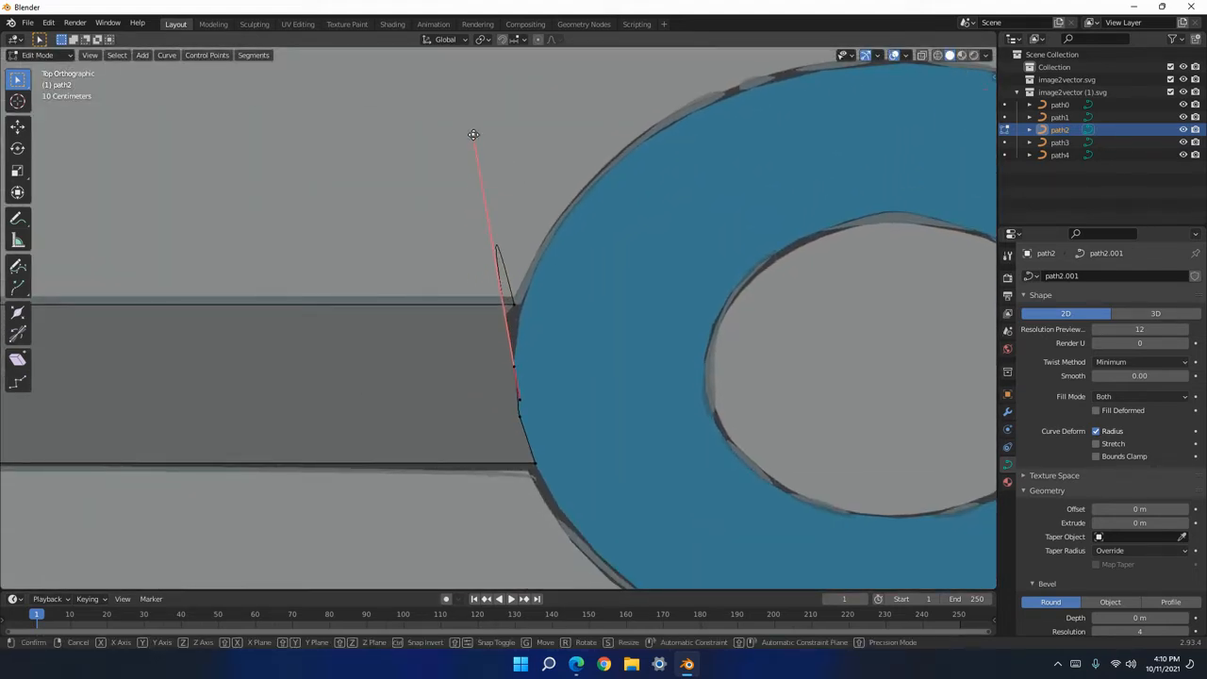
key("g")
left_click(513, 329)
Move the upper corner point of this bar's curved end onto the ring's edge and leave Edit Mode.
left_click(512, 305)
key("g")
left_click(523, 302)
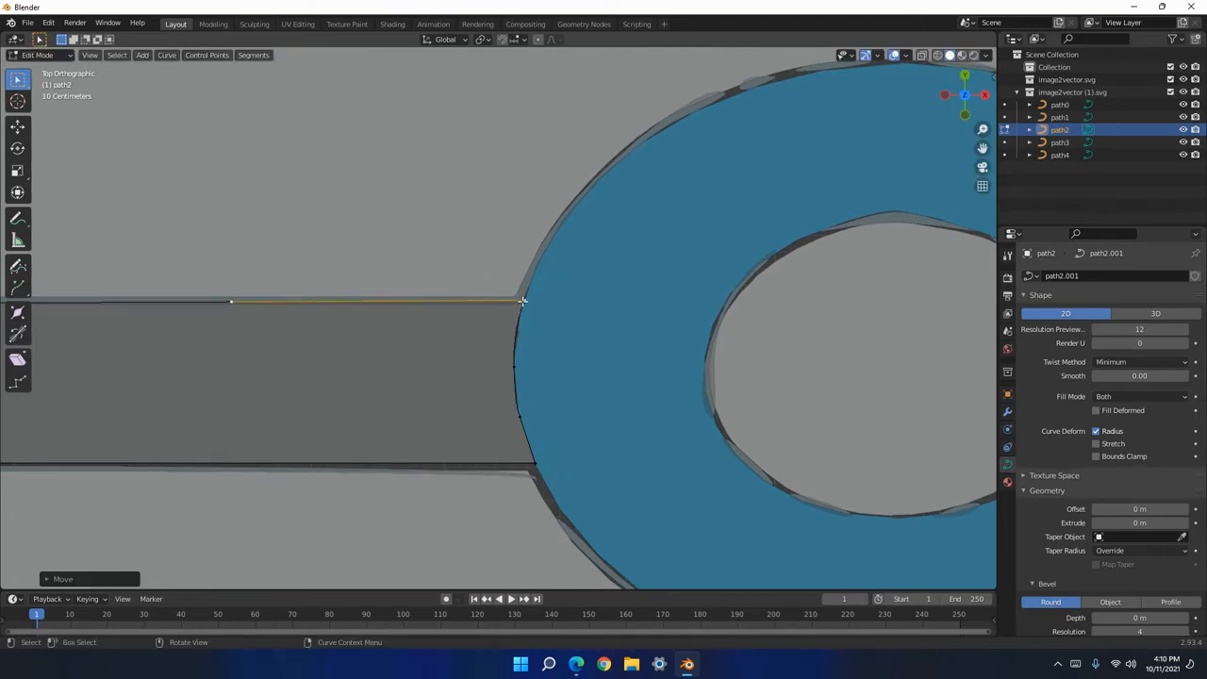
scroll(595, 334, "down", 4)
scroll(600, 365, "up", 4)
scroll(599, 366, "up", 9)
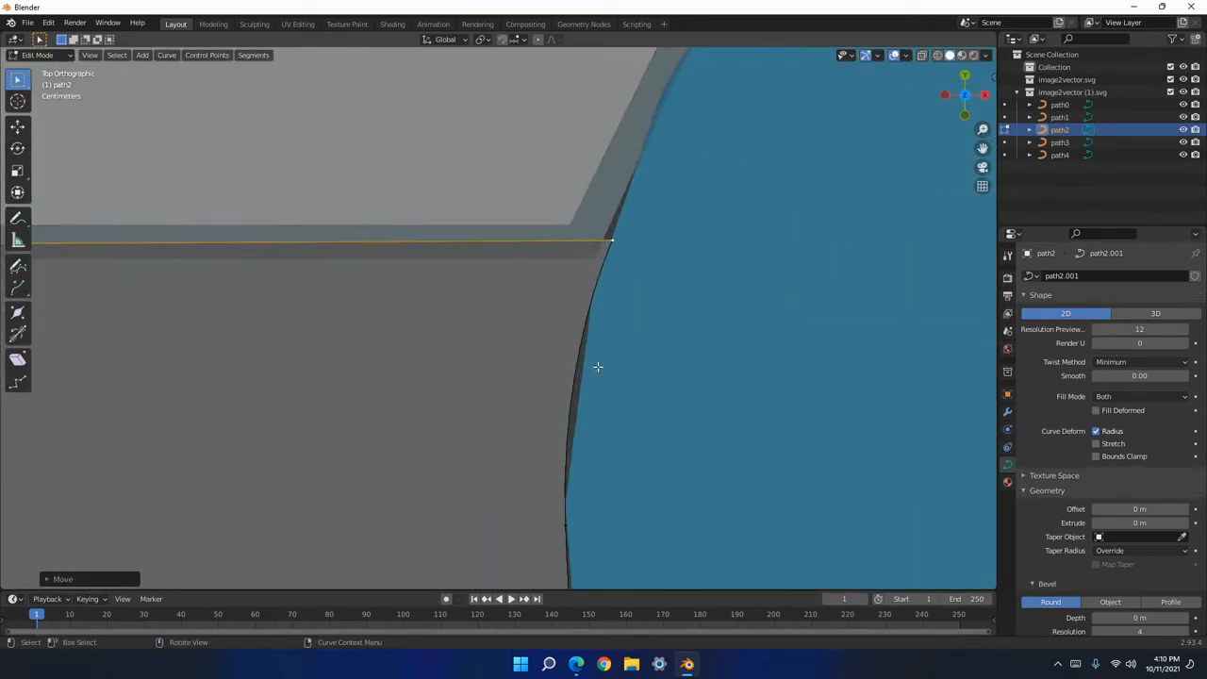
scroll(598, 368, "down", 10)
middle_click_drag(561, 383, 501, 350, "shift")
left_click(506, 349)
scroll(511, 342, "down", 10)
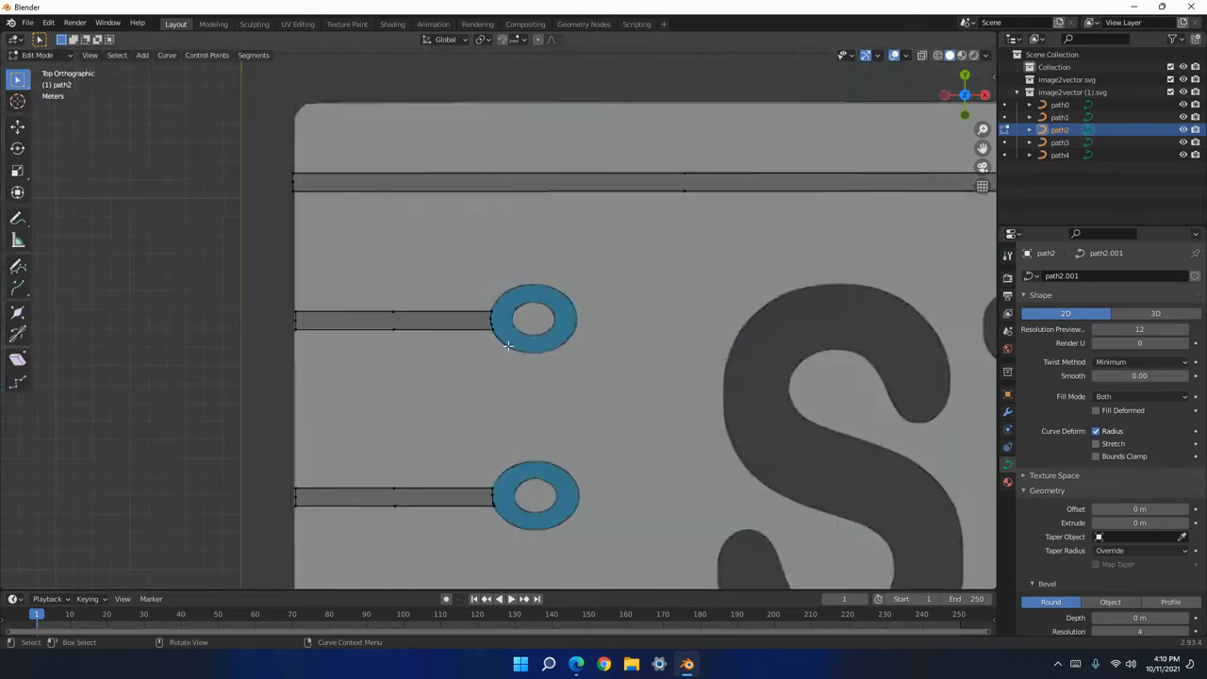
key("Tab")
Examine the whole board and select its light panel to check how it meets the bars and blue rings.
scroll(588, 380, "down", 6)
scroll(587, 380, "up", 9)
scroll(579, 384, "down", 8)
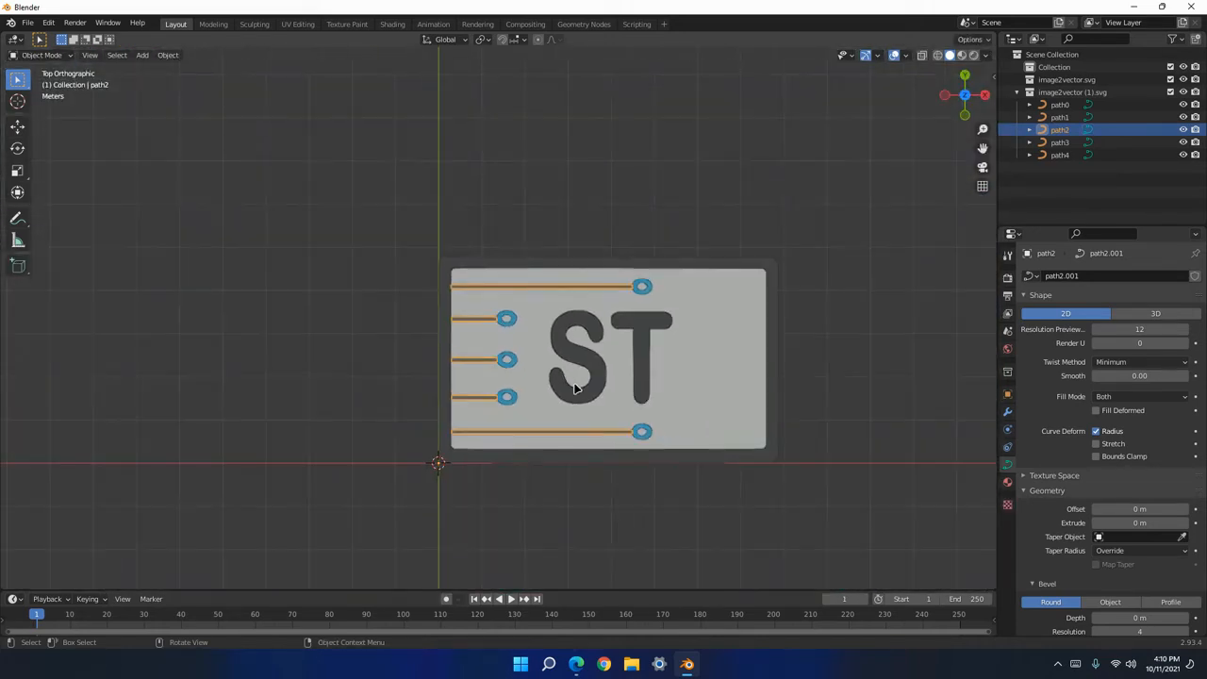
scroll(689, 354, "up", 10)
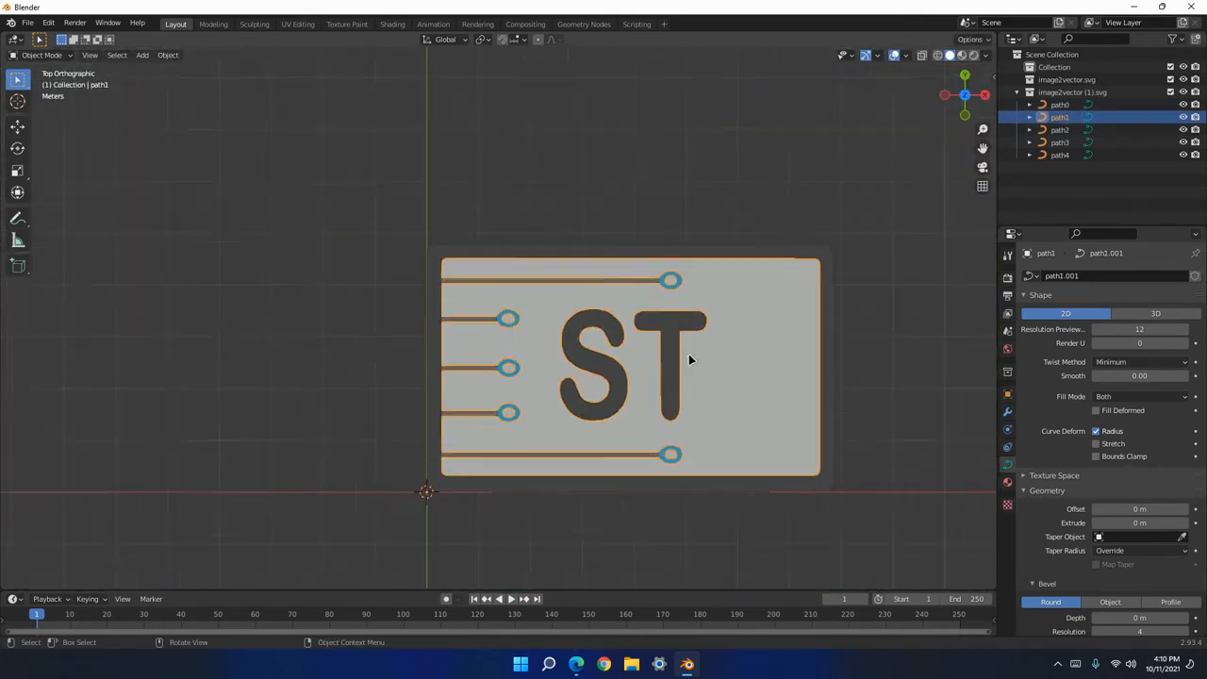
middle_click_drag(635, 314, 224, 114, "shift")
scroll(471, 273, "down", 6)
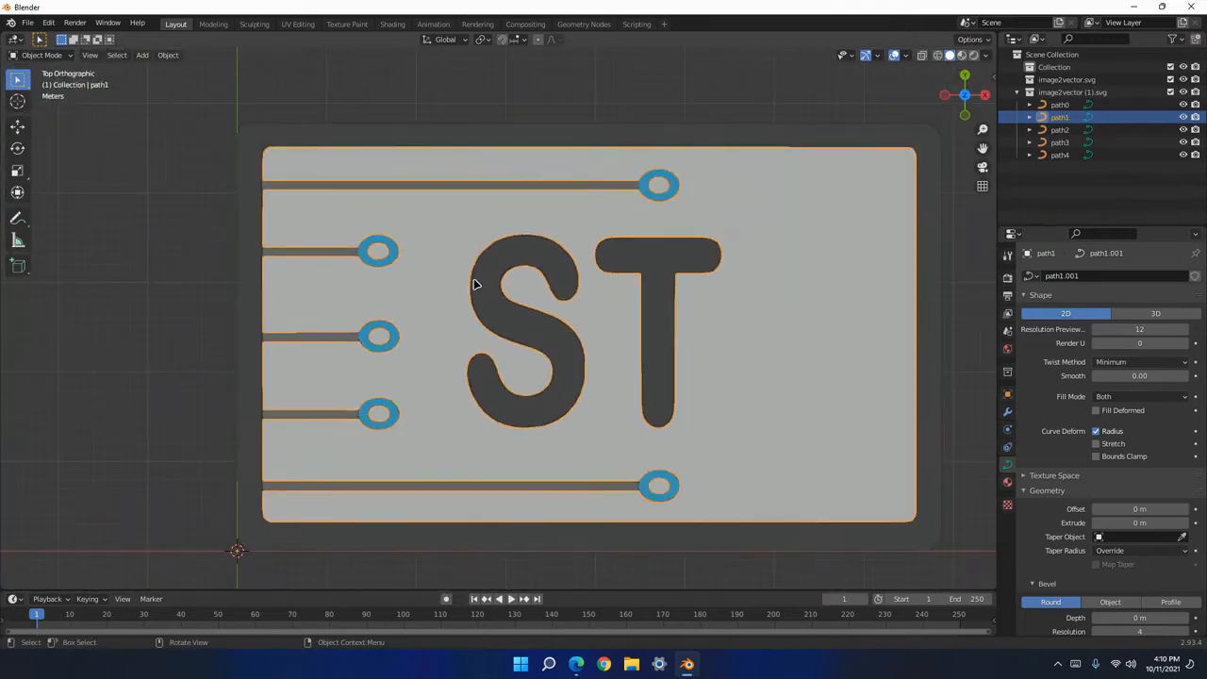
scroll(330, 237, "up", 8)
middle_click_drag(337, 215, 393, 269, "shift")
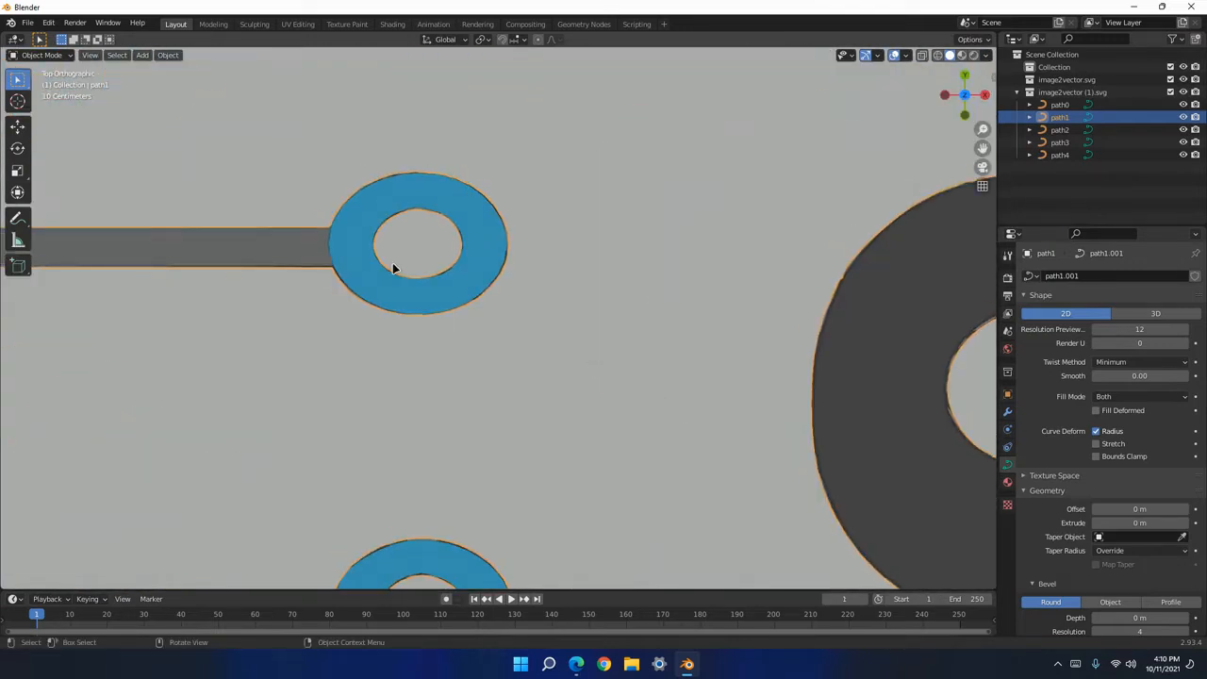
scroll(609, 377, "down", 12)
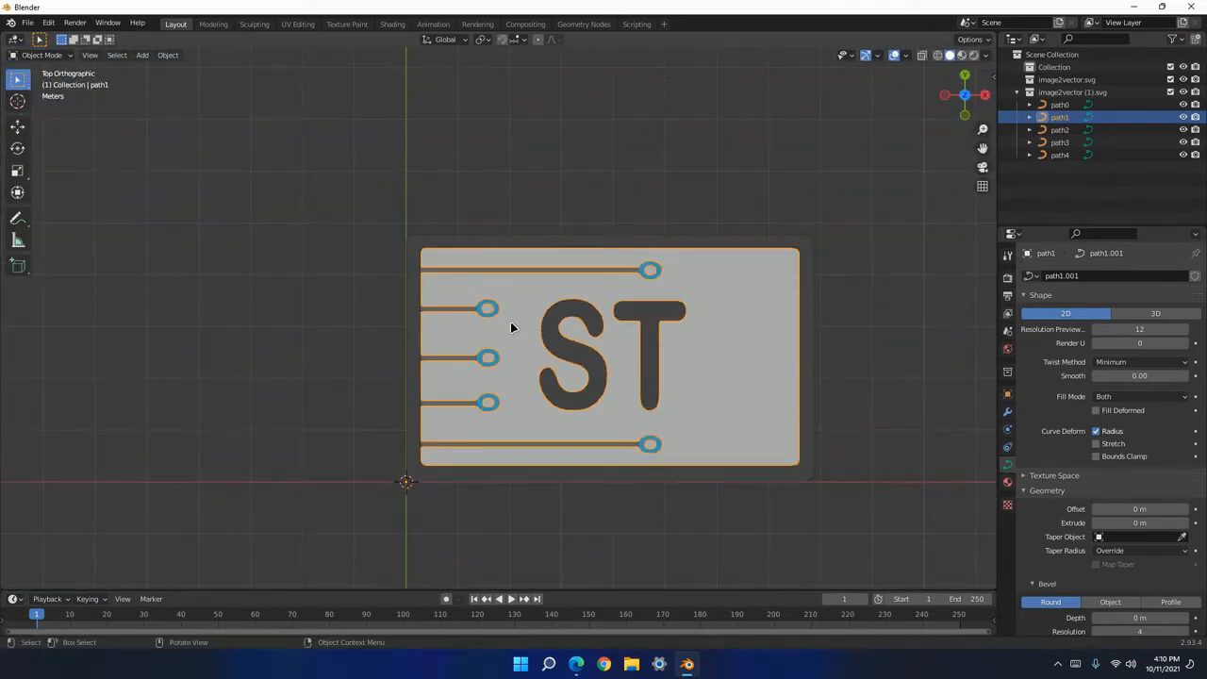
Copy the path0 object that contains the dark outer frame and the ST letters.
left_click(412, 286)
scroll(534, 315, "up", 4)
scroll(806, 310, "down", 6)
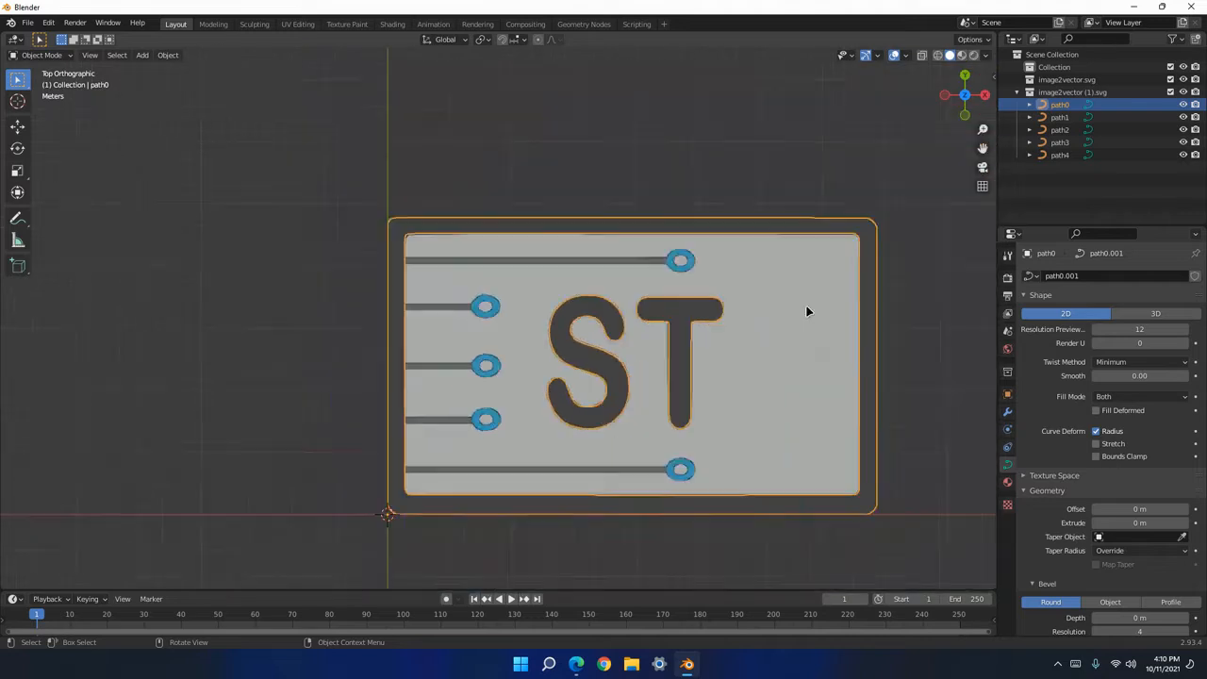
scroll(685, 358, "up", 10)
scroll(375, 253, "down", 11)
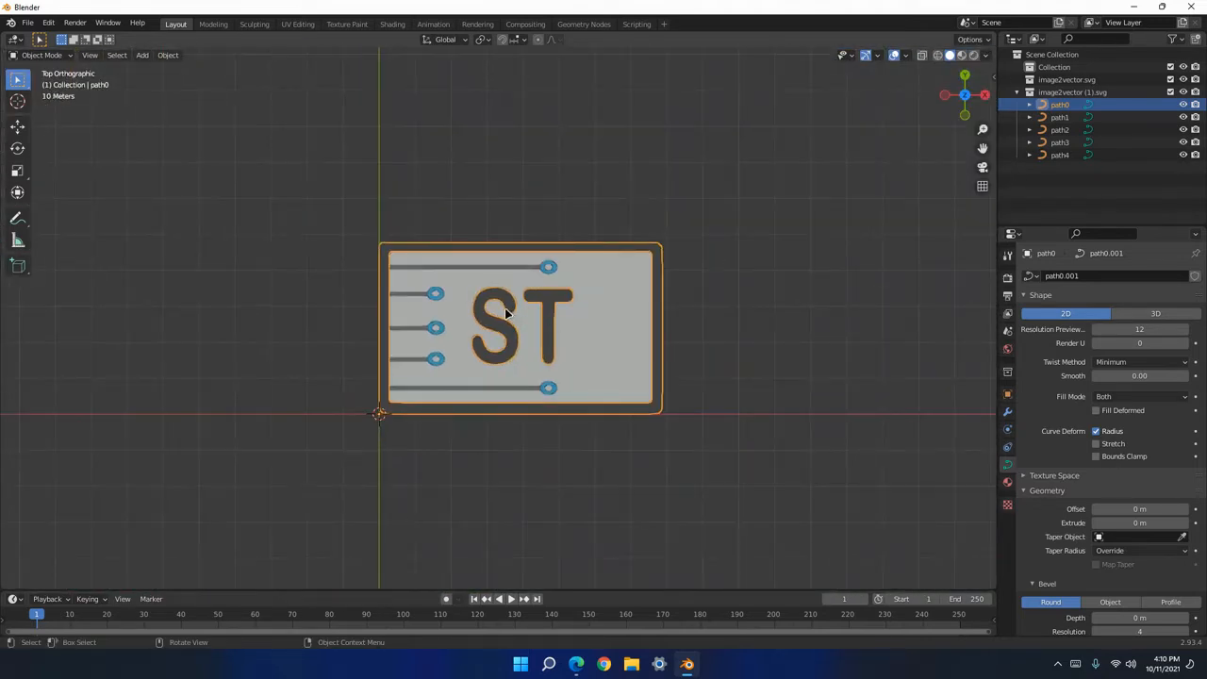
middle_click_drag(505, 307, 559, 318, "shift")
key("Tab")
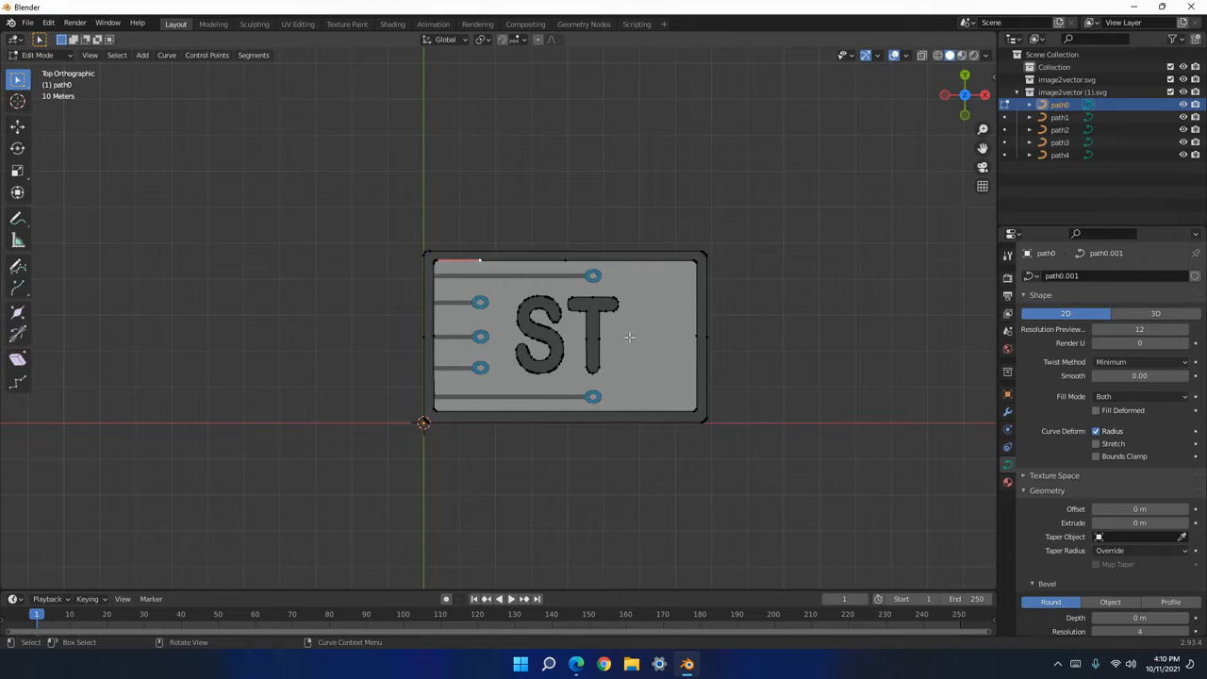
scroll(497, 319, "up", 6)
left_click_drag(530, 232, 854, 471)
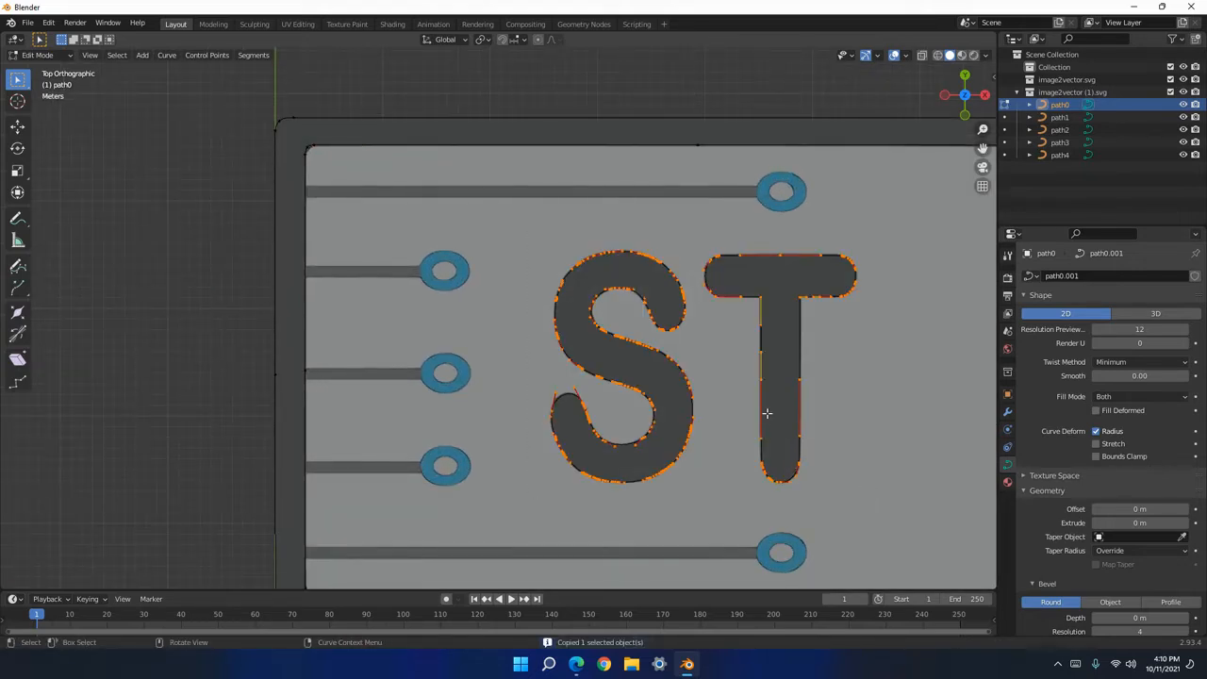
key("Tab")
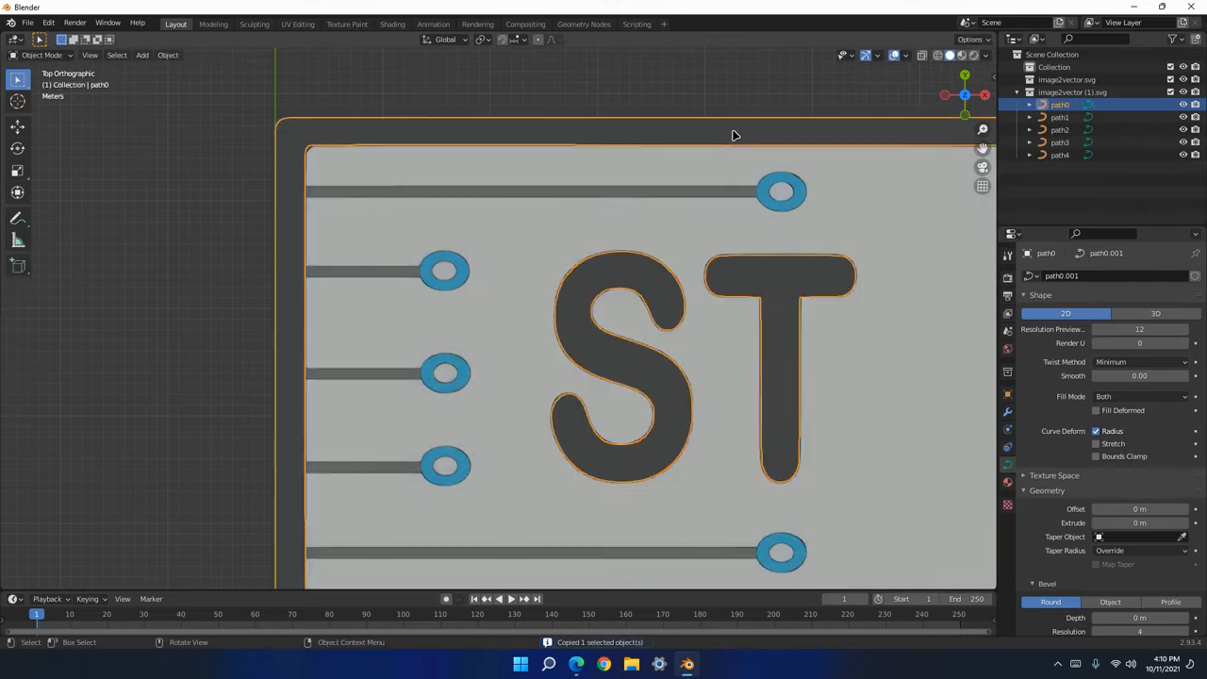
Dissolve all vertices of the outer frame in path0, keeping only the ST letters, and return to Object Mode.
scroll(791, 225, "down", 4)
key("Tab")
left_click_drag(374, 204, 831, 267)
left_click_drag(774, 192, 845, 489, "shift")
left_click_drag(827, 439, 396, 489, "shift")
left_click_drag(415, 216, 358, 496, "shift")
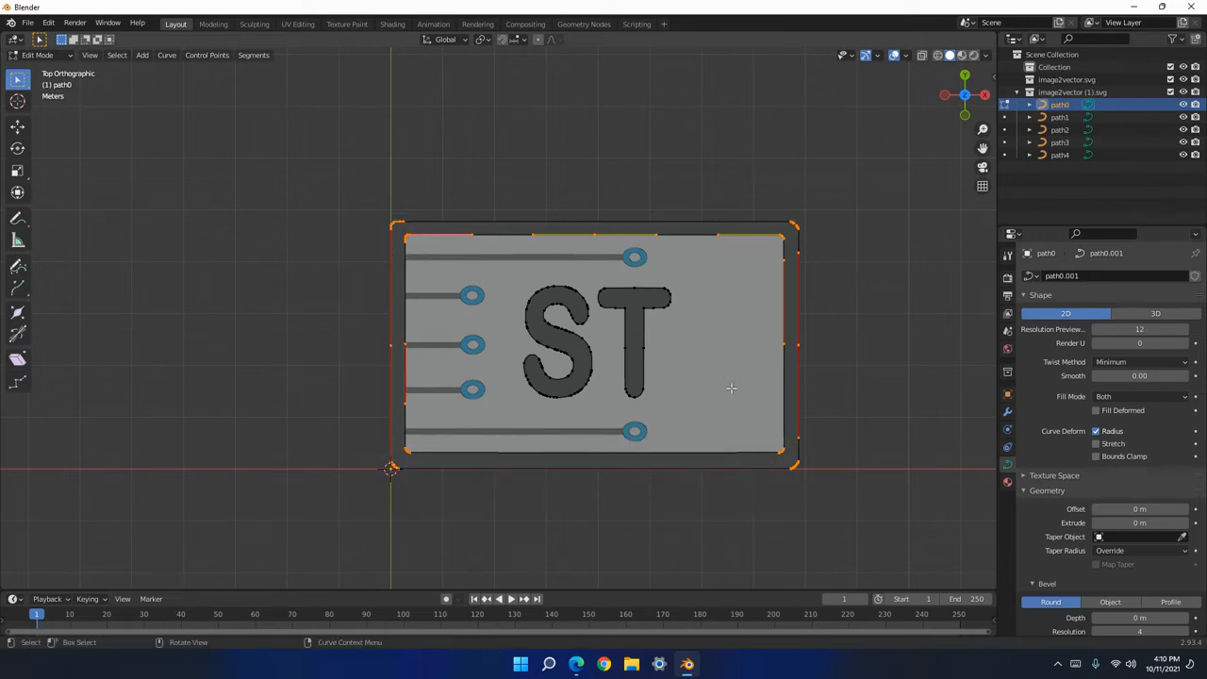
key("x")
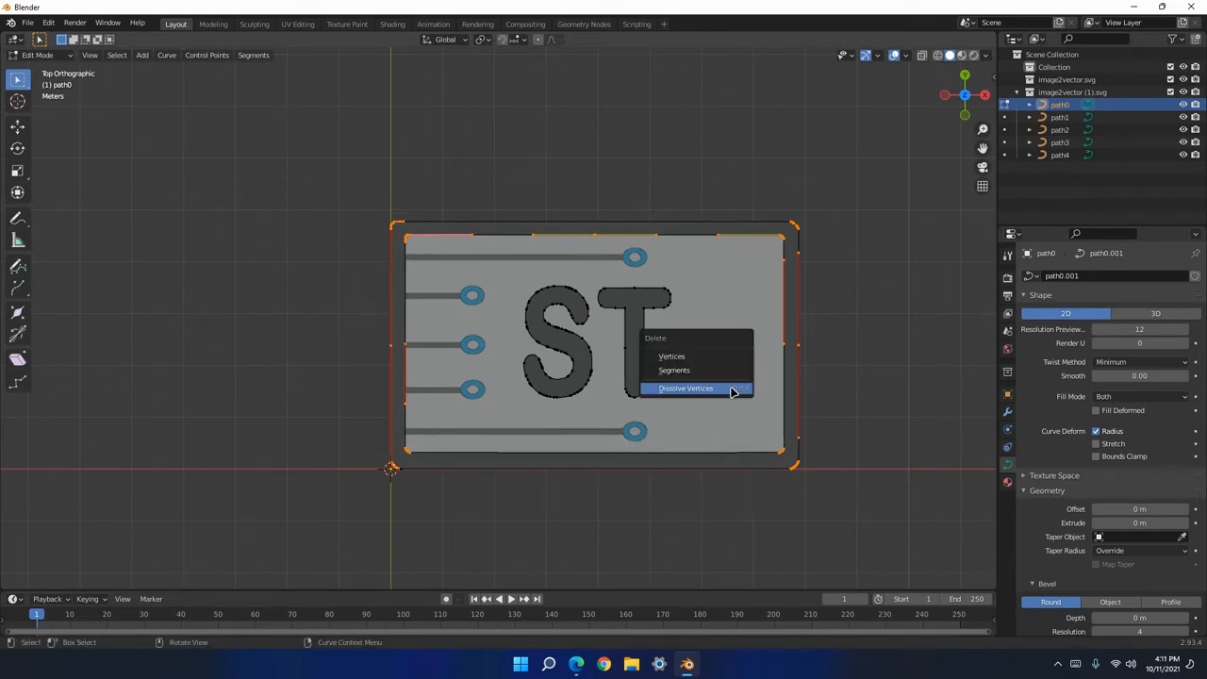
left_click(733, 389)
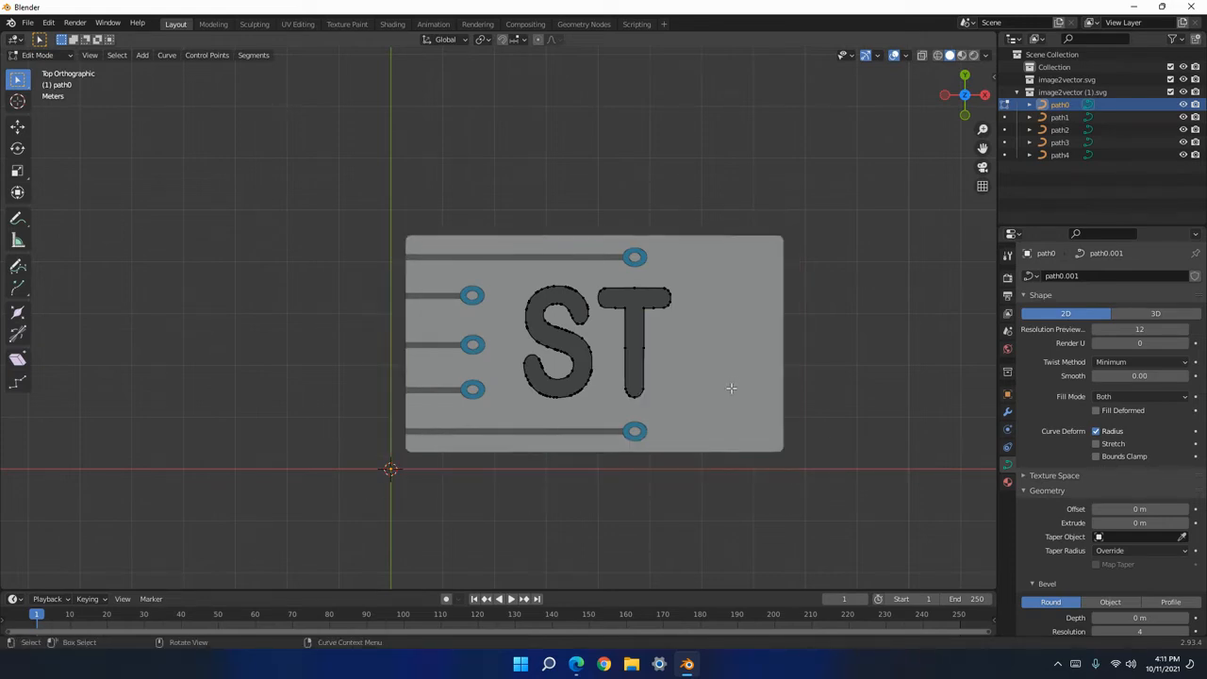
key("Tab")
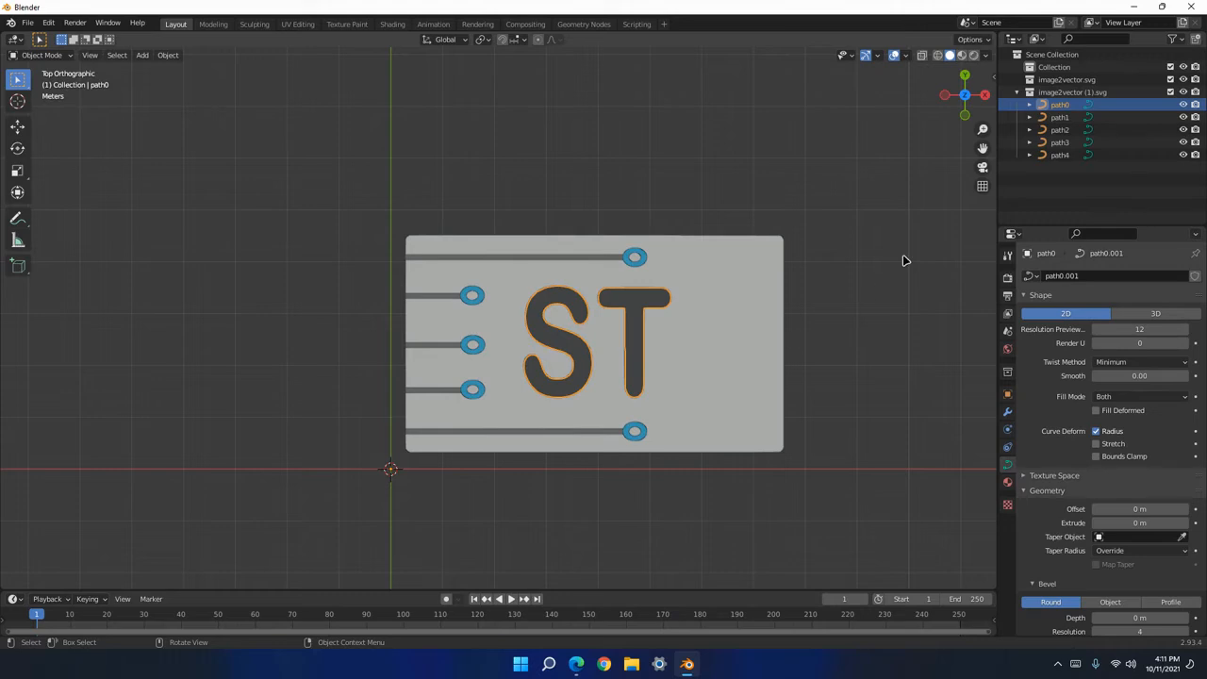
Paste the copied frame-and-letters object and check that it can be selected separately from the ST letters.
left_click(904, 260)
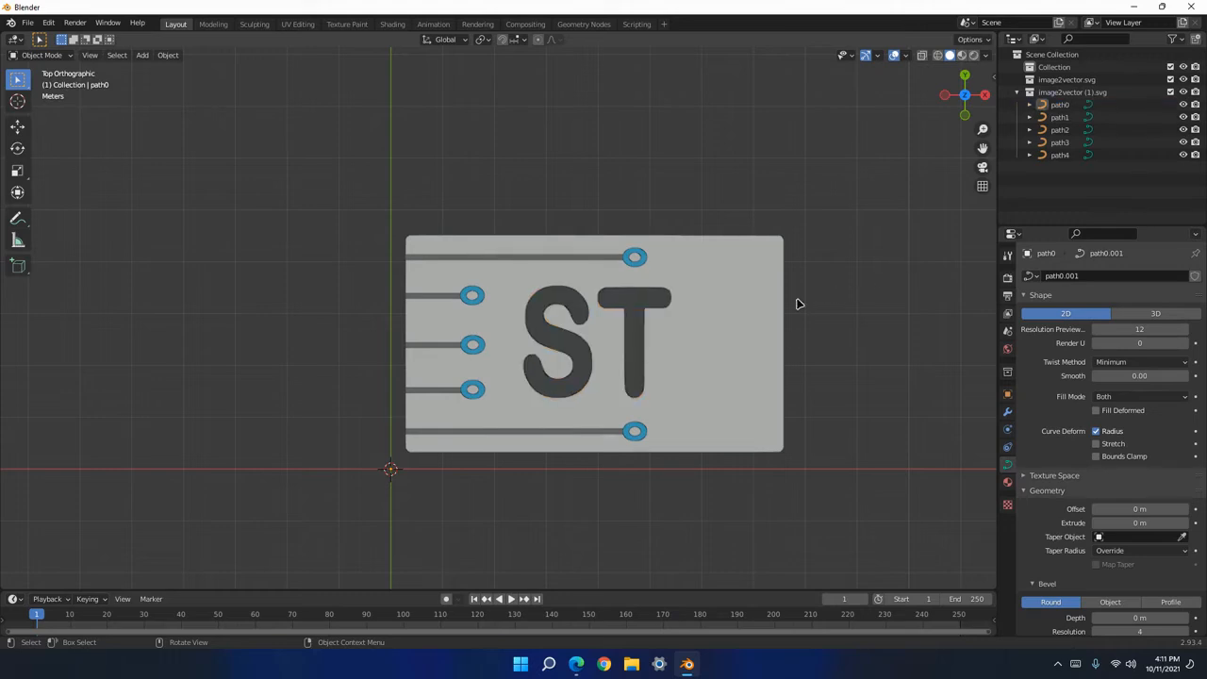
key("ctrl+v")
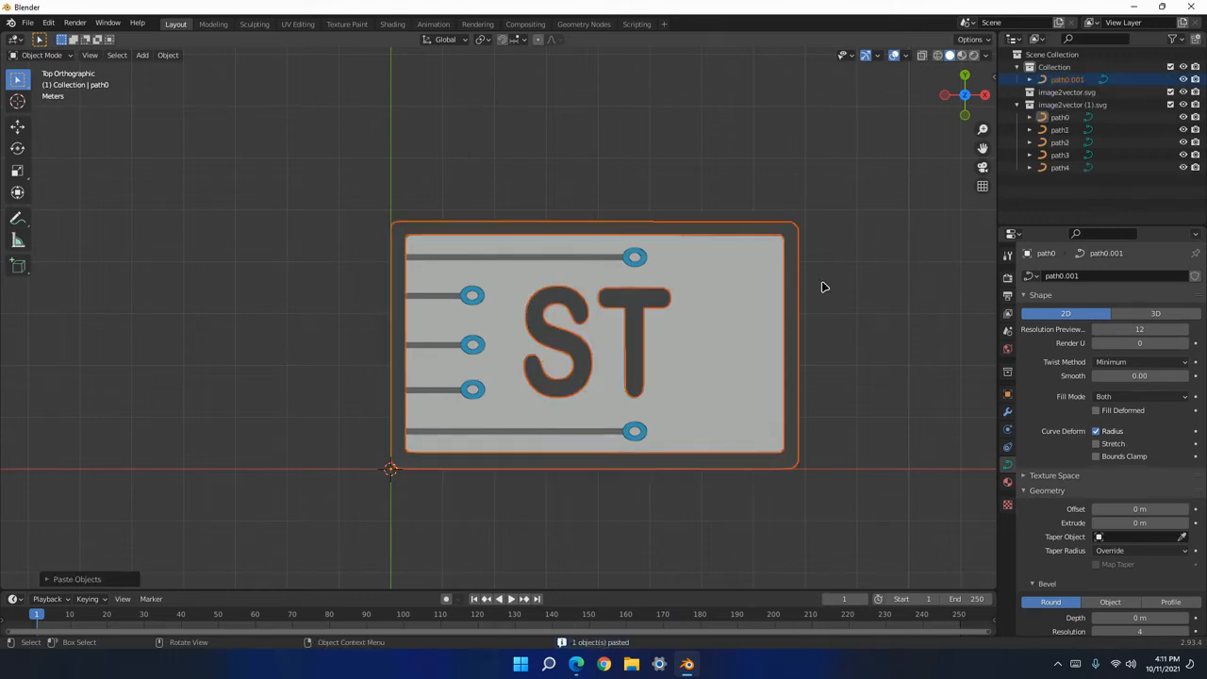
left_click(823, 287)
left_click(630, 319)
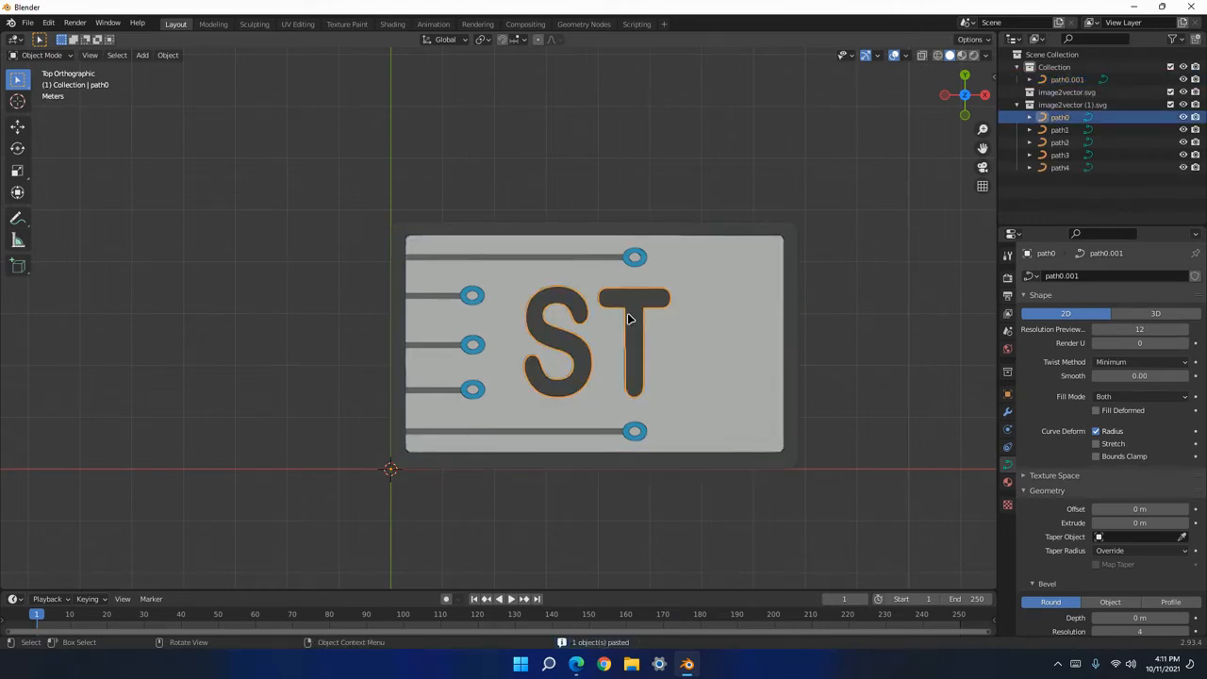
left_click(784, 290)
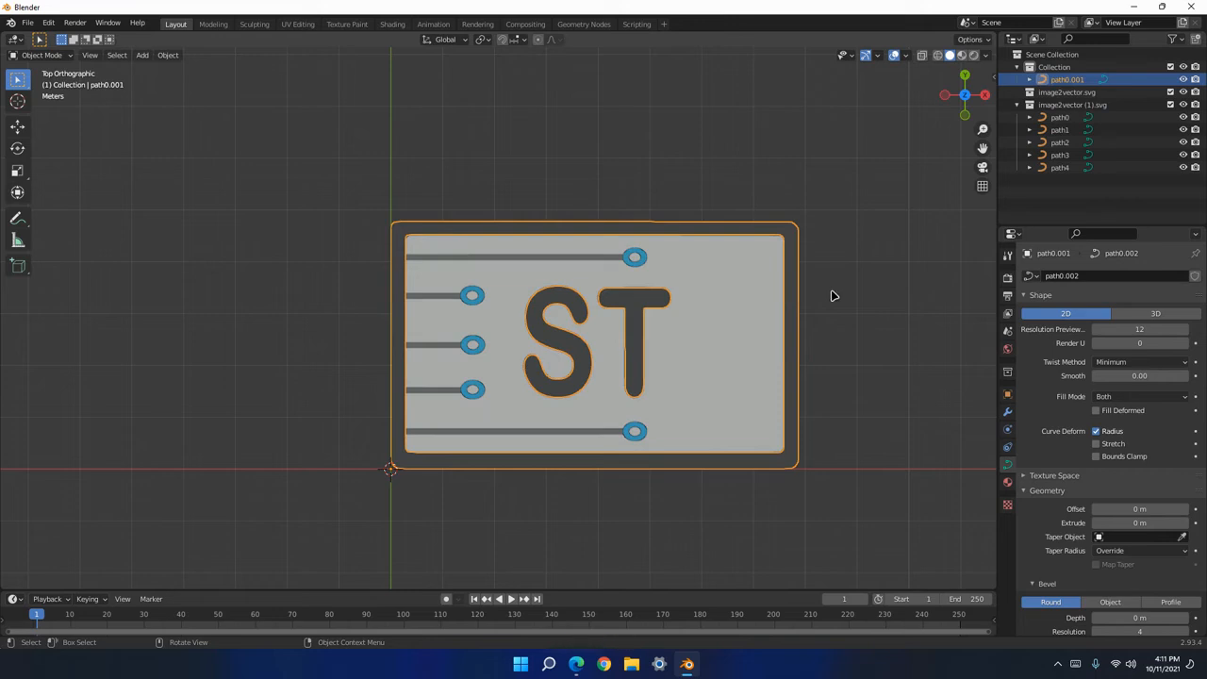
left_click(792, 307)
left_click(796, 309)
left_click(873, 306)
left_click(788, 322)
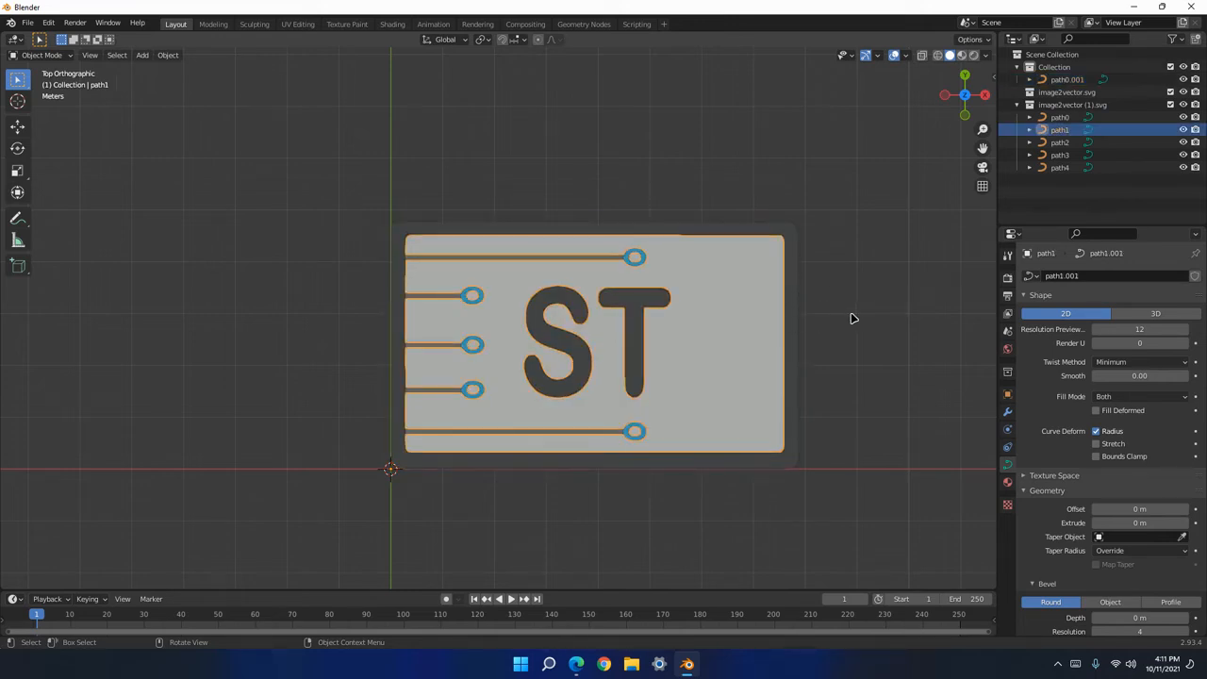
Delete the ST letter points from the pasted path0.001 so the copy keeps only the outer frame.
left_click(795, 330)
key("Tab")
left_click_drag(513, 275, 703, 415)
key("x")
left_click(695, 381)
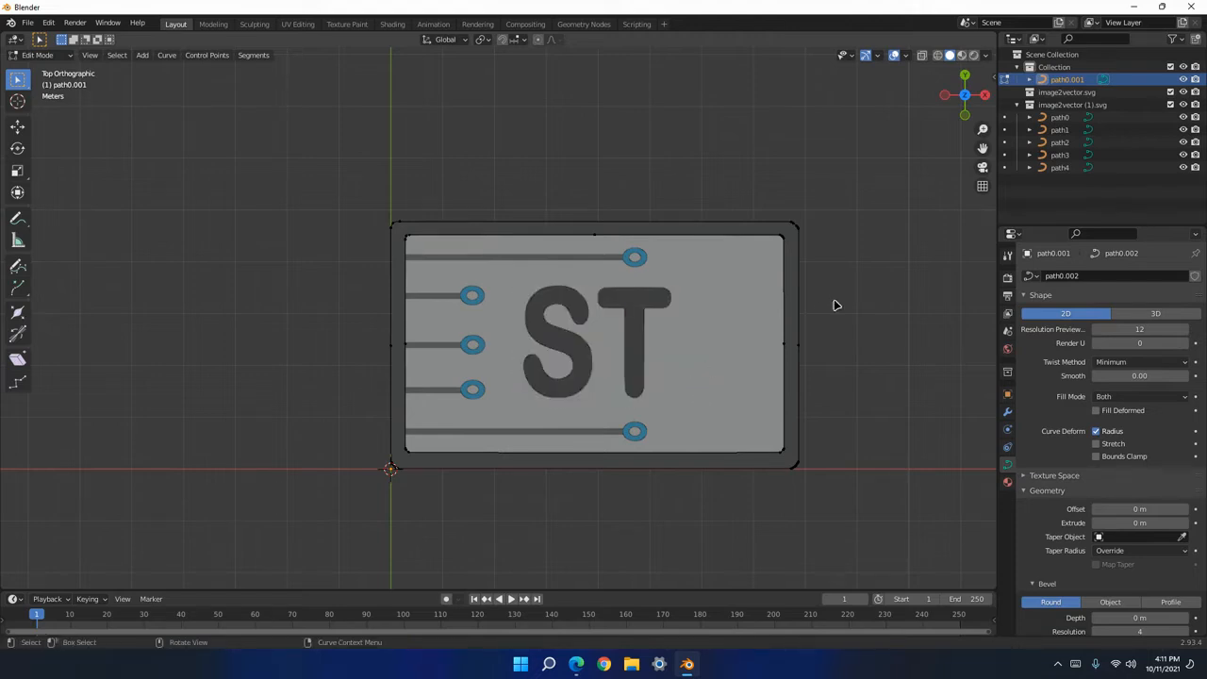
key("Tab")
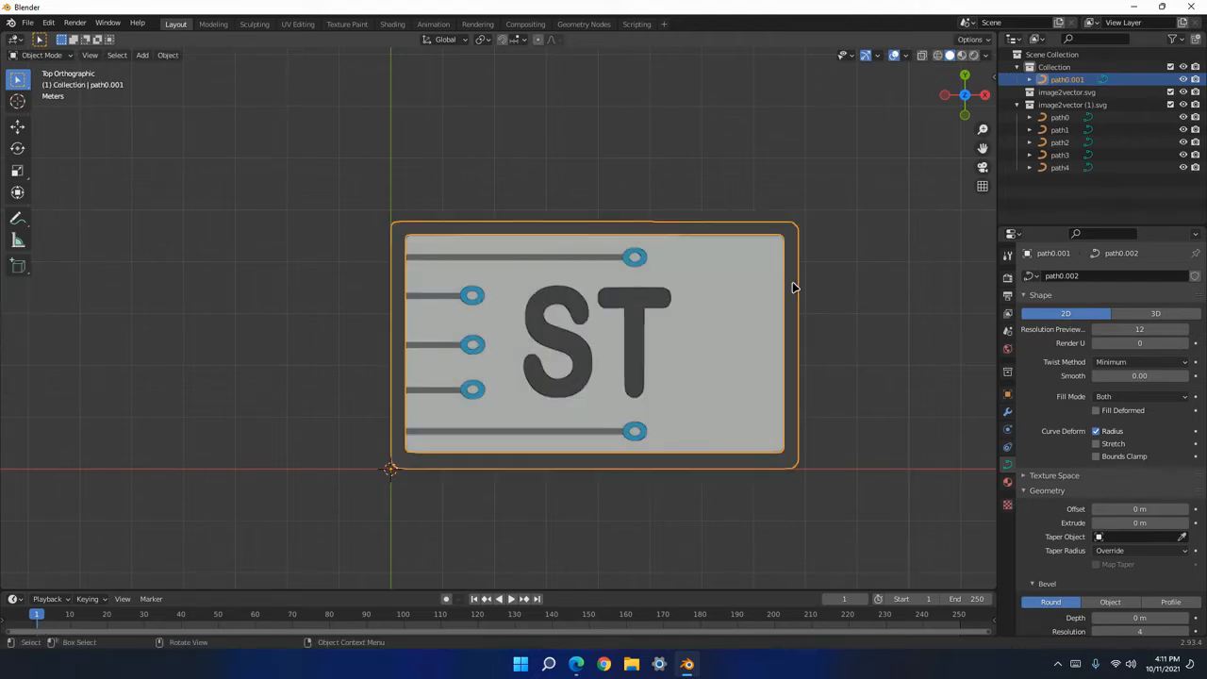
Select the frame, the letters, the rings and the bars in turn to check that they are separate objects.
left_click(820, 291)
left_click(795, 297)
left_click(853, 303)
left_click(636, 328)
left_click(863, 300)
left_click(797, 334)
left_click(835, 327)
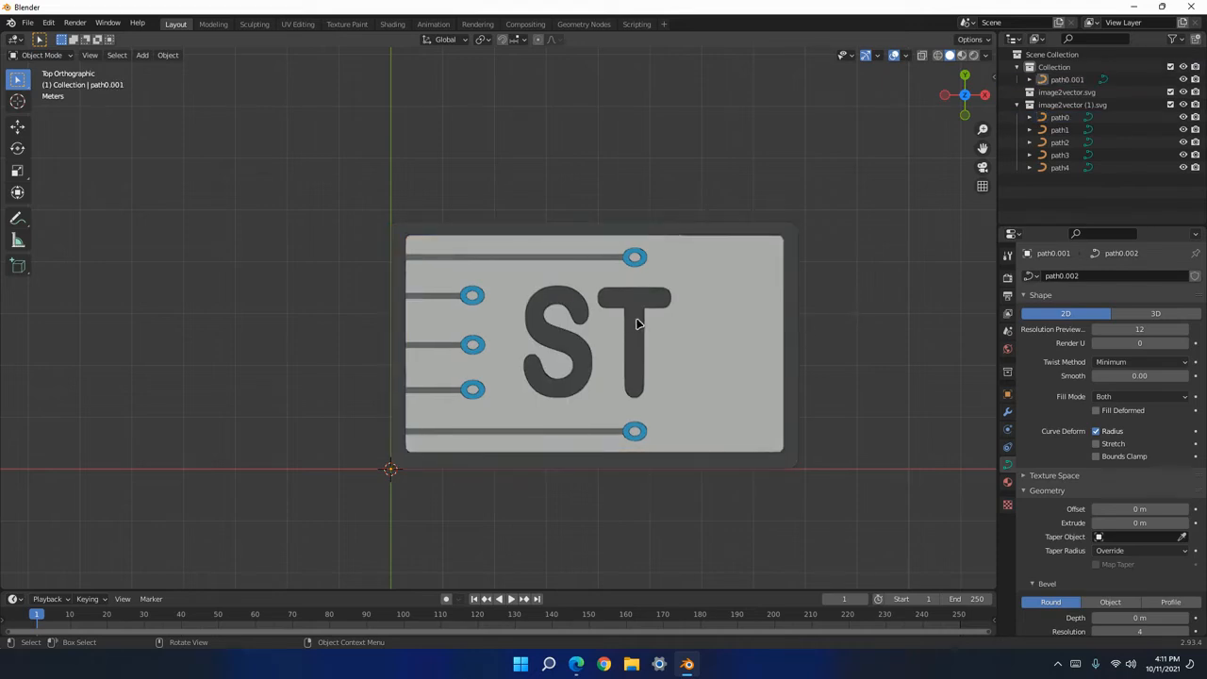
left_click(560, 348)
left_click(468, 300)
left_click(615, 264)
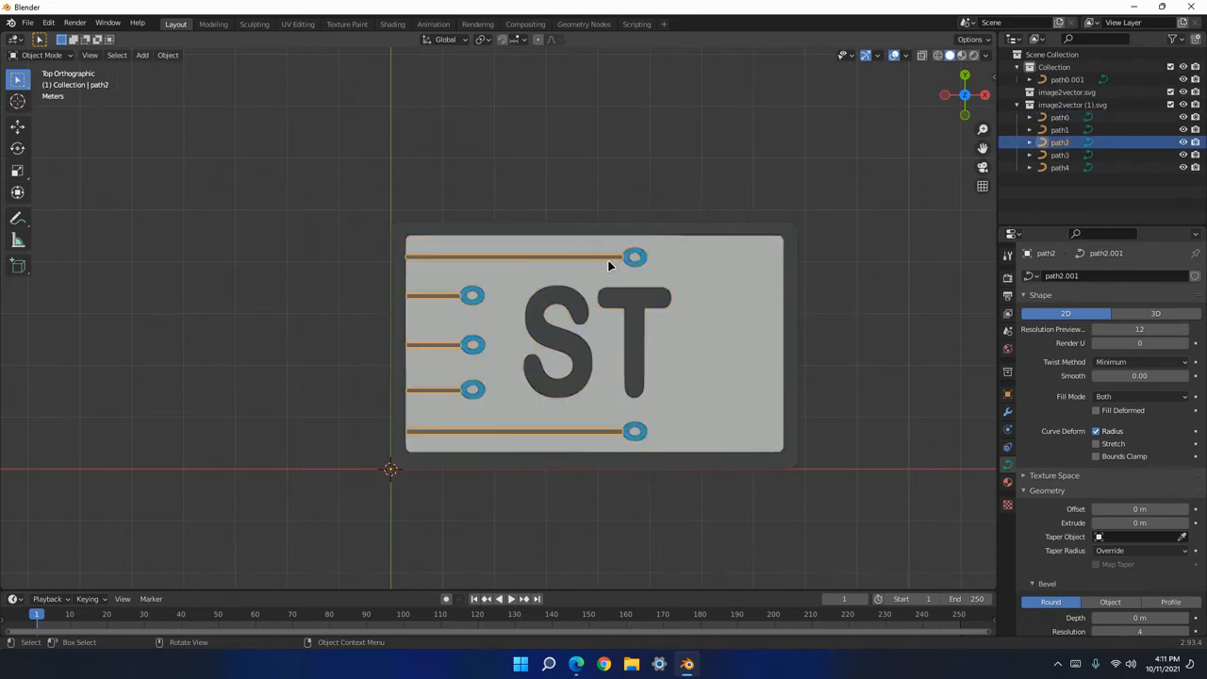
Select path4, the thin sliver outline along the light panel's upper-left corner.
scroll(624, 345, "up", 10)
scroll(533, 286, "down", 9)
middle_click_drag(310, 227, 480, 327, "shift")
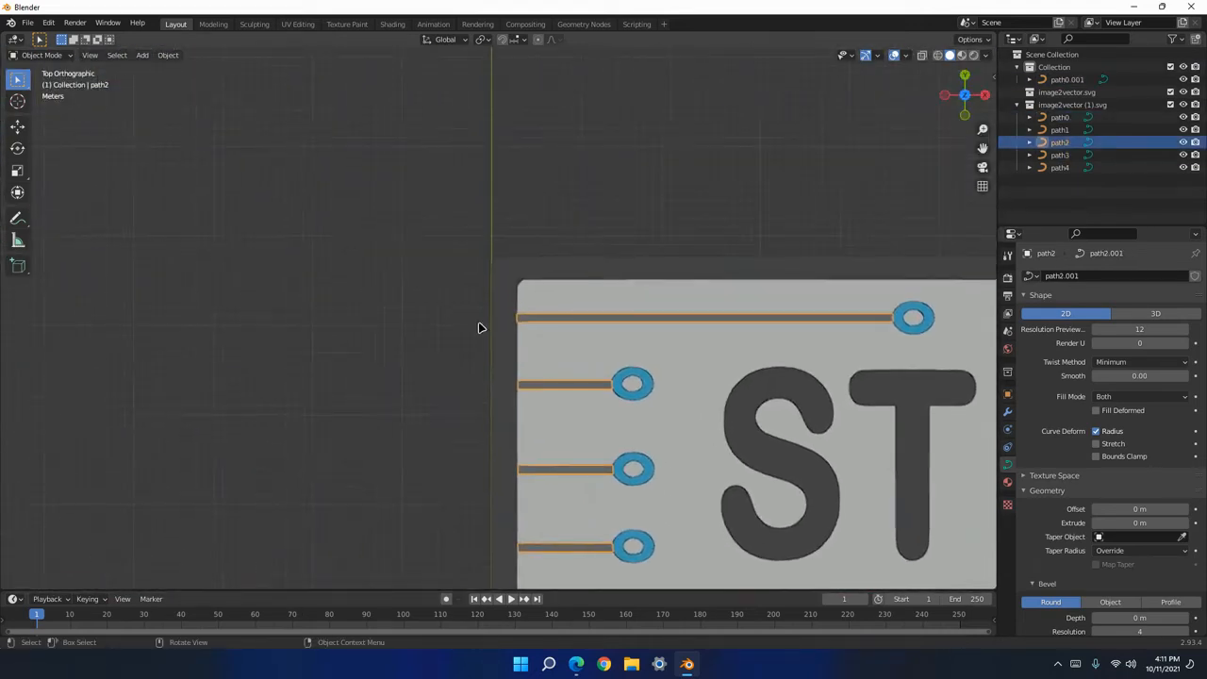
scroll(480, 327, "up", 10)
middle_click_drag(690, 107, 618, 306, "shift")
scroll(654, 268, "up", 5)
left_click(653, 269)
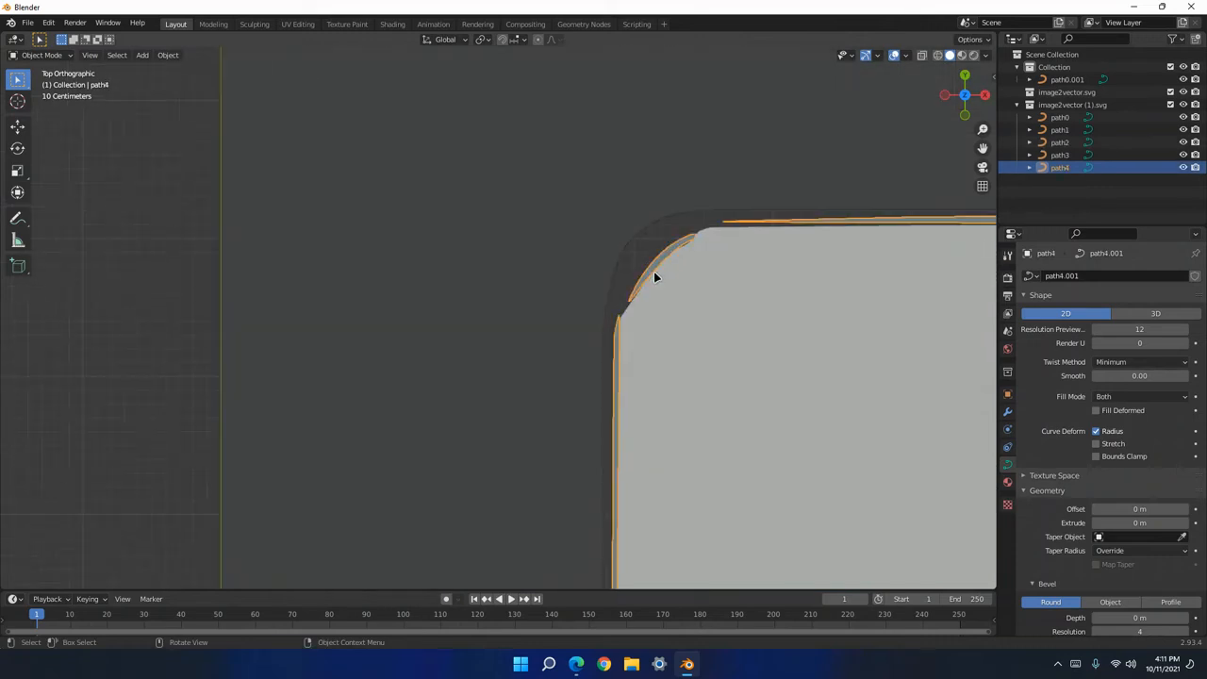
Delete the path4 sliver outline from the board.
scroll(682, 424, "down", 10)
scroll(627, 441, "down", 2)
scroll(674, 415, "up", 6)
scroll(680, 418, "down", 6)
scroll(739, 461, "down", 2)
scroll(739, 460, "down", 5)
scroll(723, 458, "up", 3)
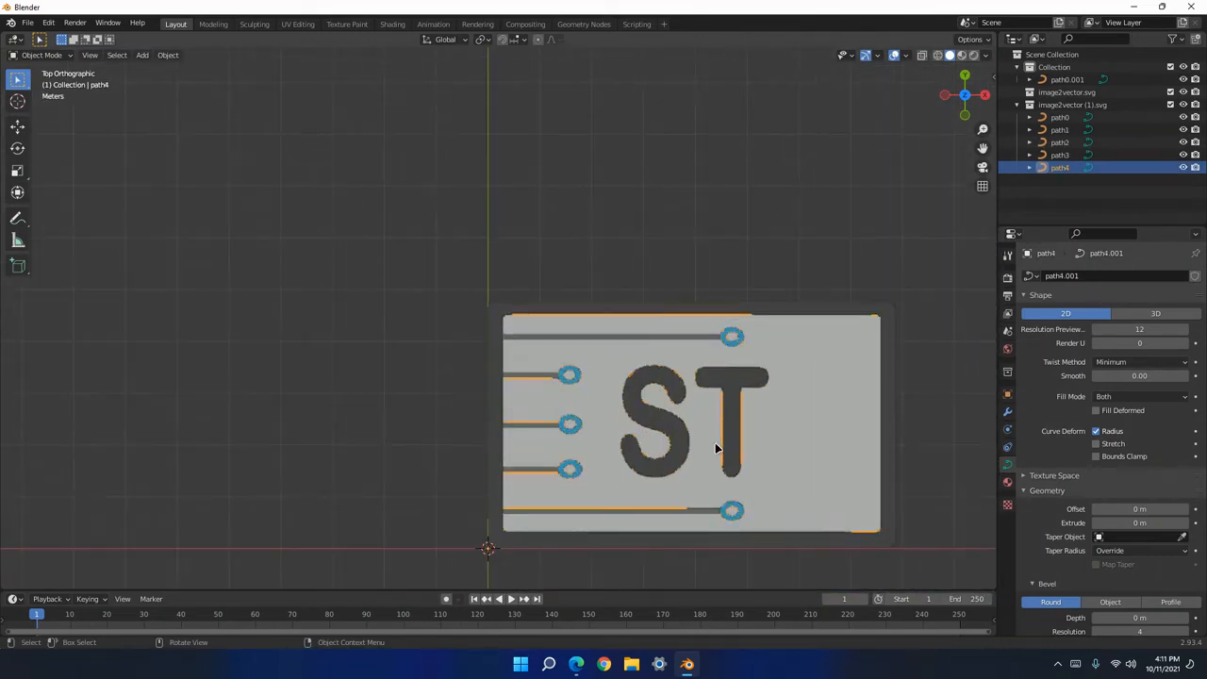
middle_click_drag(722, 459, 671, 350, "shift")
scroll(661, 366, "up", 1)
key("Delete")
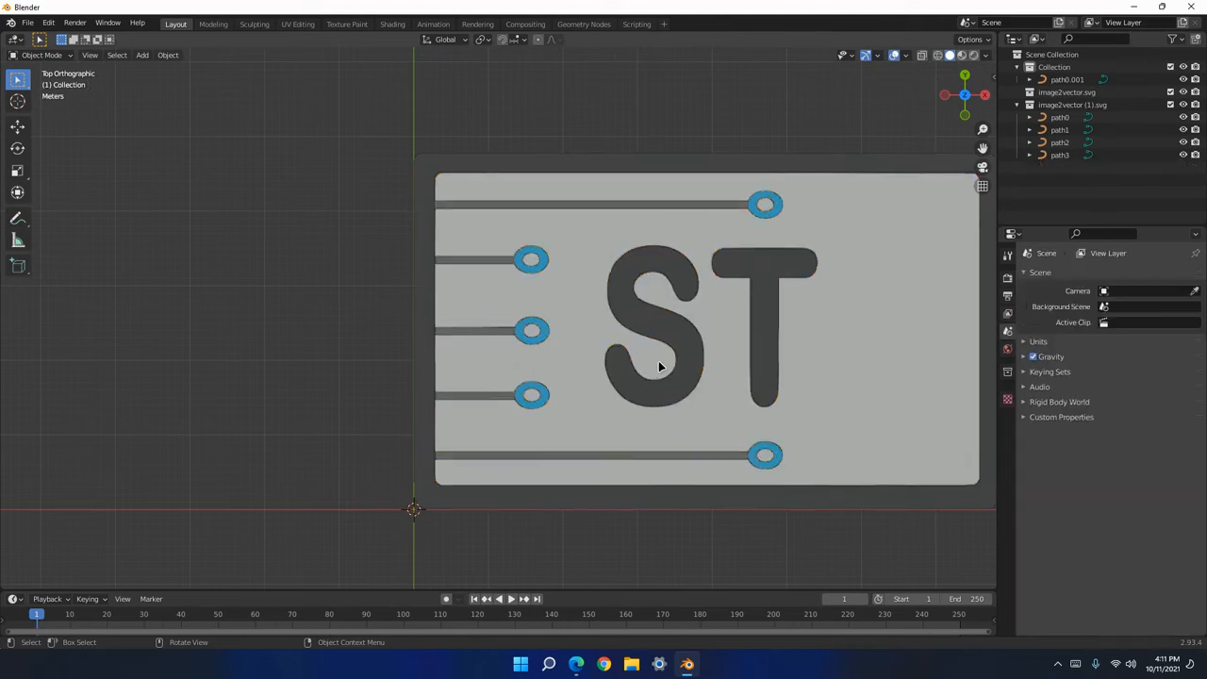
Examine the bars, rings and light panel up close and at an angle for leftover slivers.
scroll(649, 370, "up", 2)
scroll(580, 320, "up", 7)
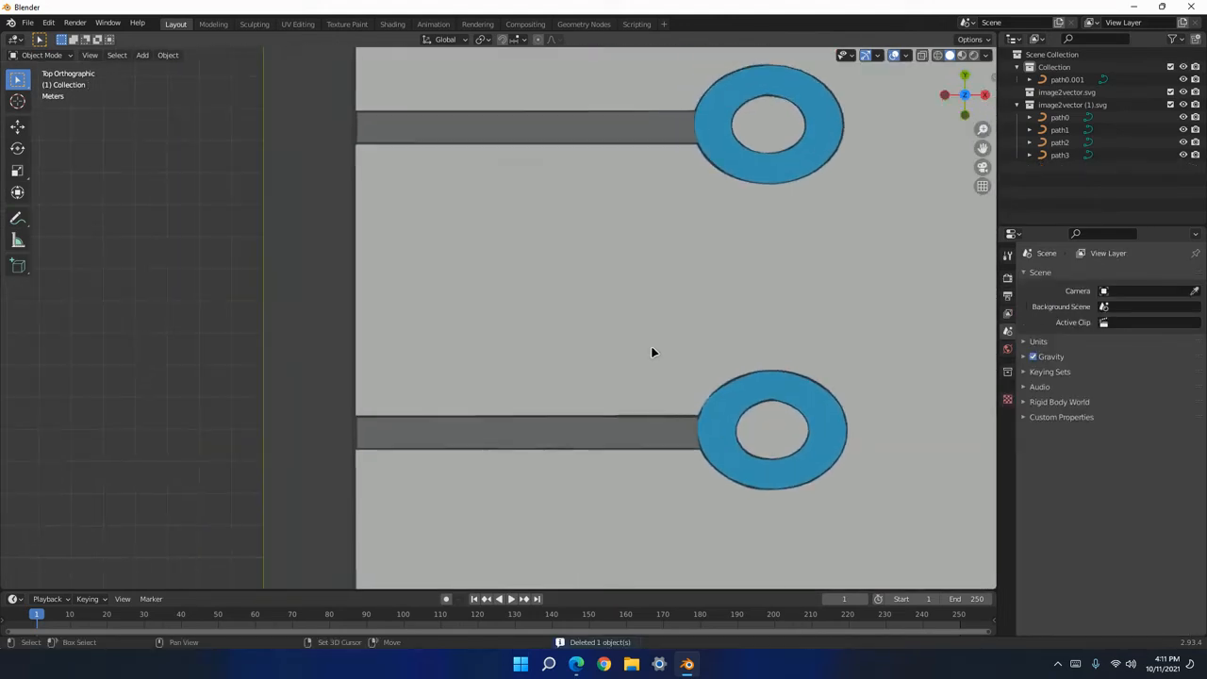
scroll(660, 368, "down", 9)
scroll(620, 358, "up", 9)
middle_click_drag(727, 424, 572, 353, "shift")
scroll(572, 353, "down", 1)
scroll(572, 352, "up", 10)
scroll(642, 448, "down", 11)
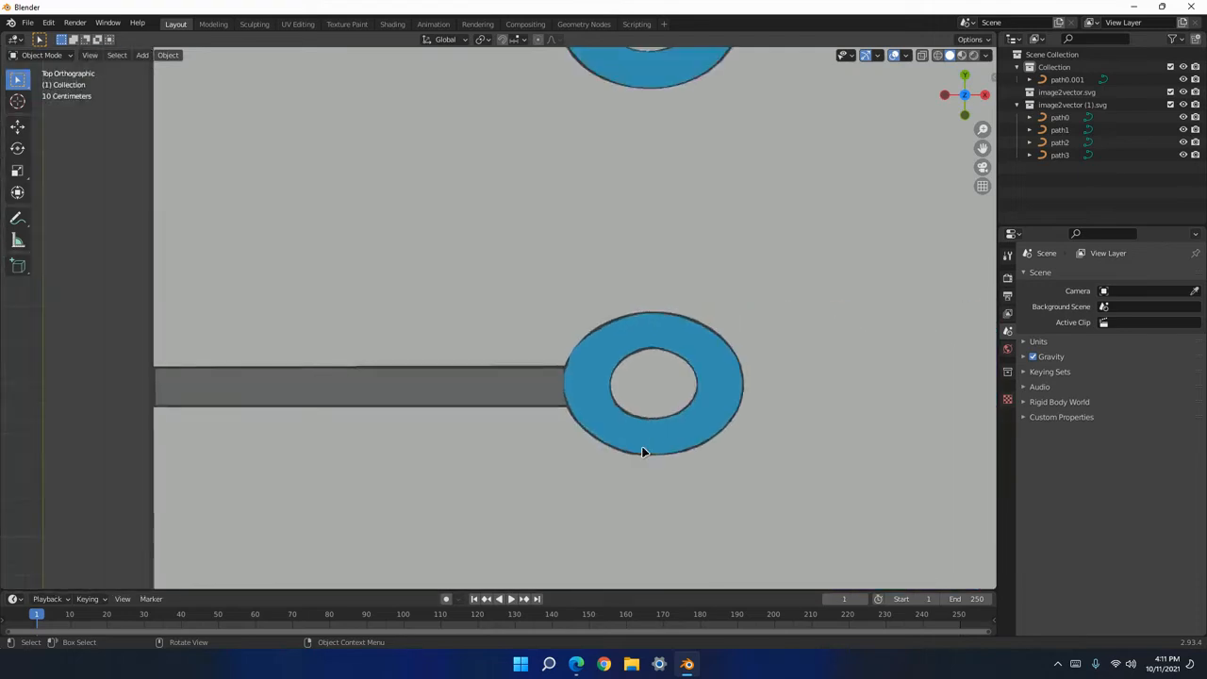
middle_click_drag(720, 412, 676, 390)
left_click(676, 389)
middle_click_drag(676, 455, 612, 412)
scroll(614, 409, "up", 6)
scroll(623, 444, "down", 6)
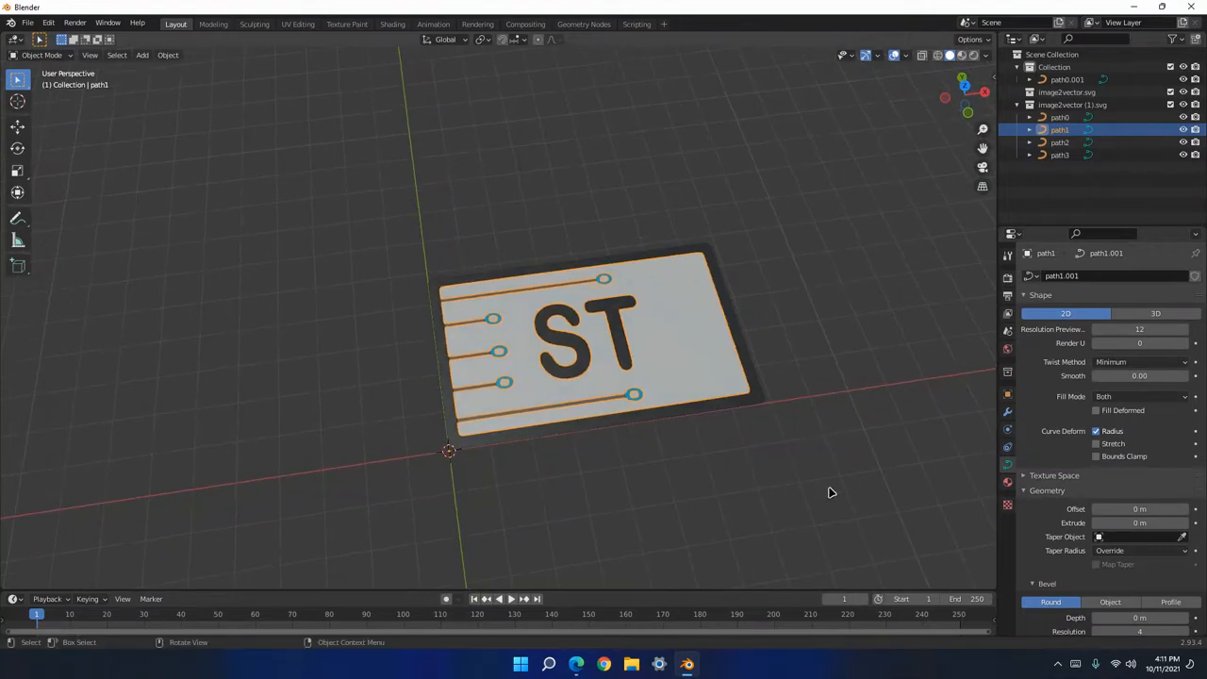
Split the 3D viewport vertically into two side-by-side views.
right_click(631, 600)
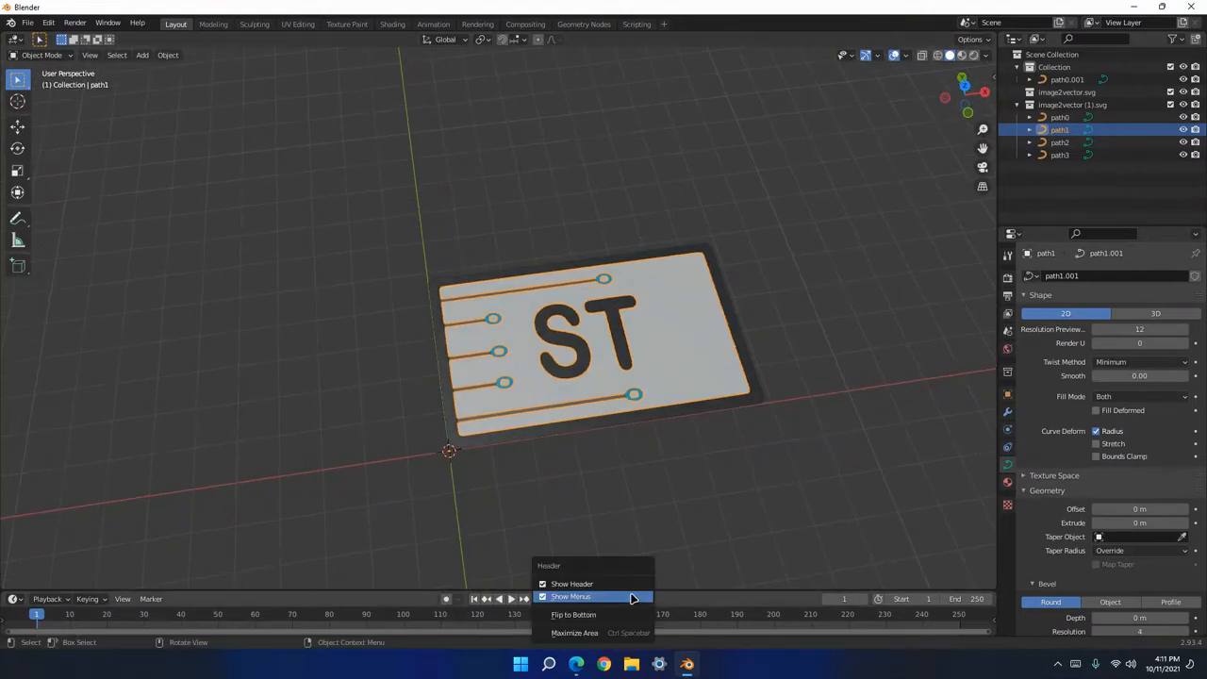
left_click(670, 603)
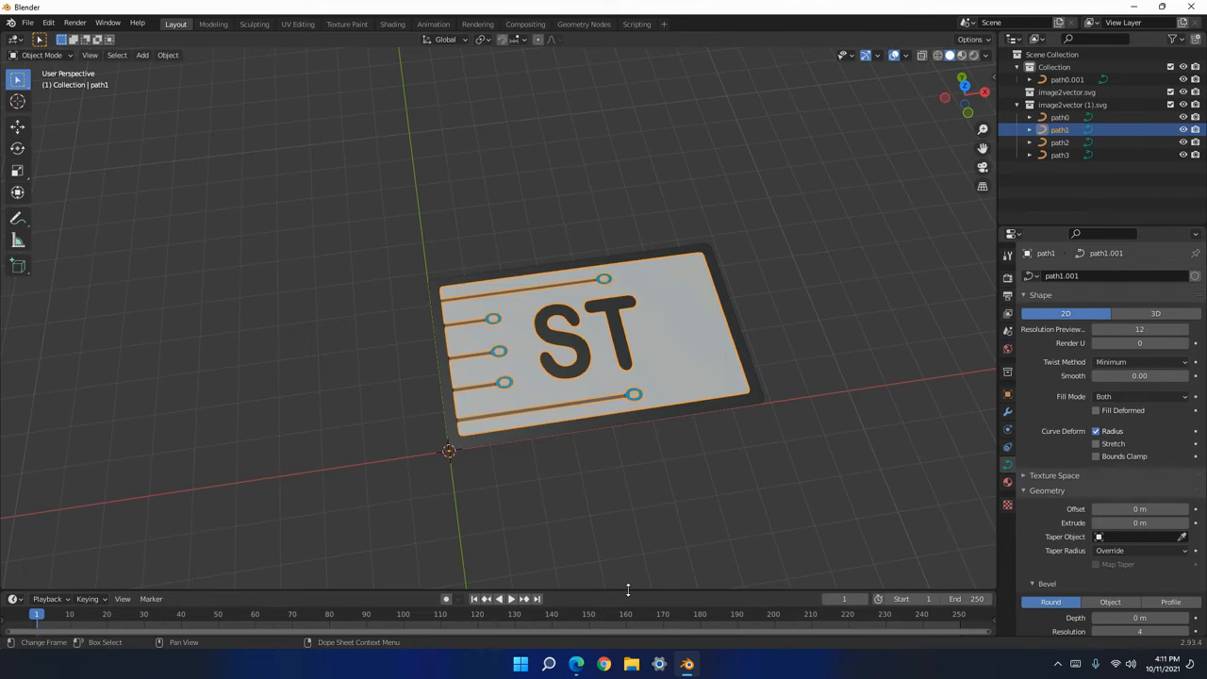
right_click(628, 590)
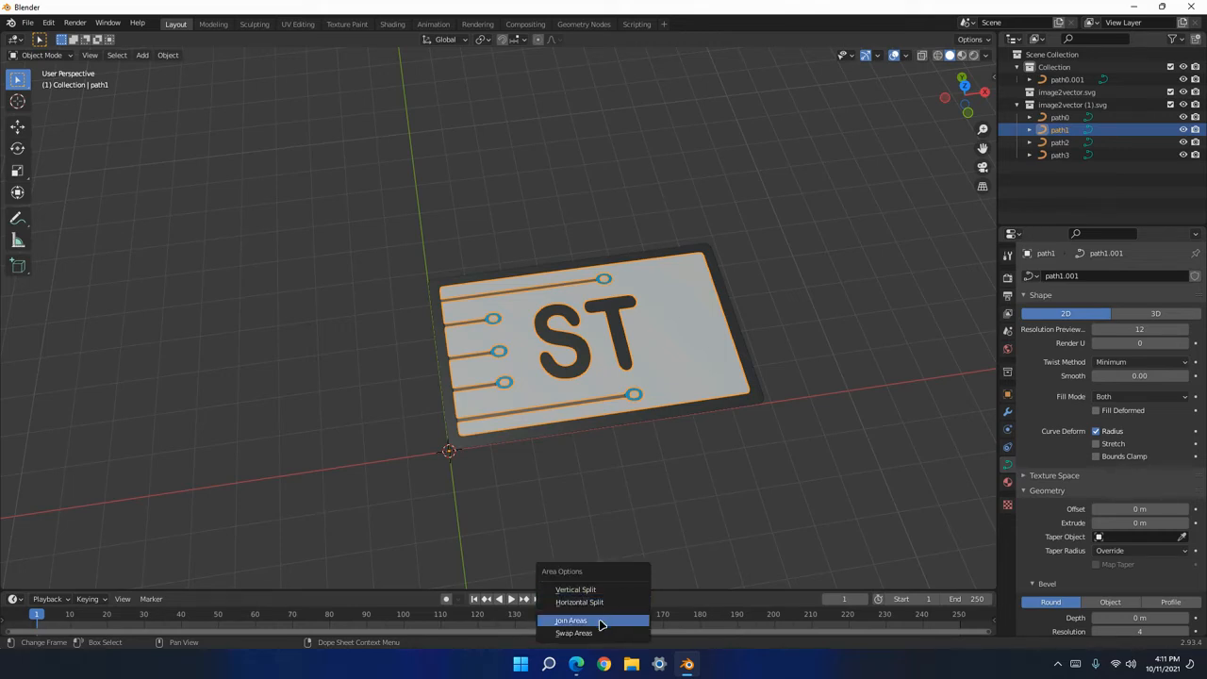
left_click(596, 591)
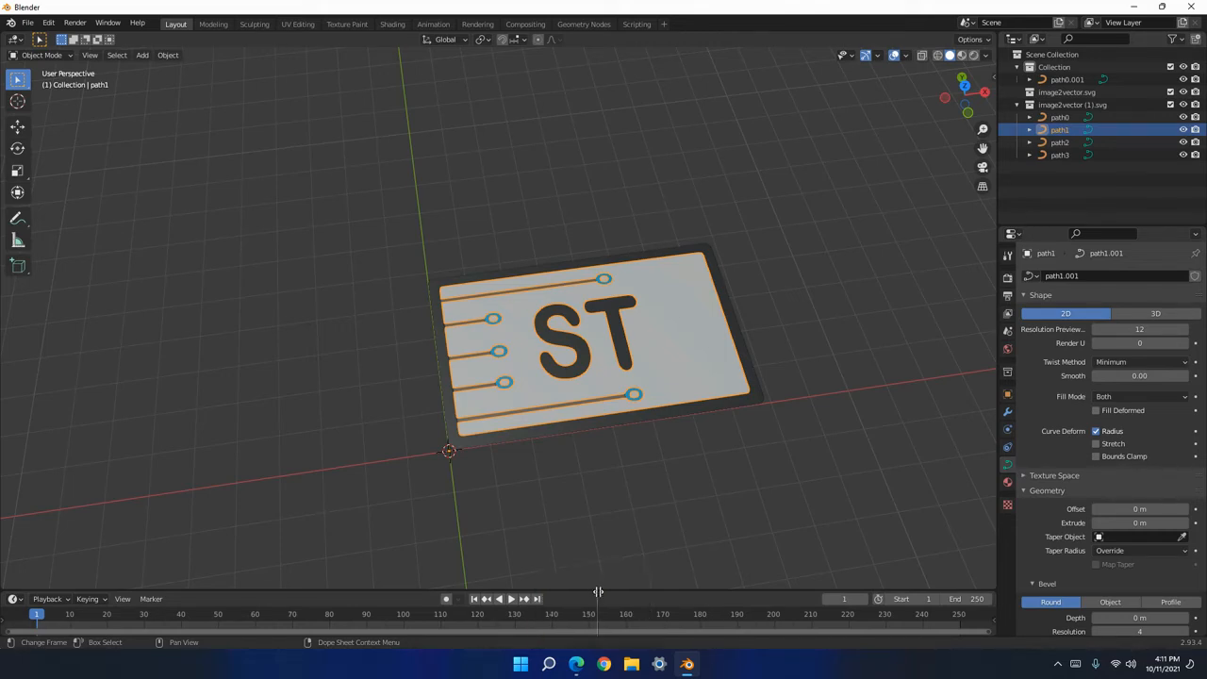
left_click(507, 243)
Frame the whole board in both views and switch the second one to rendered shading.
middle_click_drag(850, 381, 870, 353)
scroll(765, 335, "up", 4)
scroll(330, 342, "down", 5)
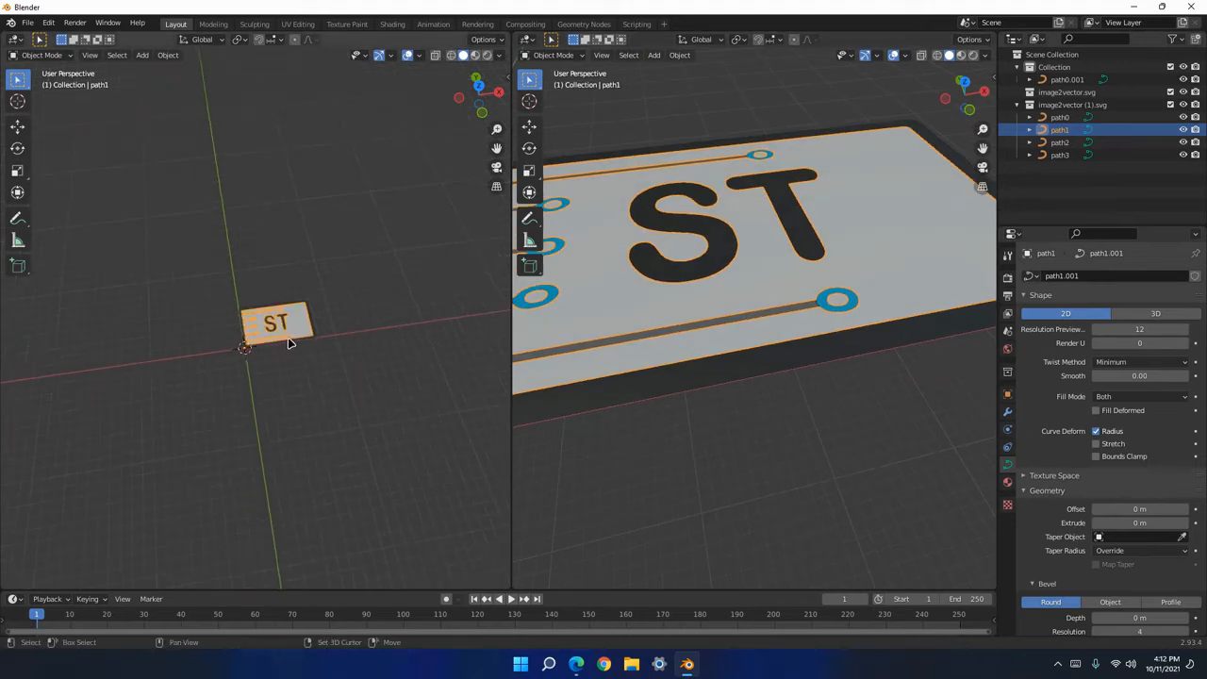
scroll(283, 350, "up", 5)
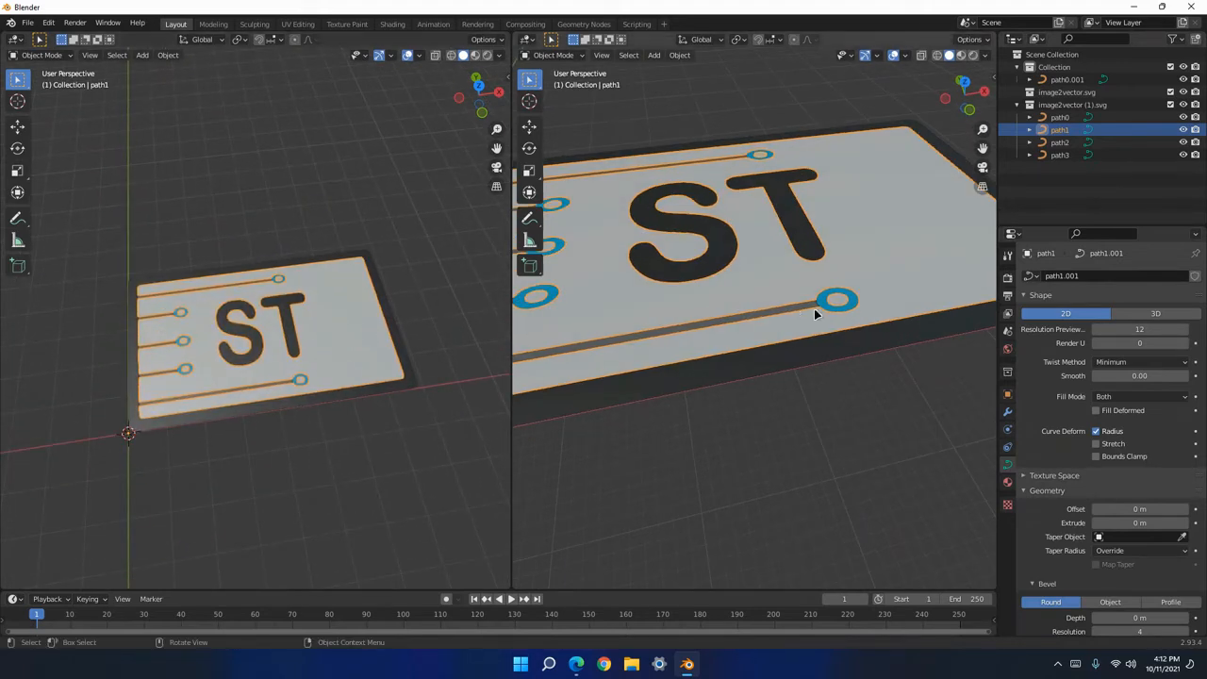
scroll(816, 326, "down", 4)
scroll(795, 359, "up", 3)
scroll(849, 283, "down", 1)
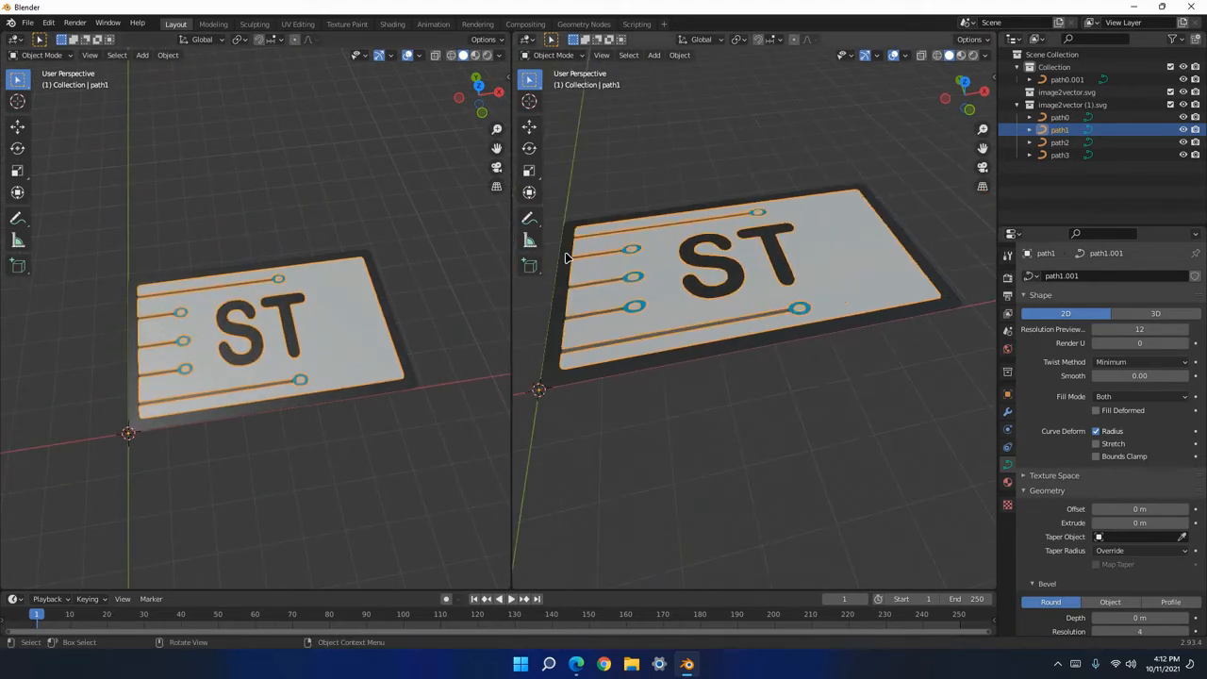
left_click(975, 54)
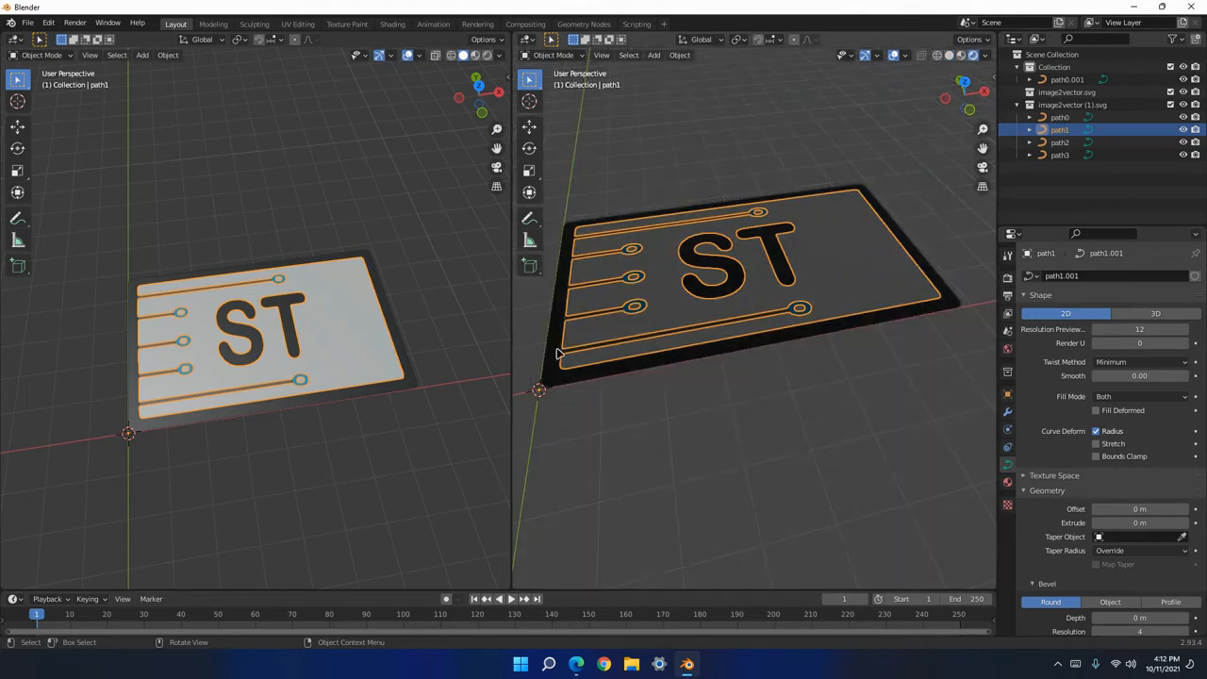
middle_click_drag(770, 287, 800, 346)
left_click(799, 346)
Widen the solid-shaded view until the rendered view is only a narrow strip.
left_click_drag(509, 394, 978, 332)
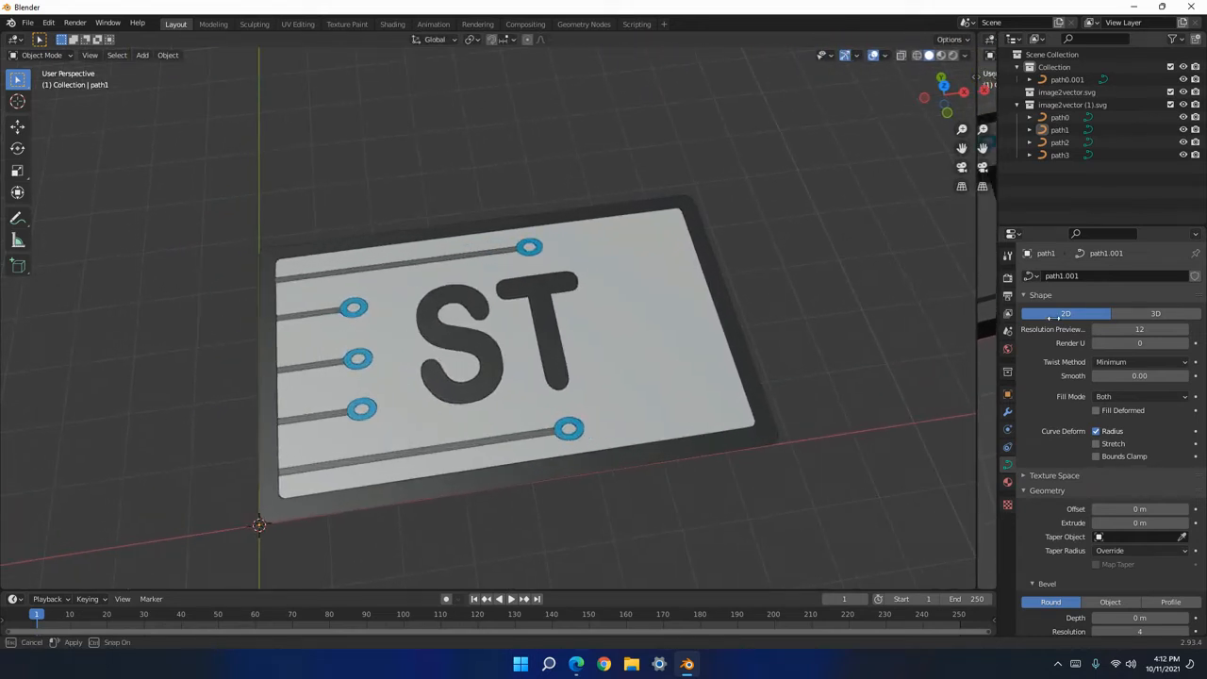
mouse_move(745, 372)
middle_mouse_down()
mouse_move(749, 356)
mouse_move(735, 364)
middle_mouse_up()
scroll(733, 369, "down", 5)
scroll(669, 378, "up", 7)
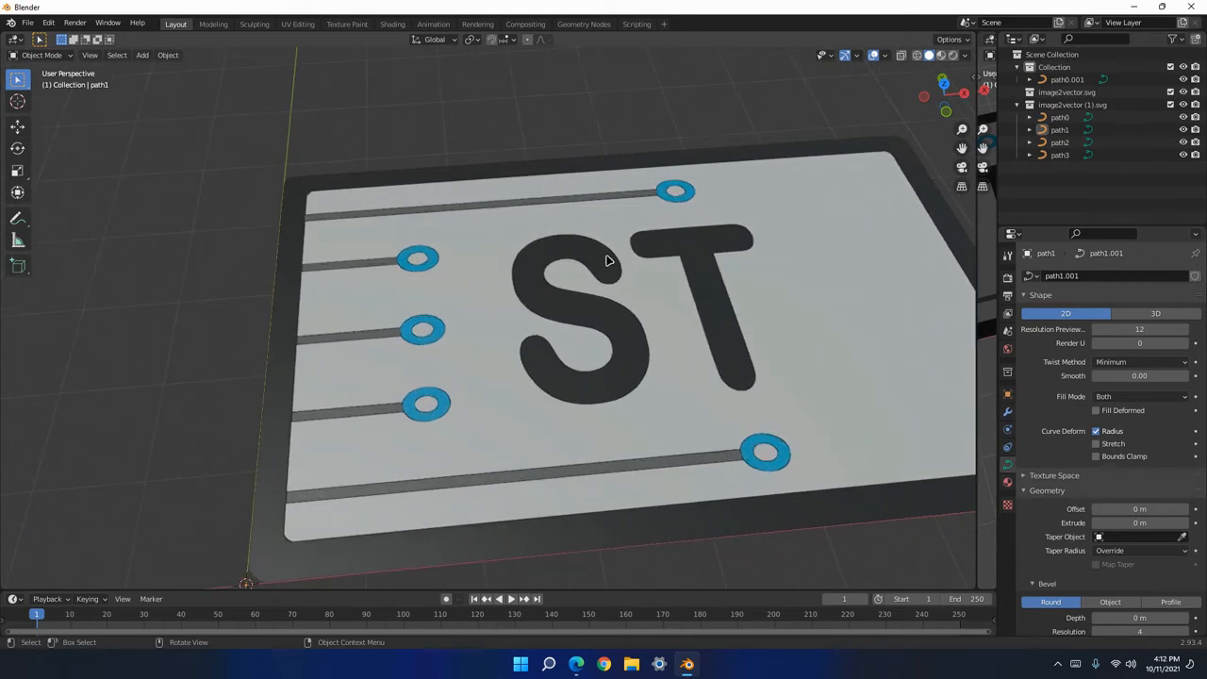
Change the base color of the path3 rings' material from blue to near white in the top view.
key("KP_7")
scroll(478, 406, "up", 2)
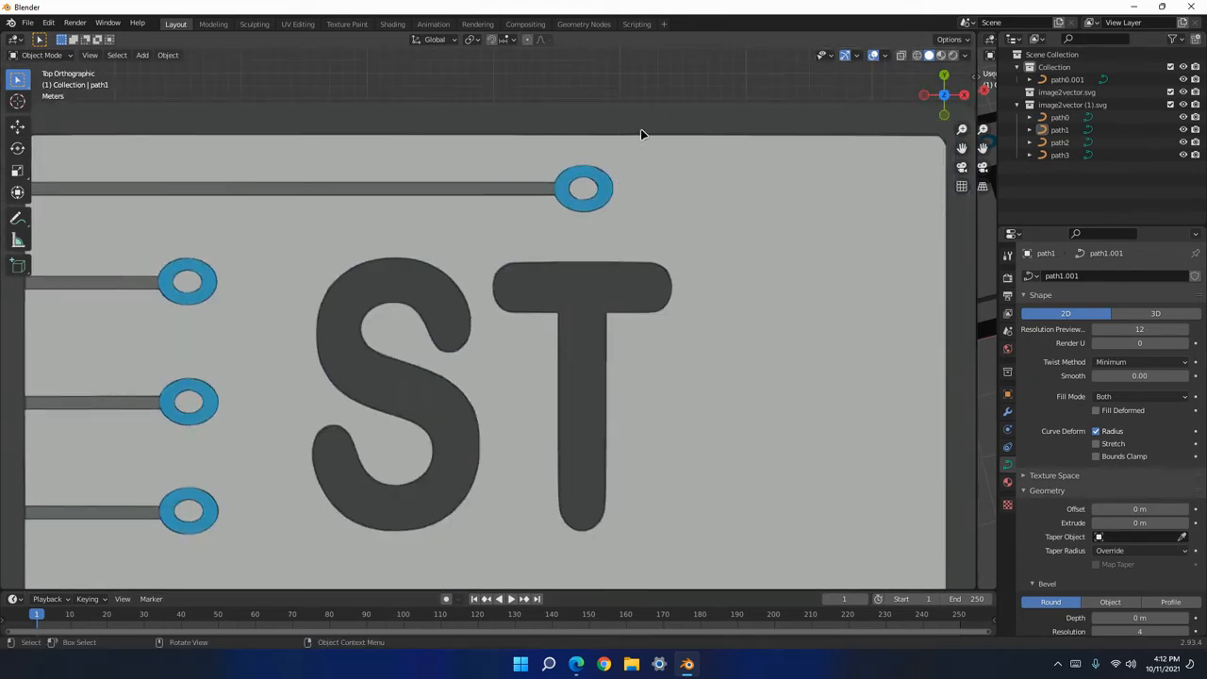
left_click(631, 160)
left_click(609, 188)
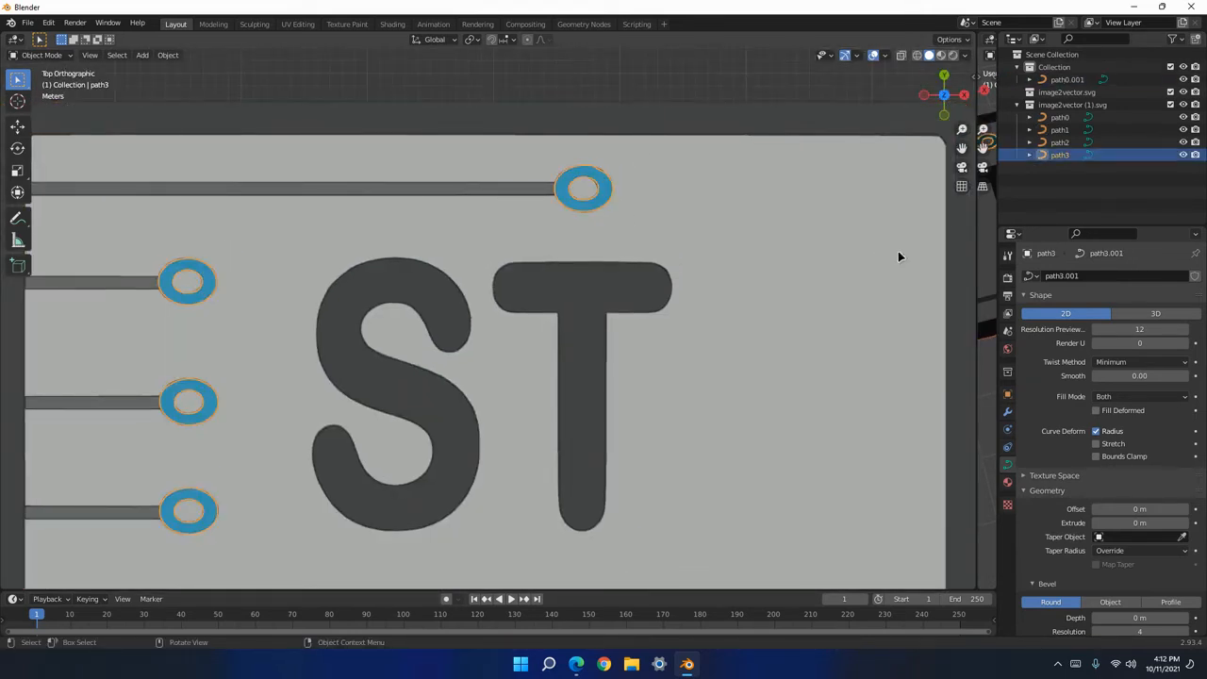
left_click(1008, 482)
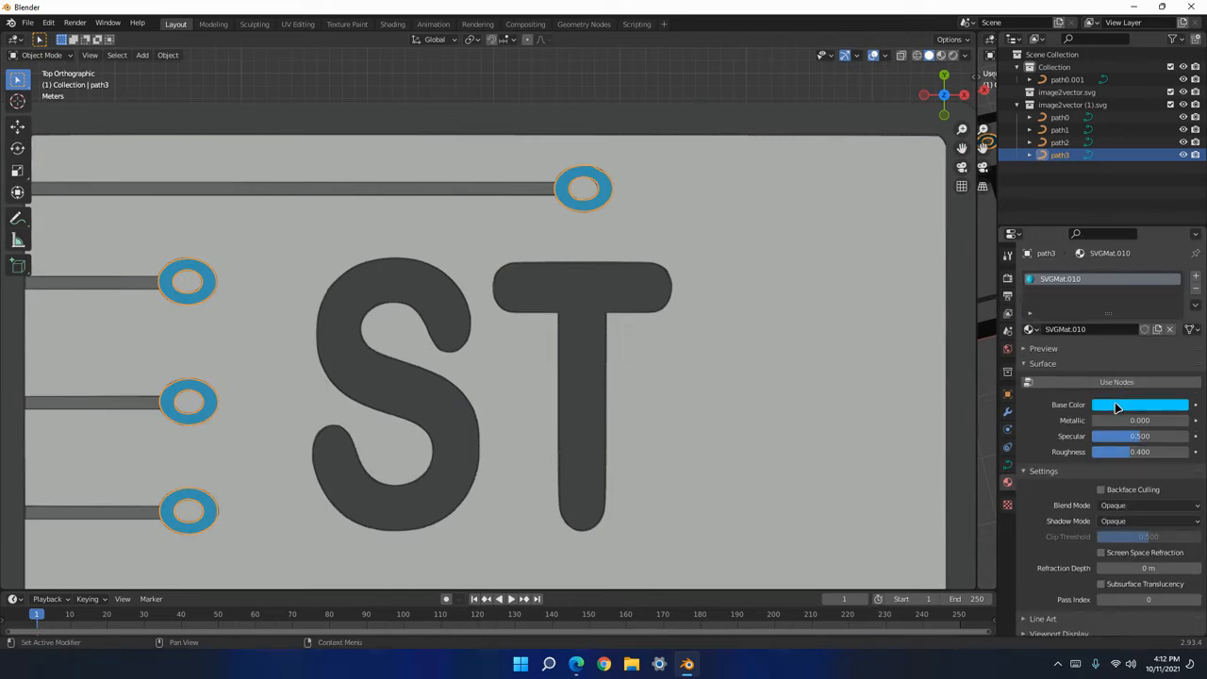
left_click(1117, 405)
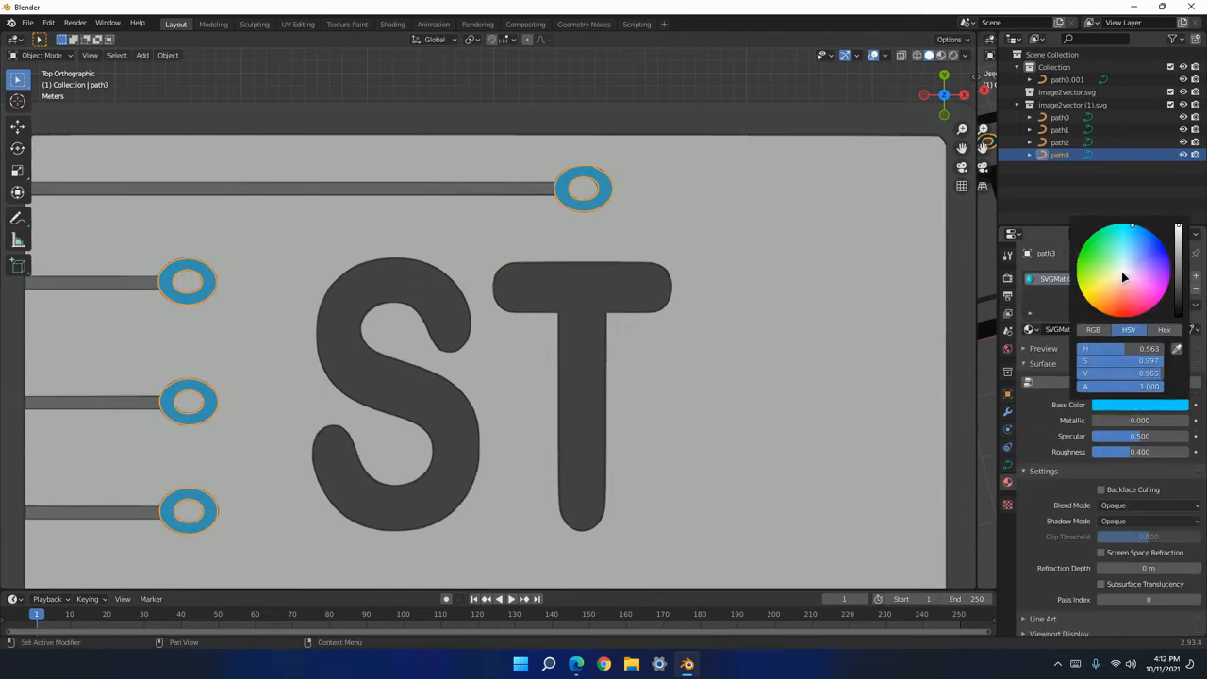
left_click(1123, 276)
left_click(1165, 330)
left_click(1117, 347)
key("Return")
Set the base color of the path2 bars' material to white, FFFFFF.
scroll(397, 386, "down", 3)
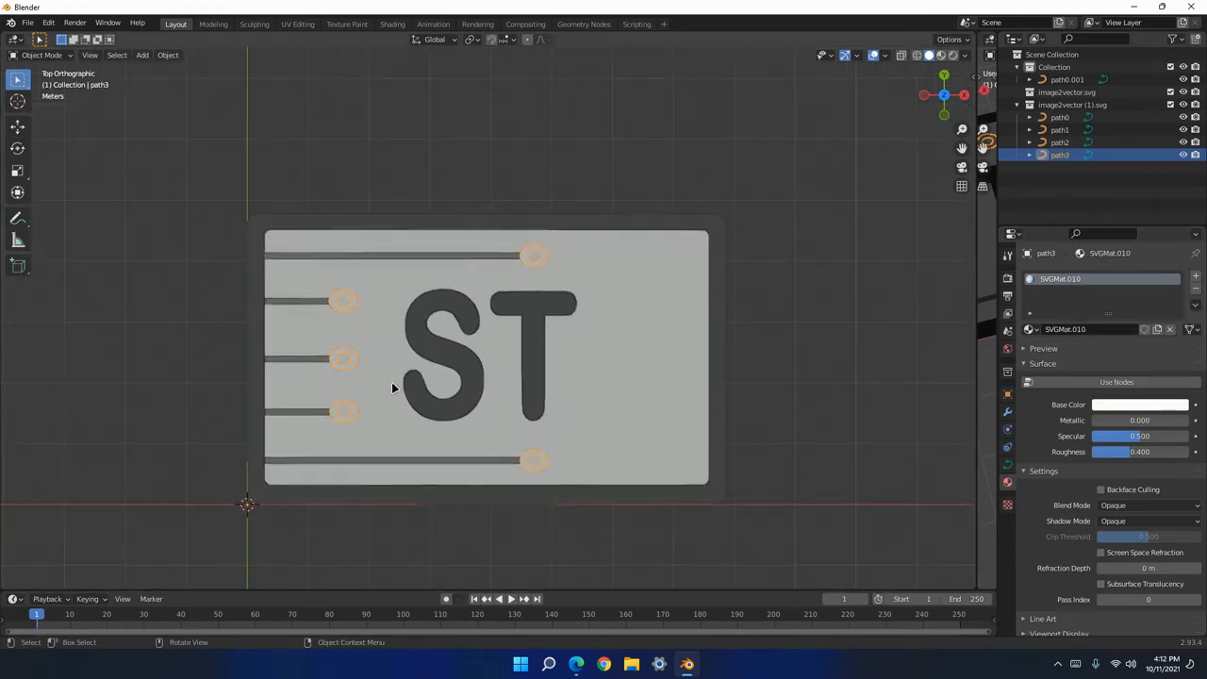
scroll(472, 405, "up", 2)
left_click(478, 363)
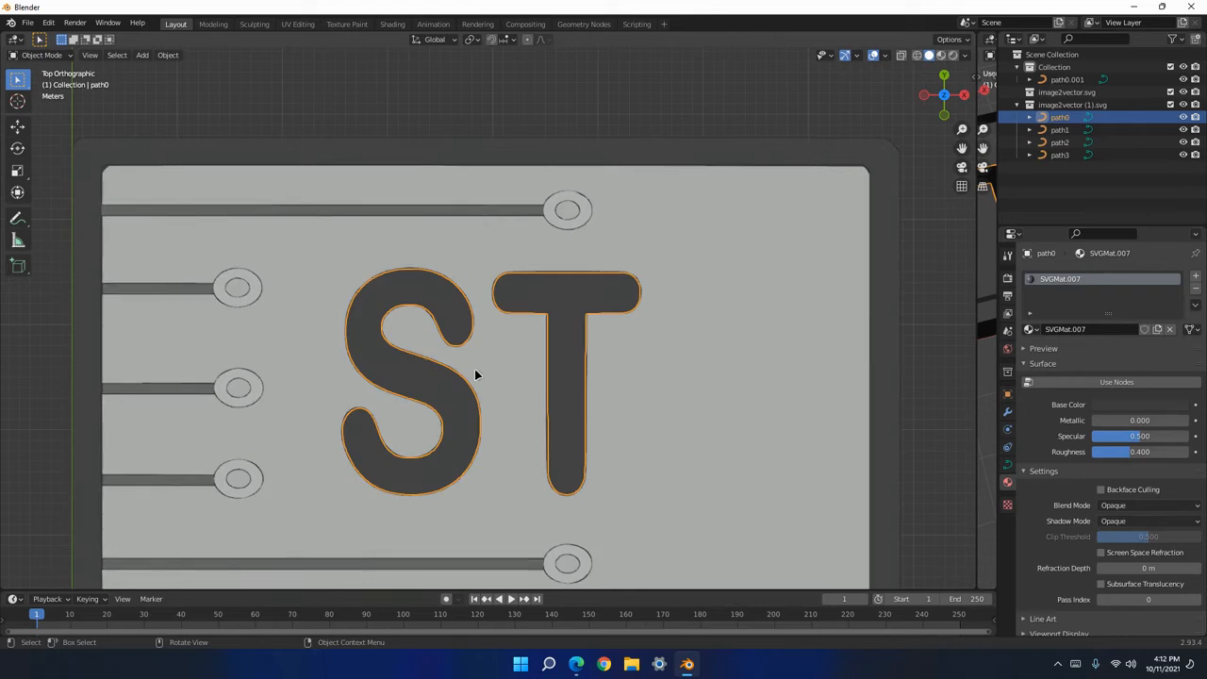
scroll(477, 377, "down", 2)
left_click(280, 299)
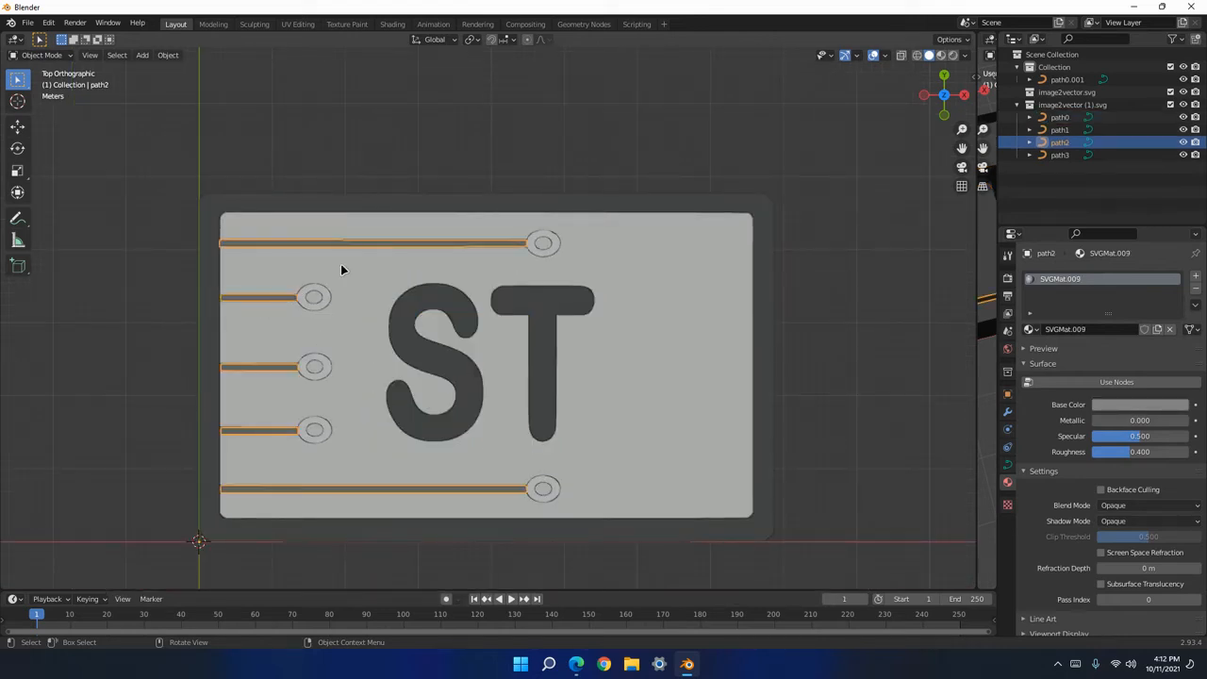
left_click(275, 354)
left_click(175, 309)
left_click(283, 294)
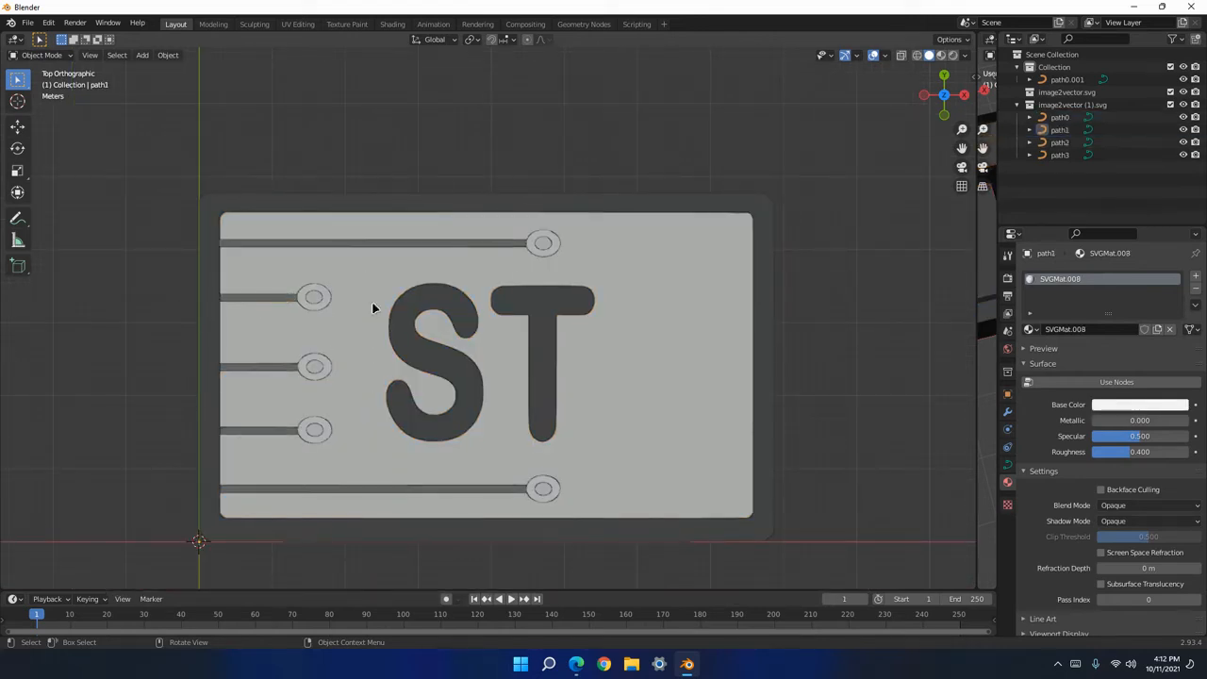
left_click(1106, 403)
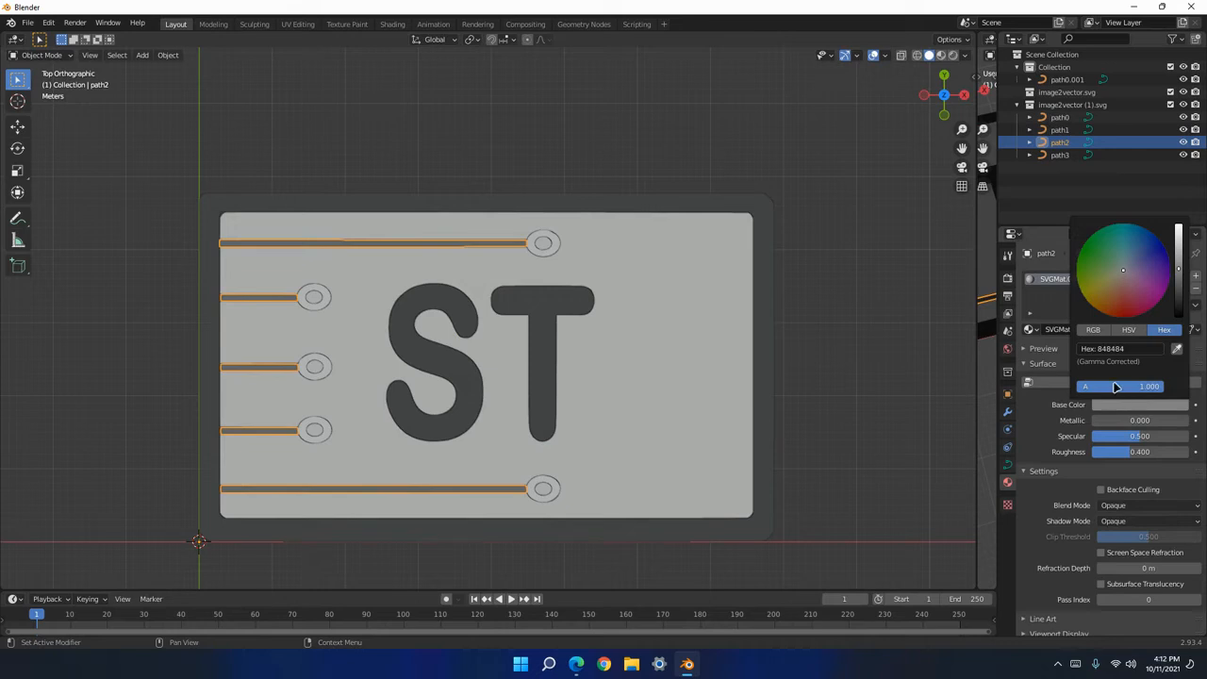
left_click_drag(1180, 255, 1179, 226)
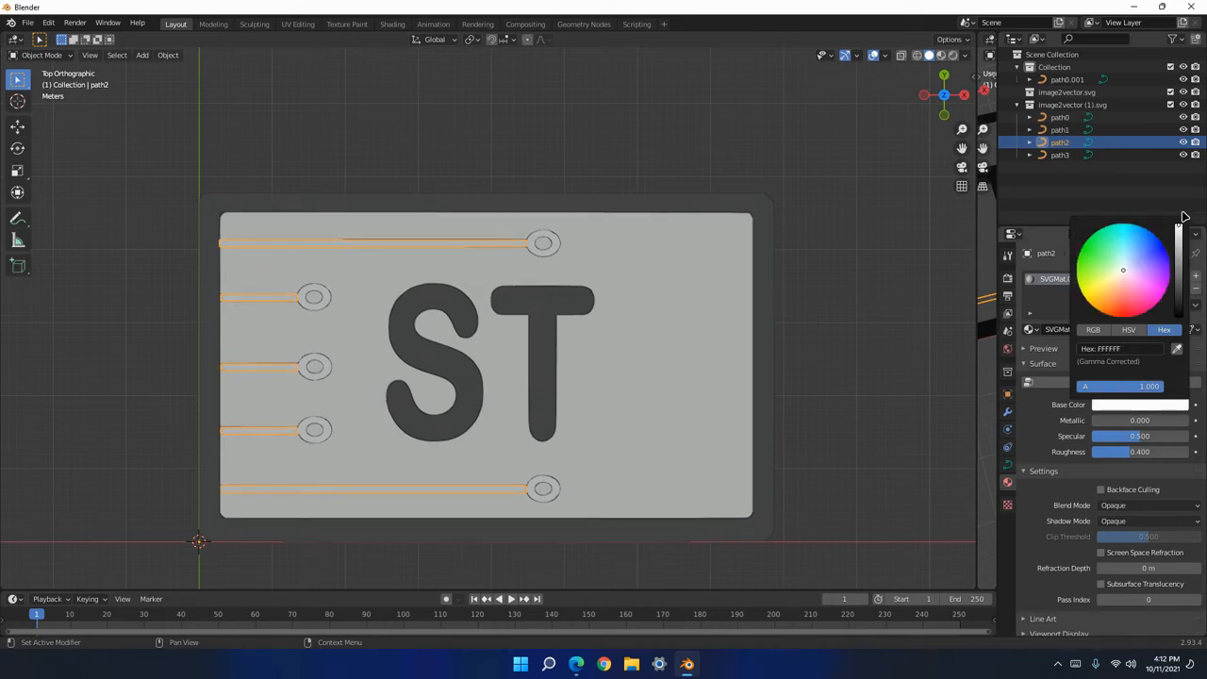
left_click(805, 345)
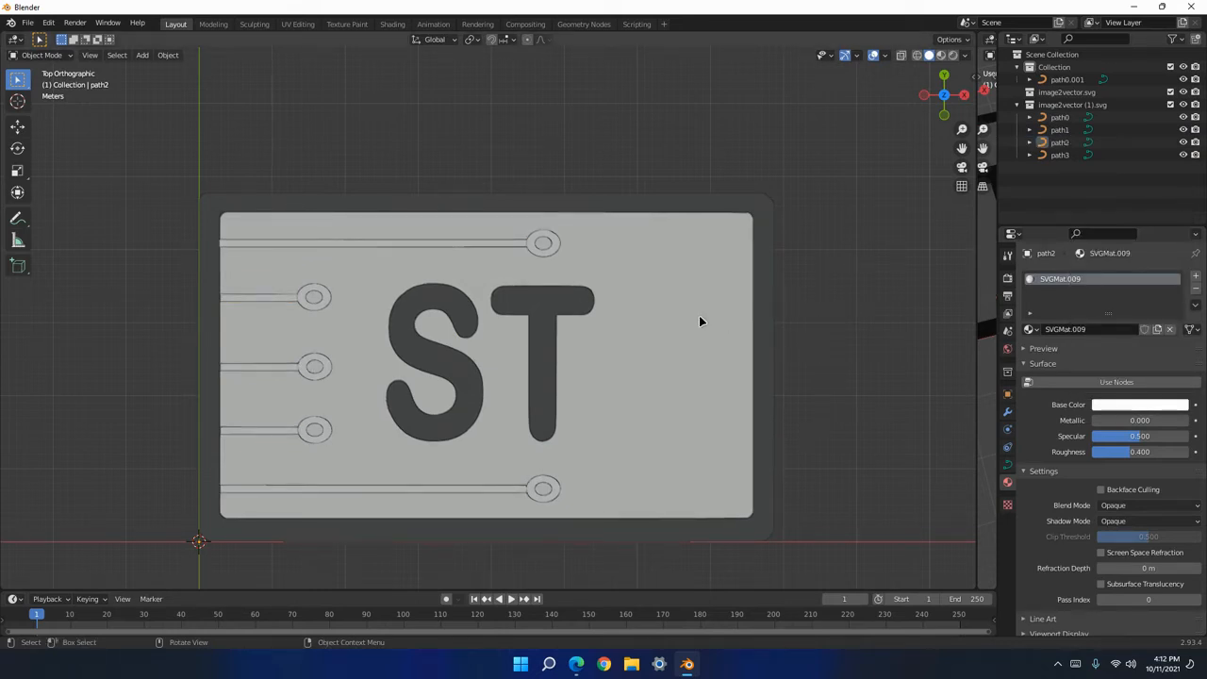
Brighten the base color of the path0 ST letters' material to a very light grey.
left_click(756, 289)
left_click(556, 377)
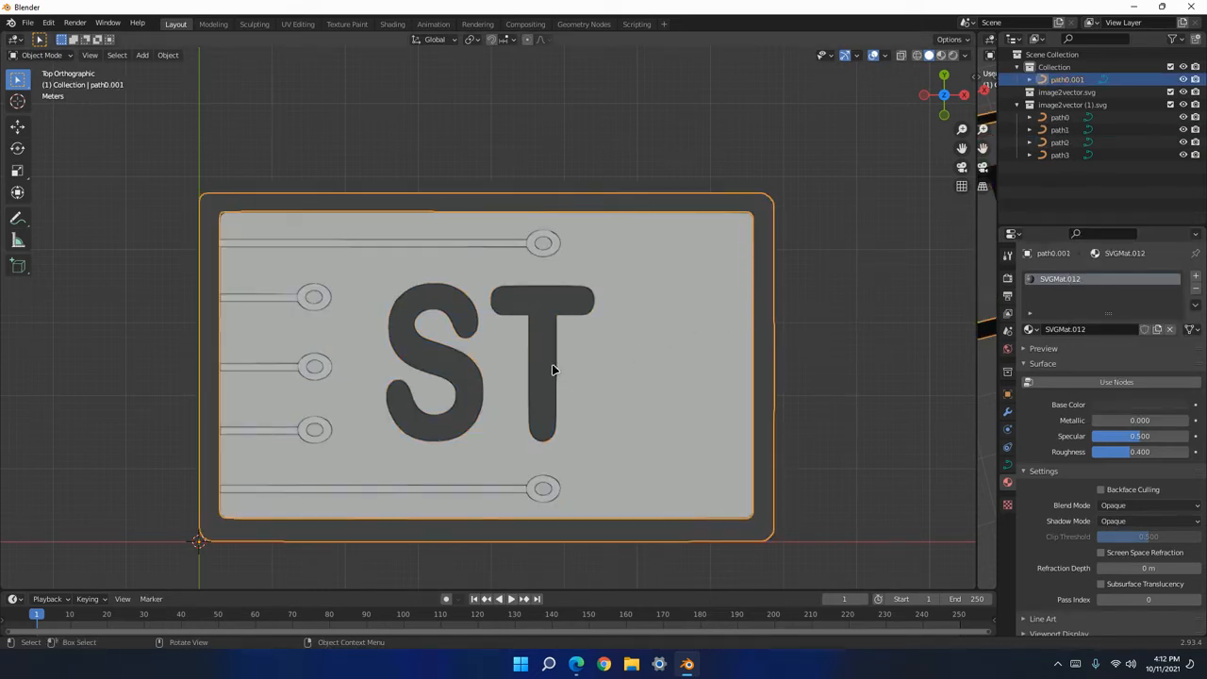
left_click(532, 319)
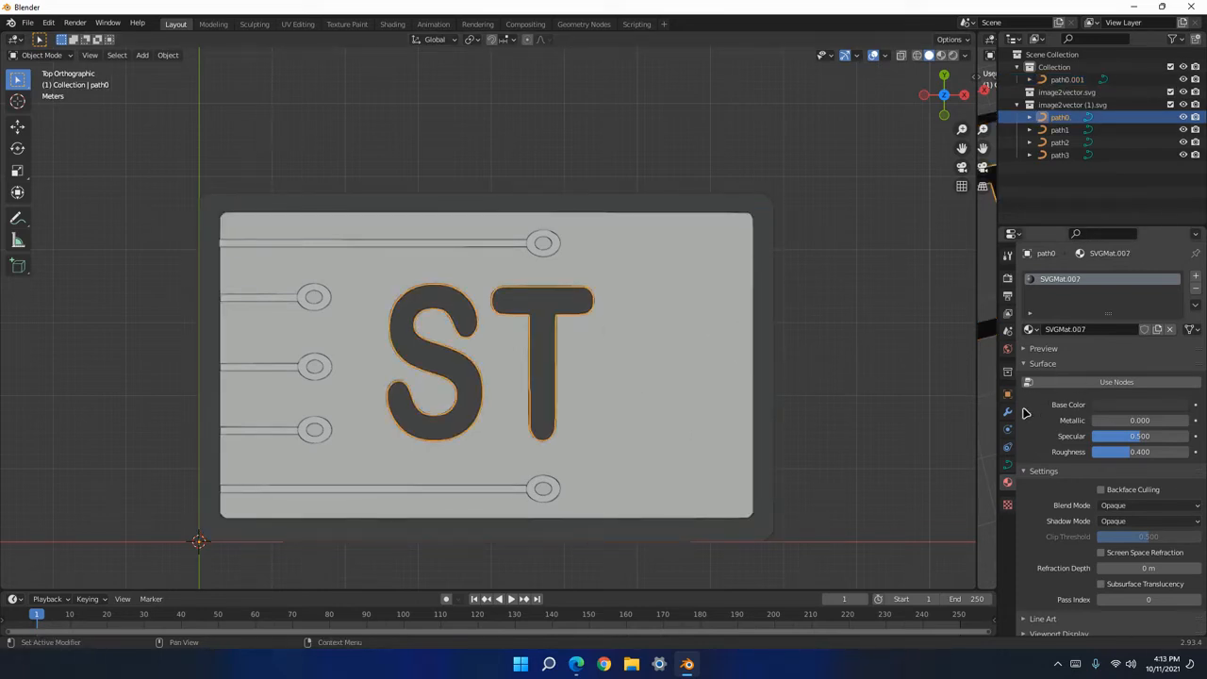
left_click(1138, 401)
left_click_drag(1178, 291, 1179, 242)
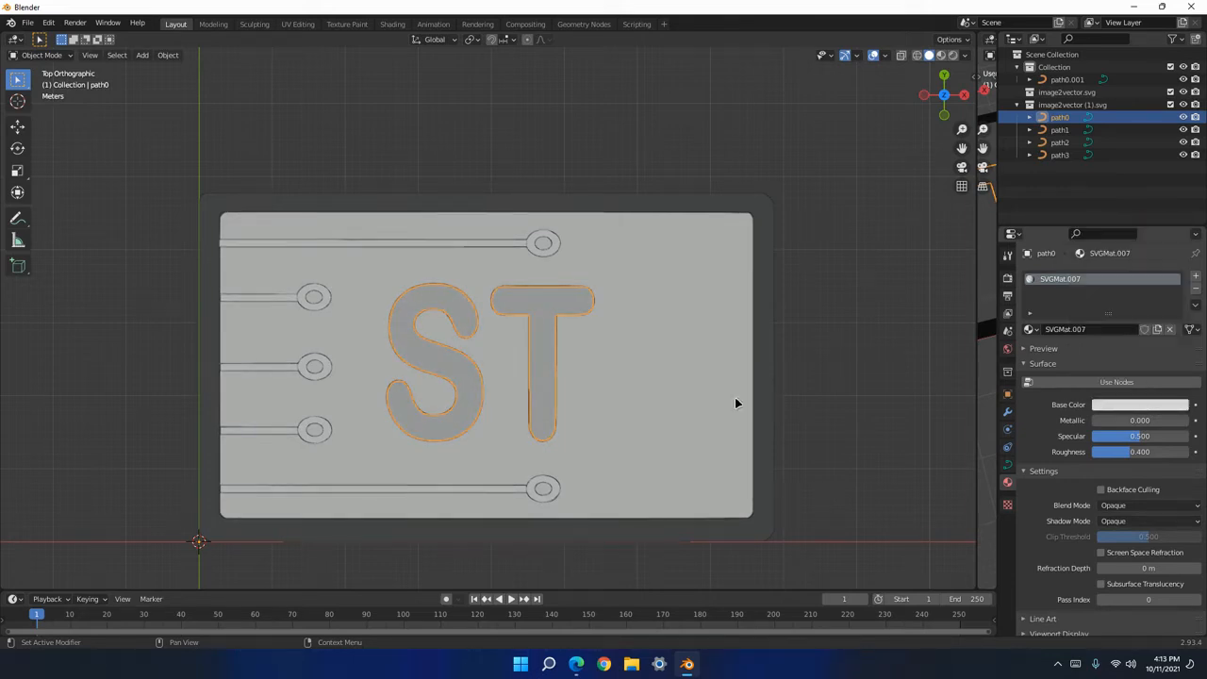
left_click(865, 421)
Select the path3 rings and path2 bars together and extrude both slightly above the light panel.
middle_click_drag(865, 421, 904, 383)
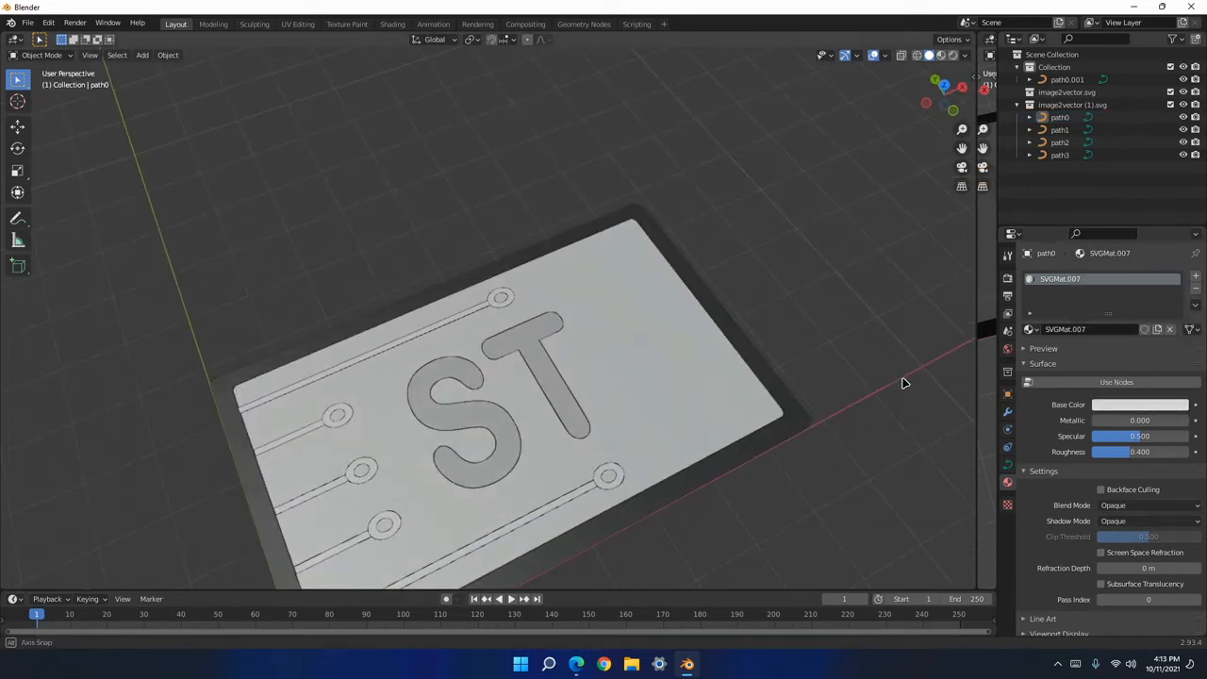
left_click(607, 485)
left_click(585, 491, "shift")
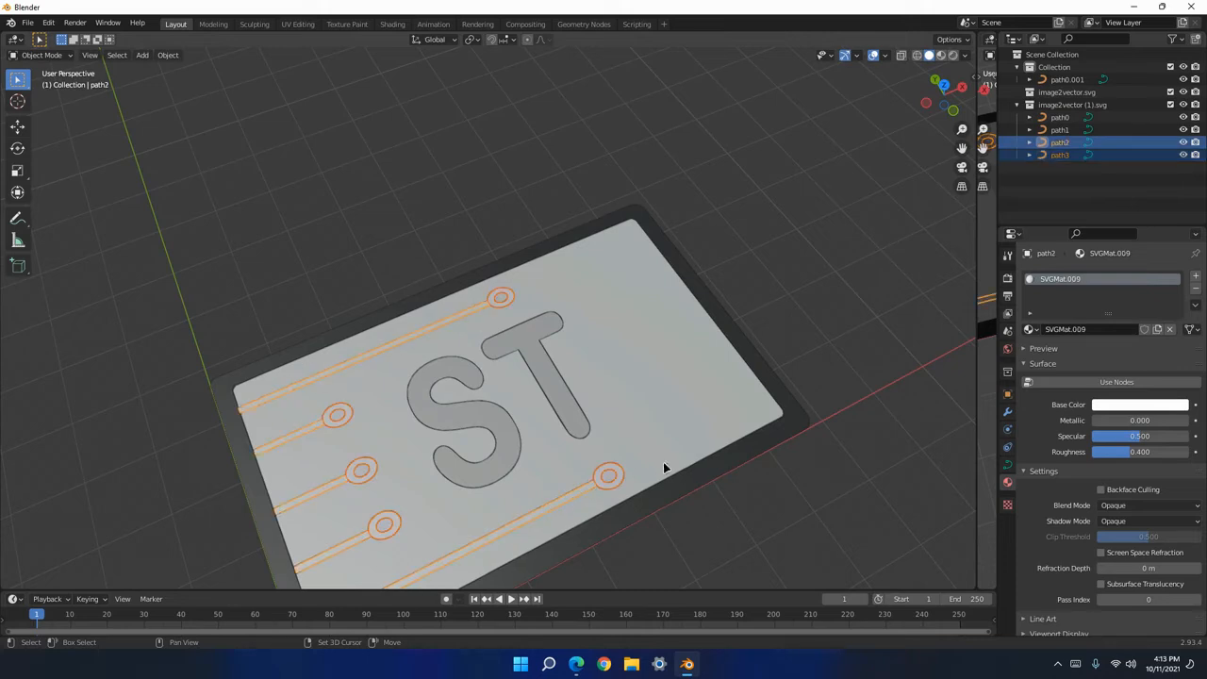
middle_click_drag(873, 414, 854, 412)
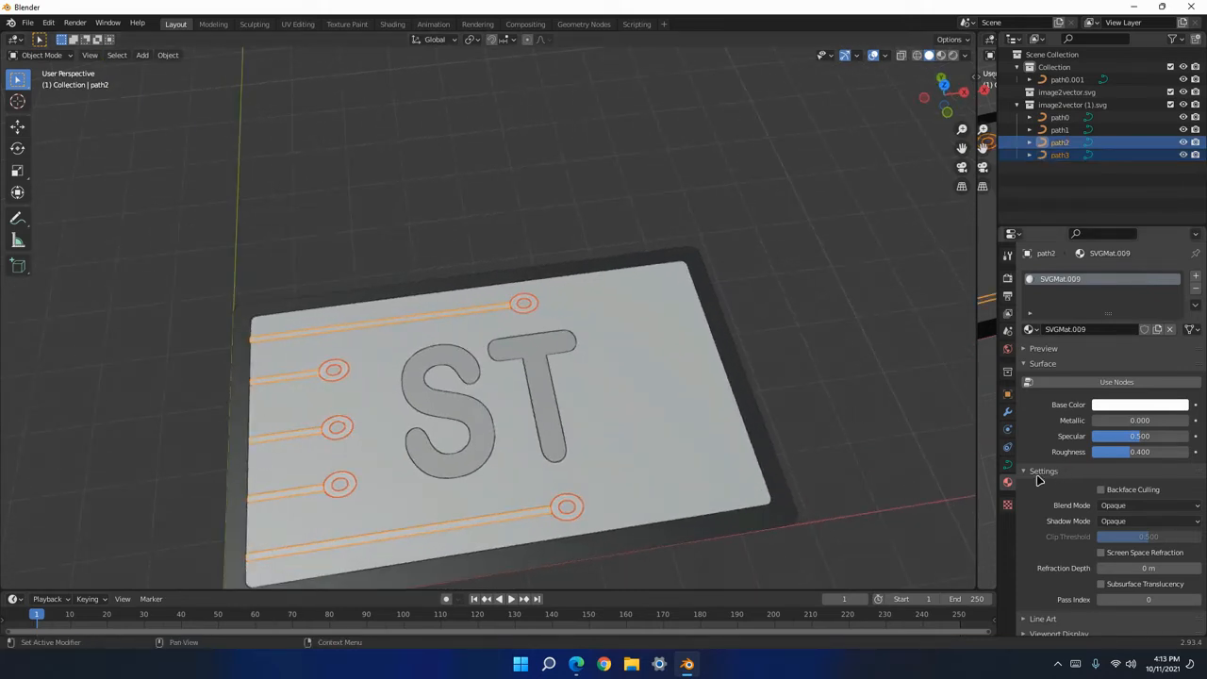
left_click(1009, 467)
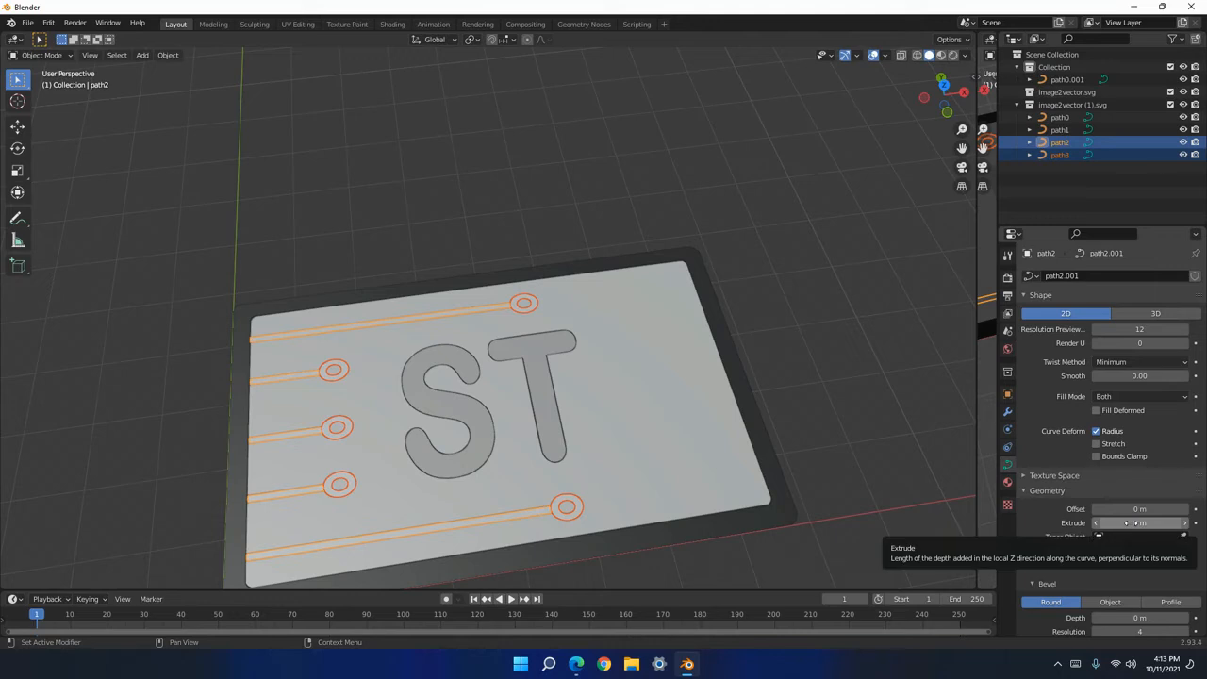
left_click_drag(1126, 522, 1140, 529)
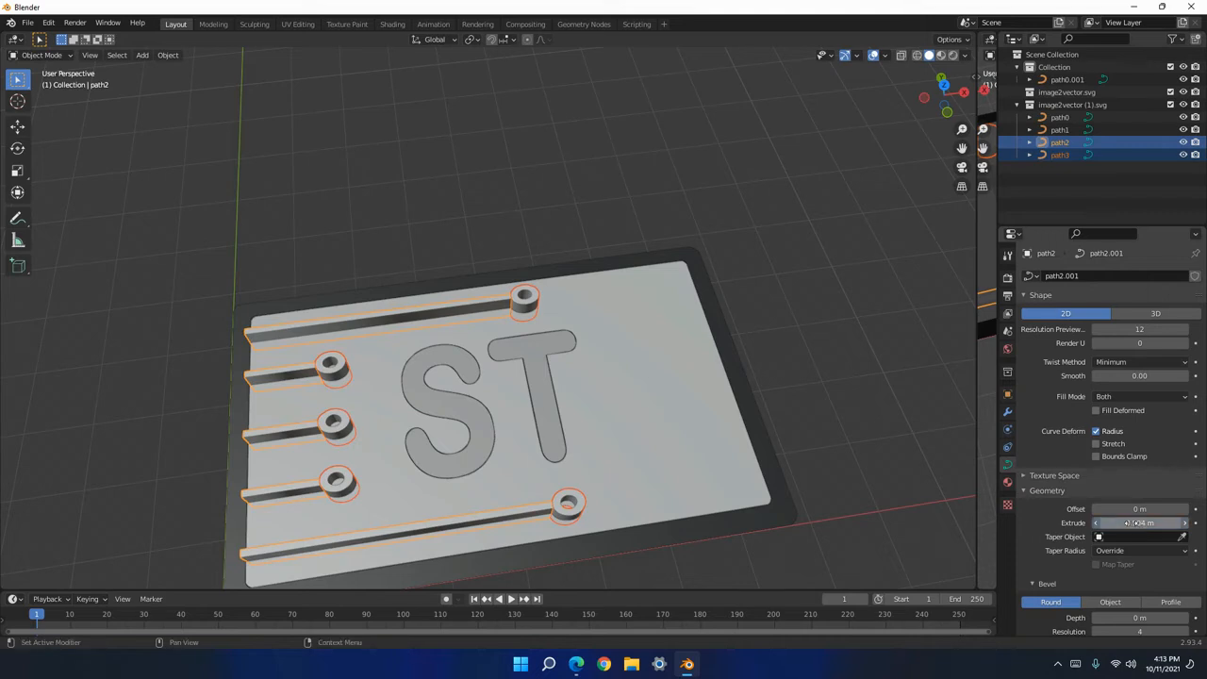
Extrude the dark path0.001 outer frame by 0.004 m so it forms a raised border around the board.
left_click(795, 520)
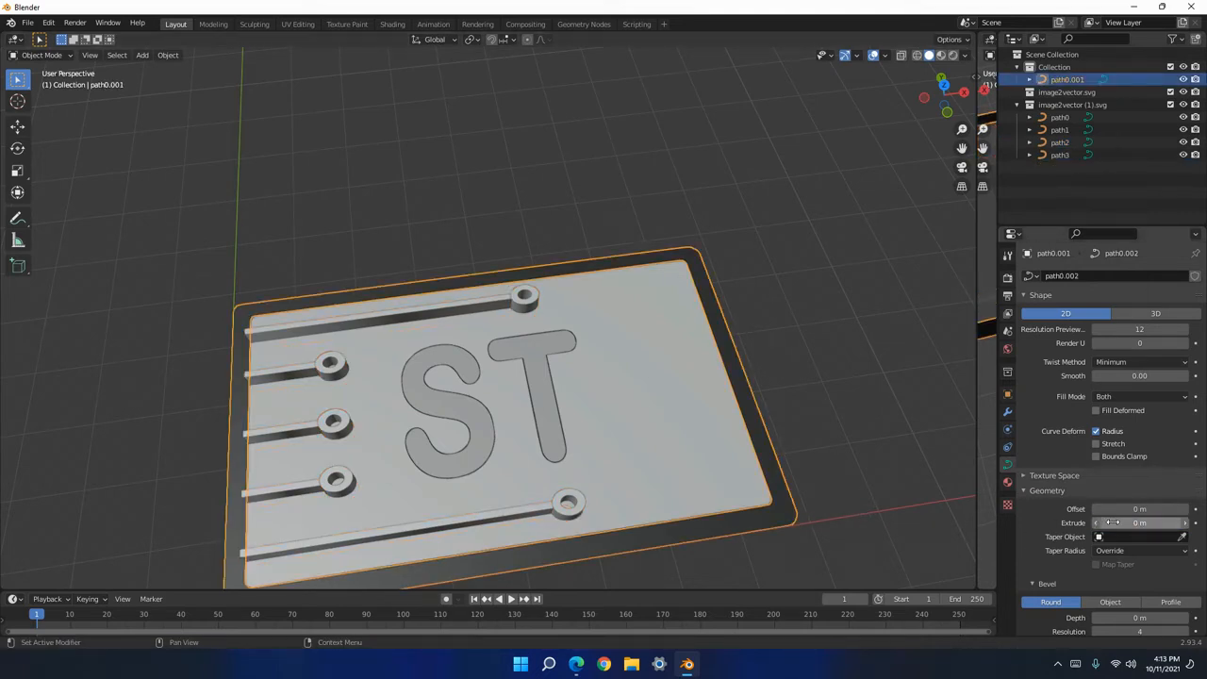
left_click_drag(1115, 522, 1095, 523)
middle_click_drag(849, 490, 713, 482)
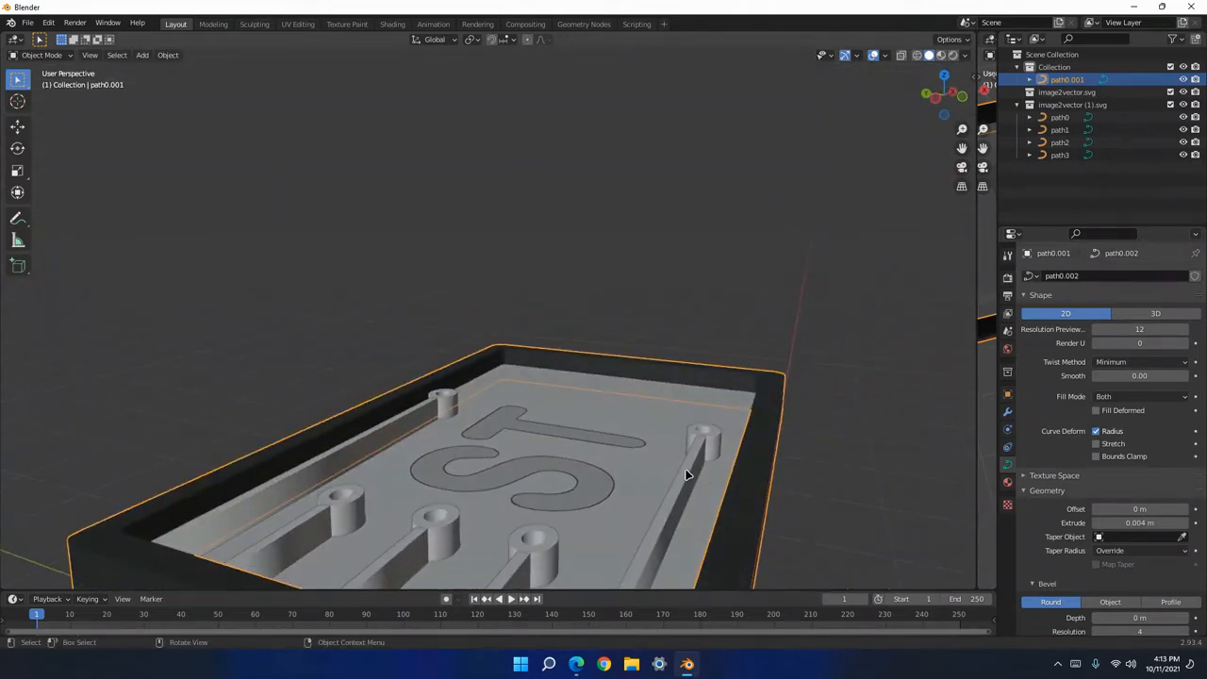
Set the extrusion of the path2 bars to 0.0035 m.
left_click(688, 476)
middle_click_drag(762, 413, 691, 484)
left_click(1137, 522)
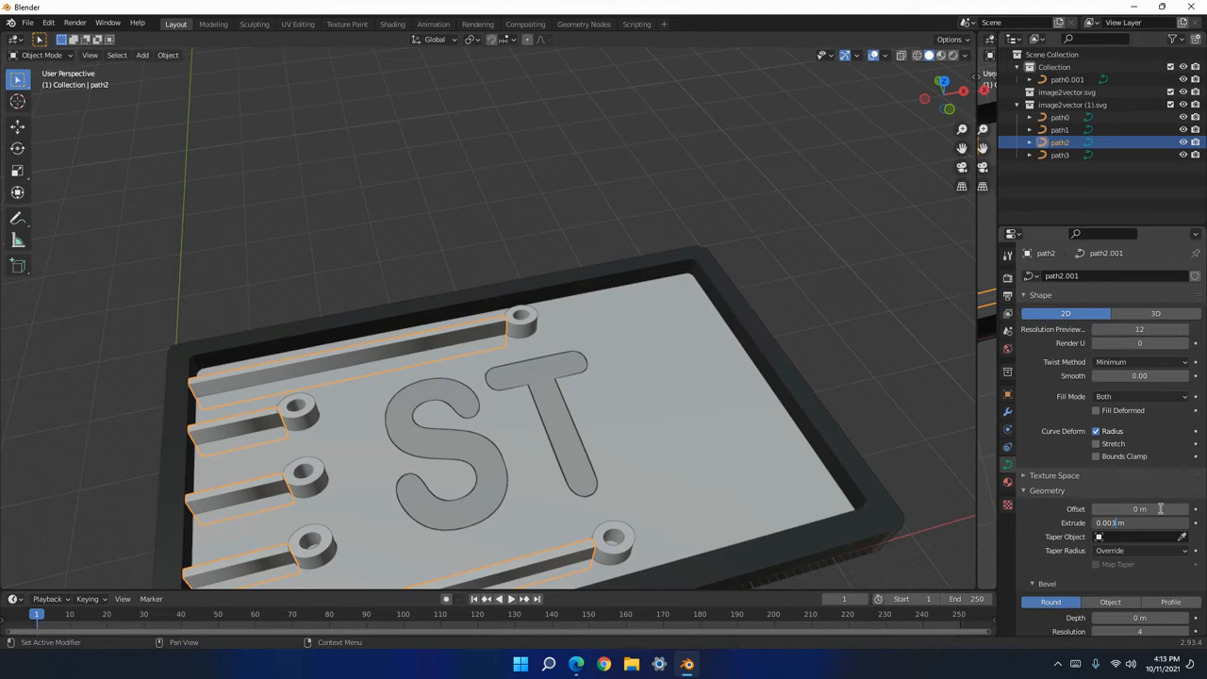
key("Return")
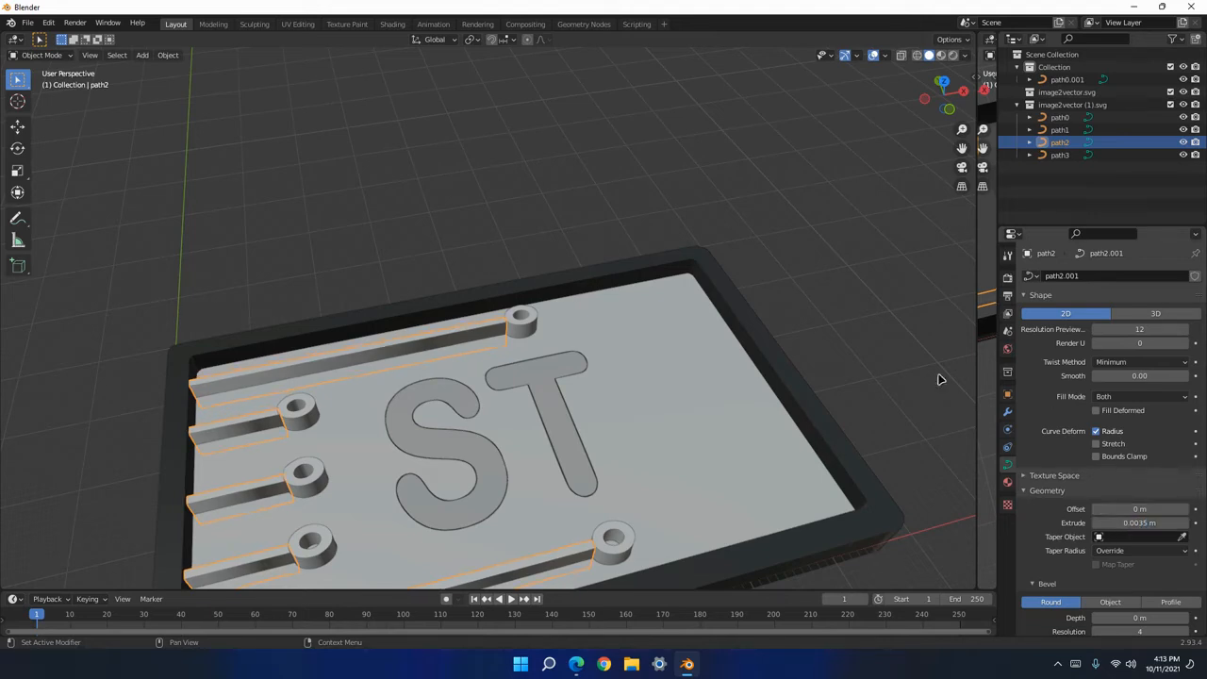
Extrude the path0 ST letters by 0.005 m.
middle_click_drag(635, 415, 661, 412)
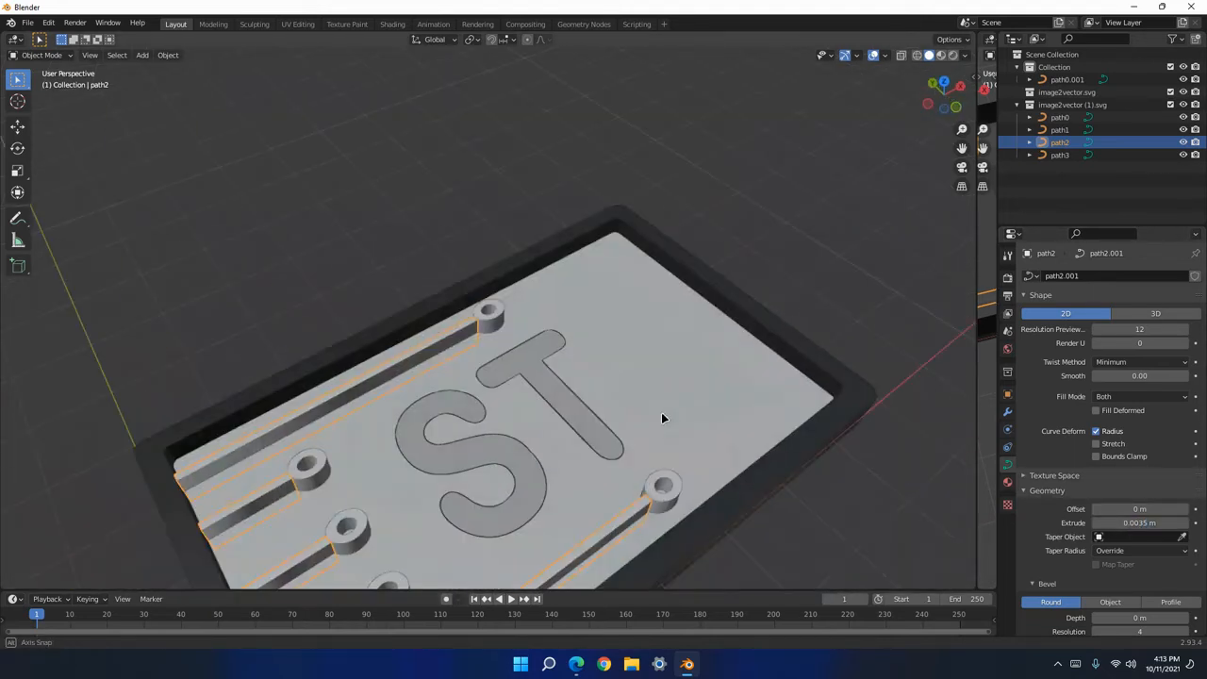
left_click(655, 436)
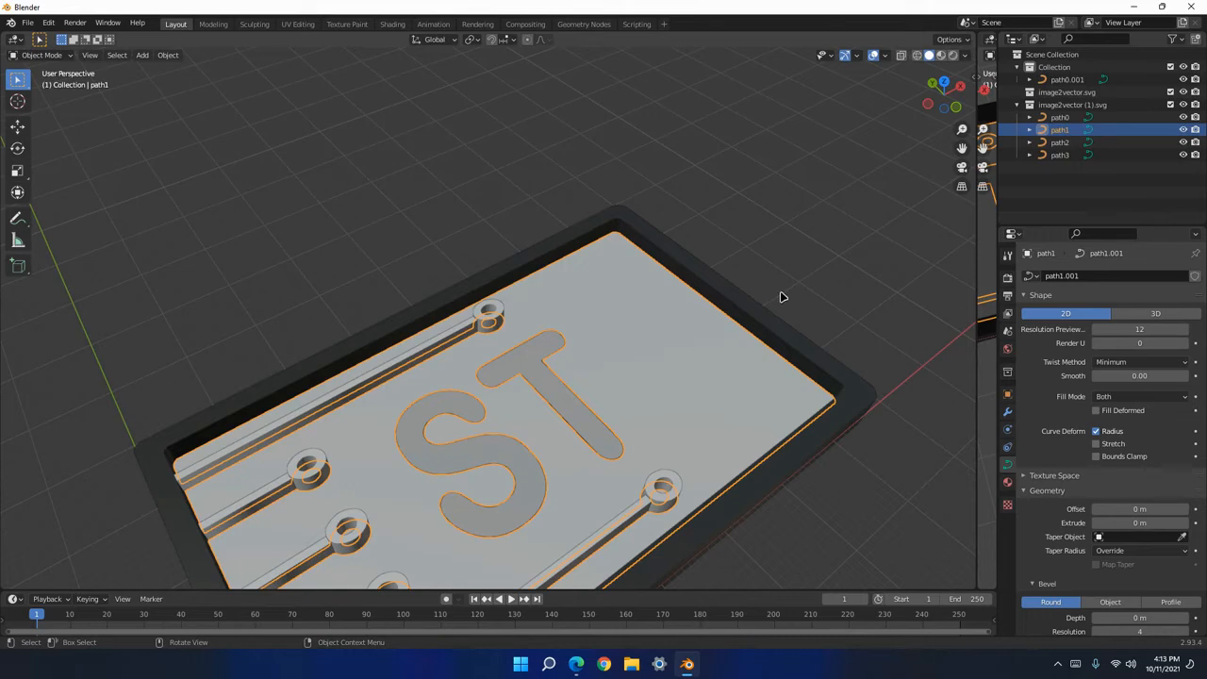
left_click(555, 390)
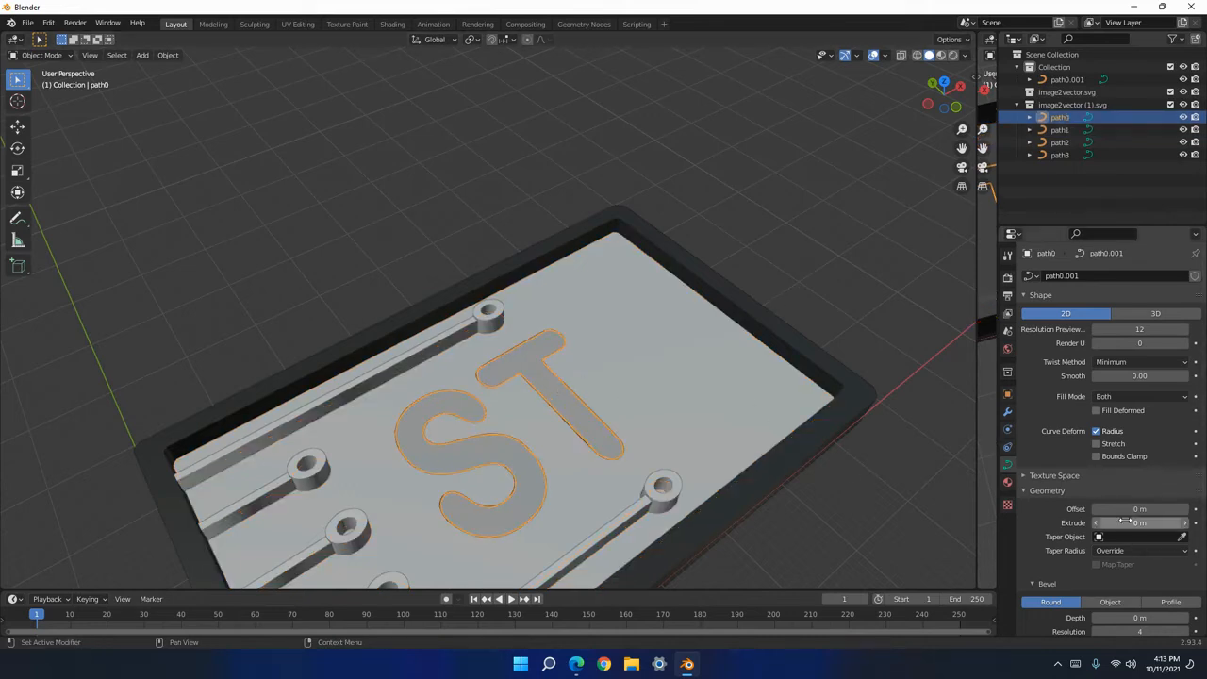
left_click_drag(1124, 523, 1139, 528)
left_click(918, 505)
middle_click_drag(909, 494, 871, 480)
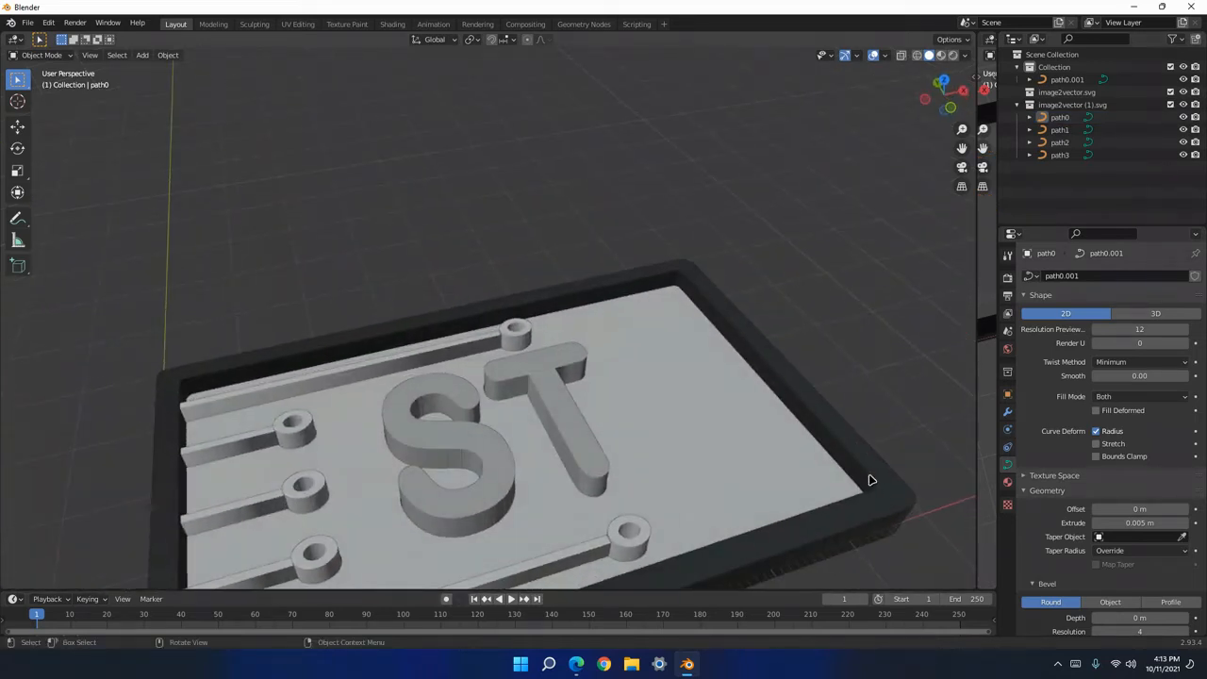
Try extruding the path1 light panel by 0.003 m.
left_click(764, 462)
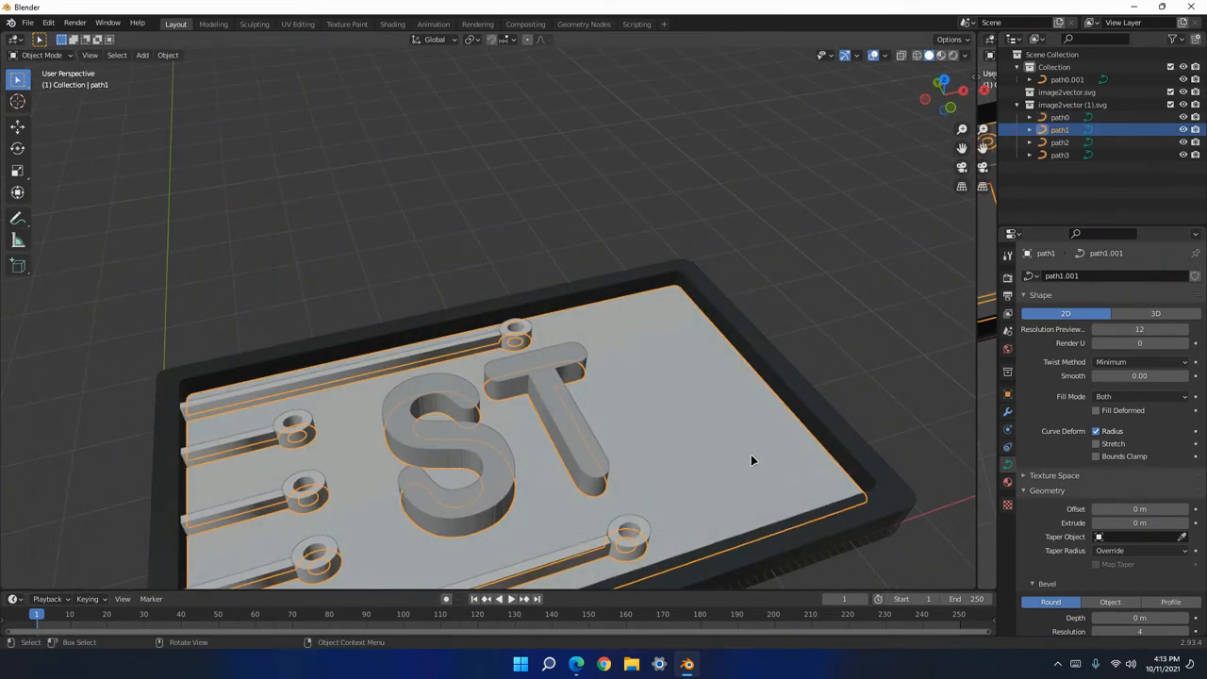
middle_click_drag(752, 456, 732, 471)
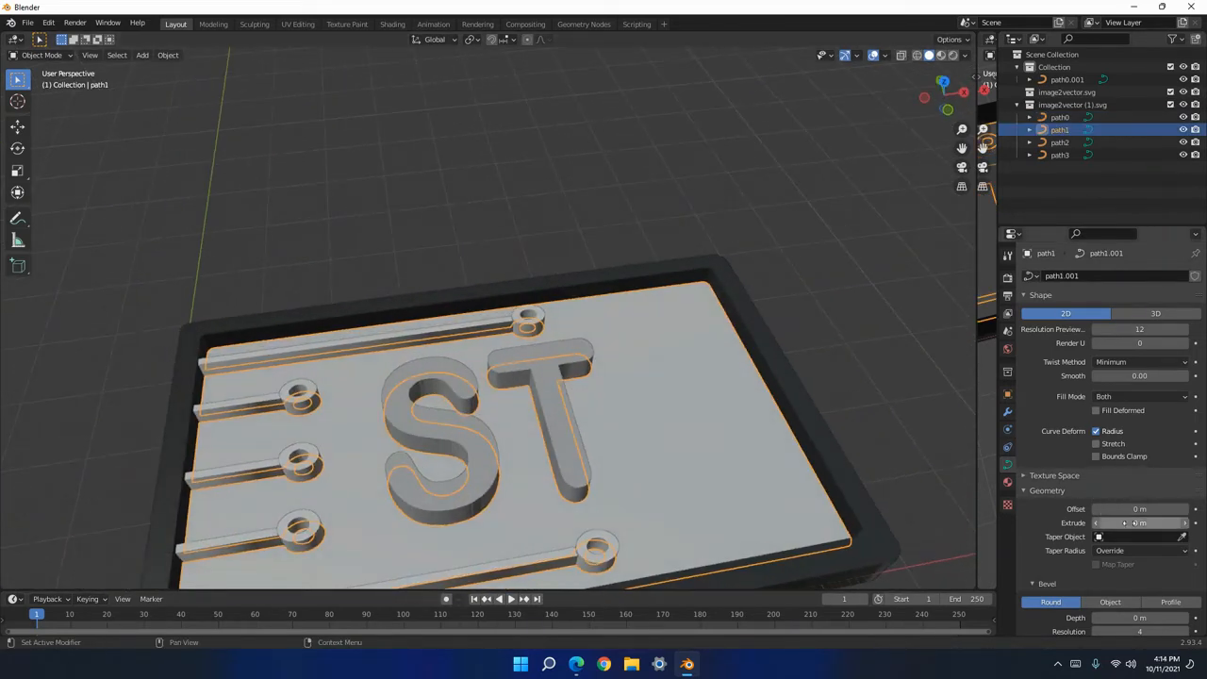
mouse_move(1129, 523)
left_mouse_down()
mouse_move(1140, 529)
mouse_move(1128, 521)
left_mouse_up()
mouse_move(776, 496)
middle_mouse_down()
mouse_move(775, 543)
mouse_move(760, 534)
mouse_move(779, 518)
middle_mouse_up()
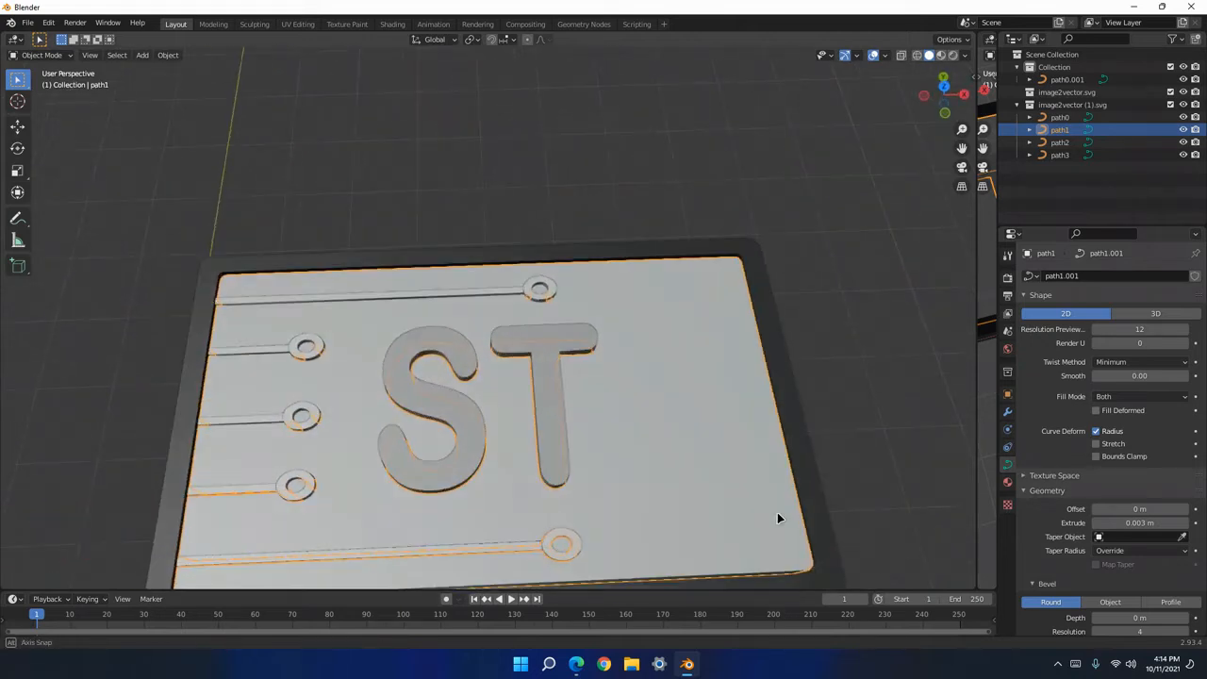
Delete the path1 light panel from the board.
scroll(768, 508, "down", 2)
scroll(766, 508, "down", 4)
key("Delete")
scroll(598, 399, "up", 4)
scroll(625, 377, "down", 4)
Add a cube mesh, enlarge it and move it over the board's end beside the ST letters.
key("shift+a")
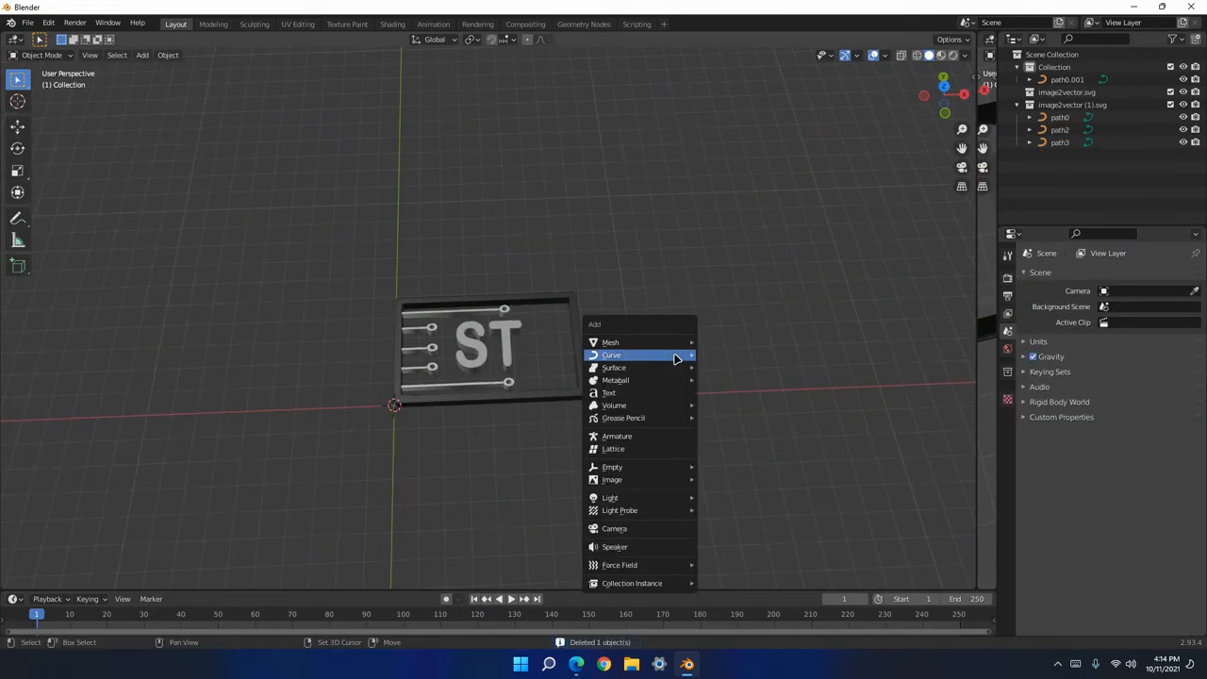
mouse_move(675, 358)
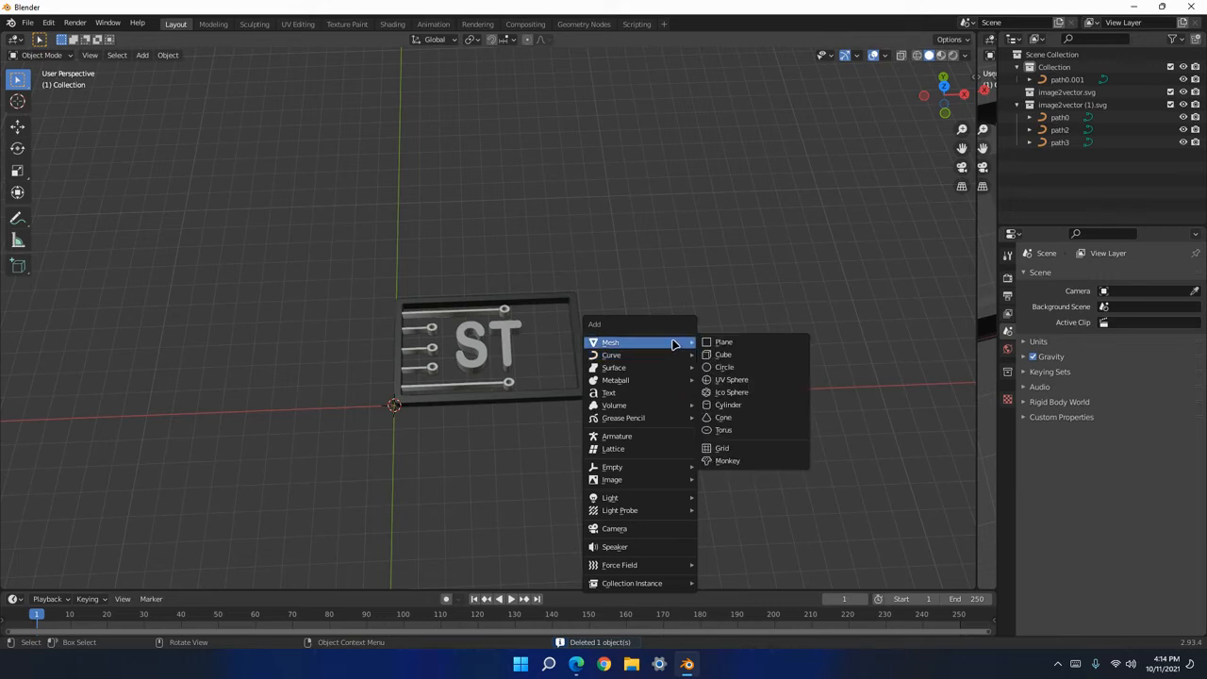
left_click(722, 355)
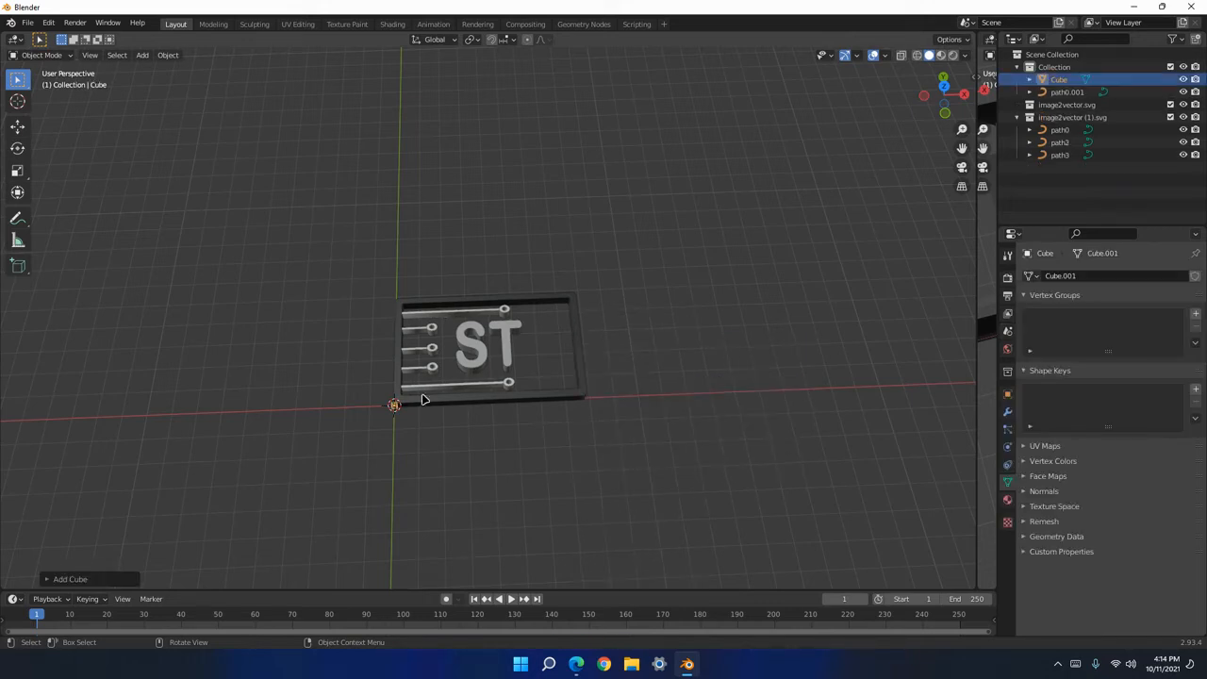
key("s")
left_click(668, 261)
key("g")
left_click(617, 329)
middle_click_drag(625, 326, 591, 355)
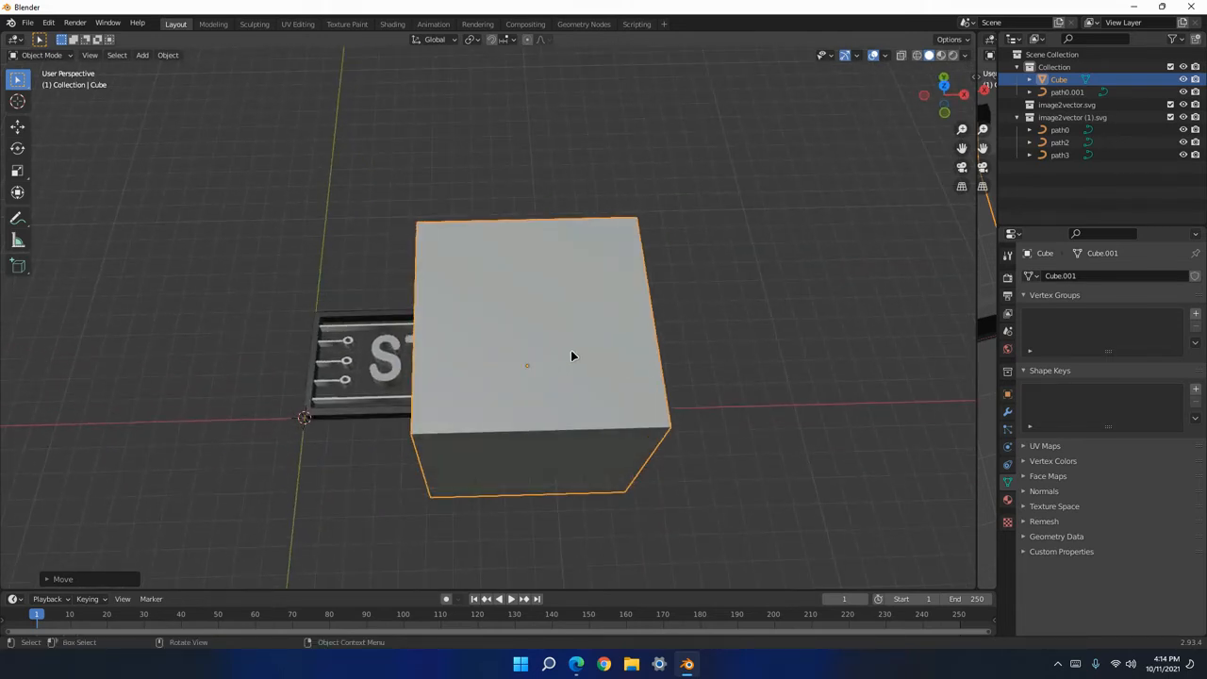
Adjust the cube's scale along X and shrink it along Y towards the depth of the board.
key("s")
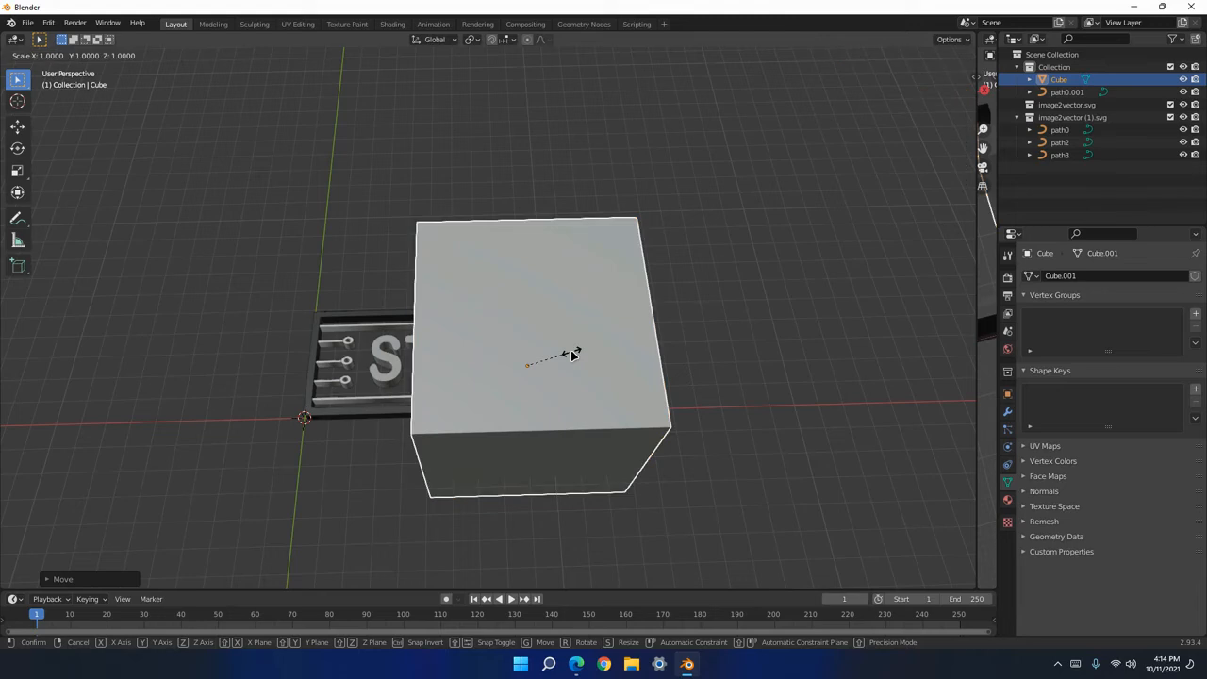
key("x")
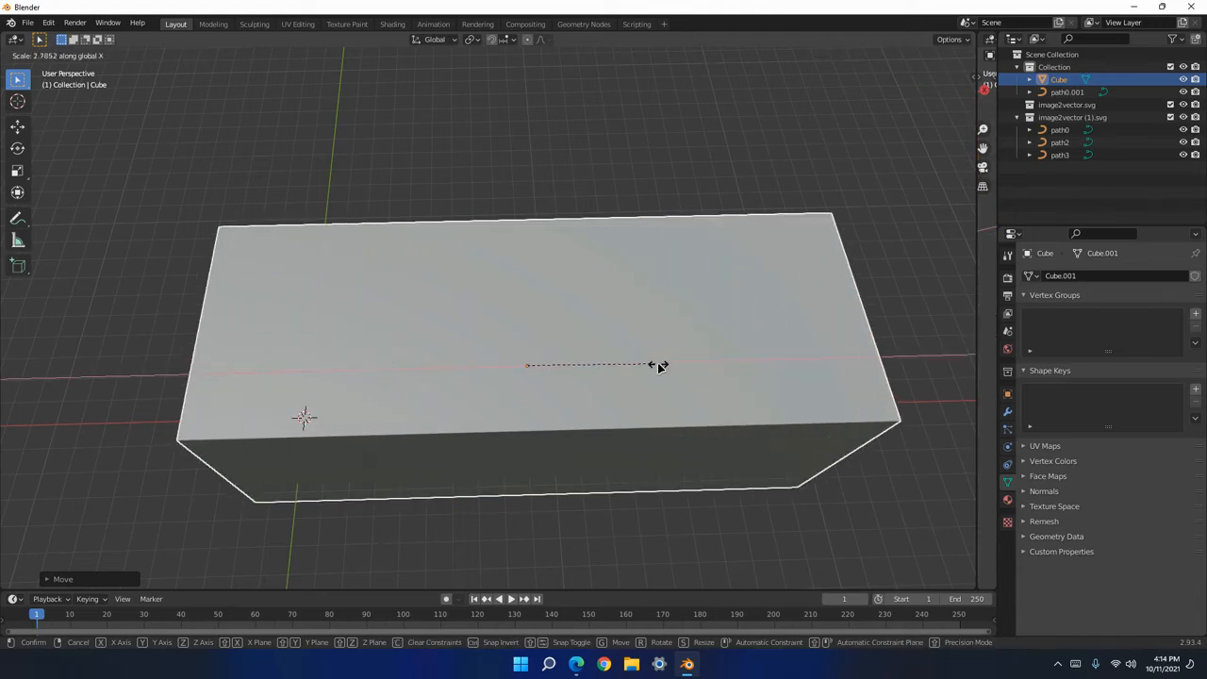
left_click(567, 394)
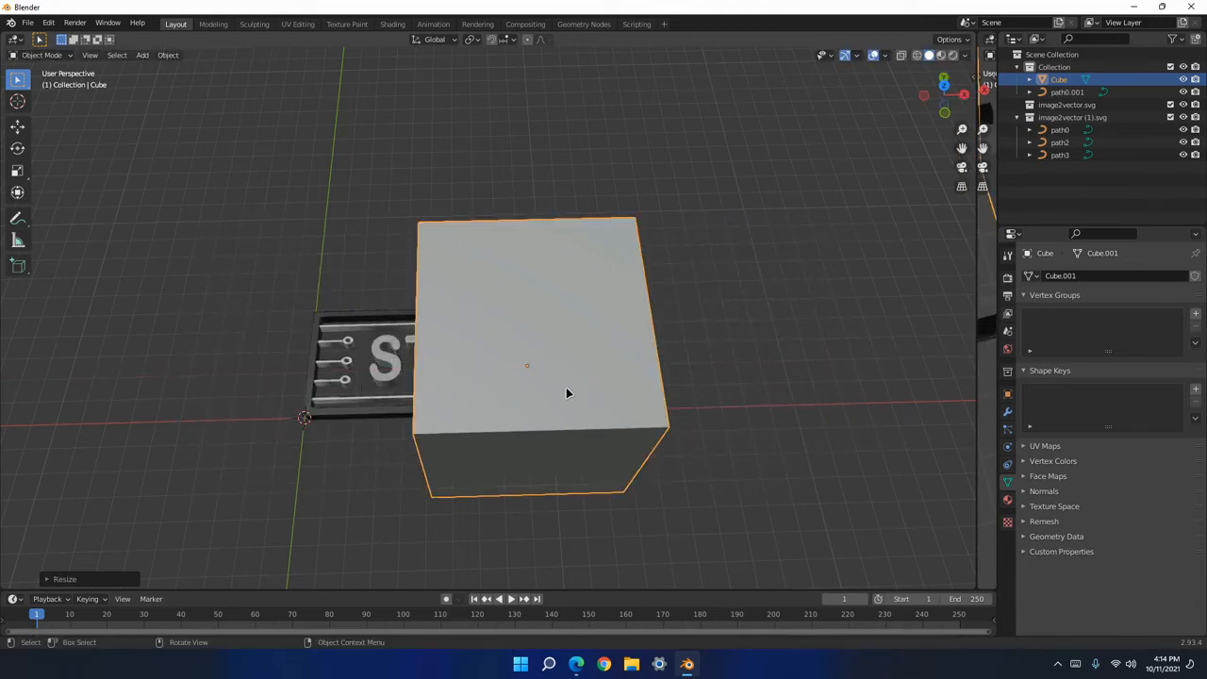
key("s")
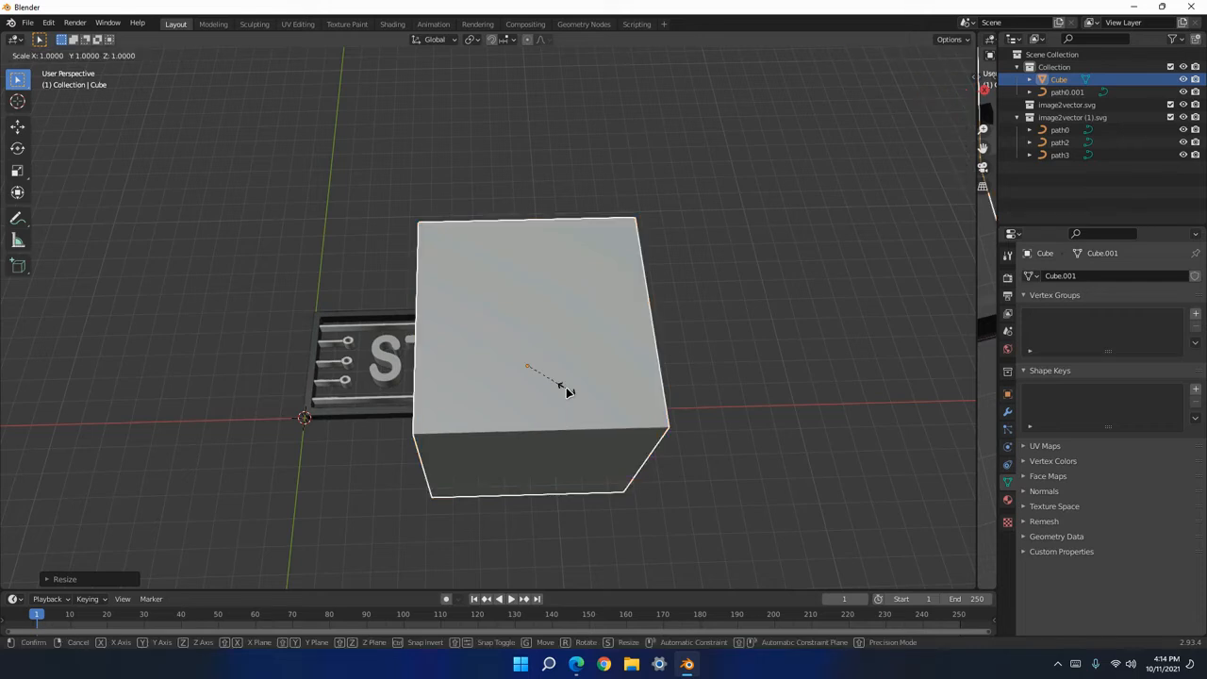
key("y")
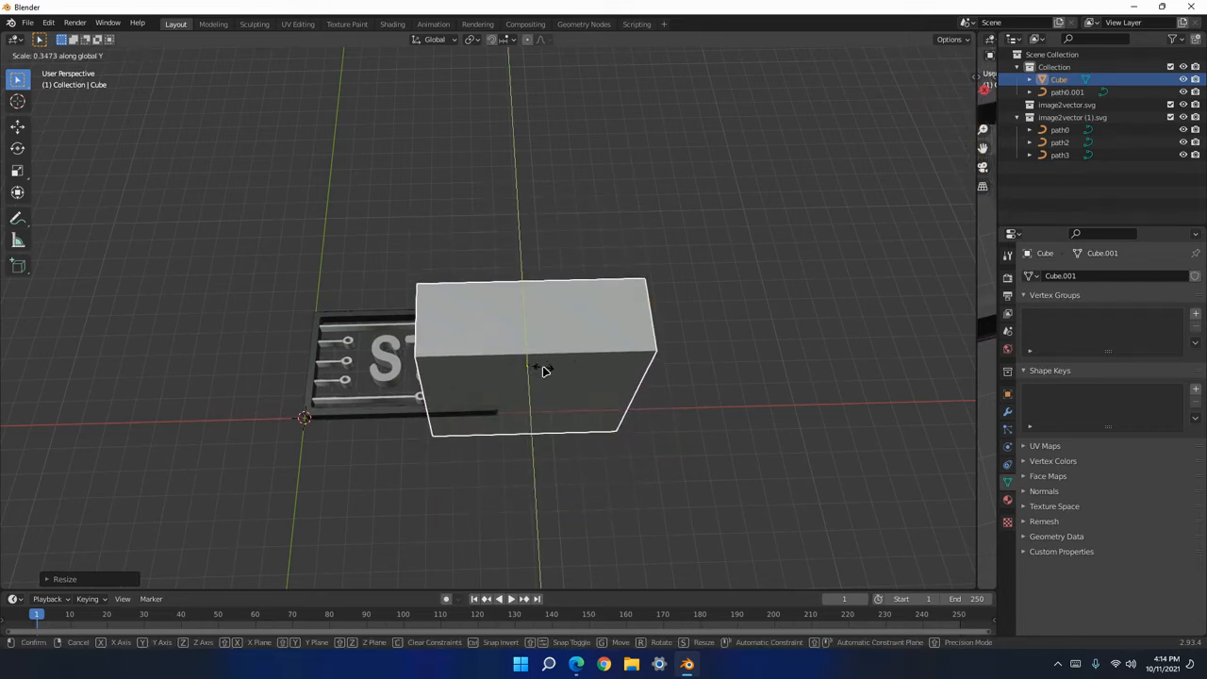
left_click(547, 368)
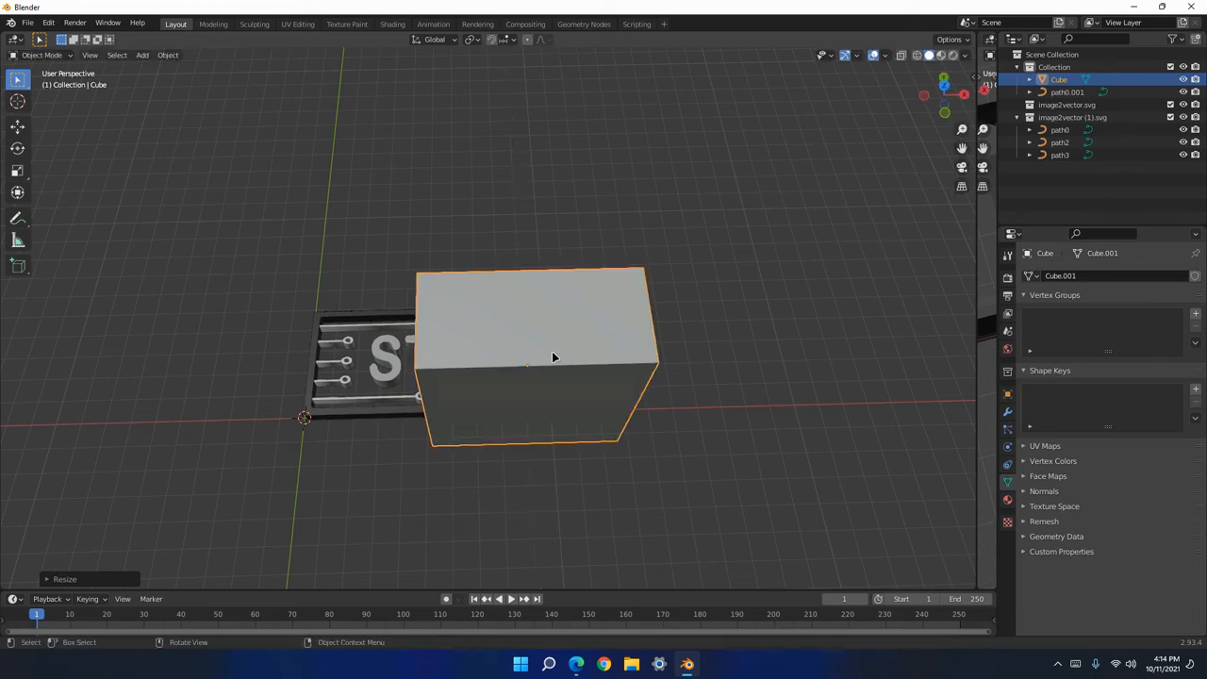
Flatten the cube along Z into a thin slab.
key("s")
key("z")
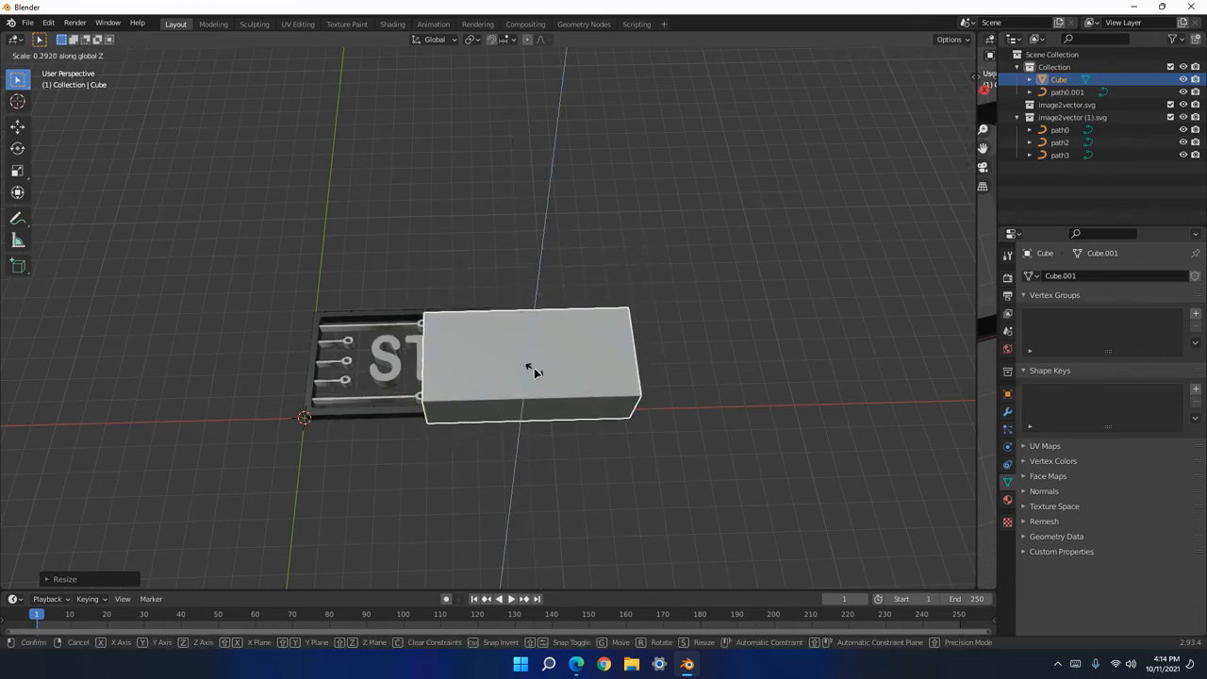
left_click(527, 367)
middle_click_drag(558, 384, 658, 435)
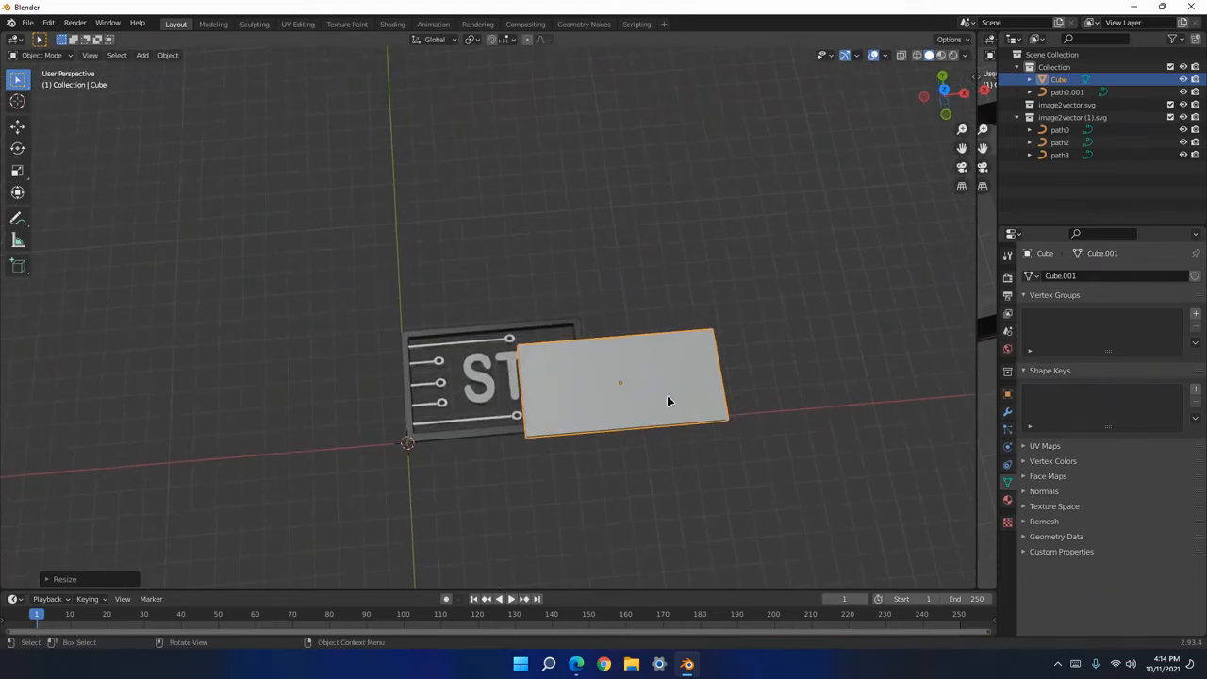
Move the slab over the board so its short edge lines up with the frame's edge nearest the origin.
key("g")
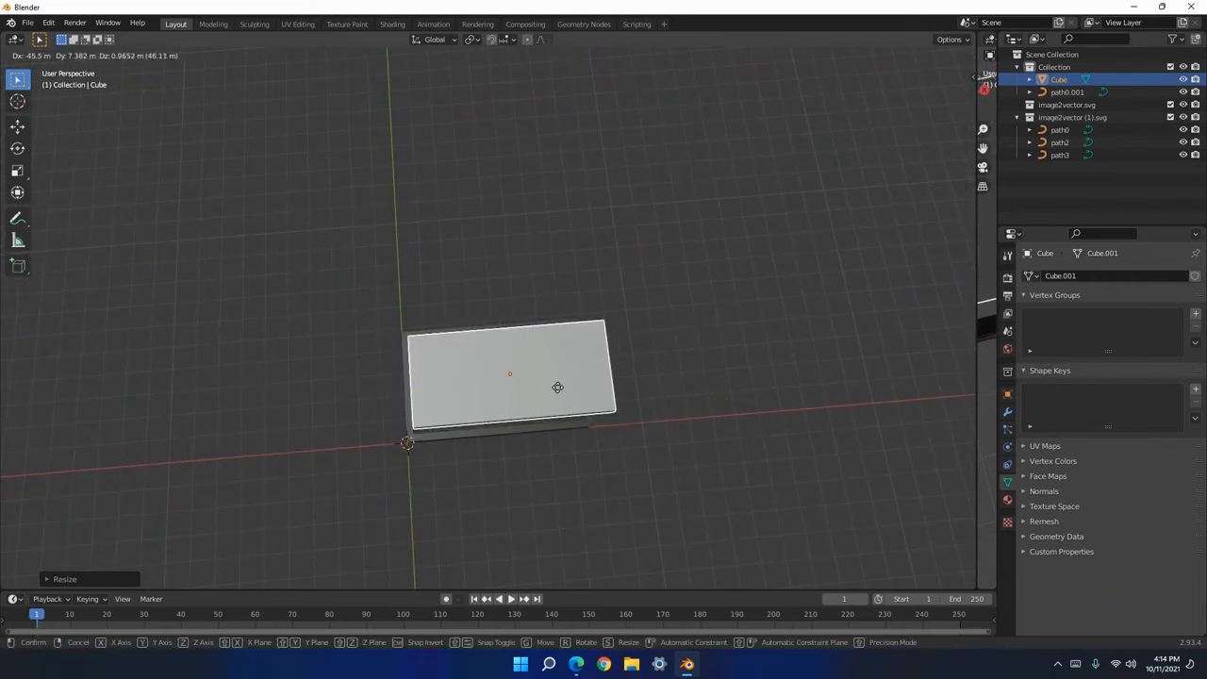
left_click(554, 390)
key("g")
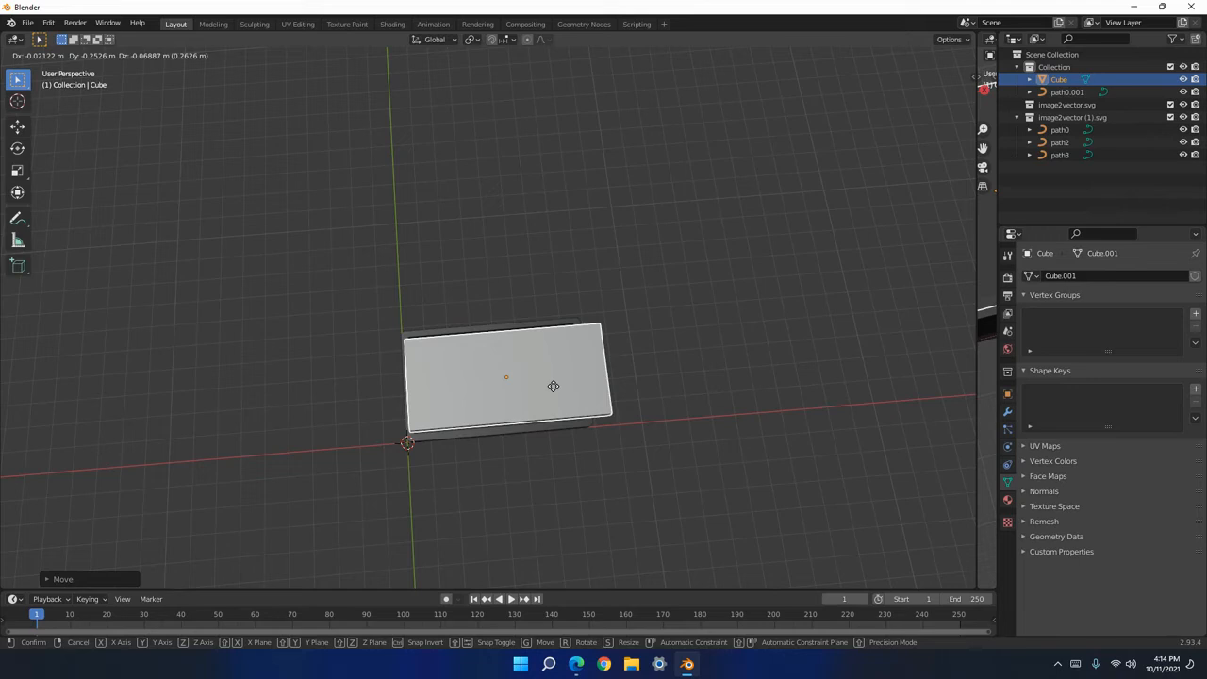
Shrink the slab along X to roughly the board's length and shift it back over the frame.
key("s")
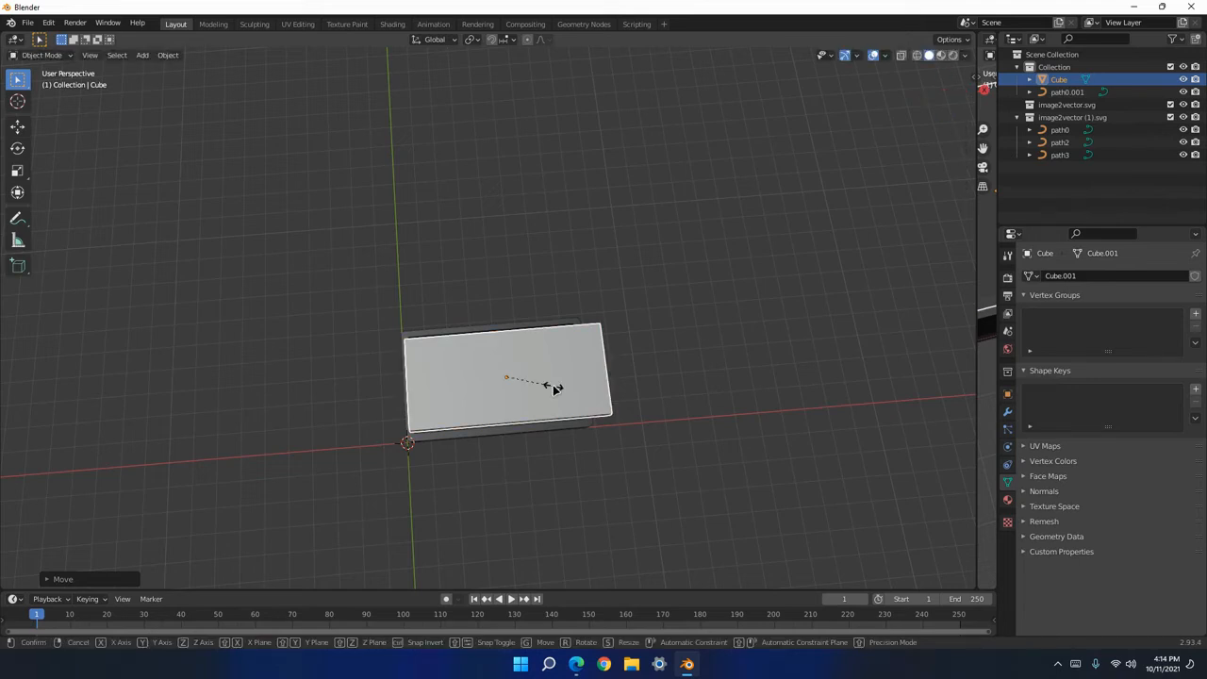
key("x")
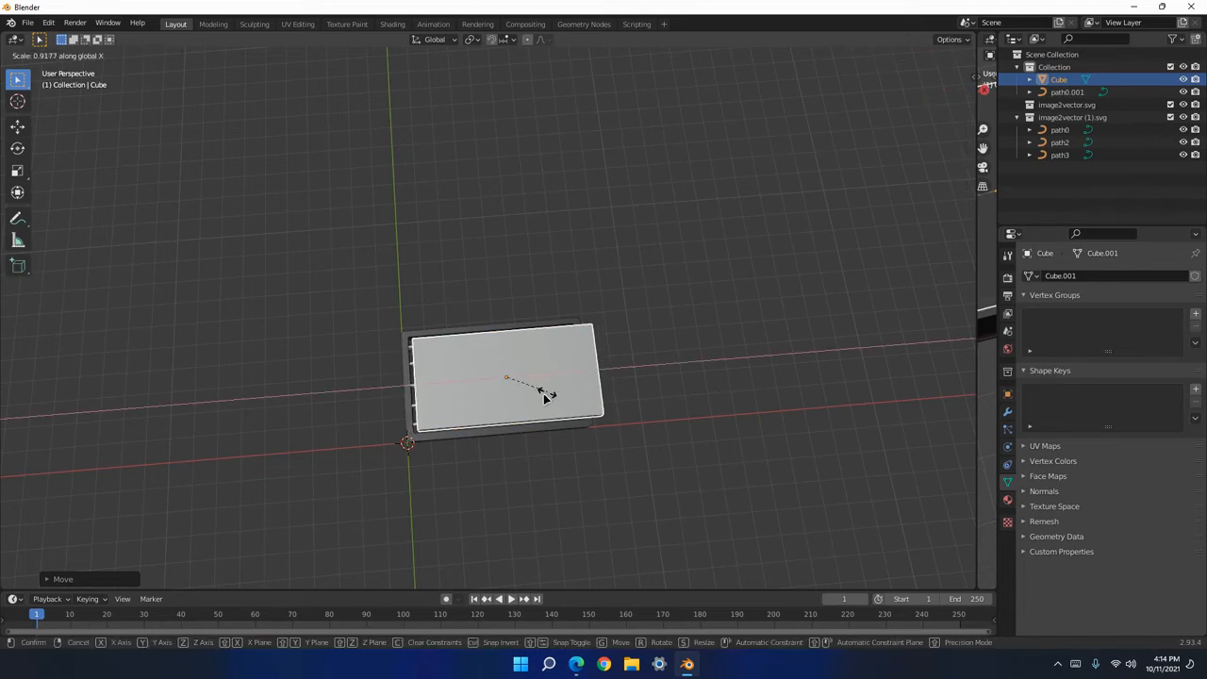
left_click(542, 394)
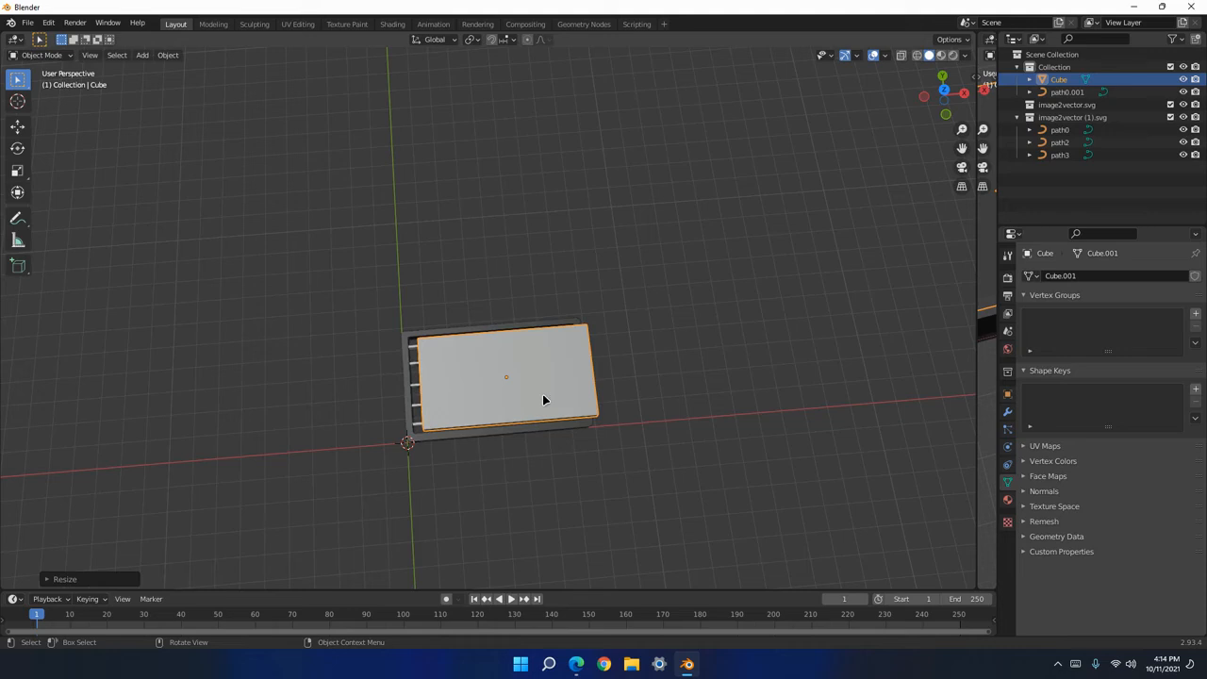
key("g")
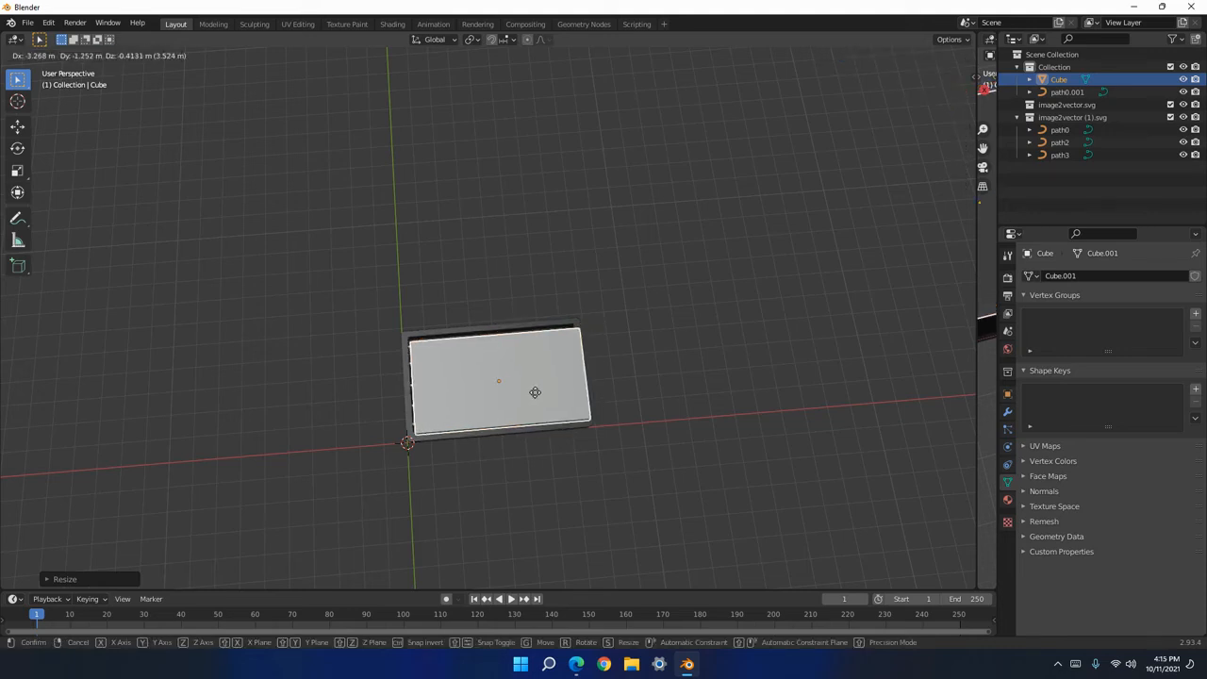
left_click(534, 396)
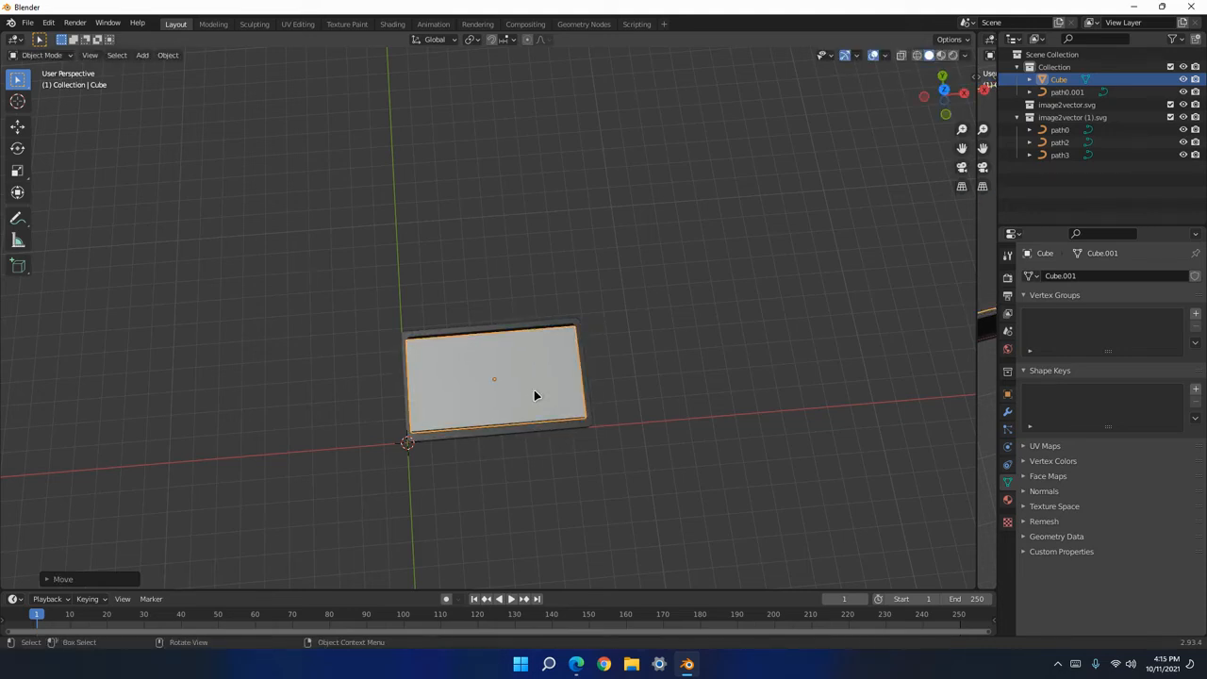
Stretch the slab slightly along Y to cover more of the frame's depth.
key("g")
key("s")
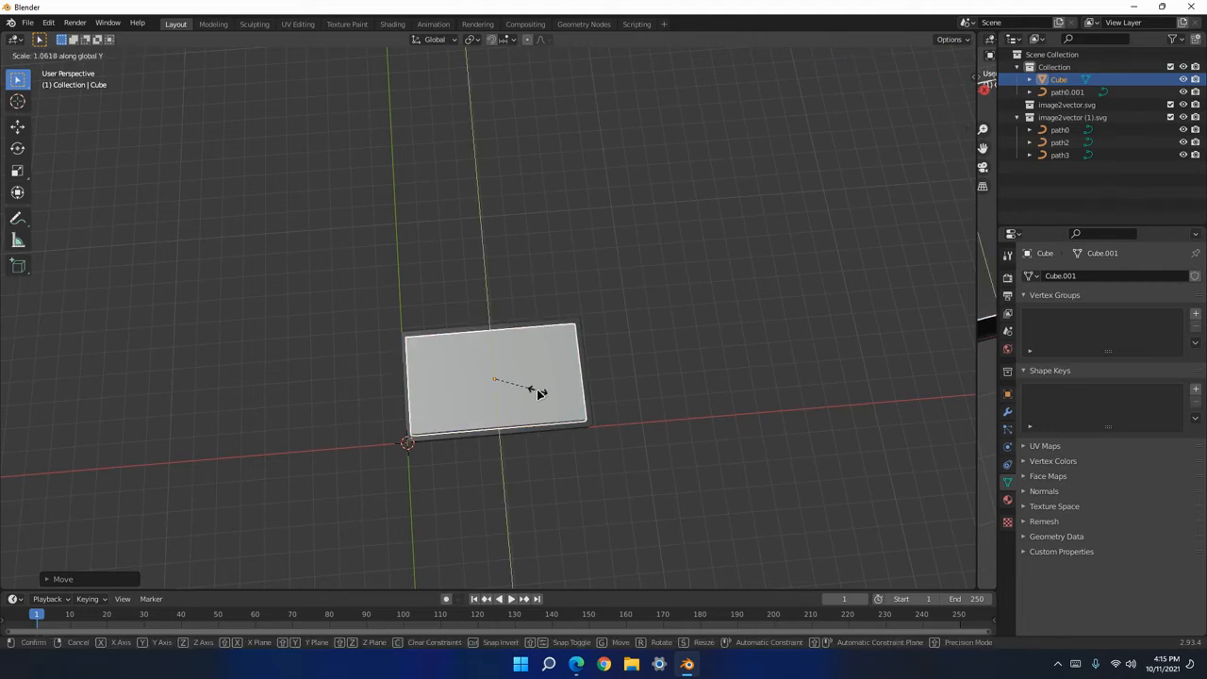
left_click(535, 391)
scroll(537, 392, "up", 4)
scroll(538, 394, "down", 2)
mouse_move(541, 445)
middle_mouse_down()
mouse_move(545, 433)
mouse_move(539, 487)
mouse_move(534, 463)
middle_mouse_up()
left_click(533, 464)
key("s")
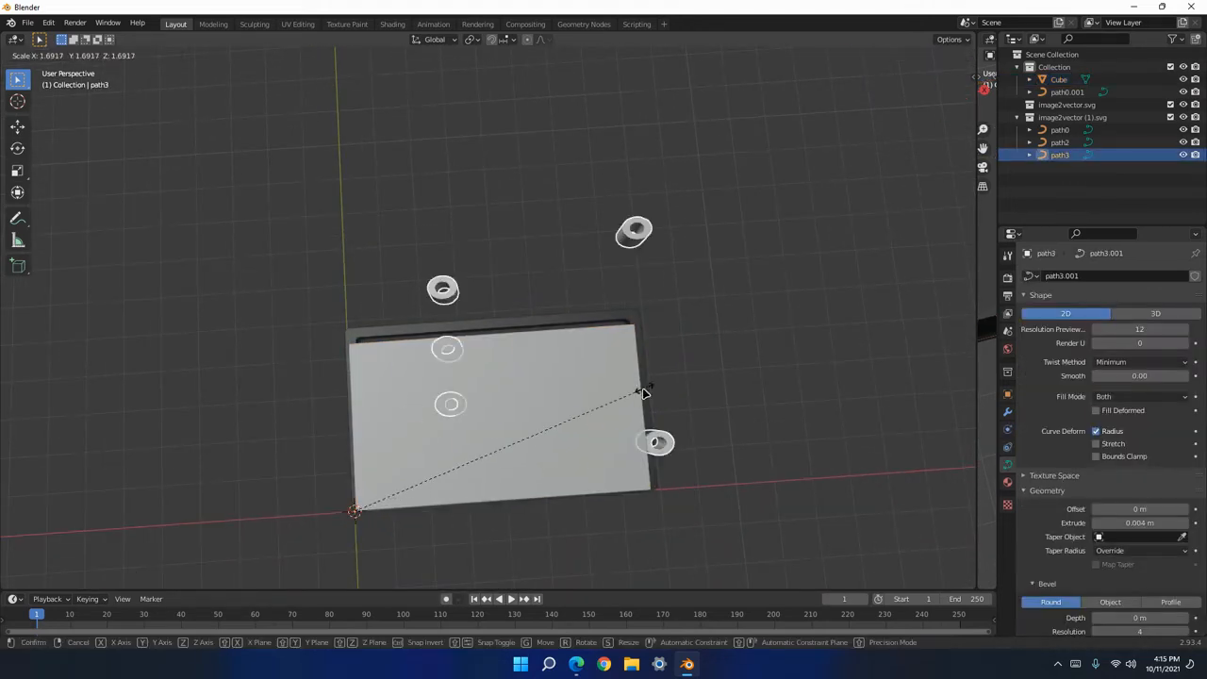
right_click(572, 411)
Select the slab again, fine-tune its scale along Y and view it from the side against the frame.
left_click(590, 399)
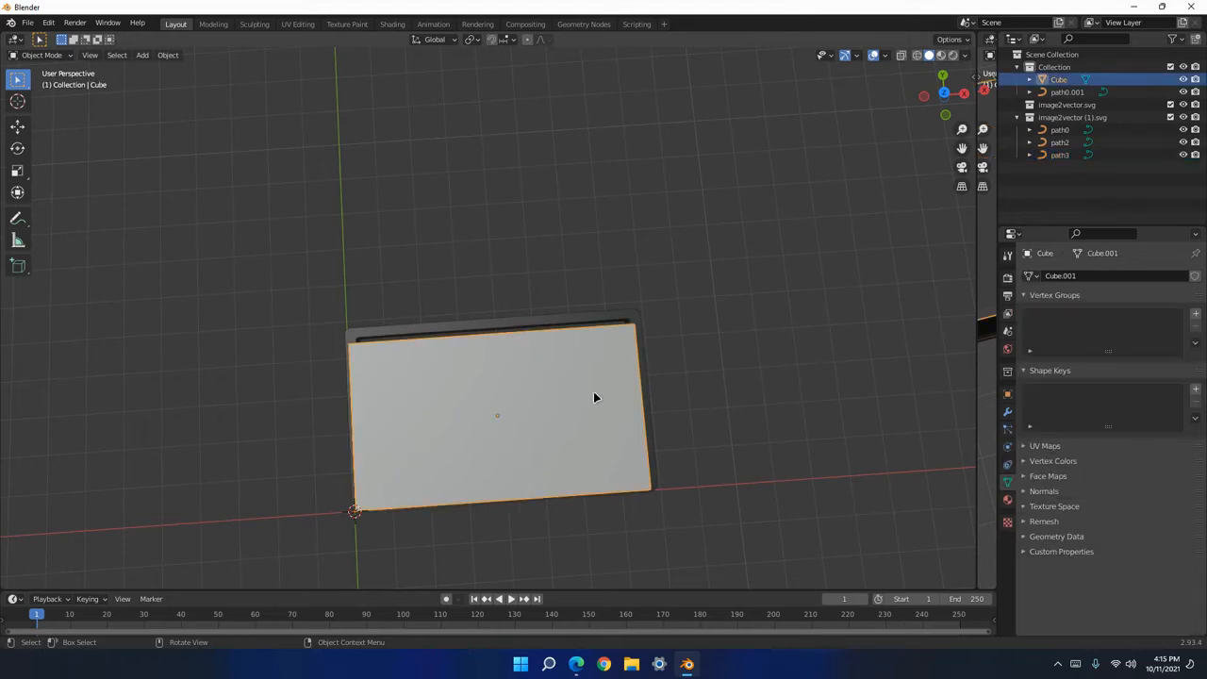
key("s")
key("y")
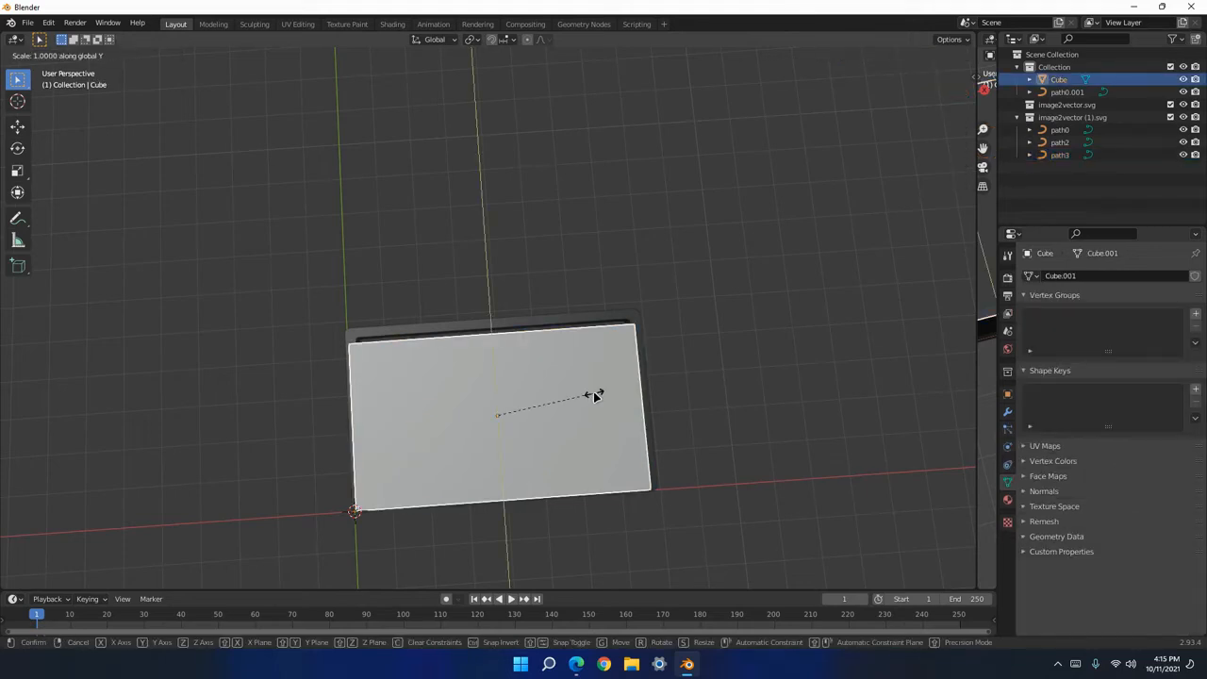
left_click(600, 406)
middle_click_drag(582, 444, 587, 353)
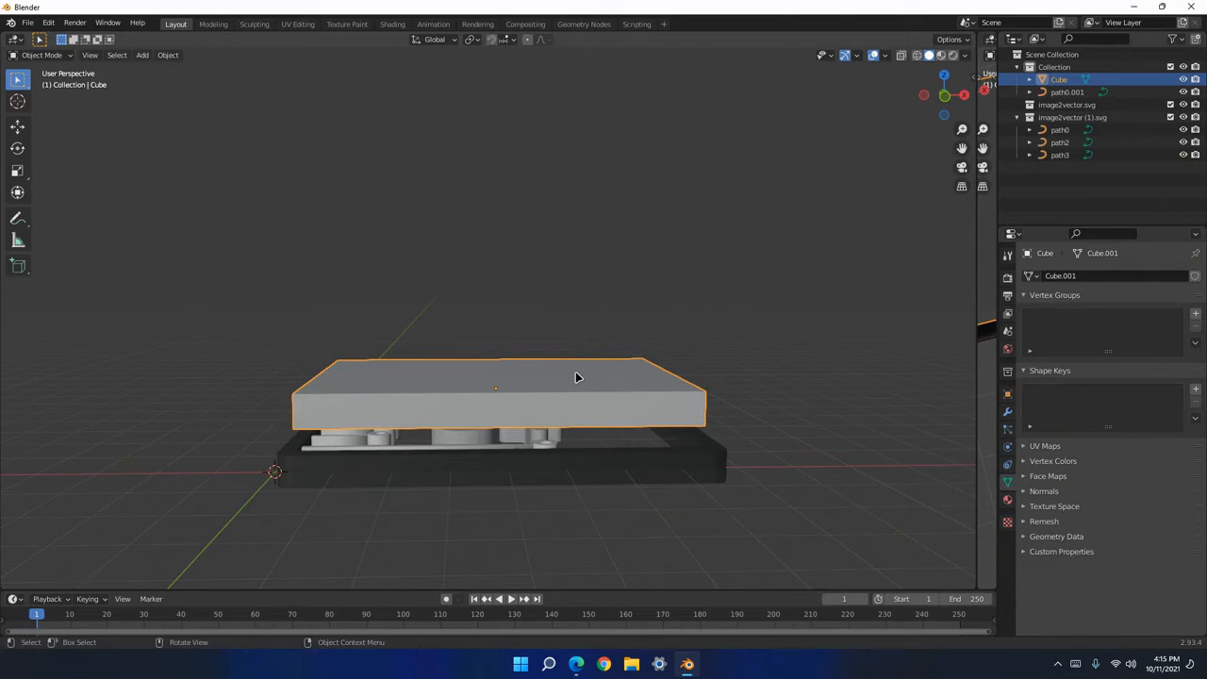
Lower the slab along Z by about 11 m so it sits inside the frame beneath the raised lettering.
key("g")
key("z")
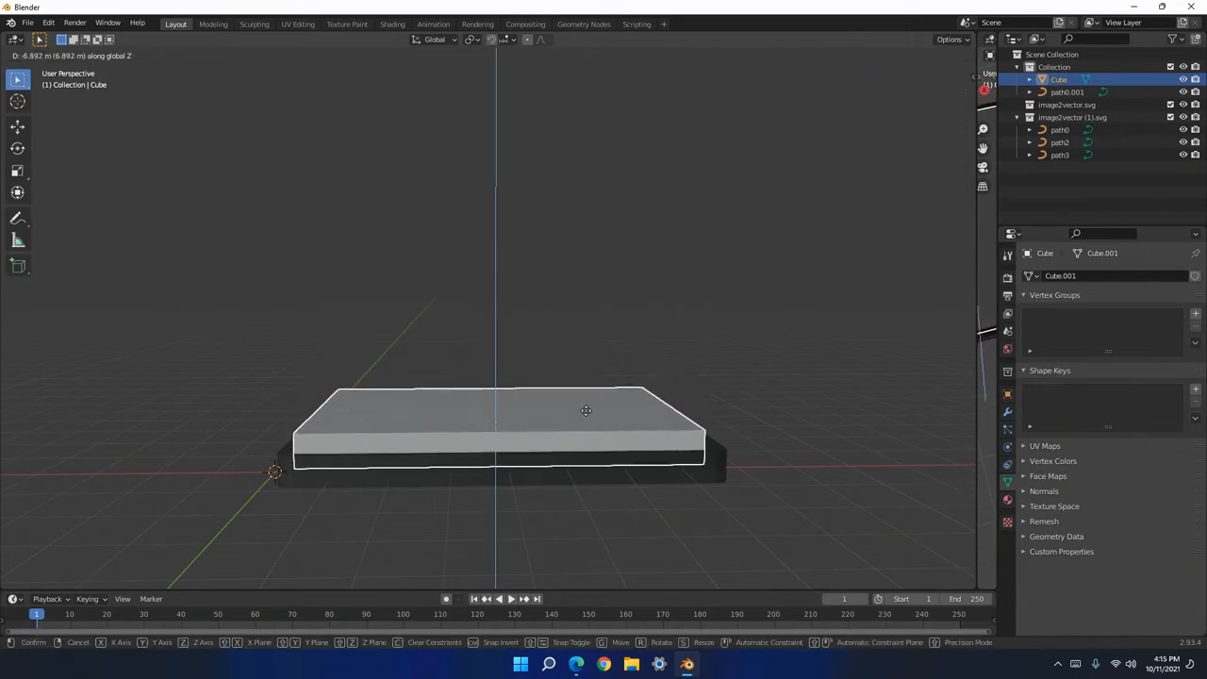
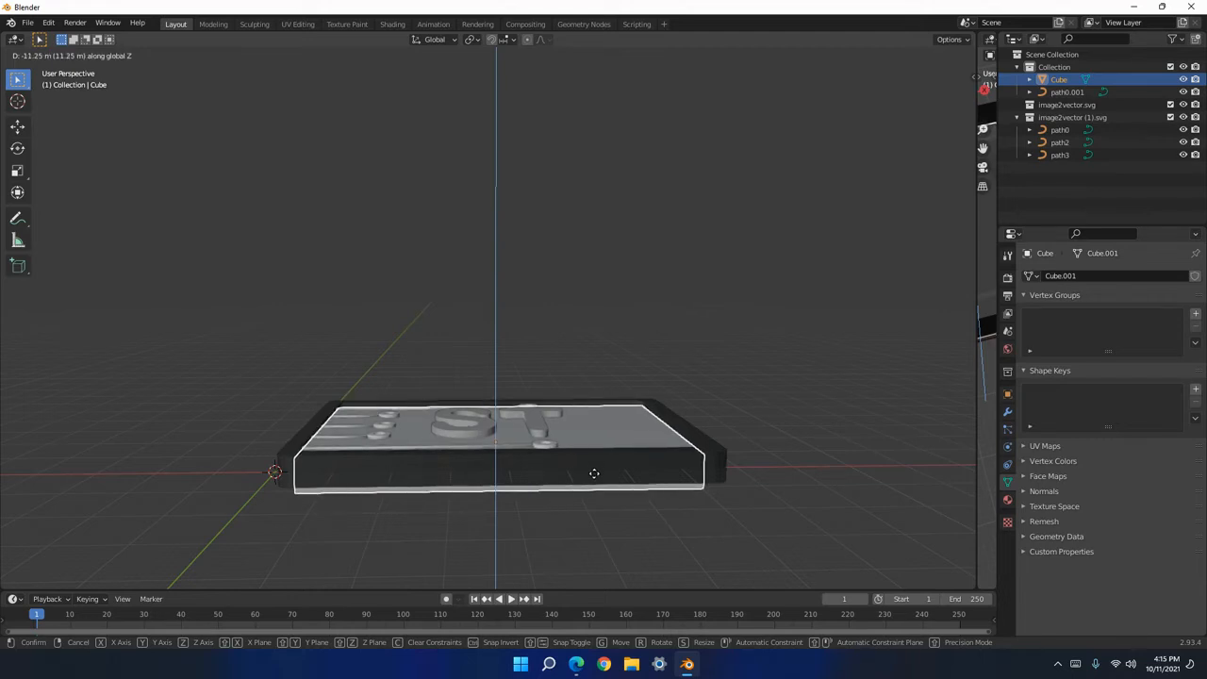
left_click(594, 466)
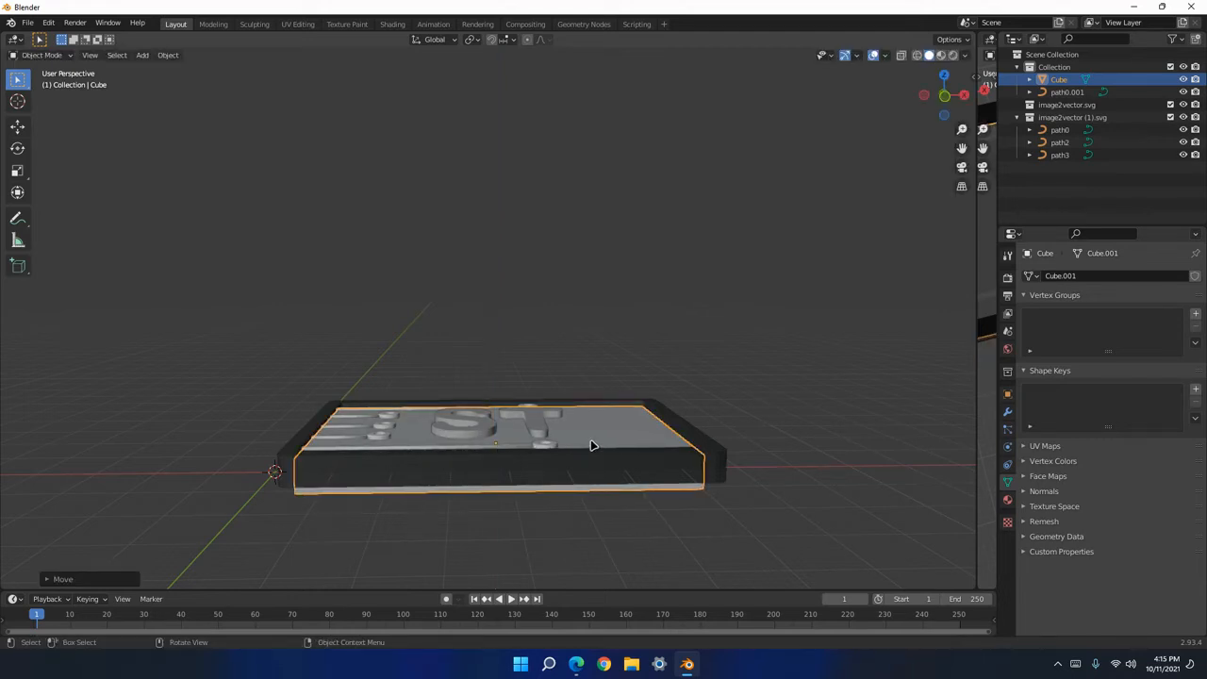
Thin the slab along Z to about 0.7 of its height and raise it slightly inside the frame.
key("s")
key("z")
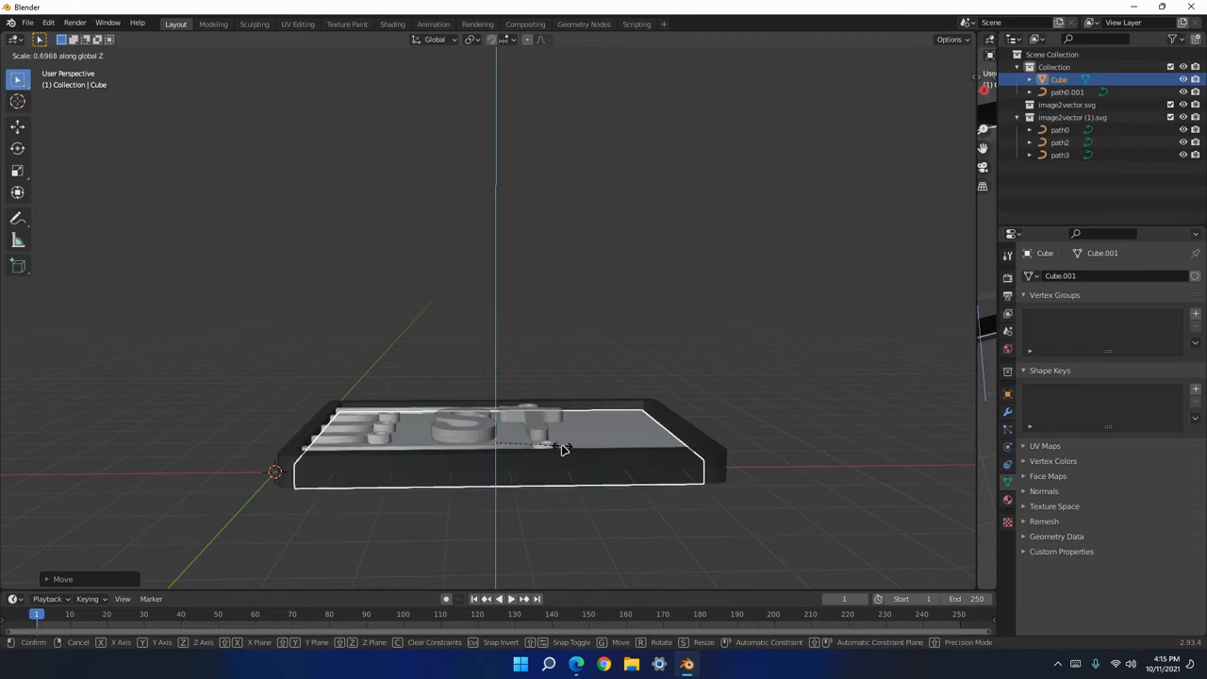
left_click(560, 450)
key("g")
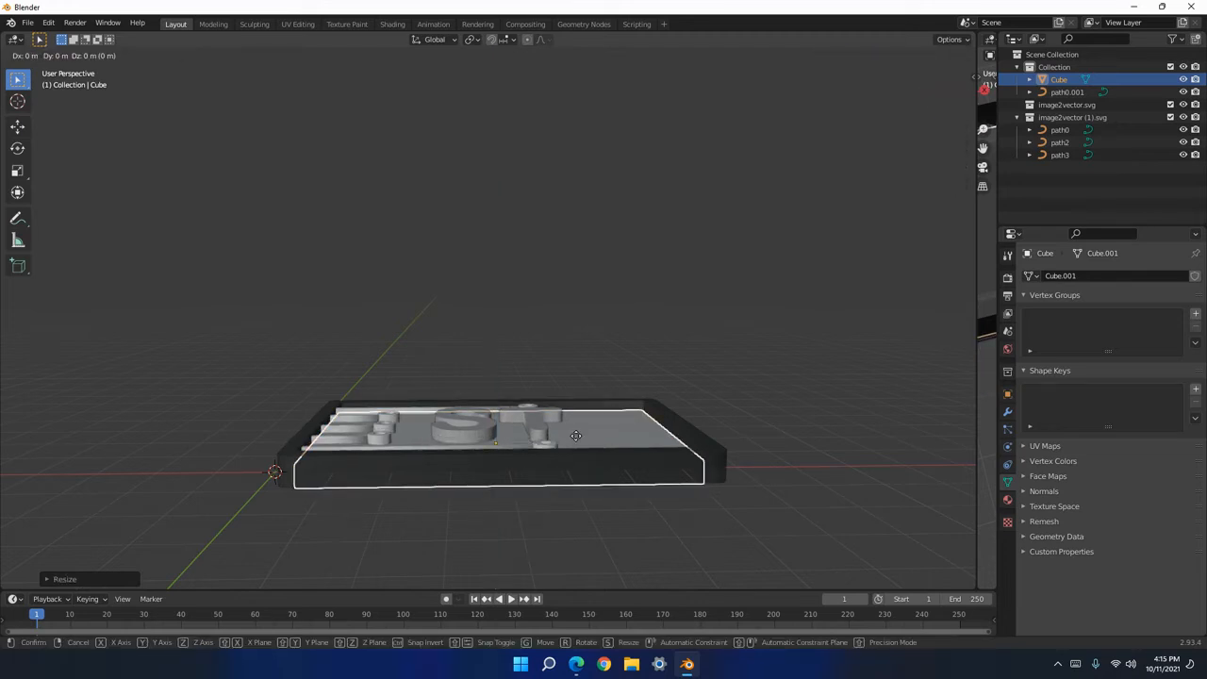
key("z")
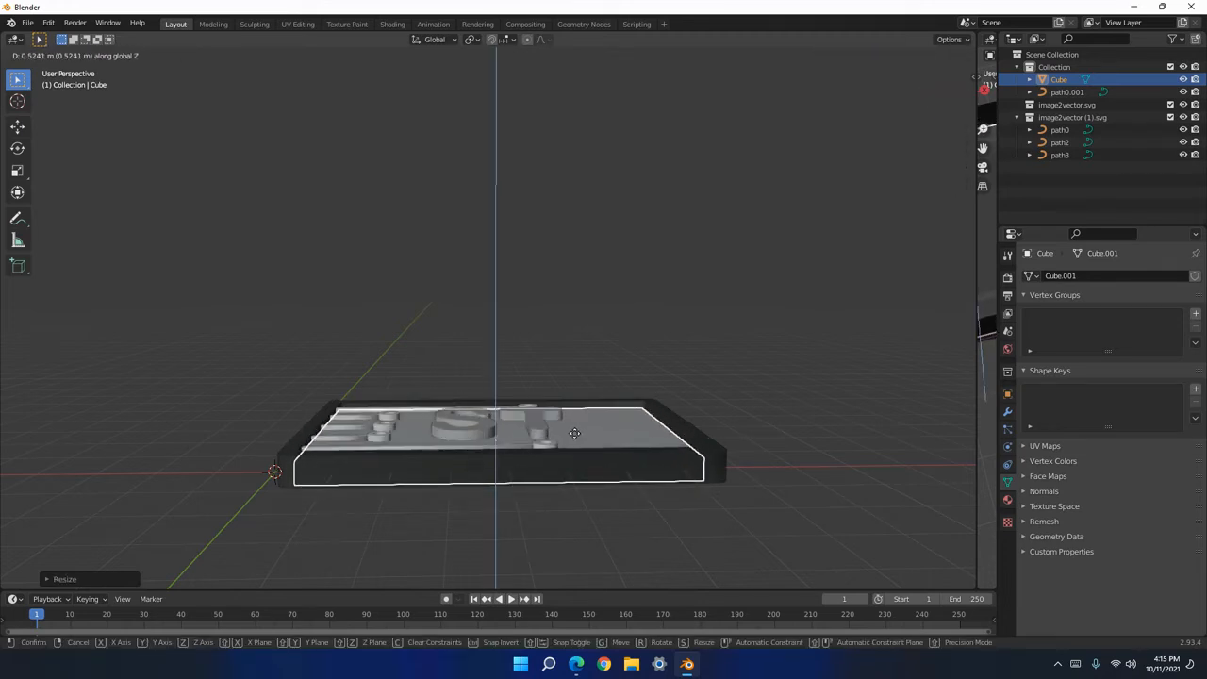
left_click(580, 424)
middle_click_drag(589, 420, 649, 356)
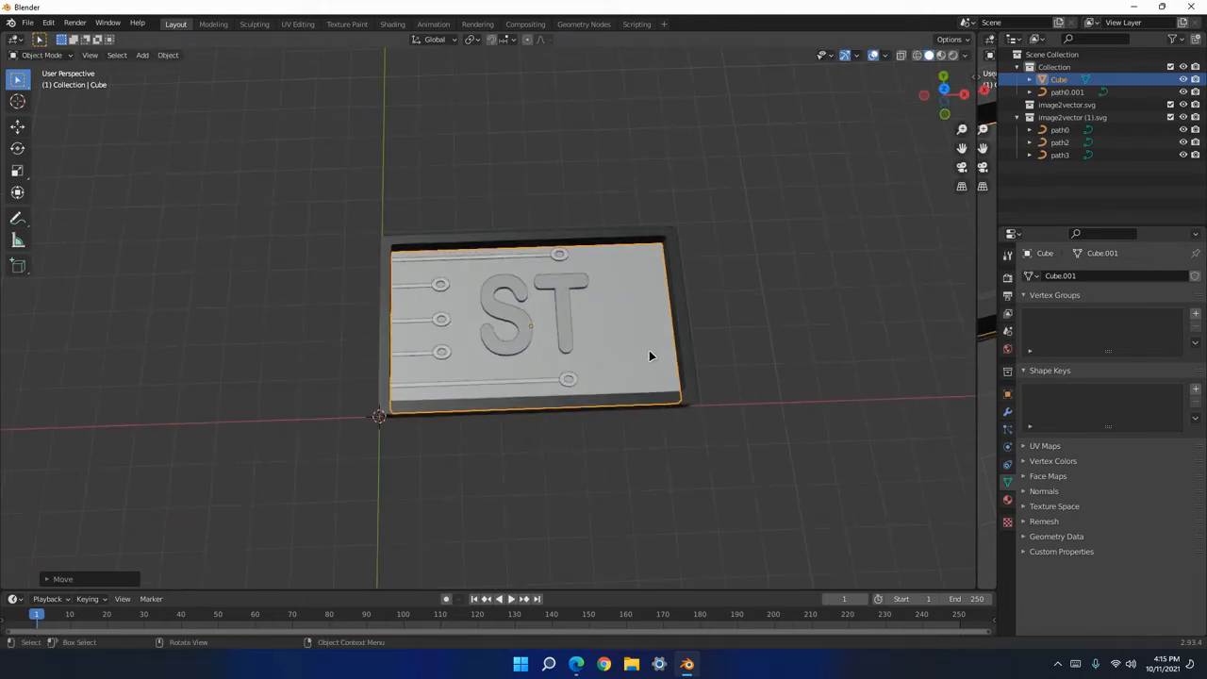
left_click(744, 302)
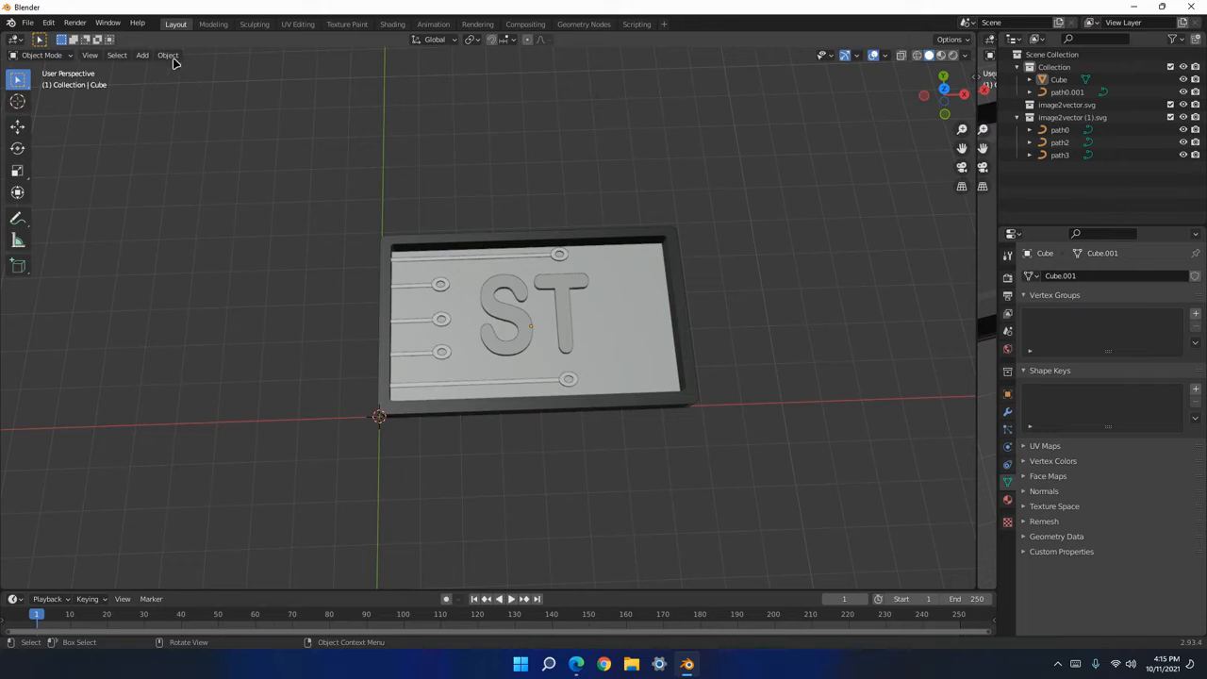
left_click(27, 22)
mouse_move(57, 204)
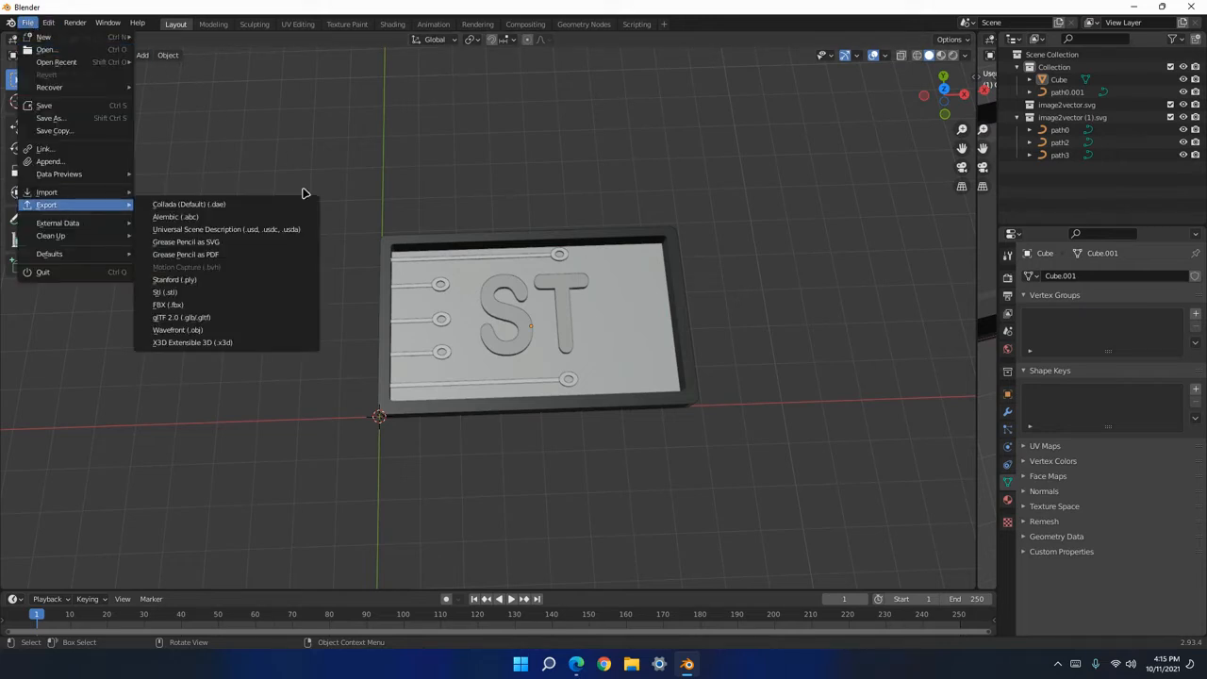
key("ctrl+z")
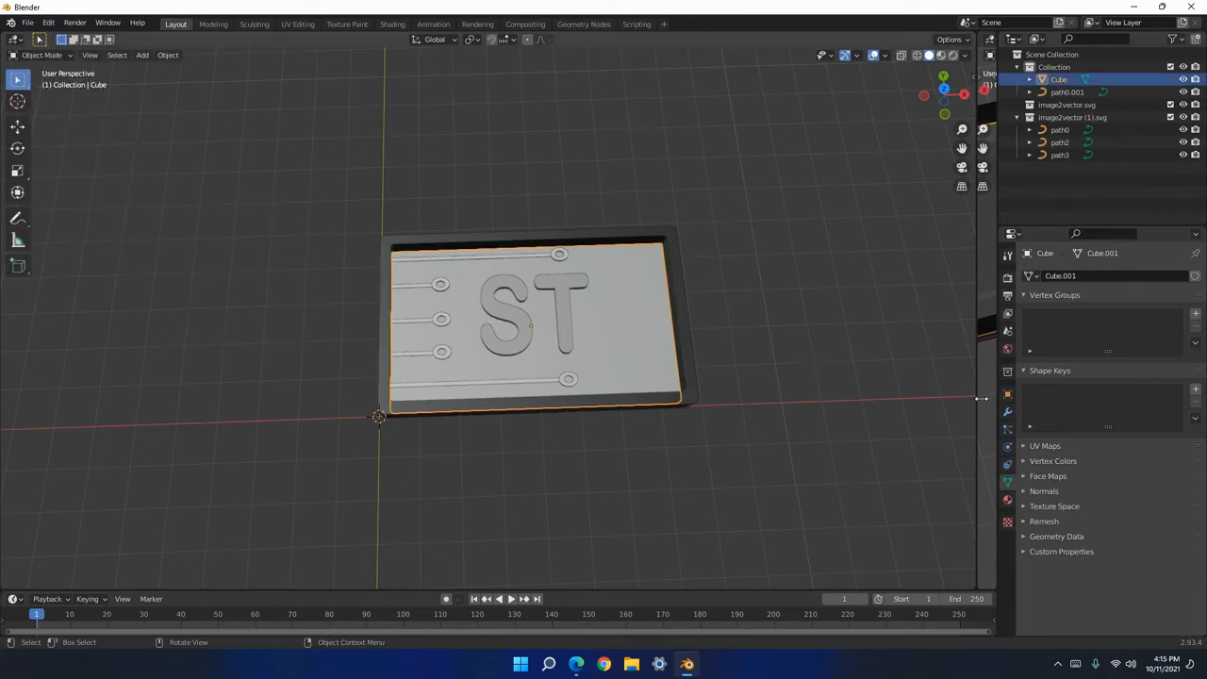
Create a new material for the slab and set its base color to an Image Texture.
left_click(1009, 502)
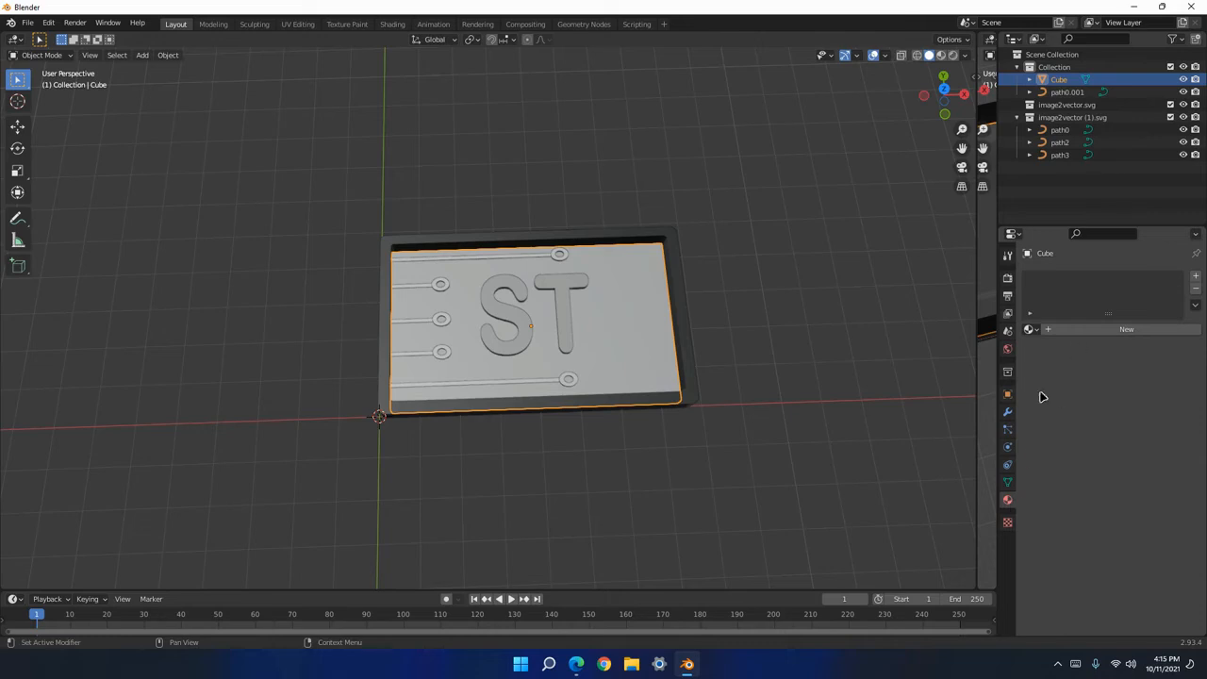
left_click(1085, 330)
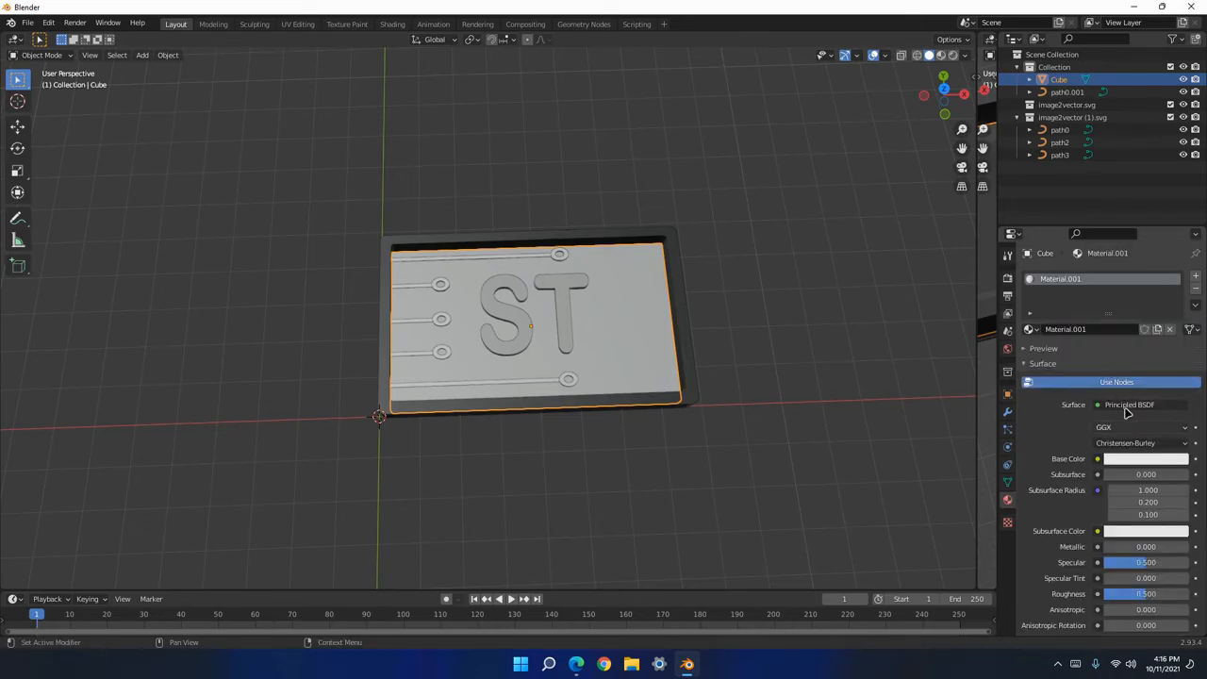
left_click(1098, 459)
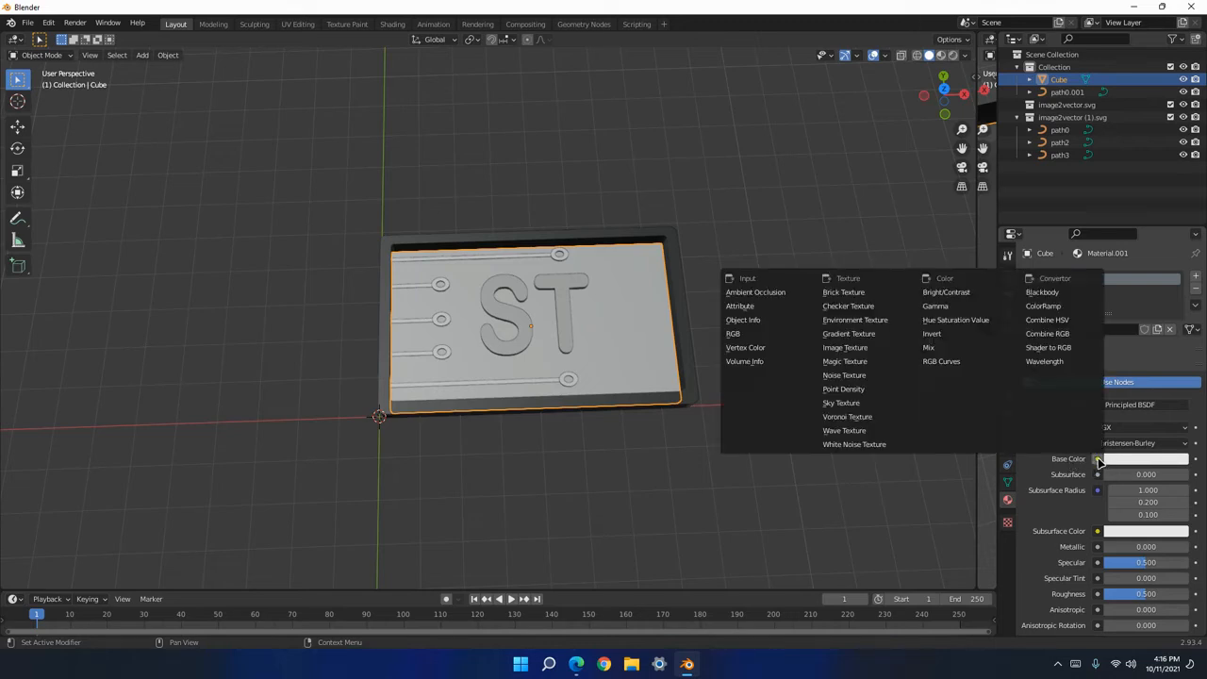
left_click(846, 347)
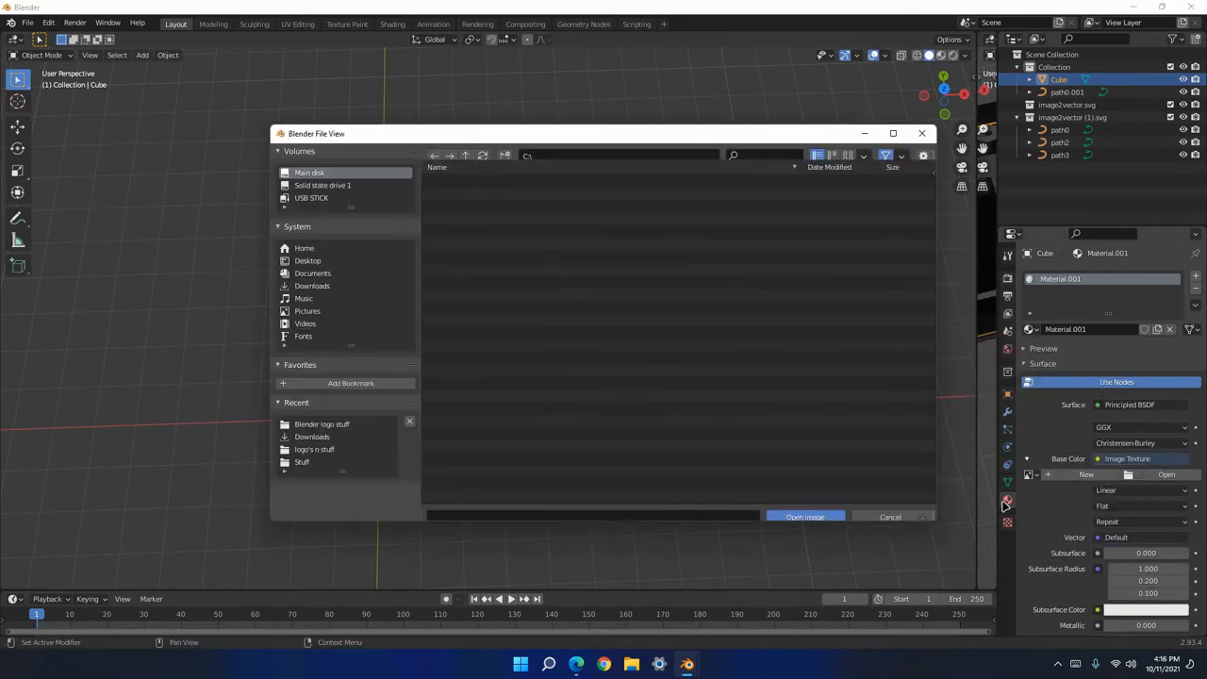
Load Windows-11-Default-Light-Wallpaper (1).jpg from the Blender logo stuff folder in Downloads as the slab's base color image.
left_click(1149, 474)
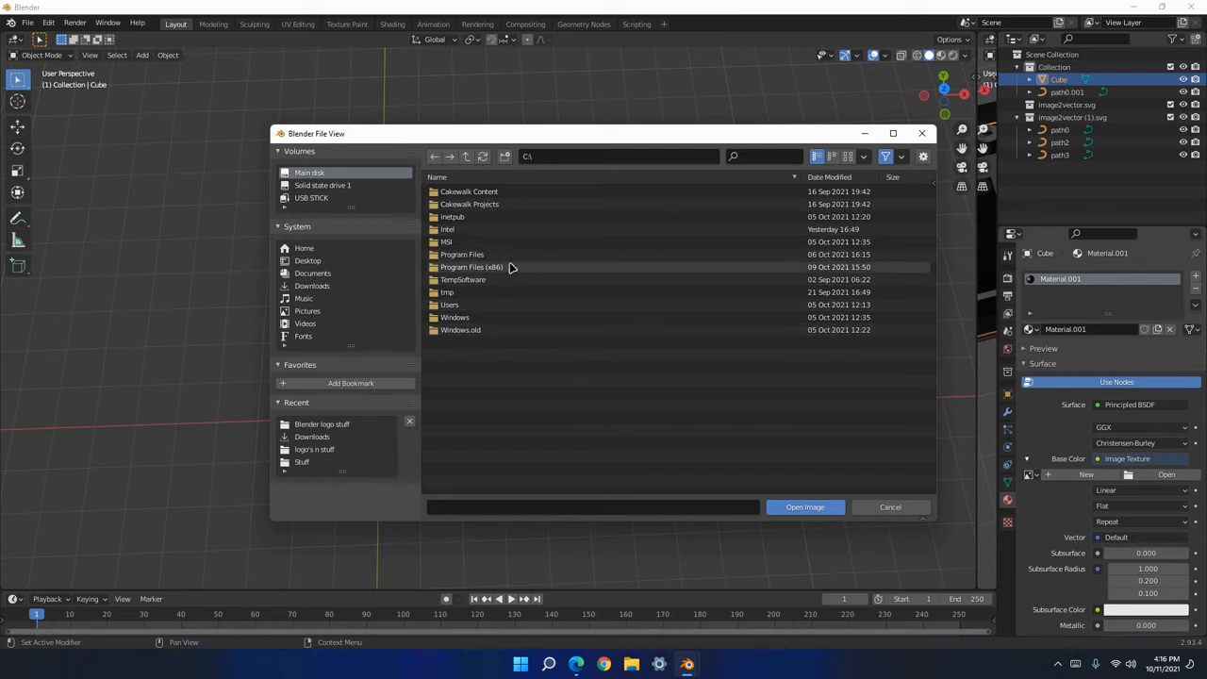
left_click(312, 286)
scroll(566, 312, "down", 2)
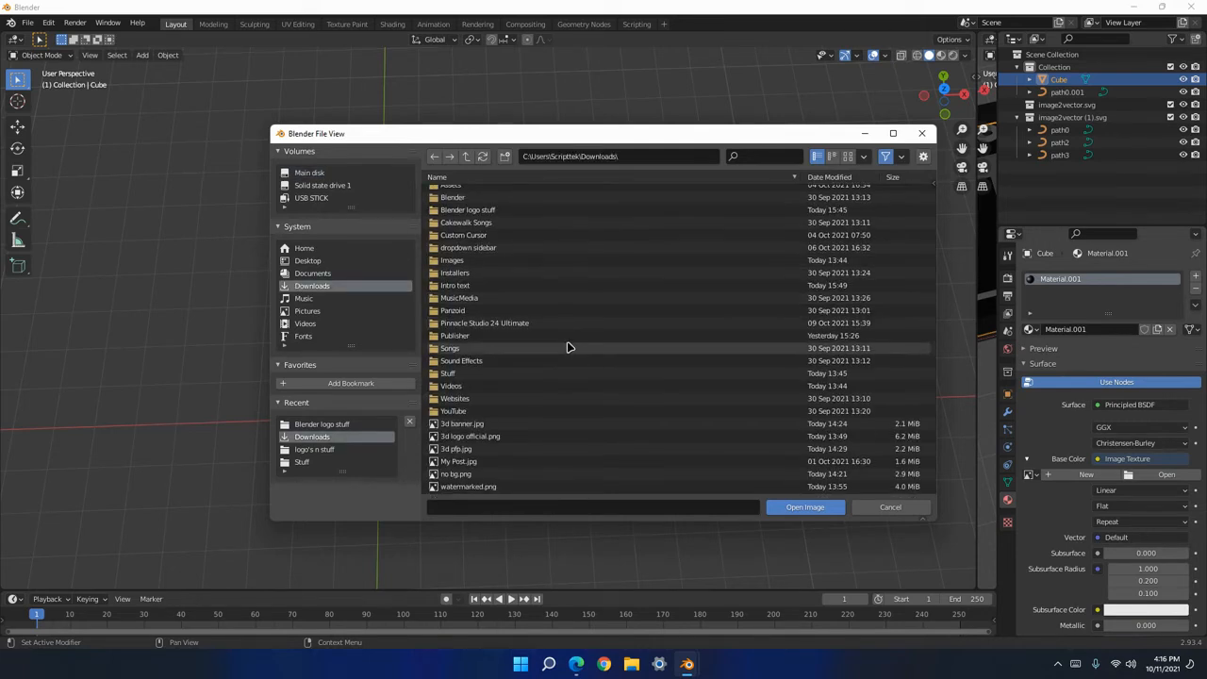
scroll(521, 406, "up", 1)
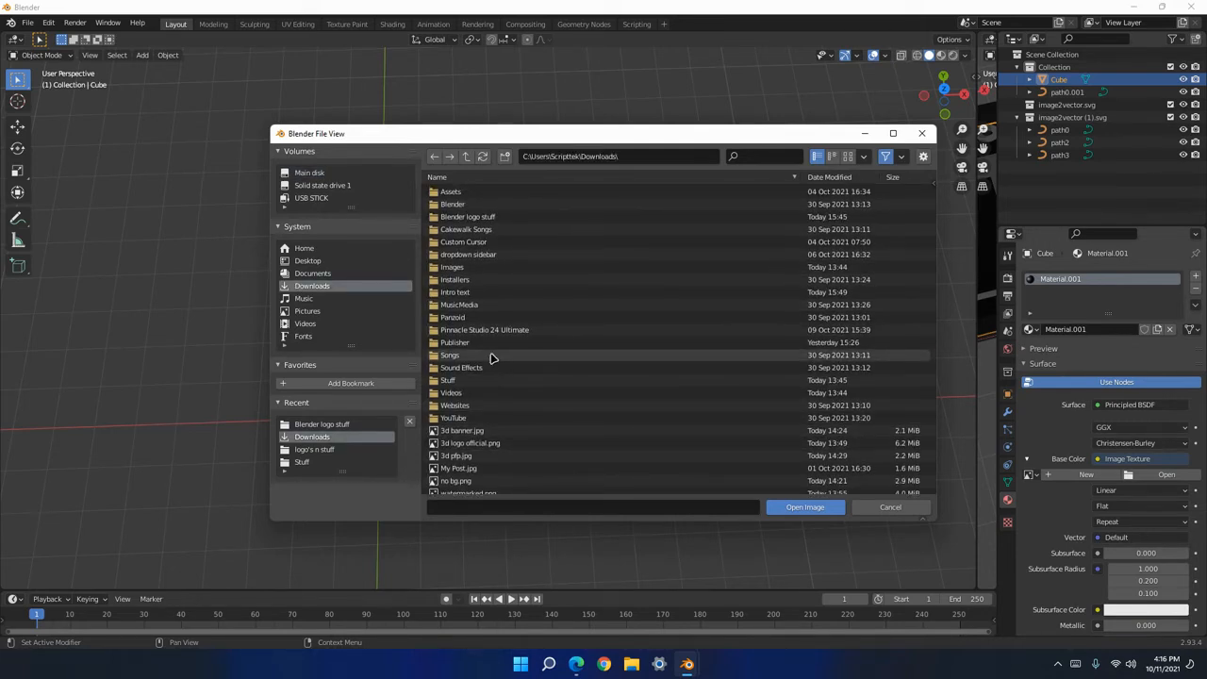
double_click(481, 217)
double_click(500, 229)
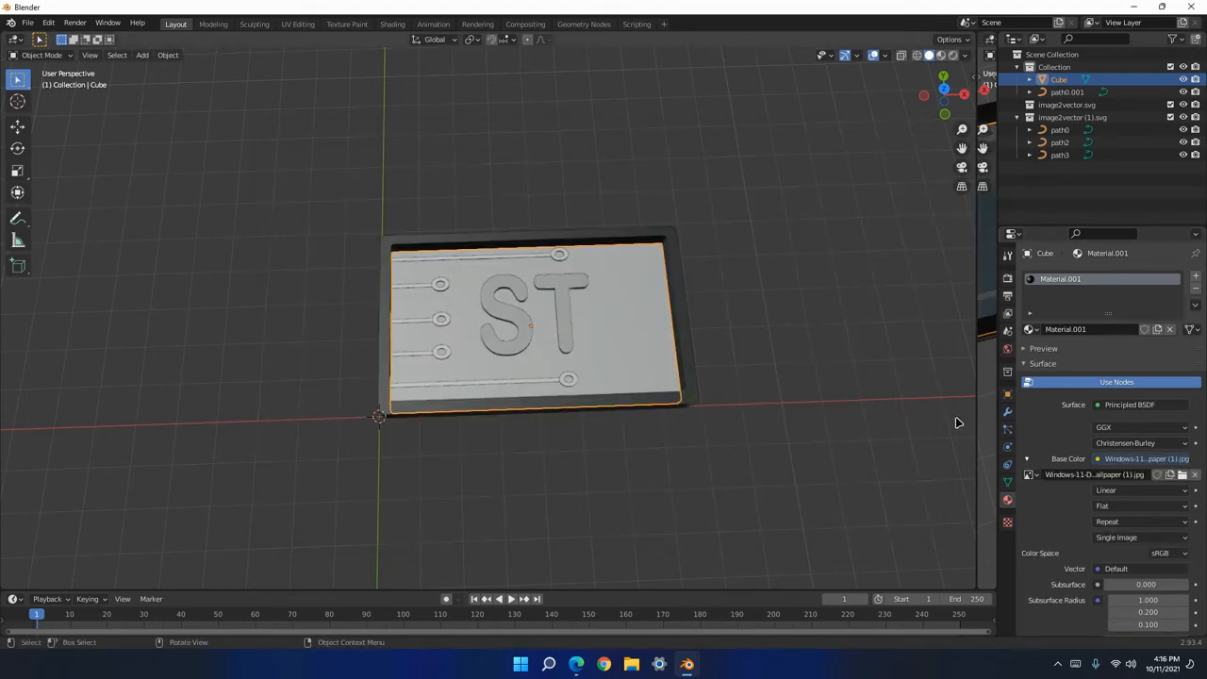
scroll(903, 371, "down", 5)
scroll(944, 378, "up", 2)
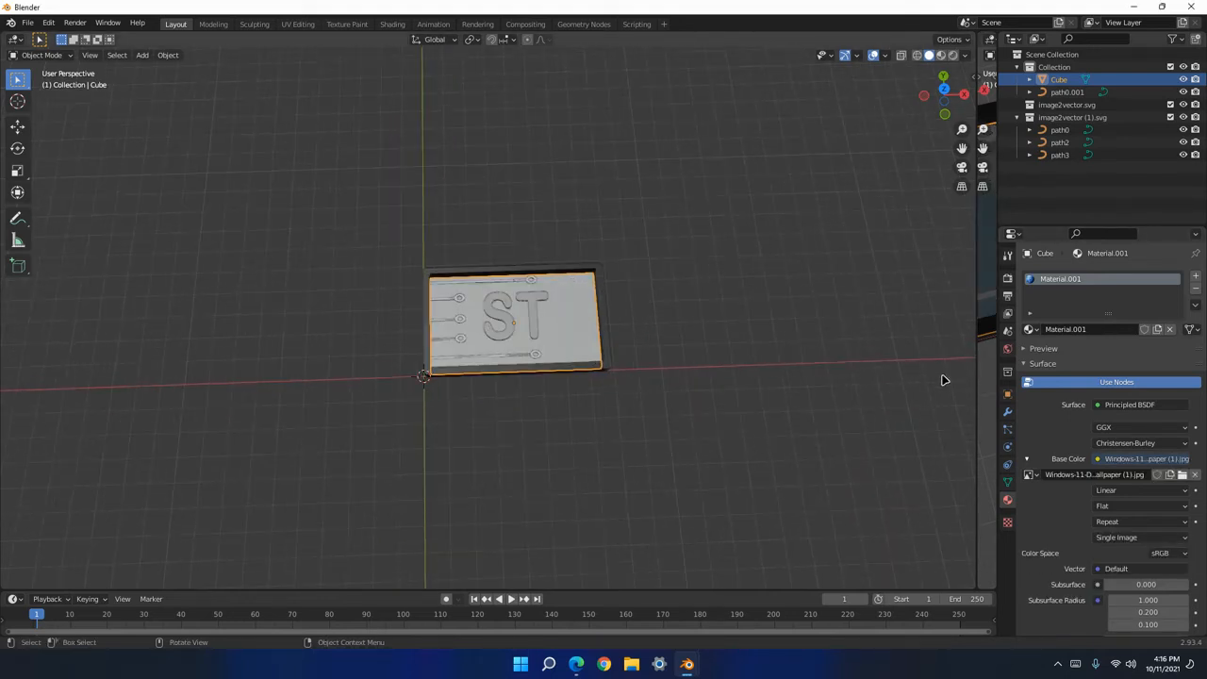
left_click_drag(976, 383, 740, 389)
left_click_drag(604, 397, 930, 377)
scroll(651, 361, "up", 8)
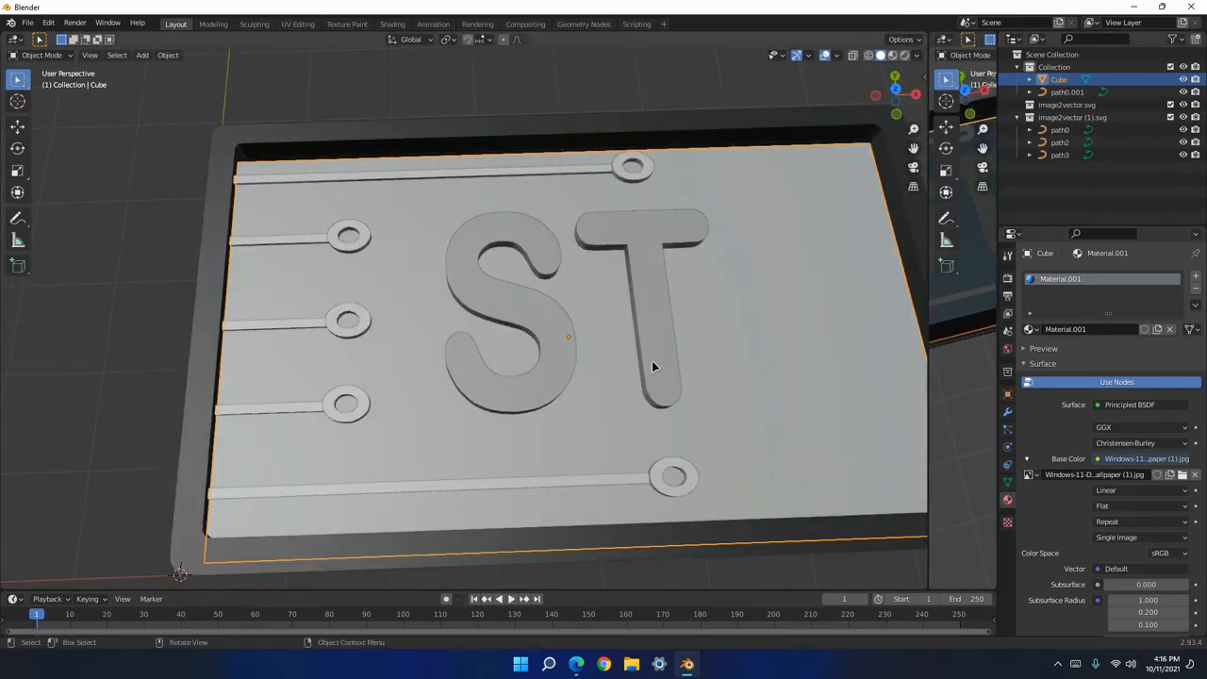
scroll(652, 361, "down", 8)
mouse_move(928, 356)
left_mouse_down()
mouse_move(525, 353)
mouse_move(912, 363)
left_mouse_up()
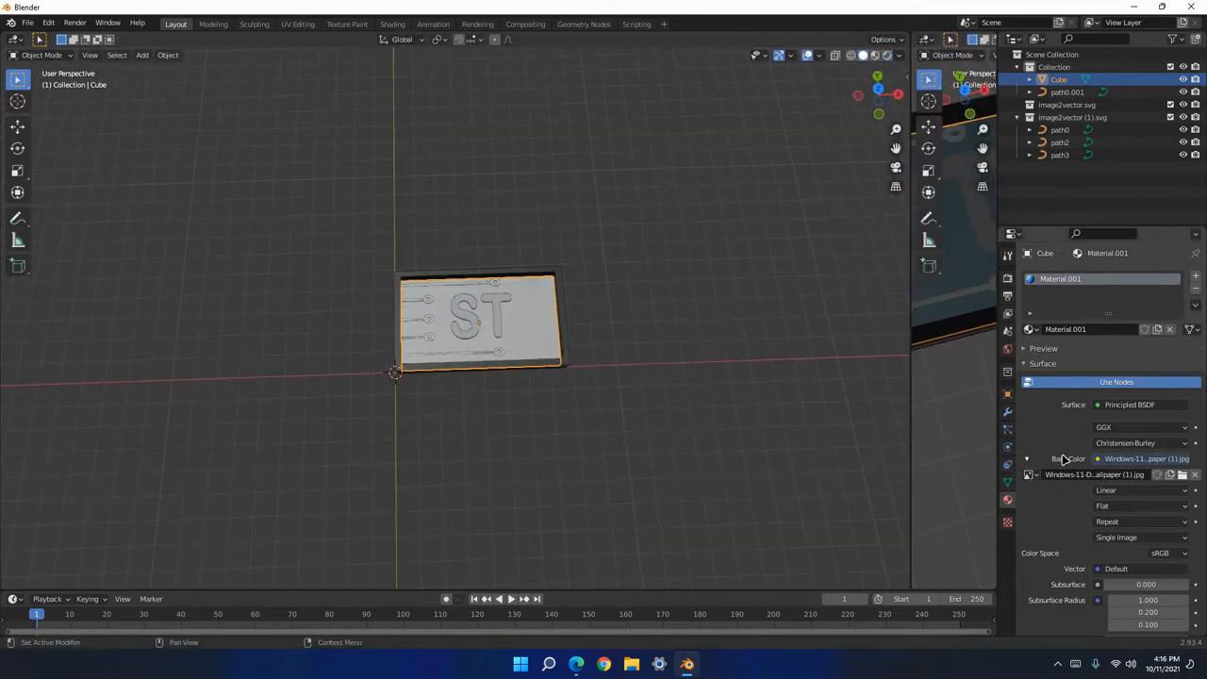
left_click(1097, 459)
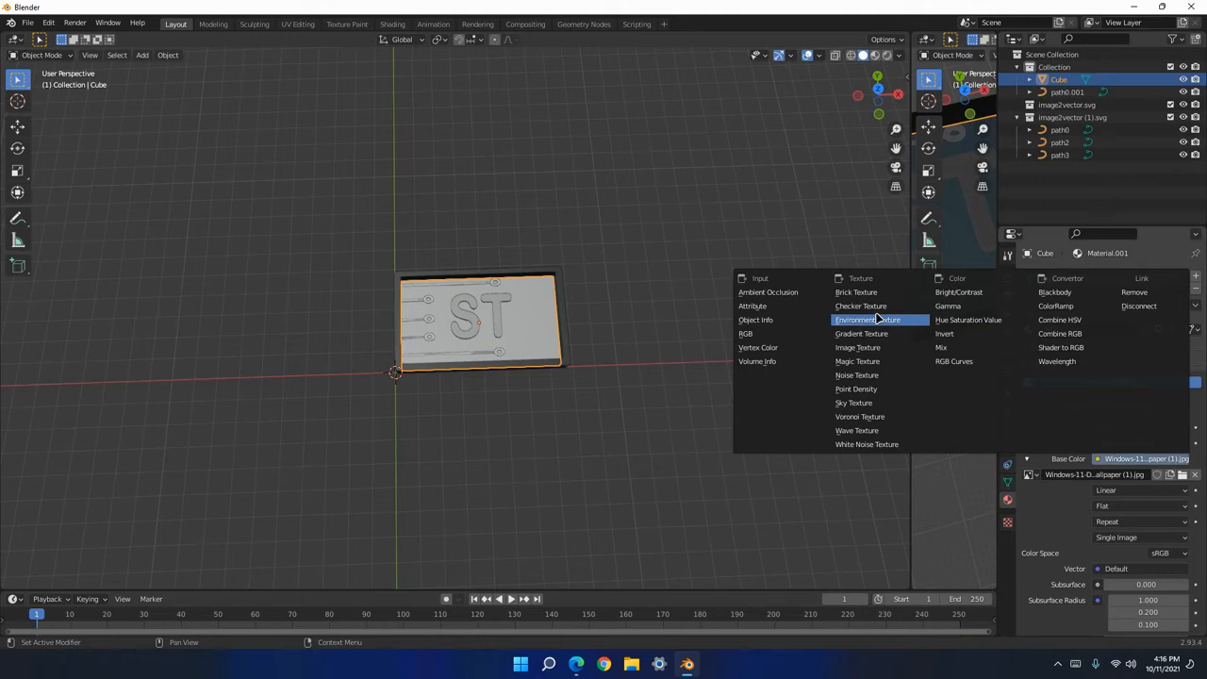
left_click(879, 349)
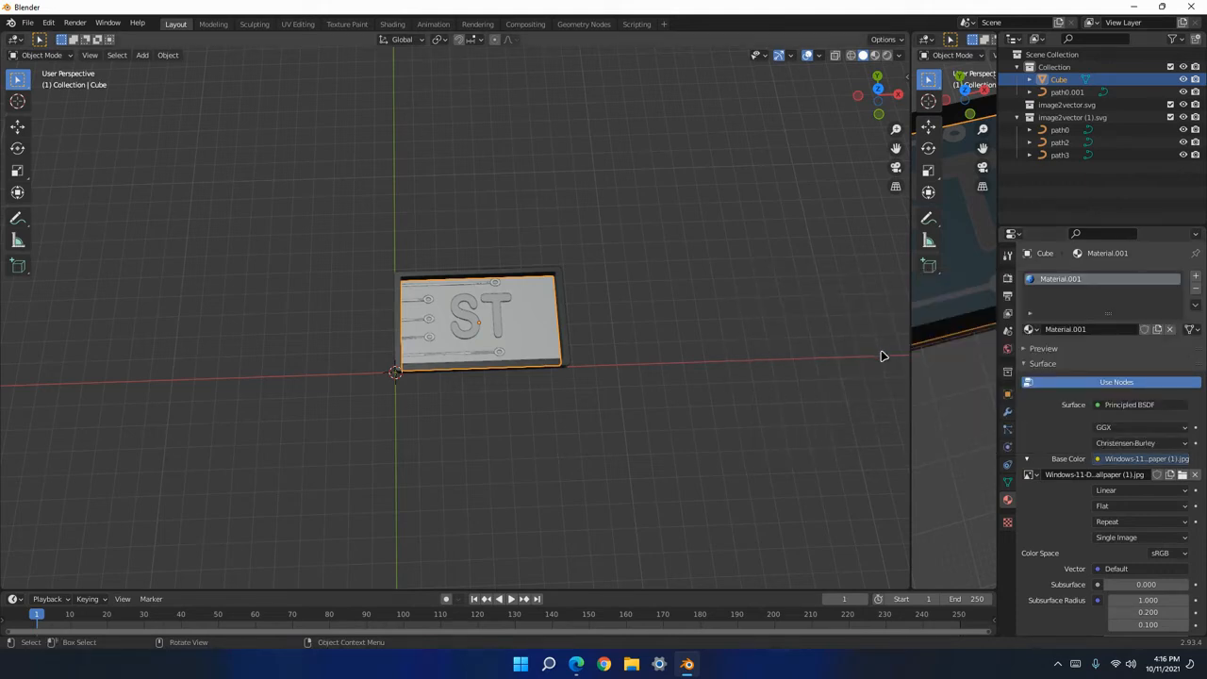
Switch the main viewport to Material Preview shading and check how the wallpaper lies on the slab.
scroll(648, 318, "up", 5)
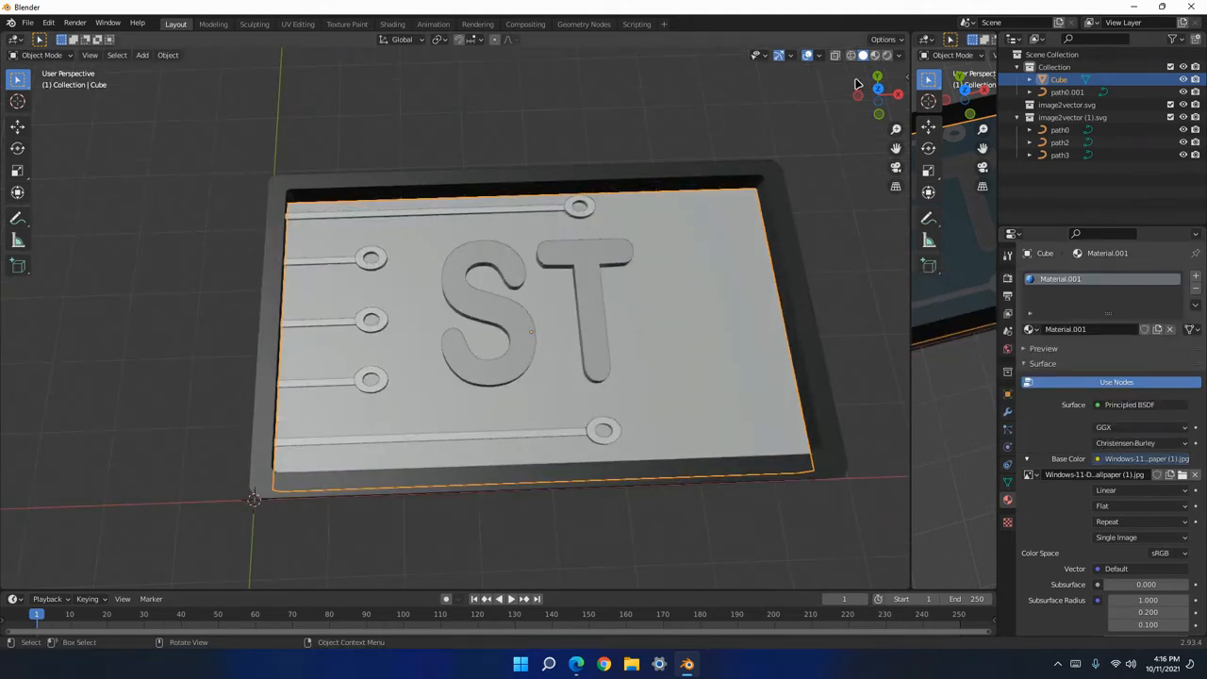
left_click(875, 55)
scroll(785, 331, "down", 3)
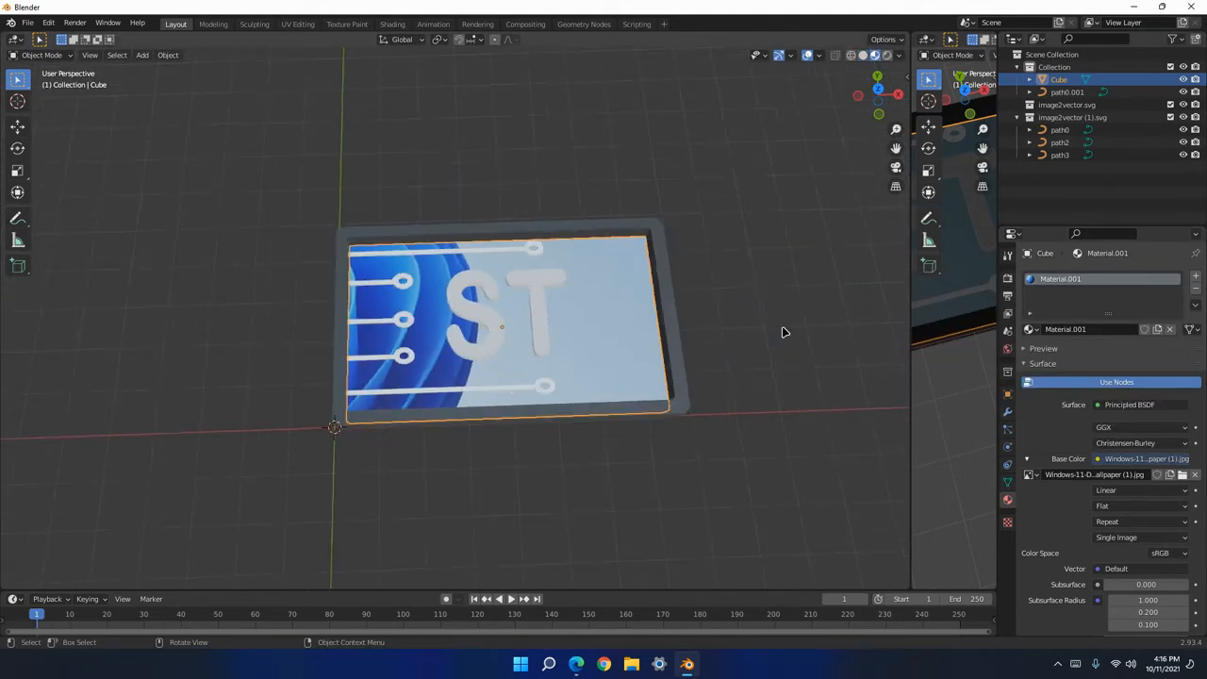
scroll(786, 332, "up", 2)
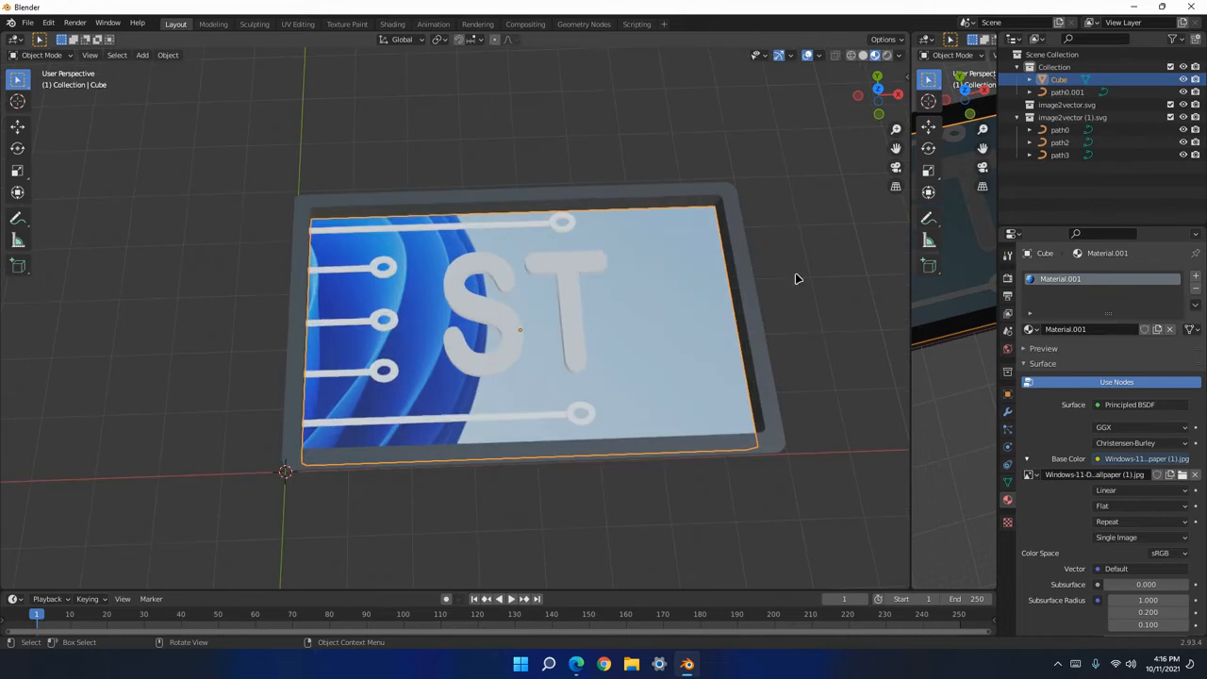
left_click(863, 55)
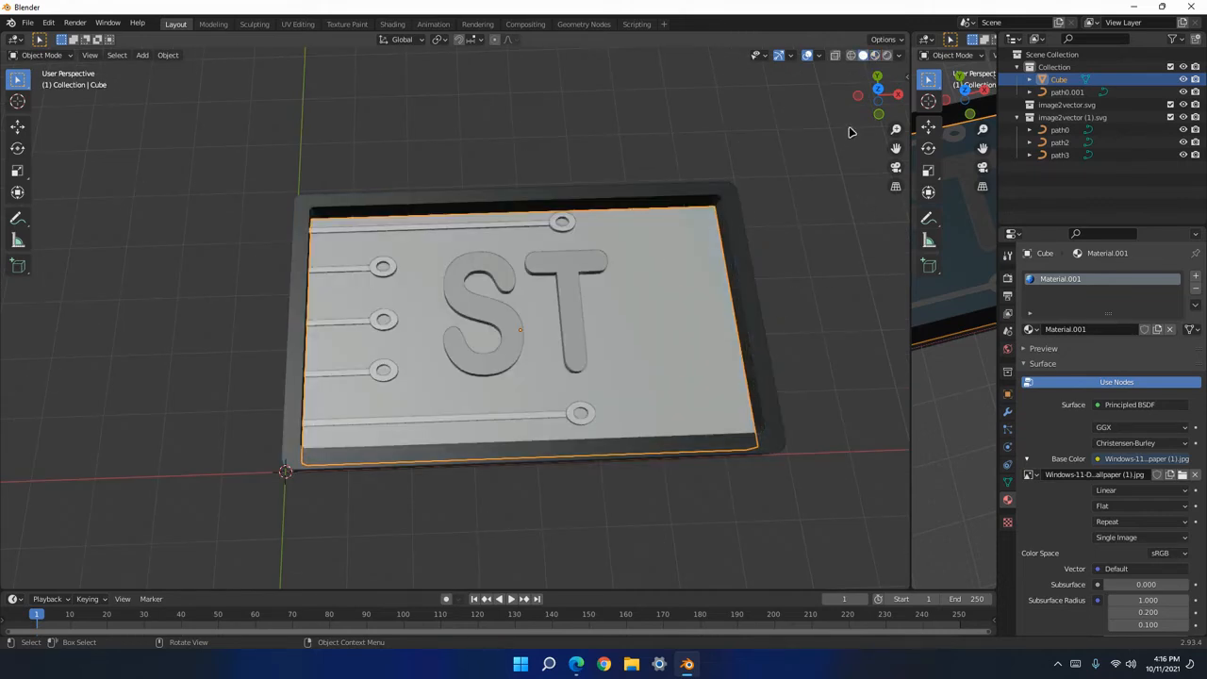
left_click(876, 55)
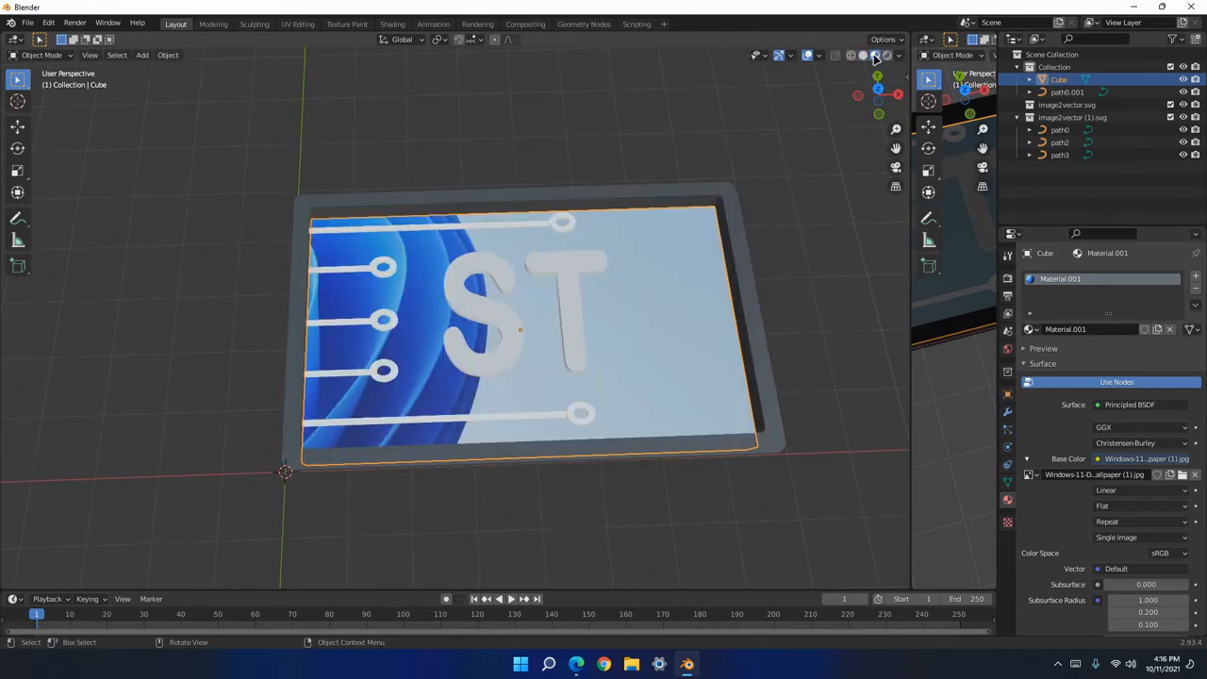
scroll(745, 275, "down", 6)
scroll(703, 320, "up", 6)
middle_click_drag(698, 329, 666, 309, "shift")
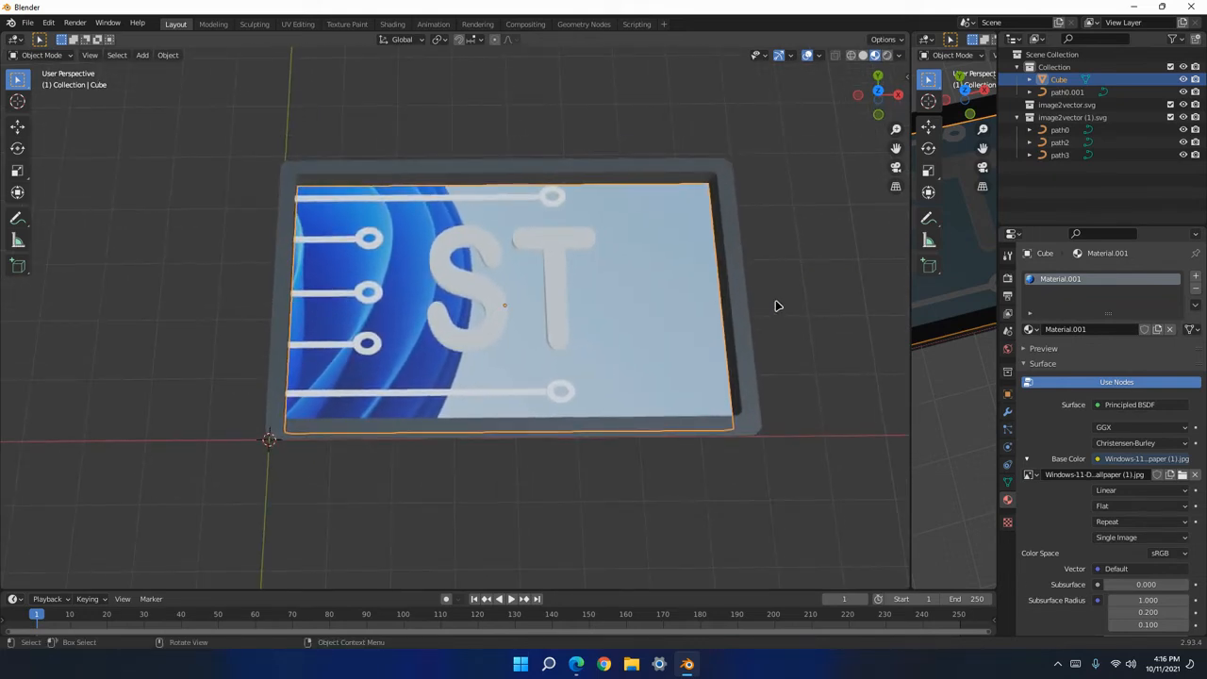
Widen the second viewport to about half of the 3D area and set it to Material Preview shading.
left_click_drag(911, 300, 523, 251)
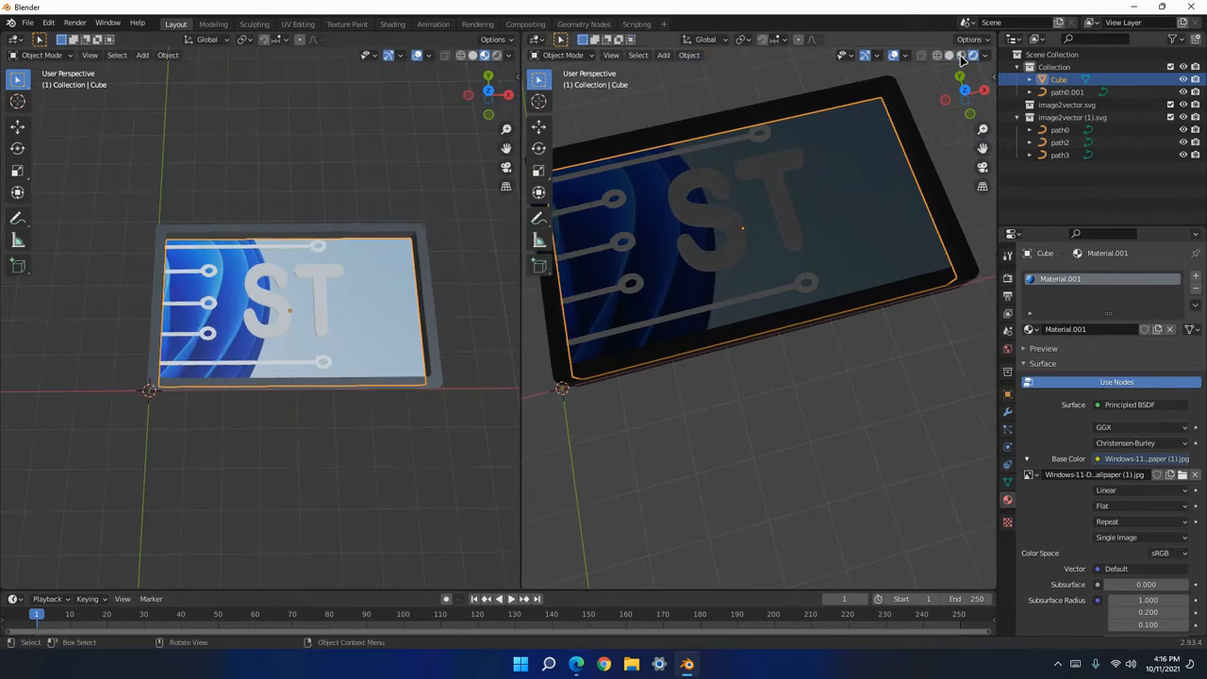
scroll(822, 221, "down", 4)
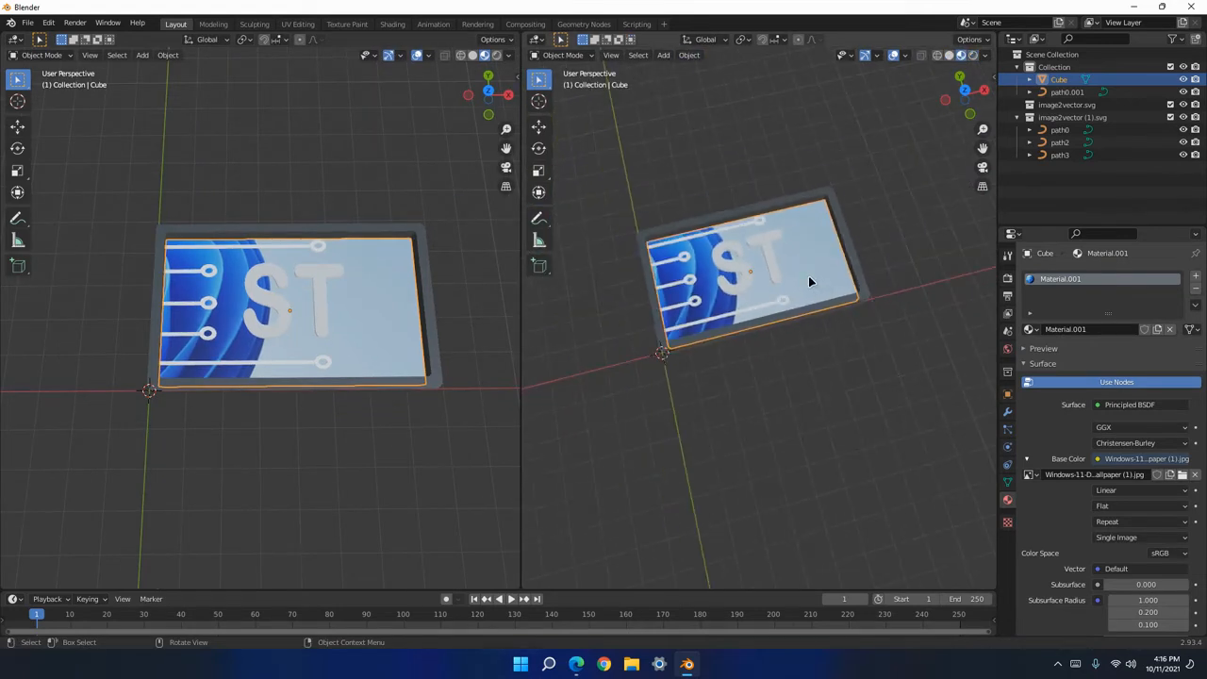
middle_click_drag(808, 276, 800, 276)
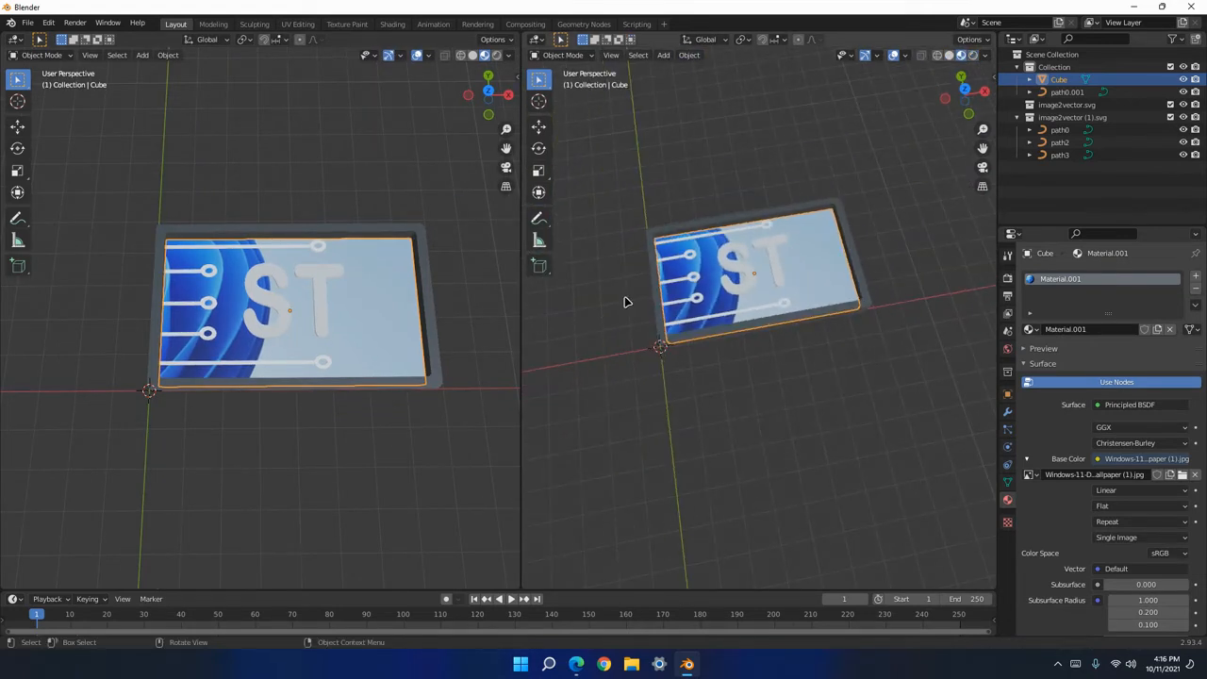
Turn the first viewport into a UV Editor and display Windows-11-Default-Light-Wallpaper (1).jpg in it.
left_click(16, 40)
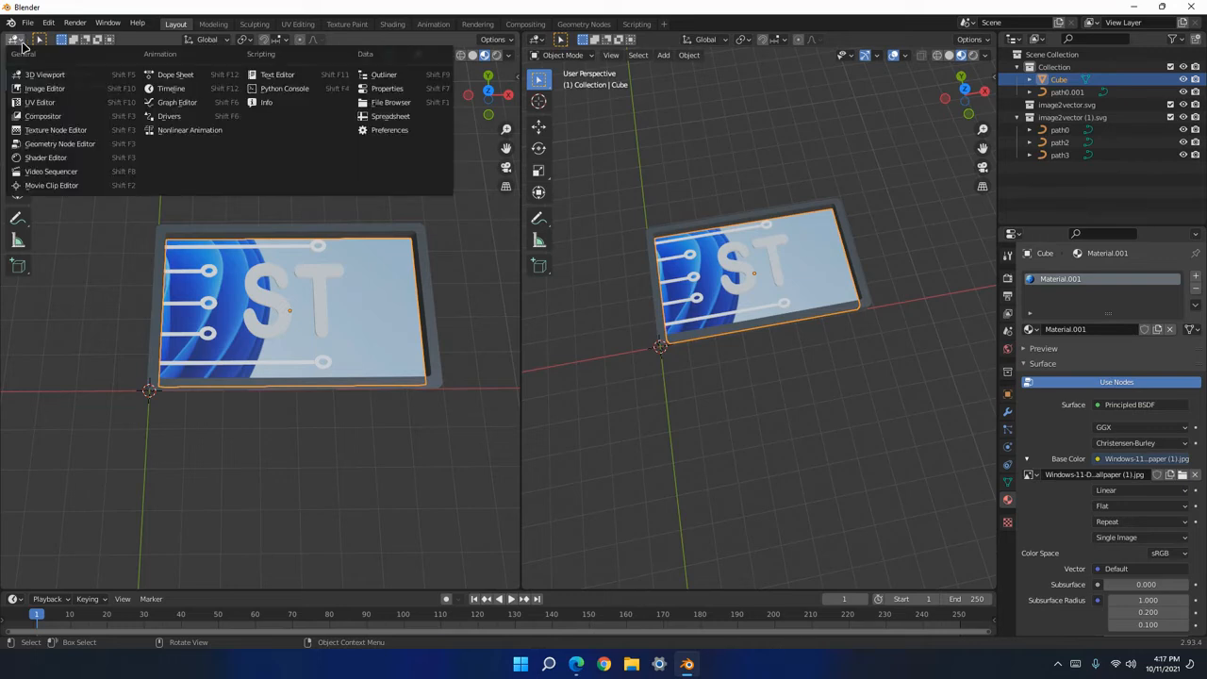
left_click(47, 101)
middle_click_drag(773, 273, 745, 273)
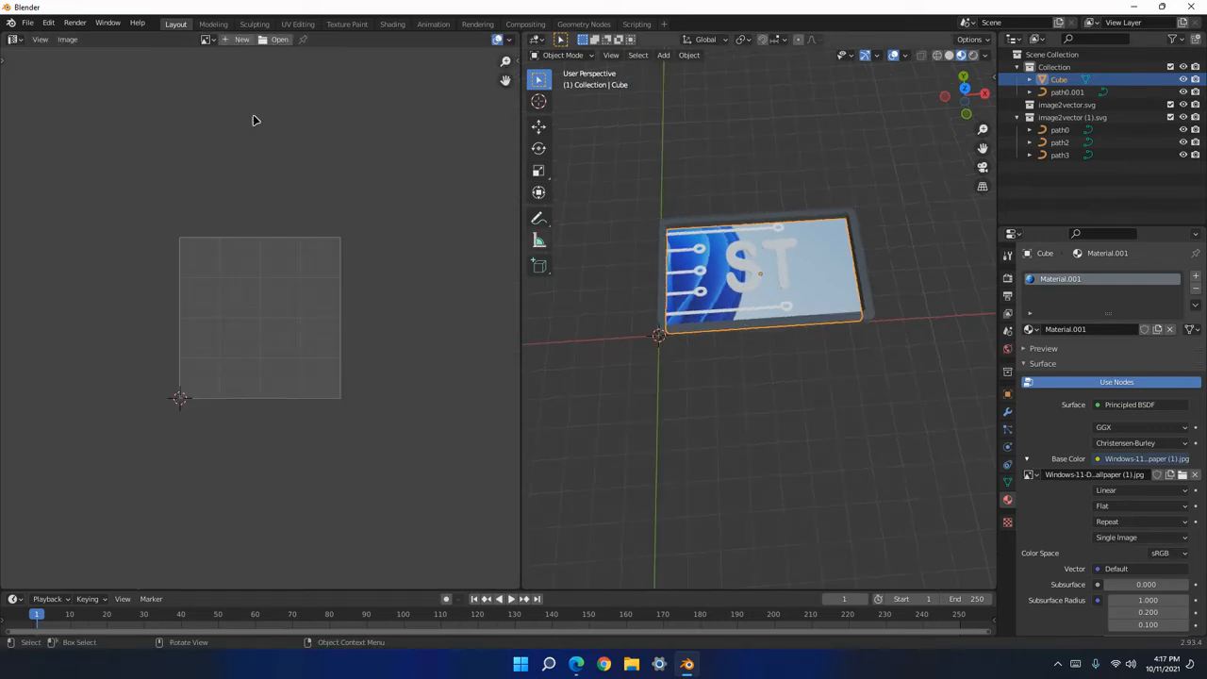
left_click(208, 38)
left_click(236, 71)
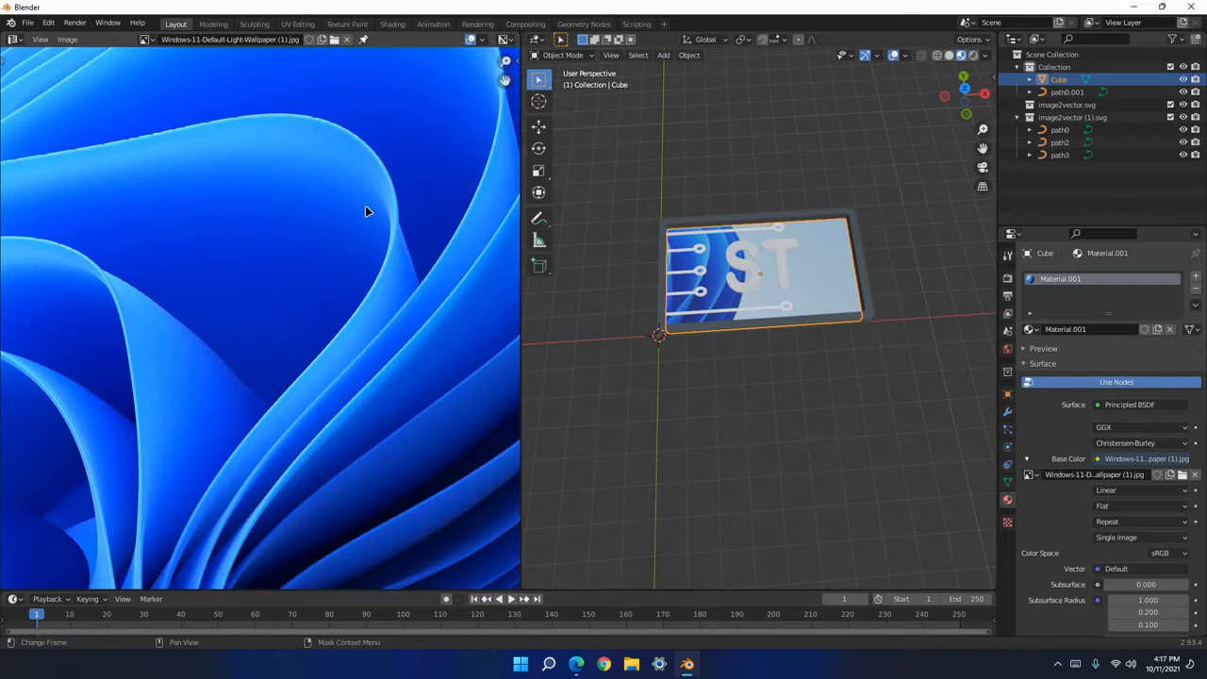
Enter Edit Mode on the slab, select the central face of its UV layout and test moving it over the wallpaper.
scroll(367, 236, "down", 5)
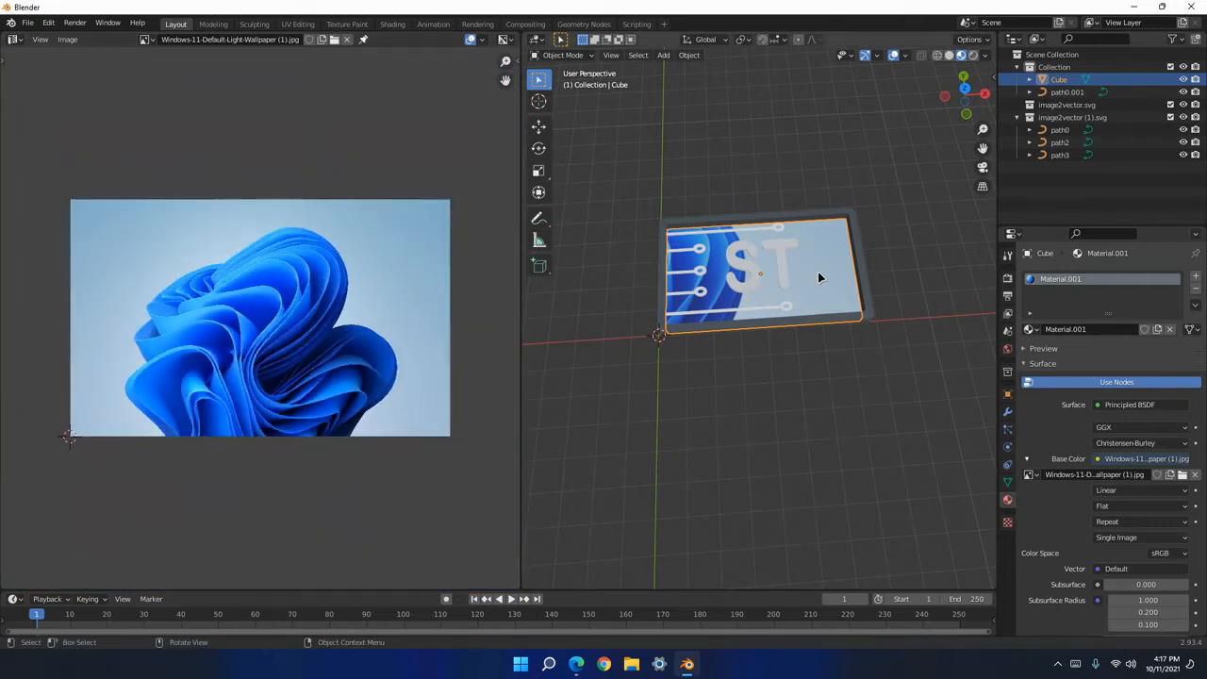
key("Tab")
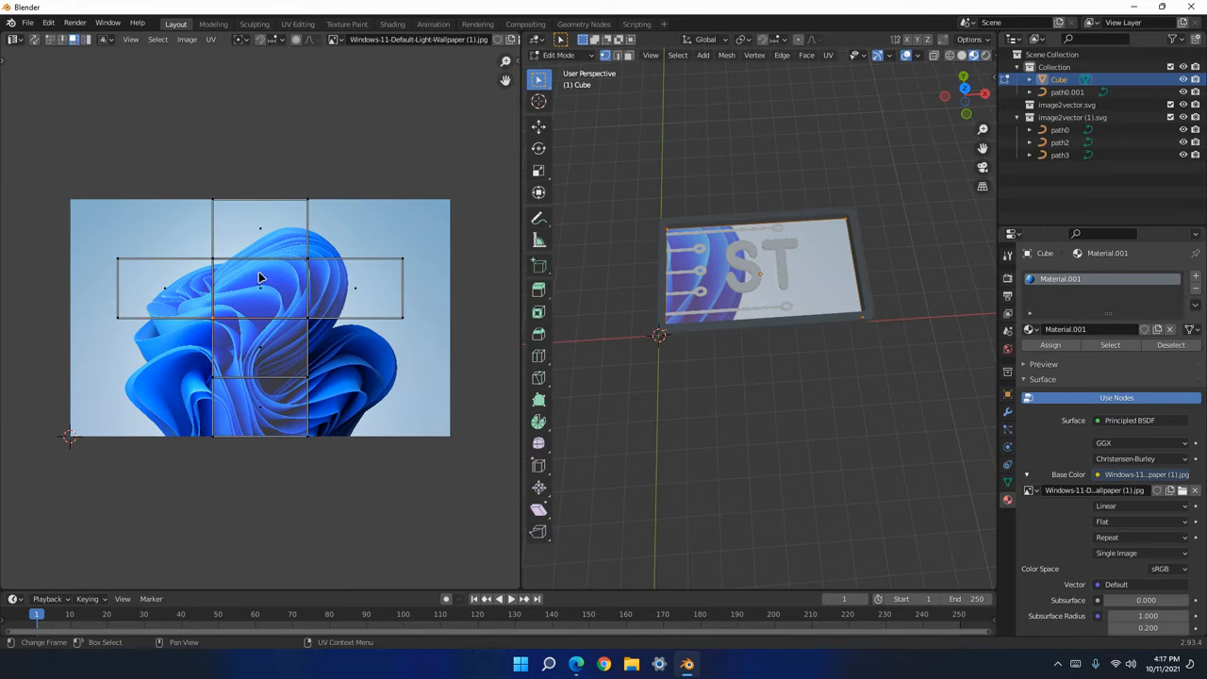
left_click(260, 278)
key("g")
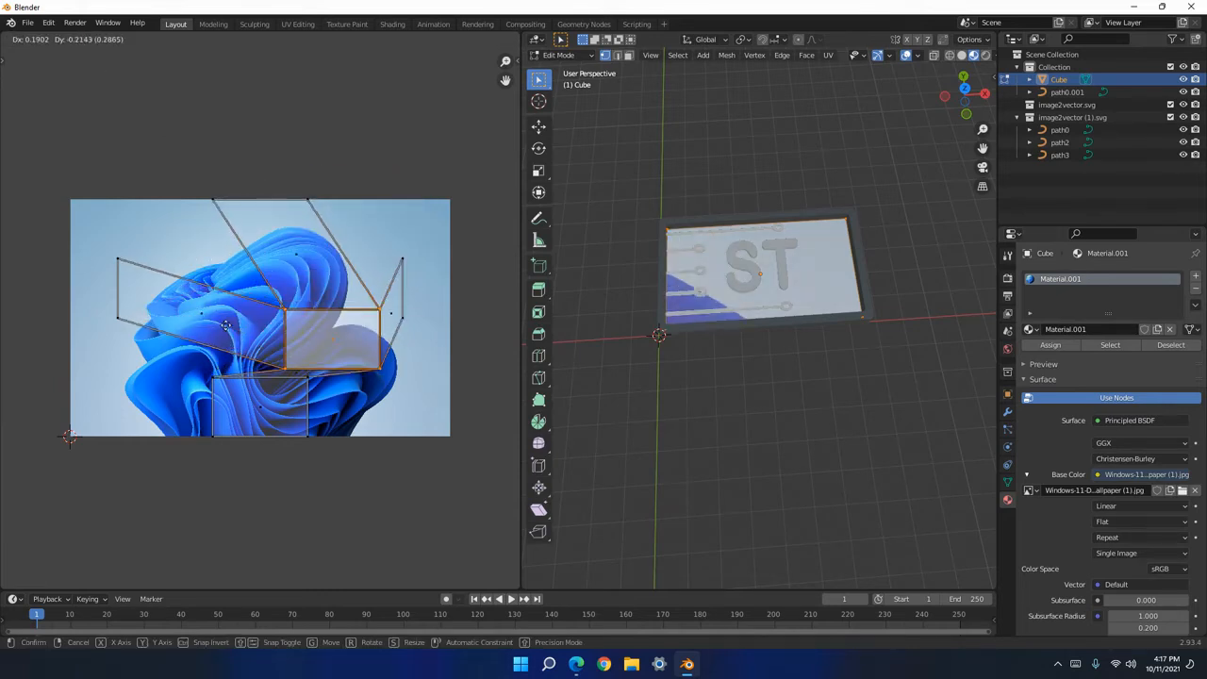
right_click(209, 314)
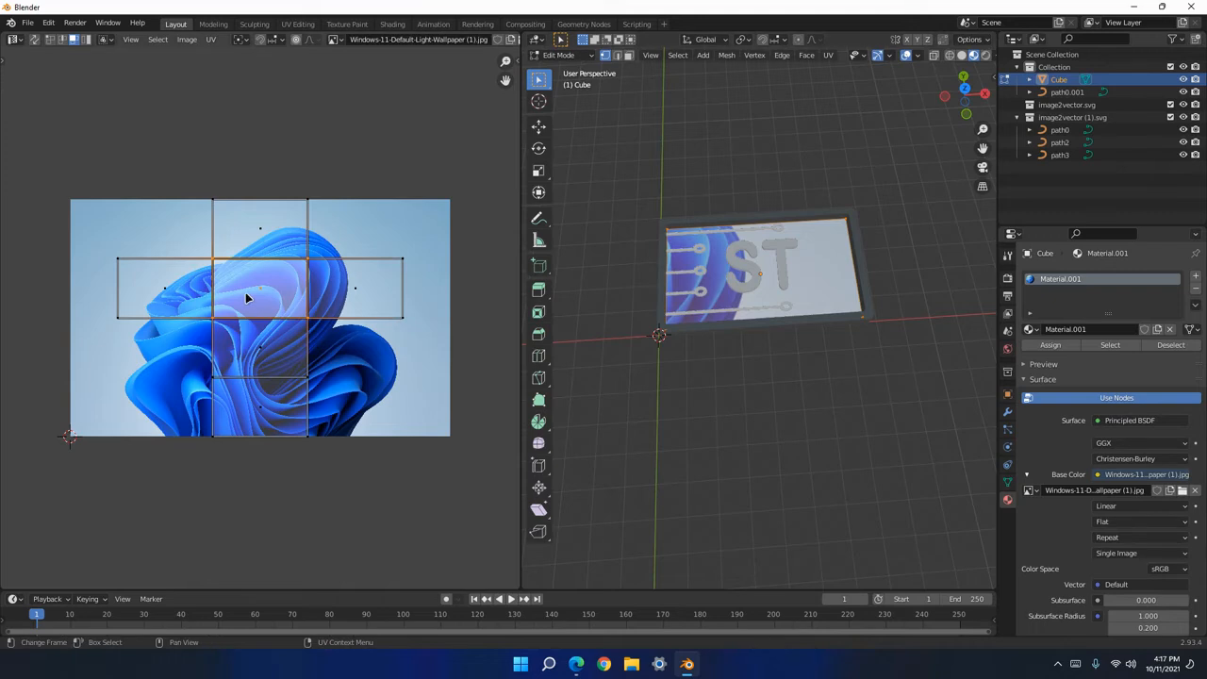
key("g")
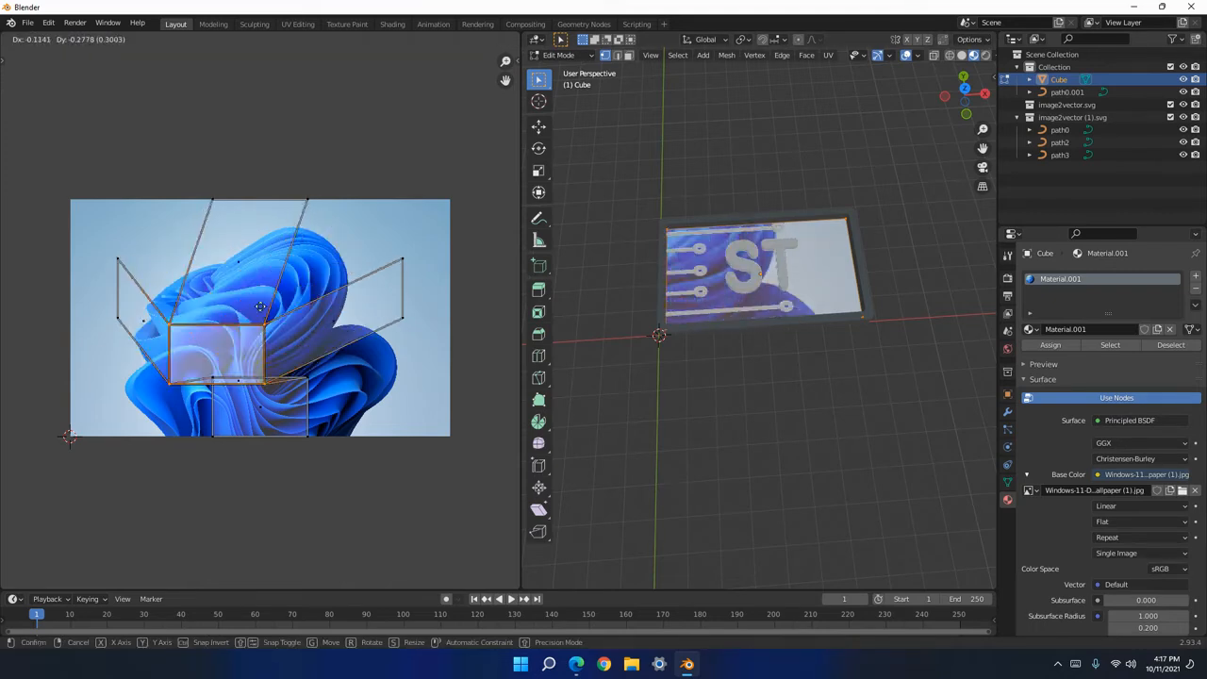
right_click(249, 308)
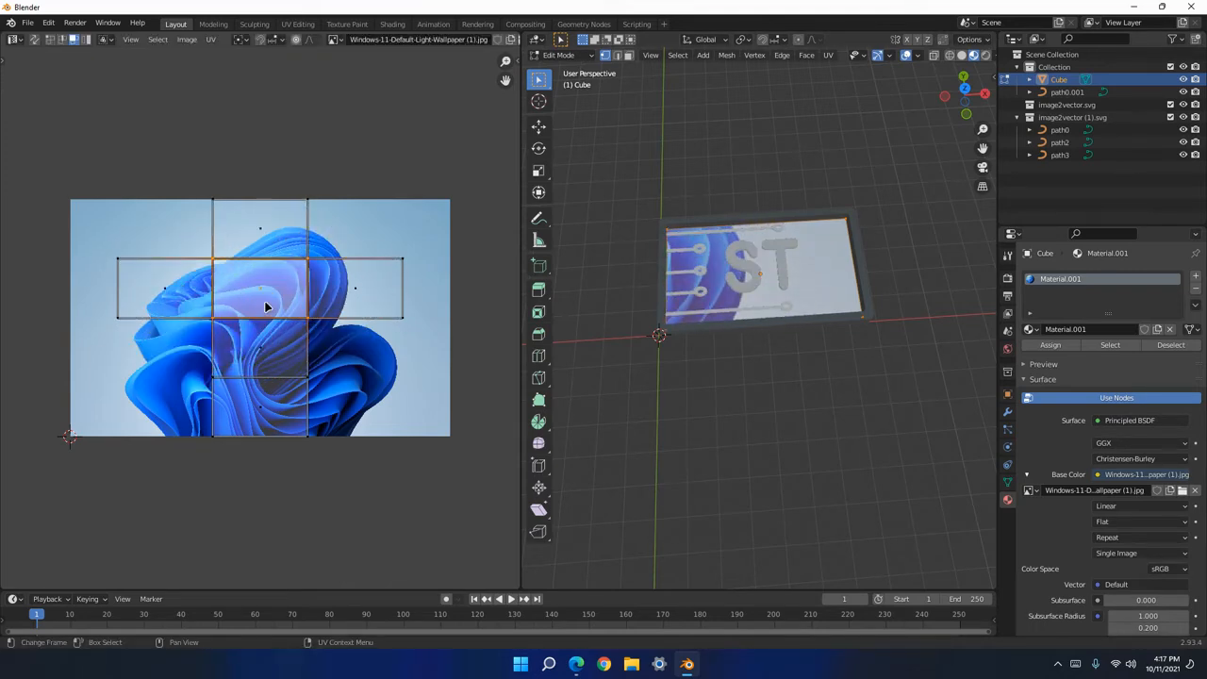
Try to scale the central UV face up to the wallpaper's size, check the slab, and undo the scaling and moving.
key("s")
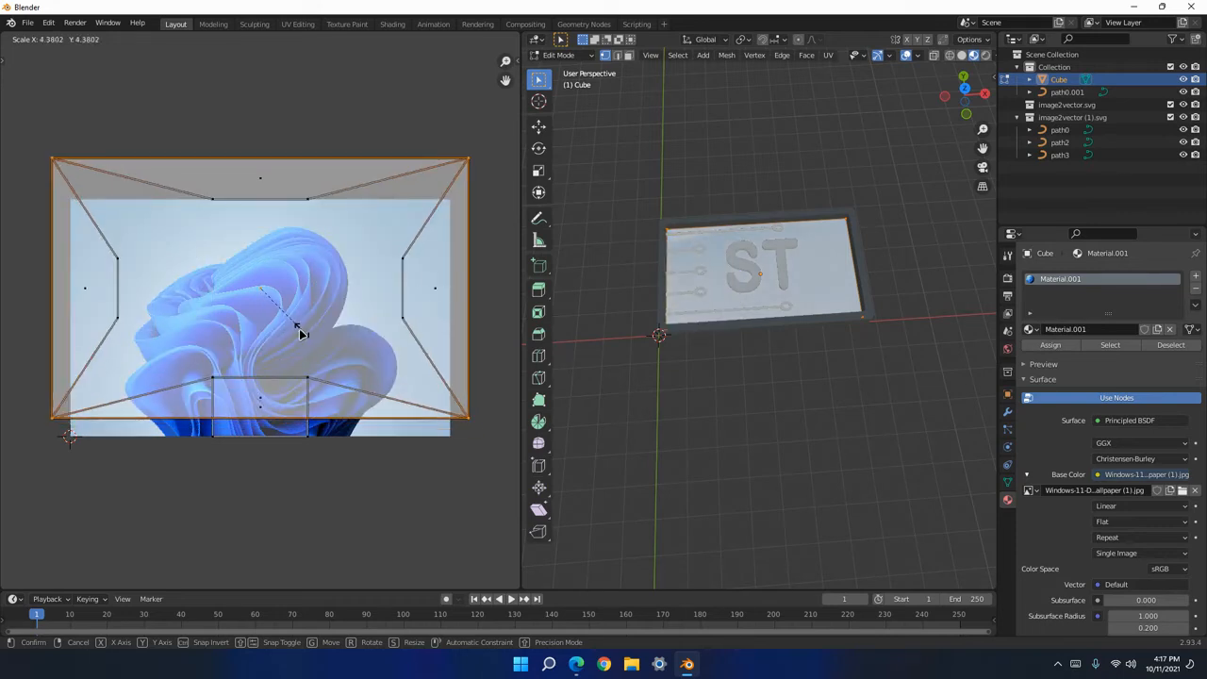
left_click(244, 286)
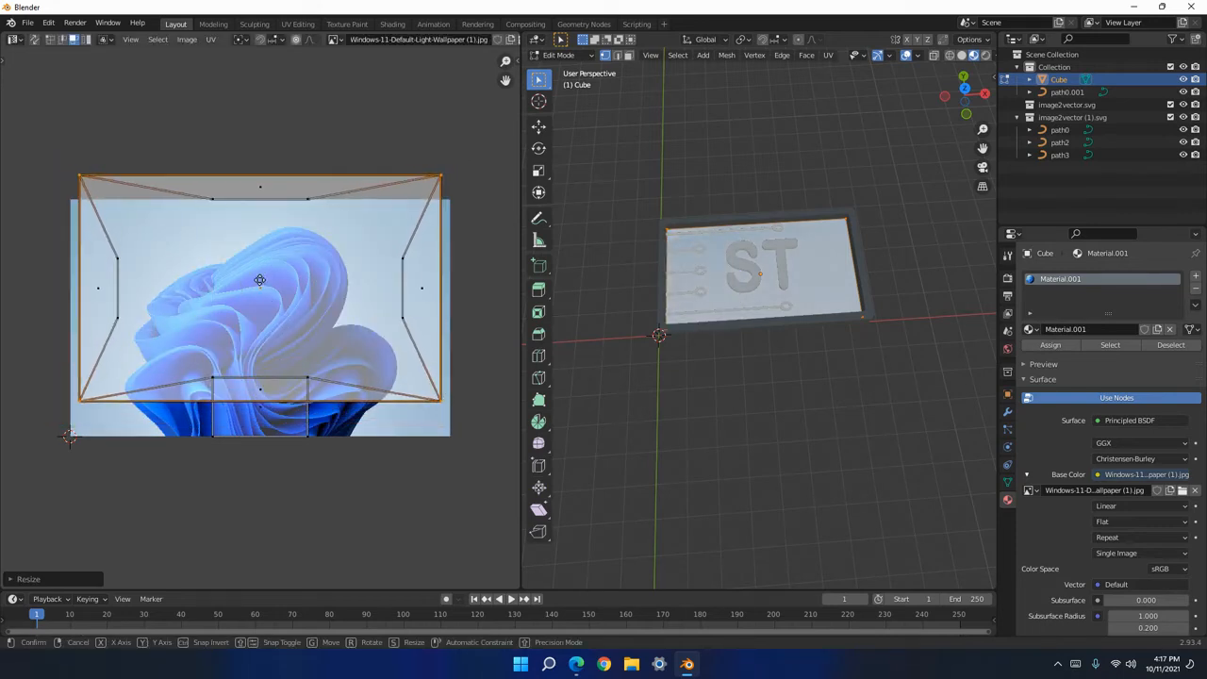
key("g")
left_click(258, 301)
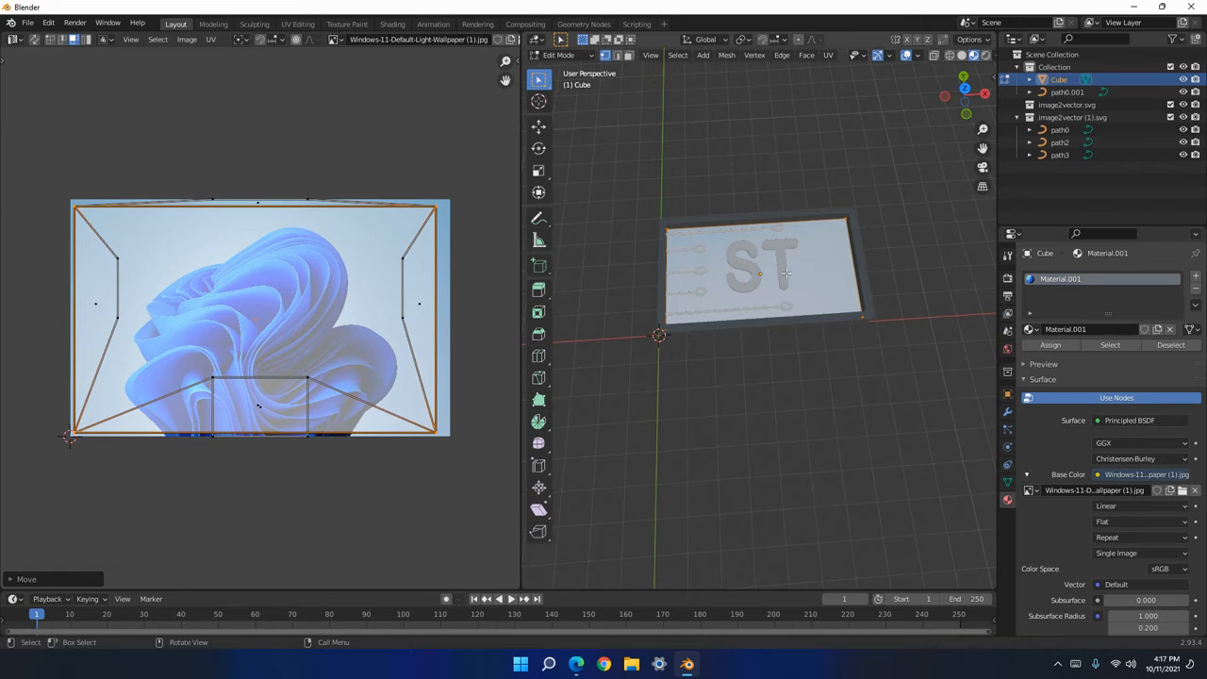
scroll(764, 345, "up", 5)
middle_click_drag(764, 345, 755, 339)
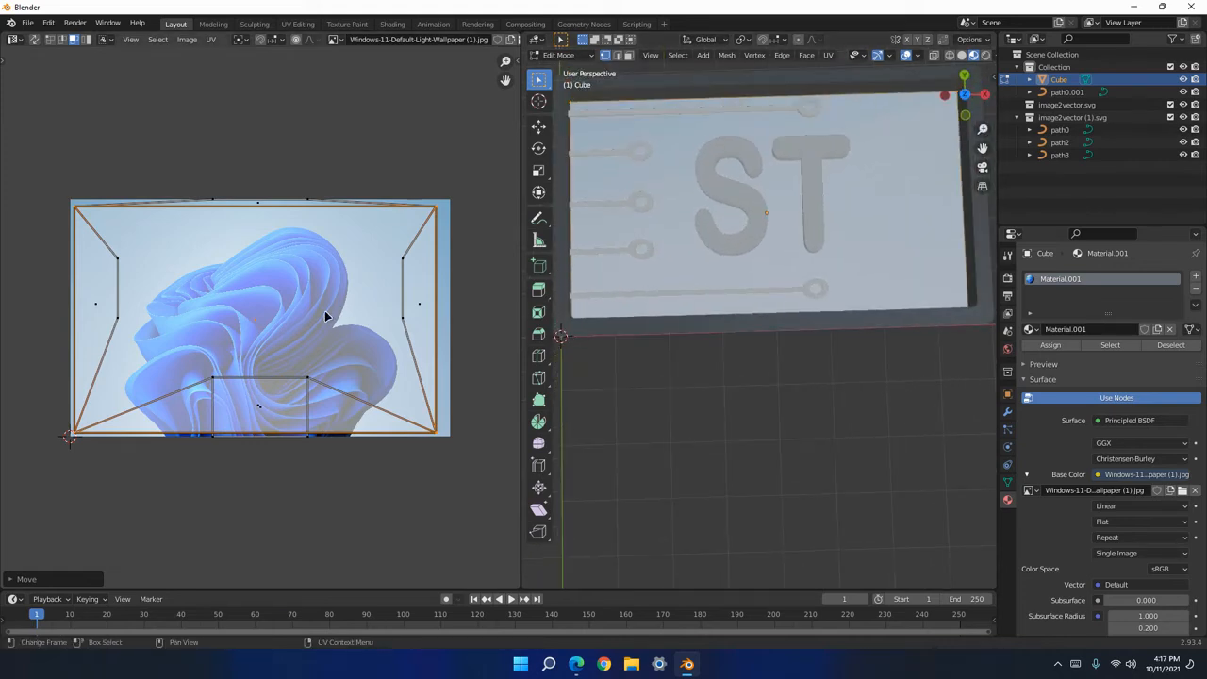
key("ctrl+z")
key("ctrl+z")
key("ctrl+z")
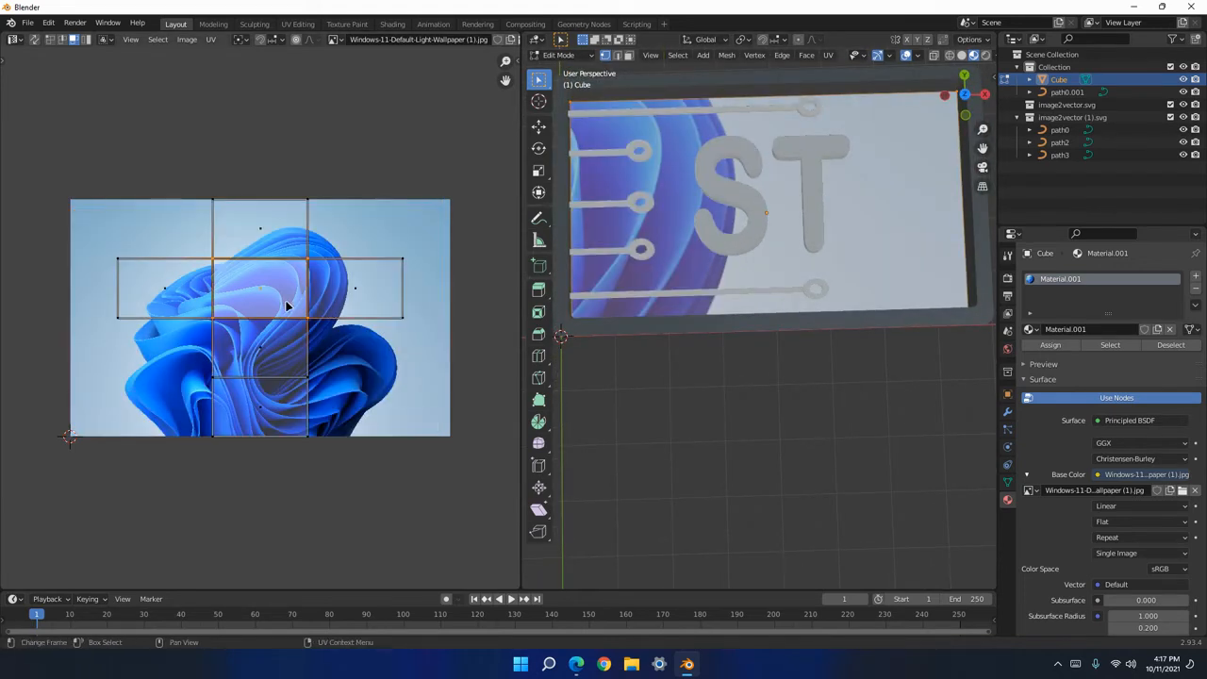
Select the outer UV face on the right arm of the layout, test-move it to check which slab side it controls, and undo the move.
left_click(173, 315)
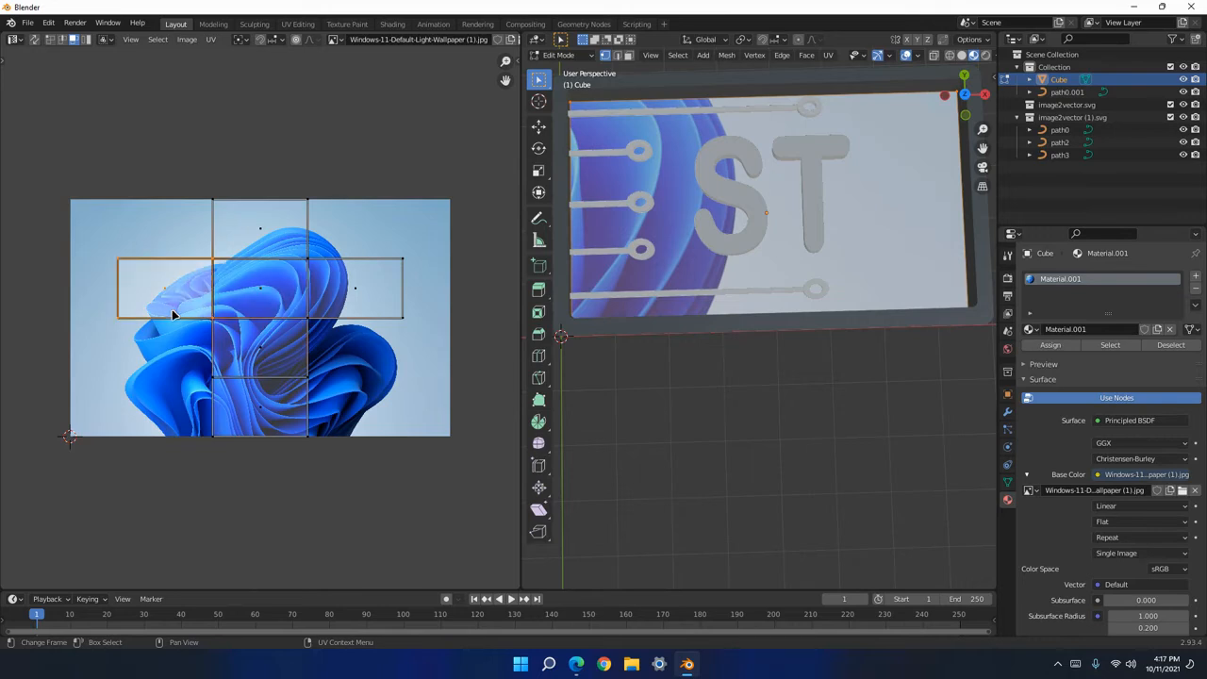
left_click(360, 309)
key("g")
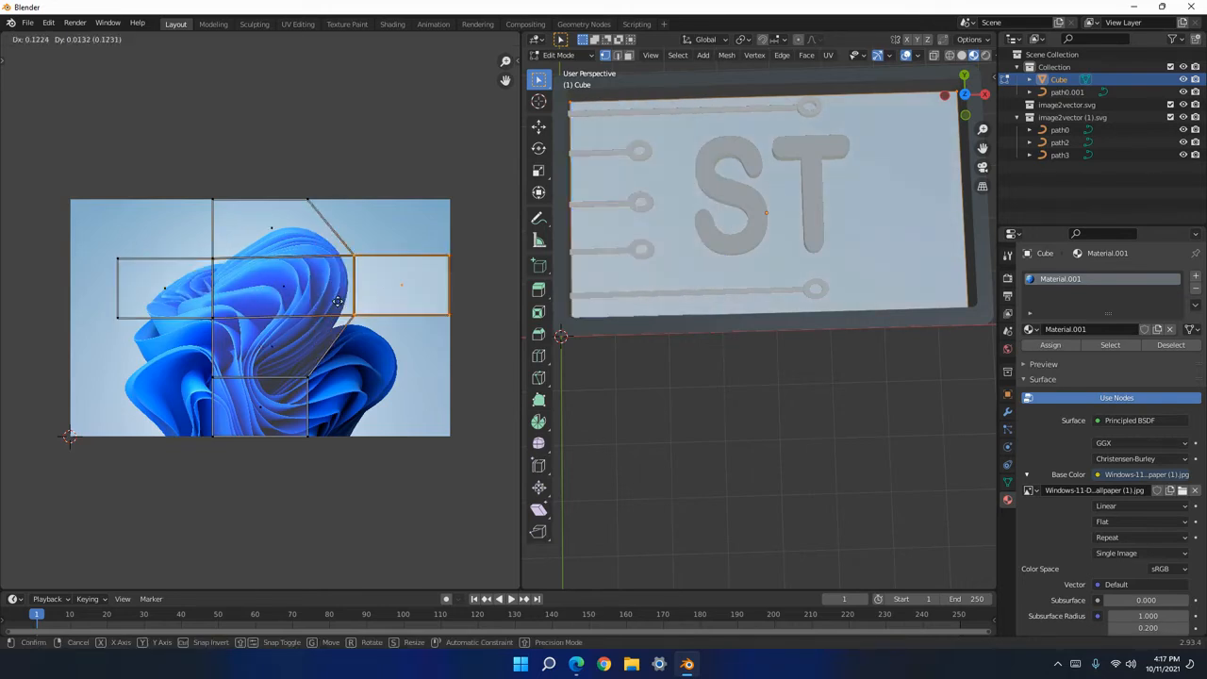
left_click(308, 291)
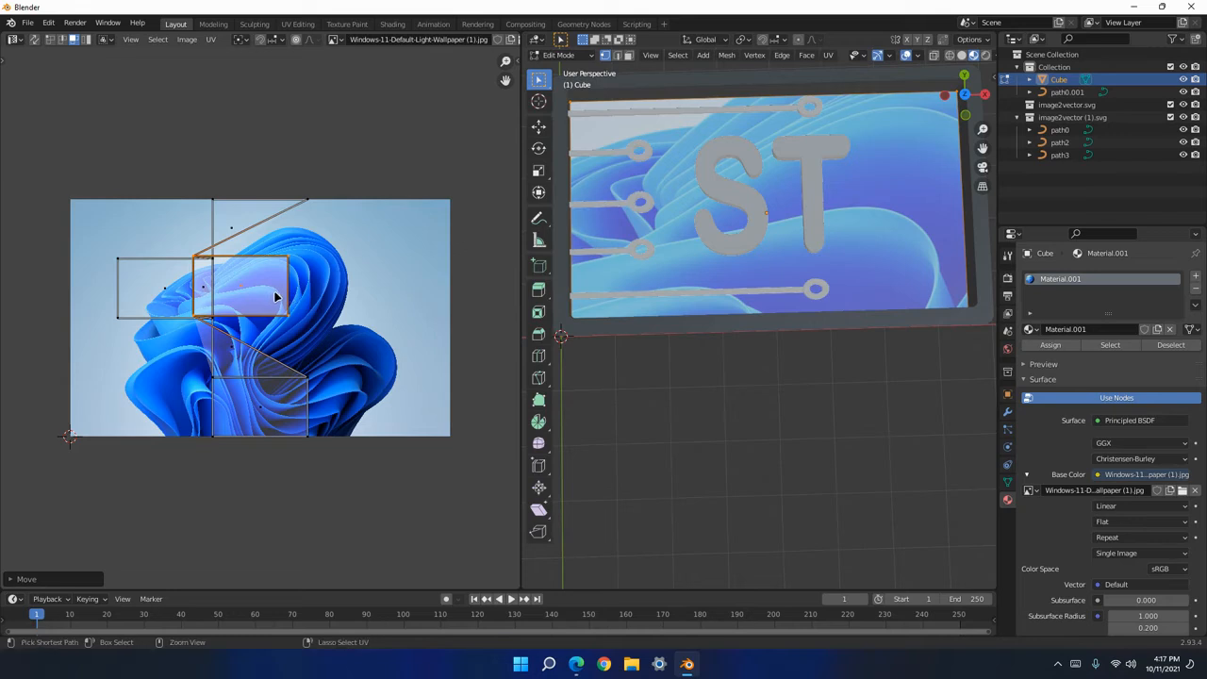
key("ctrl+z")
key("s")
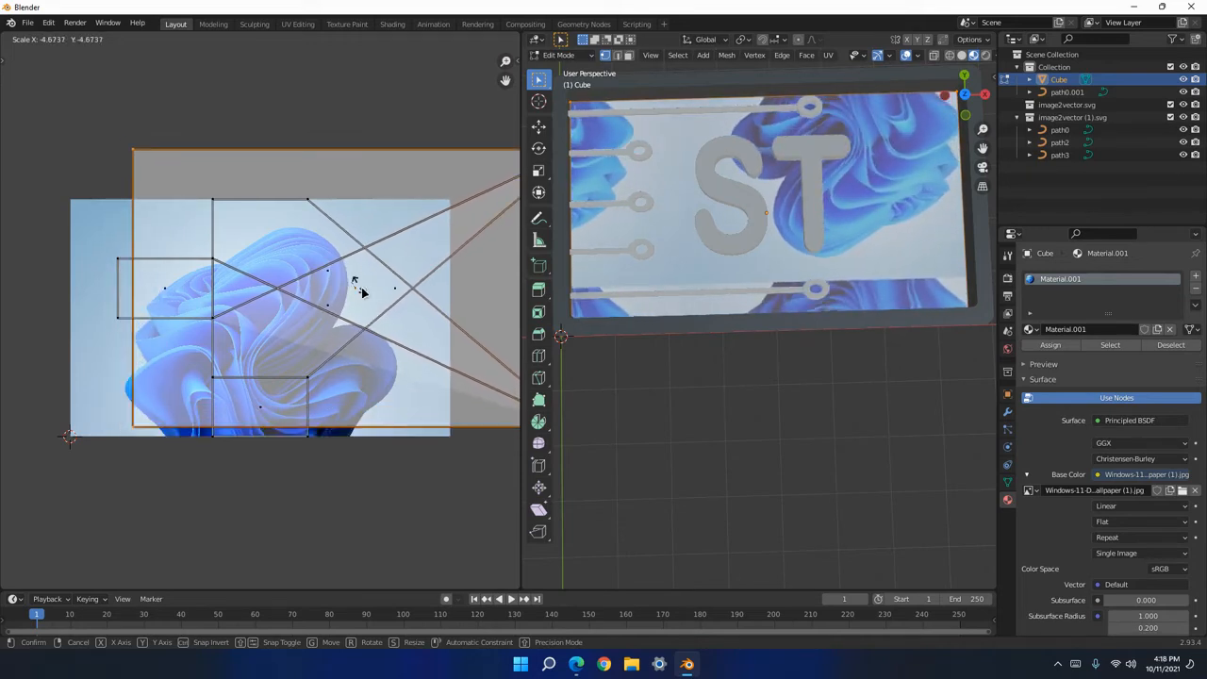
left_click(382, 314)
key("ctrl+z")
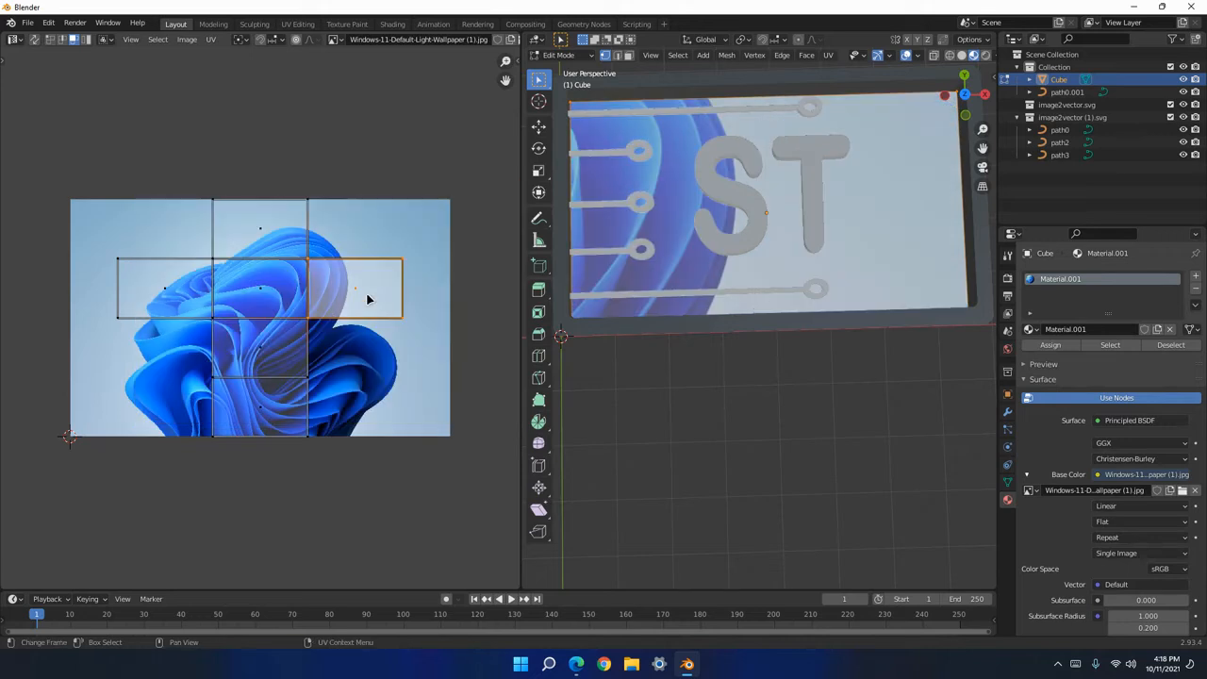
Scale up and move the selected right-arm UV face until it covers the whole wallpaper image.
key("s")
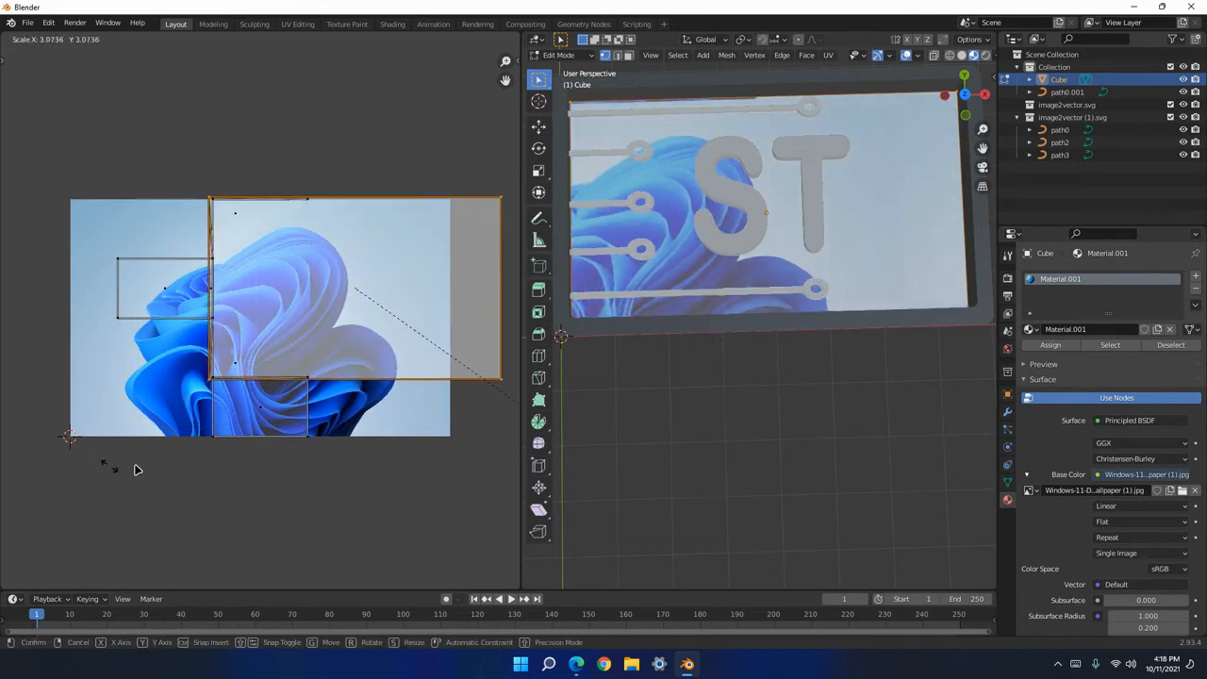
left_click(203, 436)
key("g")
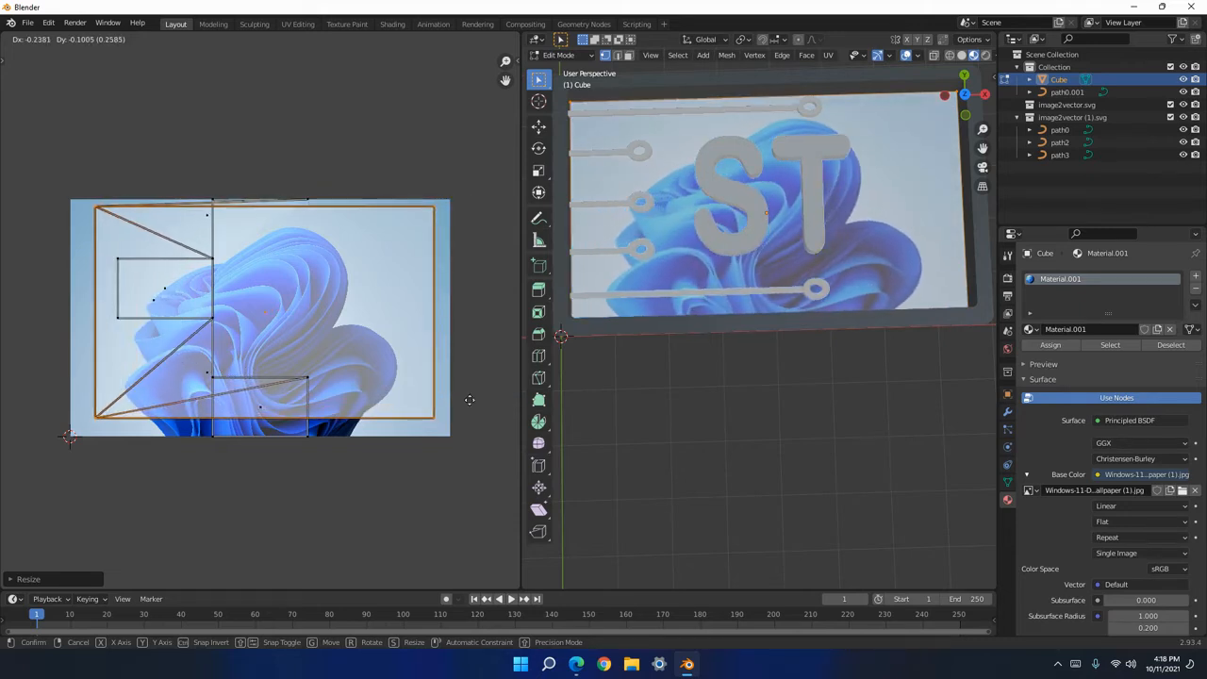
left_click(442, 382)
key("s")
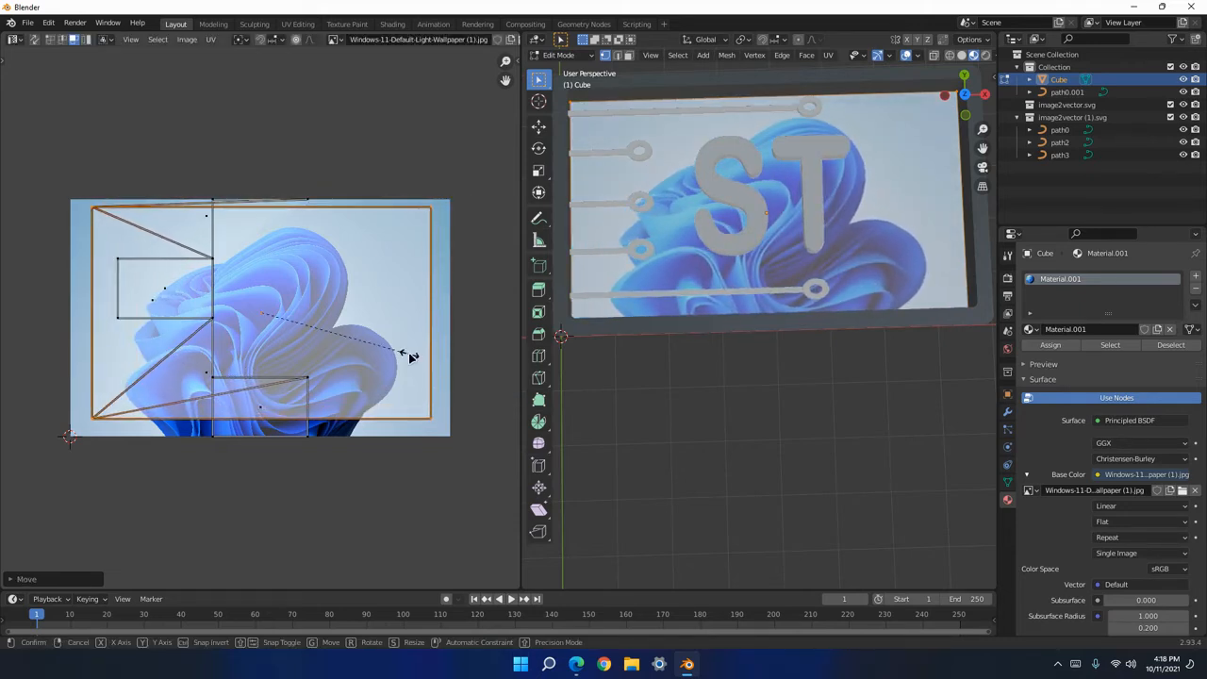
left_click(33, 457)
key("g")
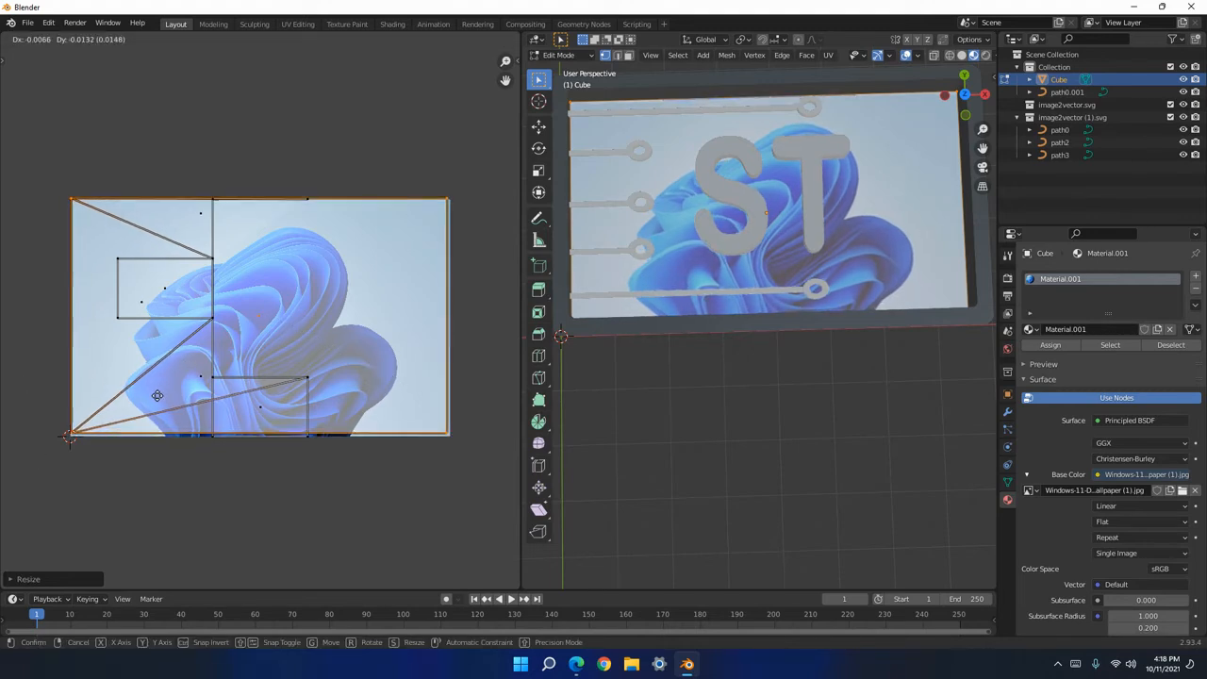
left_click(162, 398)
Deselect the face, return the slab to Object Mode and clear the object selection.
scroll(849, 274, "down", 4)
scroll(879, 260, "up", 3)
left_click(964, 215)
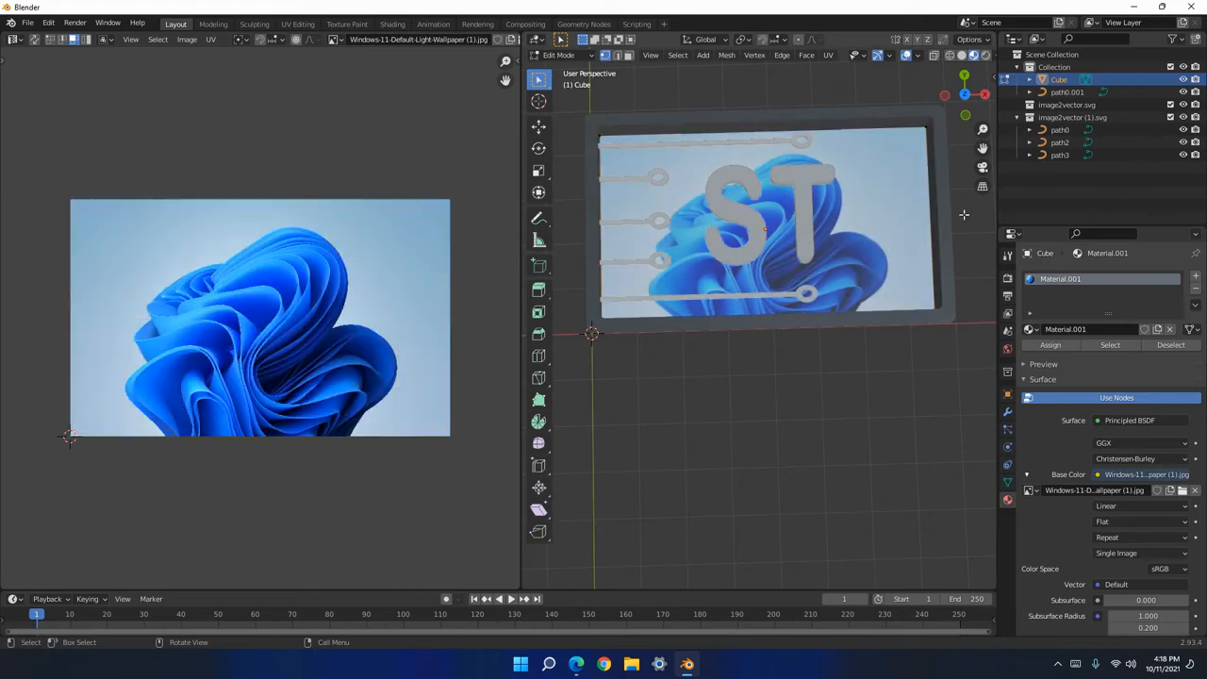
key("Tab")
left_click(869, 340)
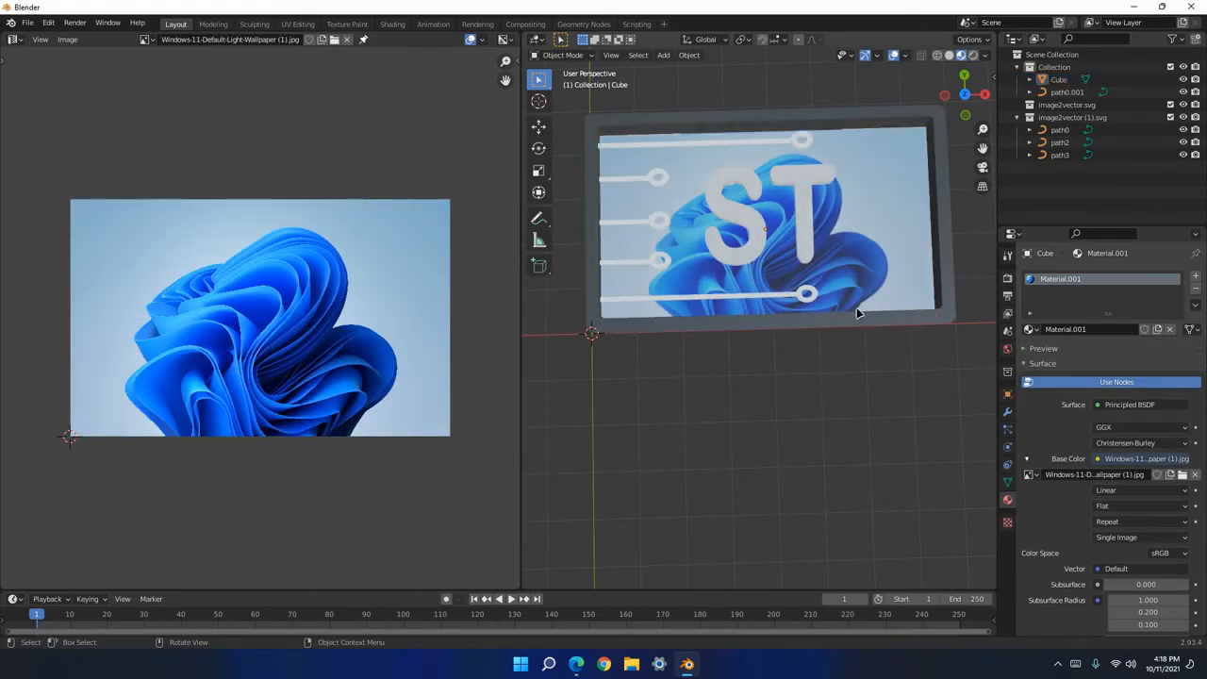
Set the scene's color management View Transform to Standard in the render settings.
left_click(1008, 296)
left_click(1008, 279)
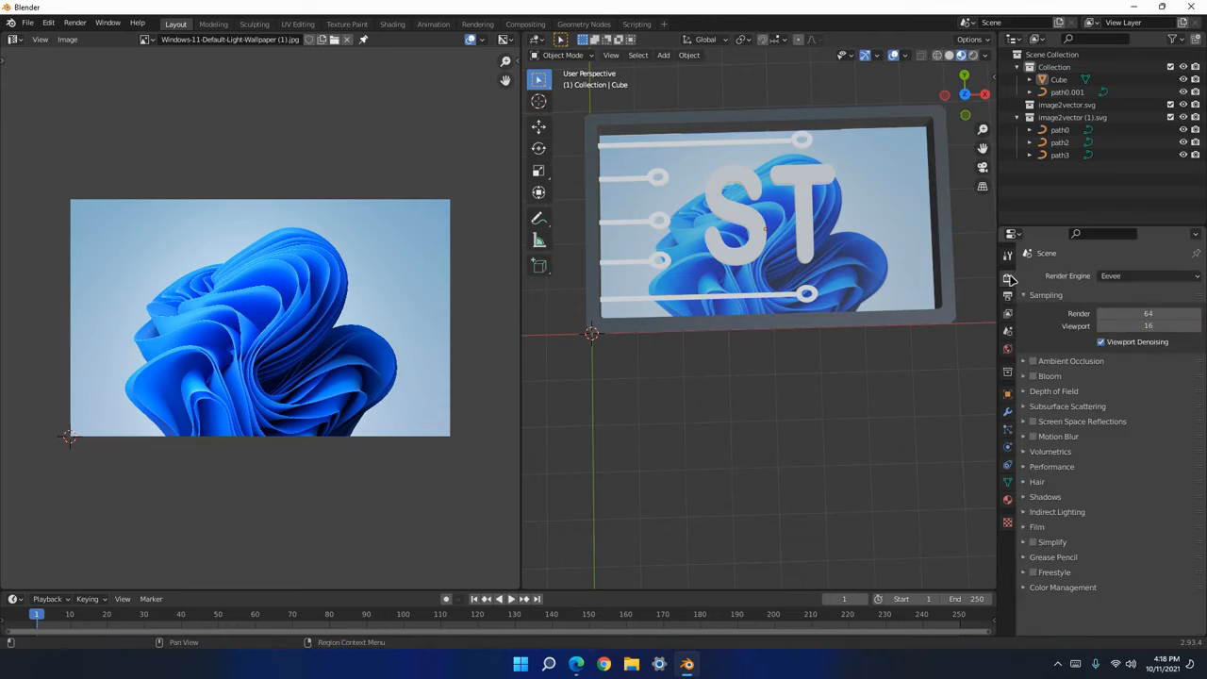
left_click(1031, 588)
scroll(1098, 571, "down", 3)
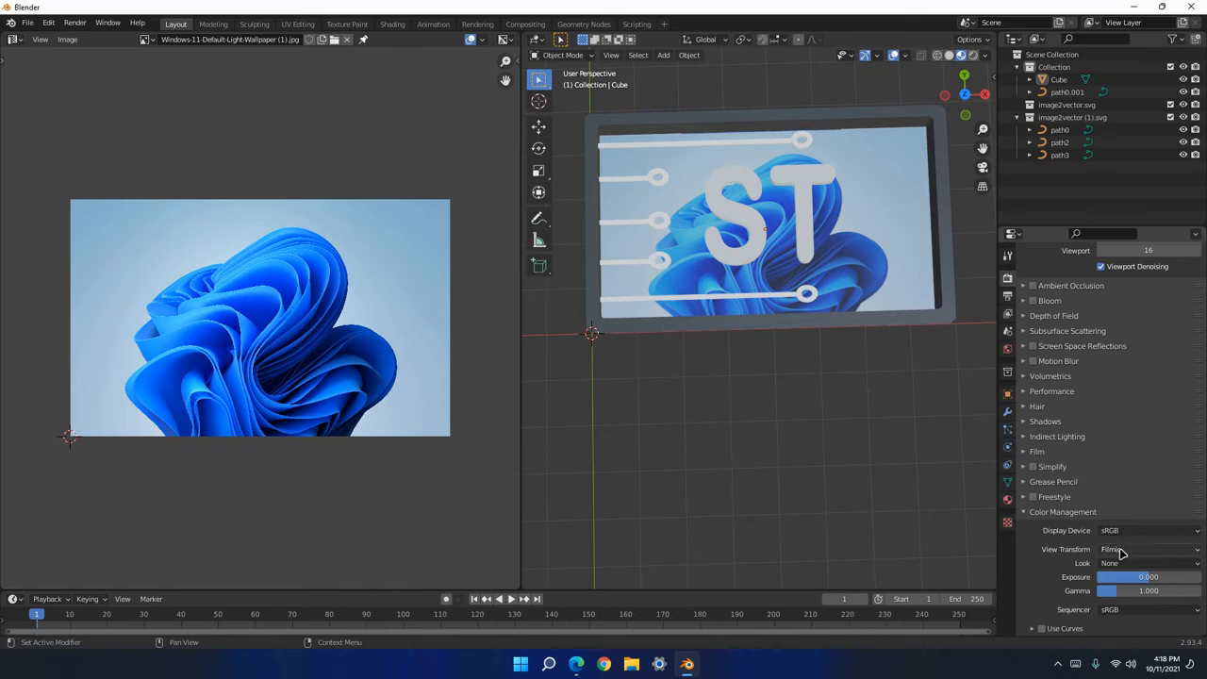
left_click(1131, 551)
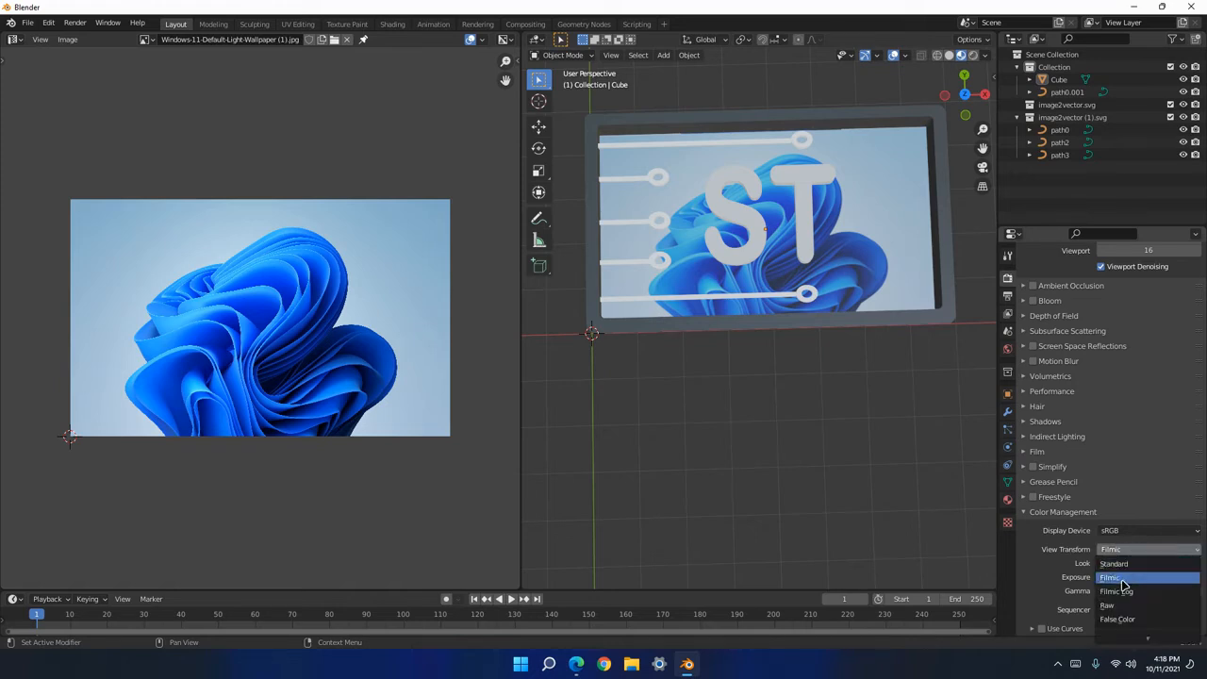
left_click(1123, 564)
Examine the wallpaper colors and the raised ST lettering on the board from close up and from several angles.
scroll(907, 382, "down", 4)
scroll(894, 330, "up", 4)
mouse_move(894, 331)
middle_mouse_down()
mouse_move(884, 399)
mouse_move(901, 337)
middle_mouse_up()
scroll(775, 375, "up", 5)
scroll(783, 379, "down", 4)
middle_click_drag(788, 396, 903, 331, "shift")
scroll(891, 357, "down", 3)
scroll(903, 331, "up", 4)
middle_click_drag(903, 288, 806, 303)
scroll(843, 329, "down", 4)
scroll(820, 332, "up", 4)
scroll(790, 314, "up", 4)
scroll(798, 311, "down", 5)
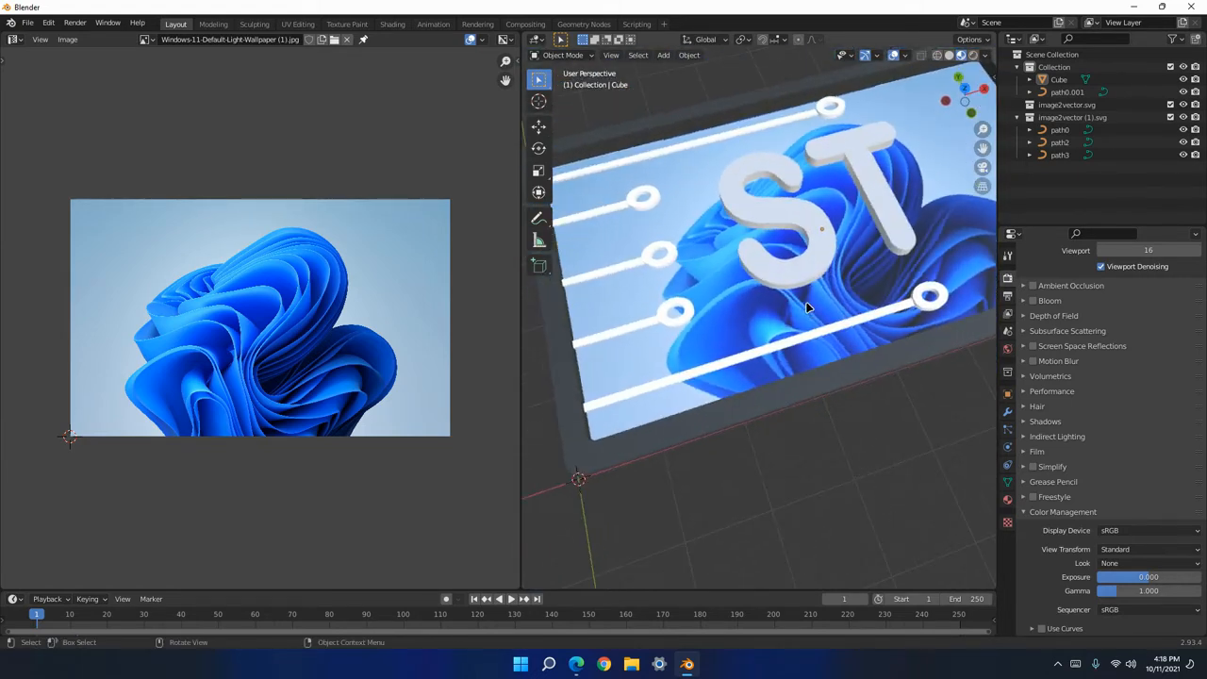
scroll(755, 391, "down", 5)
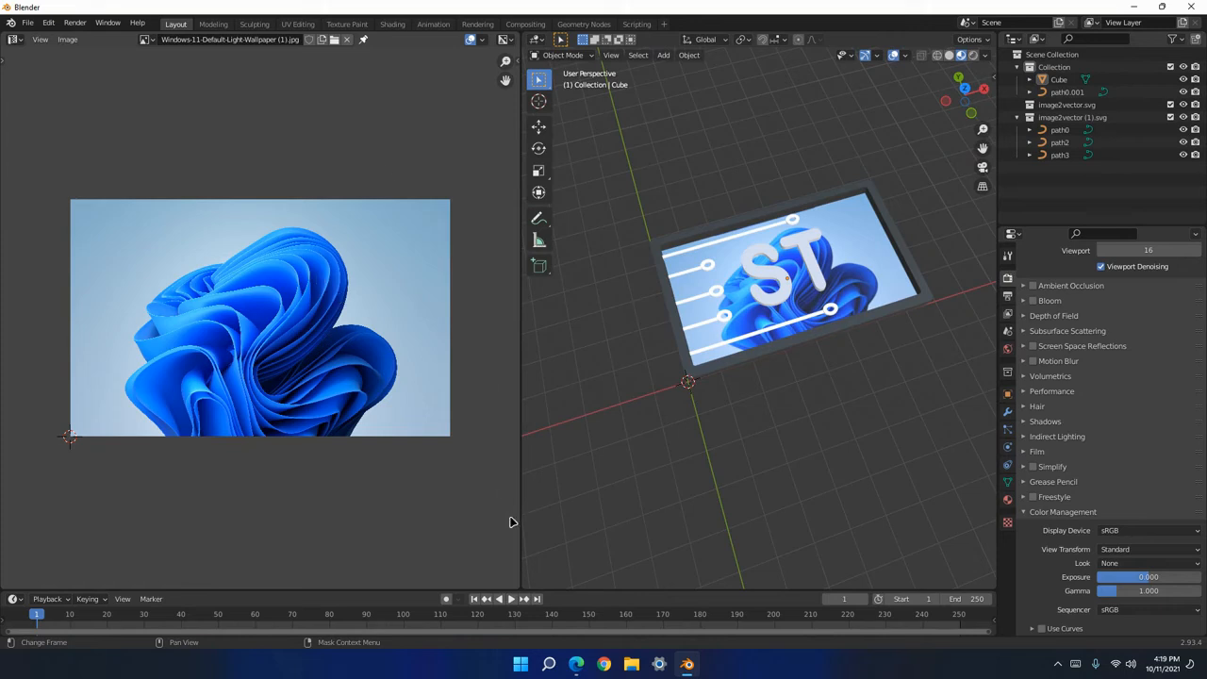
Join the image editor area into the 3D viewport so that a single large viewport shows the whole board.
right_click(521, 543)
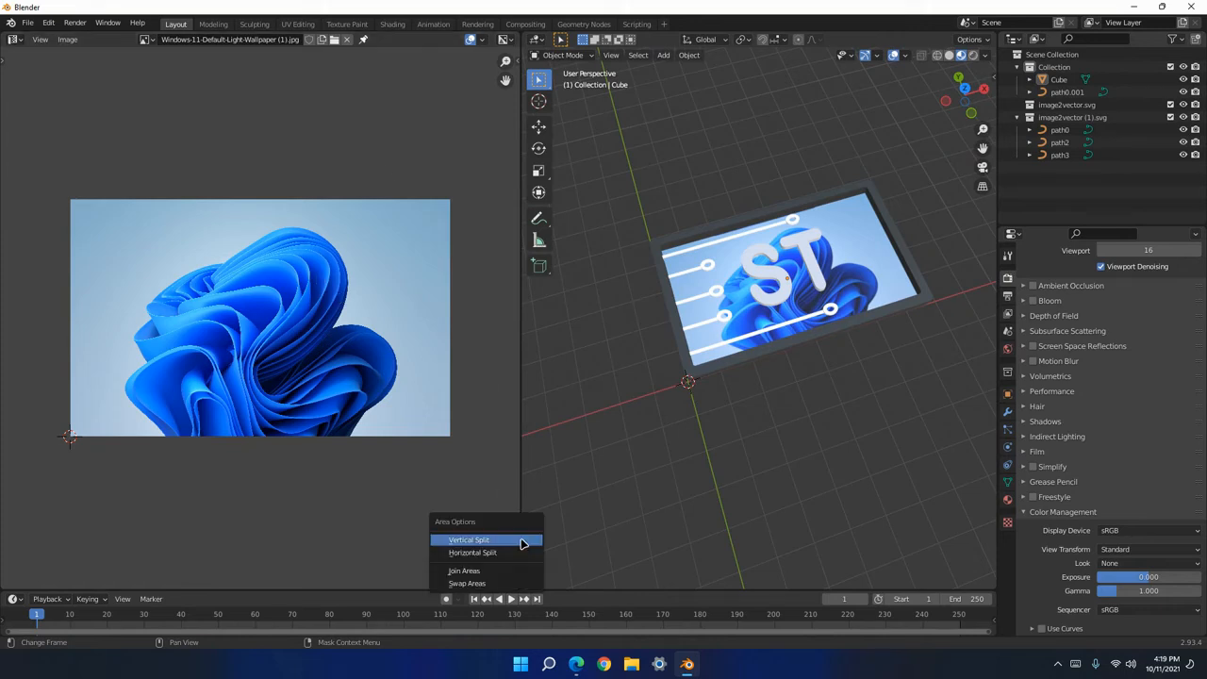
left_click(494, 571)
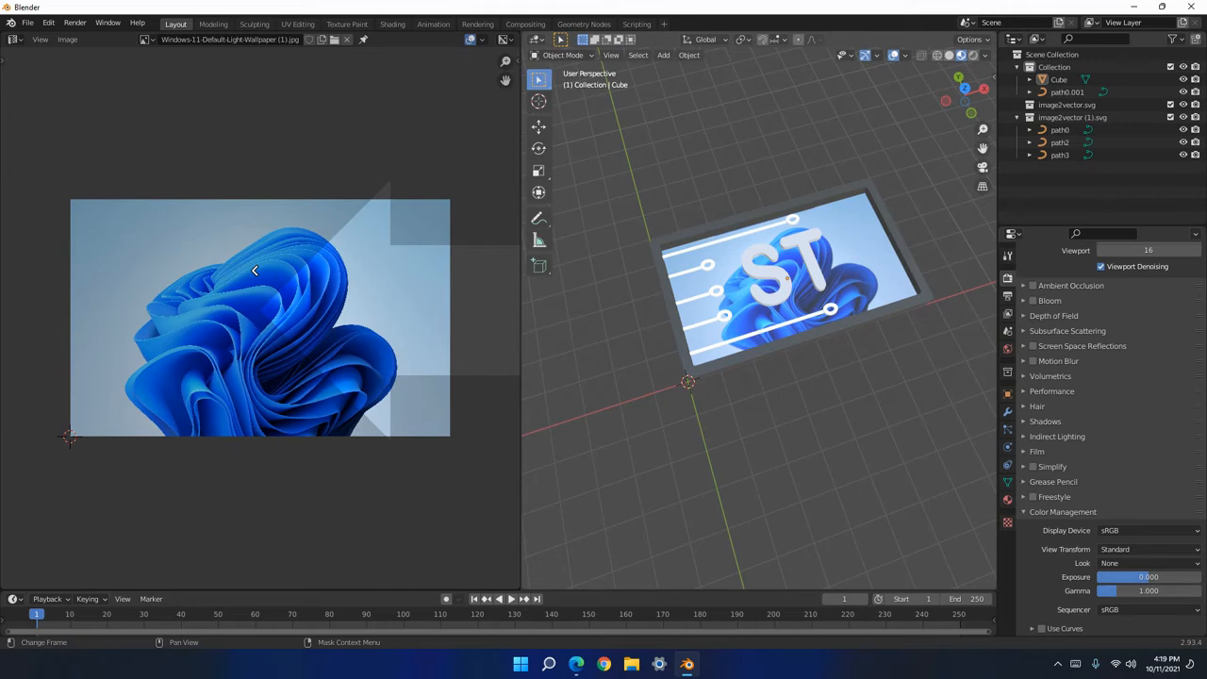
left_click(251, 277)
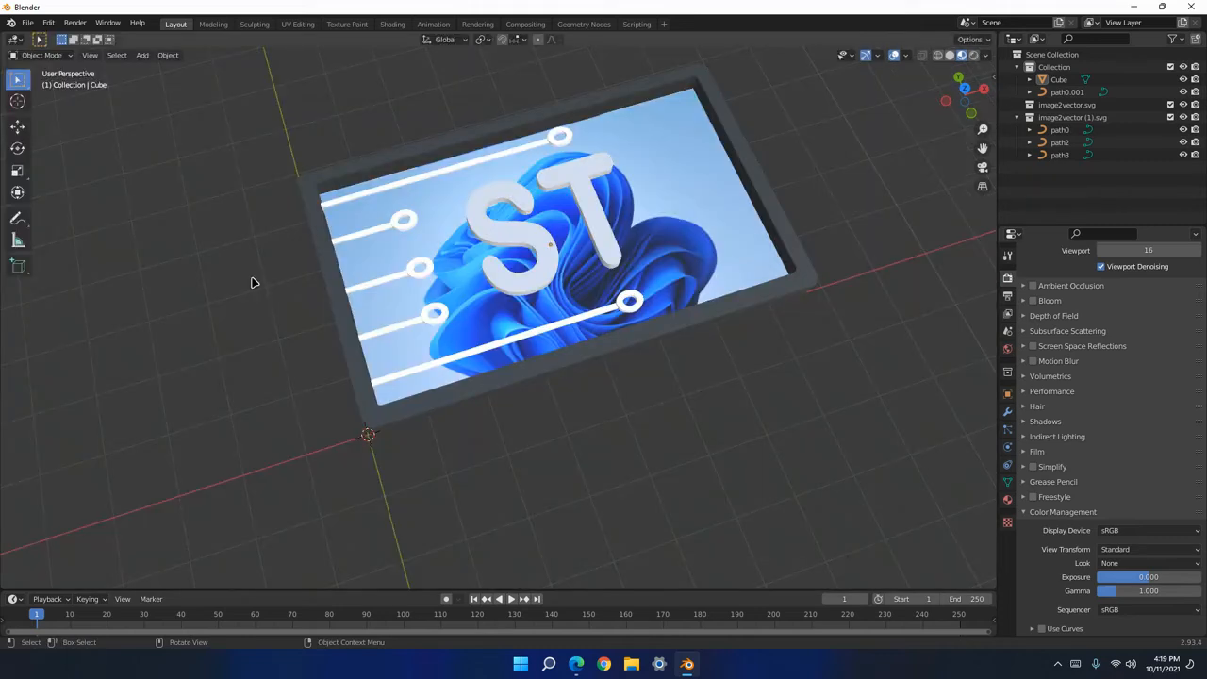
mouse_move(644, 313)
middle_mouse_down()
mouse_move(609, 278)
mouse_move(640, 304)
middle_mouse_up()
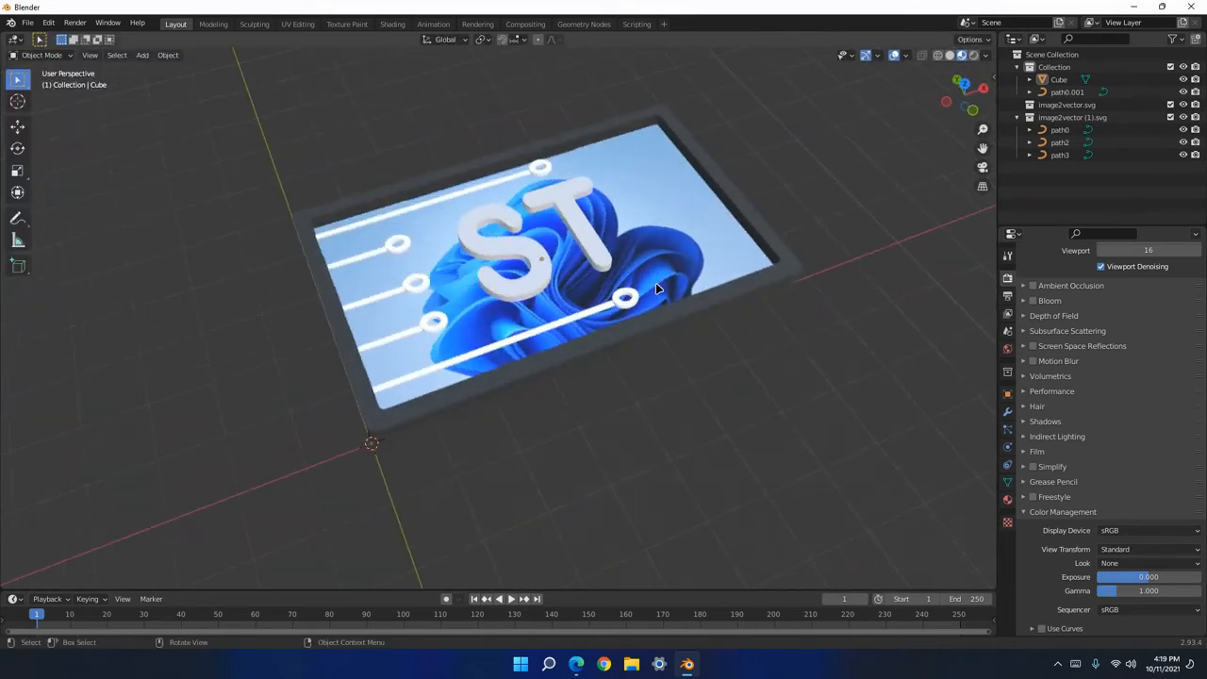
scroll(693, 276, "down", 2)
middle_click_drag(693, 276, 614, 323)
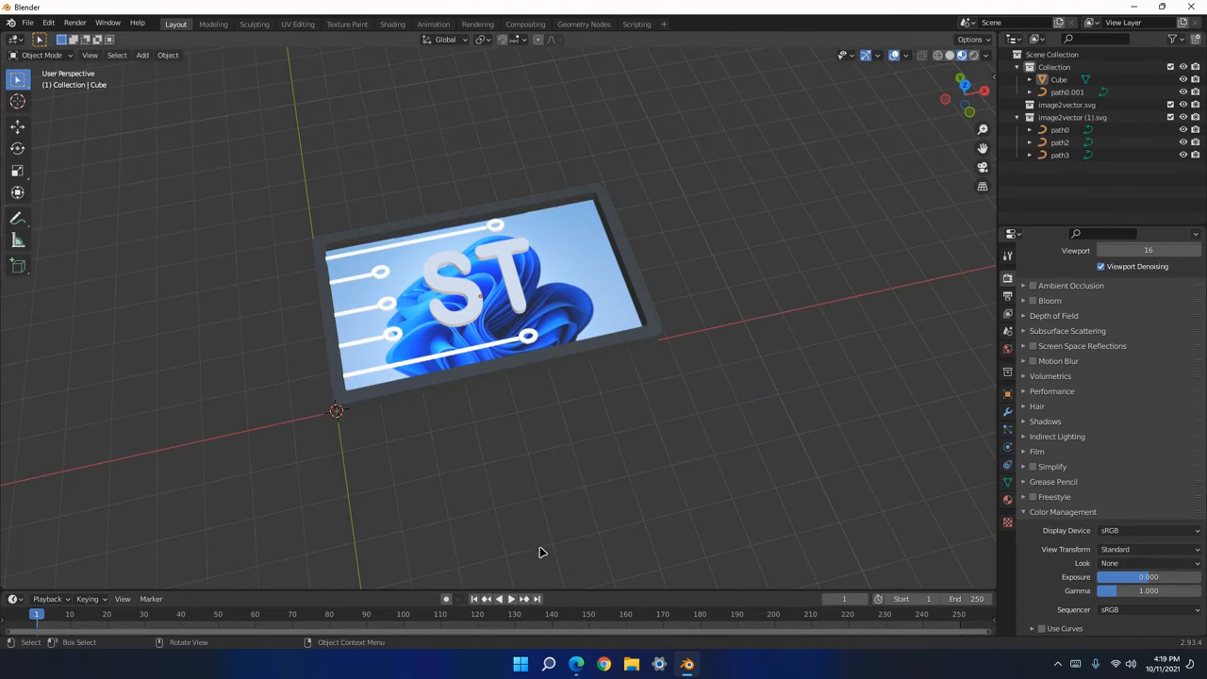
Split the 3D viewport vertically into a wider and a narrower area and set the narrower one to Rendered shading.
right_click(575, 591)
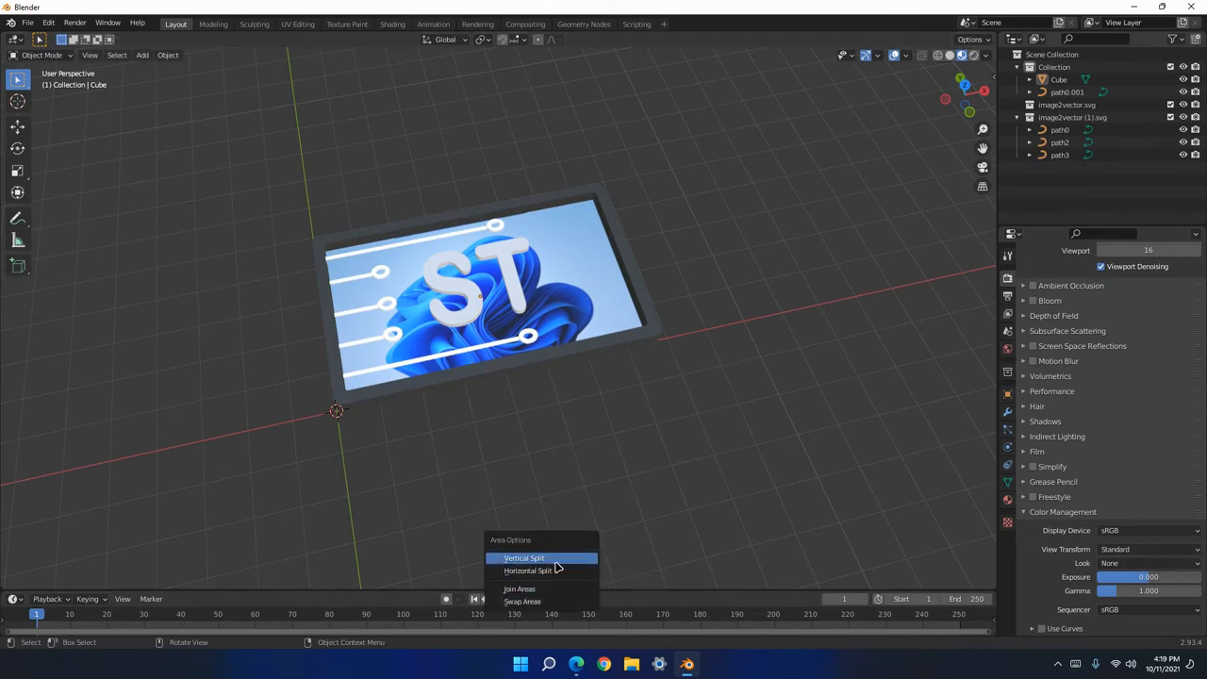
left_click(555, 559)
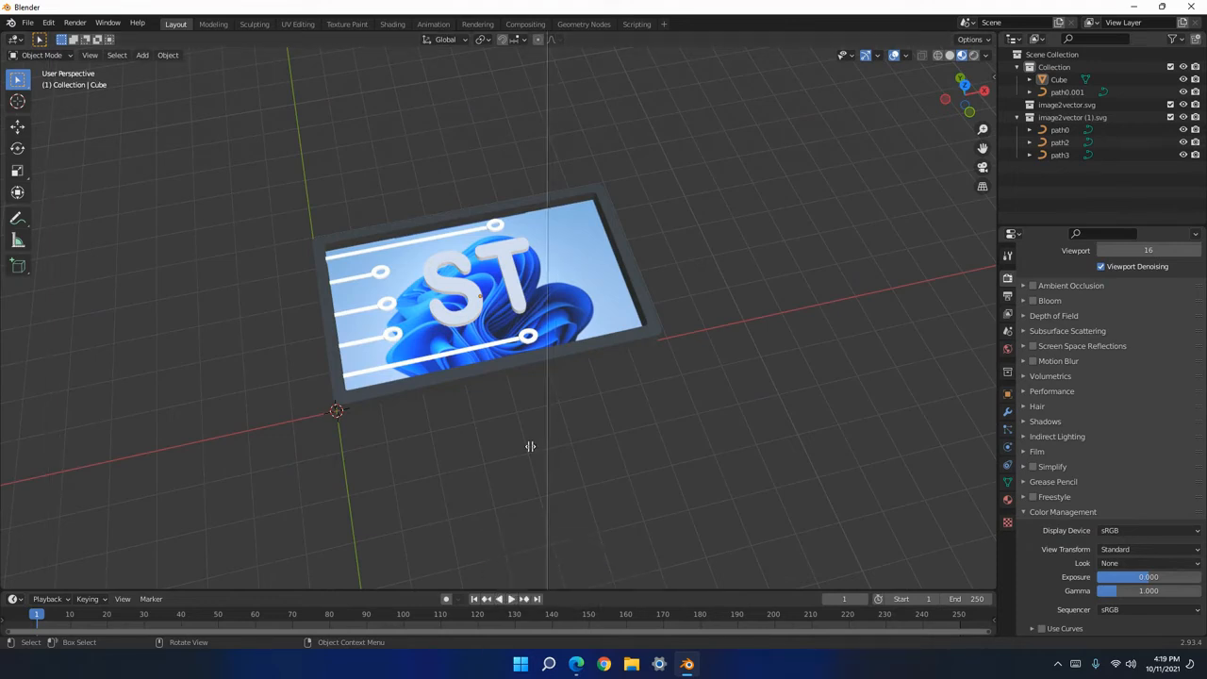
left_click(956, 117)
left_click(985, 55)
scroll(852, 321, "up", 4)
middle_click_drag(393, 316, 386, 316)
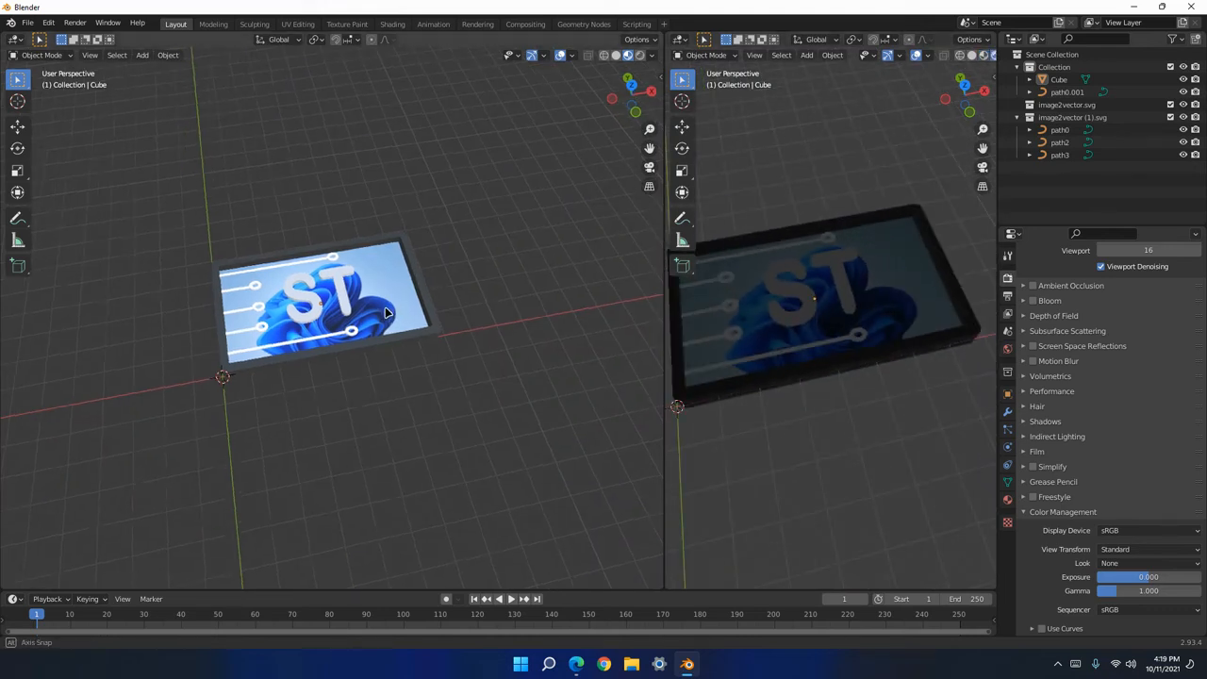
Switch the scene's render engine from Eevee to Cycles and view the board in the rendered viewport.
left_click(1008, 258)
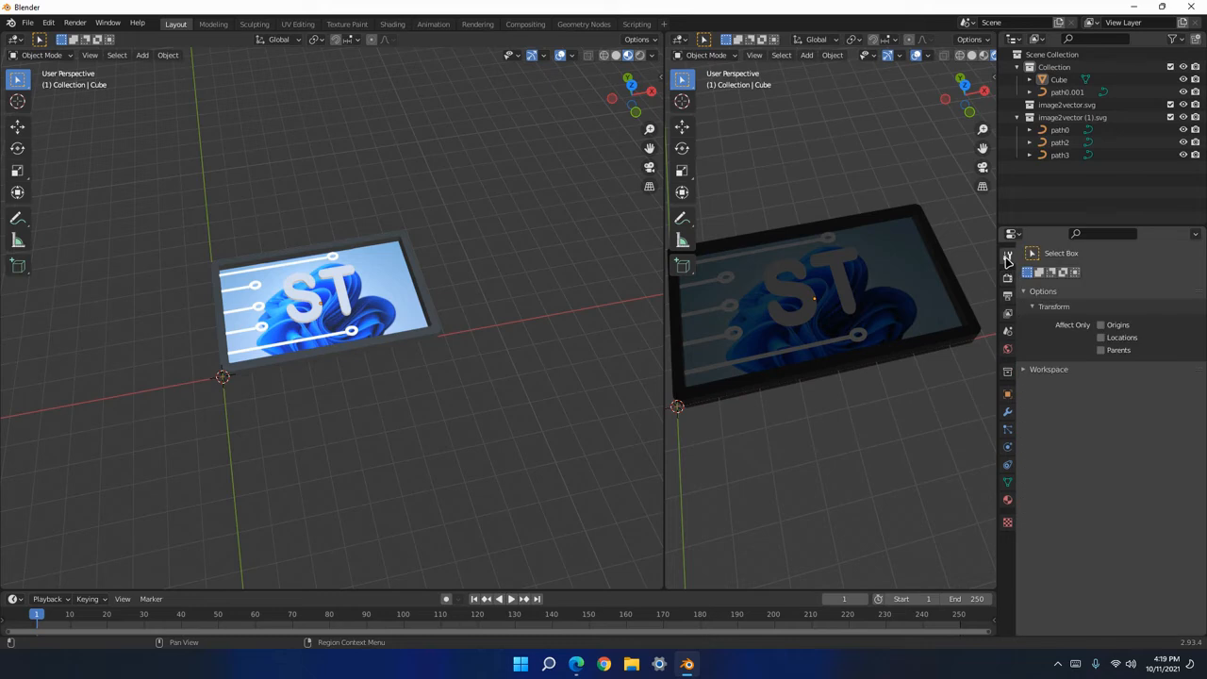
left_click(1008, 298)
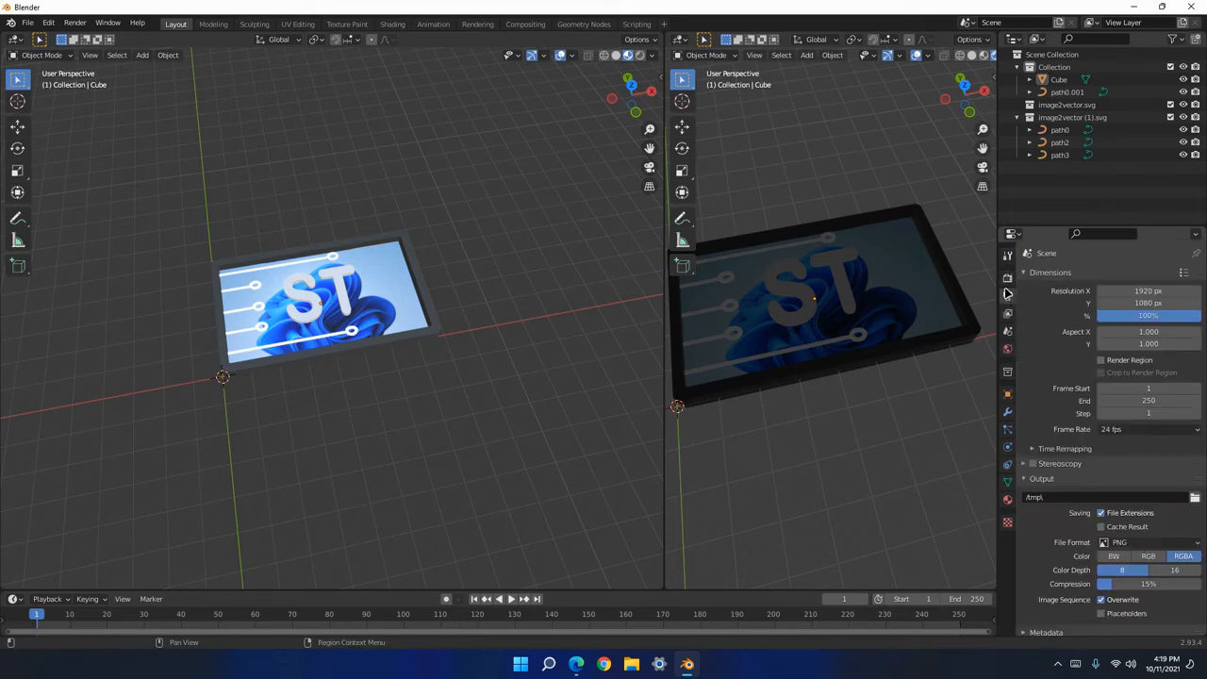
left_click(1008, 279)
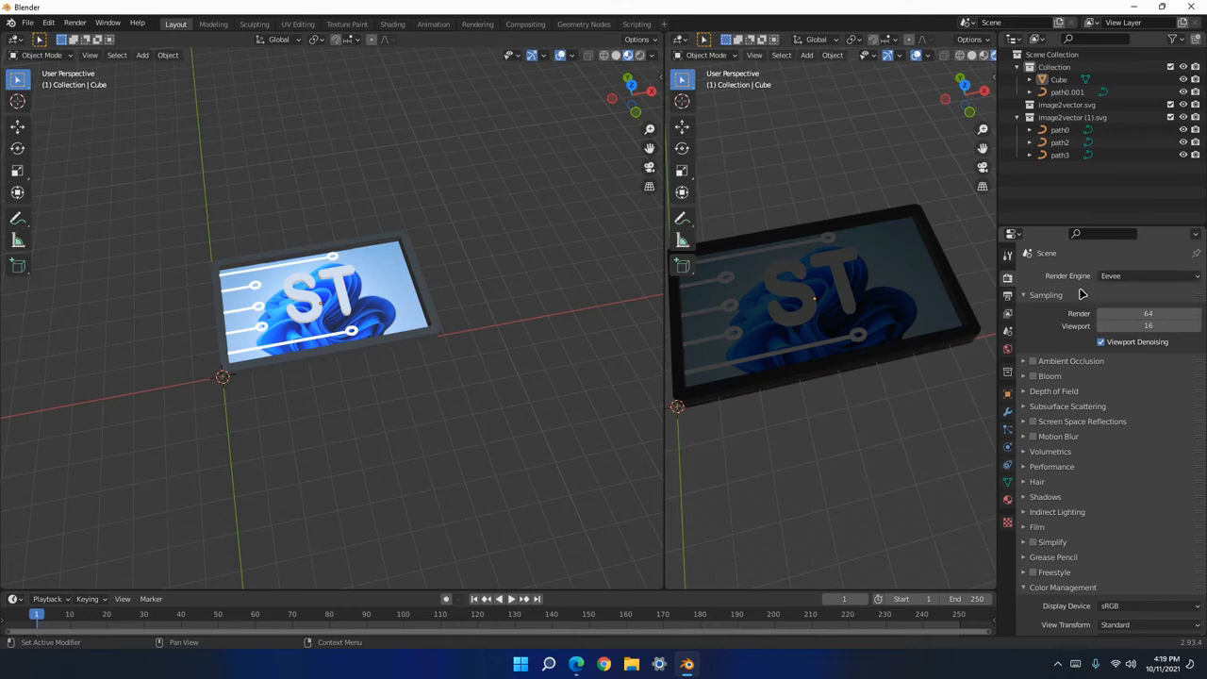
left_click(1130, 276)
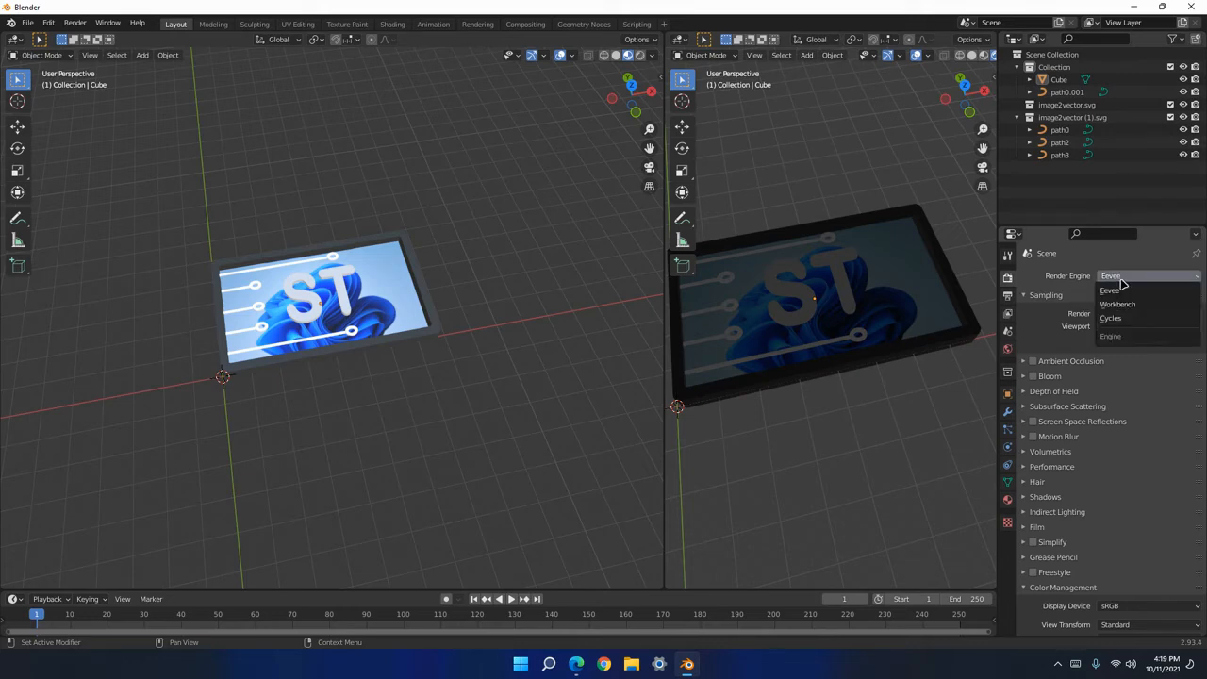
left_click(1113, 319)
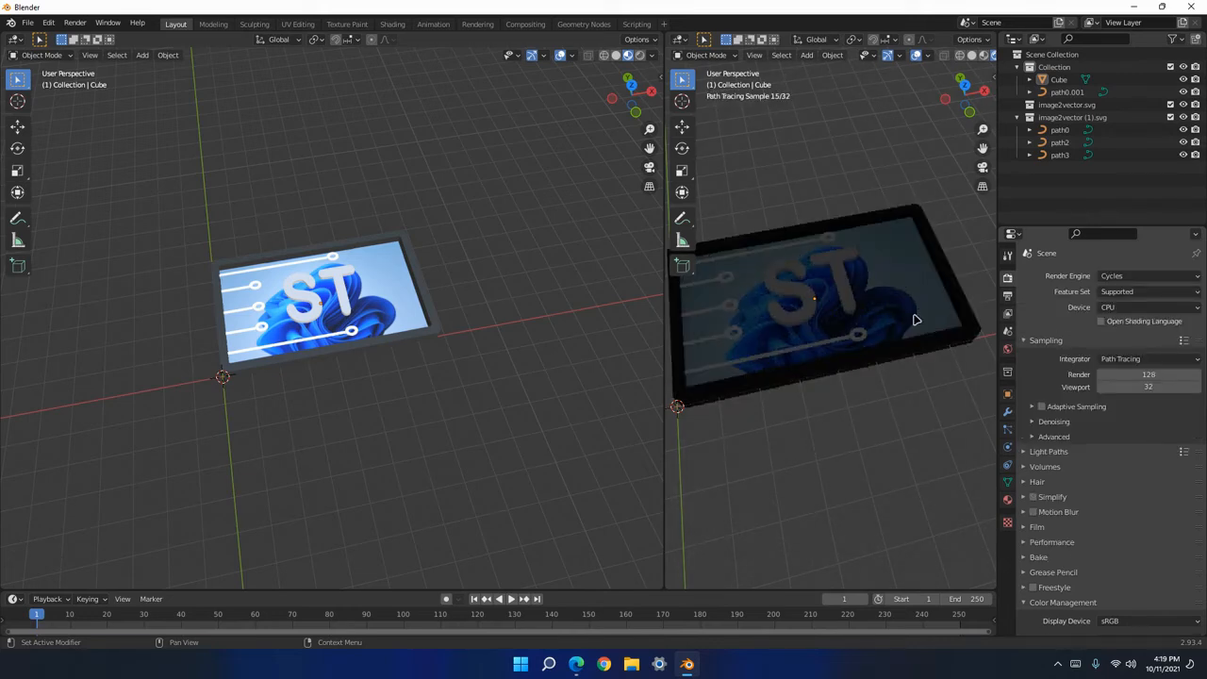
middle_click_drag(846, 351, 782, 350)
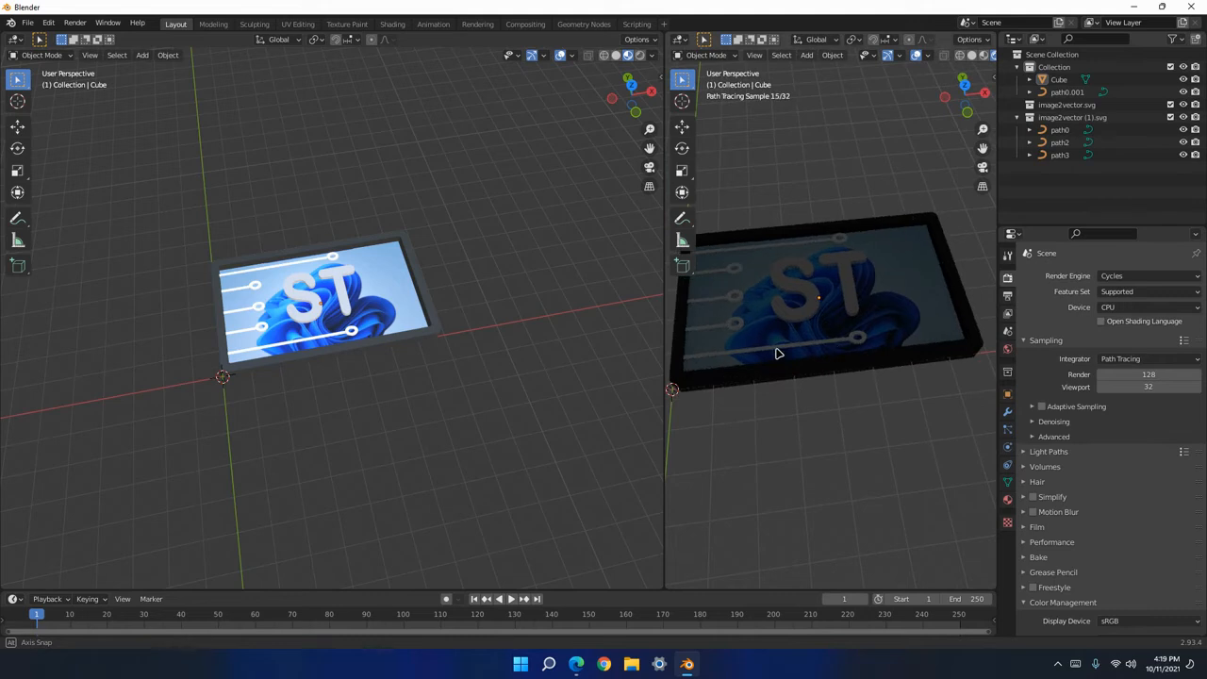
Select all objects in the scene, including the slab and every curve path of the board.
middle_click_drag(496, 342, 422, 345)
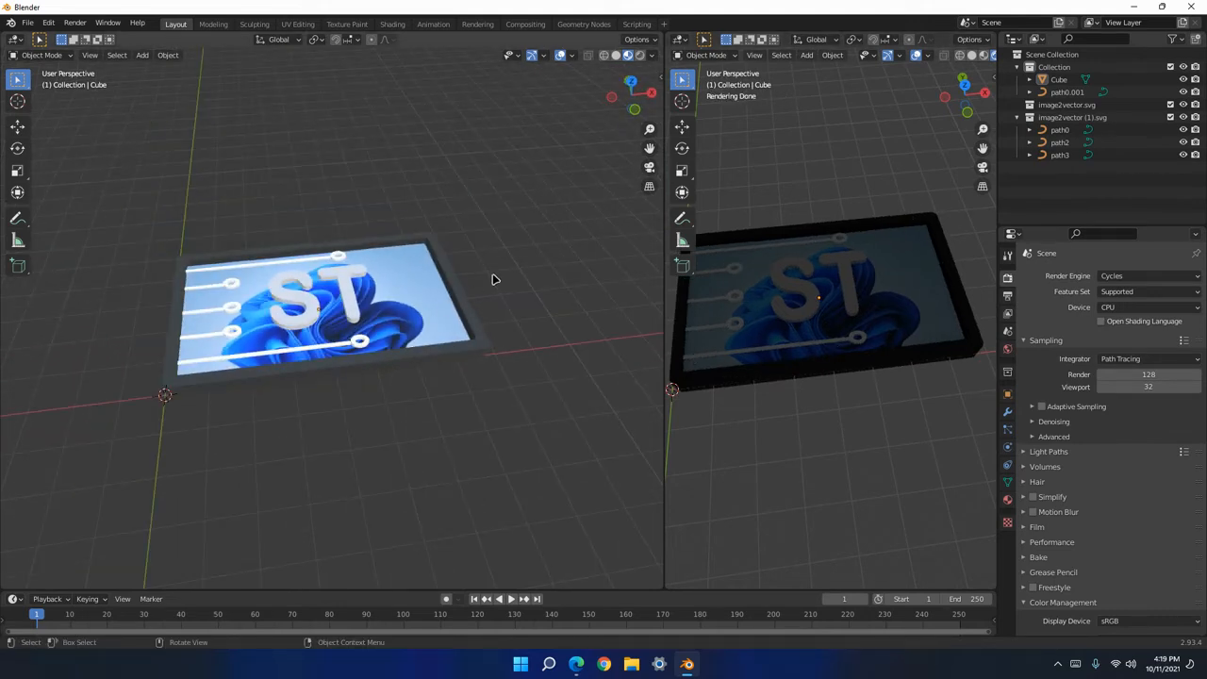
key("a")
middle_click_drag(476, 279, 463, 332)
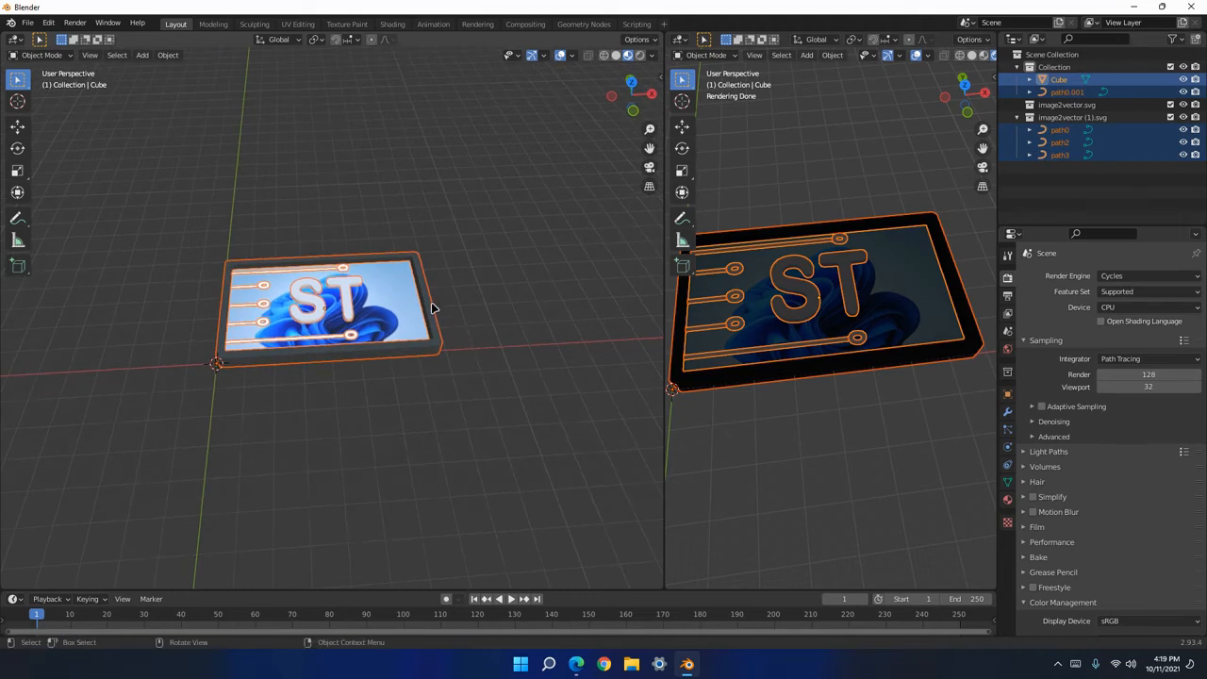
key("r")
key("x")
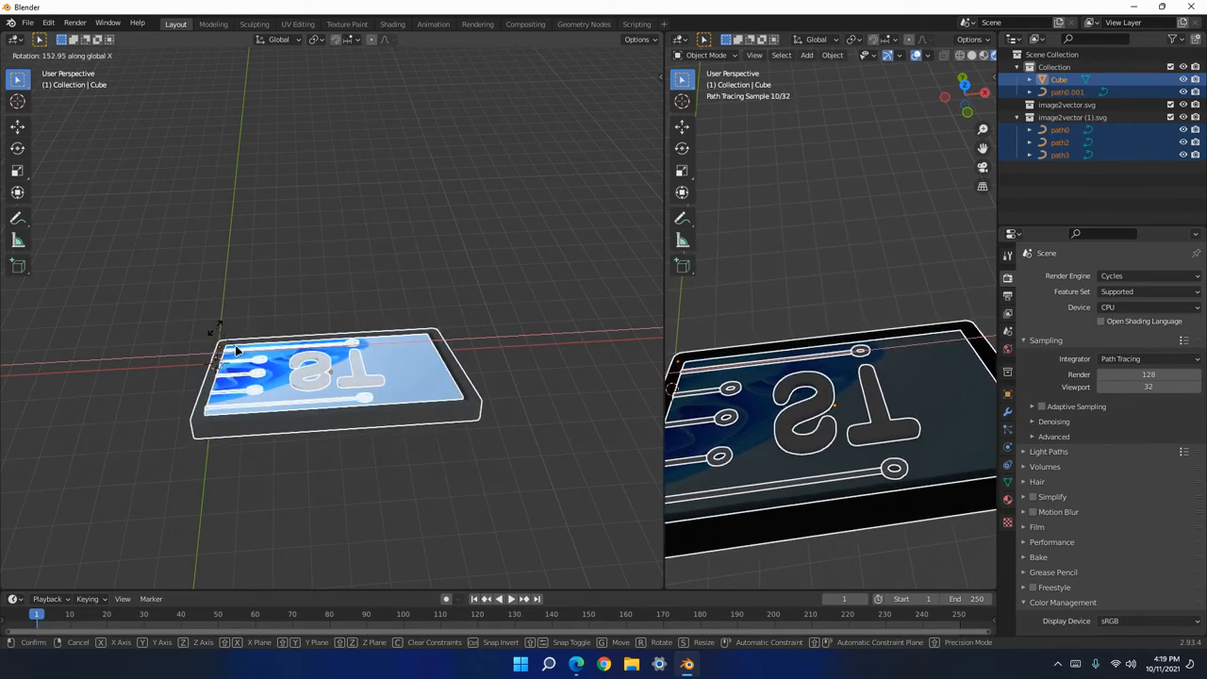
key("Escape")
Rotate all selected objects together about the global X axis by about -282° so the board stands upright.
middle_click_drag(317, 382, 366, 337)
key("r")
key("x")
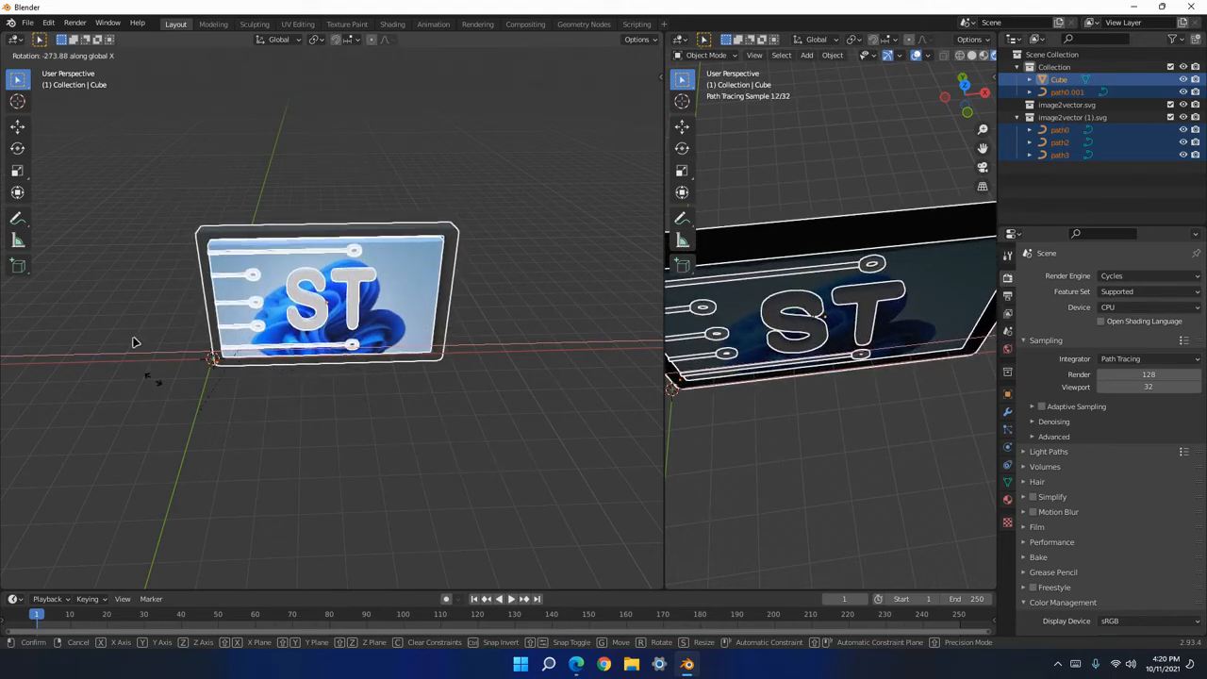
left_click(454, 313)
Rotate the selected board objects about 4° further about the global X axis and inspect the upright board.
middle_click_drag(453, 364, 446, 326)
key("r")
key("x")
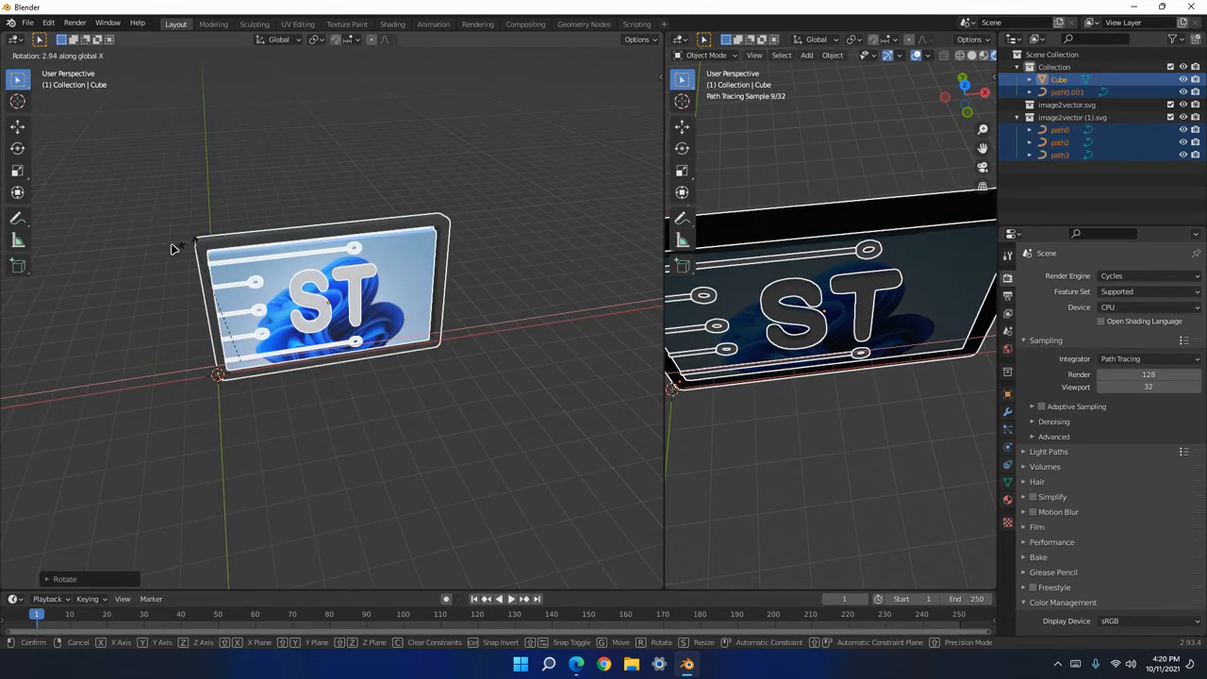
left_click(177, 247)
key("g")
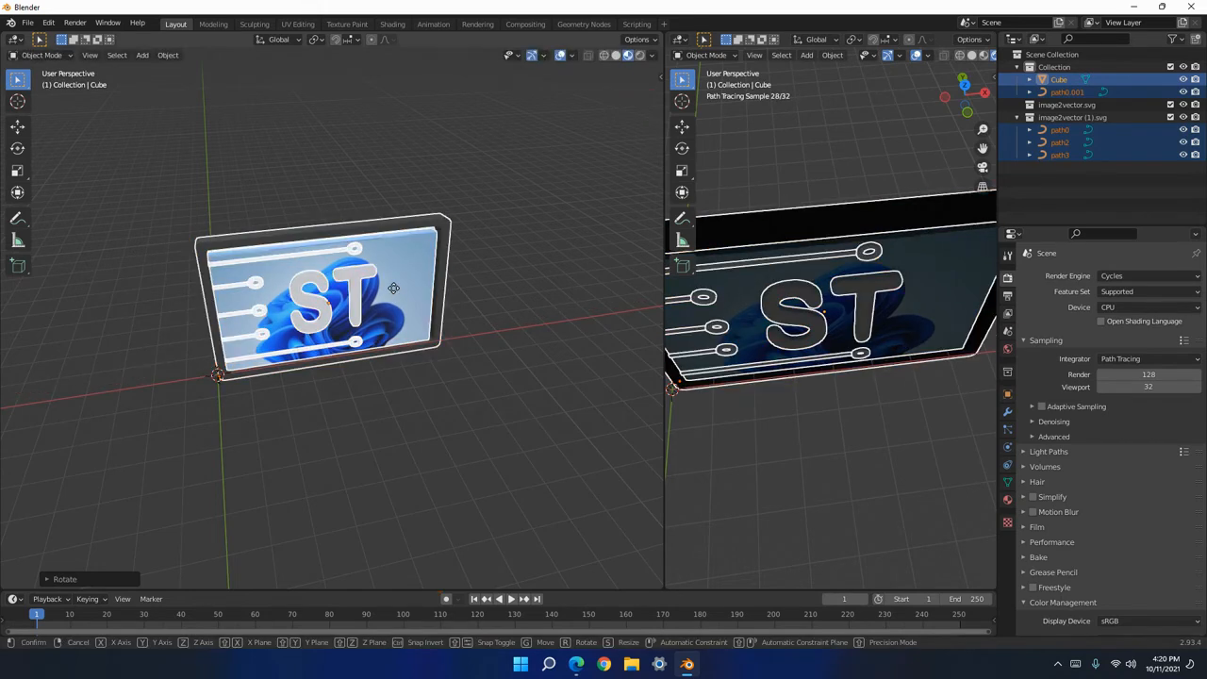
middle_click_drag(512, 267, 504, 229)
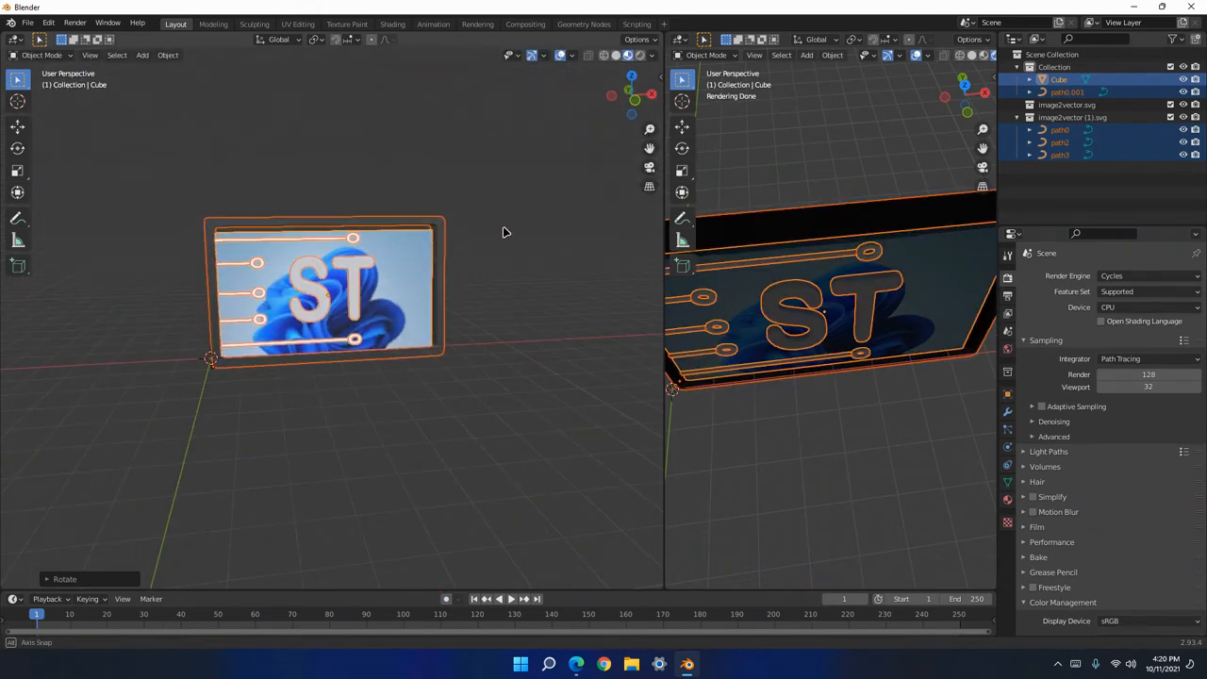
mouse_move(369, 350)
middle_mouse_down()
mouse_move(575, 343)
mouse_move(498, 384)
mouse_move(553, 369)
mouse_move(491, 390)
mouse_move(563, 372)
mouse_move(349, 346)
mouse_move(377, 346)
middle_mouse_up()
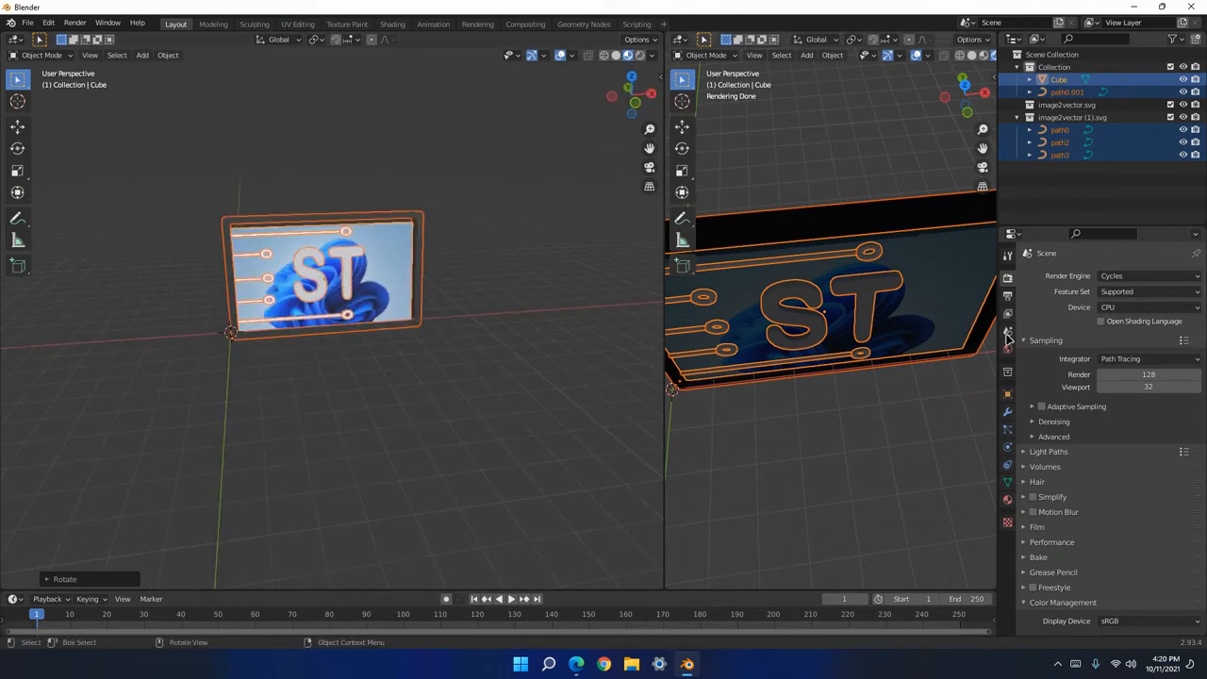
Set the wallpaper slab's Z and Y locations to 0 m in its object transform properties.
left_click(1007, 350)
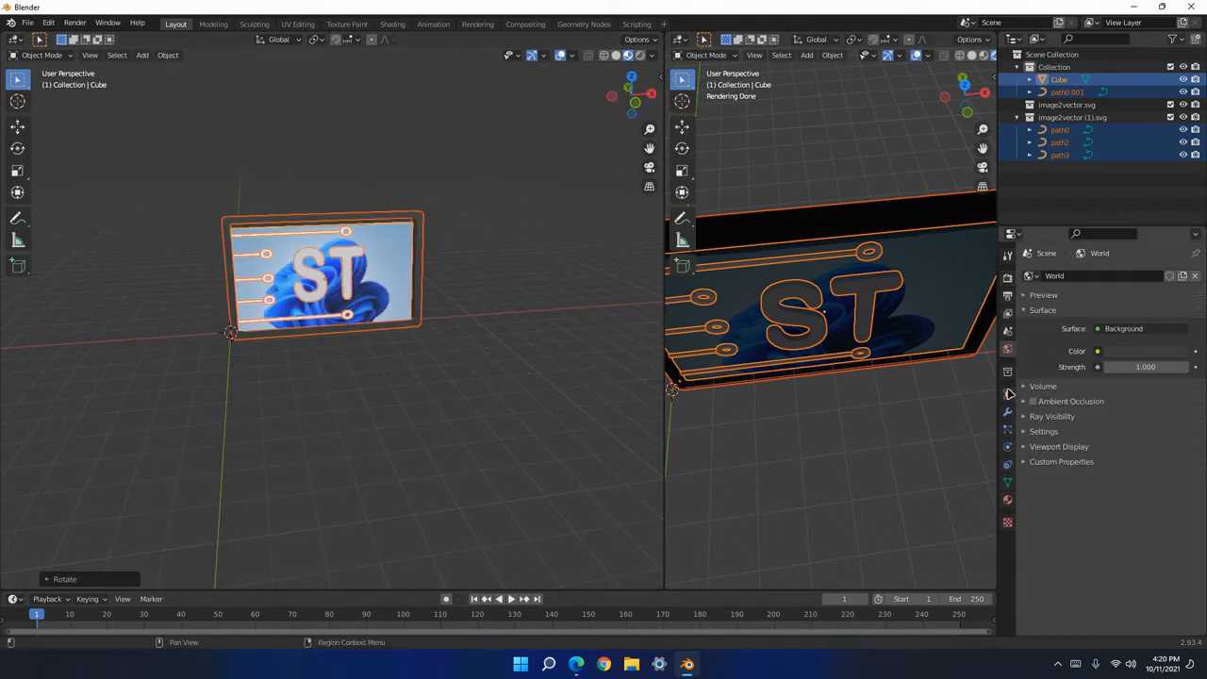
left_click(1009, 371)
left_click(1009, 332)
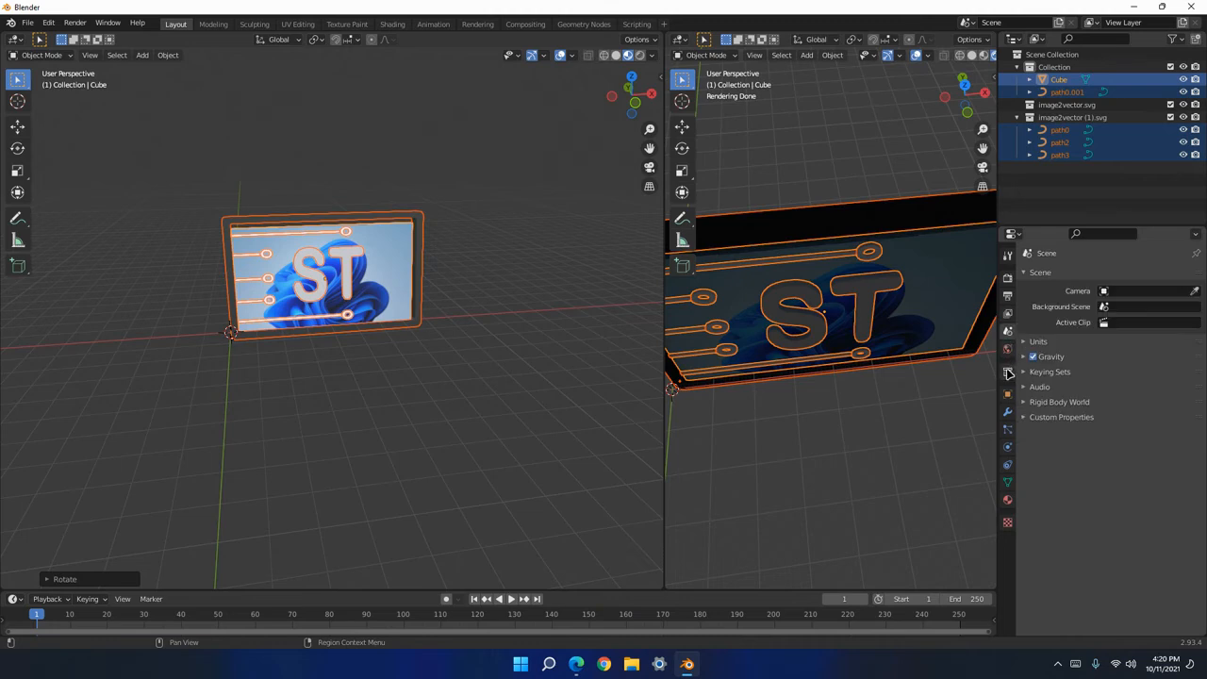
left_click(1008, 373)
left_click(1007, 395)
left_click(1121, 338)
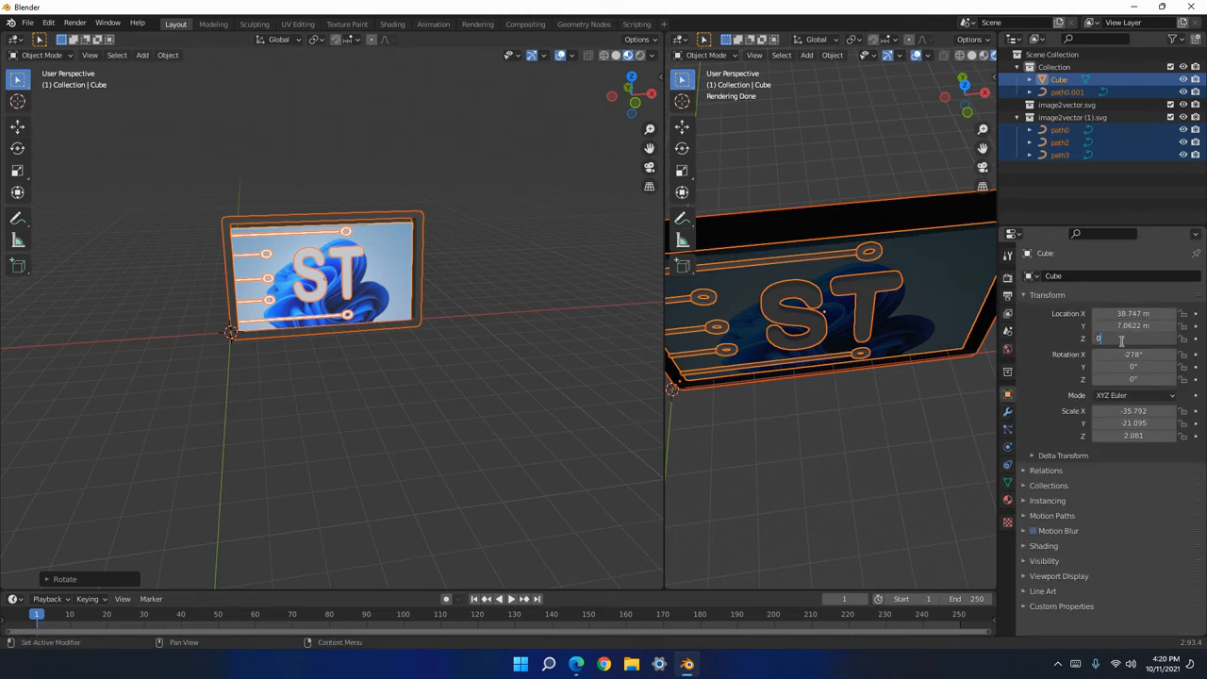
key("Return")
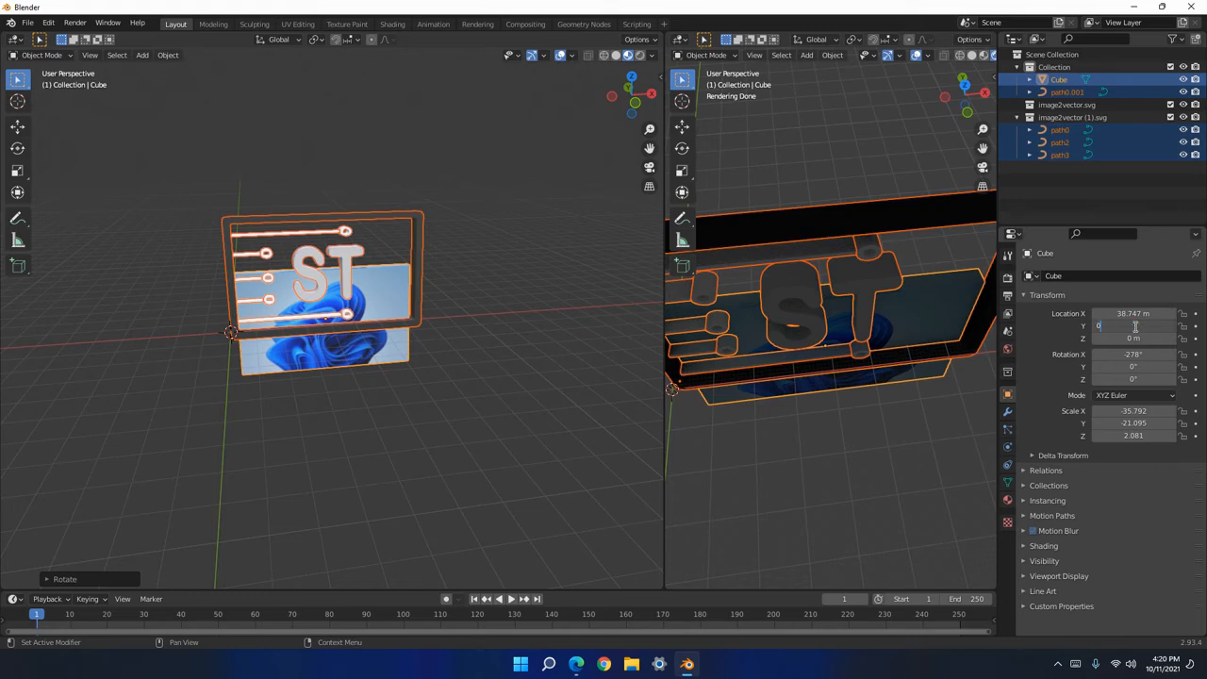
key("Return")
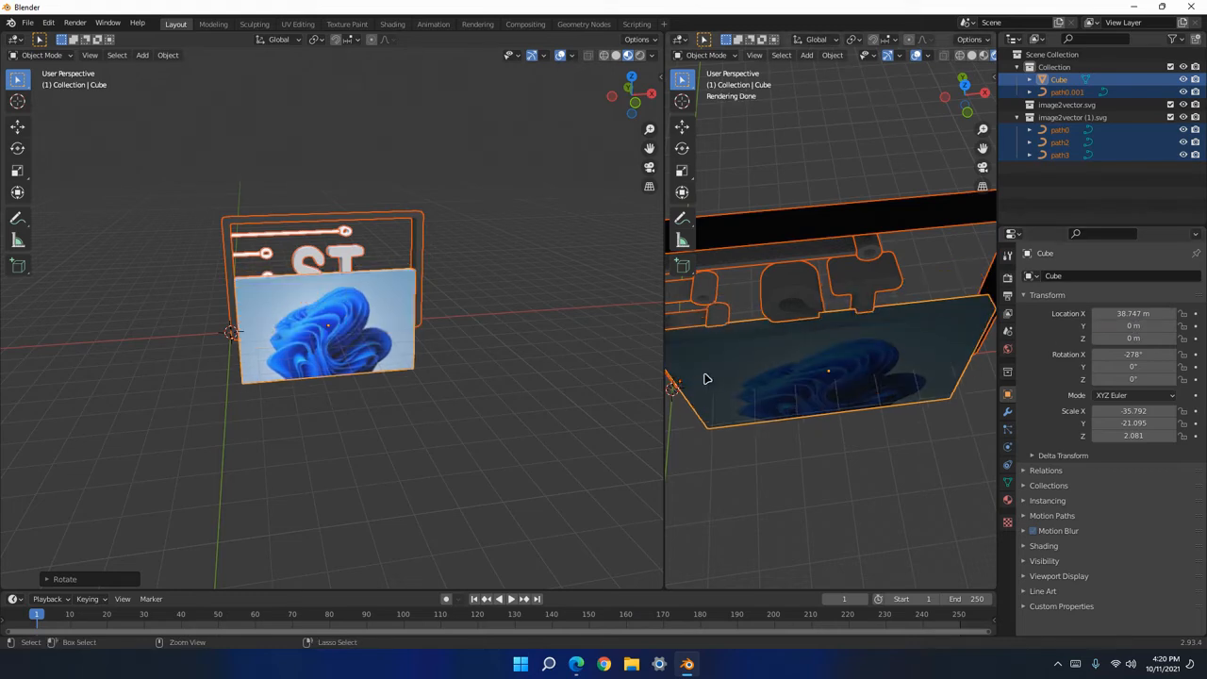
Undo the slab's two location changes and the last small rotation of the board.
key("ctrl+z")
key("ctrl+z")
key("ctrl+z")
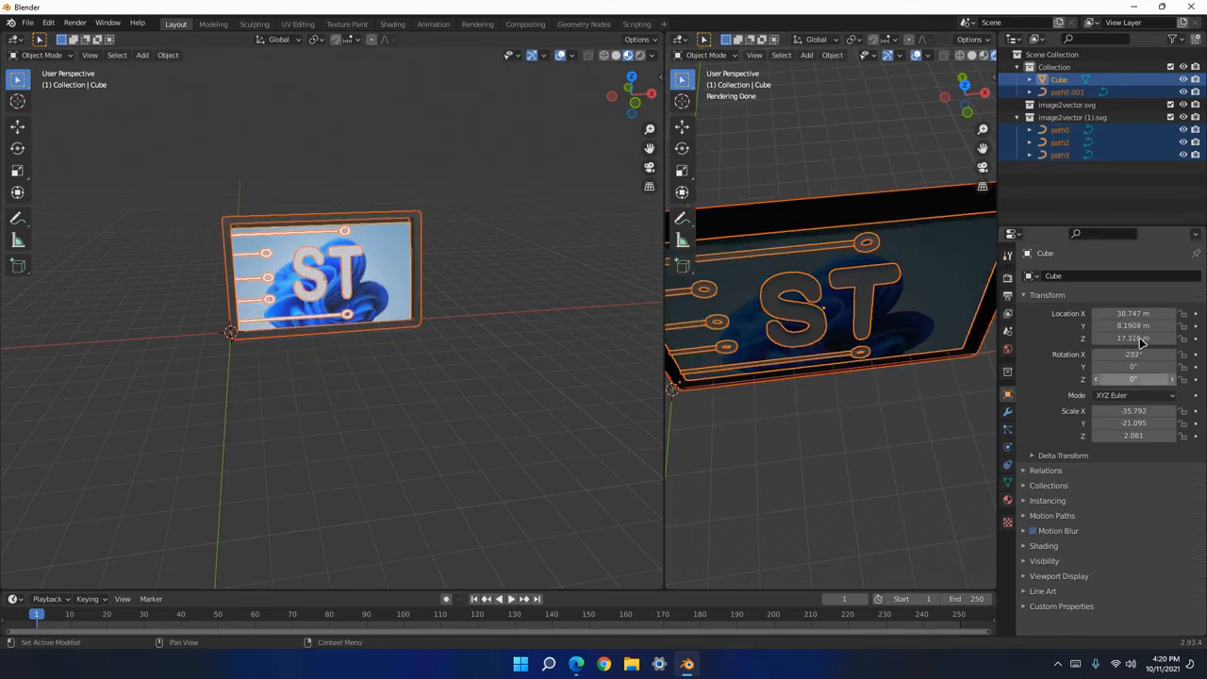
Set the Z, Y and X locations to 0 m, shifting all selected board objects together.
left_click(1136, 338)
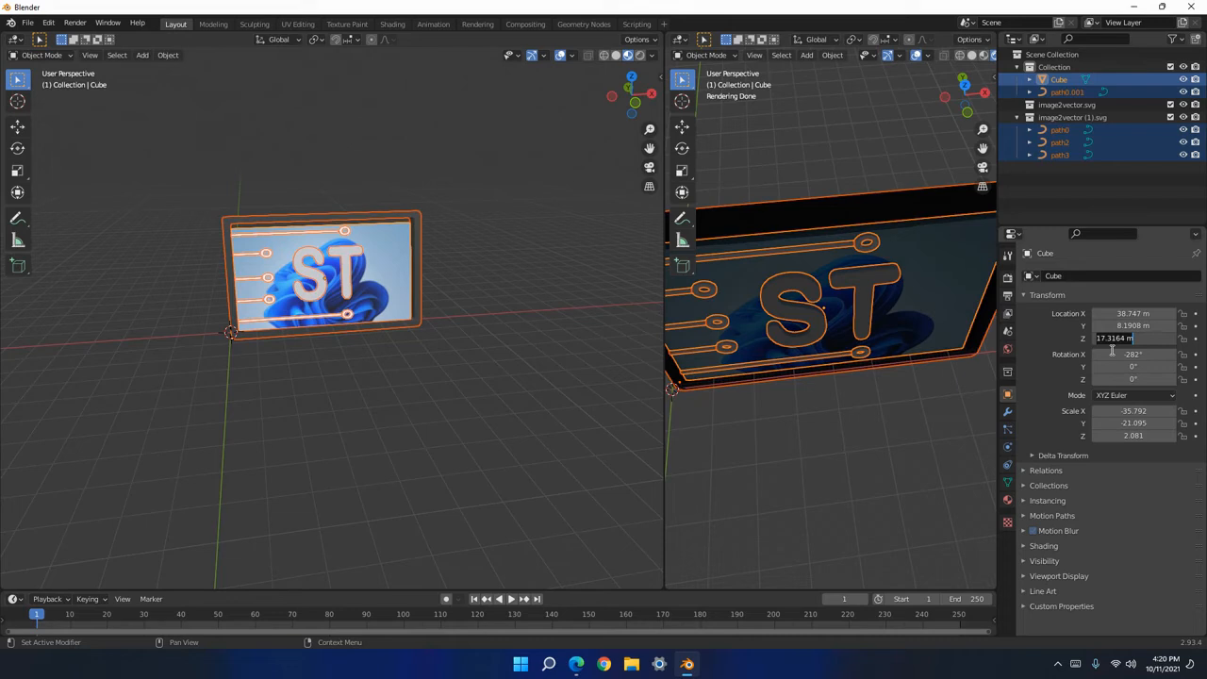
type("0")
key("Return")
left_click(1118, 326)
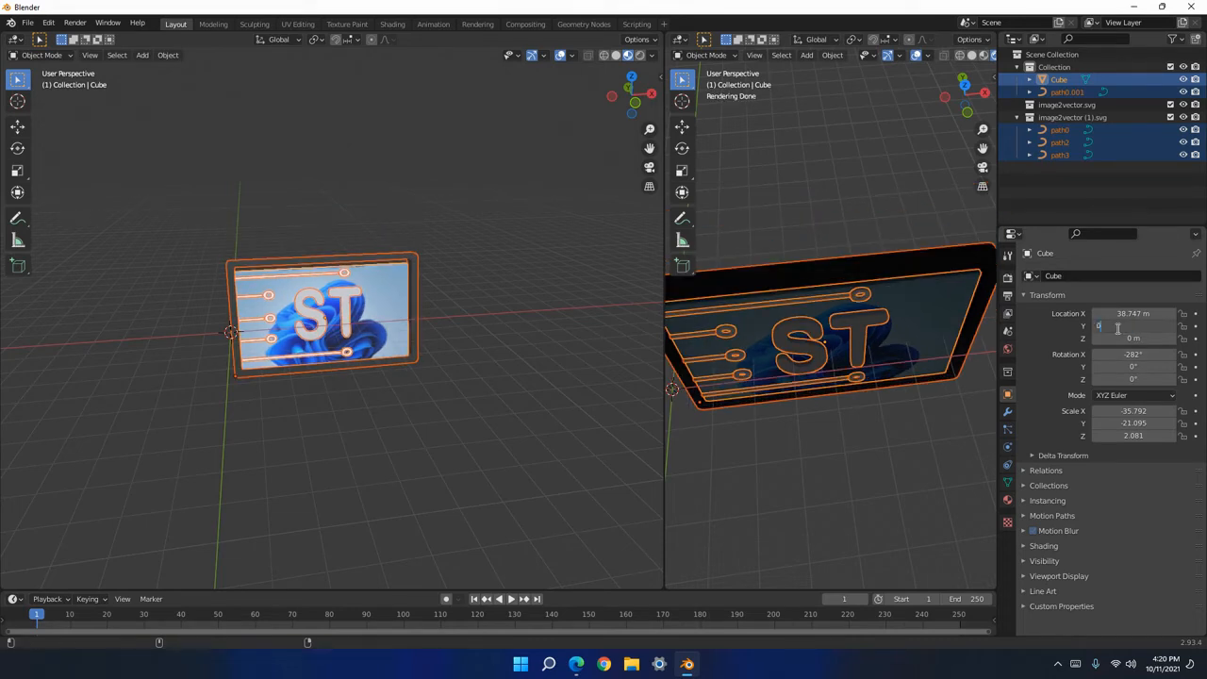
key("Return")
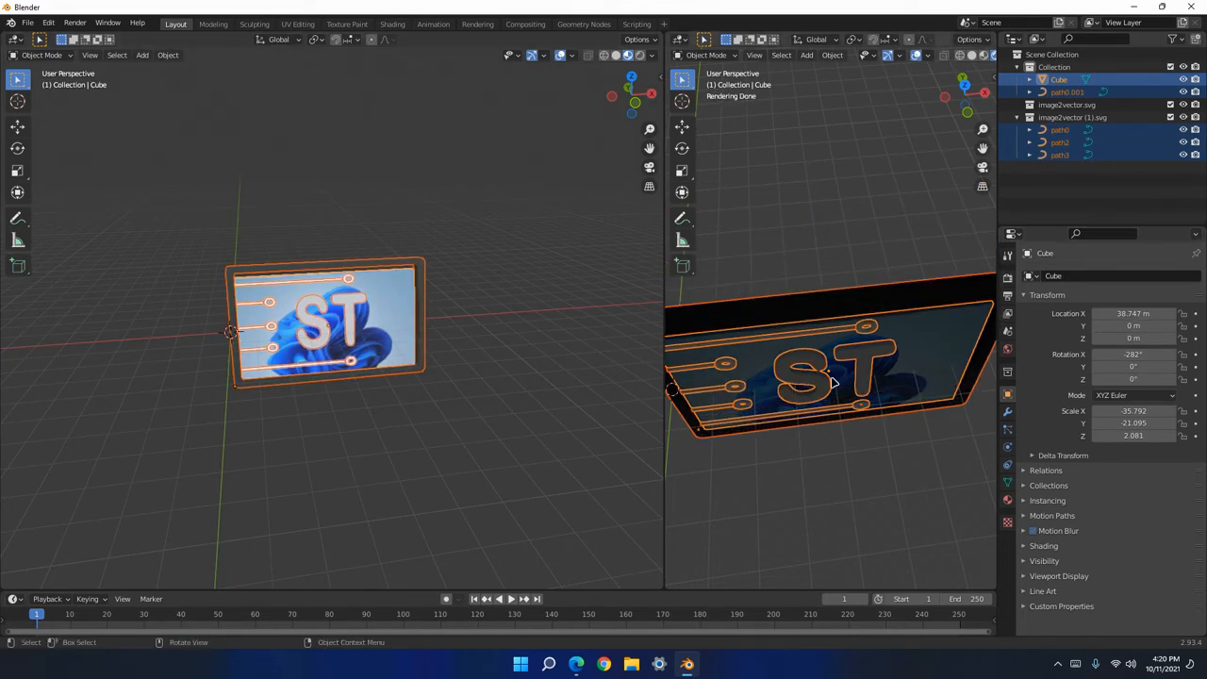
left_click(1155, 314)
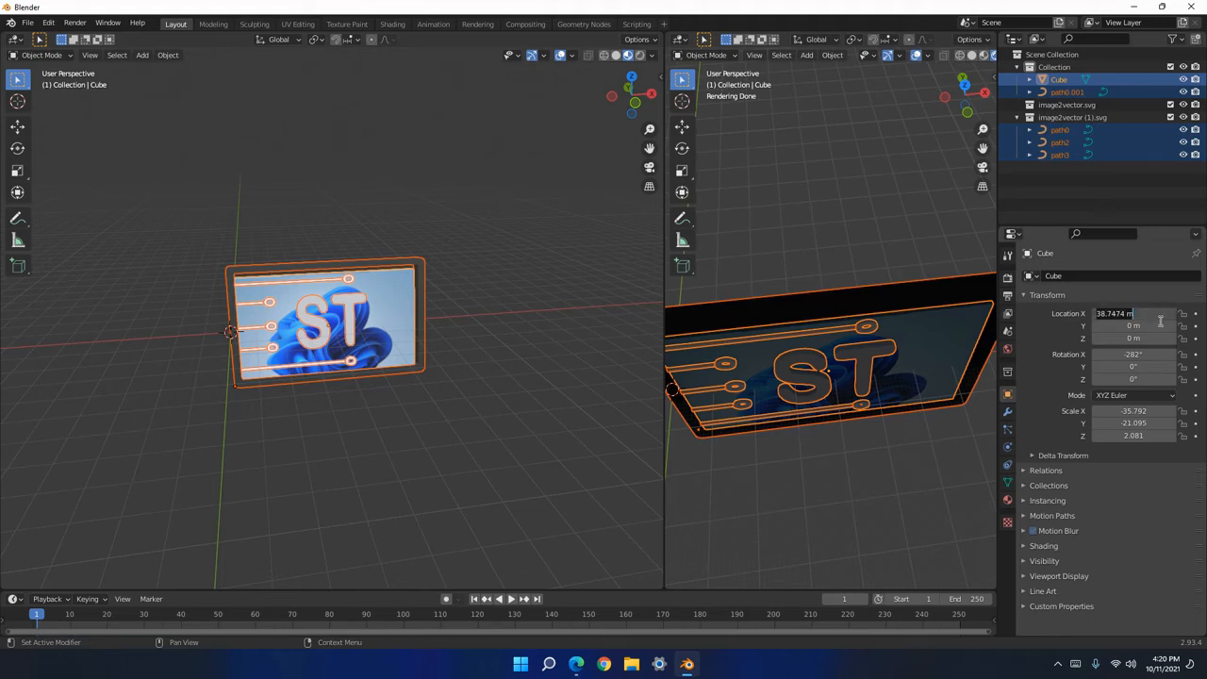
key("Return")
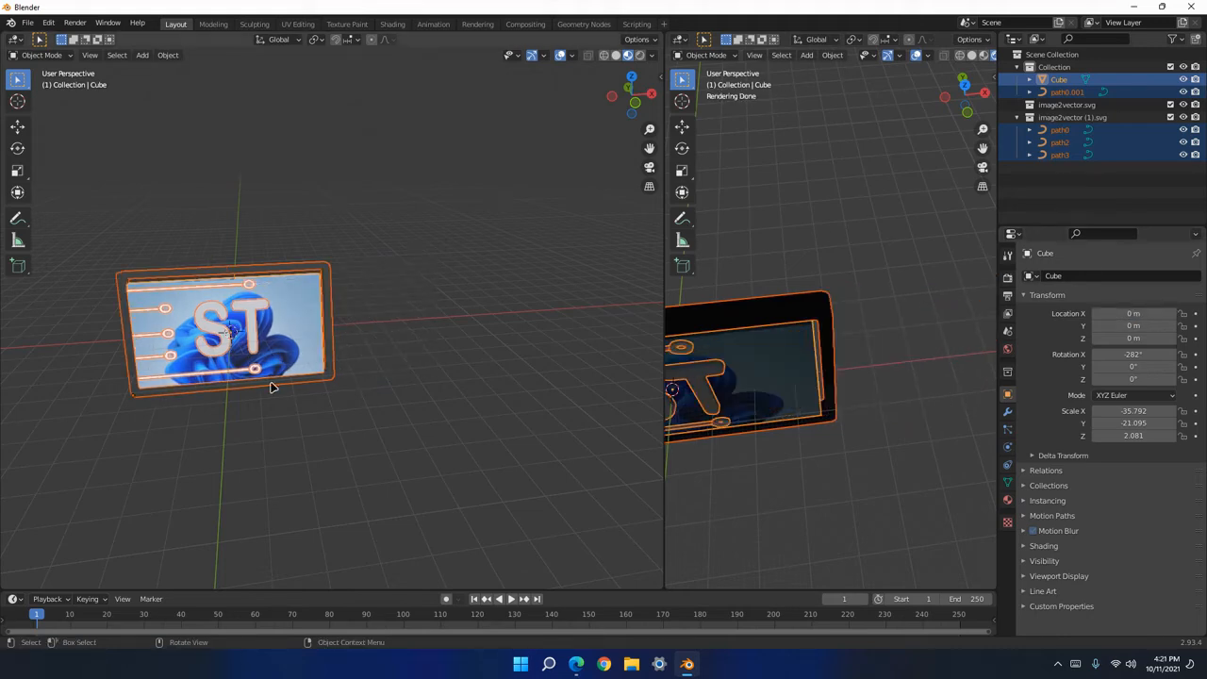
Try setting the slab's X rotation to 0°, and undo the change.
middle_click_drag(278, 393, 345, 368)
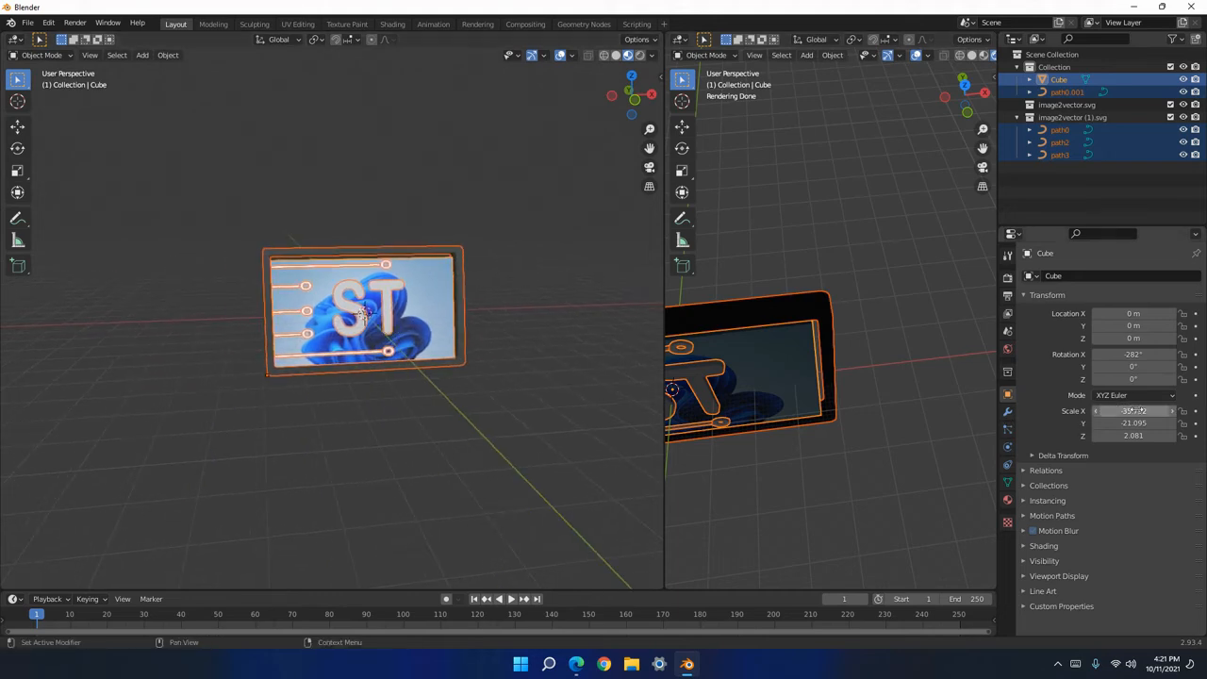
left_click(1132, 355)
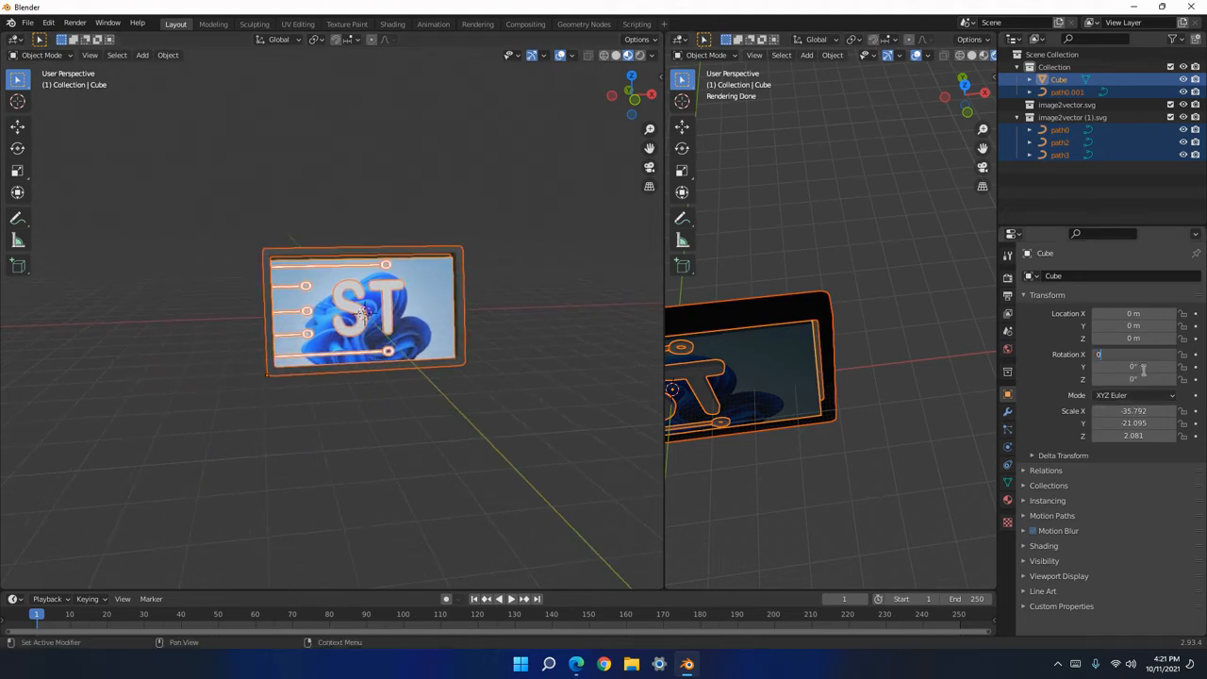
key("Return")
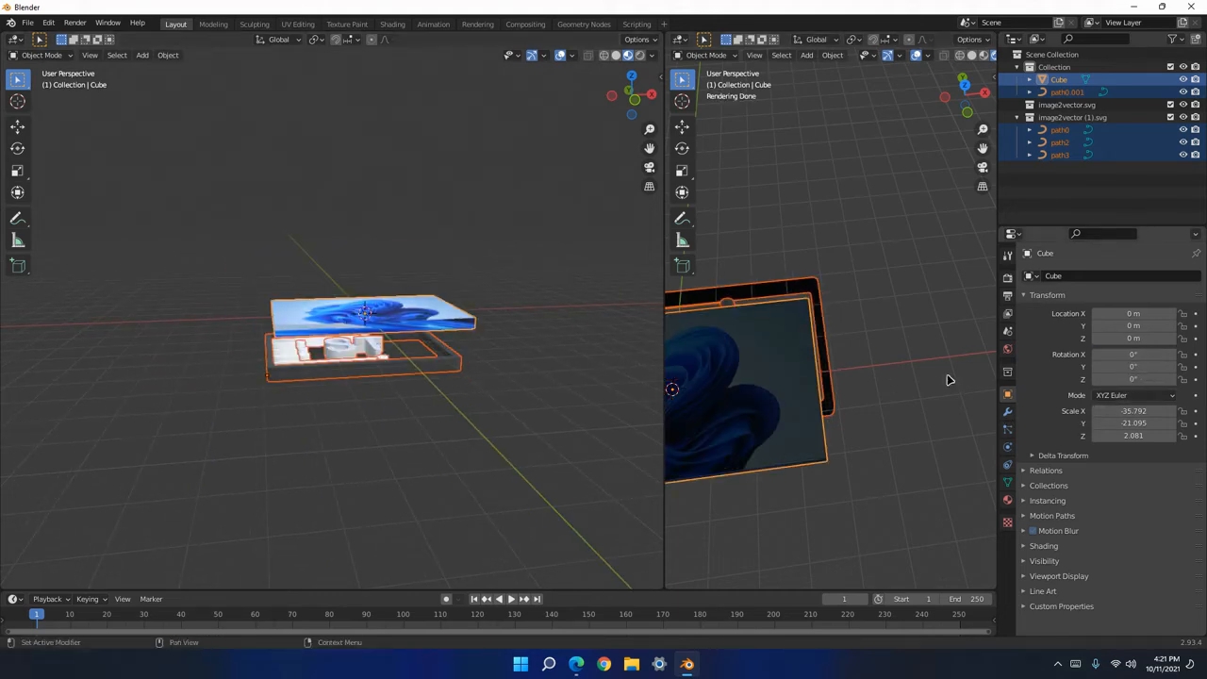
key("ctrl+z")
Rotate all selected board objects about 3.7° about the global X axis to straighten the upright board.
middle_click_drag(522, 313, 447, 377)
key("x")
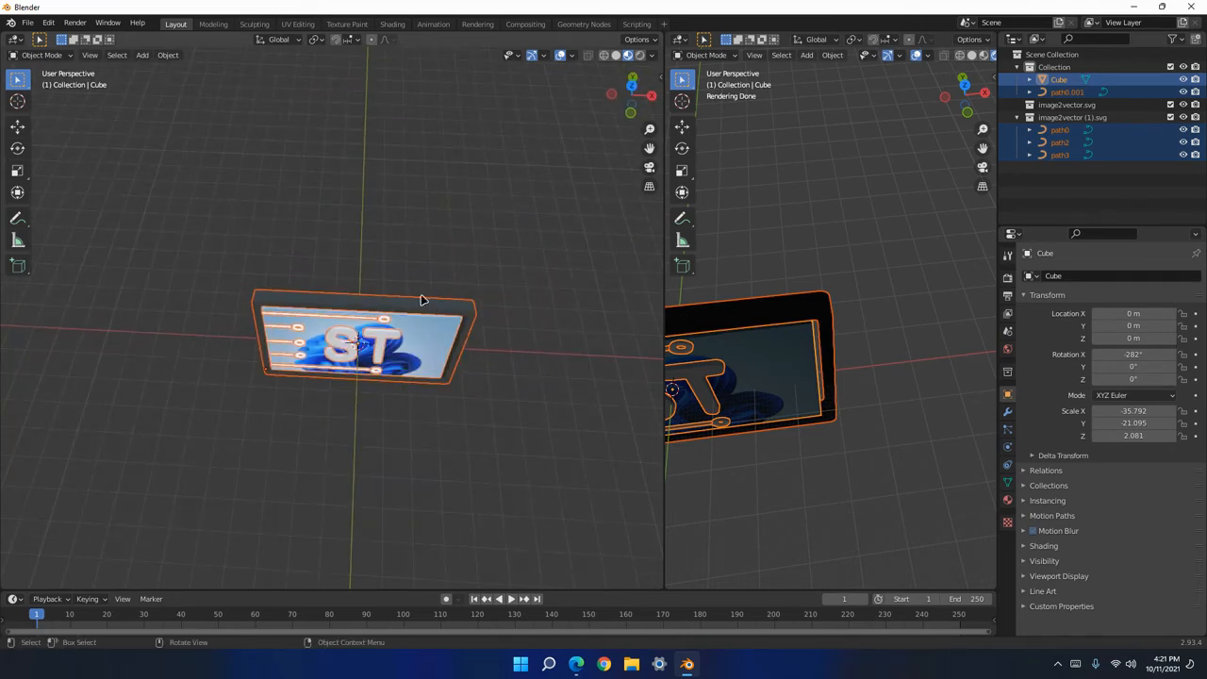
key("r")
key("x")
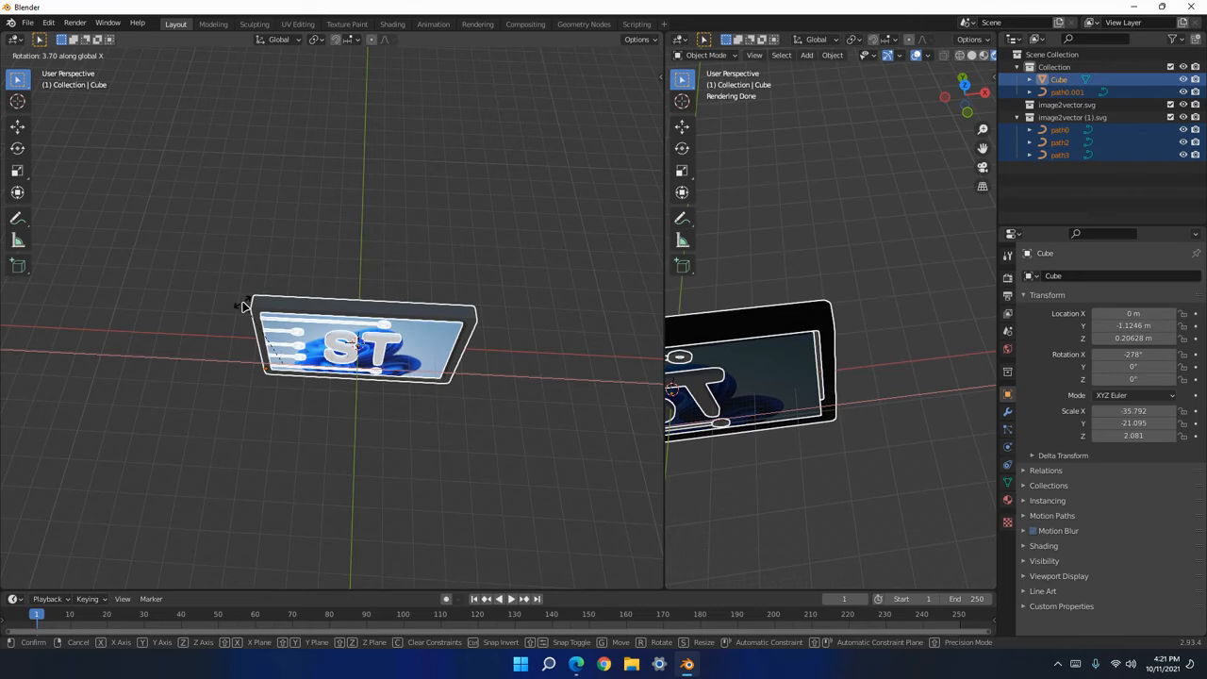
left_click(401, 379)
Move the selected board objects up about 64 m along the global Z axis, above the grid floor.
middle_click_drag(401, 380, 396, 306)
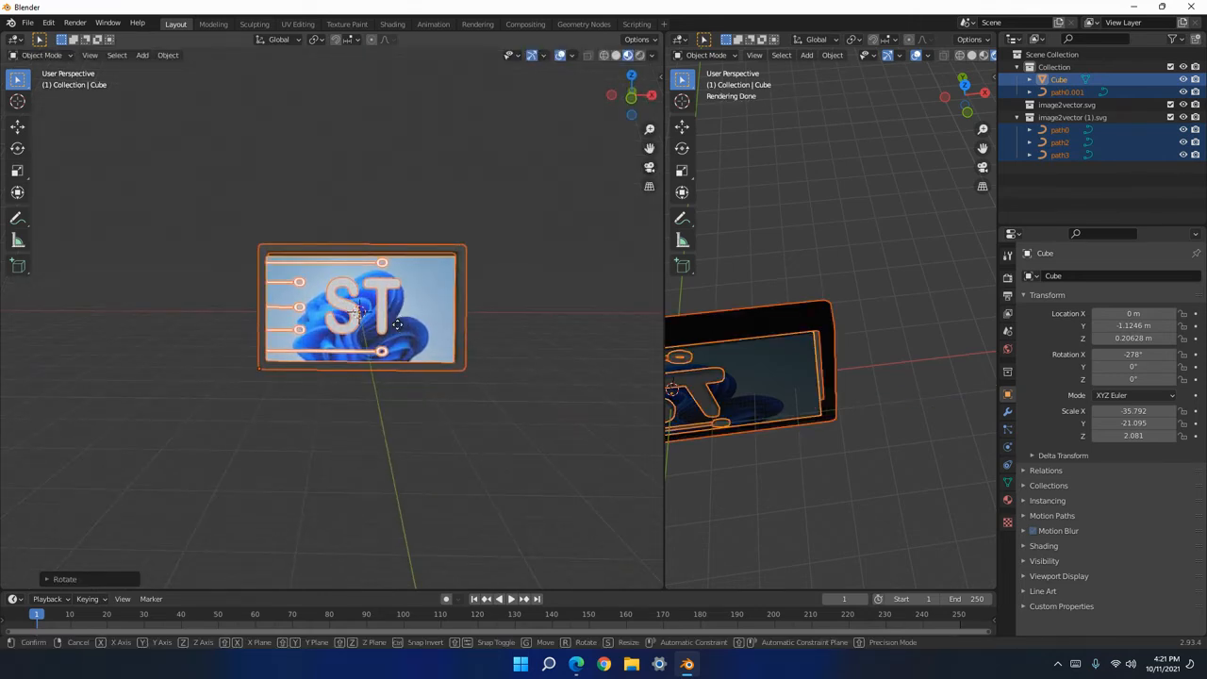
key("g")
key("z")
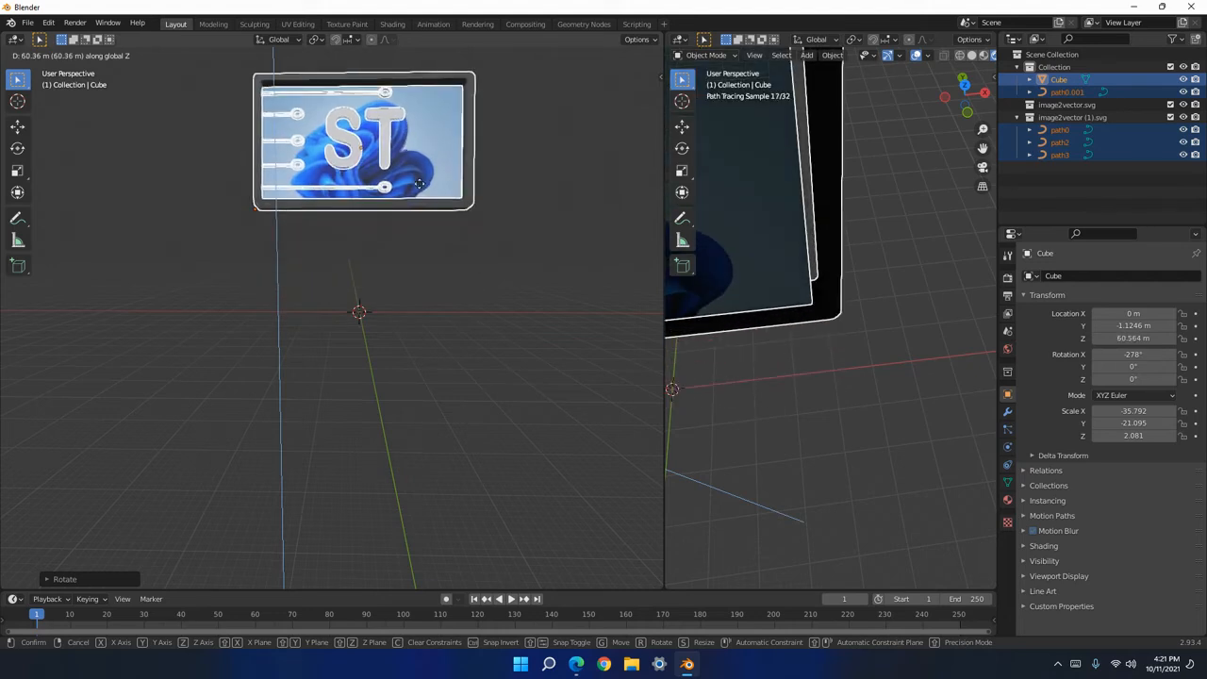
left_click(445, 269)
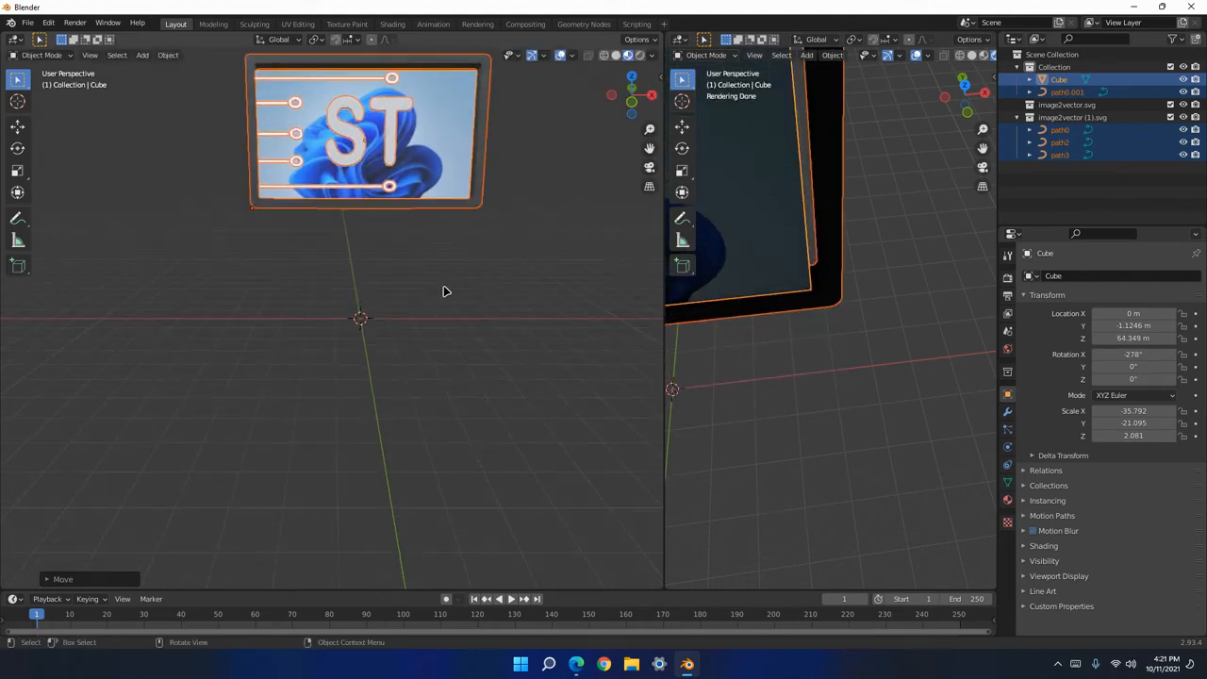
Scale all selected board objects up uniformly to about 3.3 times their size.
scroll(437, 295, "down", 6)
key("s")
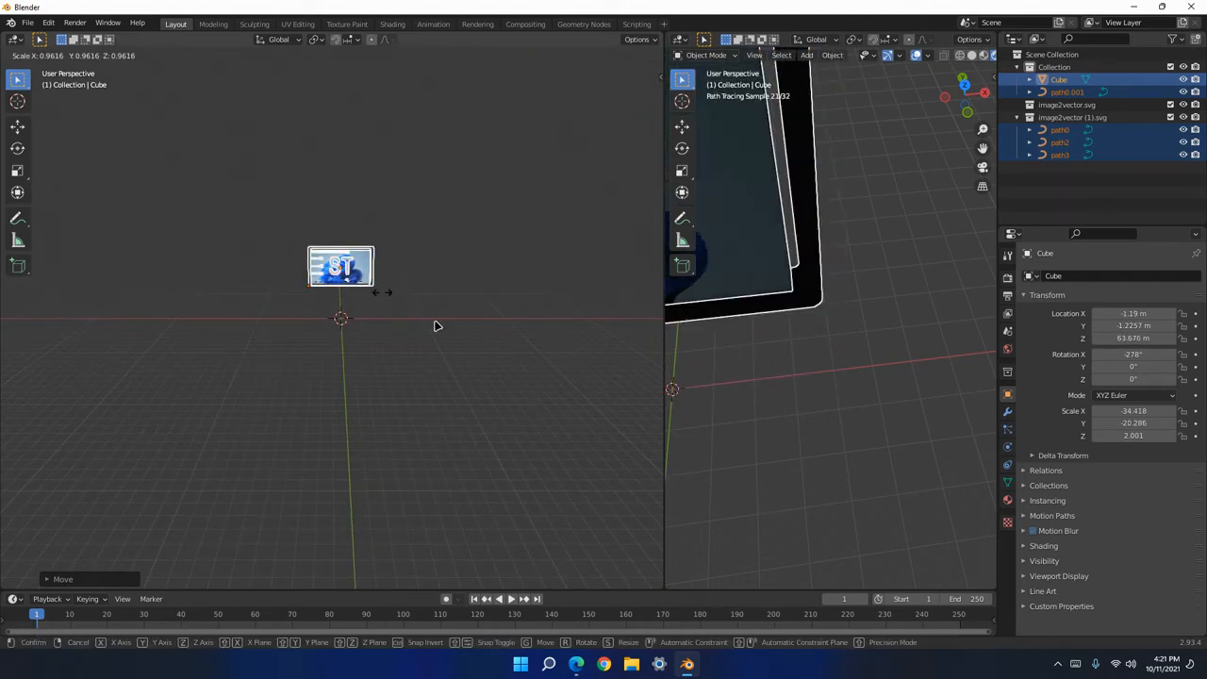
left_click(438, 347)
middle_click_drag(437, 348, 445, 291)
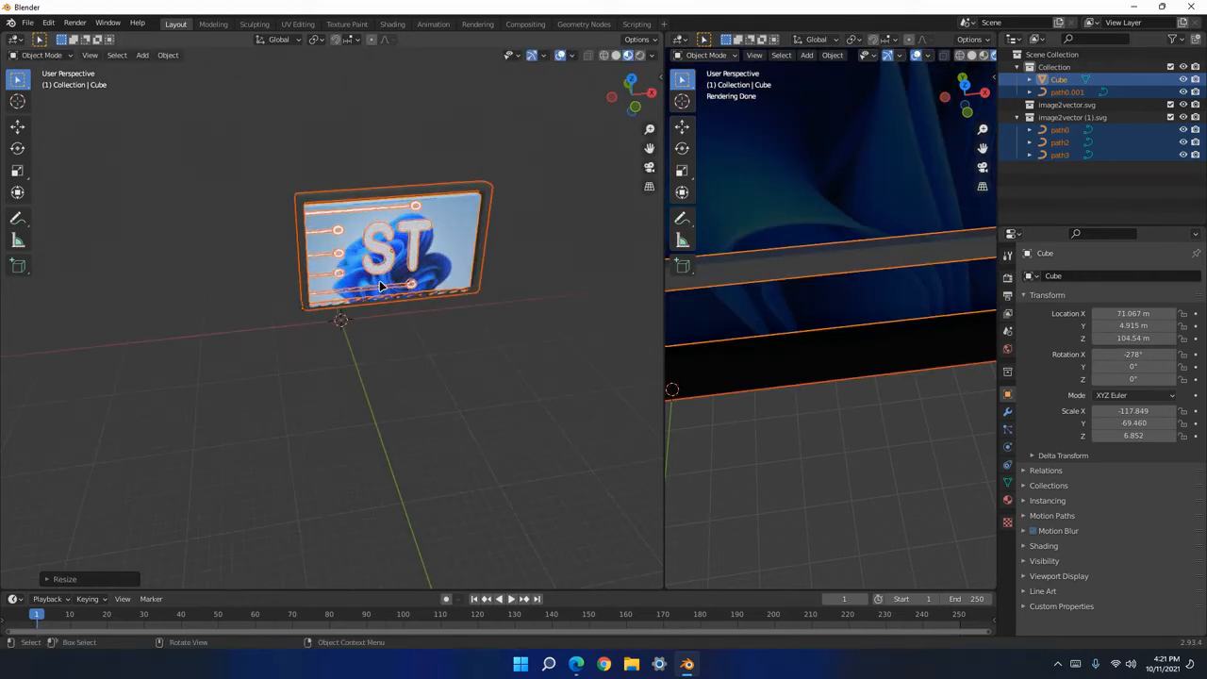
Scale all selected board objects down uniformly to about 0.29 times their size and clear the selection.
key("s")
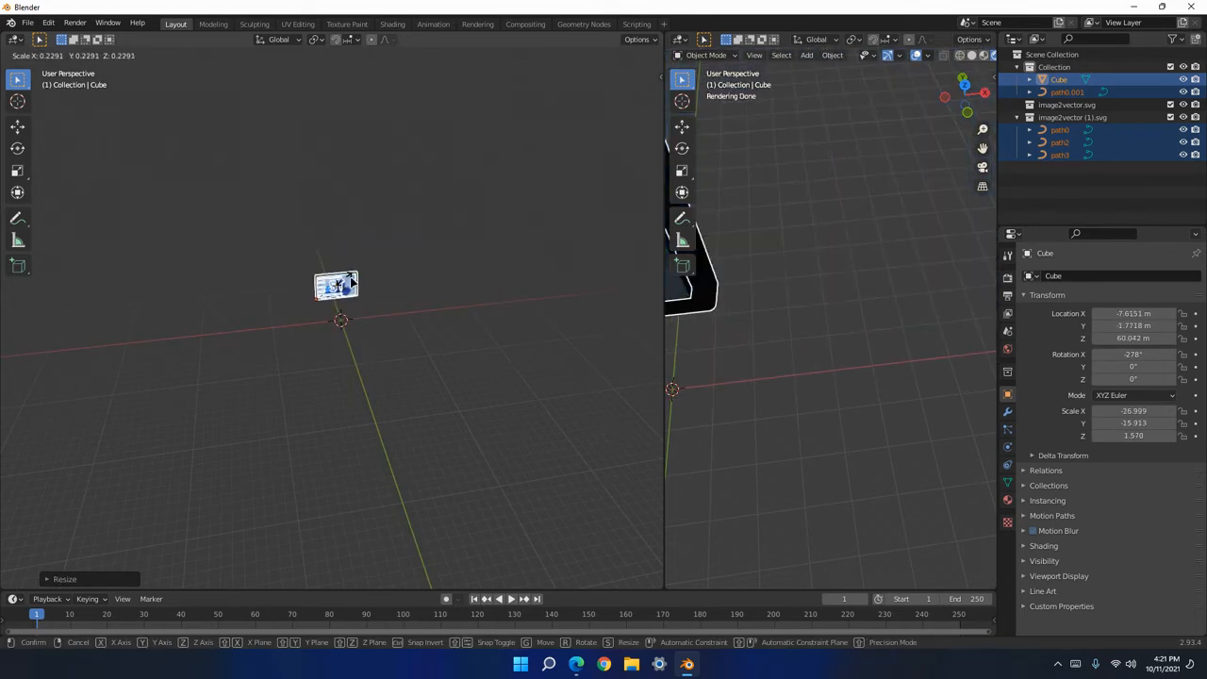
left_click(438, 314)
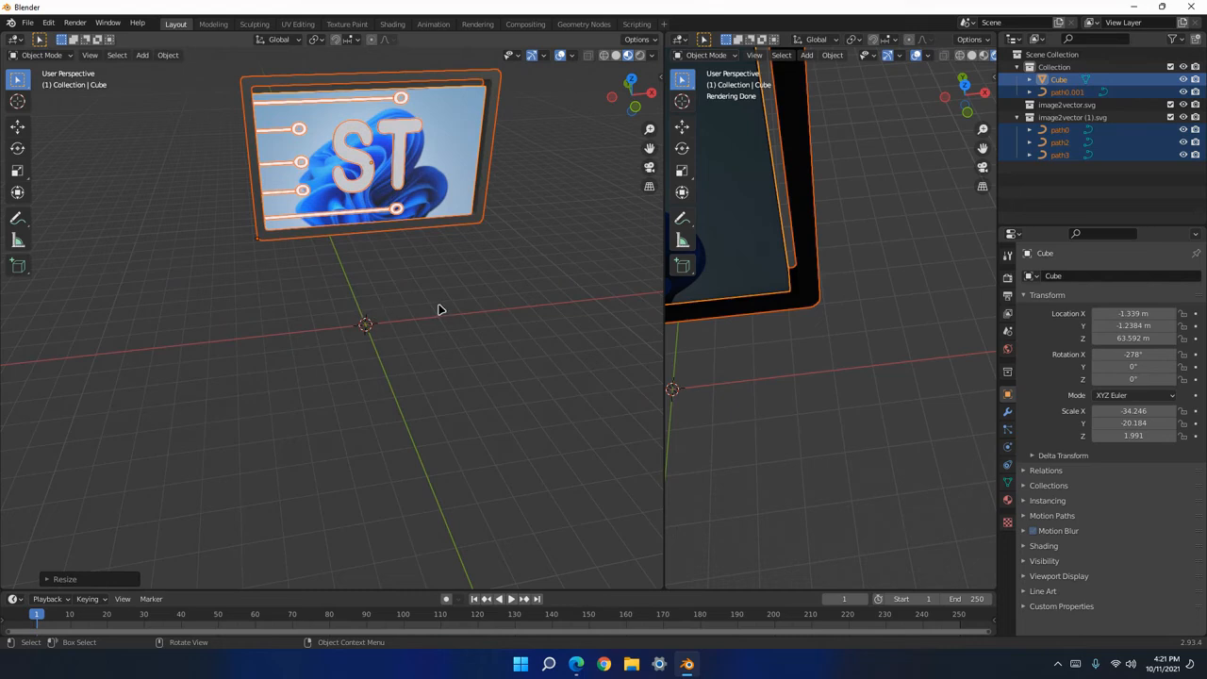
left_click(438, 310)
Add a mesh plane at the 3D cursor below the board and scale it up uniformly to about 52.1.
key("shift+s")
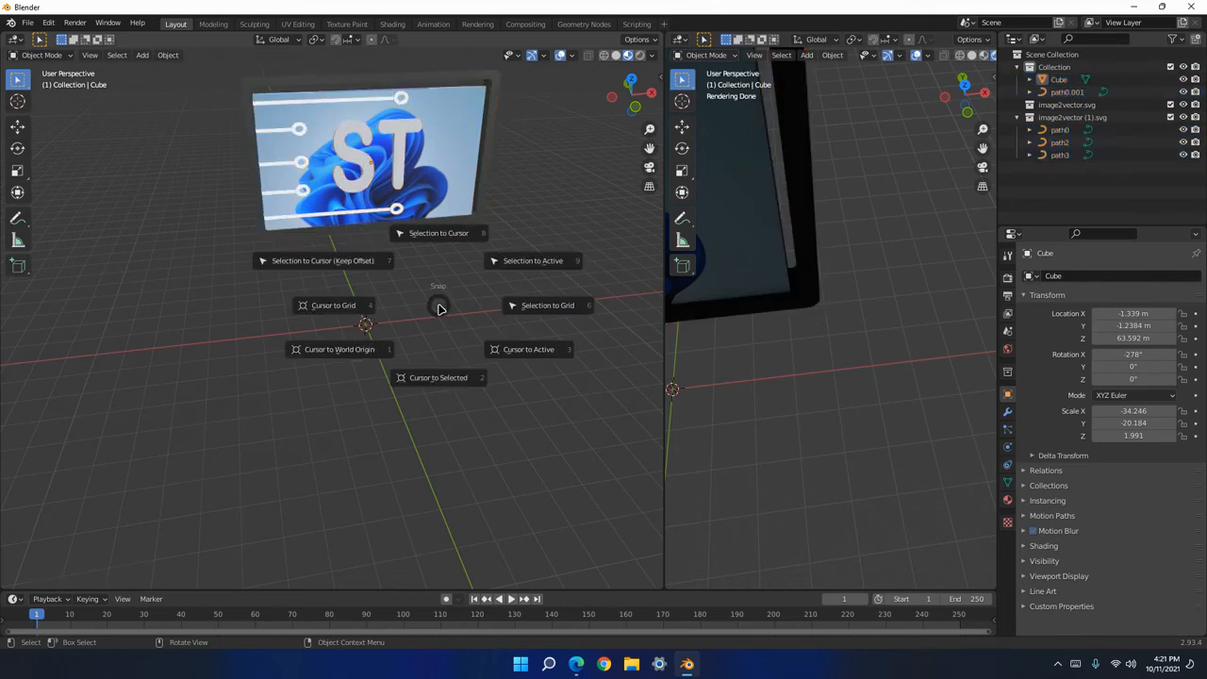
key("Escape")
key("shift+a")
mouse_move(453, 283)
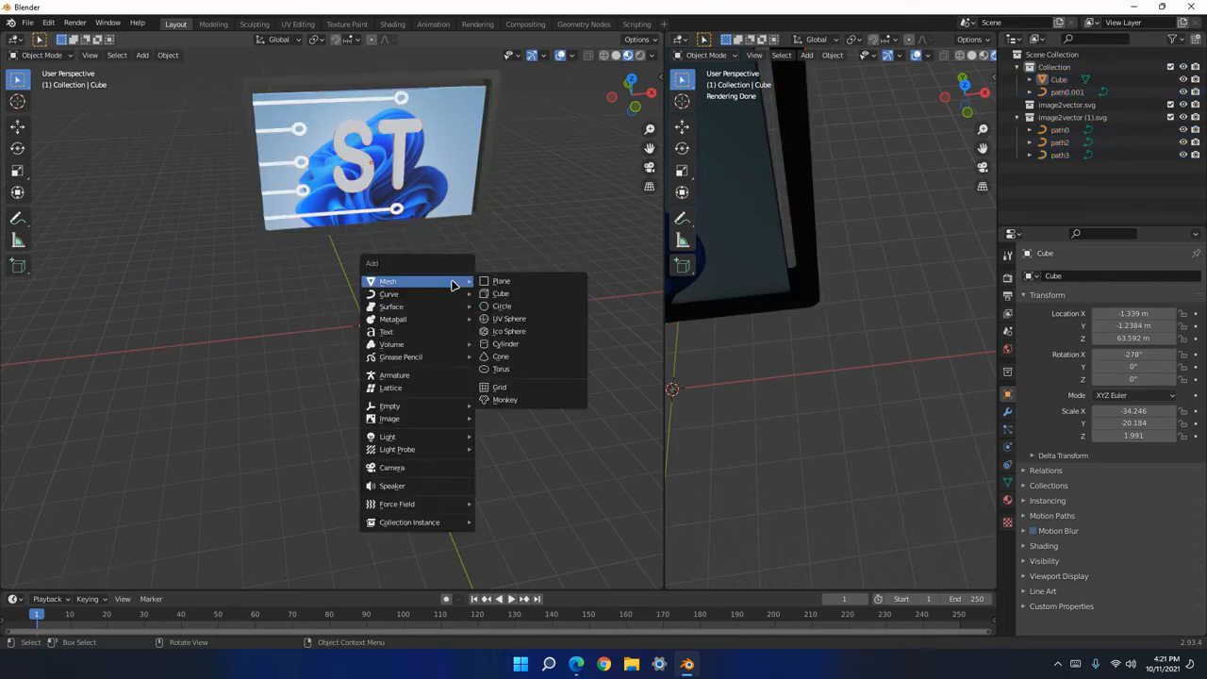
left_click(508, 281)
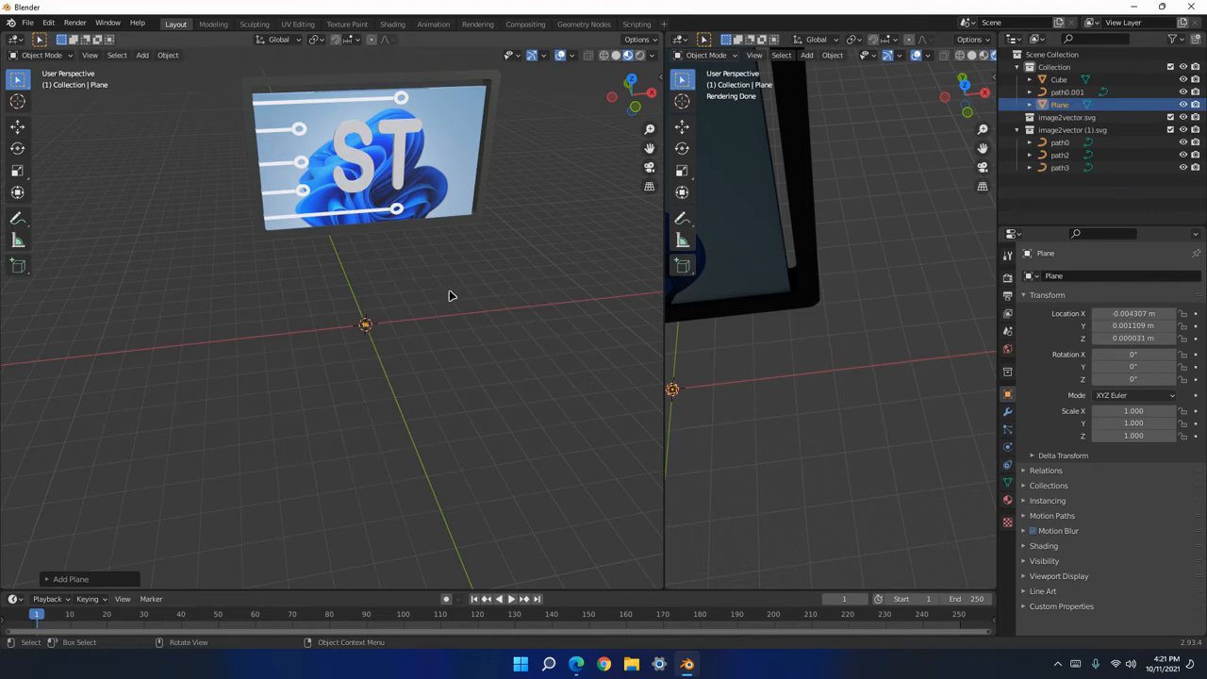
key("s")
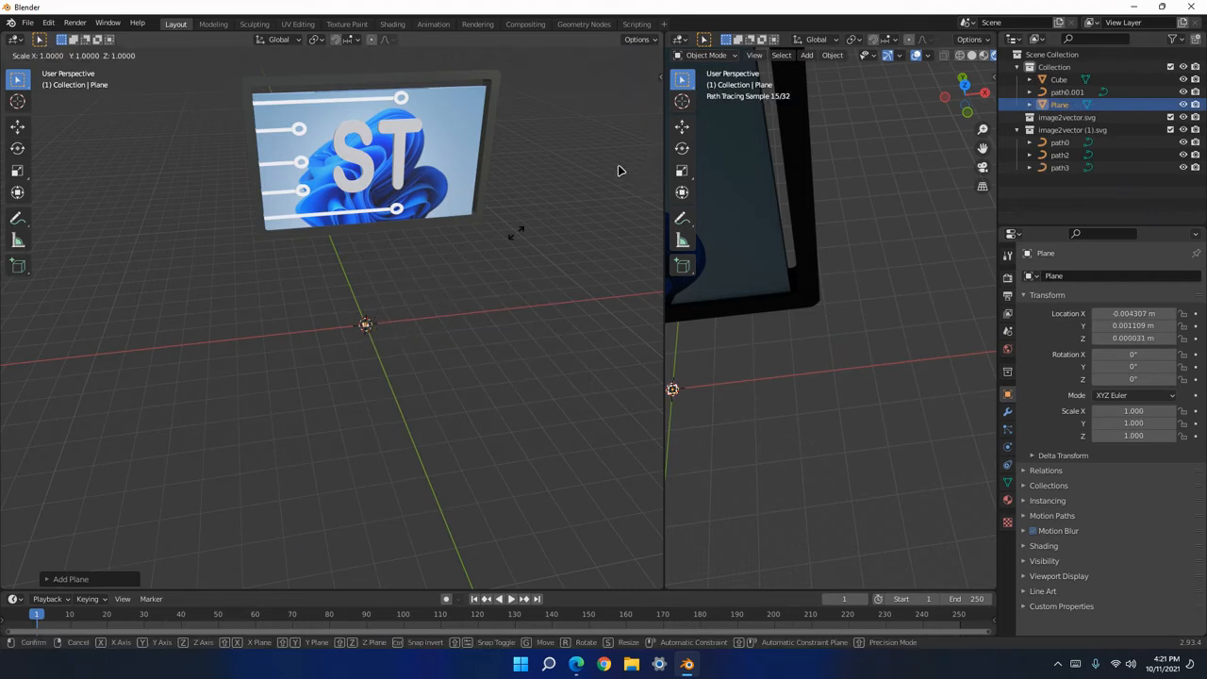
left_click(515, 312)
scroll(515, 313, "down", 3)
key("s")
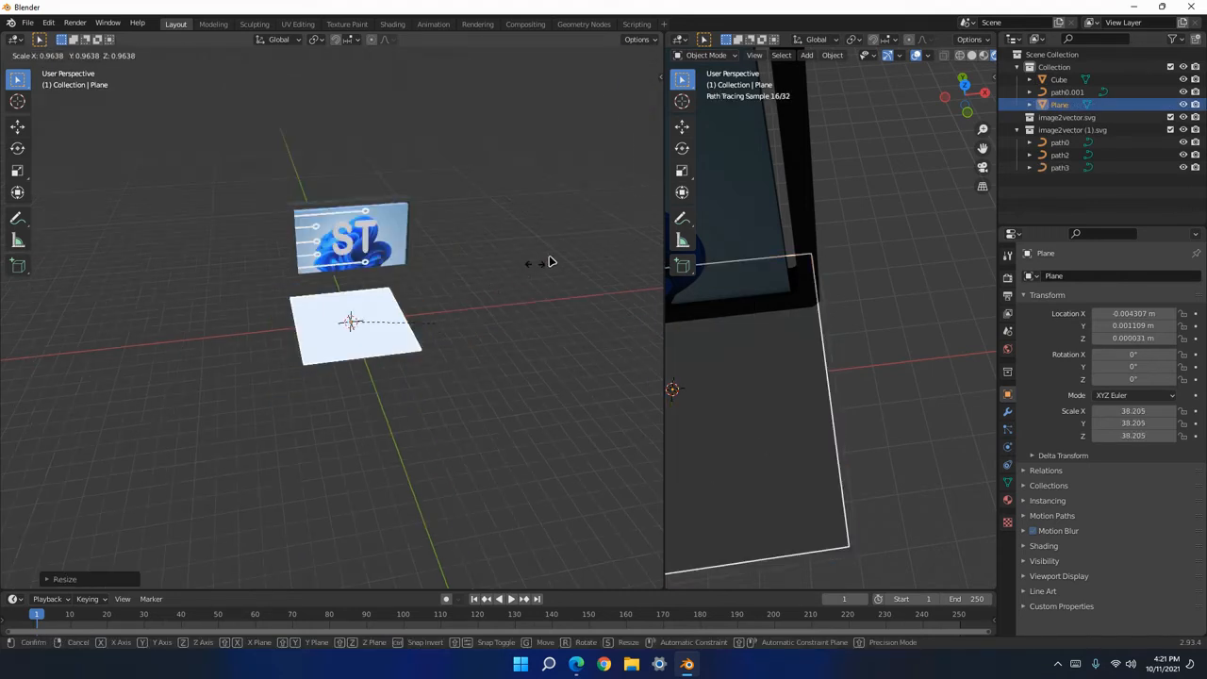
left_click(393, 219)
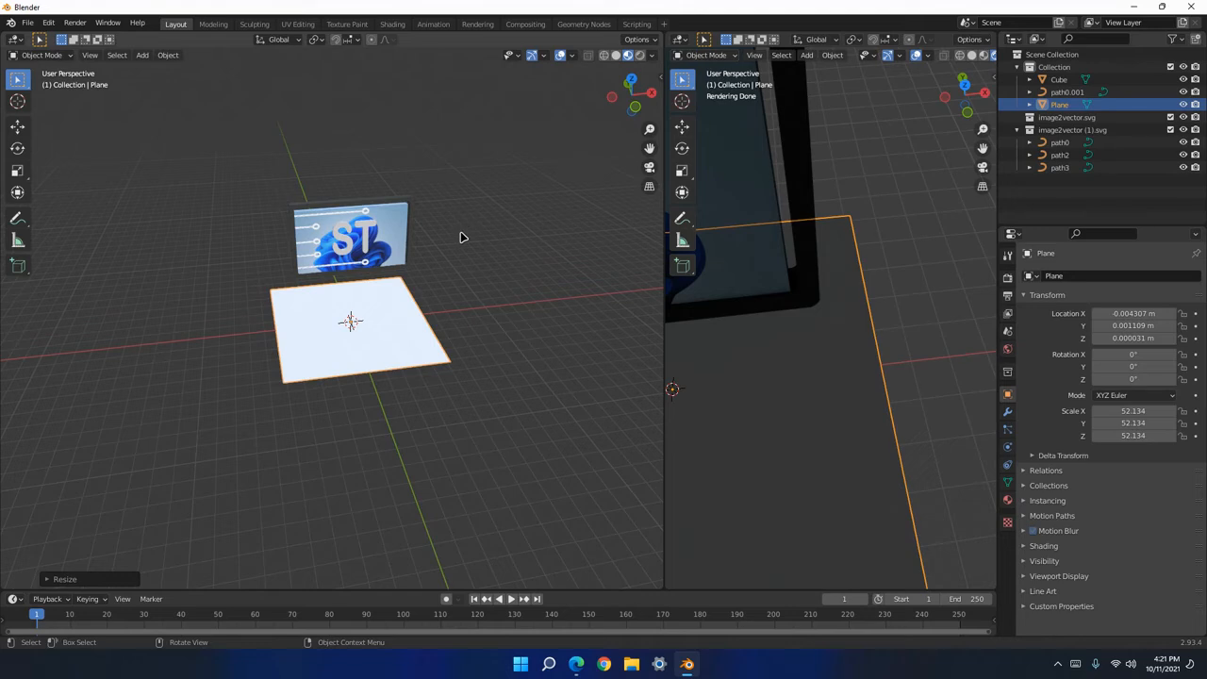
Scale down all board objects, leaving out the plane, and move them down onto the plane.
key("a")
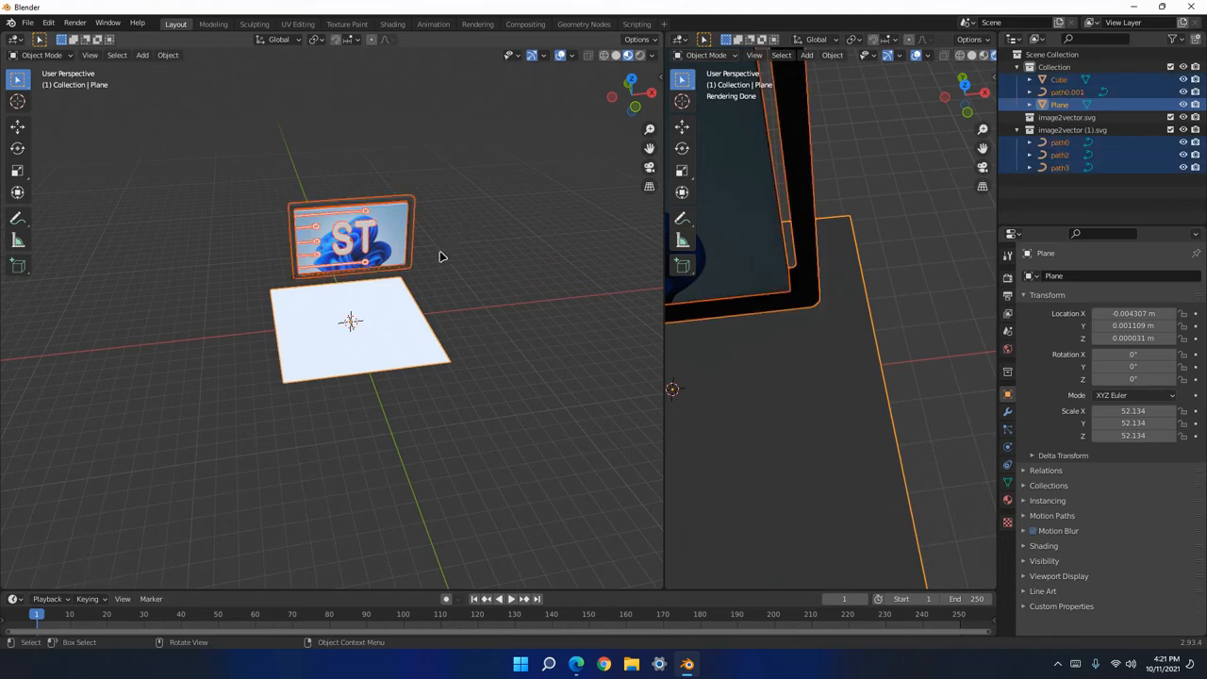
left_click(396, 301, "shift")
key("s")
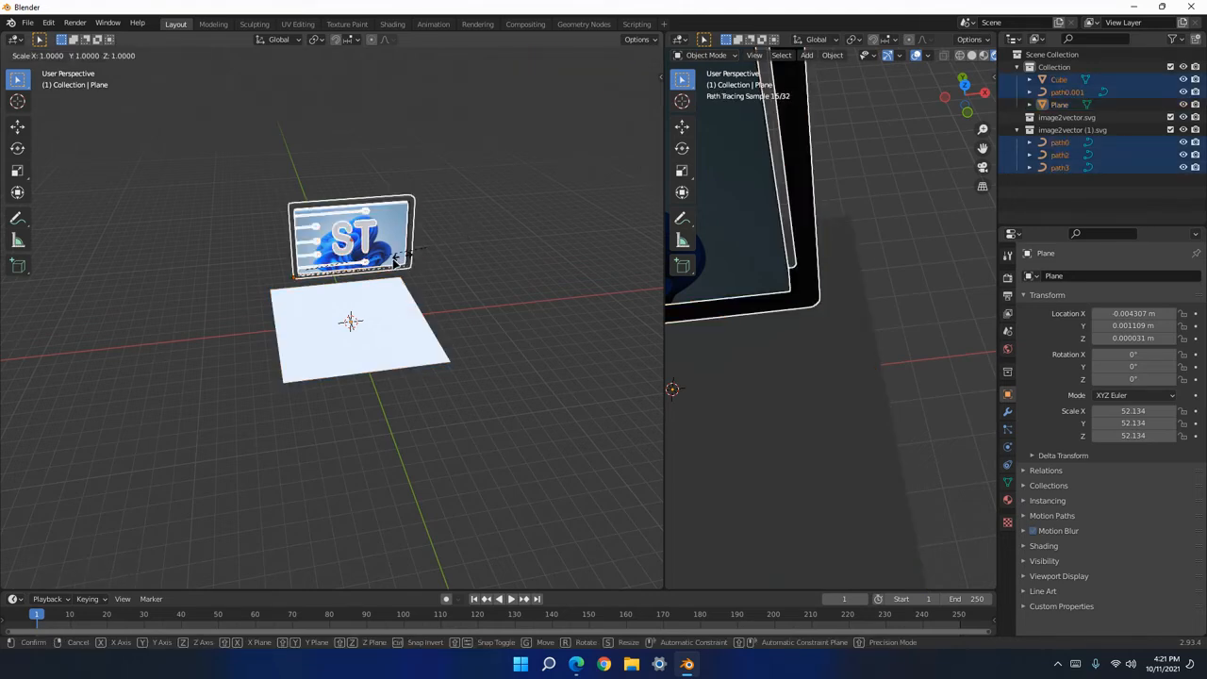
left_click(371, 265)
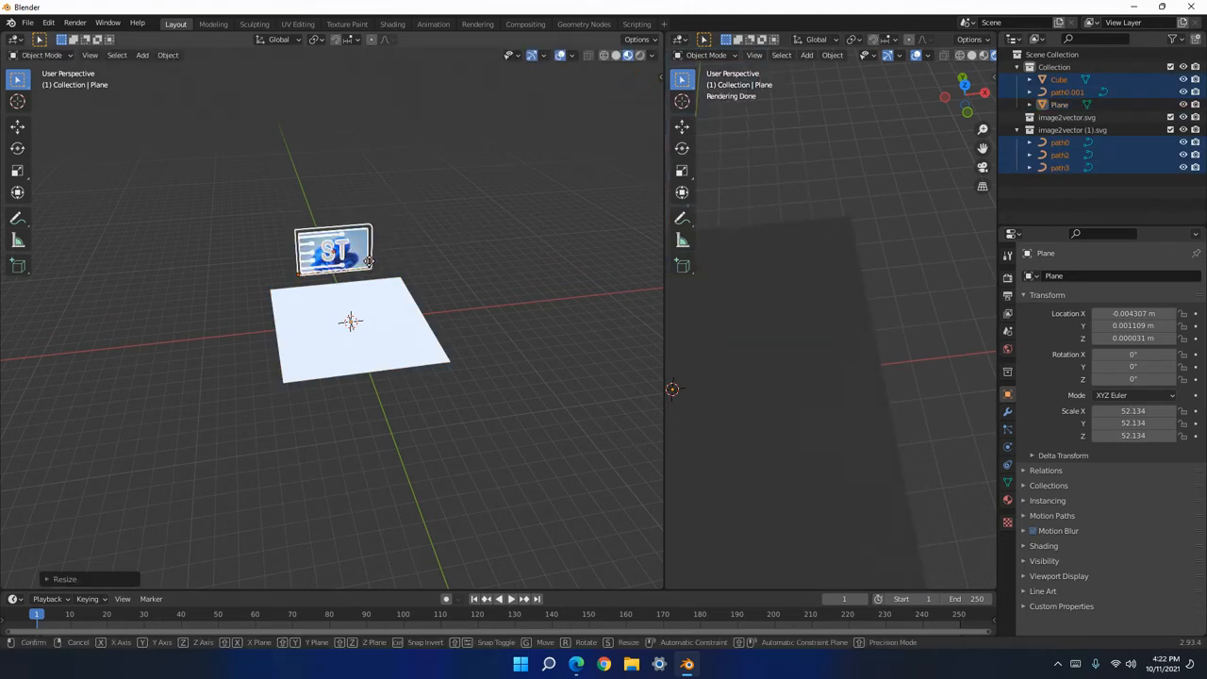
key("g")
left_click(382, 295)
Move the board objects along the global X axis to centre them over the plane.
middle_click_drag(466, 280, 442, 387)
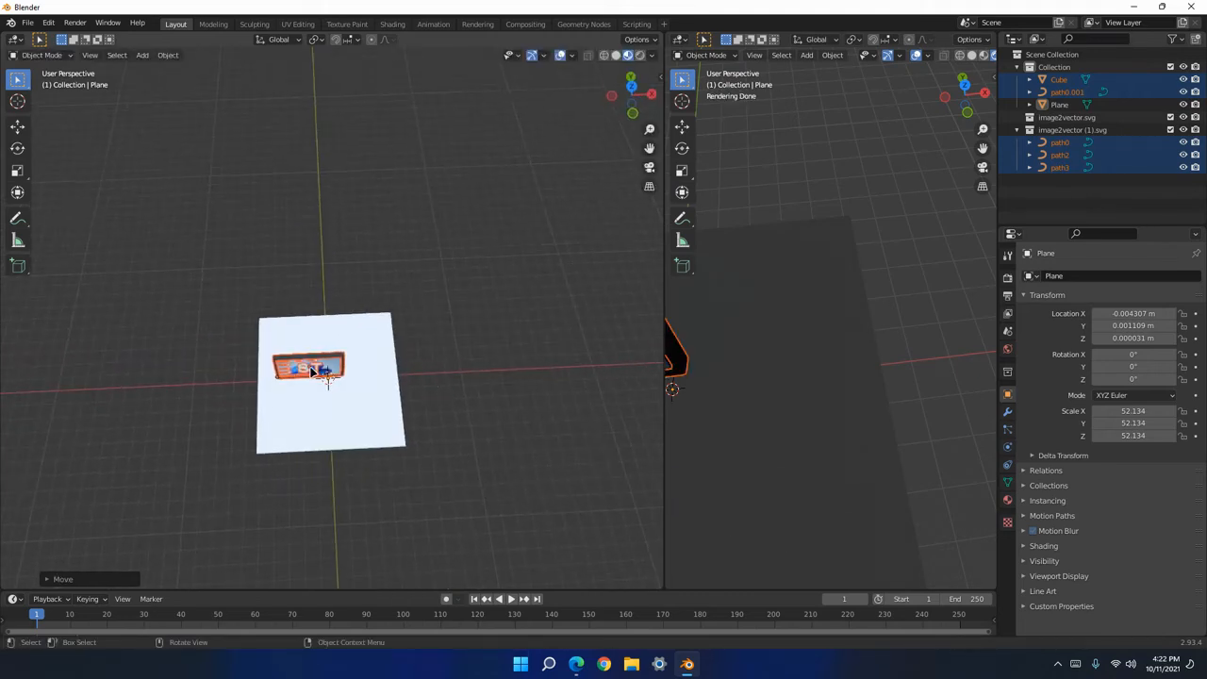
key("g")
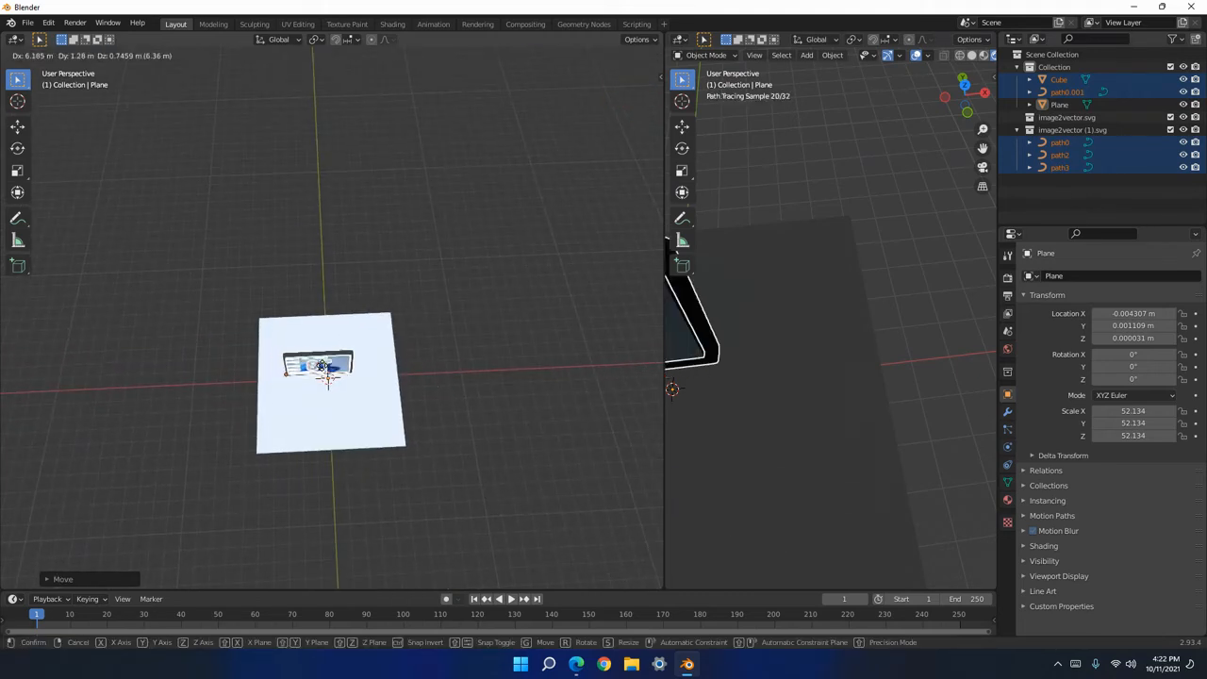
key("x")
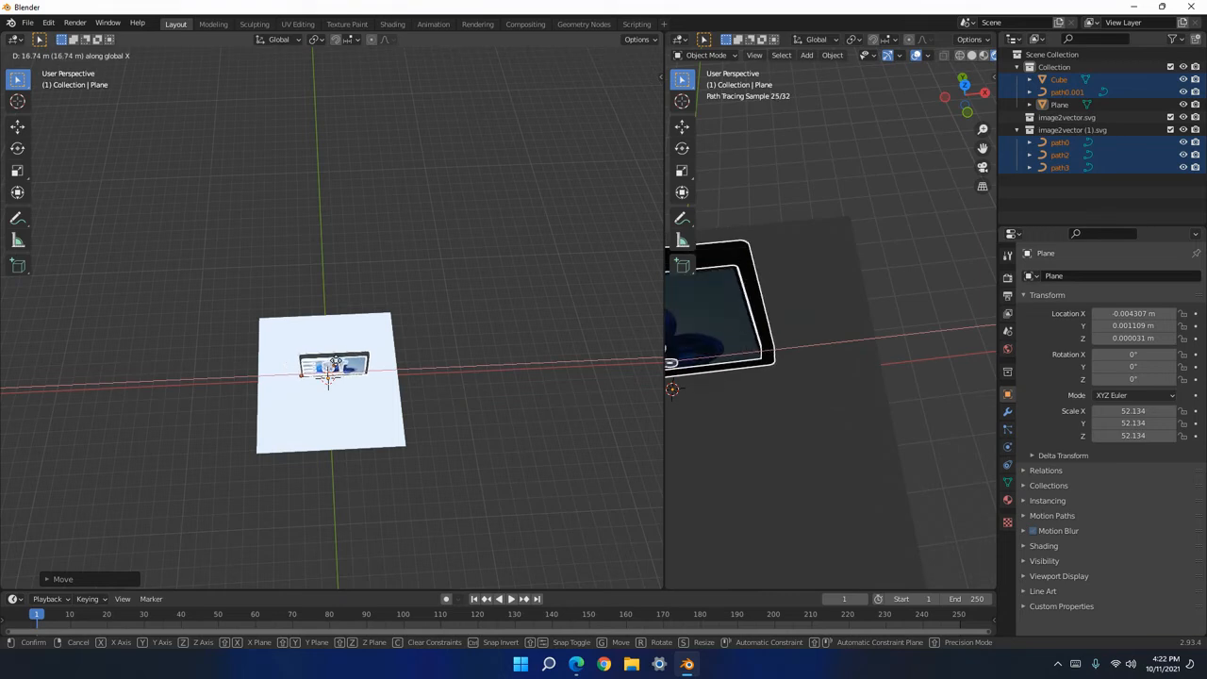
left_click(446, 451)
Scale only the plane up uniformly to about 133.2 so it forms a large floor around the board.
middle_click_drag(452, 433, 412, 437)
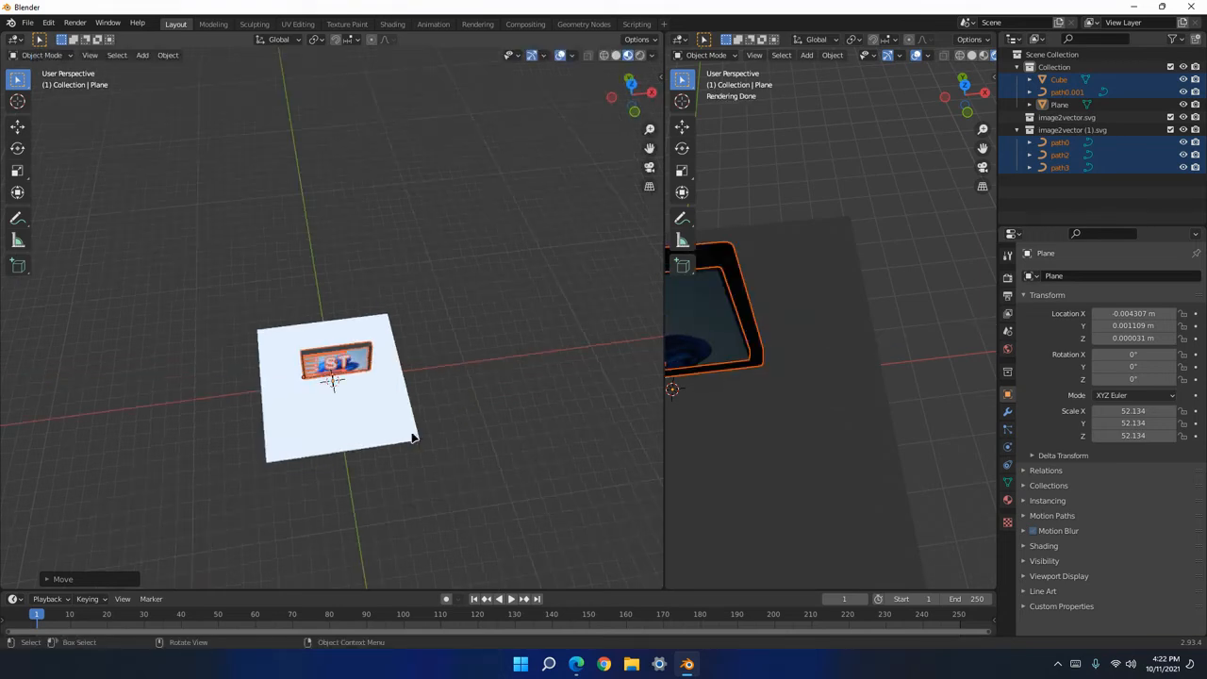
scroll(415, 439, "up", 6)
middle_click_drag(462, 471, 479, 422)
left_click(480, 421)
scroll(453, 415, "down", 5)
key("s")
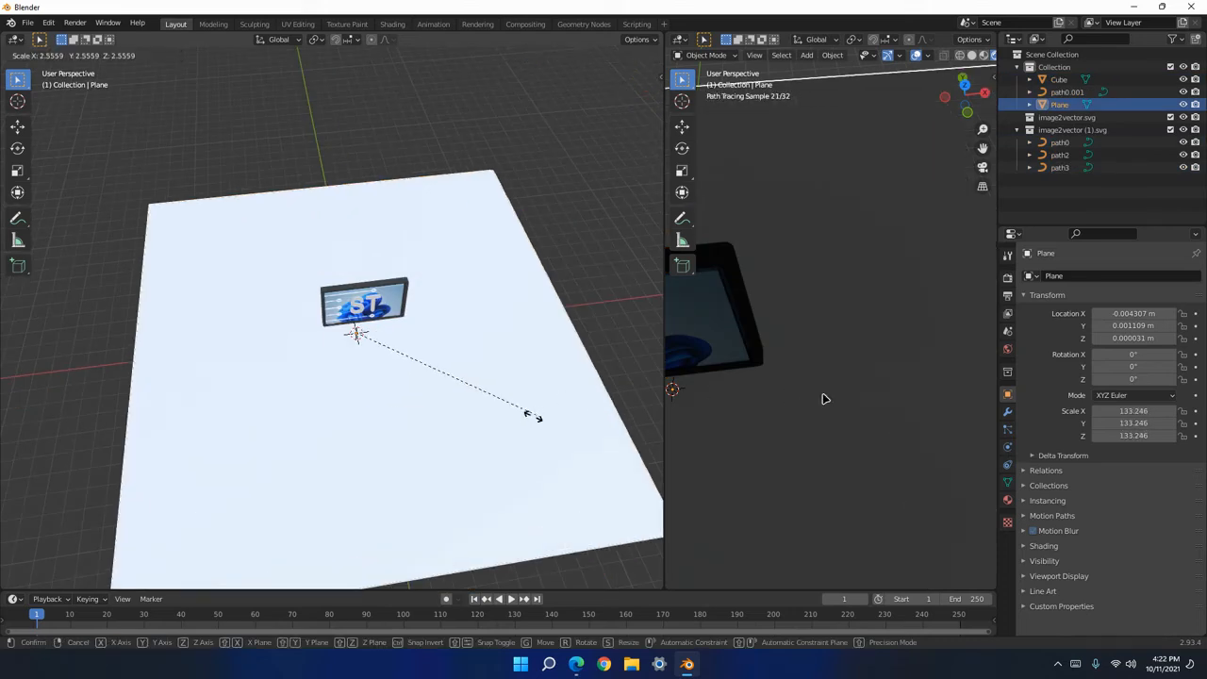
left_click(543, 422)
Switch the rendered viewport's shading to Material Preview.
middle_click_drag(723, 330, 820, 291)
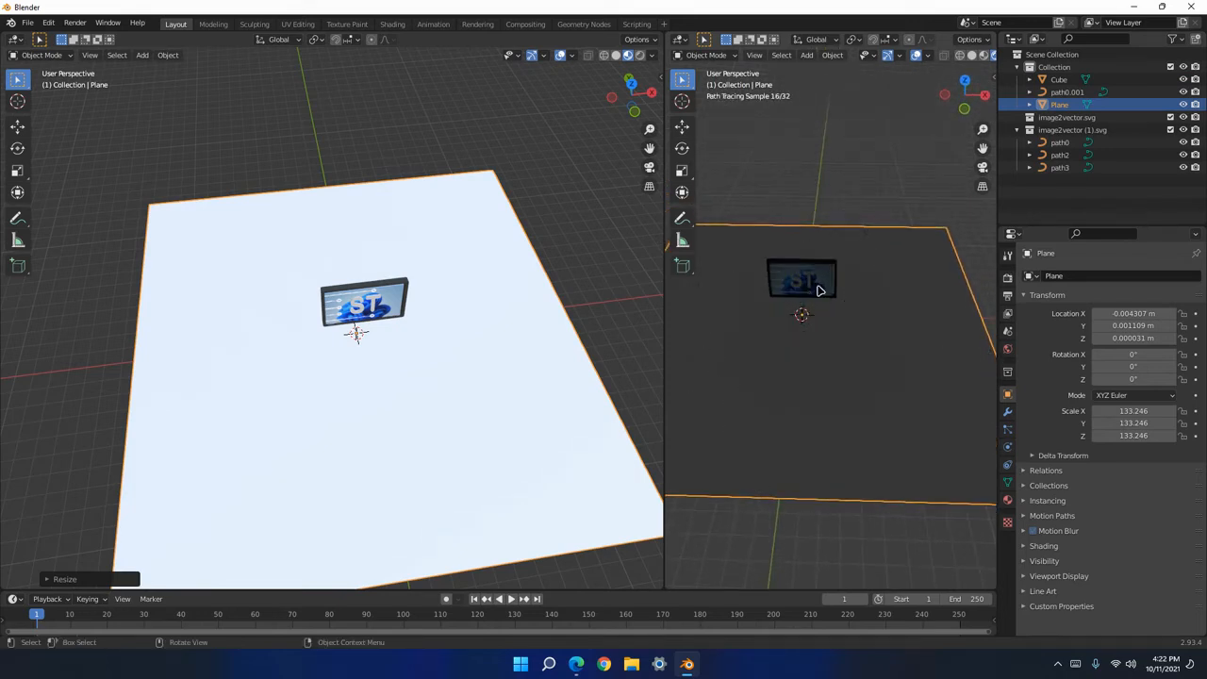
left_click(973, 56)
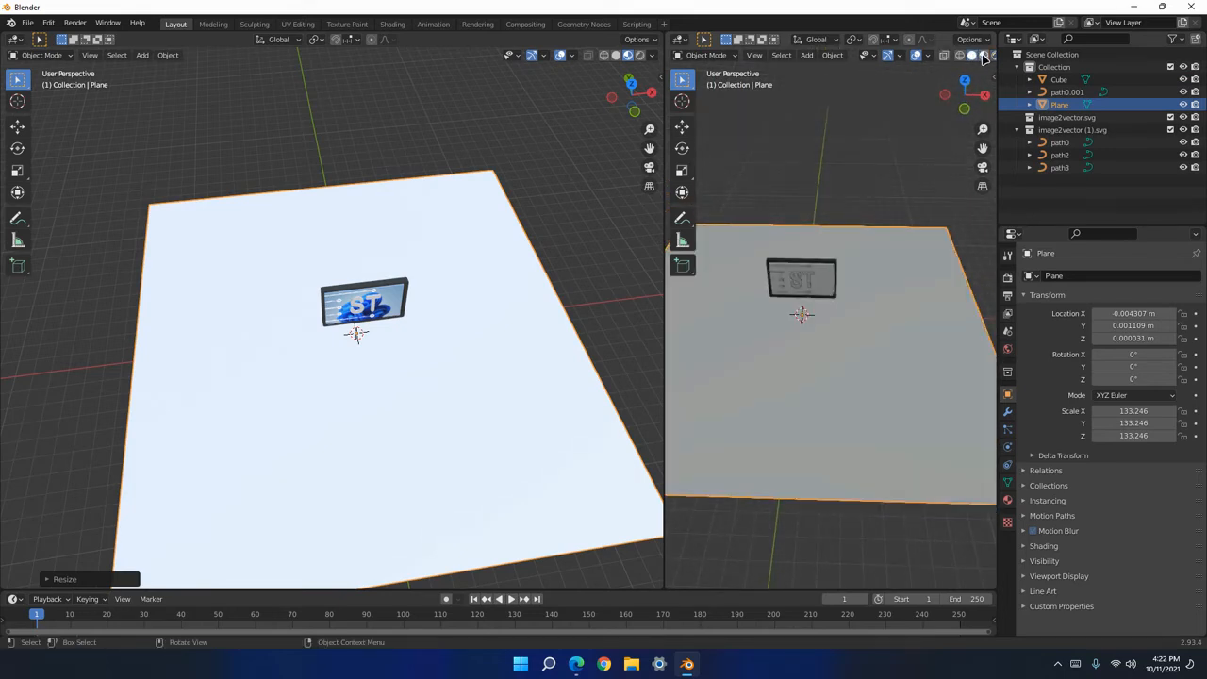
left_click(984, 56)
Add a camera to the scene while facing the board from the front.
middle_click_drag(504, 300, 494, 245)
scroll(447, 307, "up", 3)
middle_click_drag(482, 295, 442, 249, "shift")
key("shift+a")
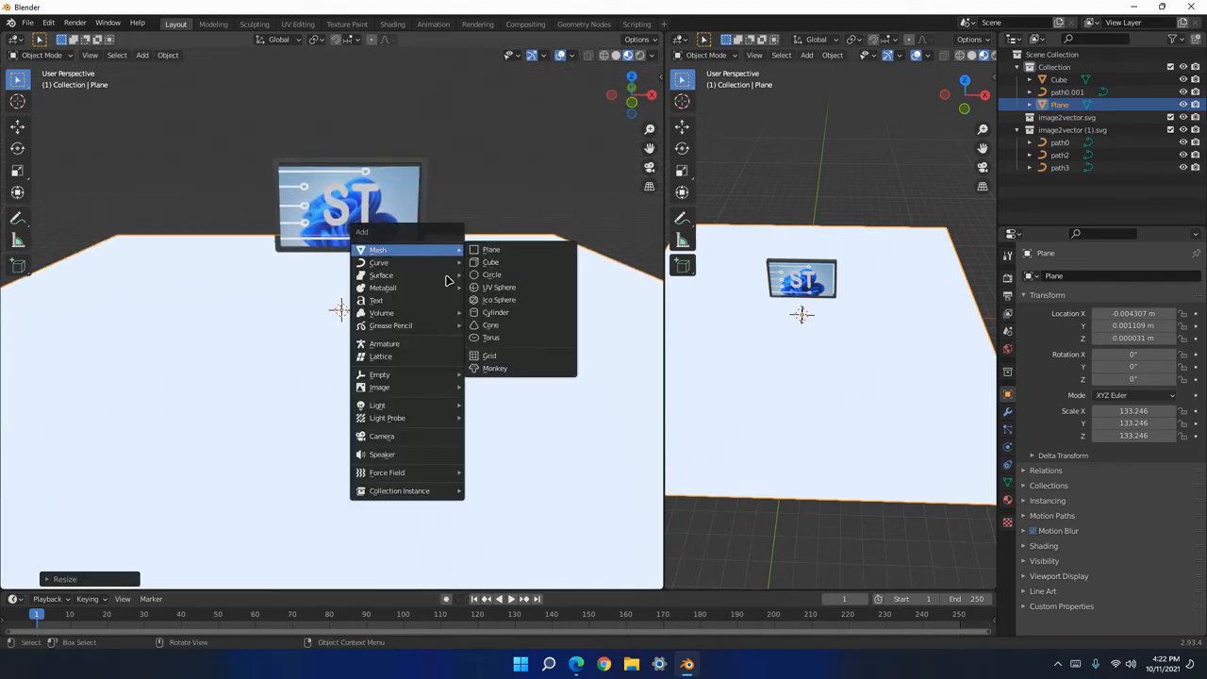
left_click(438, 440)
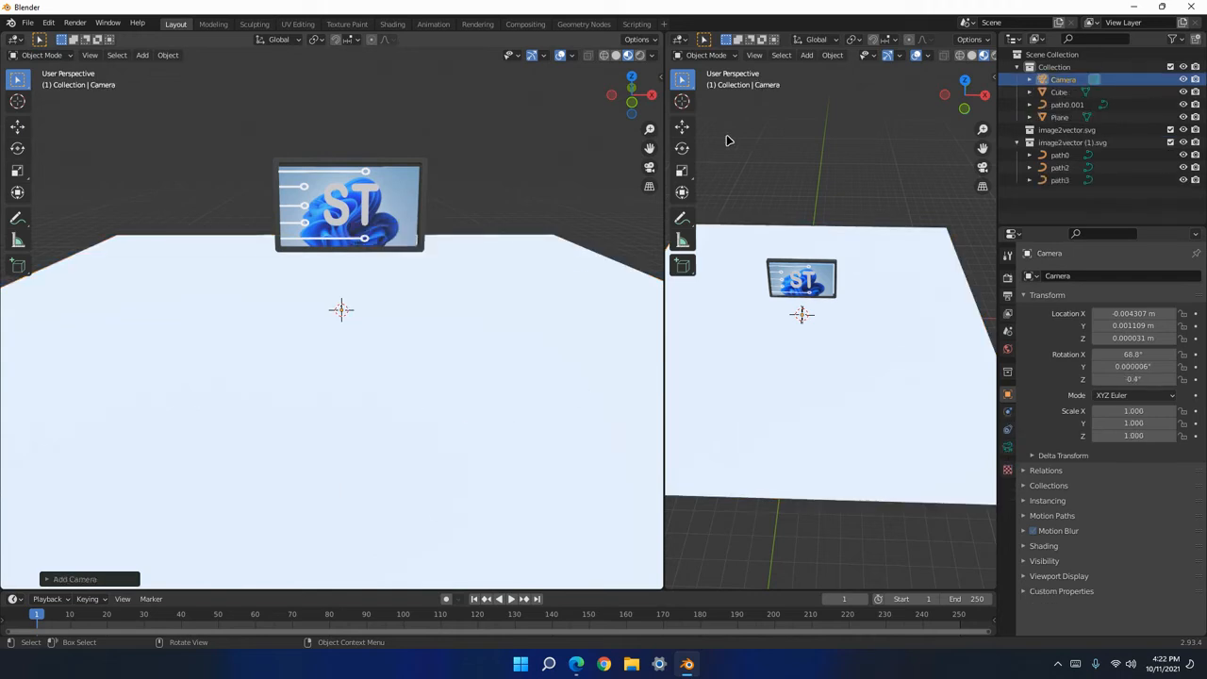
left_click(755, 57)
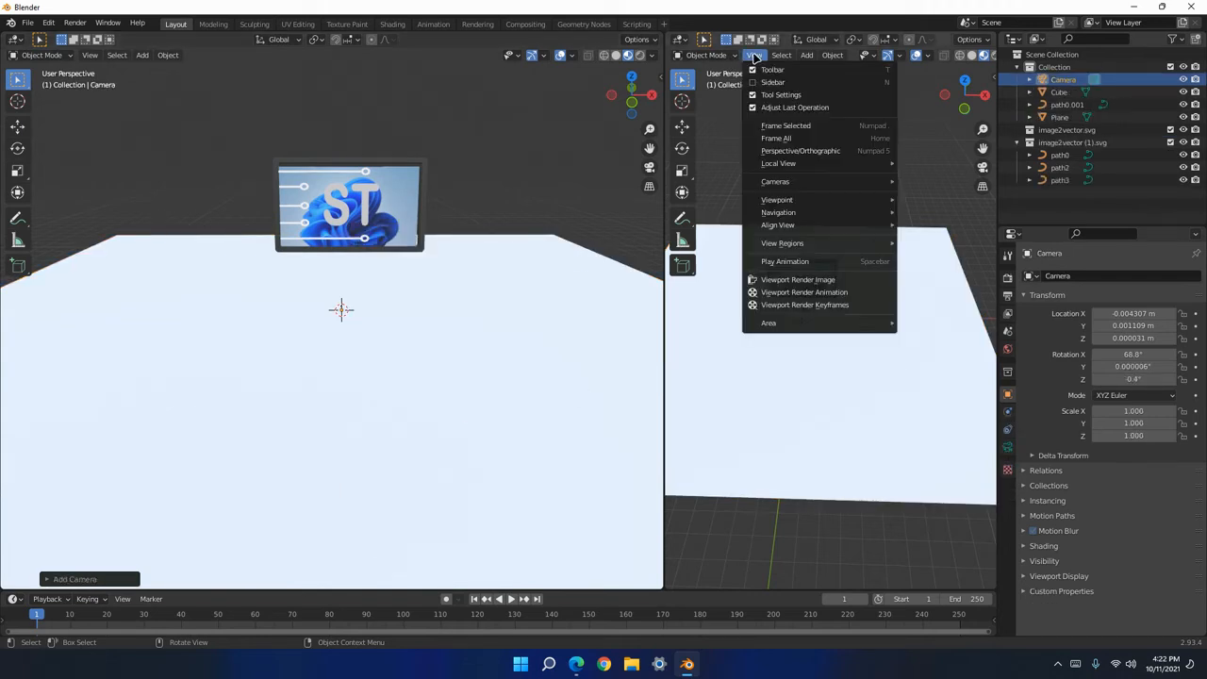
mouse_move(873, 206)
mouse_move(868, 232)
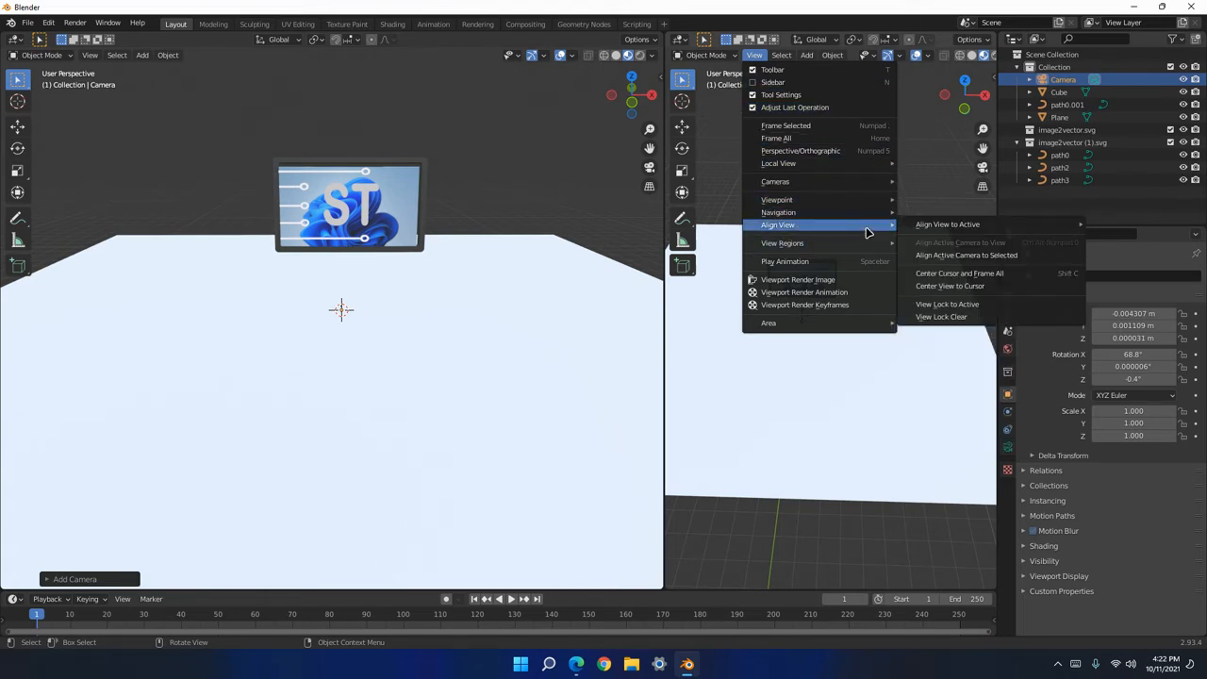
left_click(995, 274)
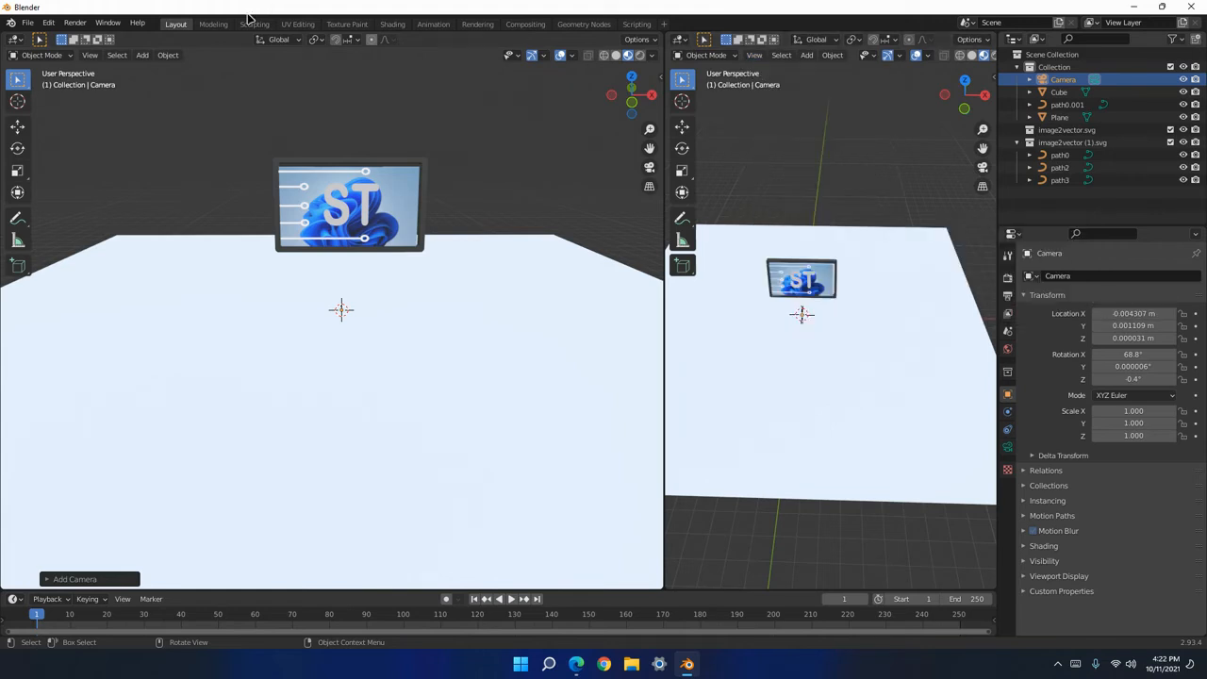
Align the active camera to the front-facing view of the board in the larger viewport.
left_click(91, 55)
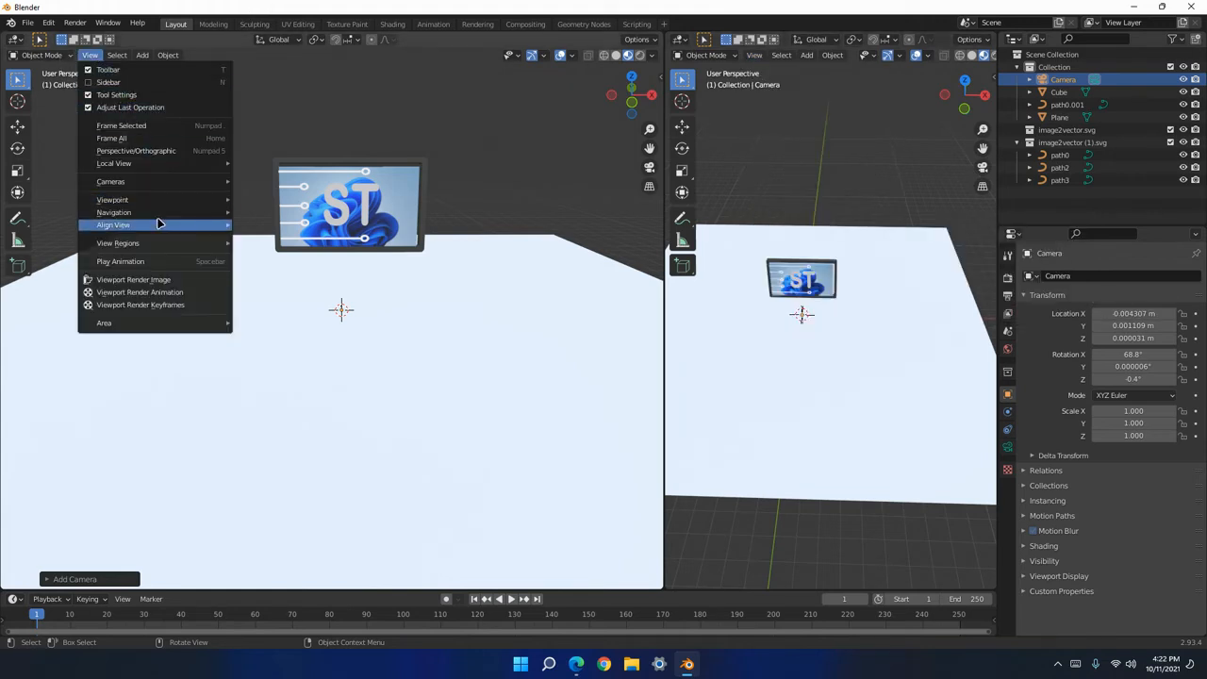
mouse_move(159, 227)
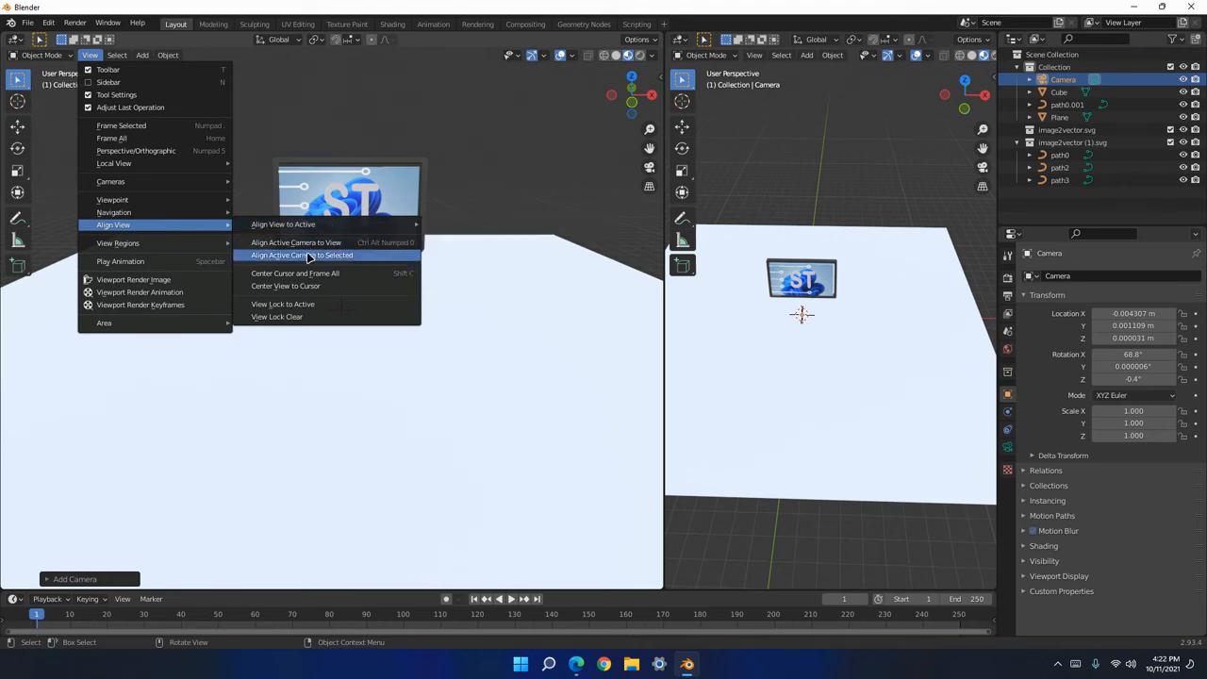
left_click(353, 247)
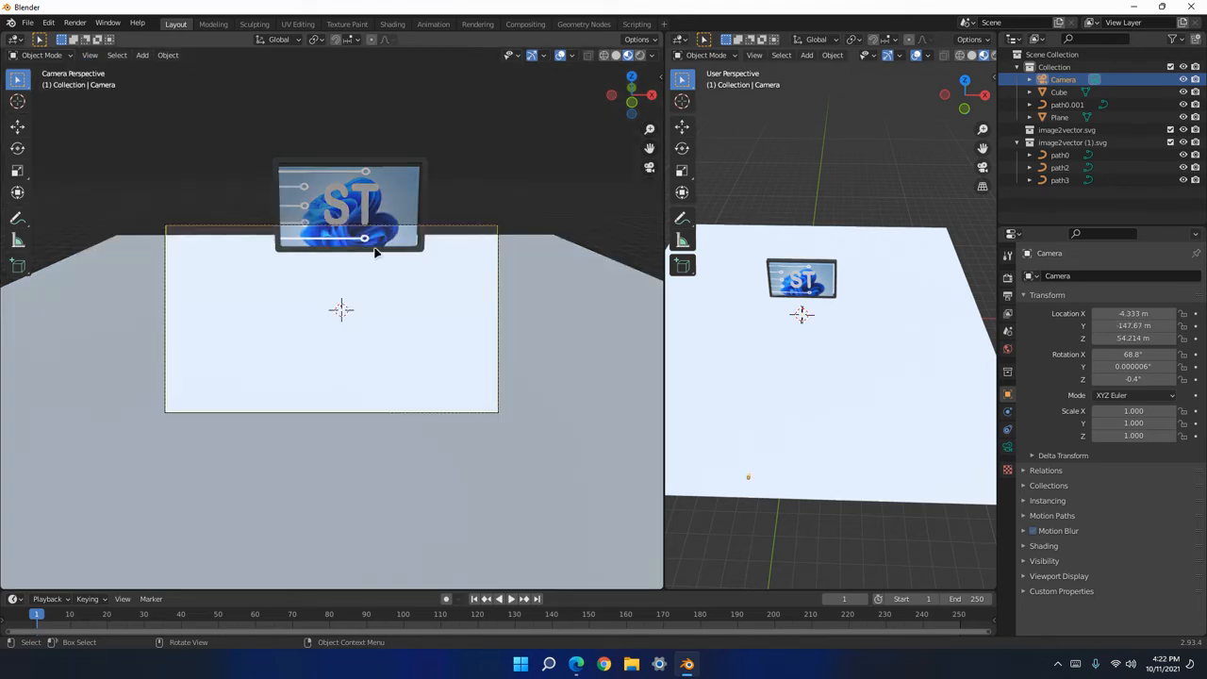
left_click(500, 272)
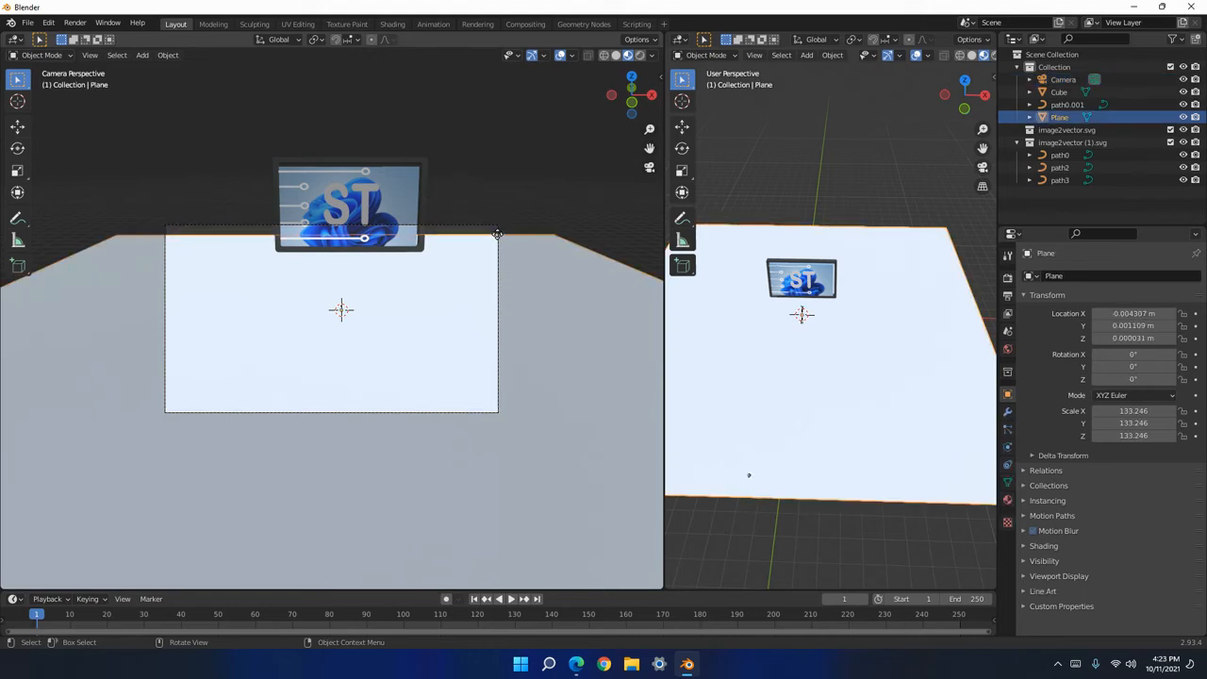
key("g")
key("Escape")
Move the camera to about X -2.7 m, Y -137.8 m, Z 79.6 m so its frame contains the whole board.
left_click(490, 231)
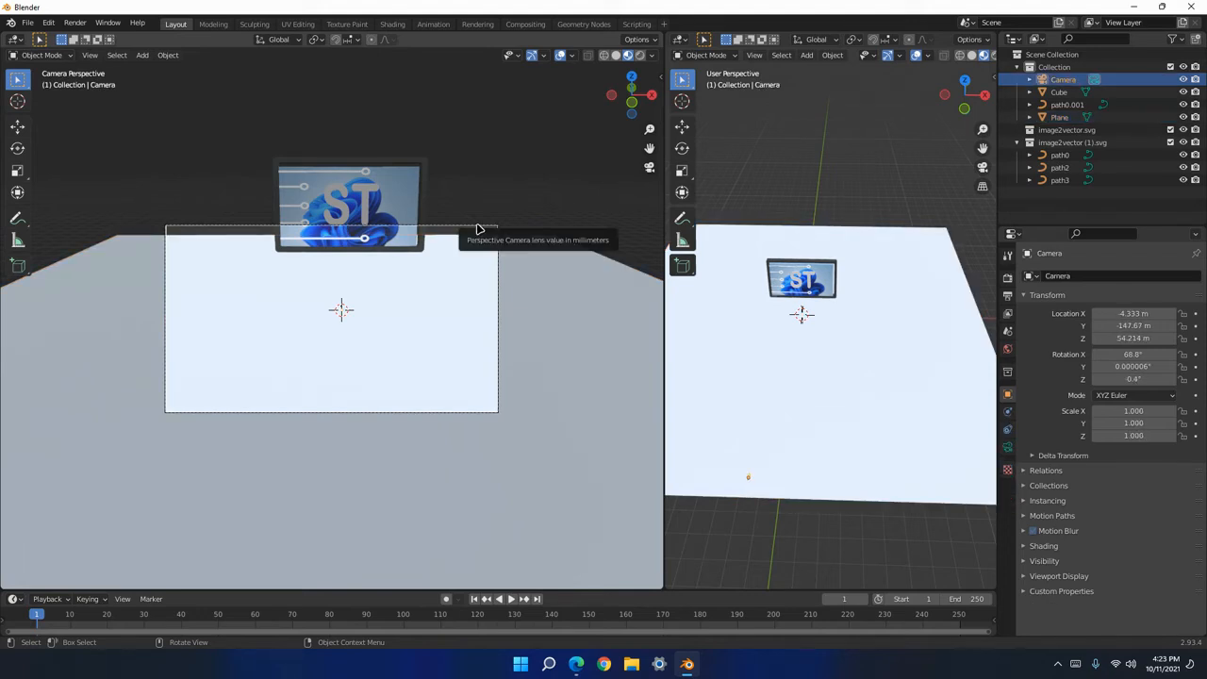
key("g")
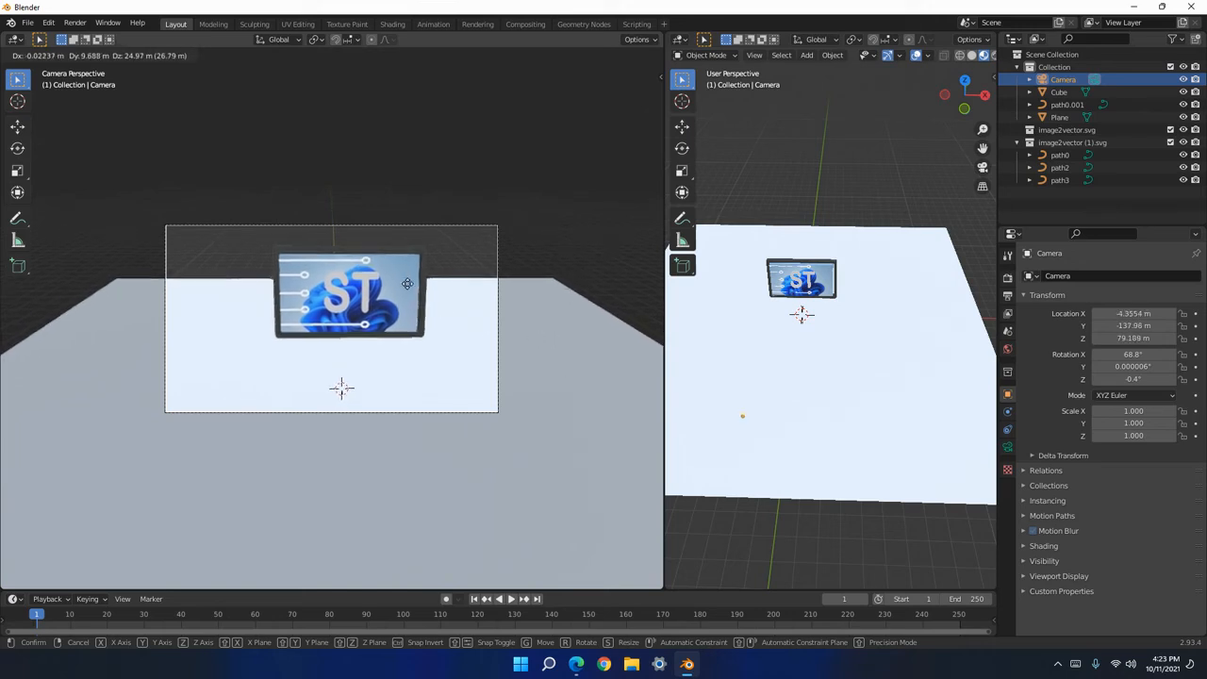
left_click(566, 305)
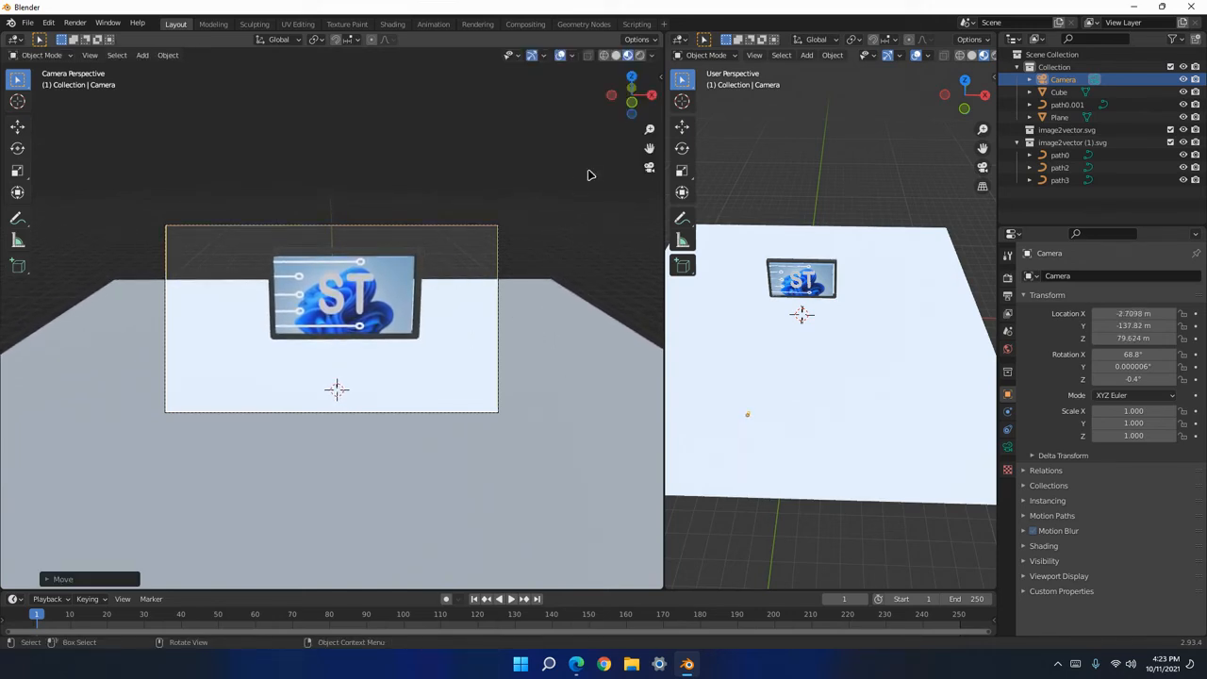
Swap the two viewport areas and set the smaller camera viewport to Rendered shading.
right_click(664, 421)
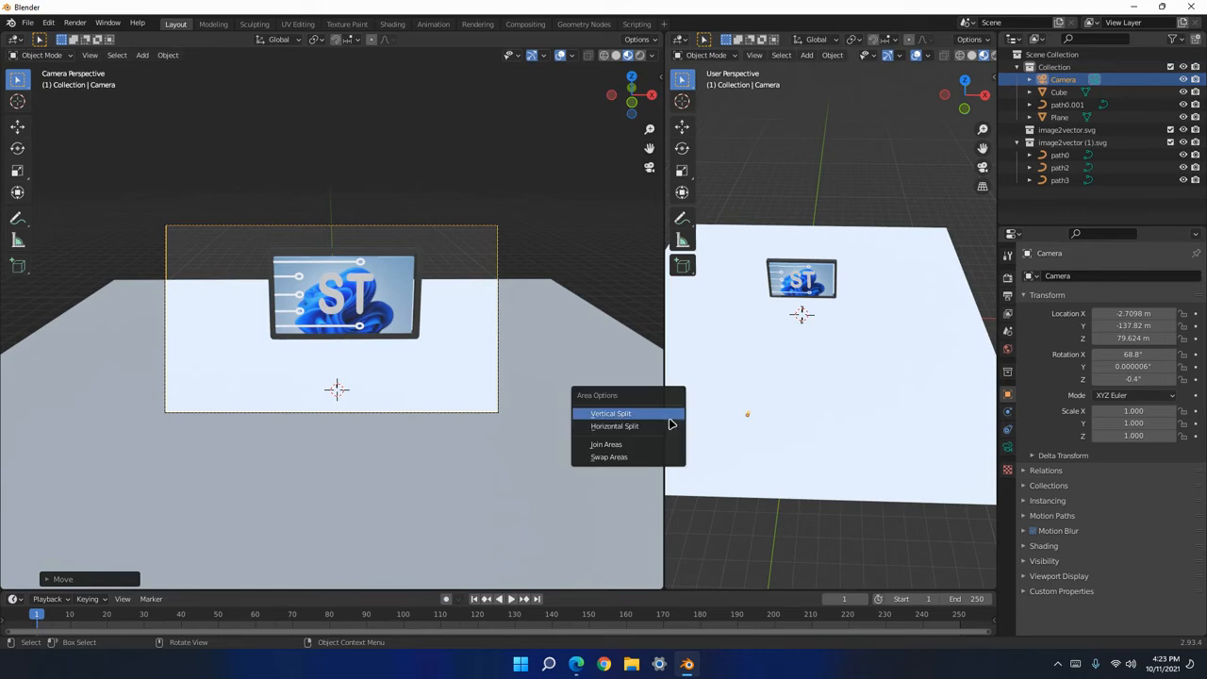
left_click(622, 458)
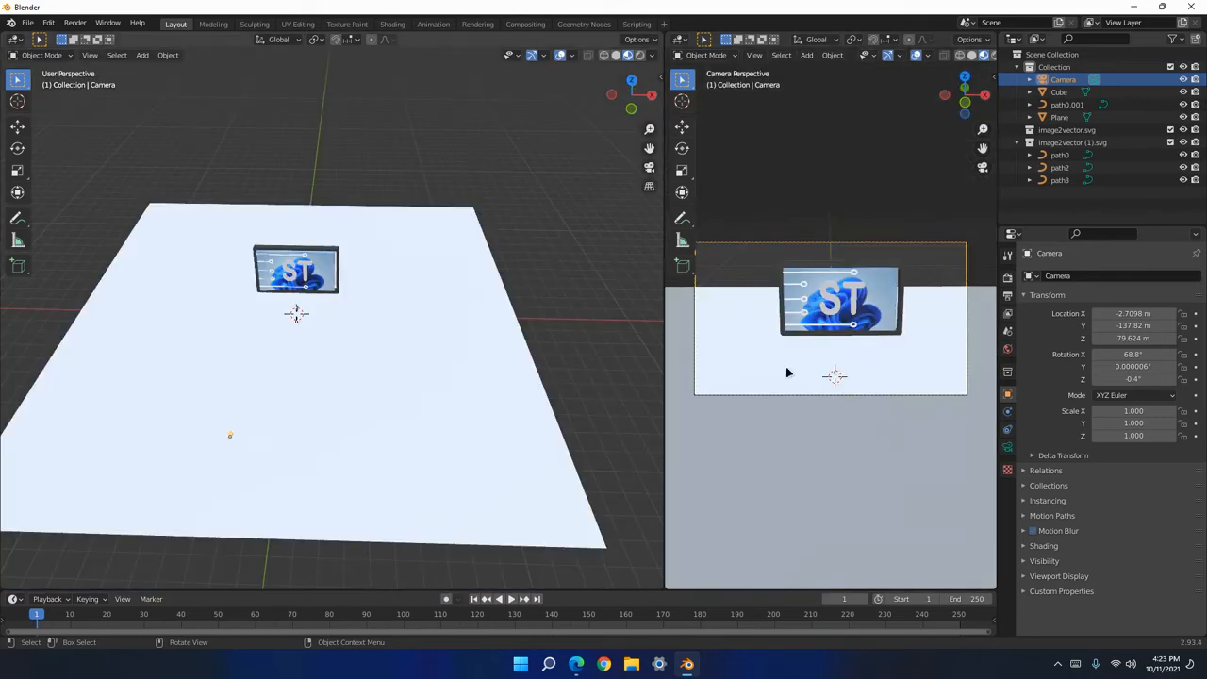
left_click(996, 57)
Look closely at the front of the board in the larger viewport.
scroll(434, 321, "up", 3)
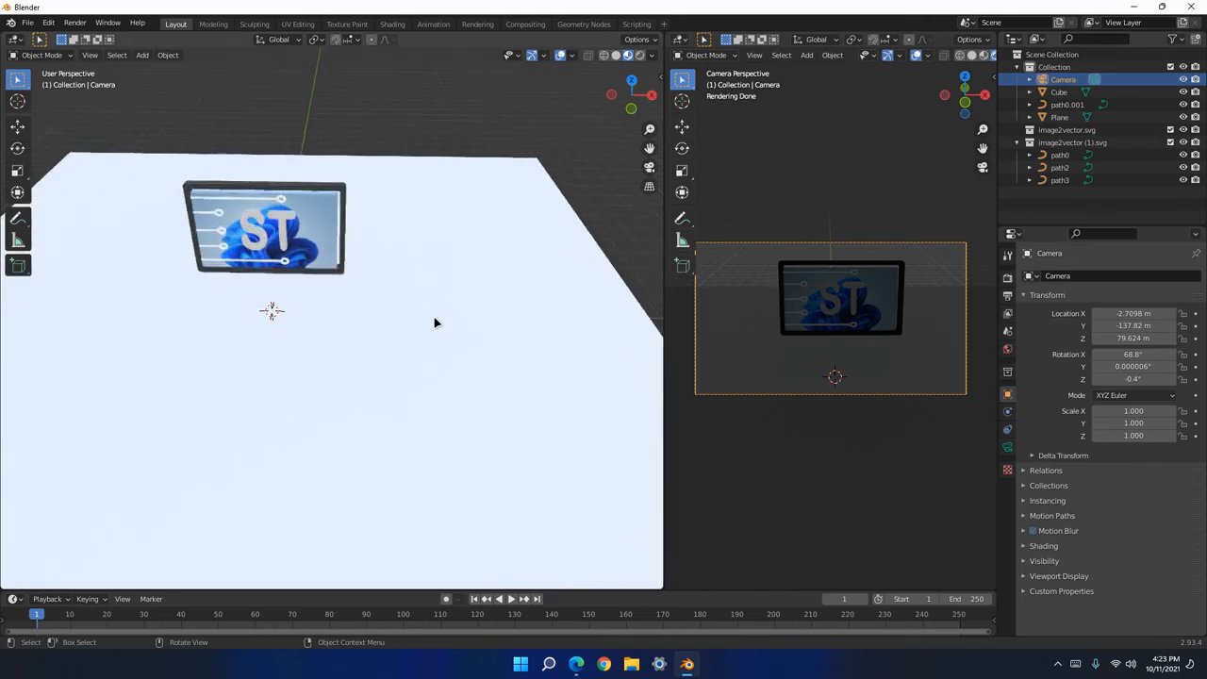
scroll(433, 315, "up", 1)
scroll(329, 289, "up", 3)
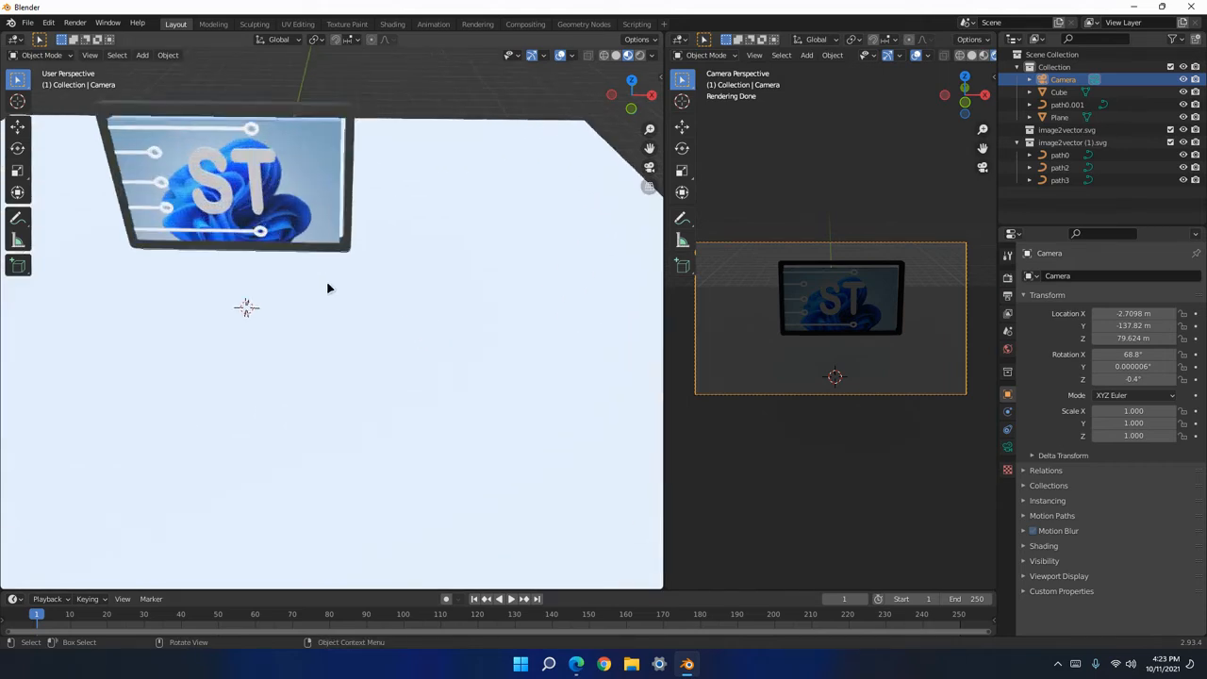
middle_click_drag(329, 288, 407, 329, "shift")
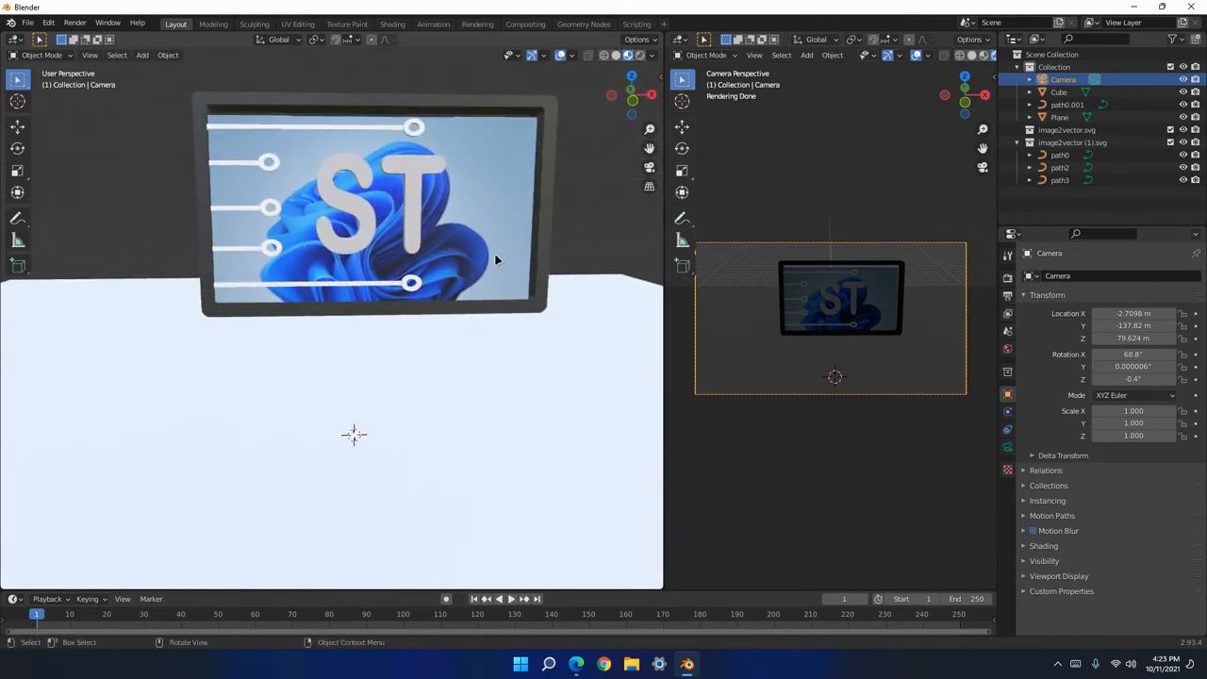
Lower the board's dark frame along the Z axis to a height of about 19.8 m, then clear the selection.
key("a")
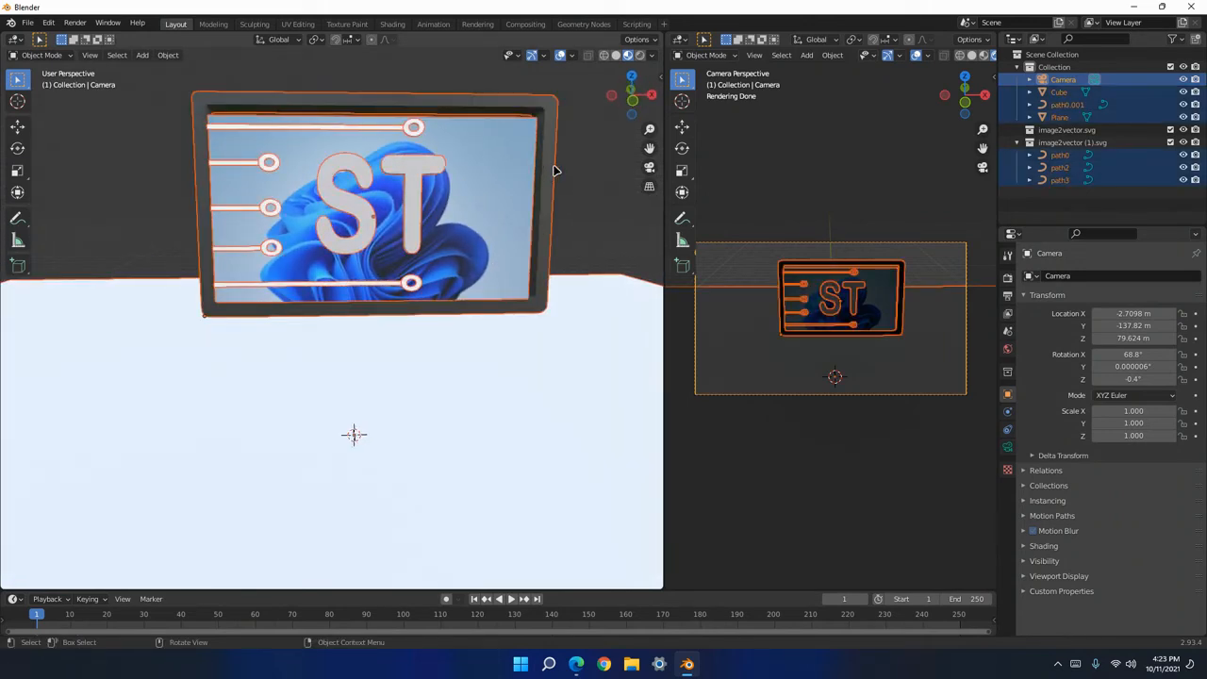
left_click(552, 170)
key("g")
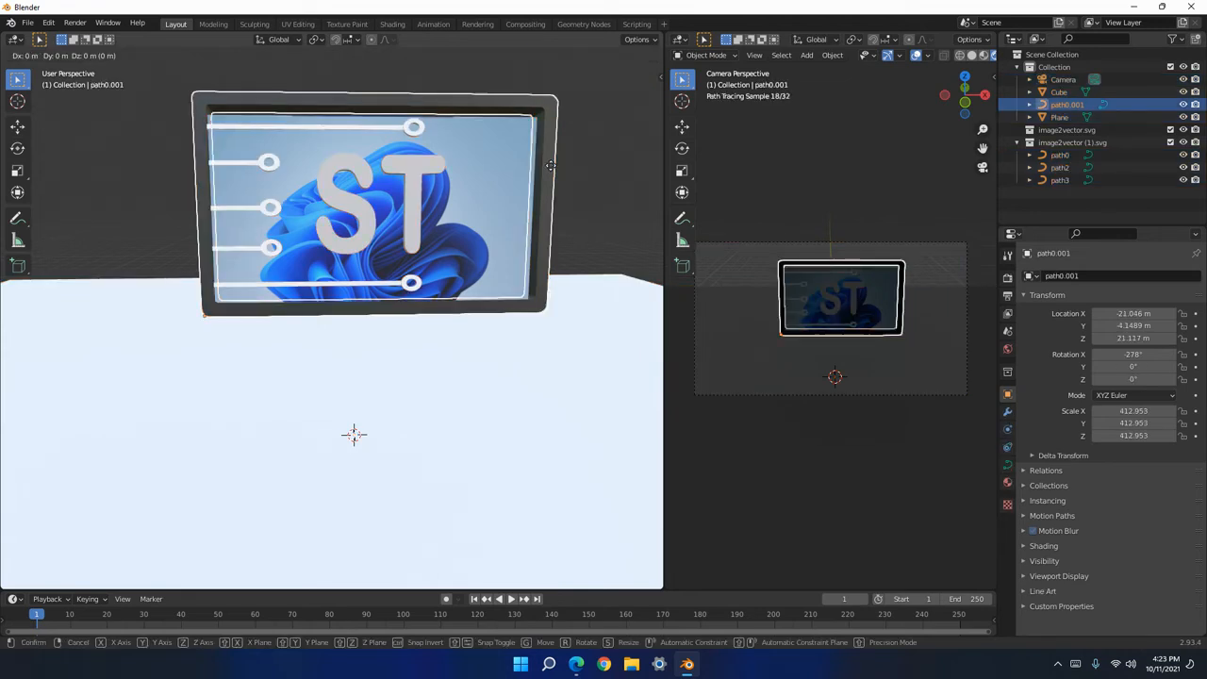
key("z")
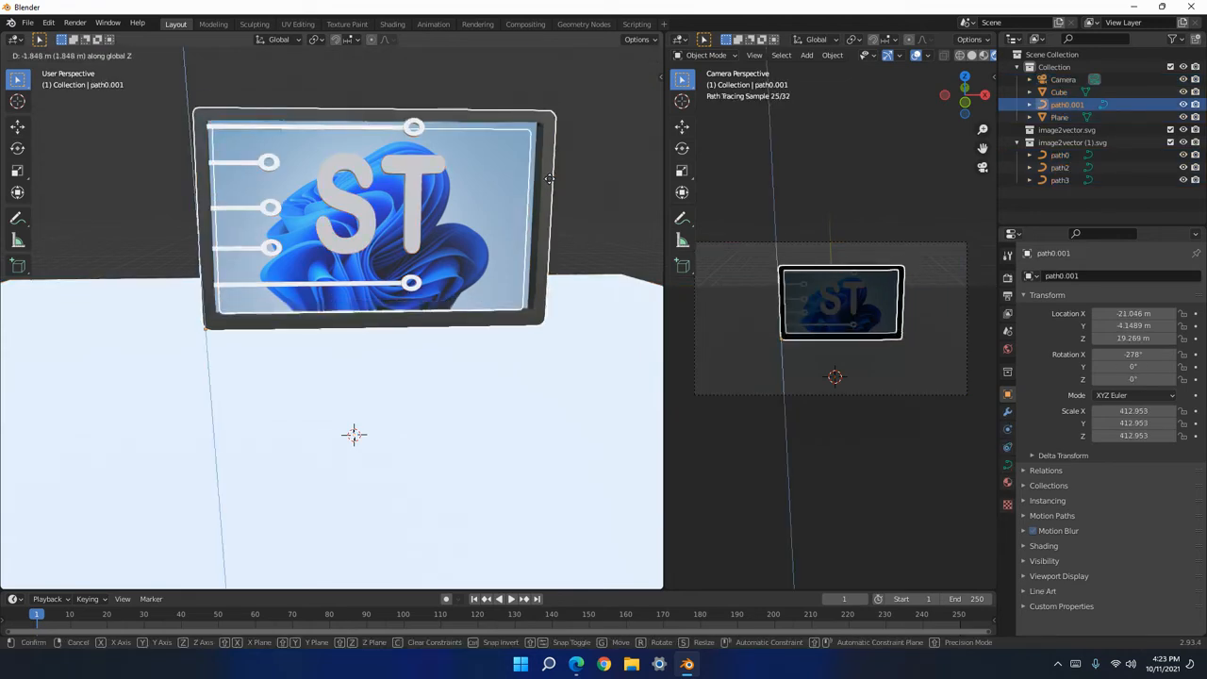
left_click(551, 174)
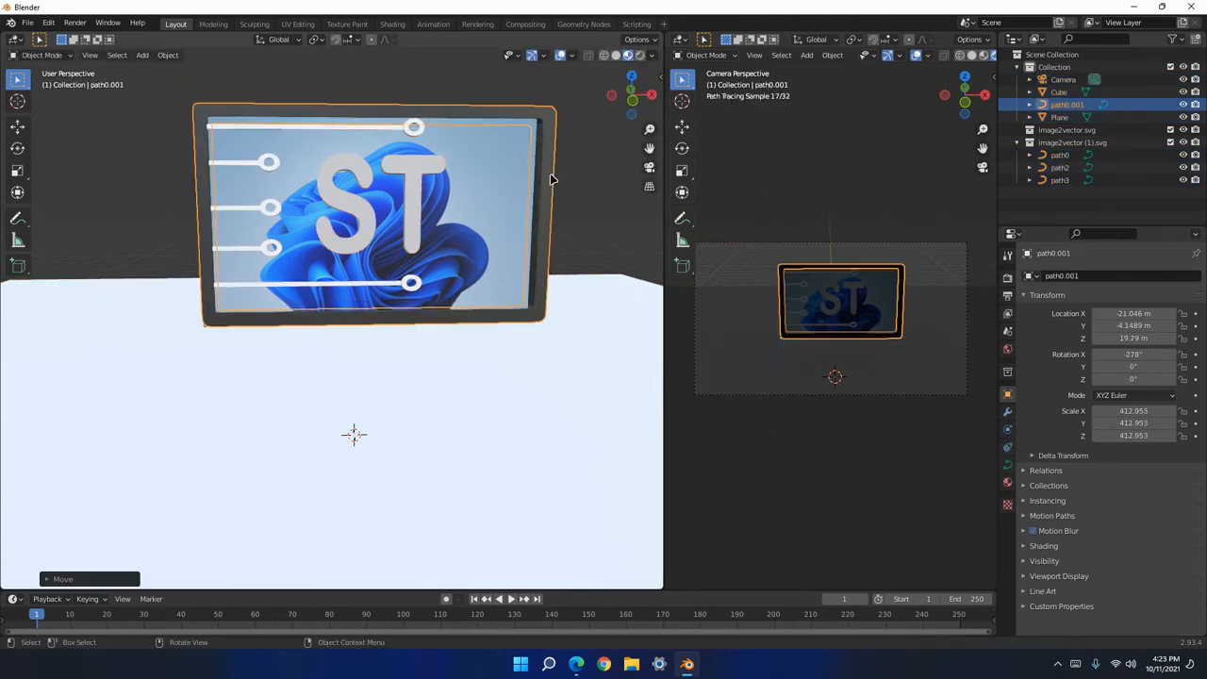
key("g")
left_click(553, 179)
left_click(550, 330)
Enter Edit Mode on the floor plane and select its edge behind the board.
middle_click_drag(530, 369, 531, 358)
middle_click_drag(525, 344, 478, 411)
scroll(512, 340, "down", 5)
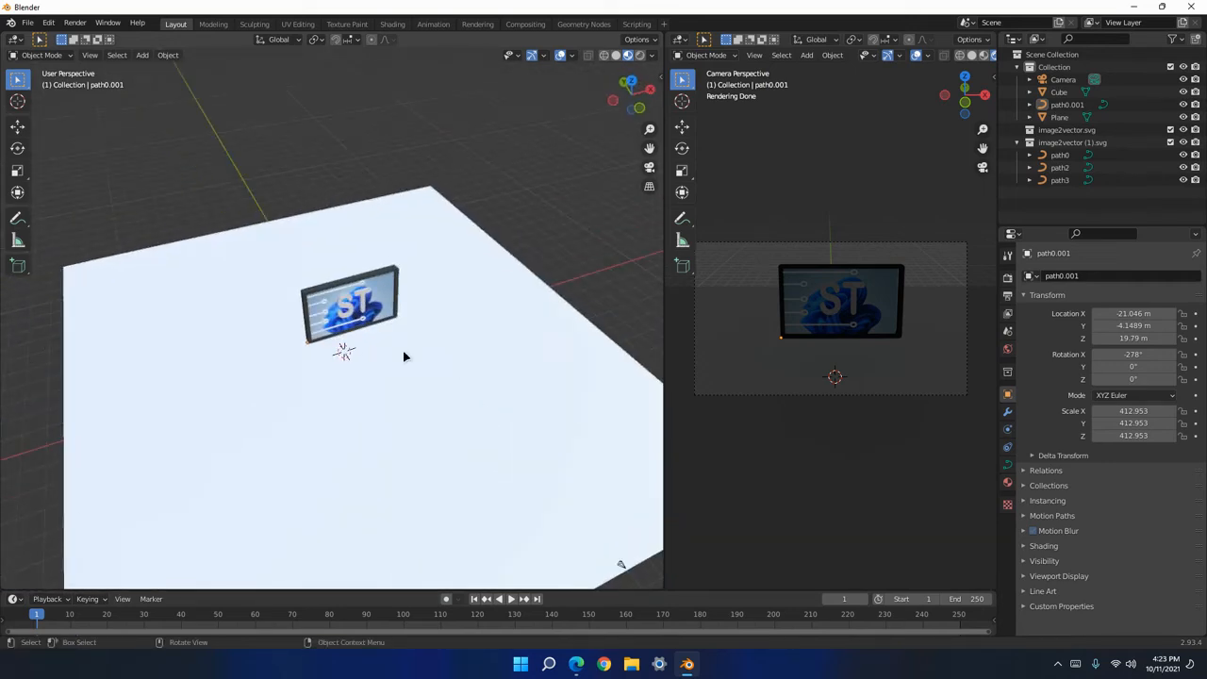
left_click(283, 297)
scroll(274, 274, "up", 5)
middle_click_drag(265, 259, 539, 349, "shift")
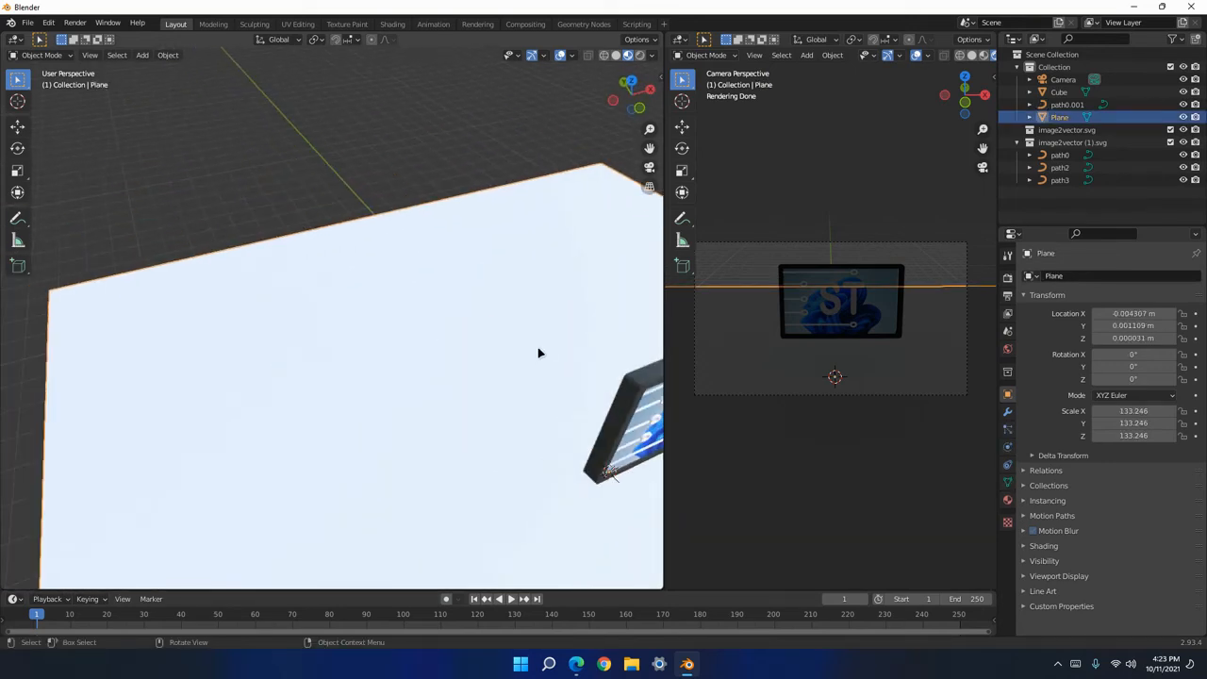
key("Tab")
middle_click_drag(547, 412, 163, 327)
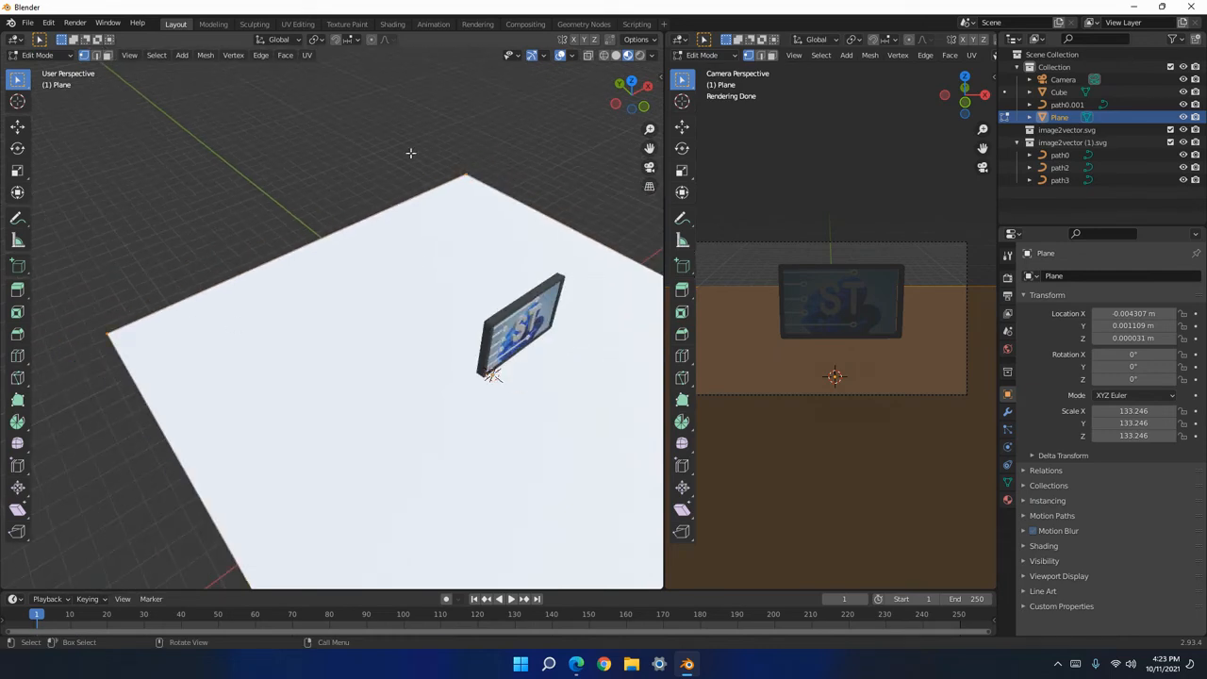
left_click(474, 165)
left_click(365, 233)
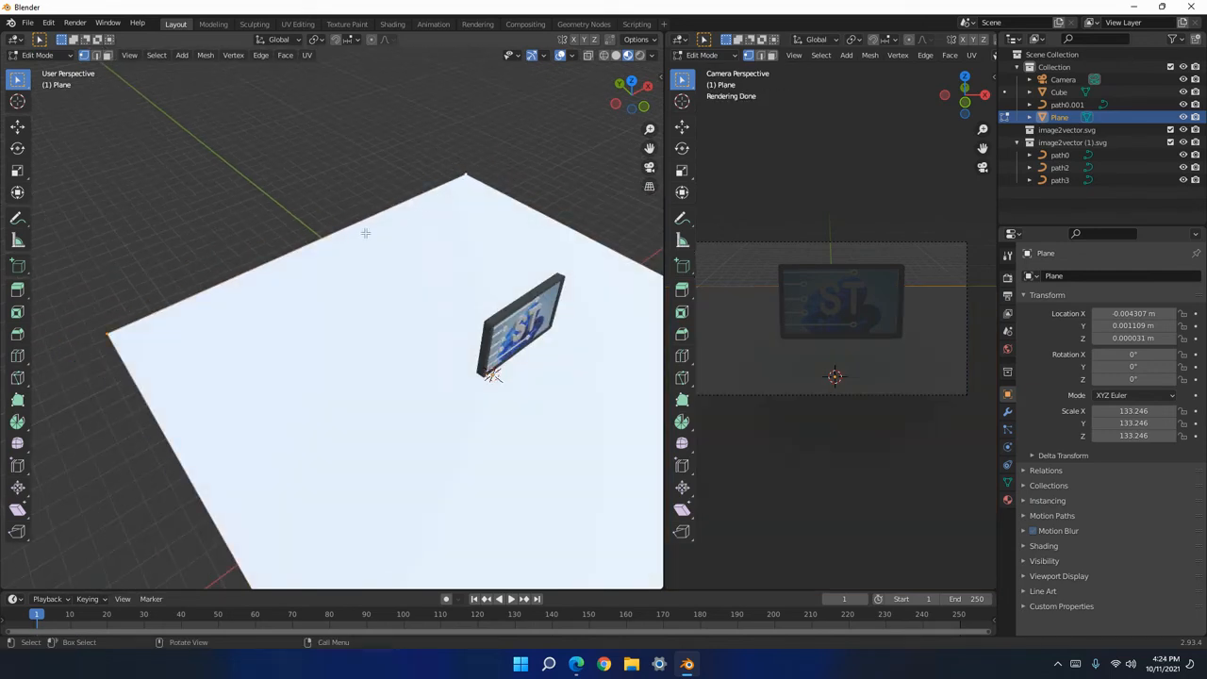
scroll(383, 236, "down", 3)
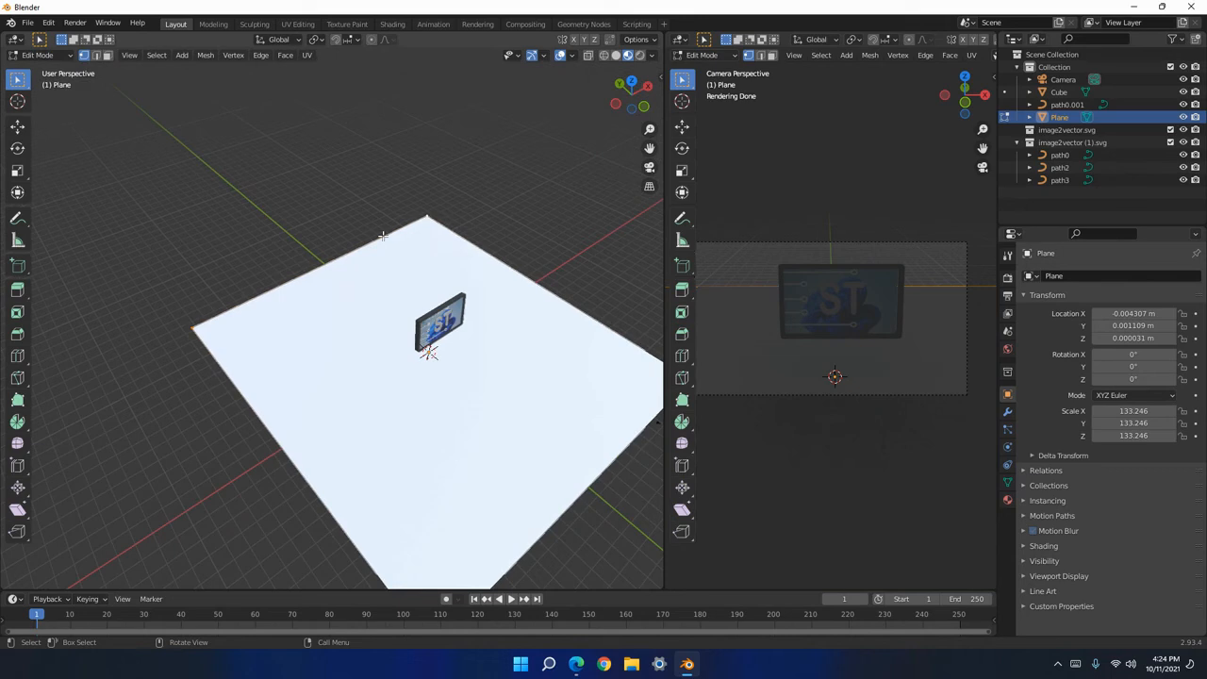
Try extruding the floor plane's back edge upward without an axis constraint, and undo it.
key("e")
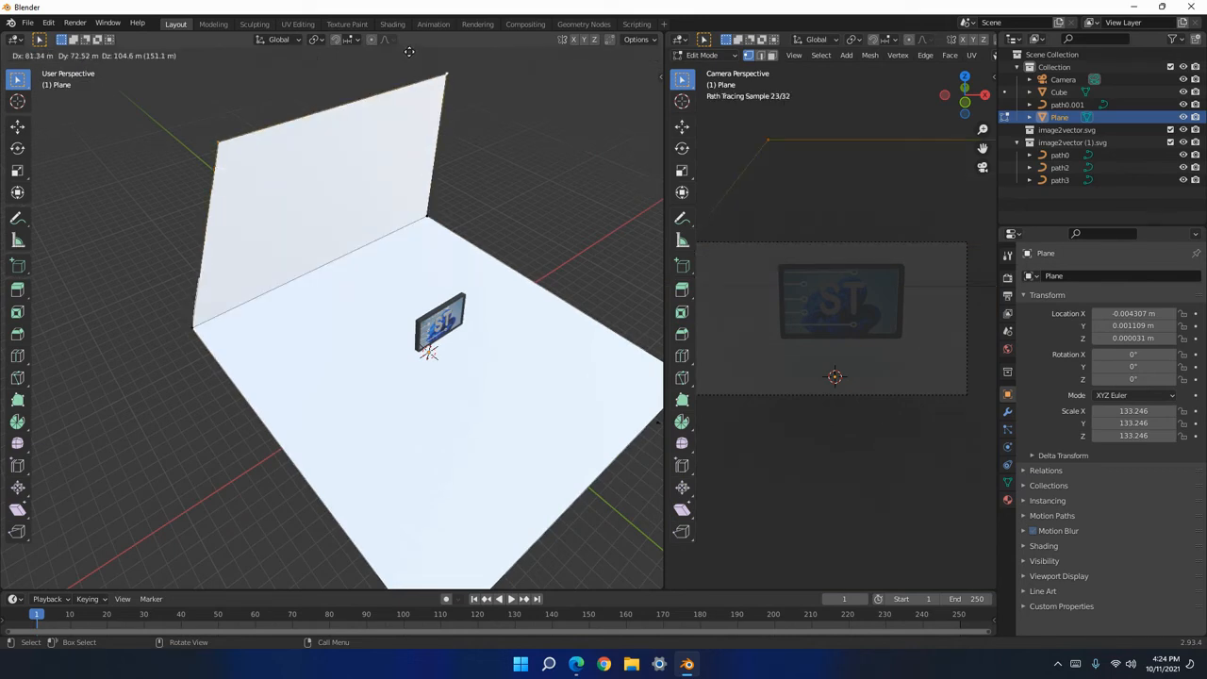
left_click(400, 77)
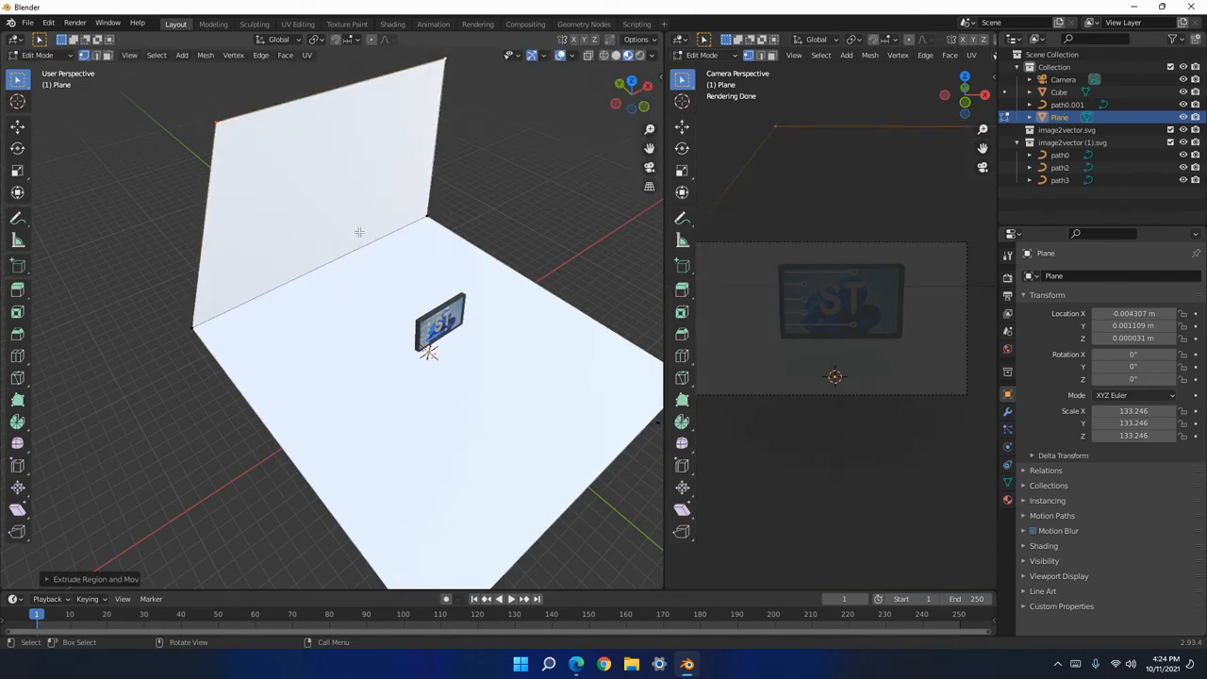
key("ctrl+z")
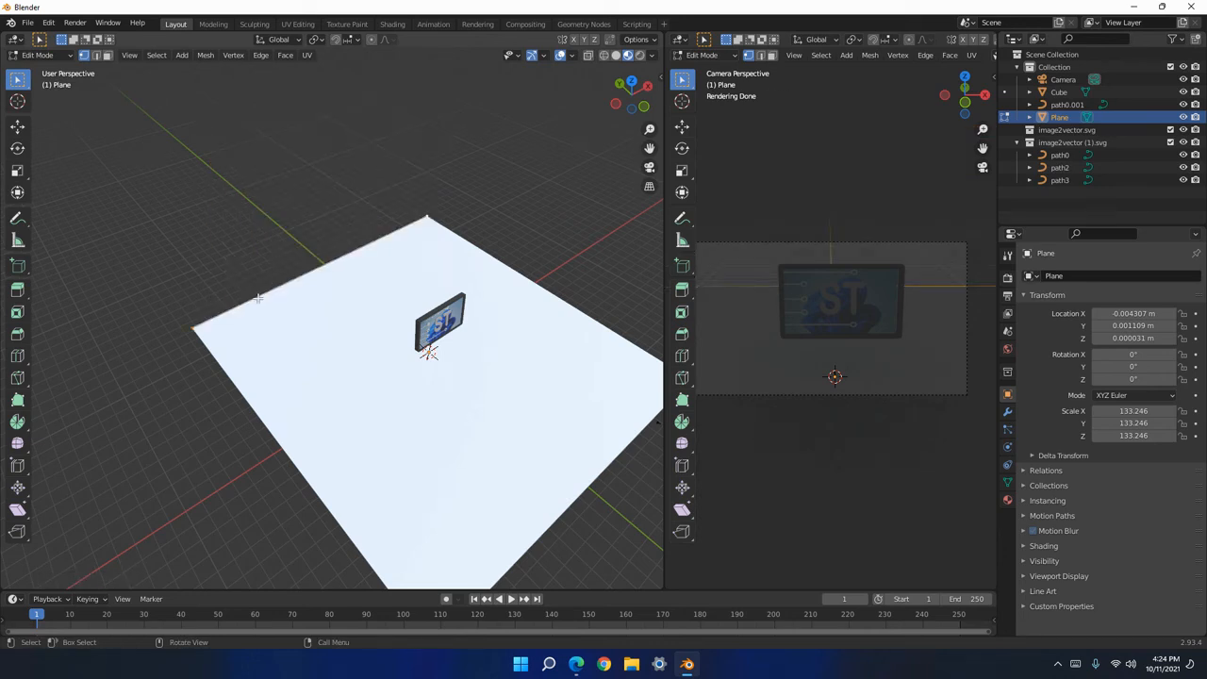
Extrude the floor plane's back edge straight up along Z as a backdrop wall and return to Object Mode.
key("e")
key("z")
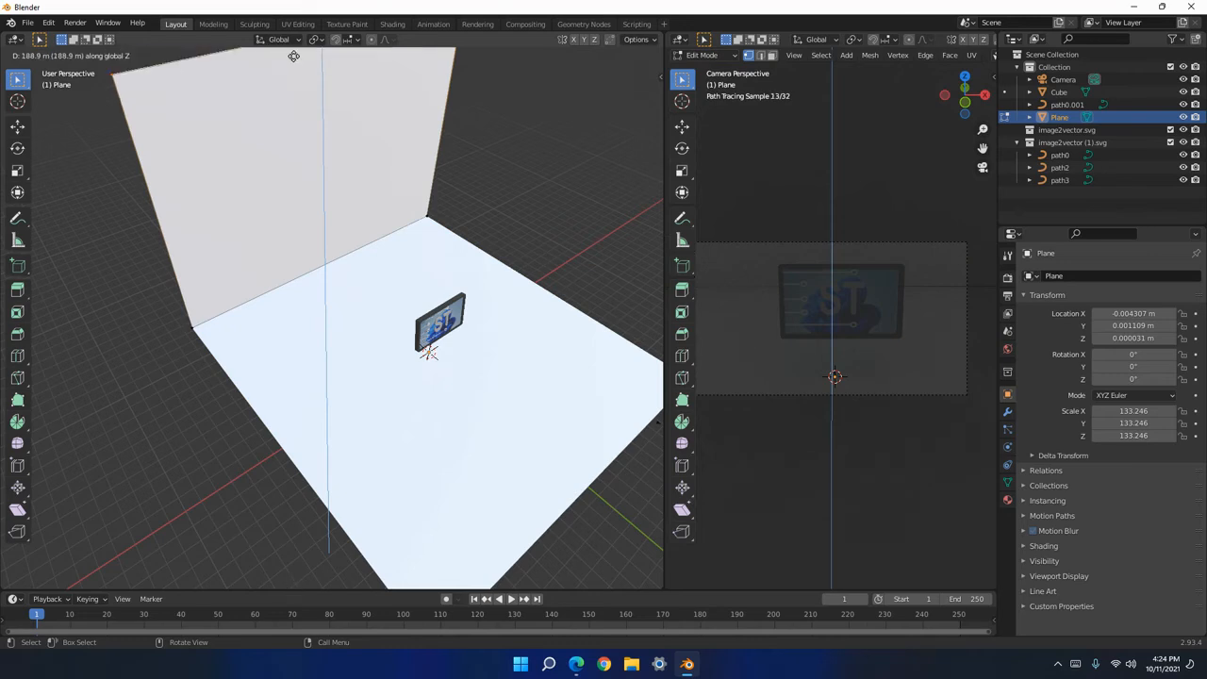
left_click(394, 185)
scroll(394, 185, "down", 3)
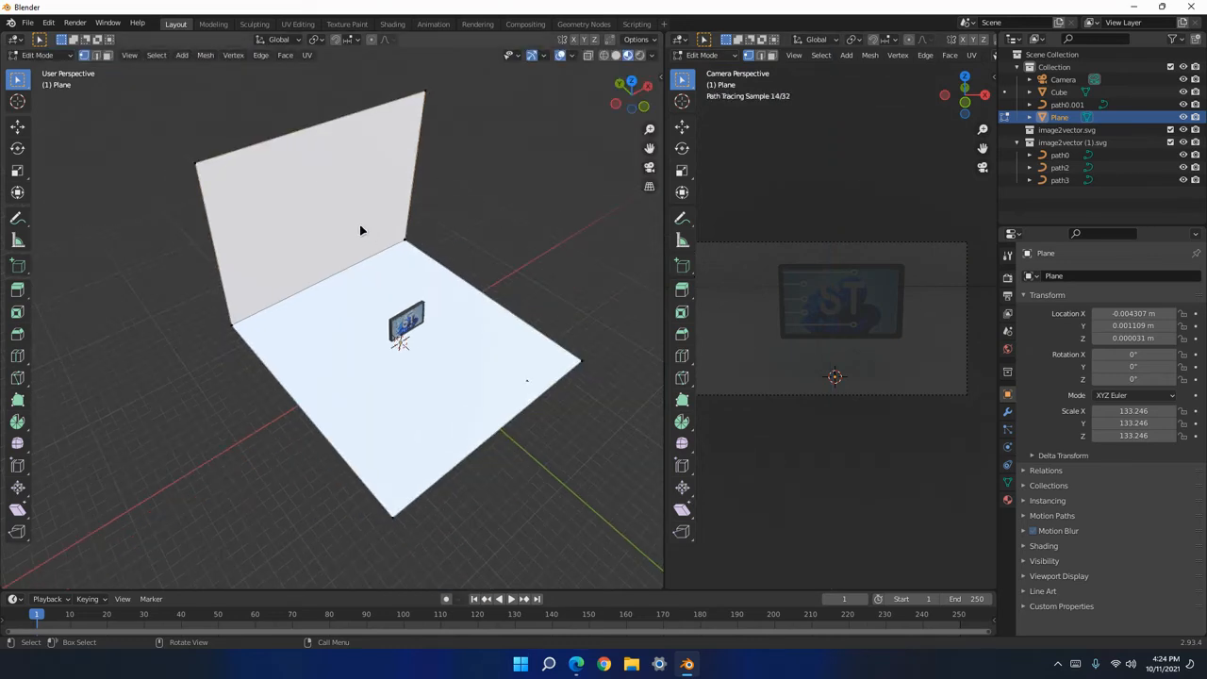
key("Tab")
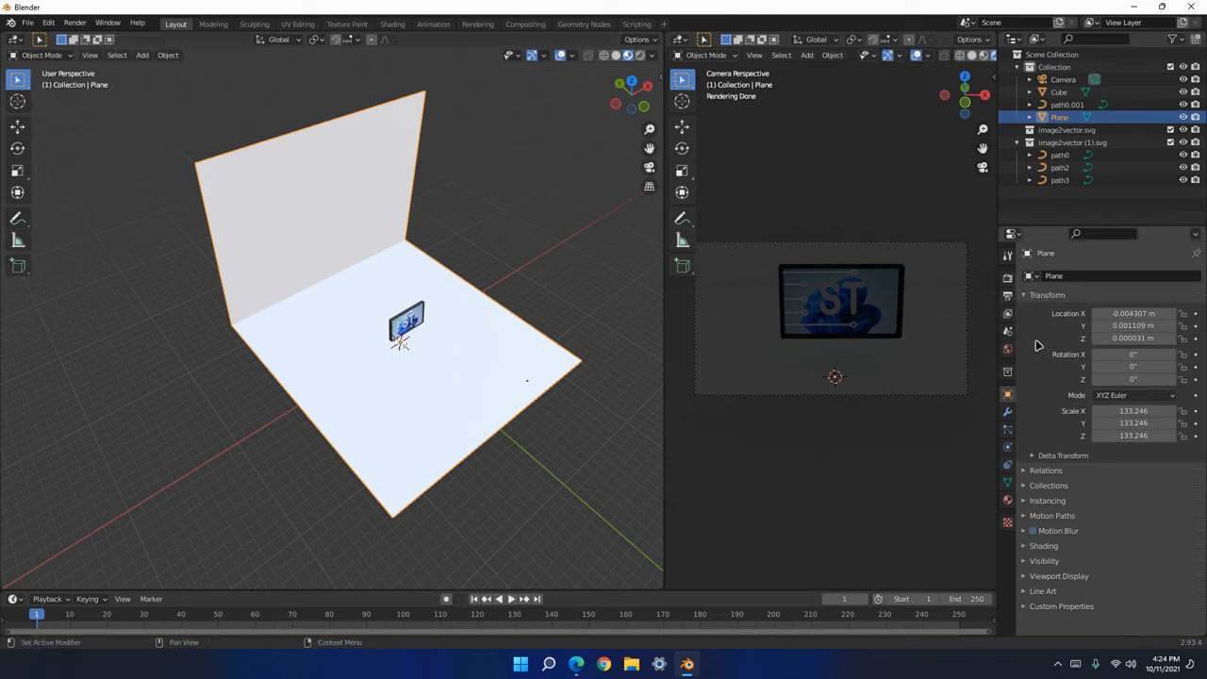
Add a Bevel modifier to the floor-and-wall plane.
left_click(1009, 313)
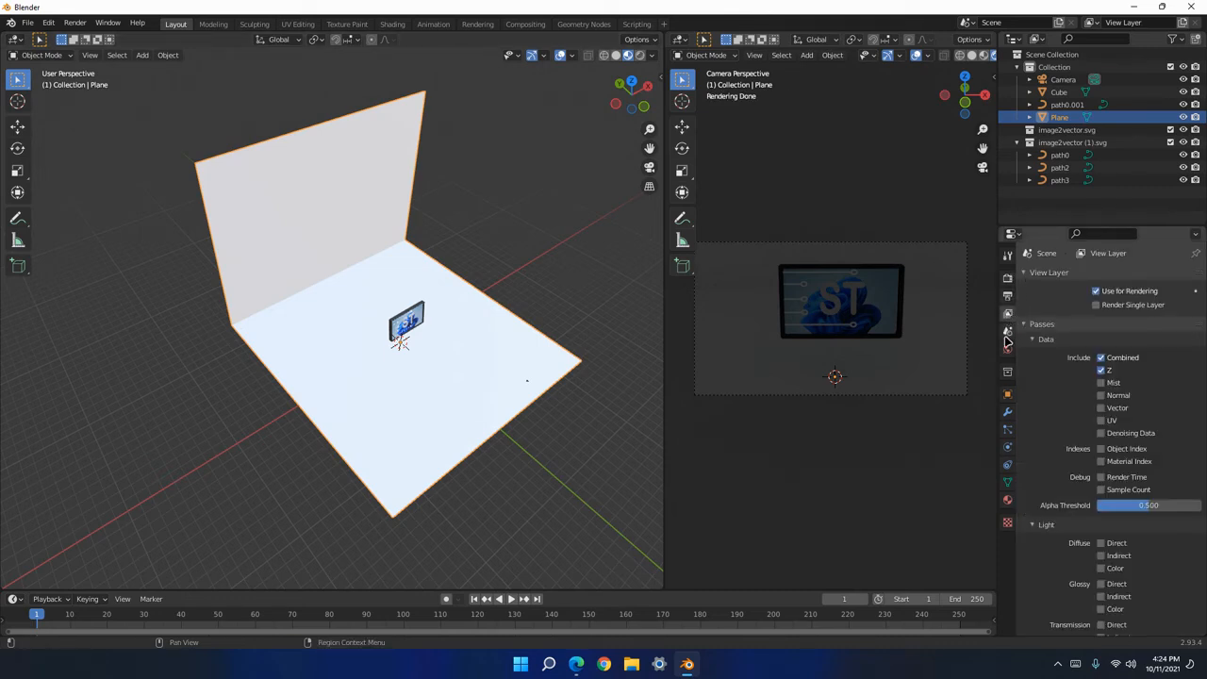
left_click(1009, 350)
left_click(1008, 396)
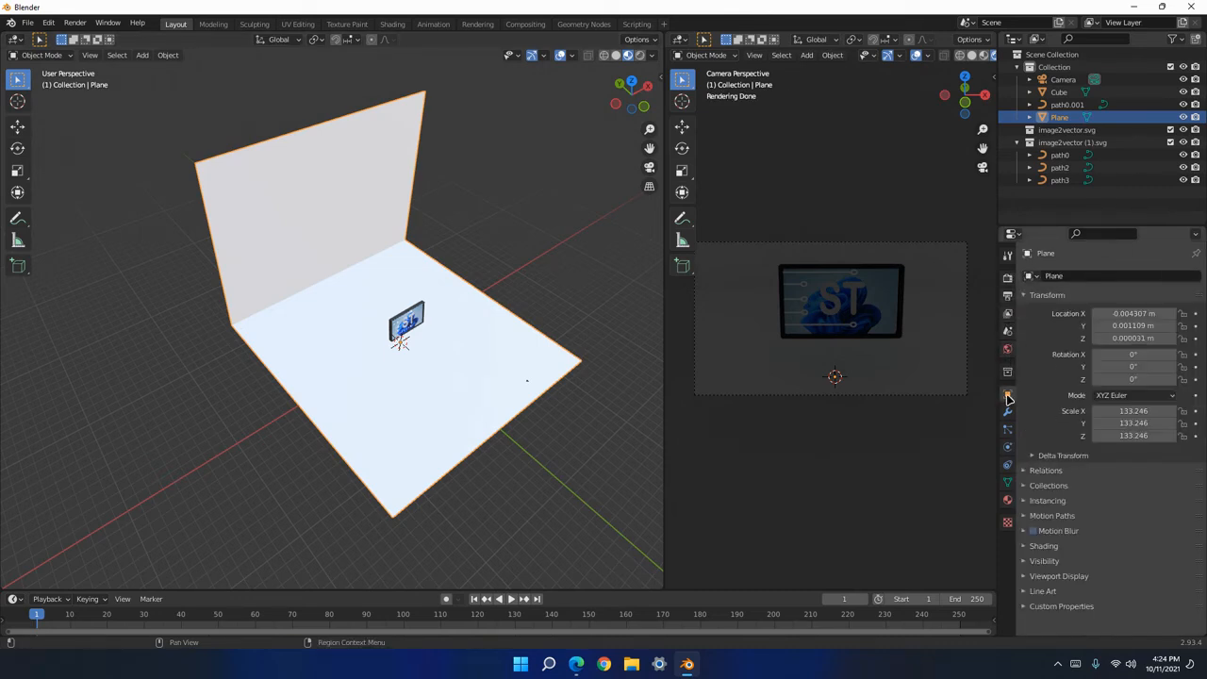
left_click(1008, 372)
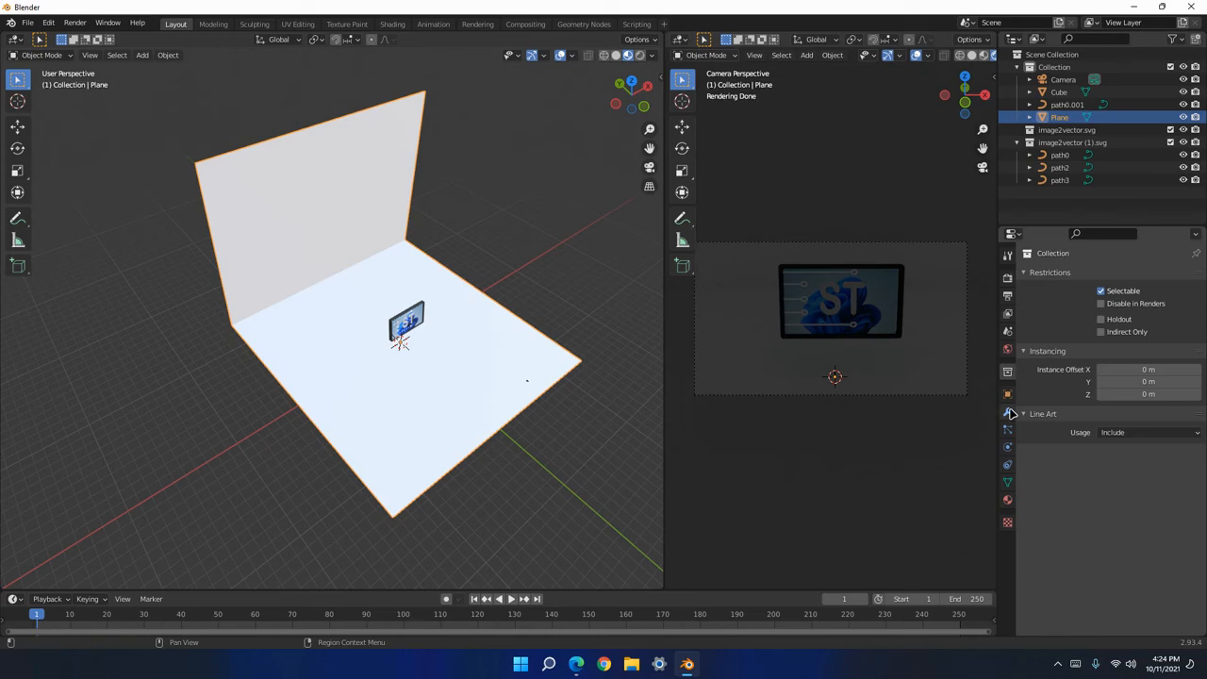
left_click(1008, 413)
left_click(1096, 279)
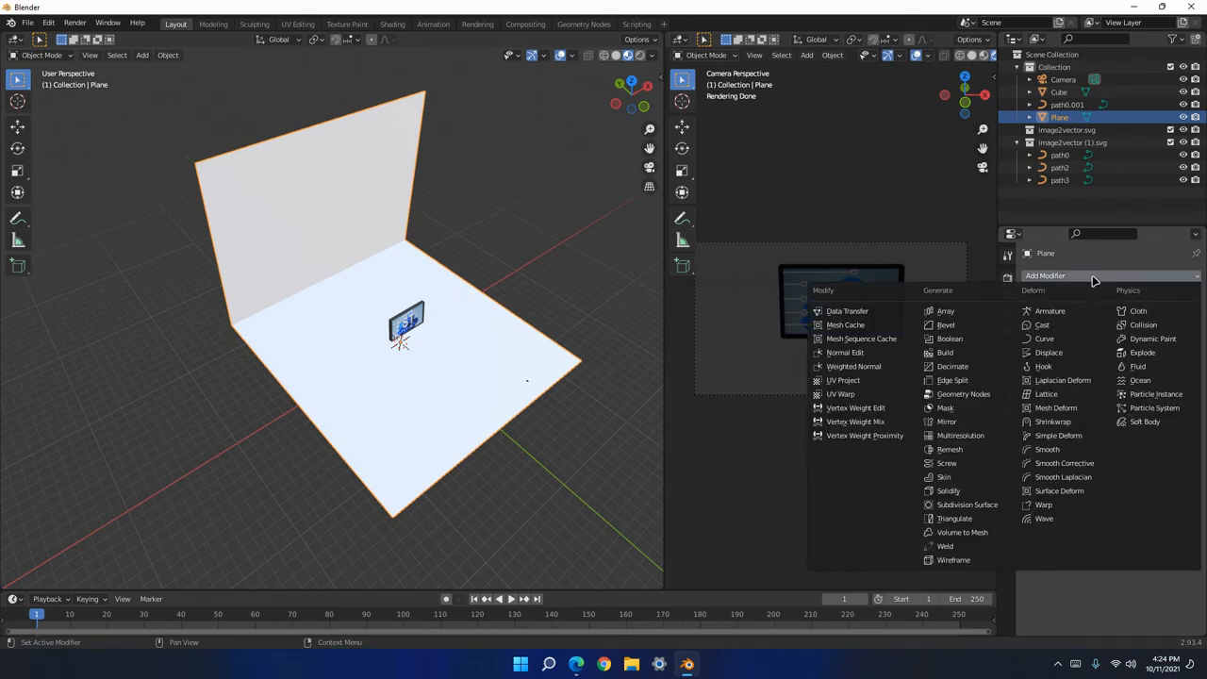
left_click(1017, 325)
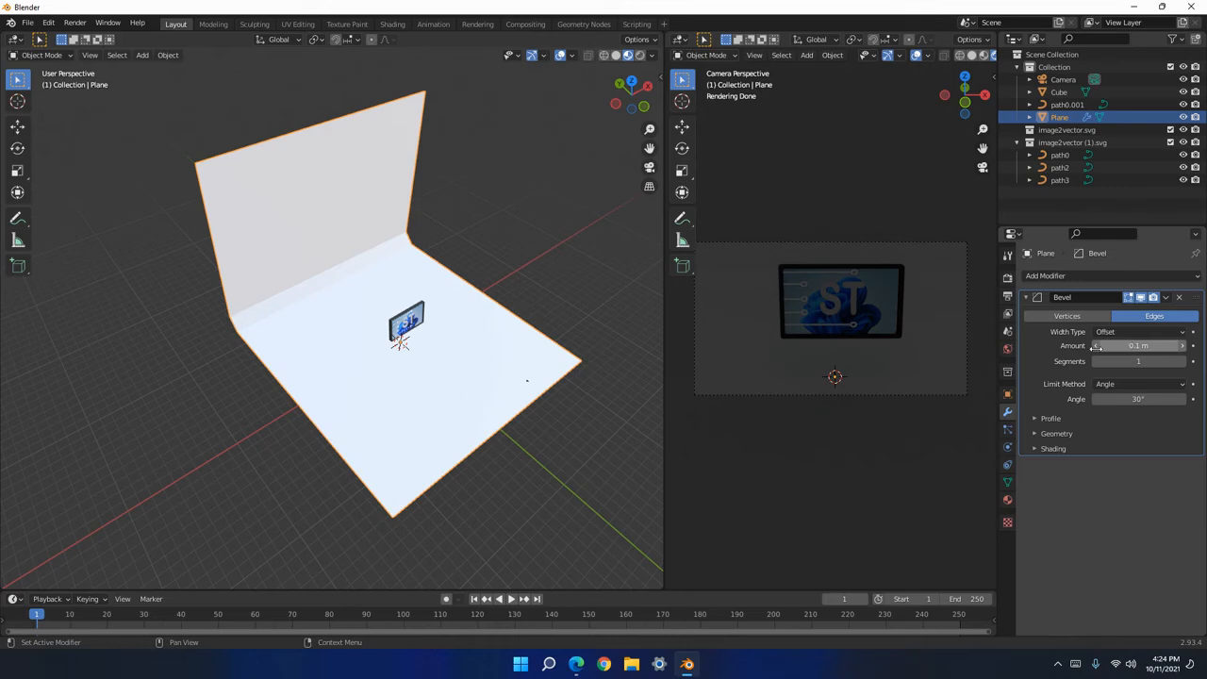
Set the plane's bevel amount to about 1.011 m.
middle_click_drag(563, 291, 436, 245)
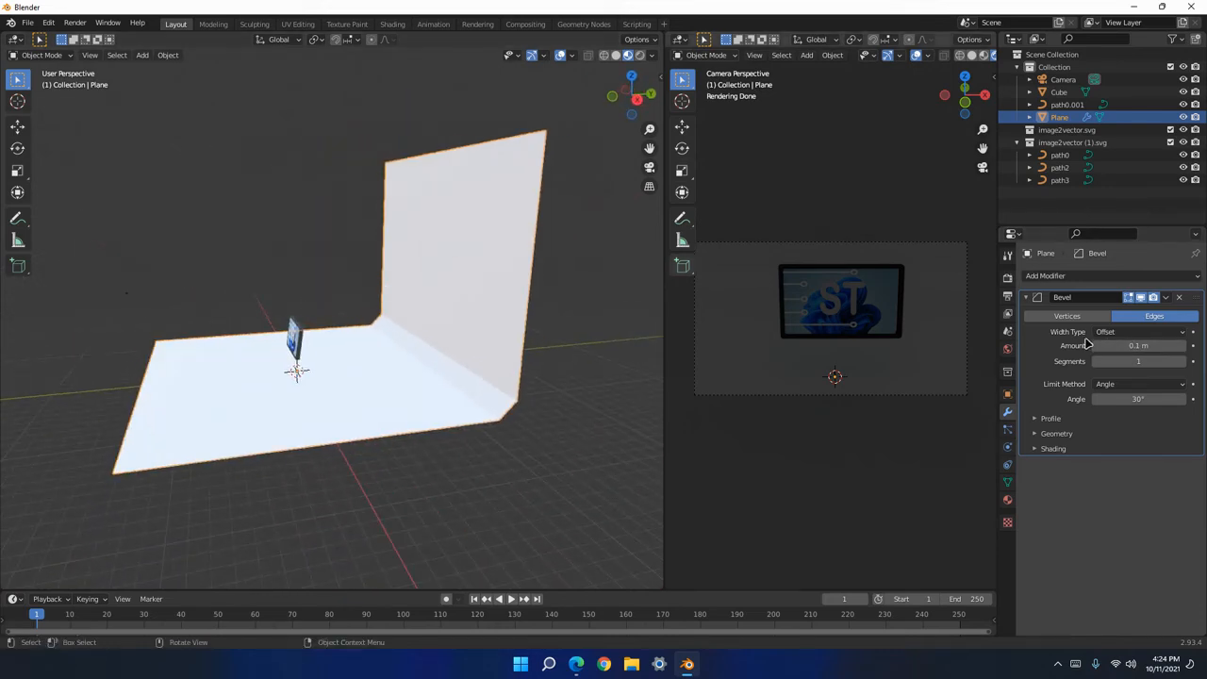
left_click_drag(1088, 345, 263, 314)
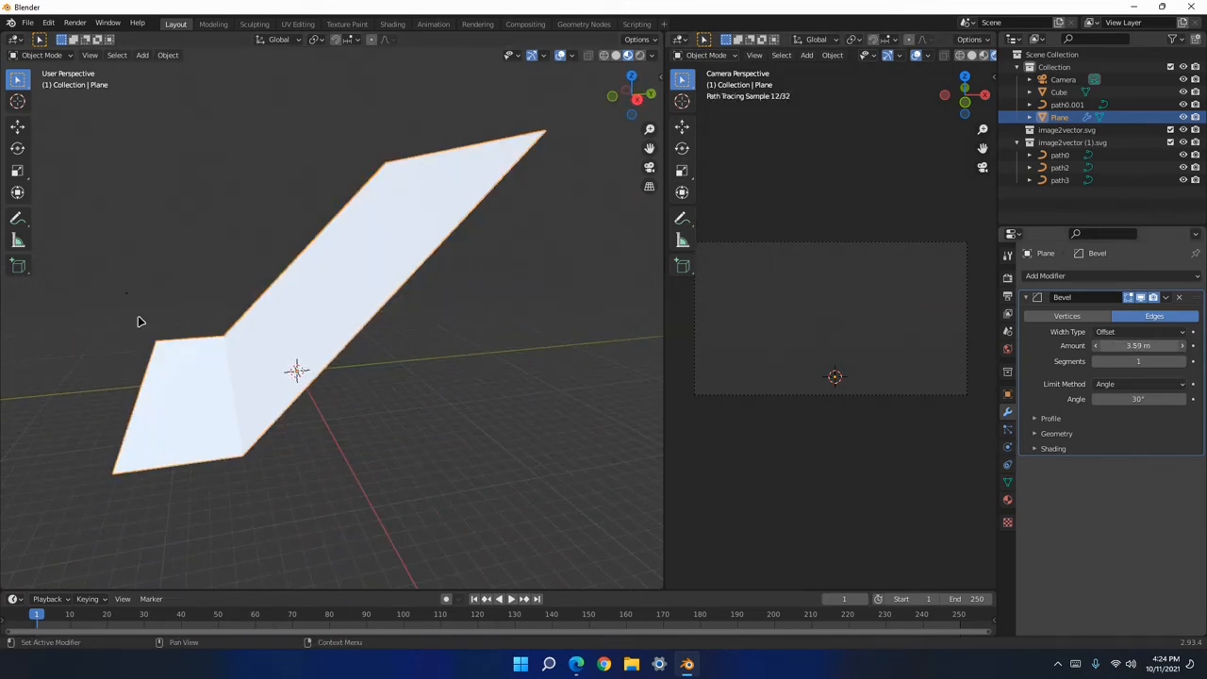
left_click_drag(114, 323, 68, 322)
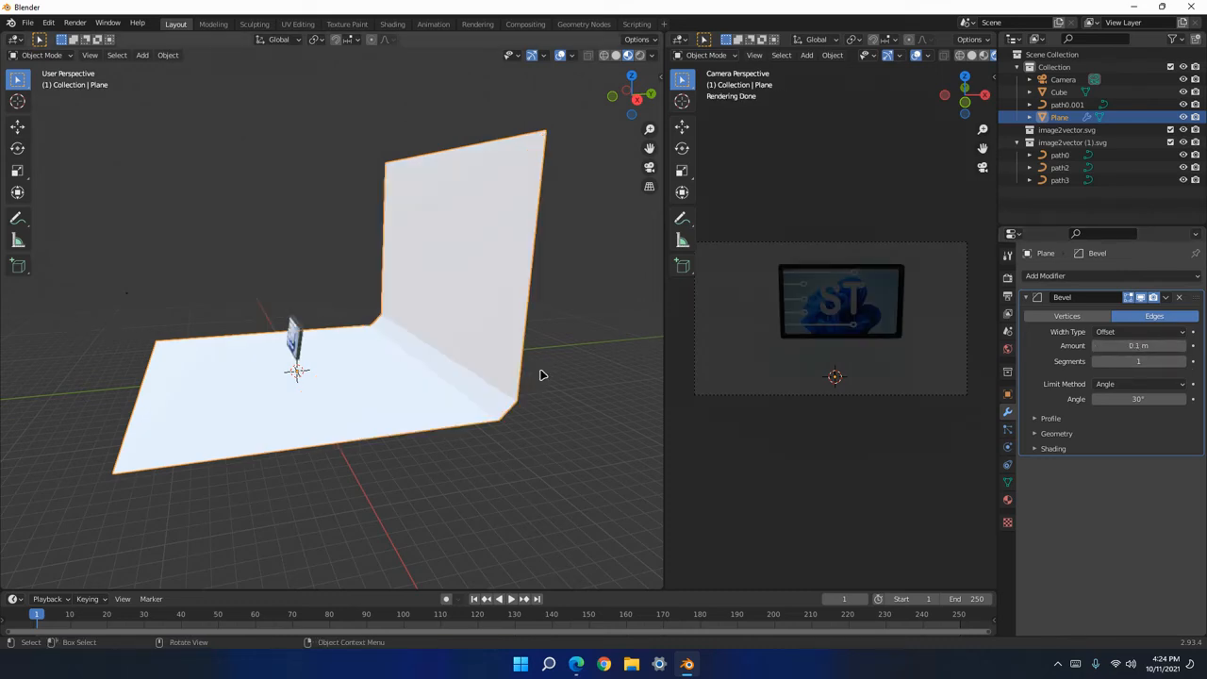
mouse_move(1132, 347)
left_mouse_down()
mouse_move(1176, 340)
mouse_move(1137, 346)
left_mouse_up()
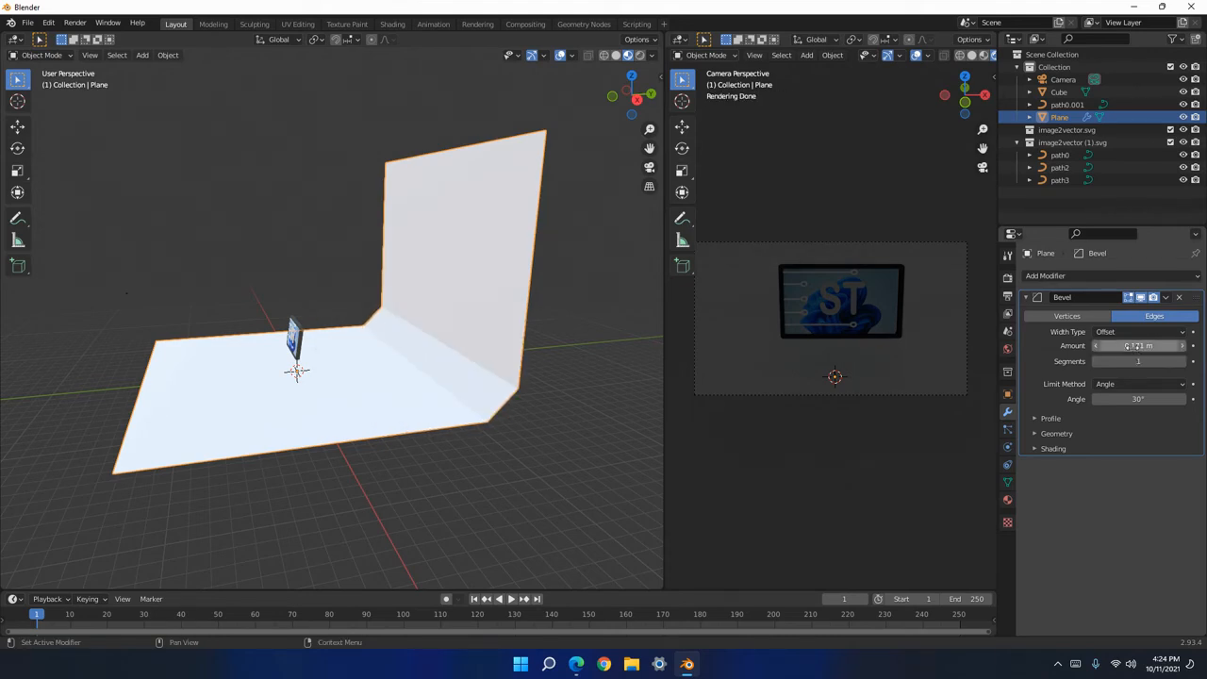
left_click_drag(1125, 347, 1179, 341)
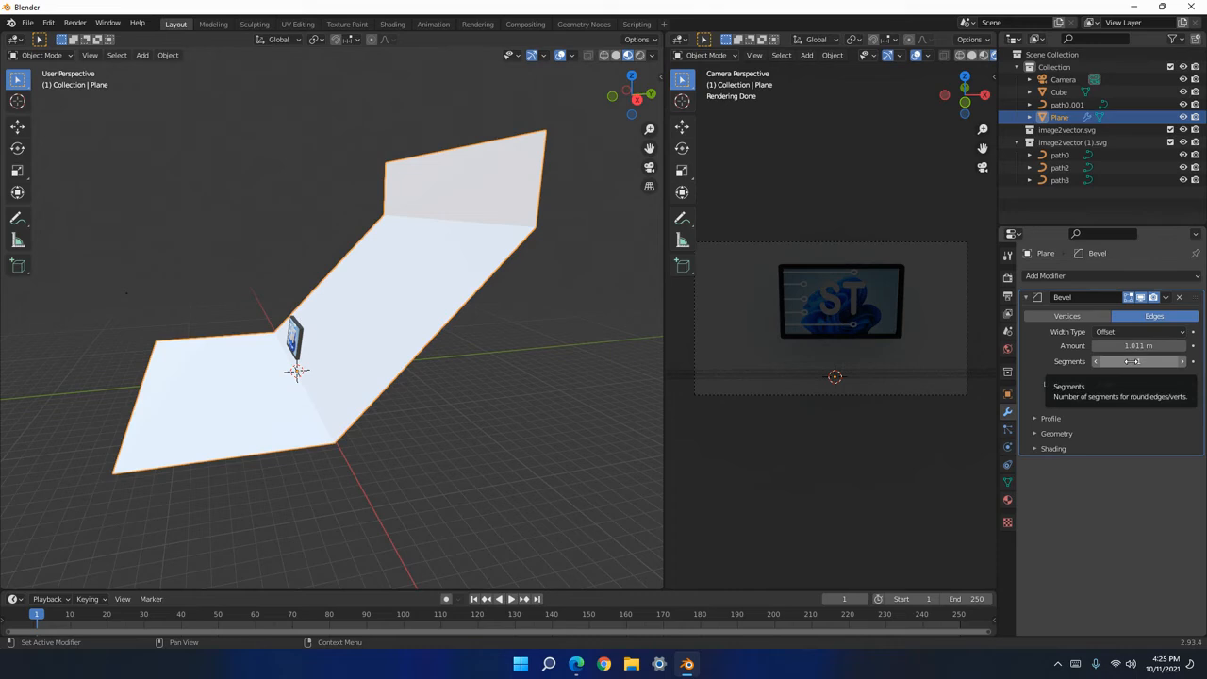
Set the plane's bevel to 100 segments for a smooth curved backdrop.
left_click(1131, 361)
type("100")
key("Return")
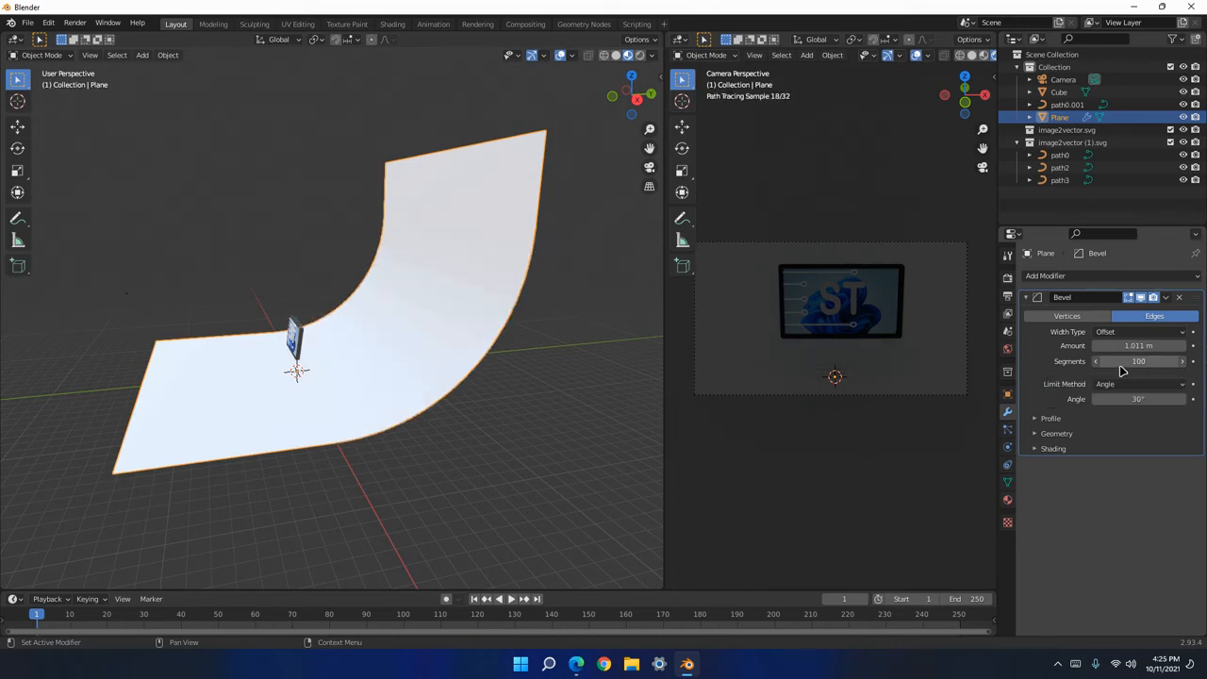
Move the camera to about X 3.5 m, Y -136.7 m, Z 82.6 m, keeping the board in frame.
middle_click_drag(358, 425, 554, 393)
scroll(525, 415, "up", 5)
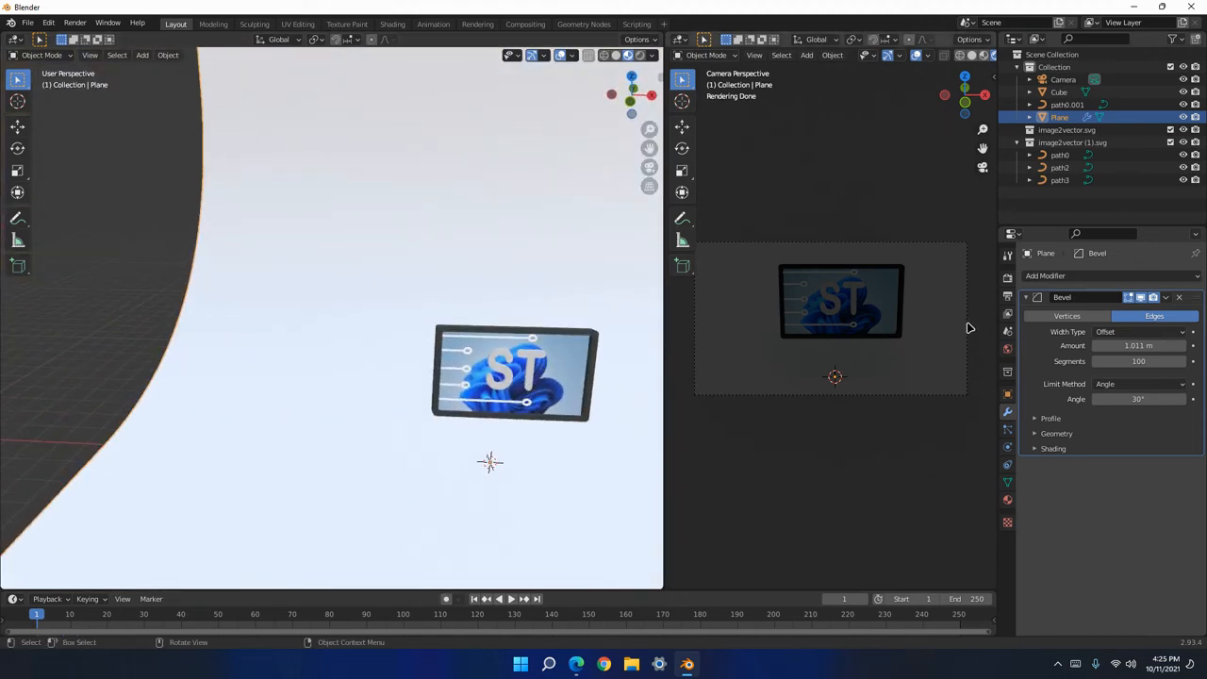
scroll(934, 301, "down", 3)
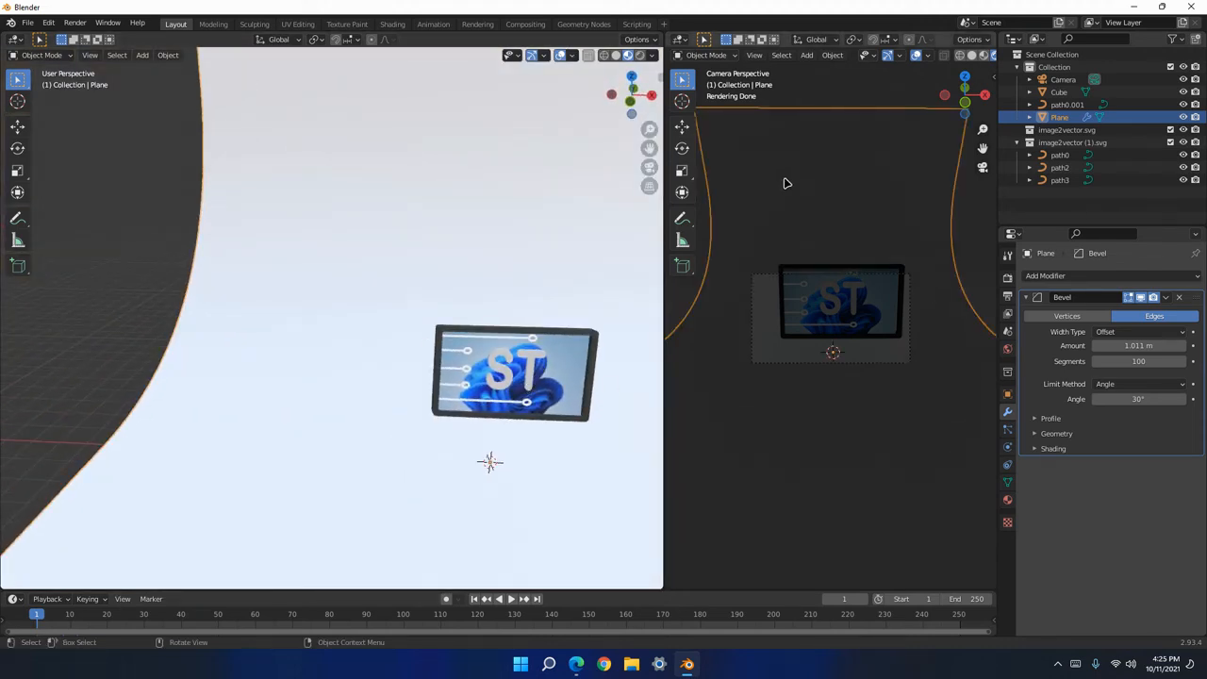
left_click(912, 284)
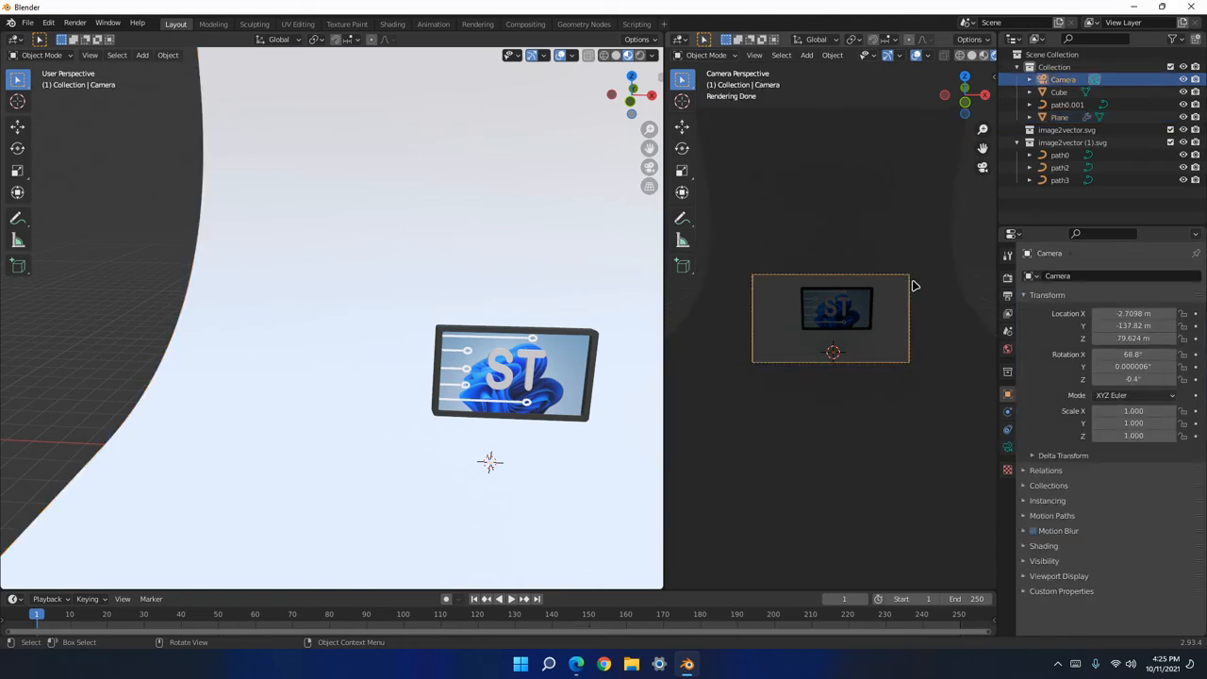
scroll(912, 283, "up", 4)
scroll(896, 327, "down", 2)
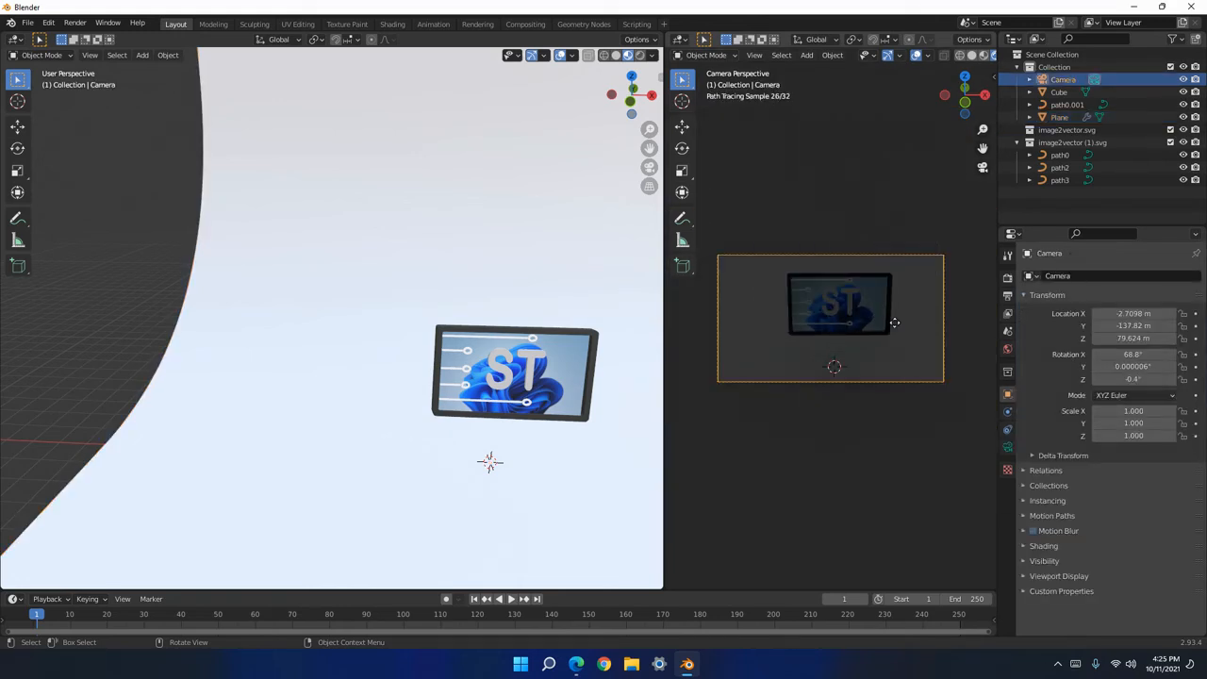
key("g")
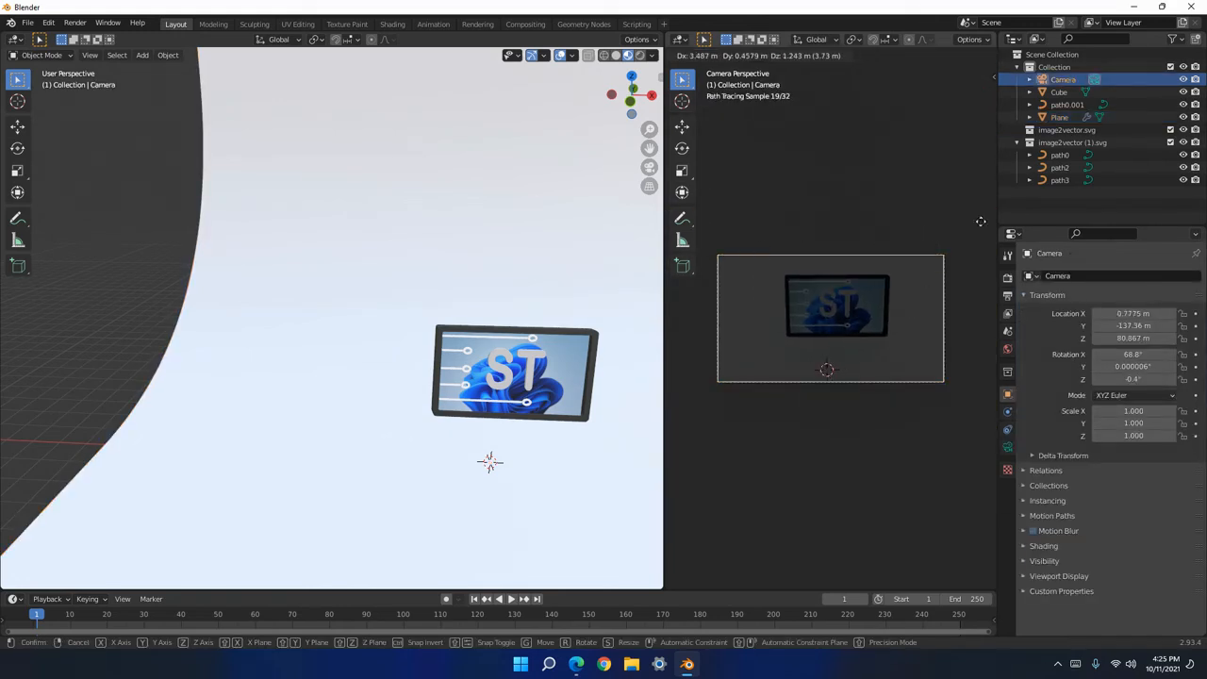
left_click(779, 183)
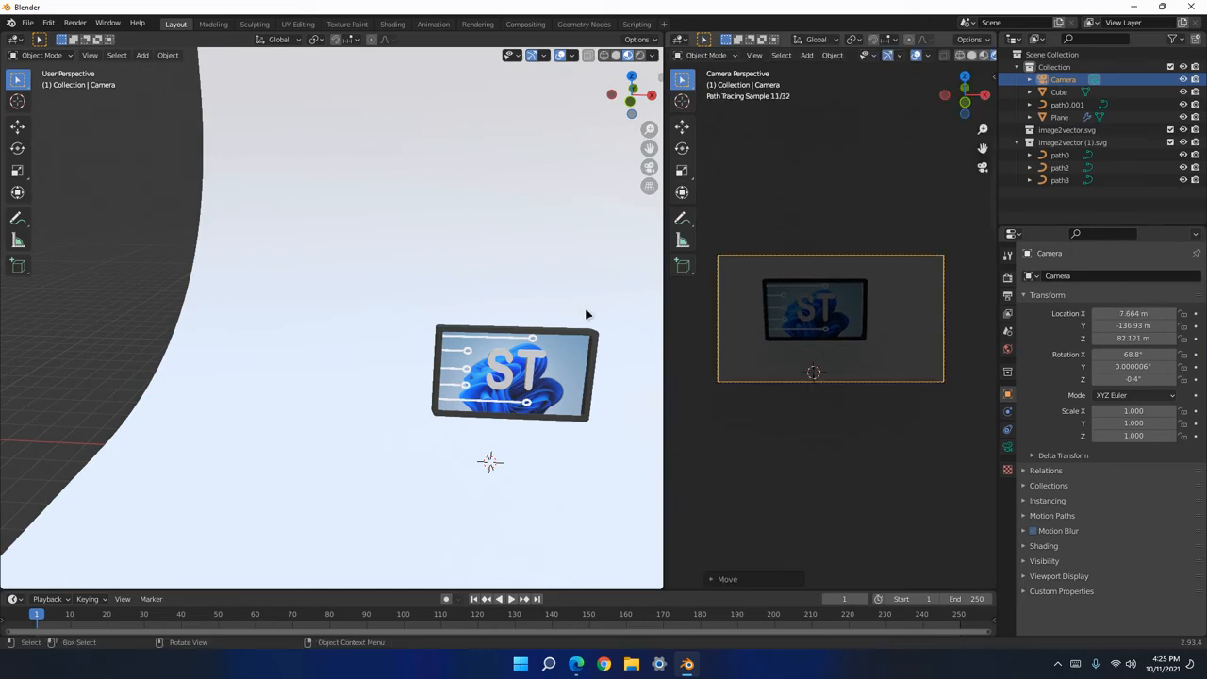
scroll(528, 356, "down", 3)
middle_click_drag(510, 349, 497, 342, "shift")
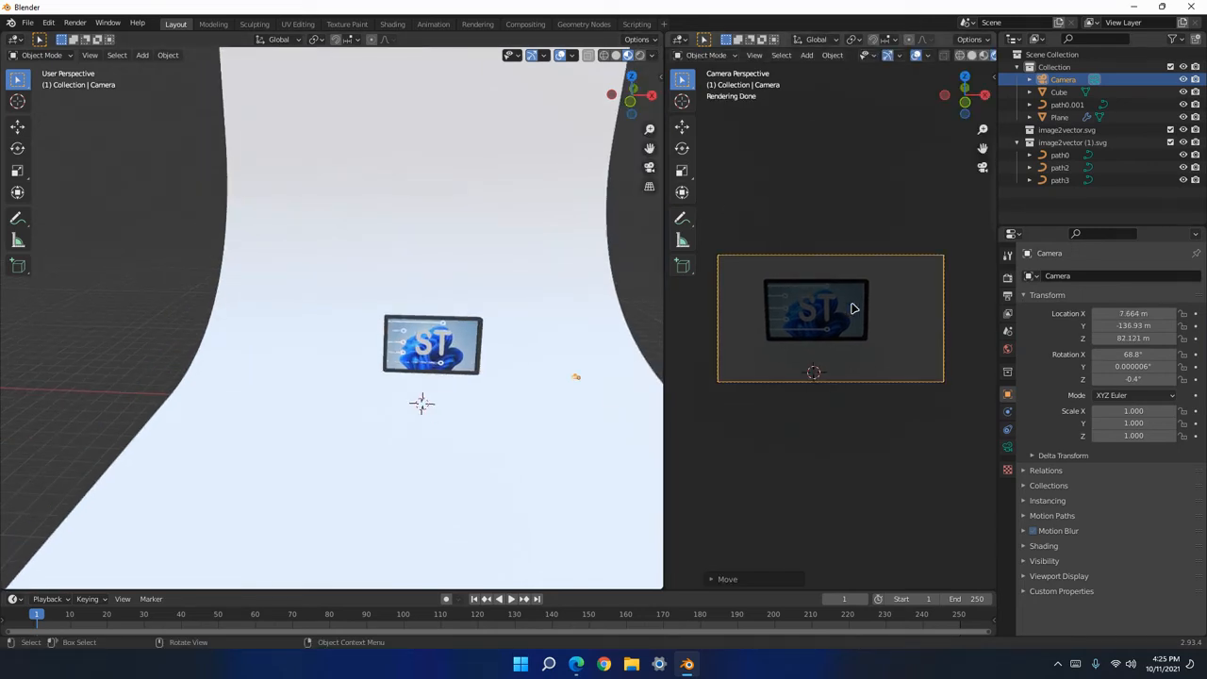
key("g")
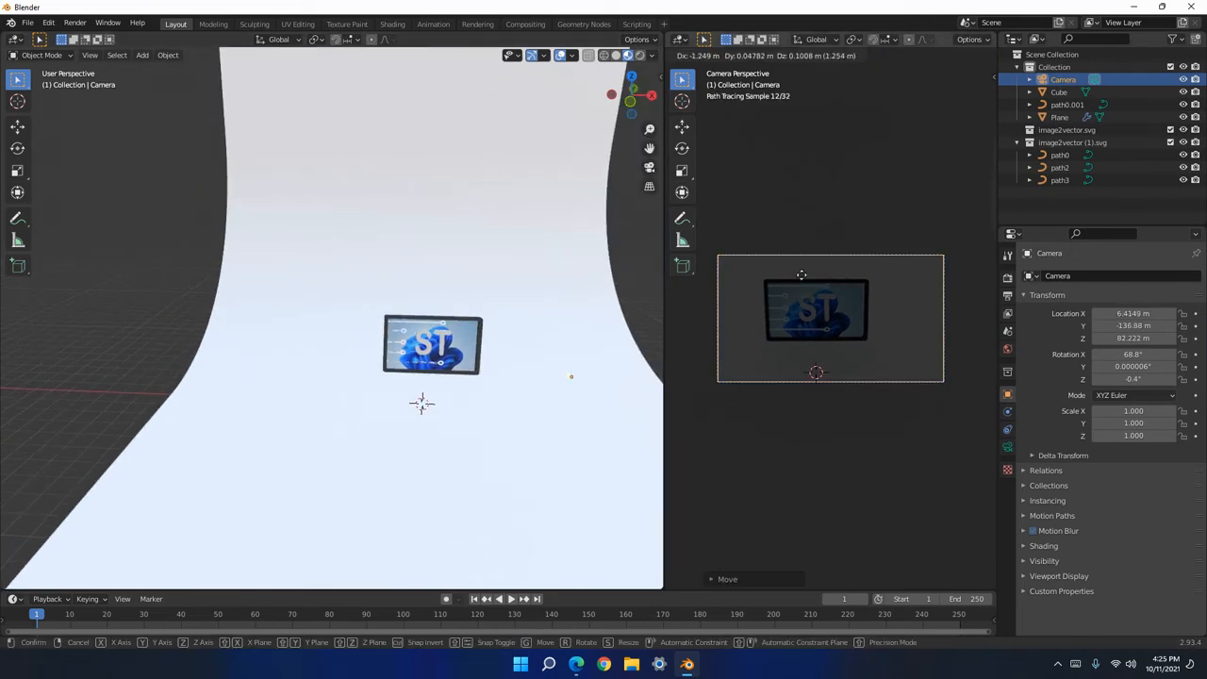
left_click(742, 267)
Add a mesh plane to the scene and raise it along Z until it sits above the board.
mouse_move(553, 324)
middle_mouse_down()
mouse_move(553, 305)
mouse_move(564, 321)
middle_mouse_up()
key("shift+s")
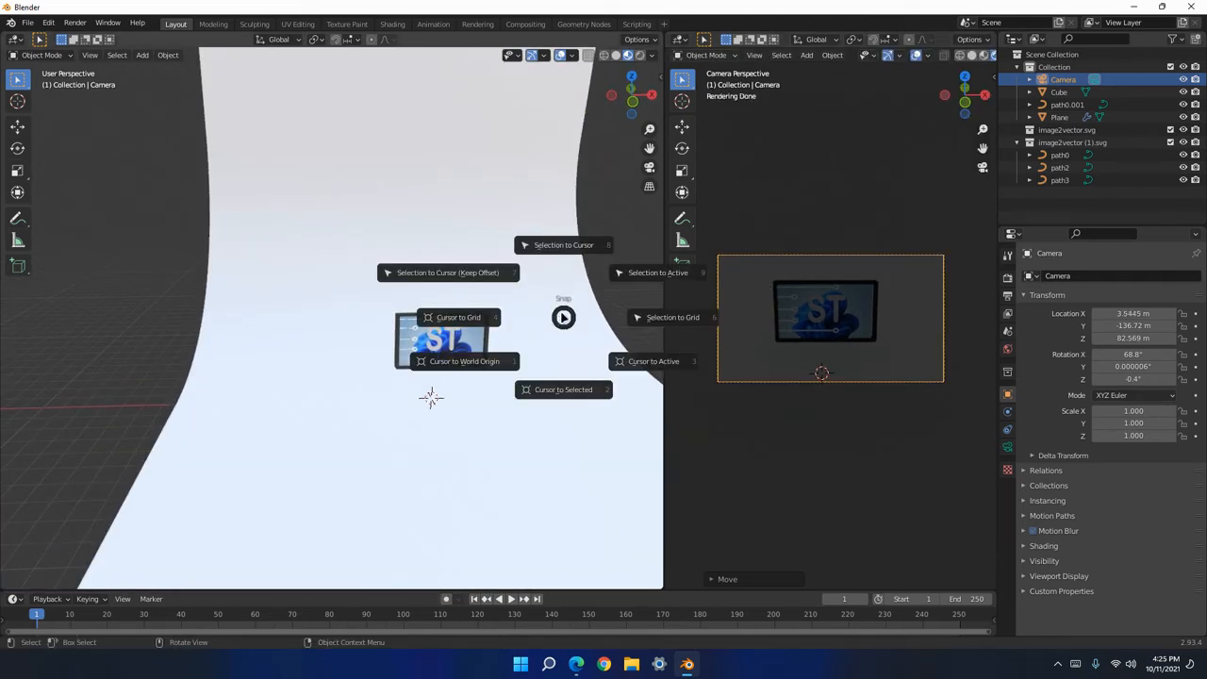
key("Escape")
key("shift+a")
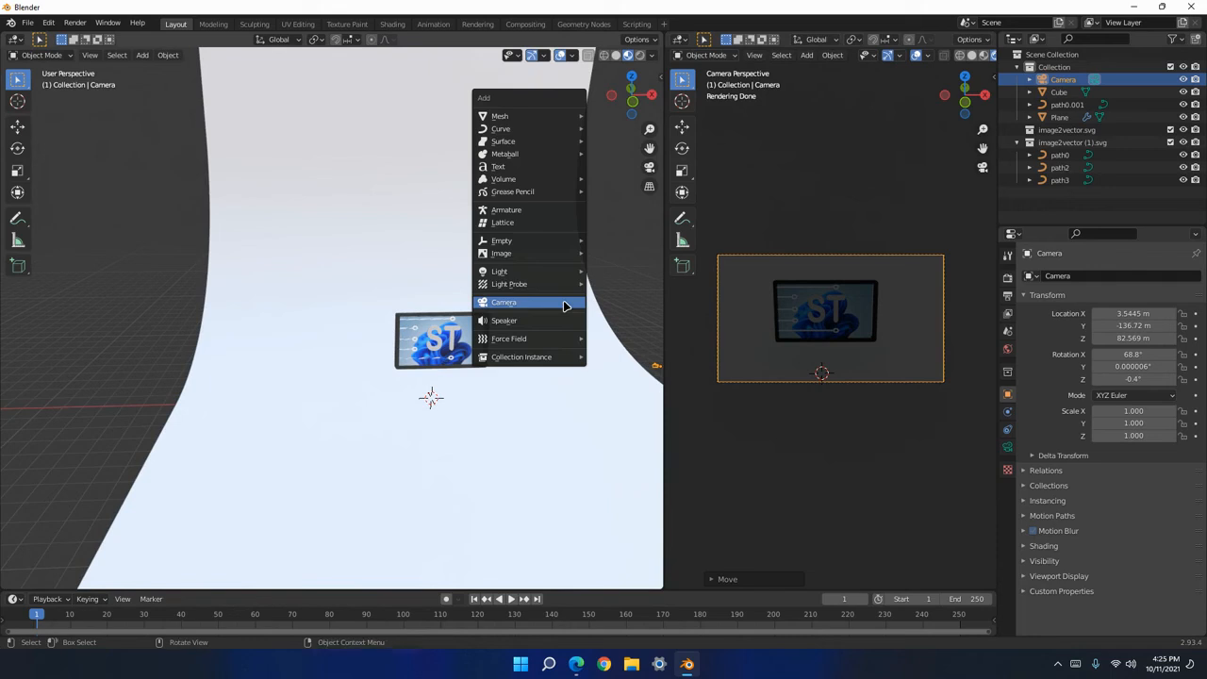
mouse_move(550, 117)
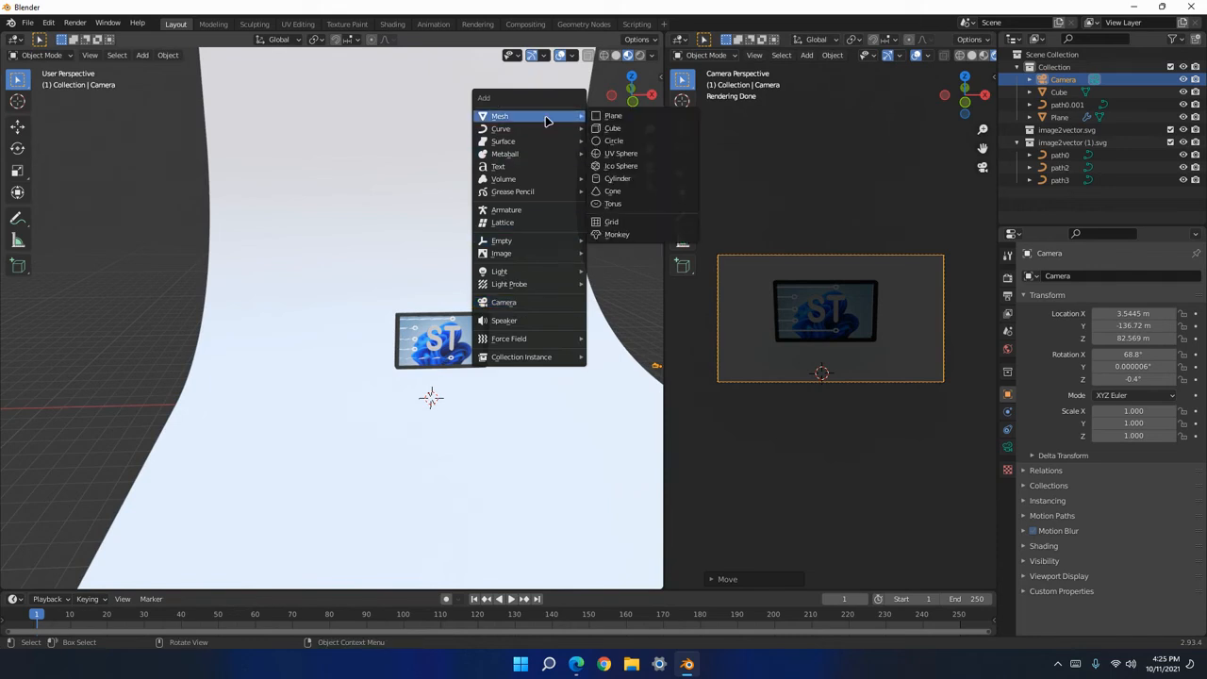
left_click(613, 116)
key("g")
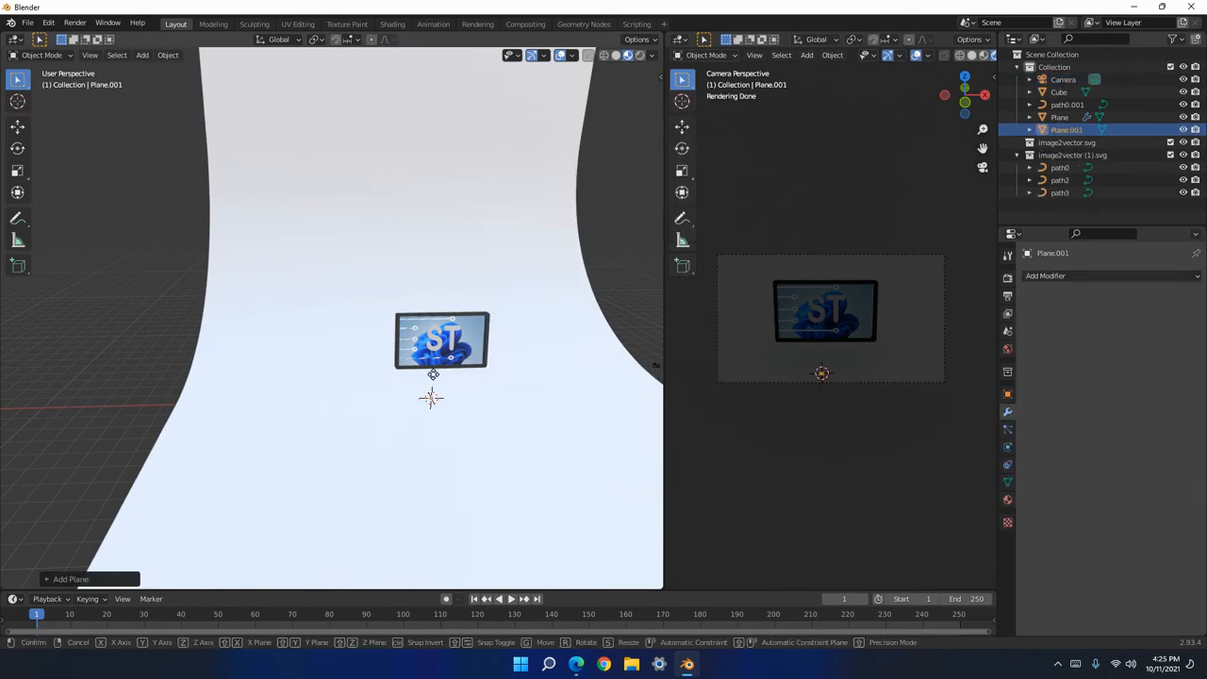
key("z")
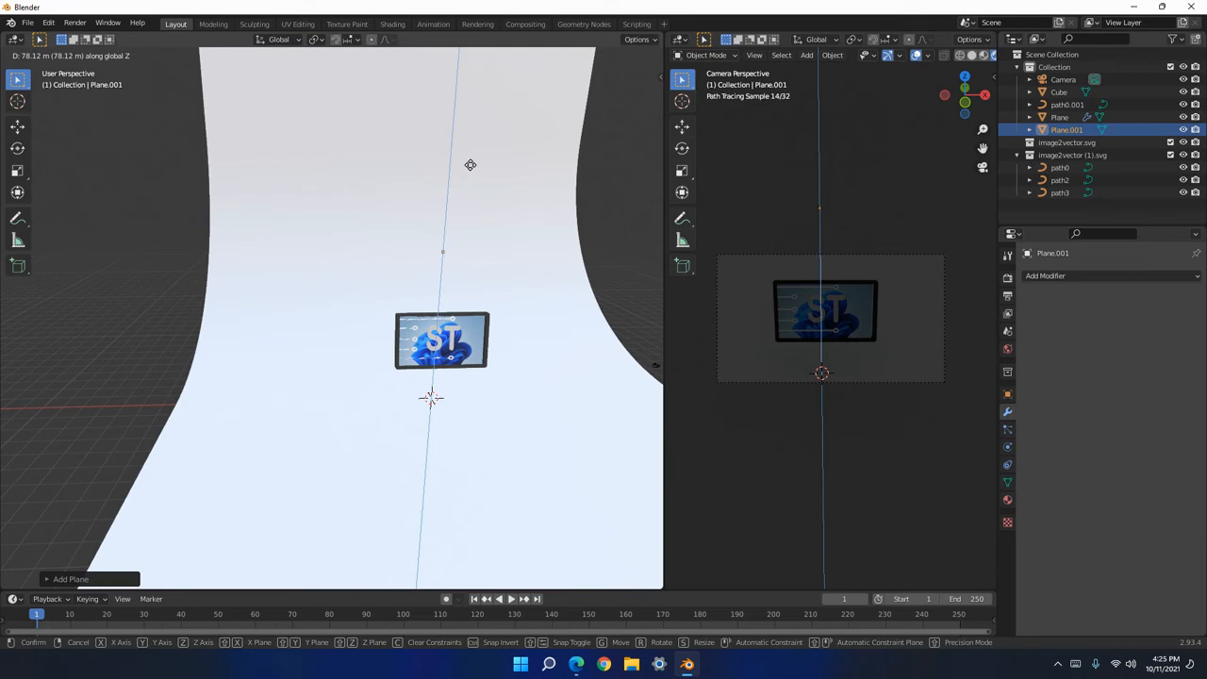
left_click(471, 265)
Scale up the new plane above the board to about half the board's width.
scroll(481, 293, "up", 4)
middle_click_drag(559, 315, 351, 281)
key("s")
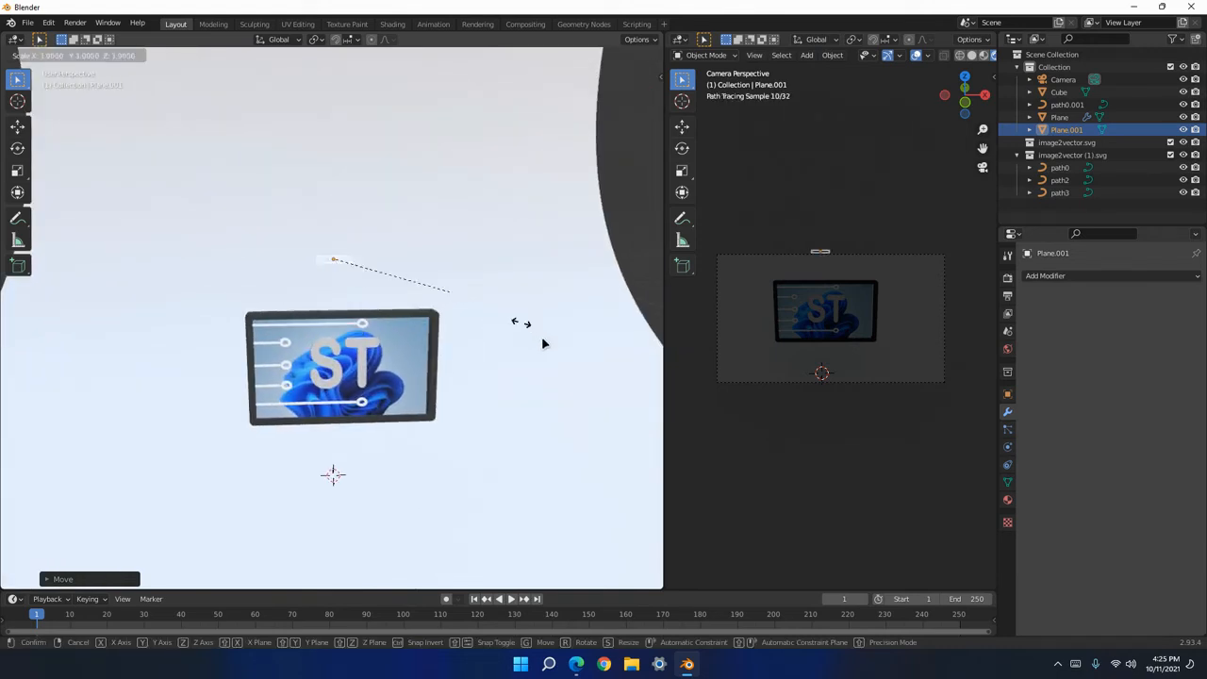
left_click(515, 345)
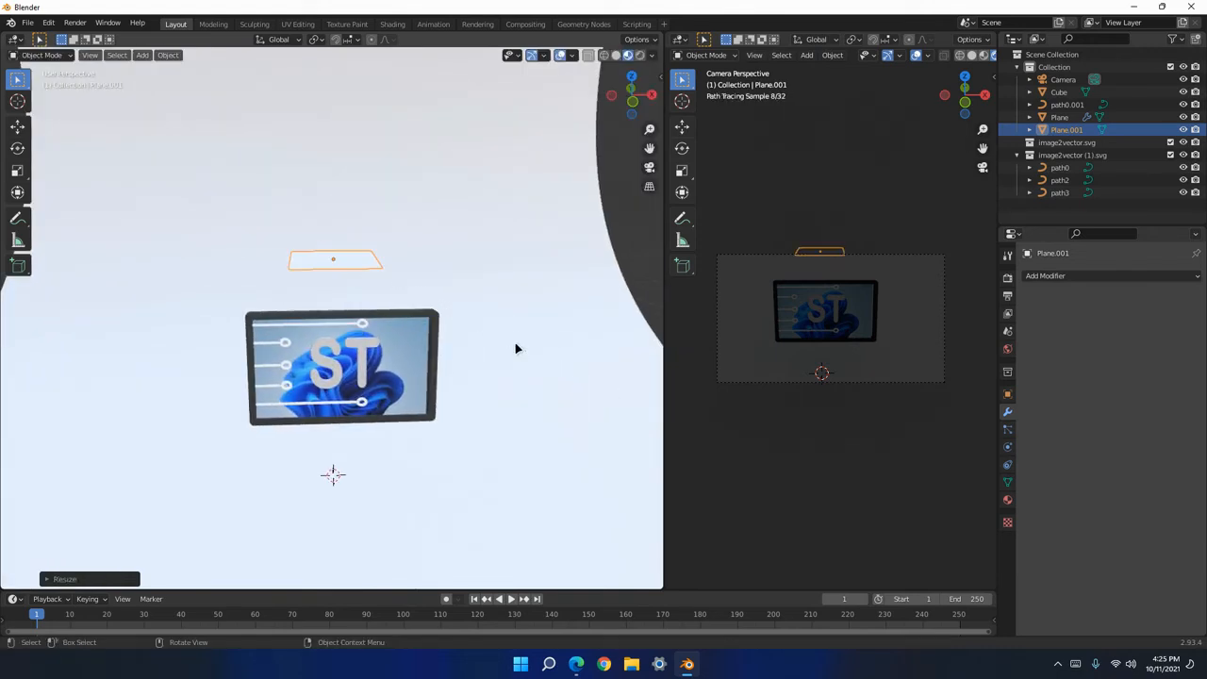
middle_click_drag(444, 337, 439, 331)
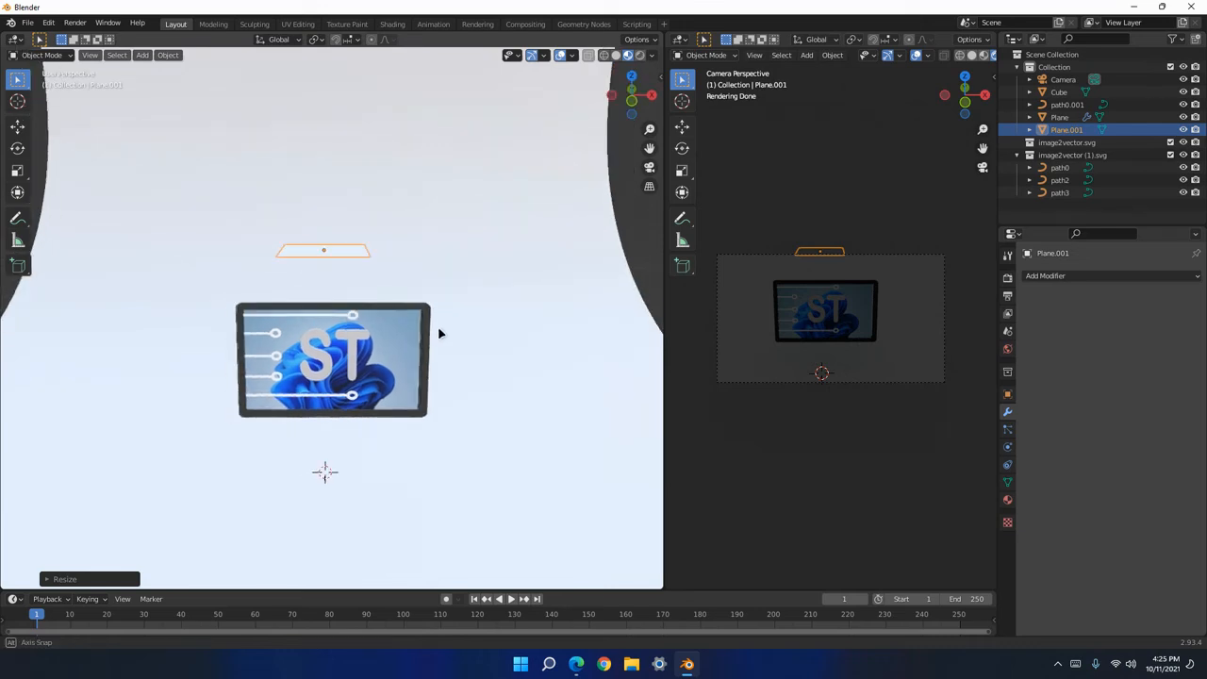
Give the overhead plane a new material and set its surface shader to Emission.
left_click(1008, 500)
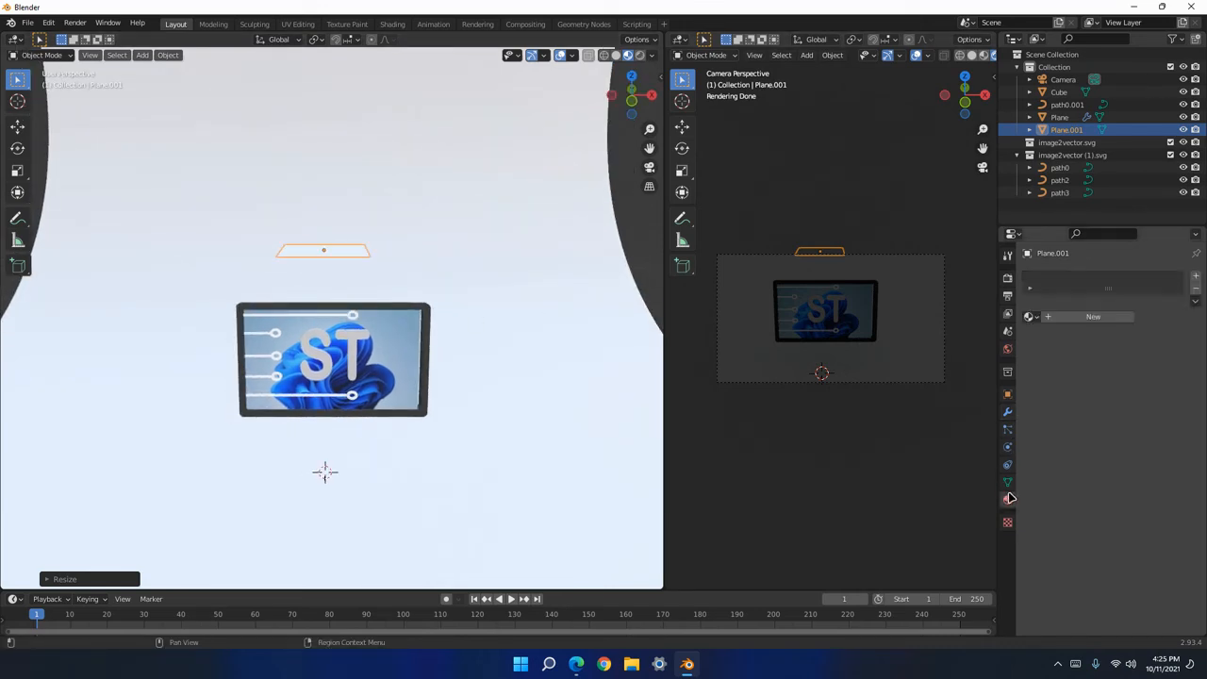
left_click(1080, 319)
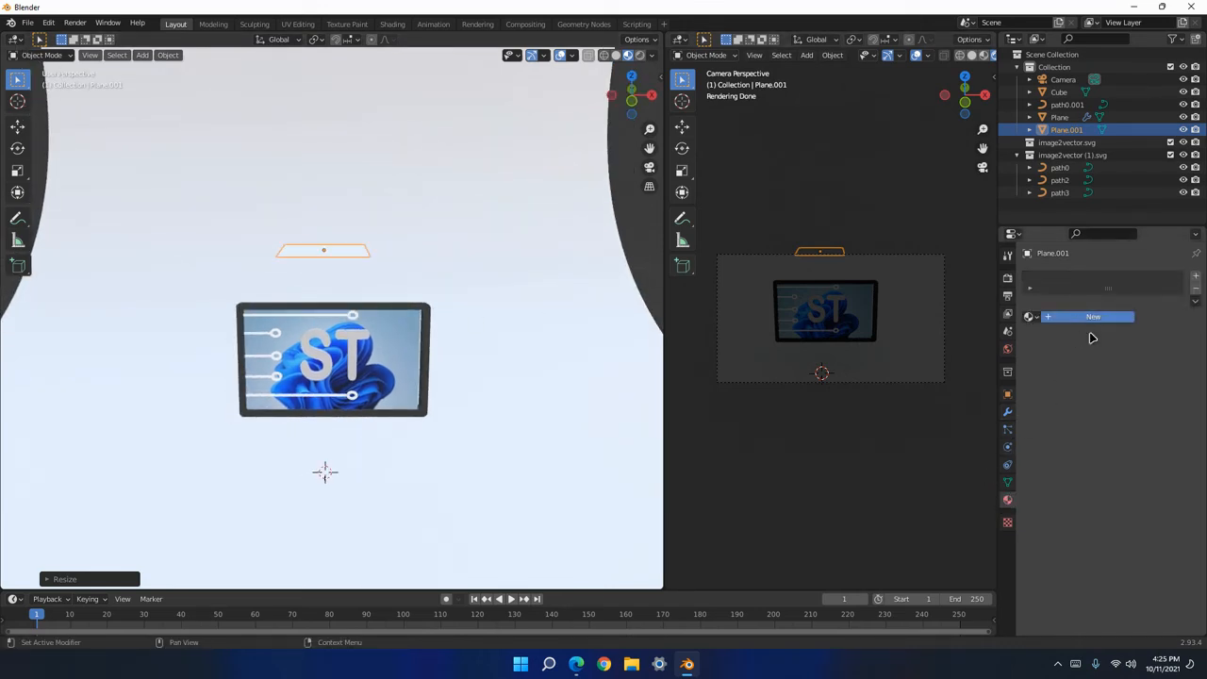
left_click(1131, 371)
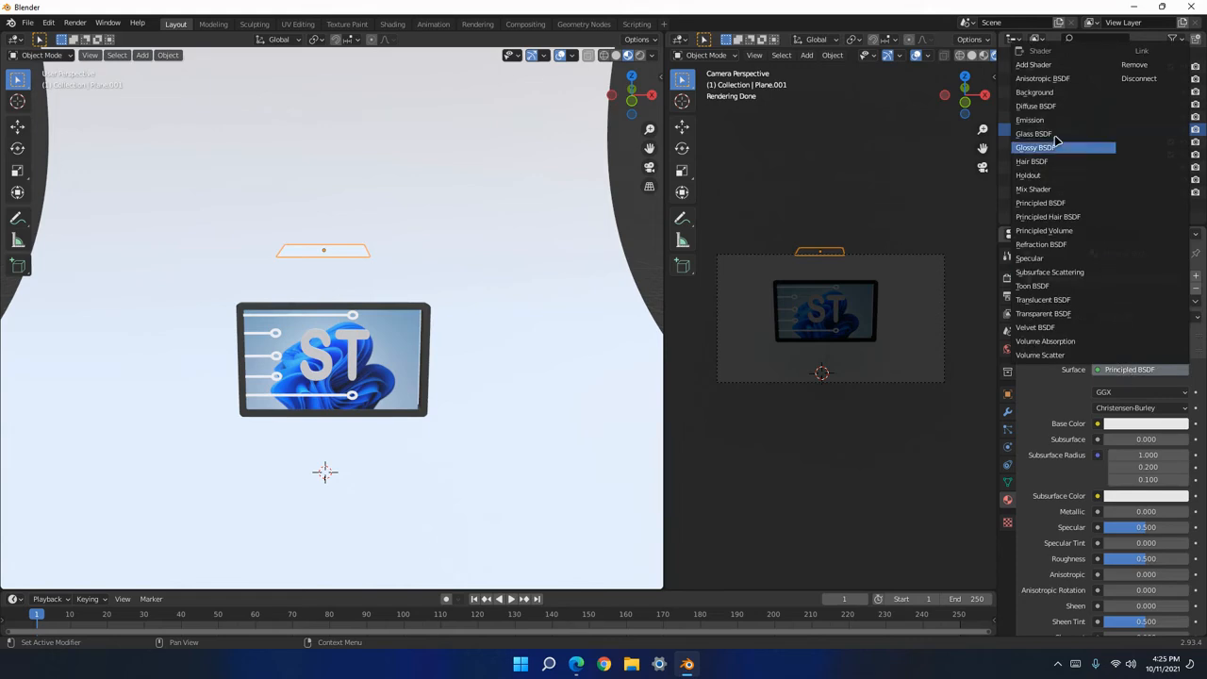
left_click(1030, 120)
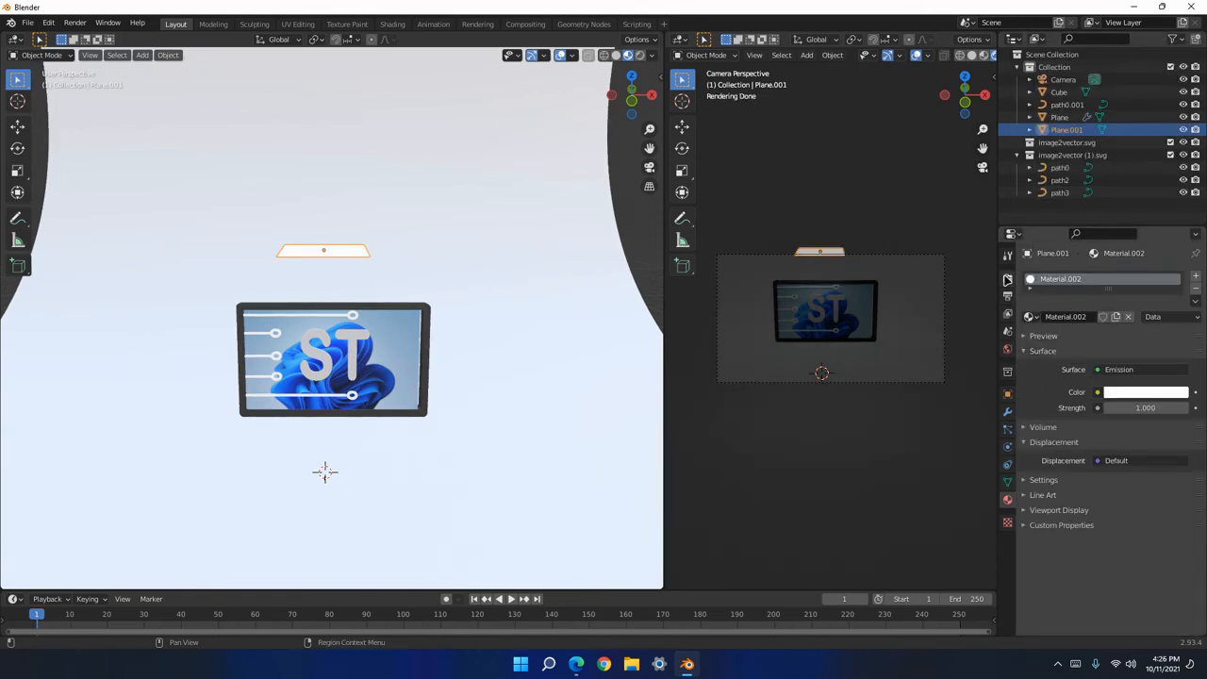
Check the render engine setting in the scene's render properties.
left_click(1007, 280)
left_click(1008, 255)
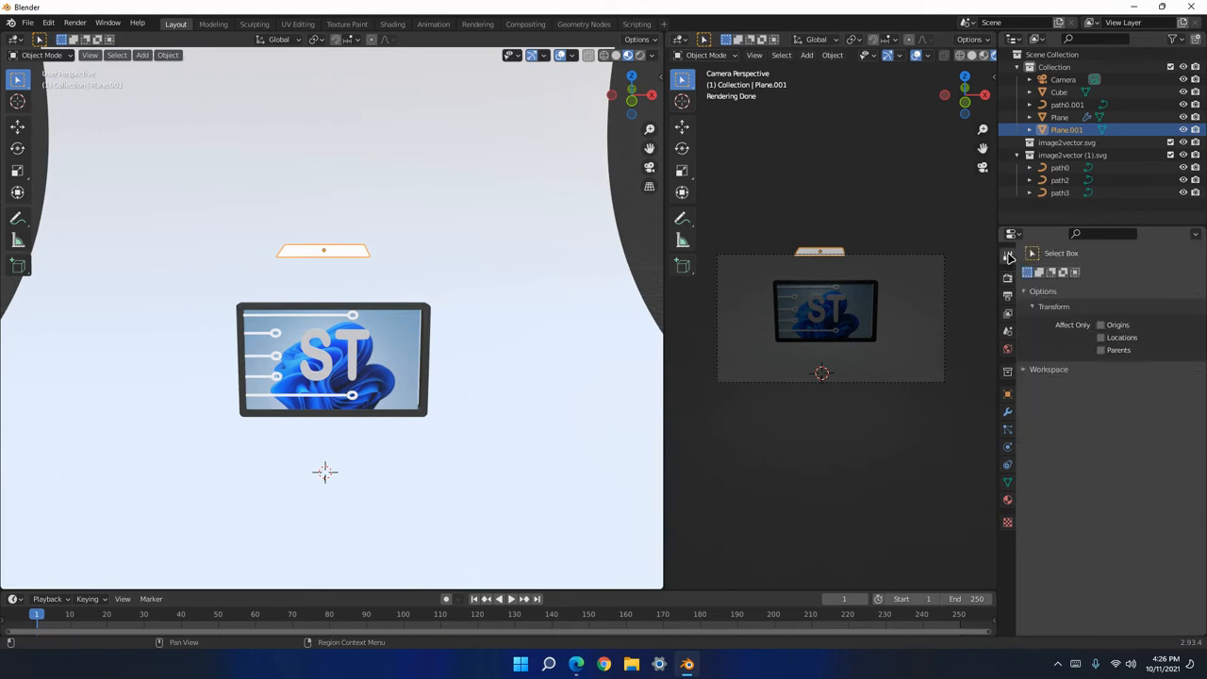
left_click(1008, 291)
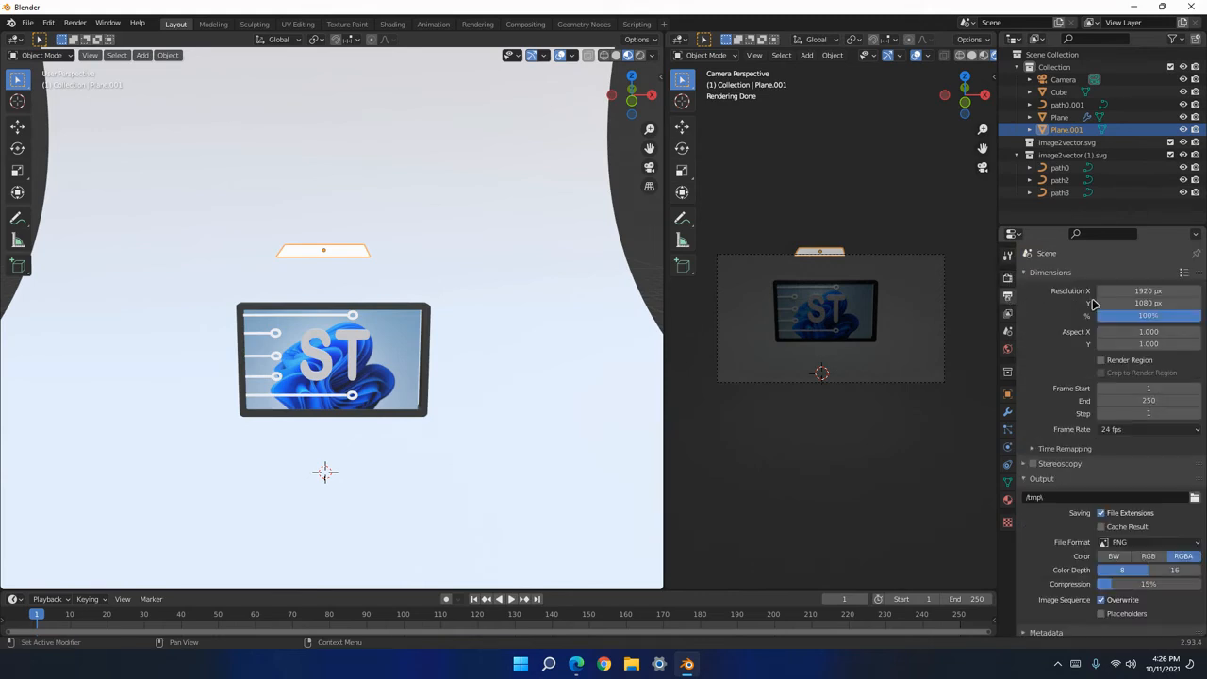
left_click(1007, 279)
left_click(1135, 275)
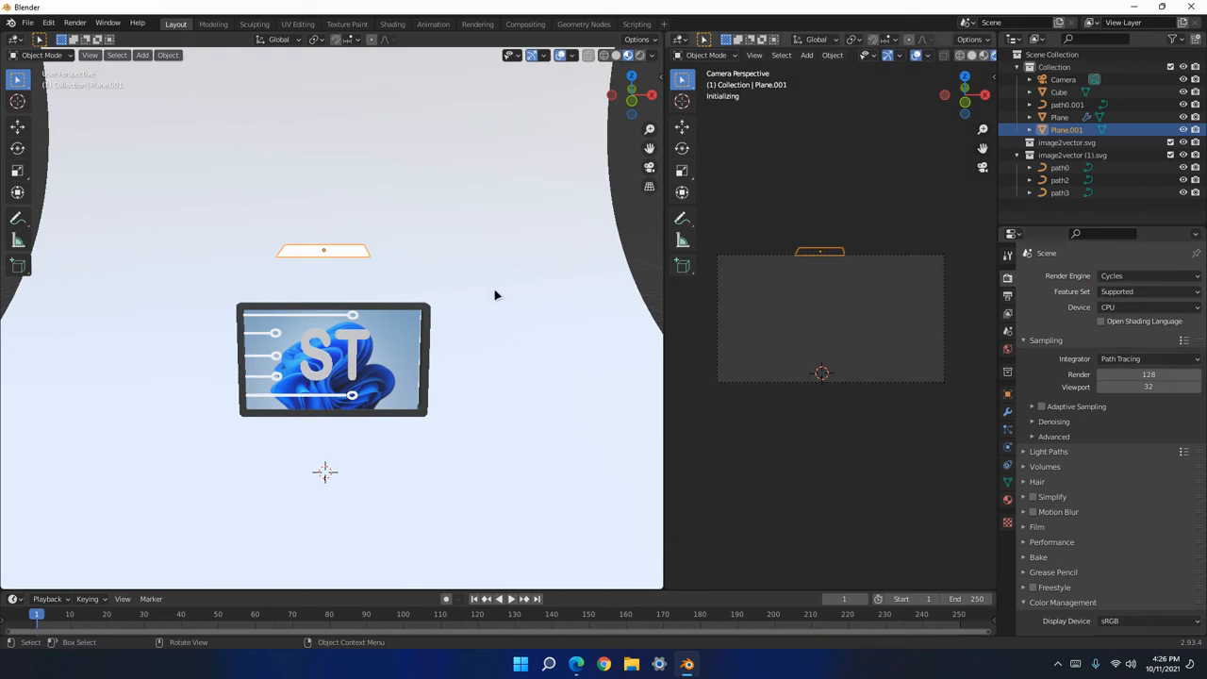
Set the overhead plane's emission strength to 8.
left_click(1007, 500)
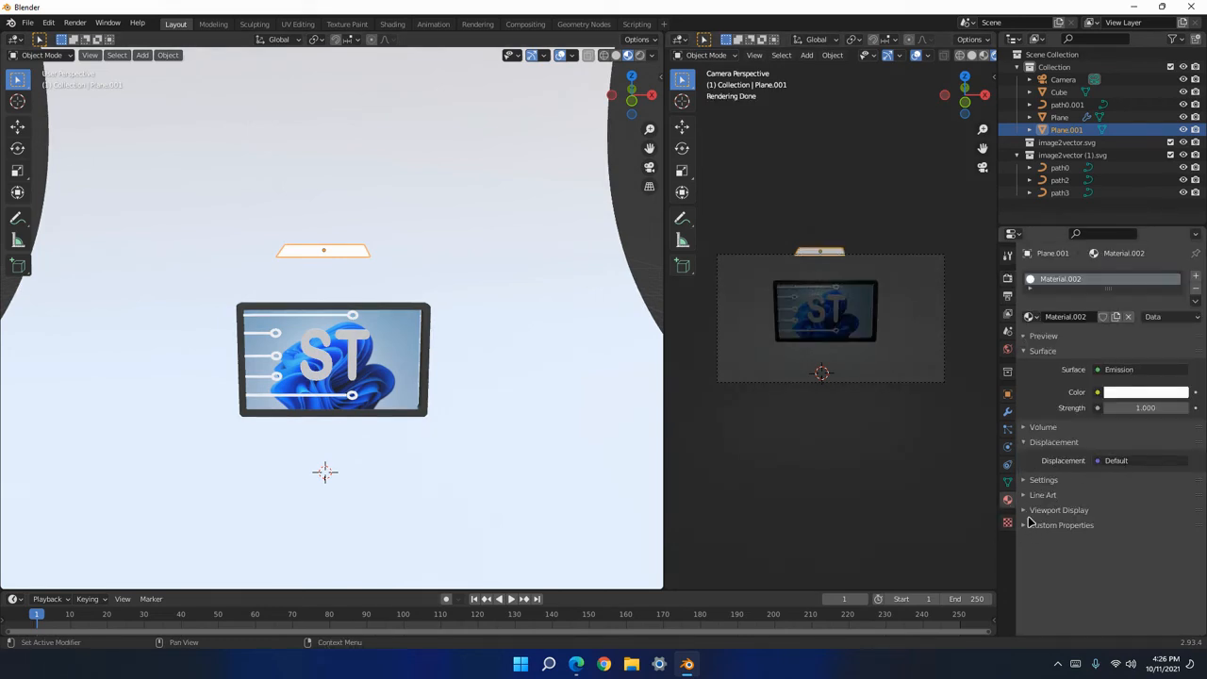
mouse_move(1147, 409)
left_mouse_down()
mouse_move(1206, 396)
mouse_move(23, 388)
mouse_move(196, 376)
mouse_move(79, 373)
mouse_move(141, 360)
left_mouse_up()
left_click(1147, 408)
type("4.49")
key("Return")
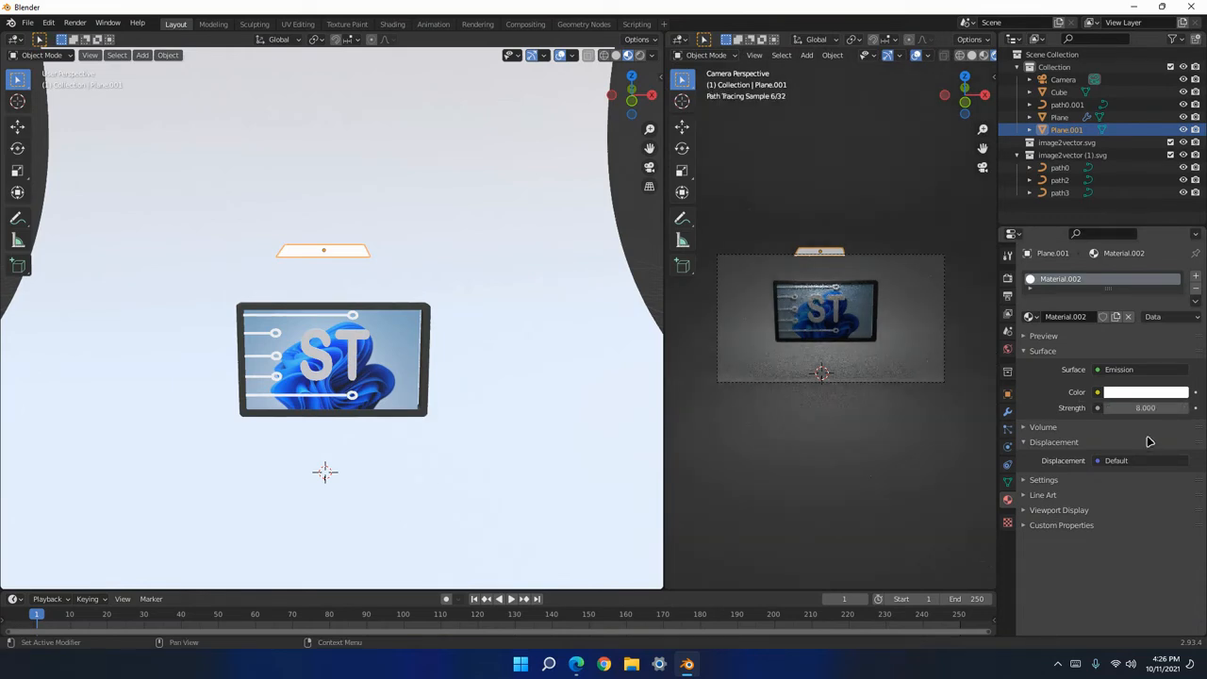
Set the overhead plane's emission strength to 15 and examine the lit board up close in the camera view.
left_click(1140, 406)
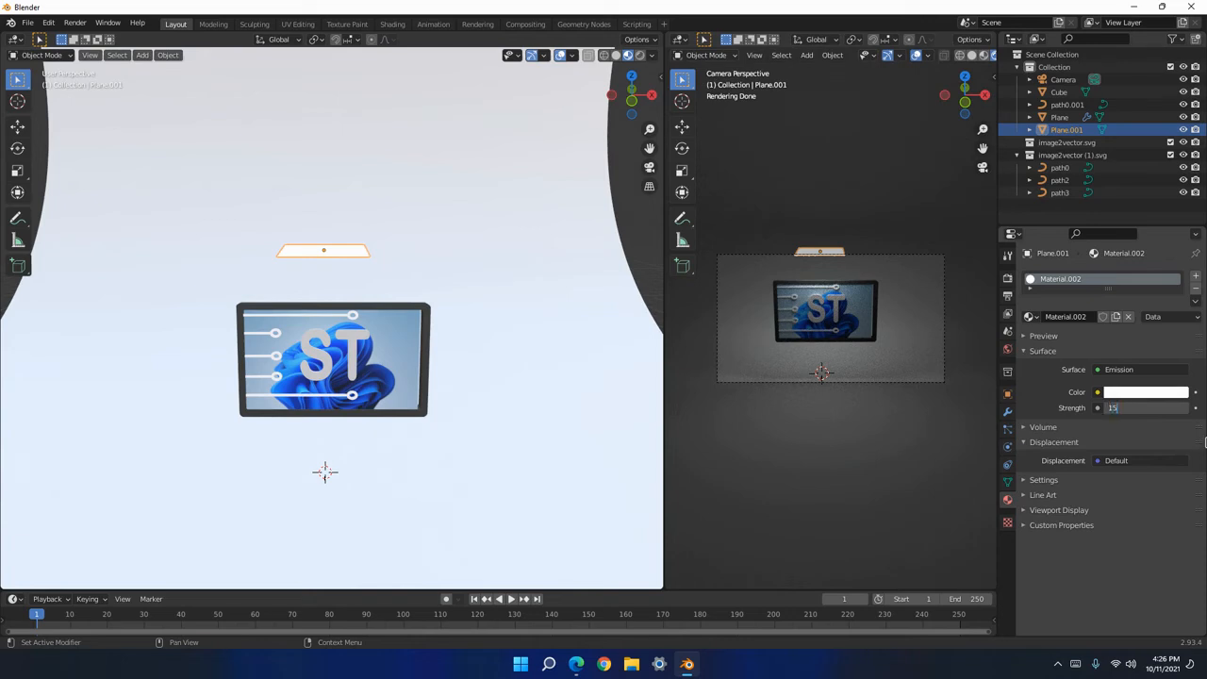
type("15")
key("Return")
scroll(845, 324, "up", 1)
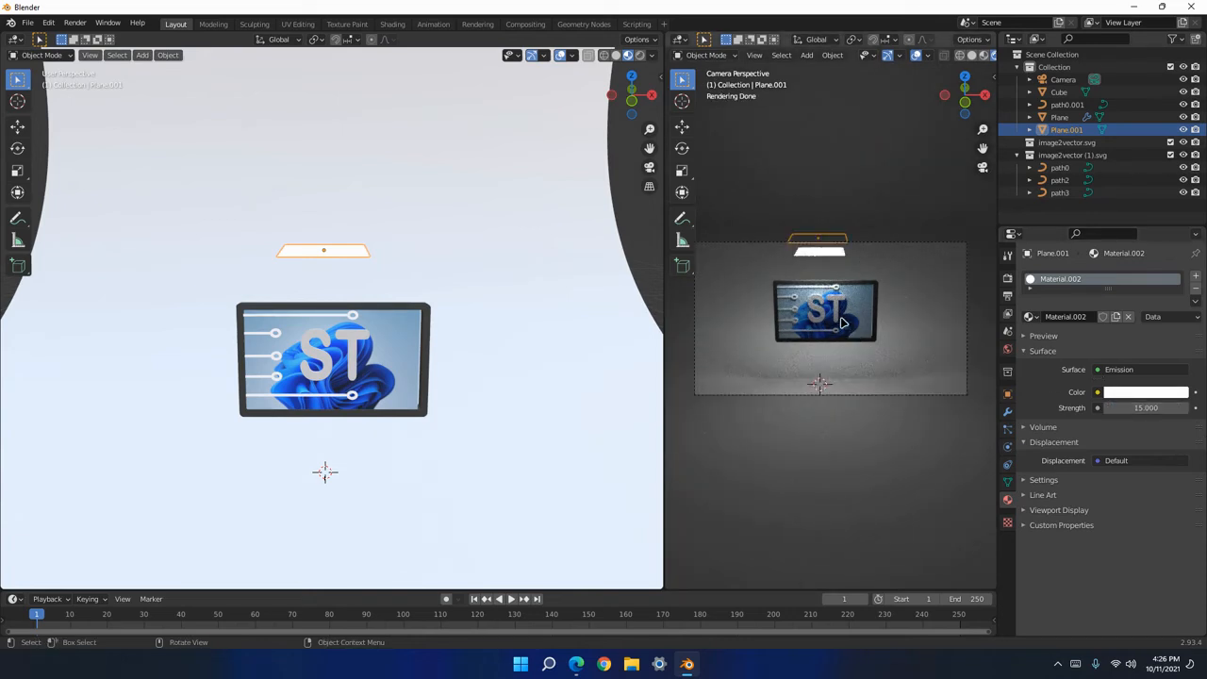
scroll(844, 324, "up", 2)
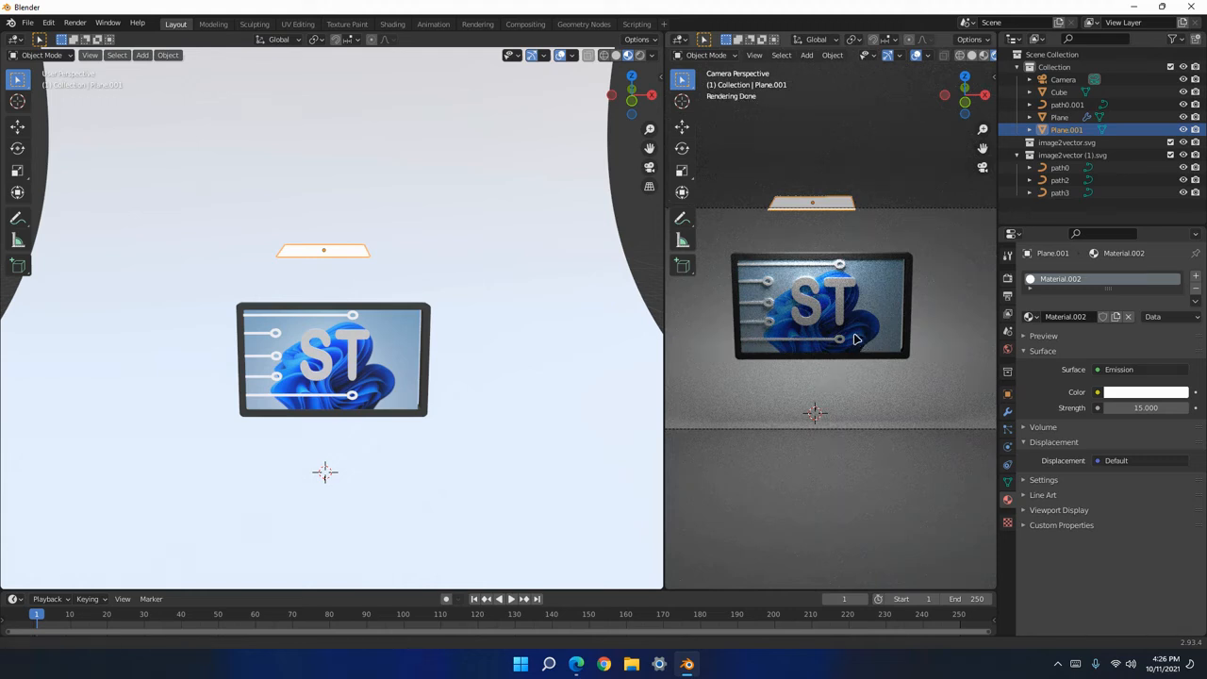
middle_click_drag(861, 343, 848, 325, "shift")
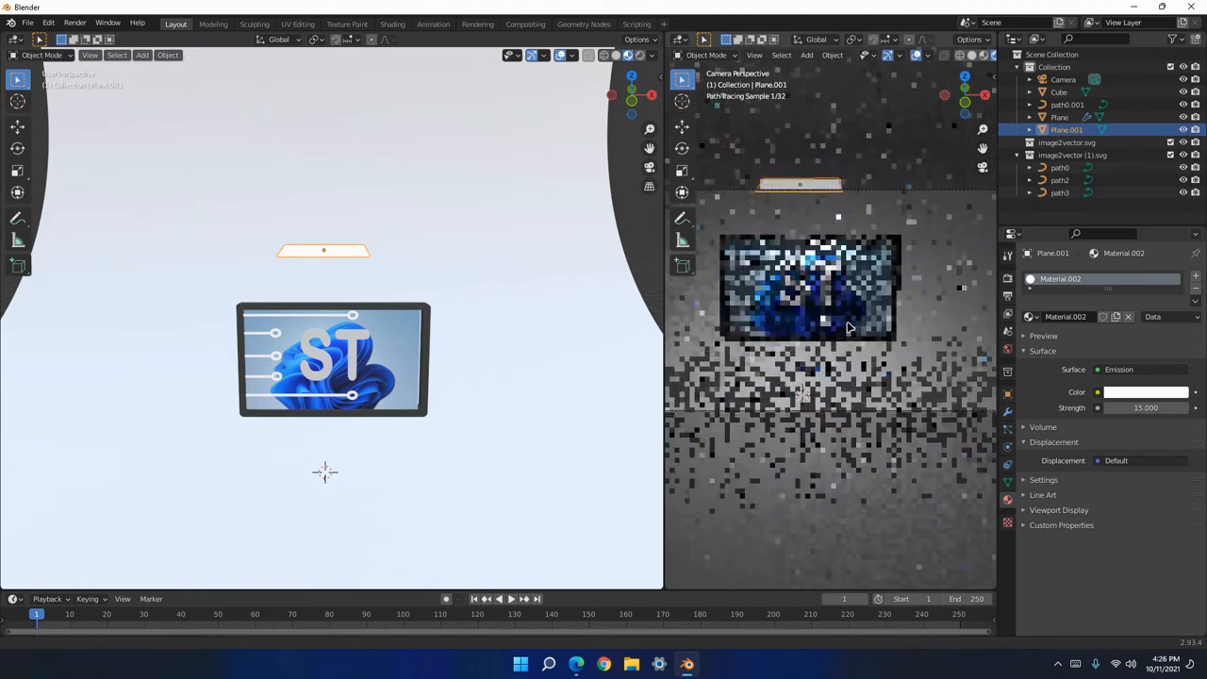
Nudge the wallpaper-textured slab along X so it fits within the board's dark frame.
left_click(402, 359)
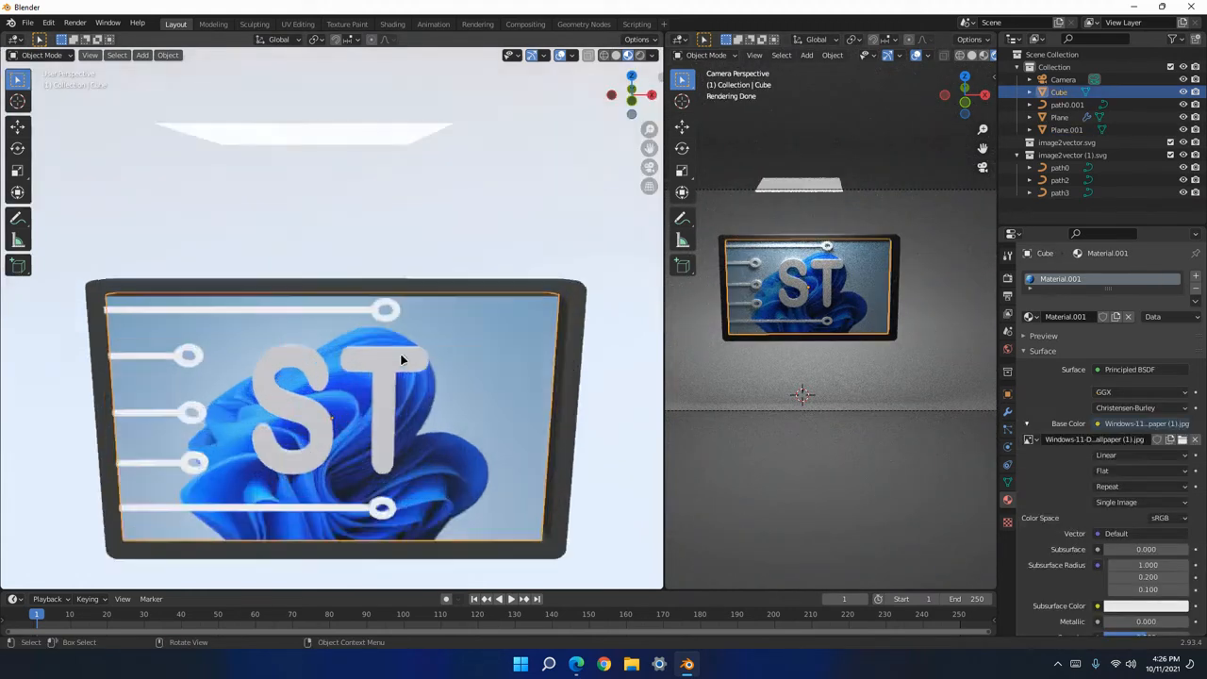
scroll(418, 375, "up", 1)
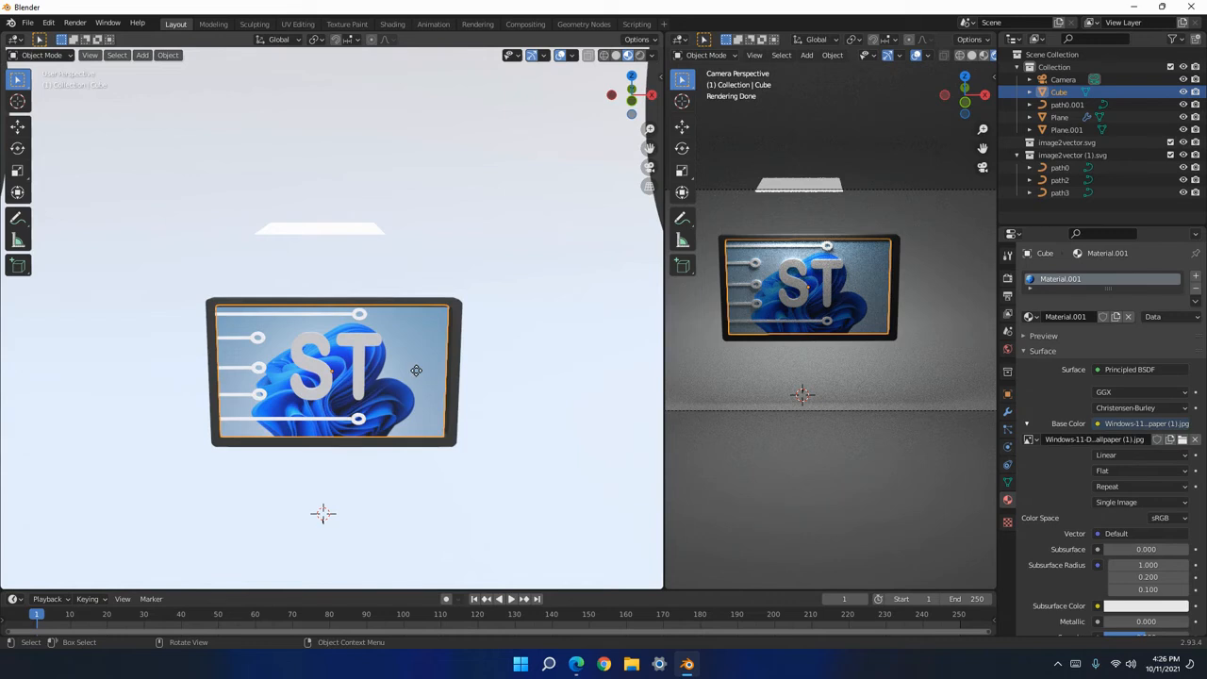
key("g")
key("x")
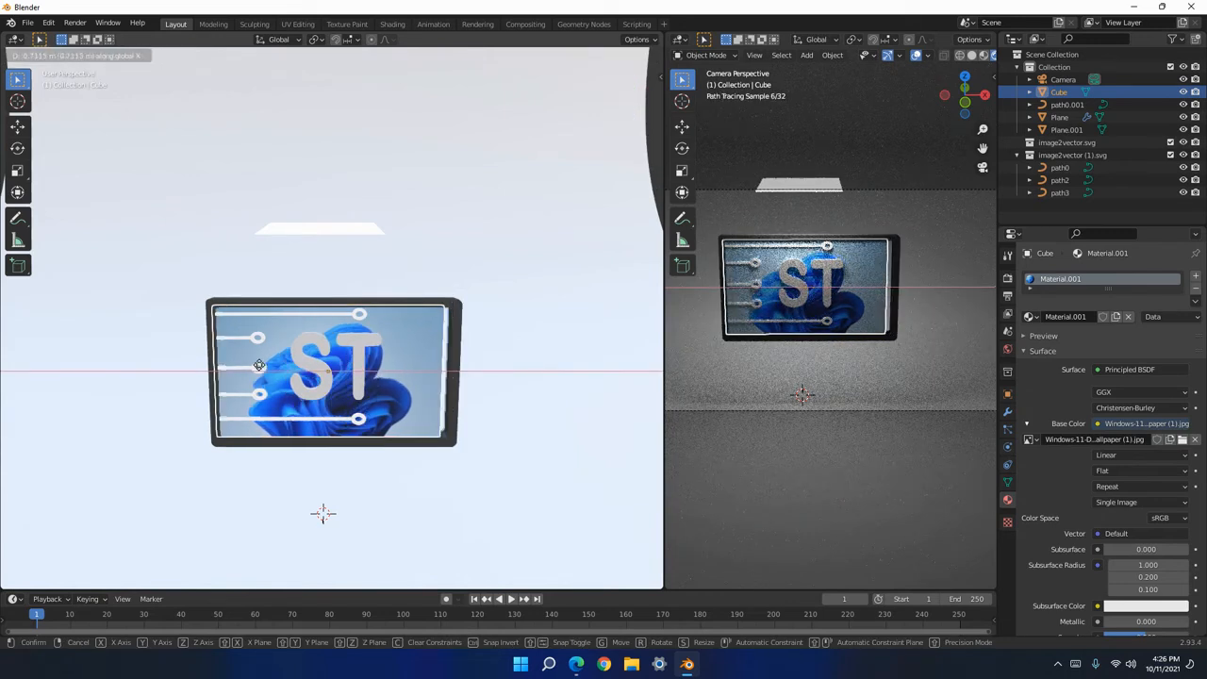
left_click(367, 362)
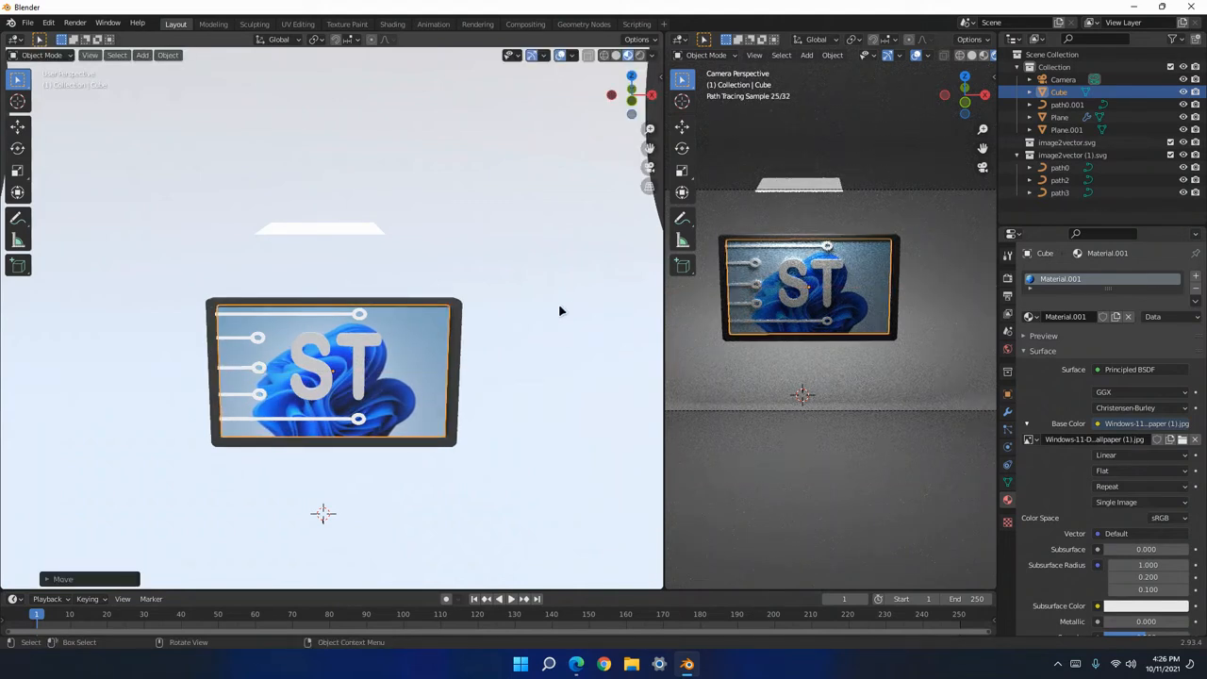
Raise the emissive plane slightly along Z, further above the board.
left_click(489, 359)
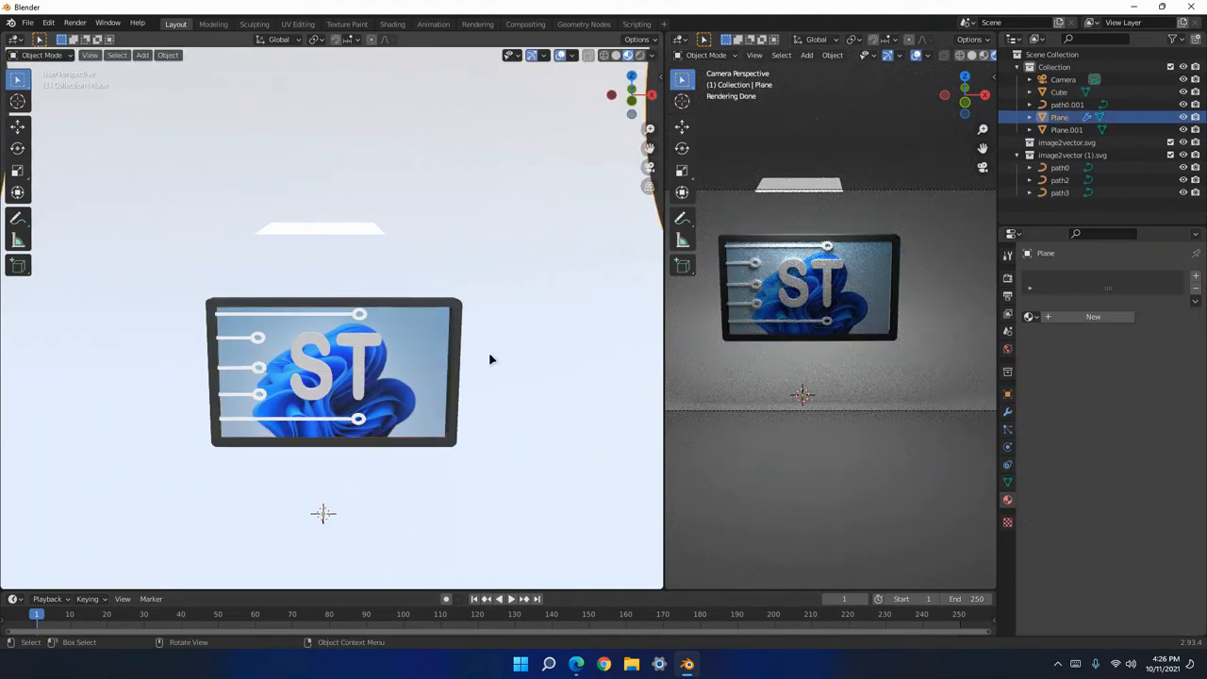
left_click(363, 235)
key("g")
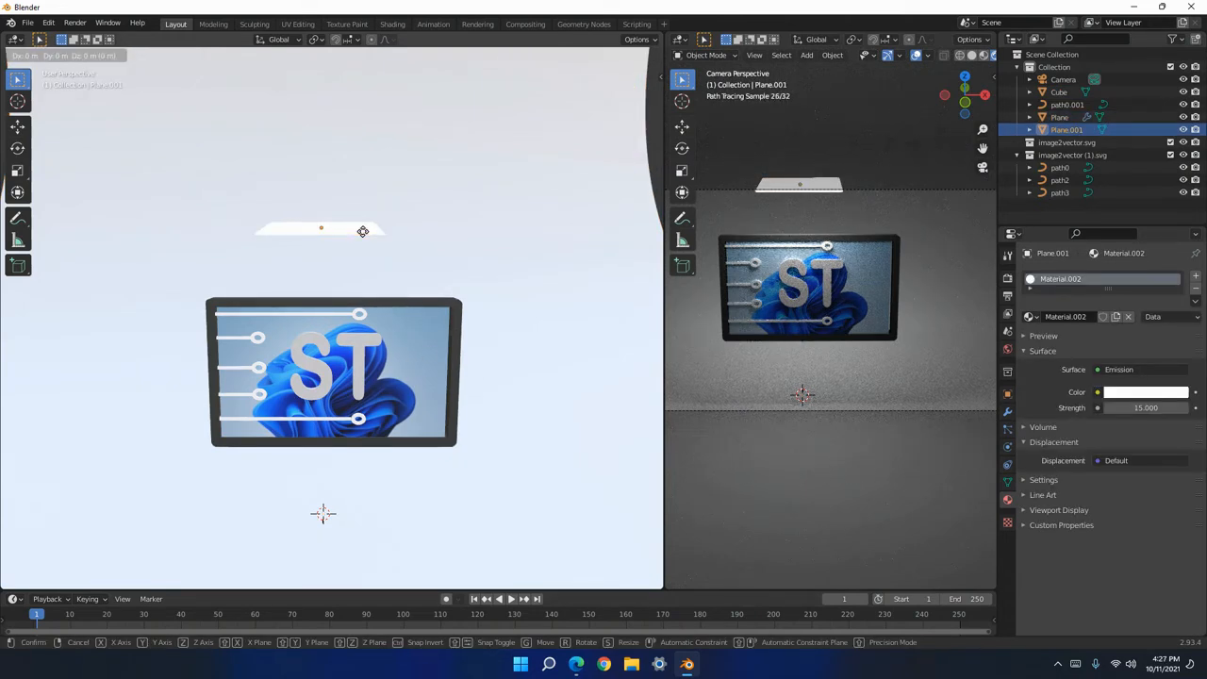
key("z")
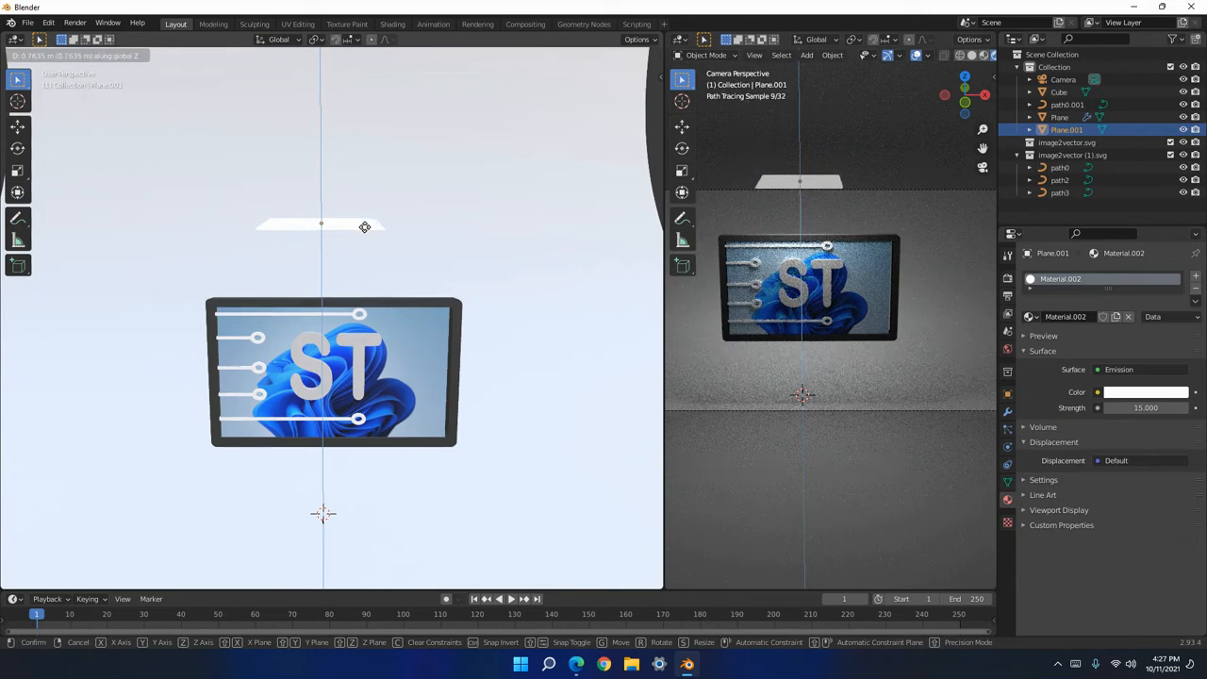
left_click(365, 222)
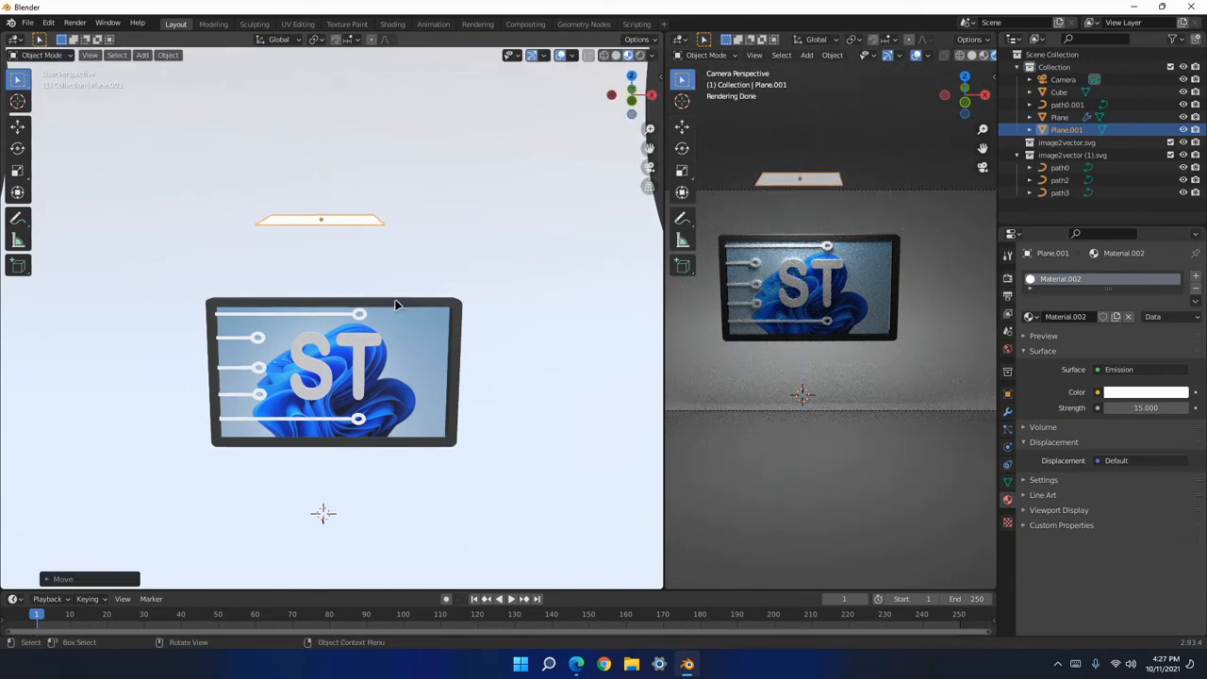
Try shifting the emissive plane along the Y axis.
scroll(397, 307, "down", 5)
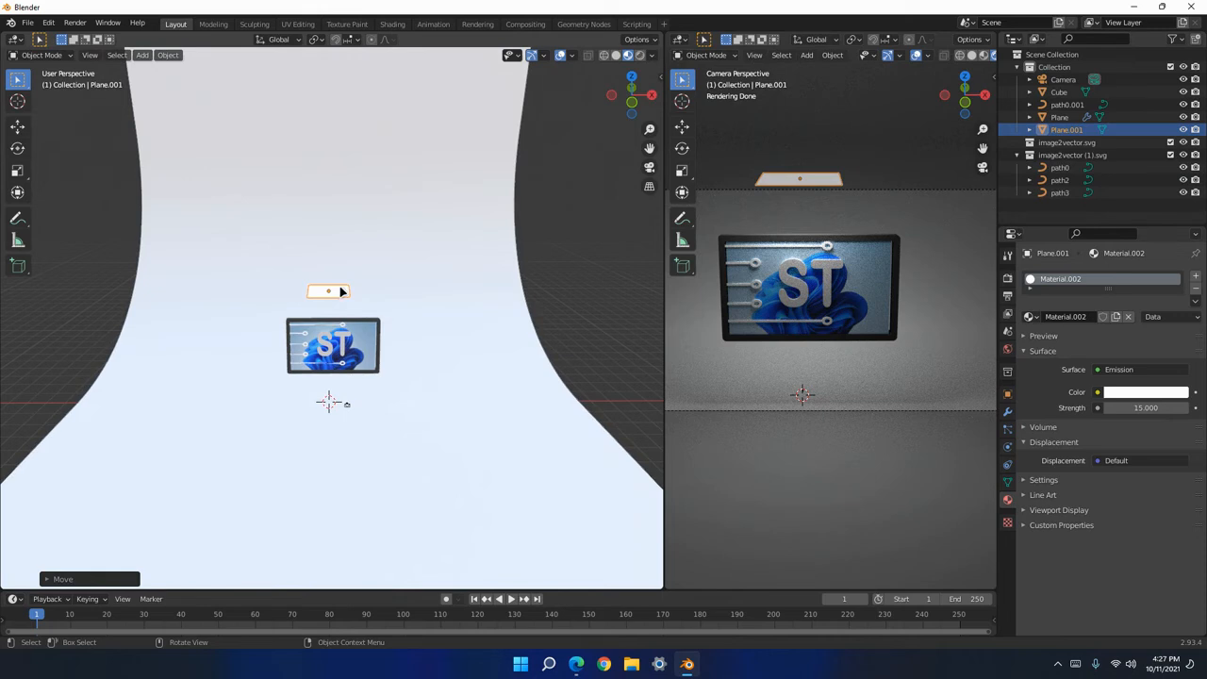
key("g")
key("y")
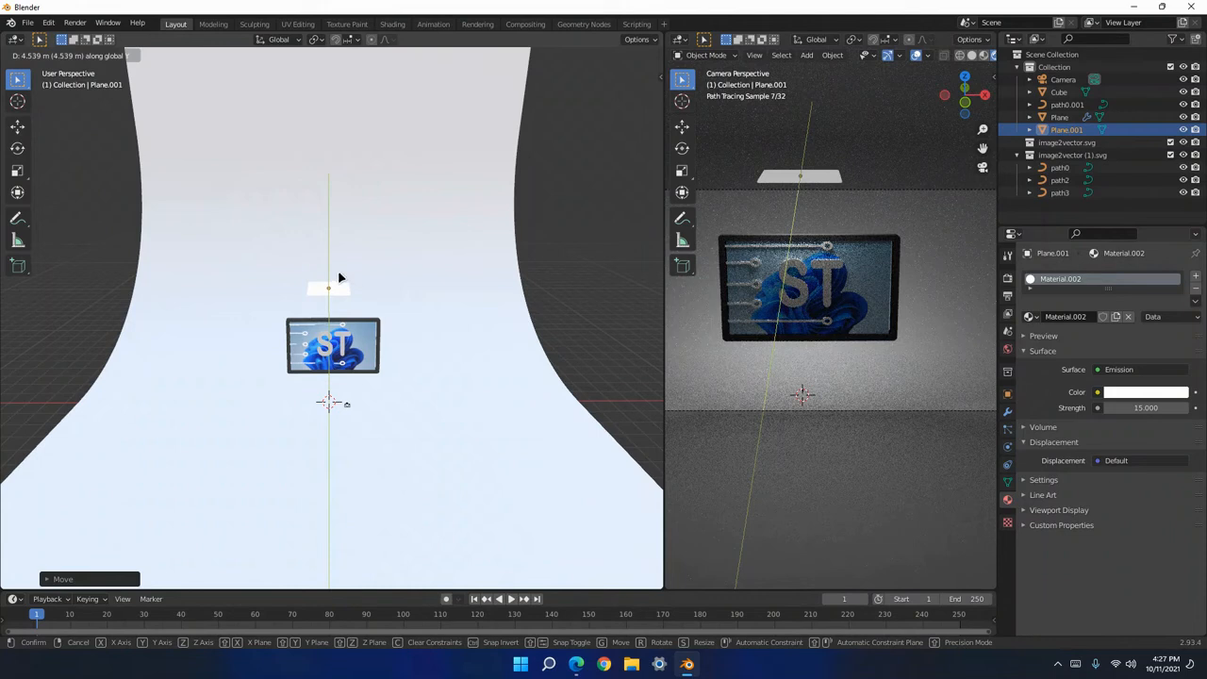
left_click(335, 288)
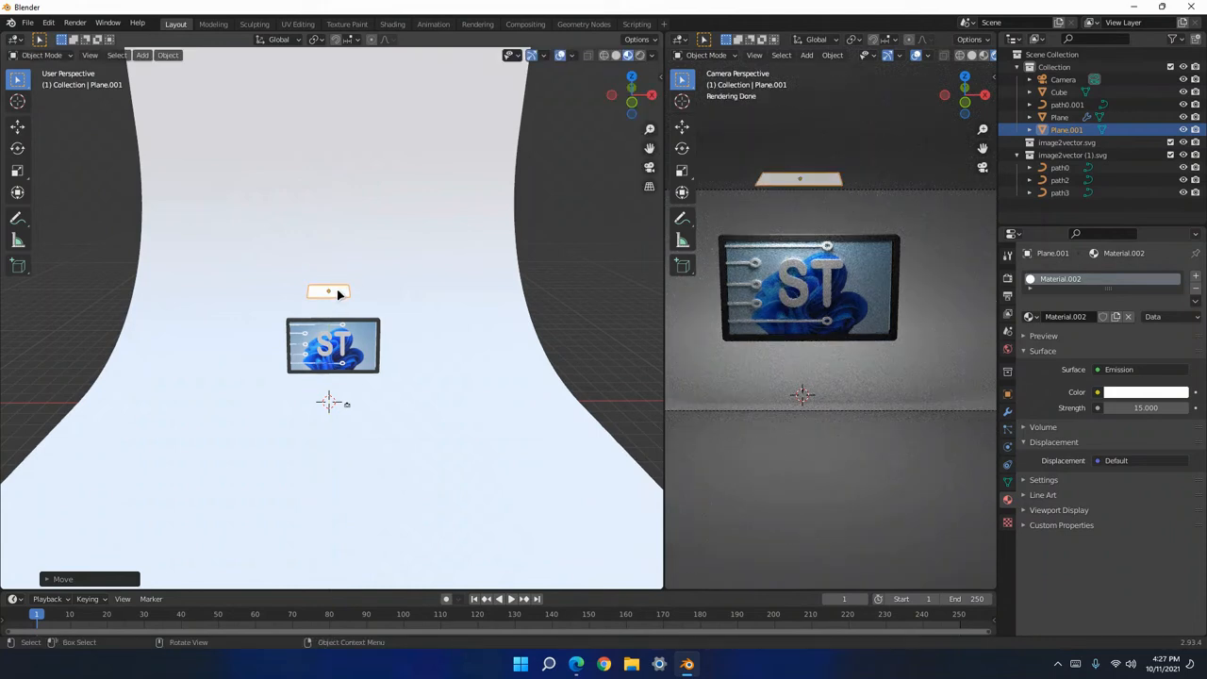
left_click(351, 294)
key("s")
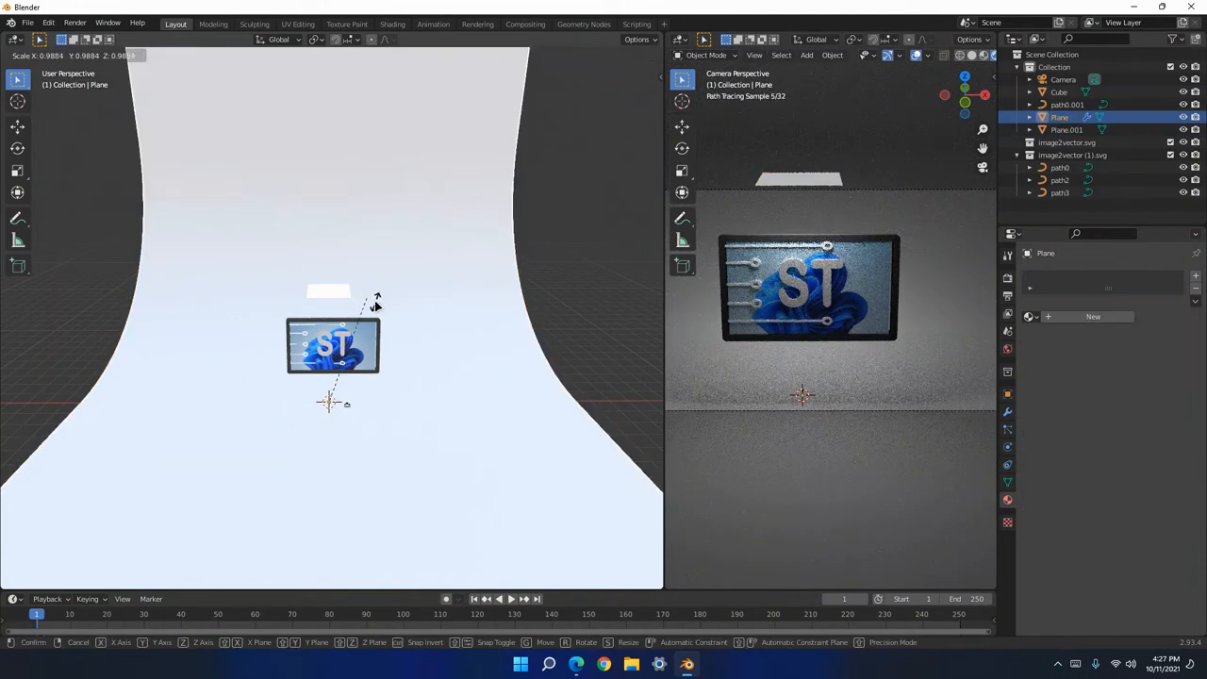
left_click(343, 294)
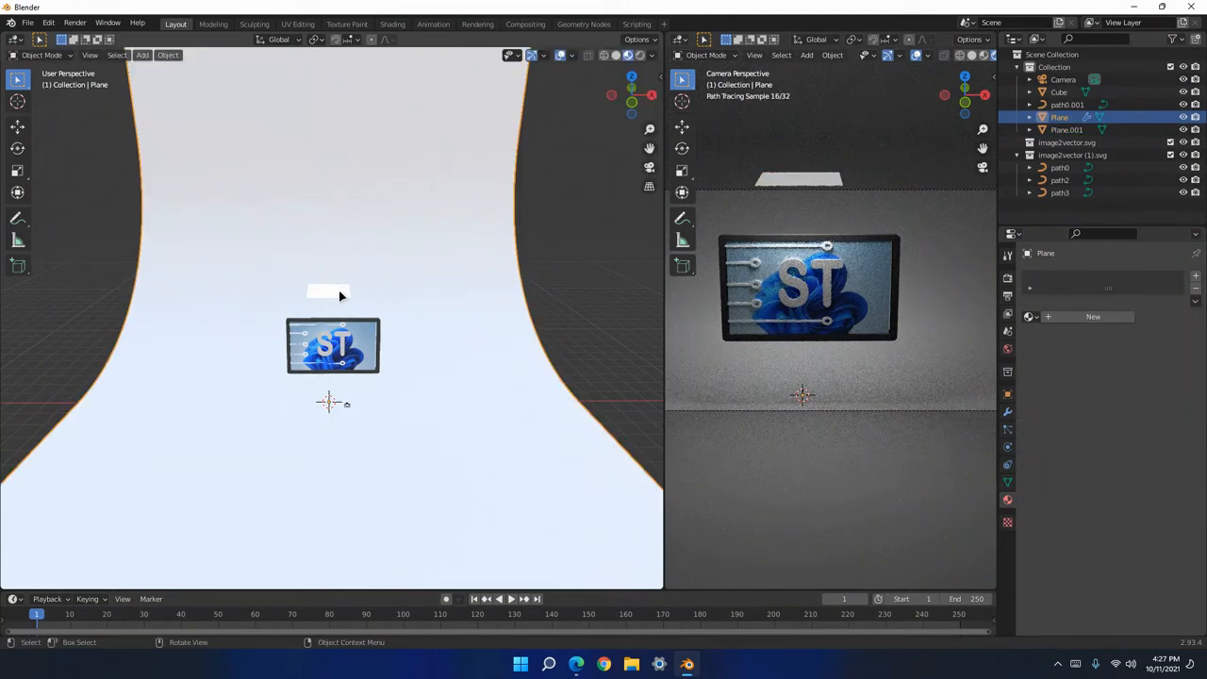
Enlarge the emissive plane to about 1.5 times its size and tilt it around the global X axis until it appears nearly edge-on to the camera.
left_click(330, 293)
key("s")
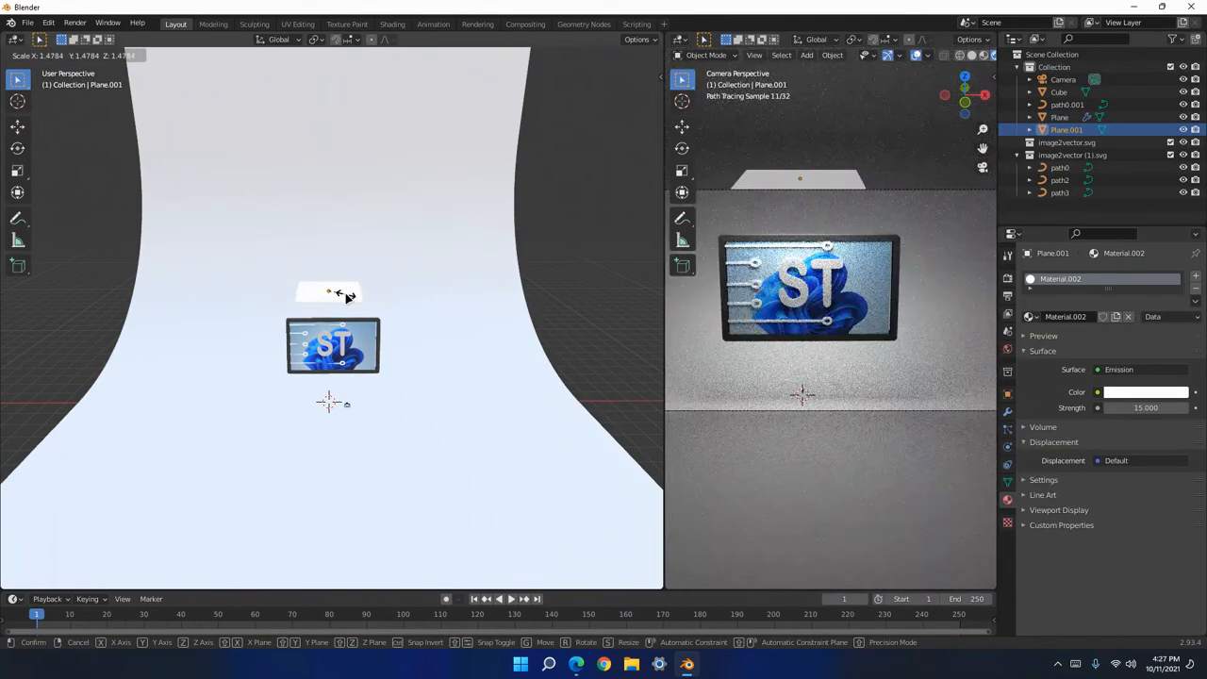
left_click(347, 296)
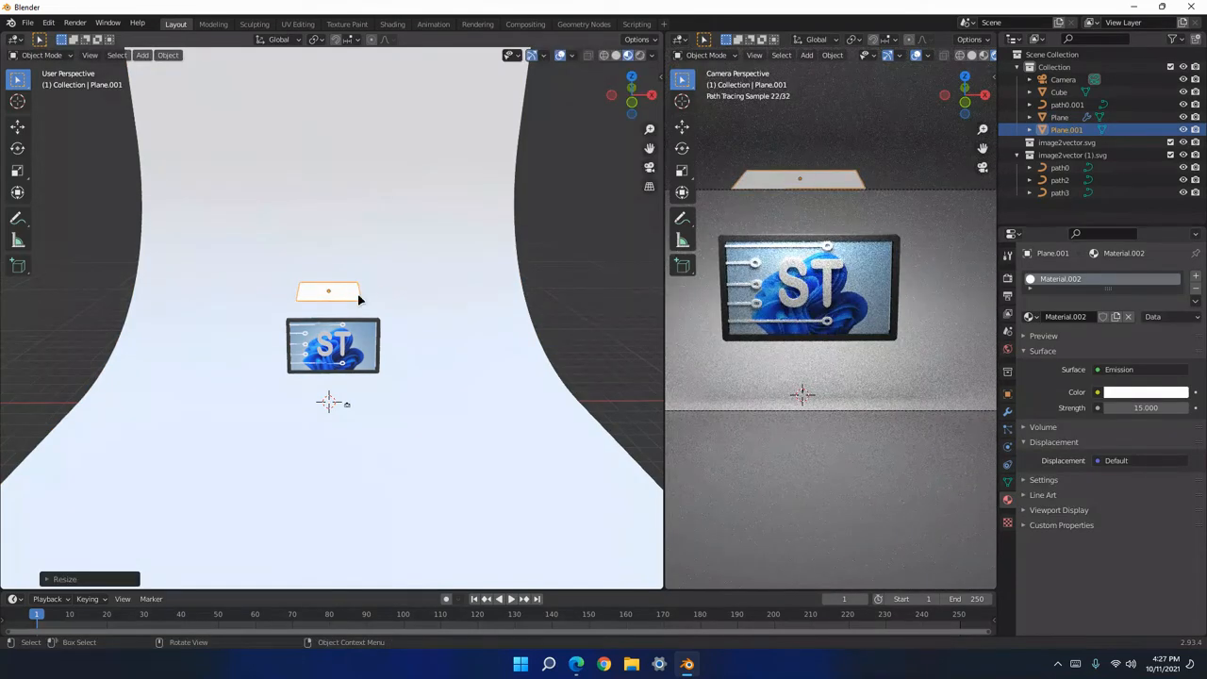
key("r")
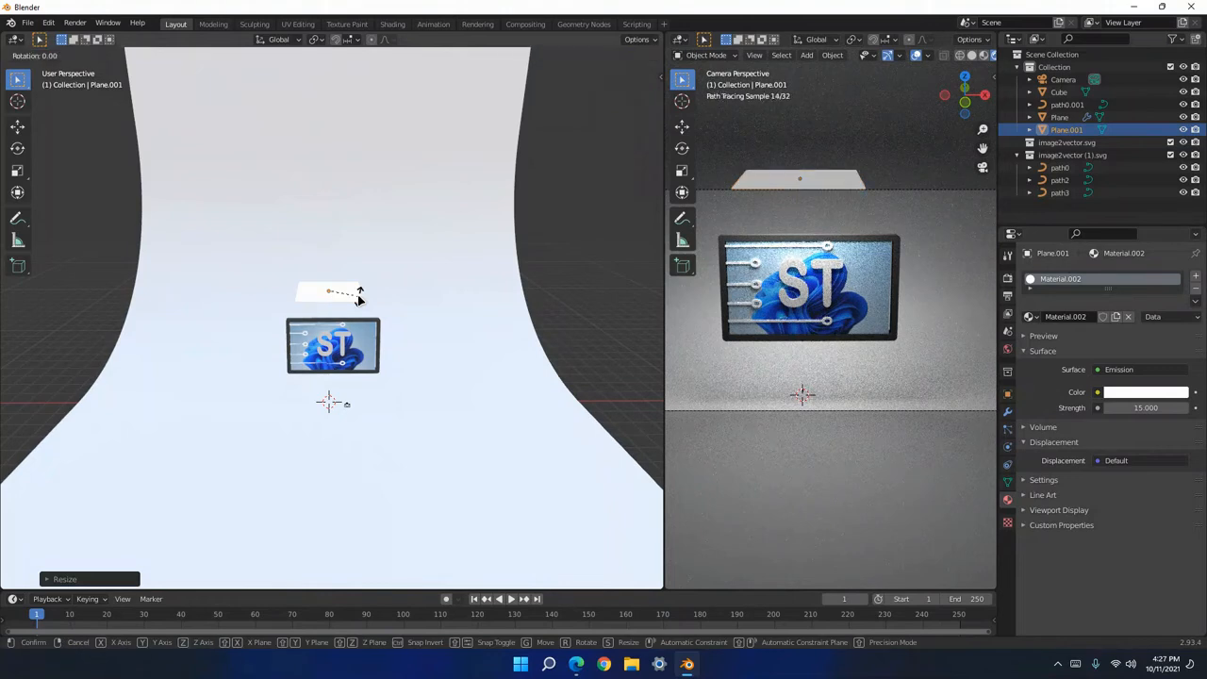
key("x")
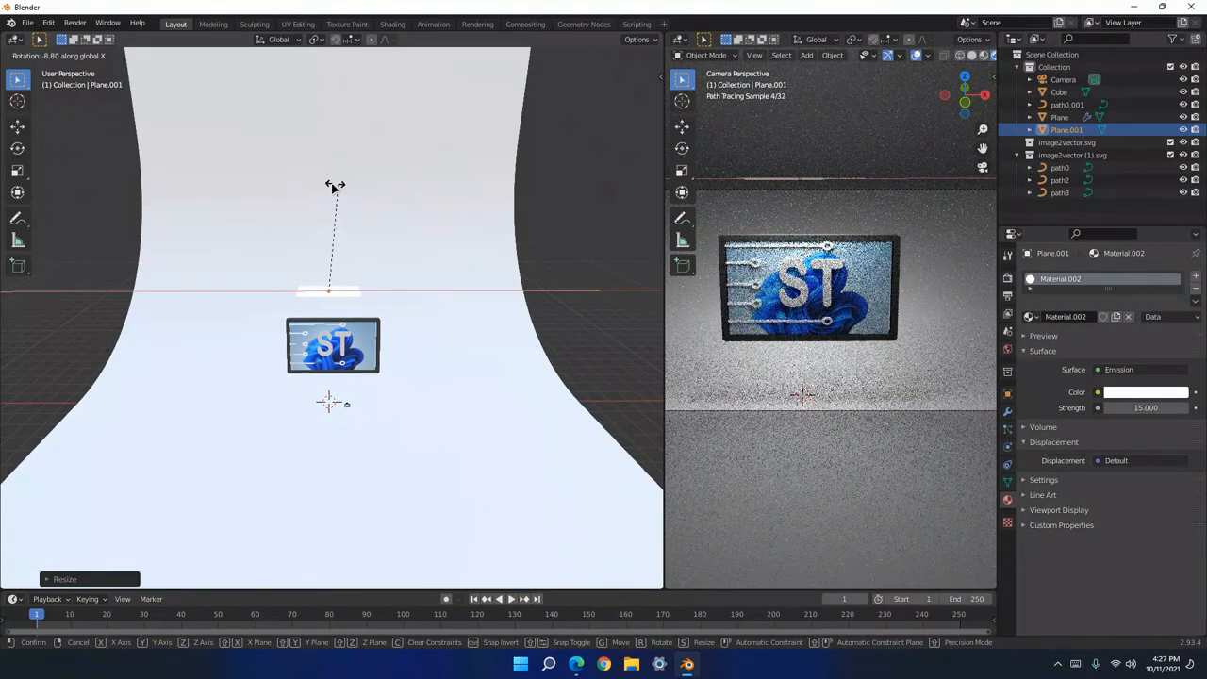
left_click(412, 174)
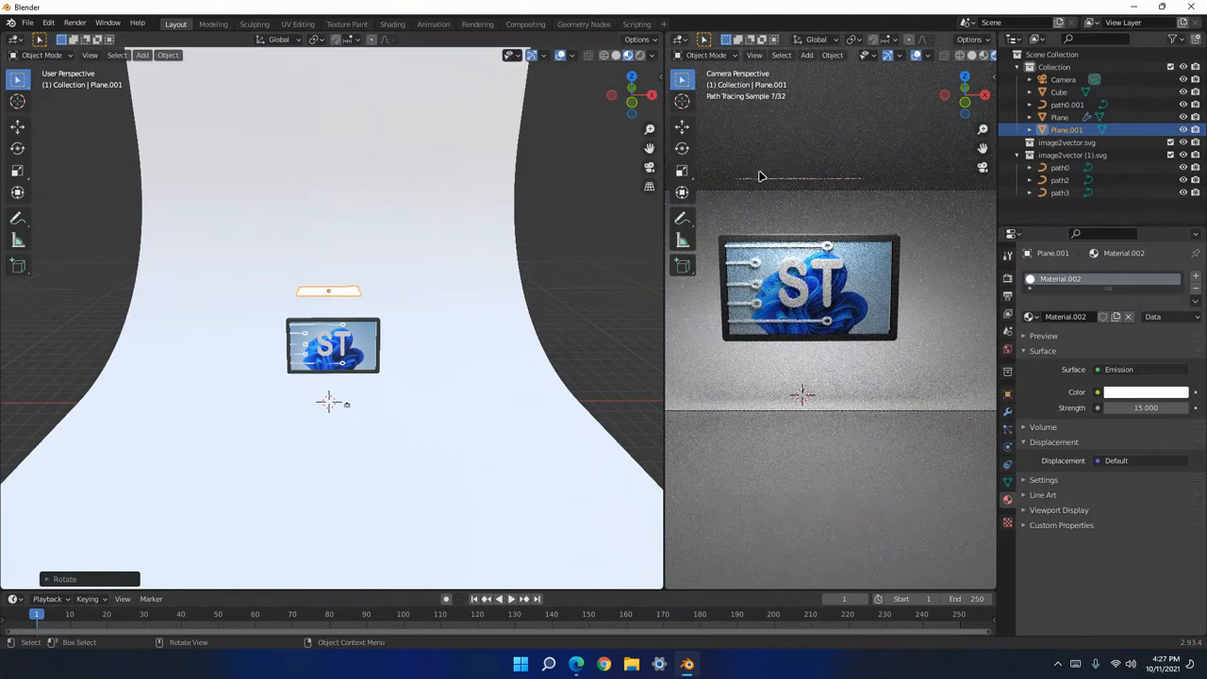
Shift the emissive plane slightly along the global Y axis.
key("g")
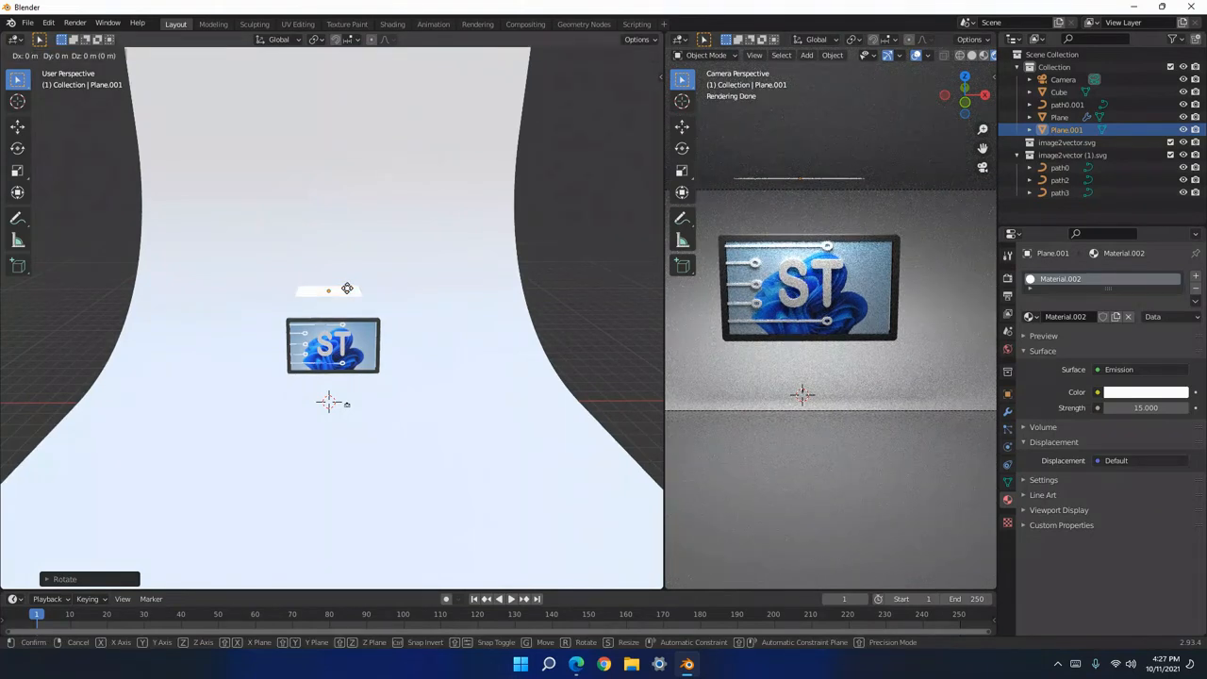
key("y")
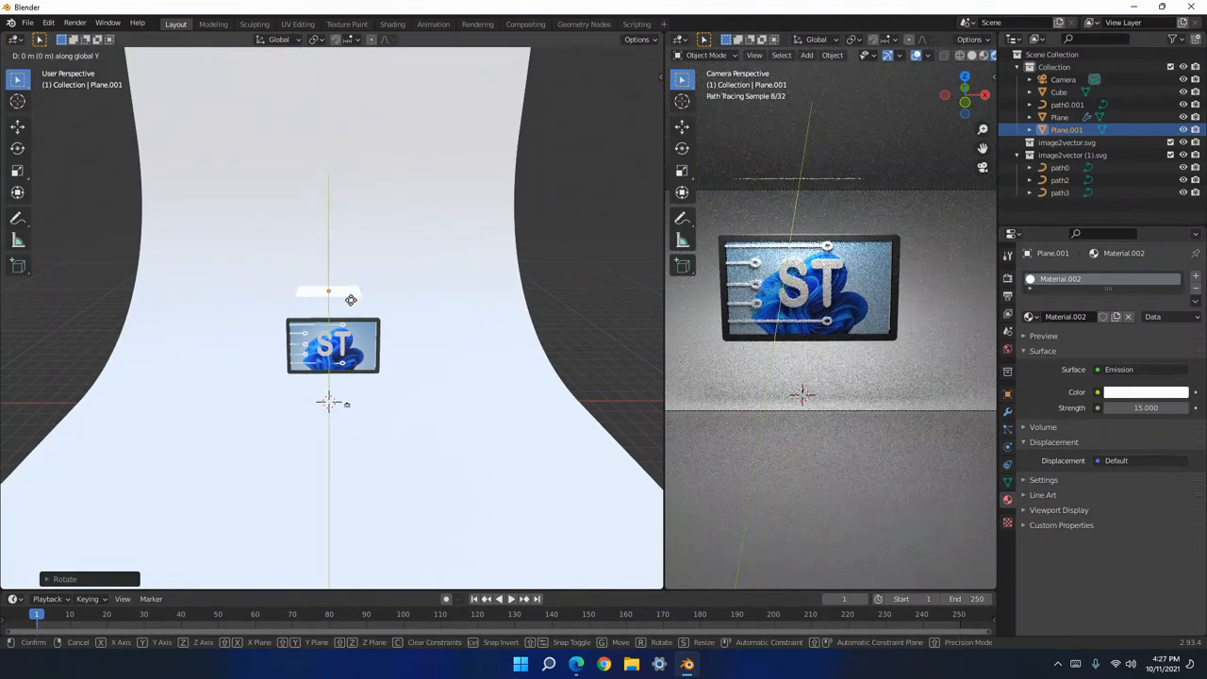
left_click(403, 281)
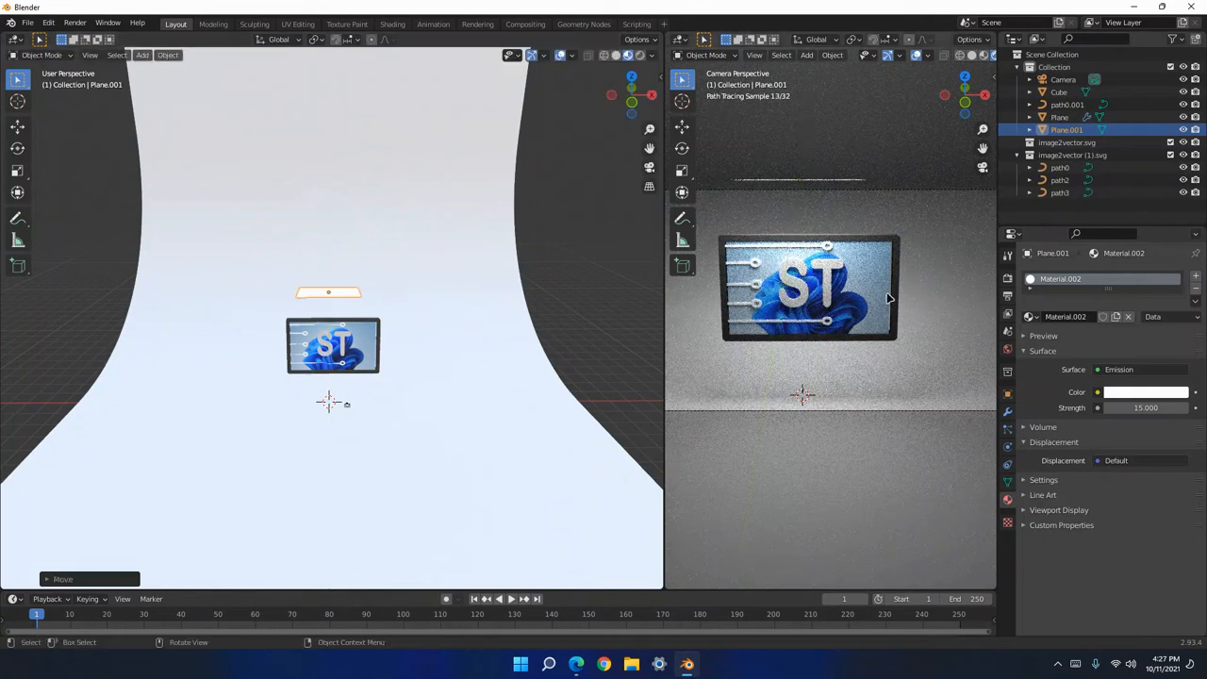
Widen the camera viewport so the full camera frame fits, and orbit the working viewport to an angled view of the board.
left_click_drag(664, 311, 657, 308)
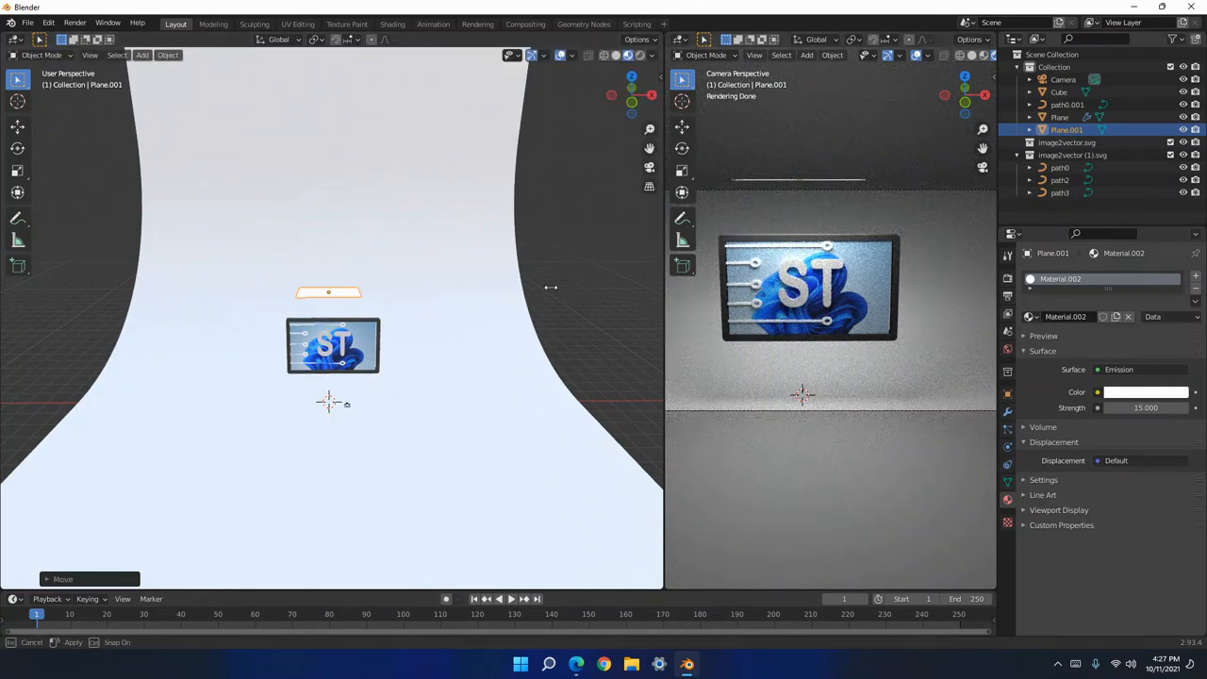
left_click_drag(408, 355, 324, 386)
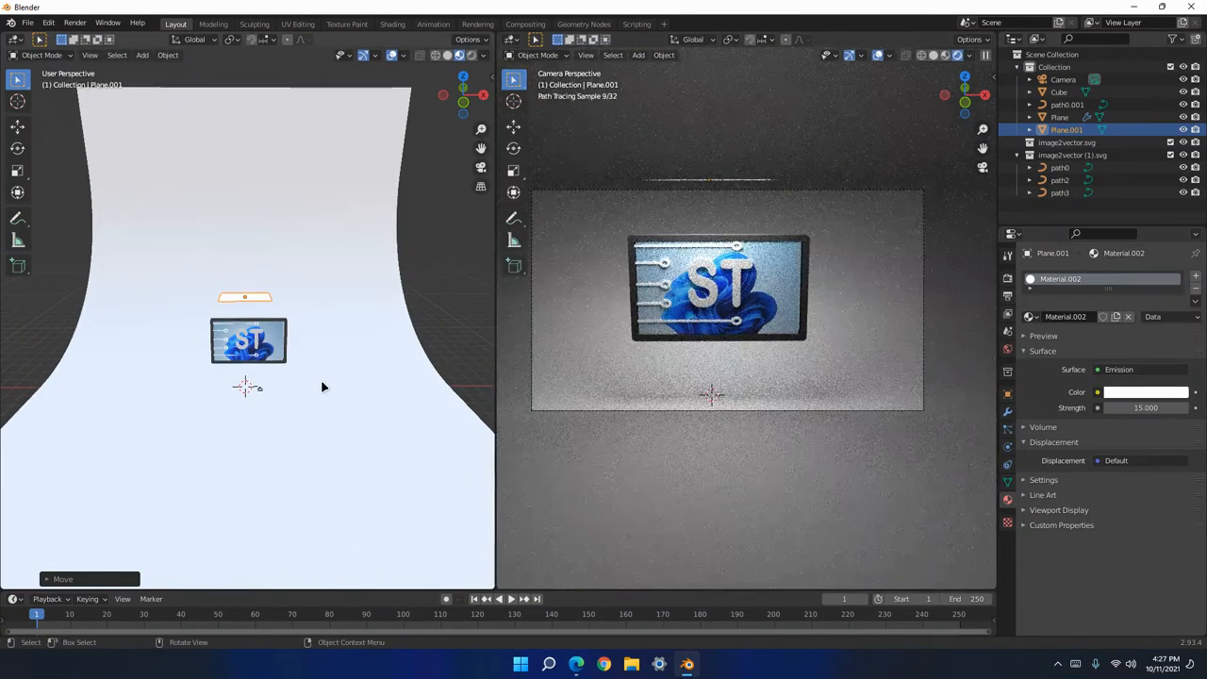
scroll(333, 391, "up", 1)
middle_click_drag(333, 390, 346, 369)
scroll(348, 348, "down", 3)
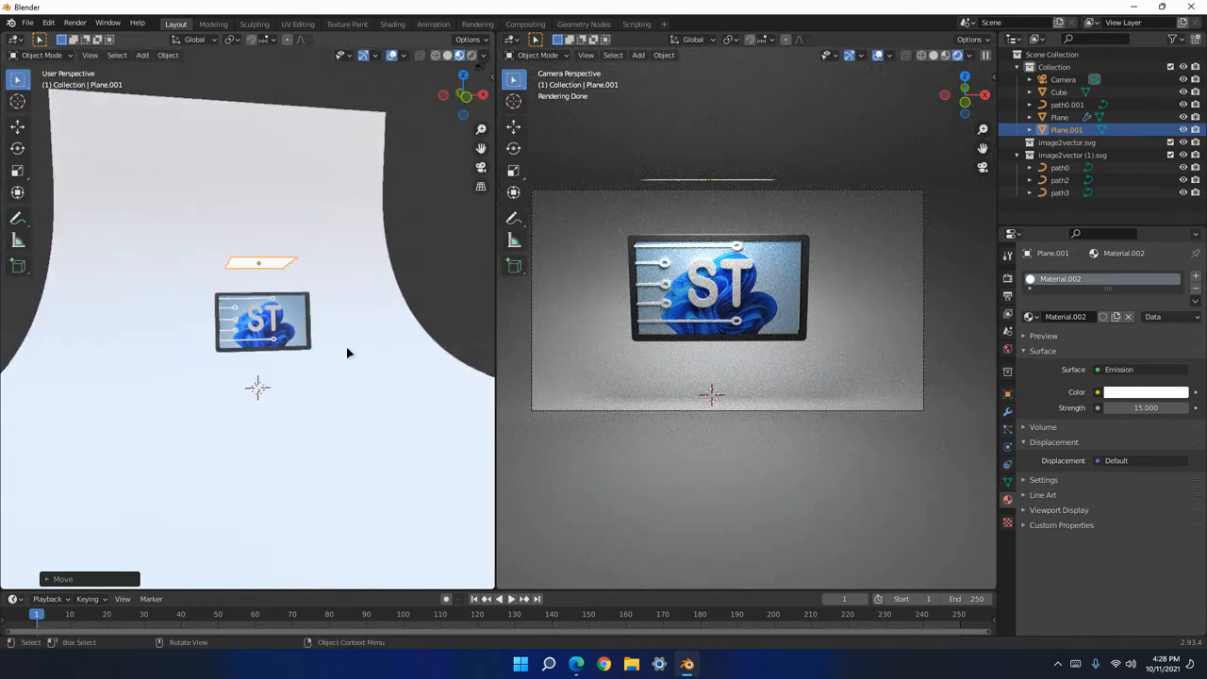
scroll(342, 331, "up", 2)
key("a")
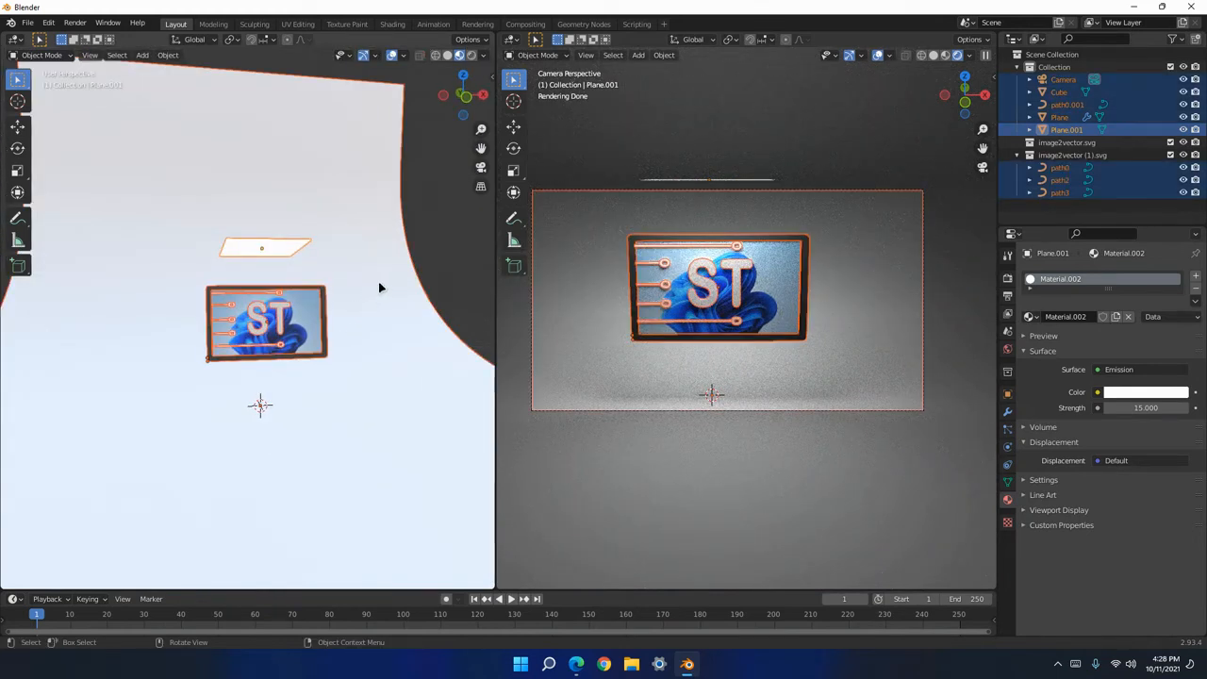
left_click(288, 251, "shift")
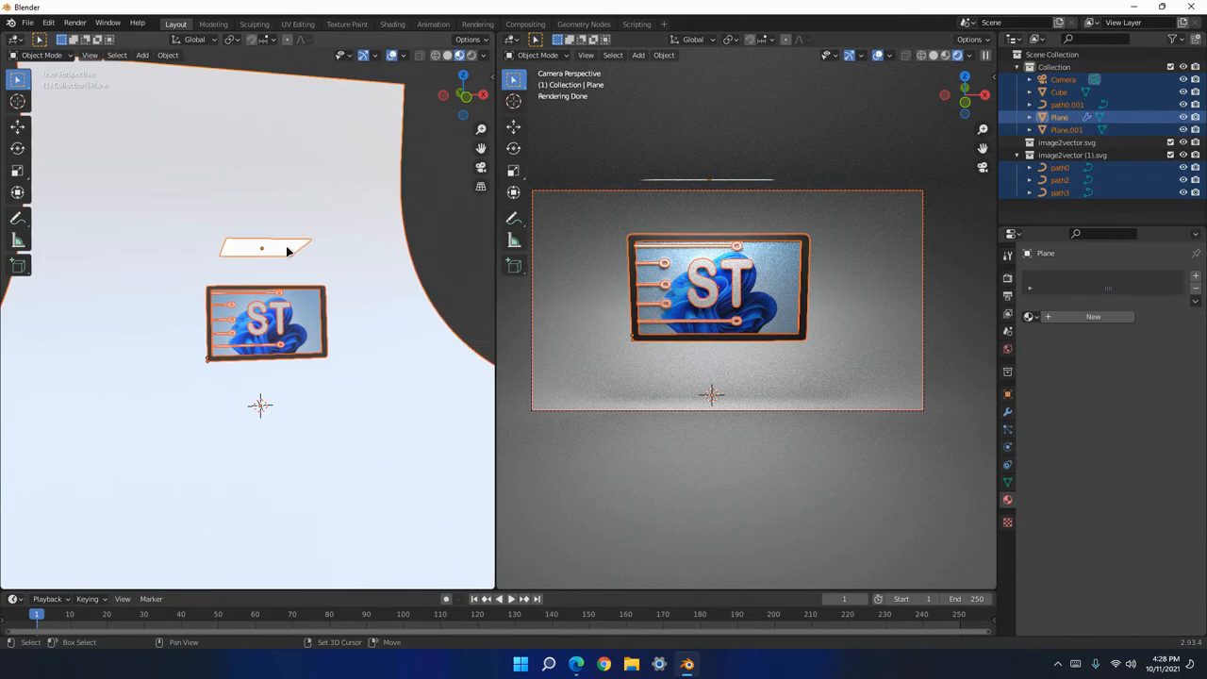
left_click(293, 252, "shift")
left_click(293, 251, "shift")
key("alt+a")
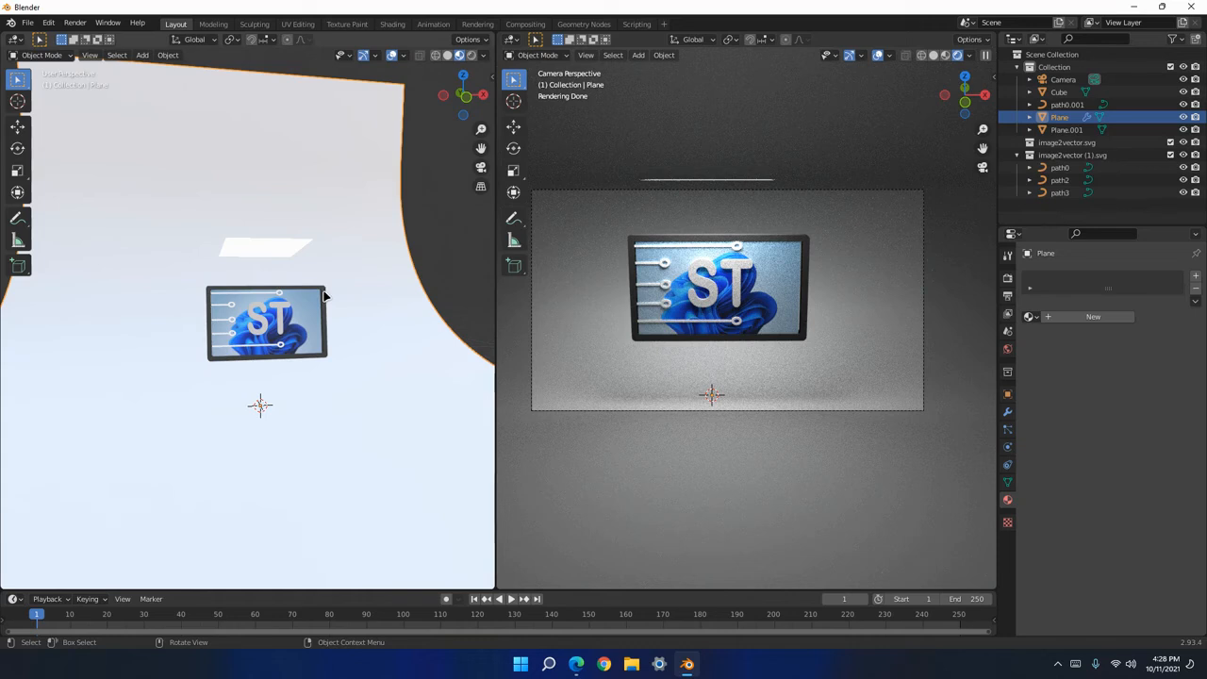
Select the board's frame, wallpaper slab and raised SVG shapes without the backdrop, and turn them together with a trackball rotation to an angled pose.
left_click(324, 296)
scroll(323, 296, "up", 3)
left_click_drag(408, 253, 376, 367)
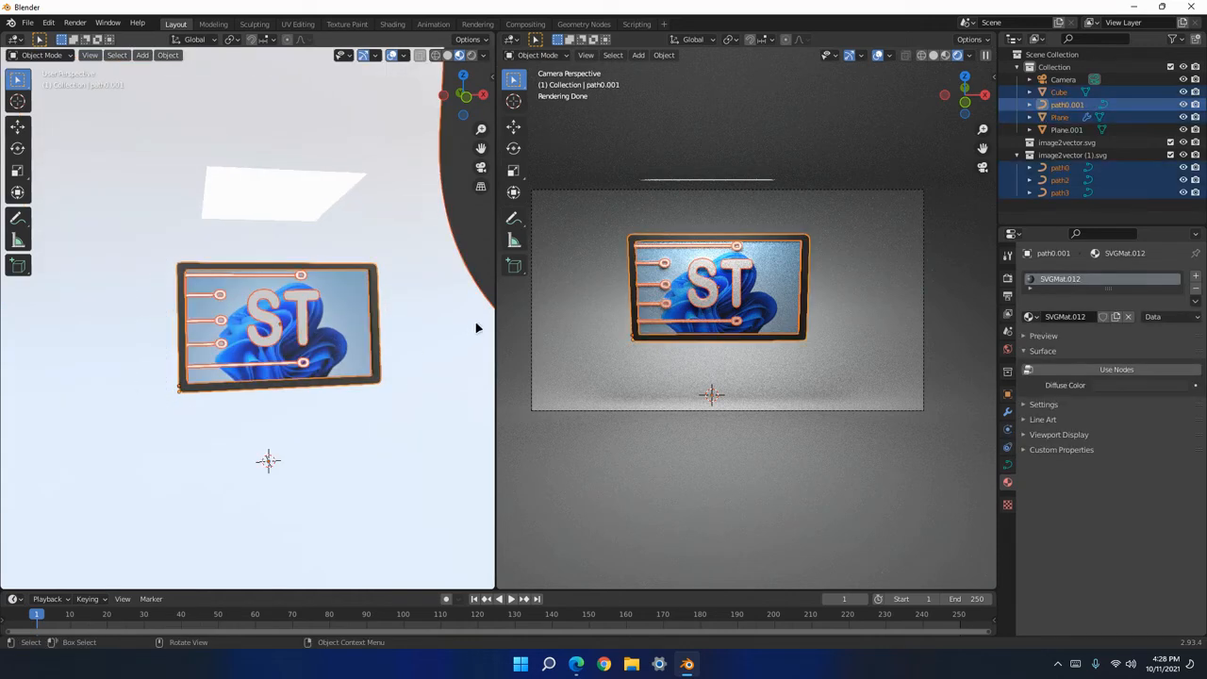
left_click(429, 280, "shift")
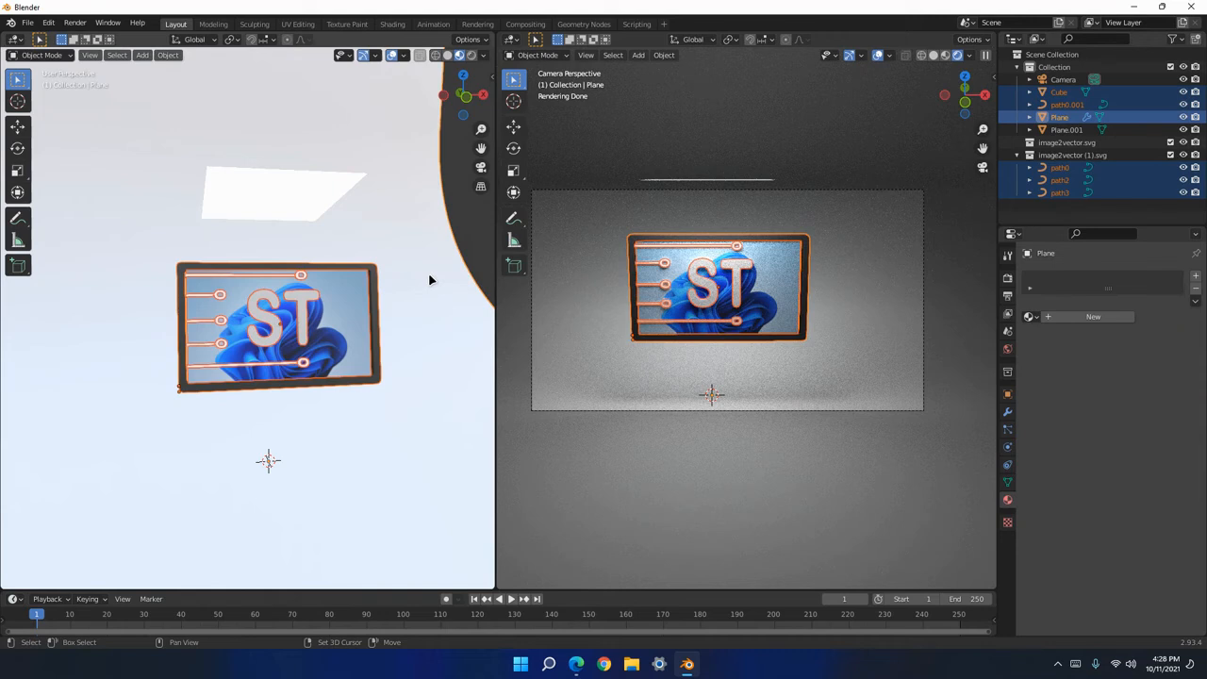
middle_click_drag(392, 293, 368, 321)
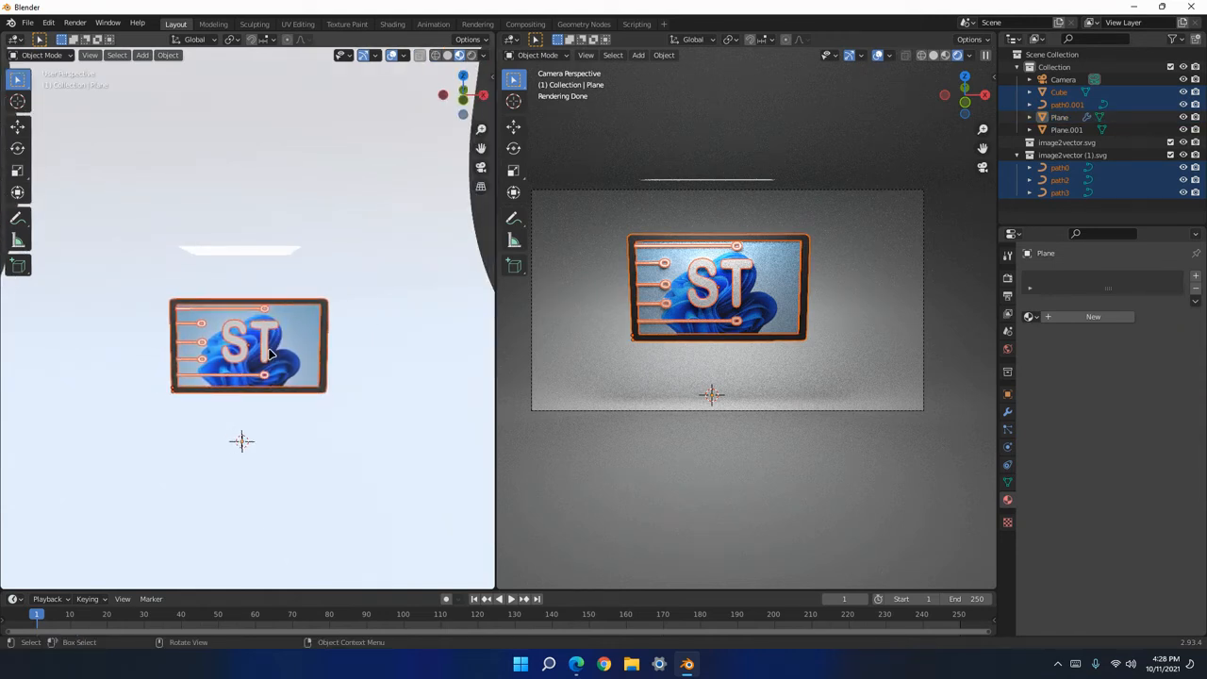
key("r")
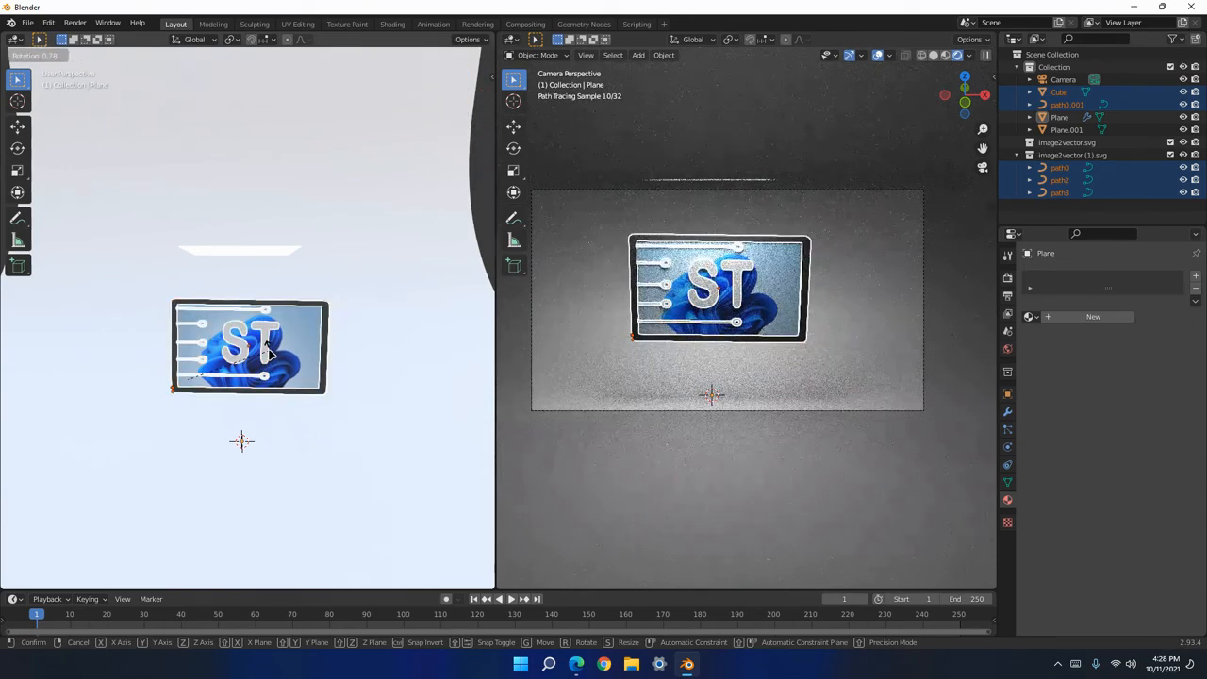
key("r")
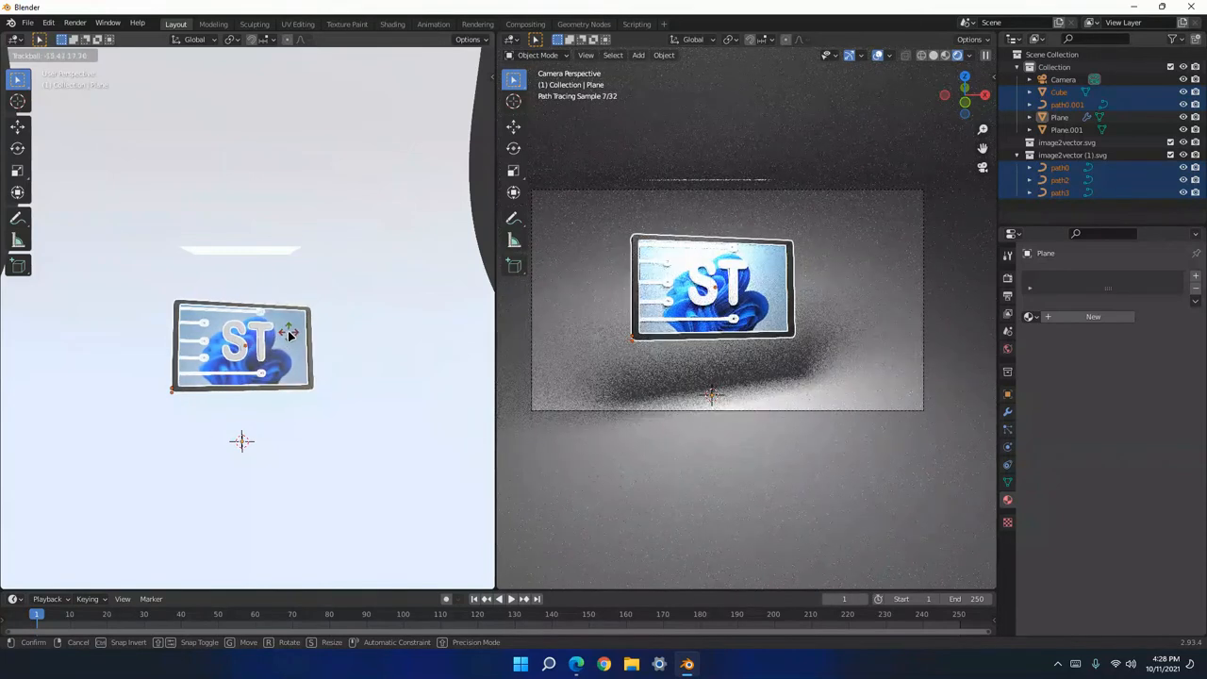
left_click(288, 330)
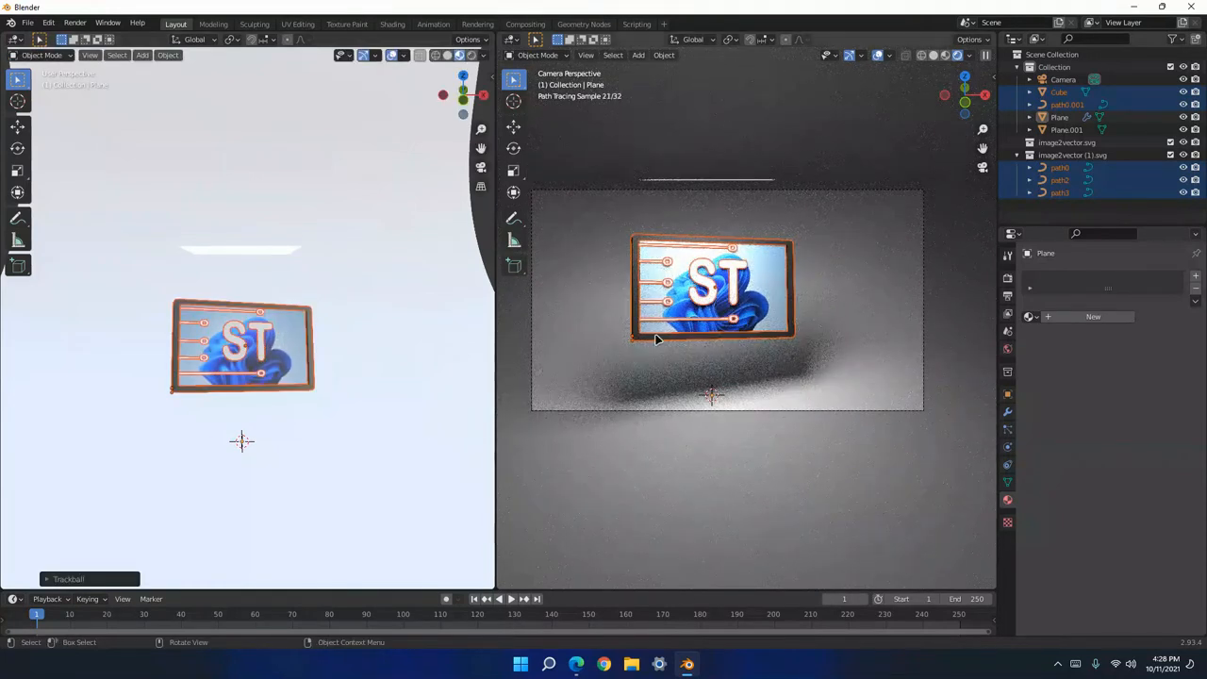
Select the camera and move it slightly to reframe the angled board.
left_click(926, 294)
key("g")
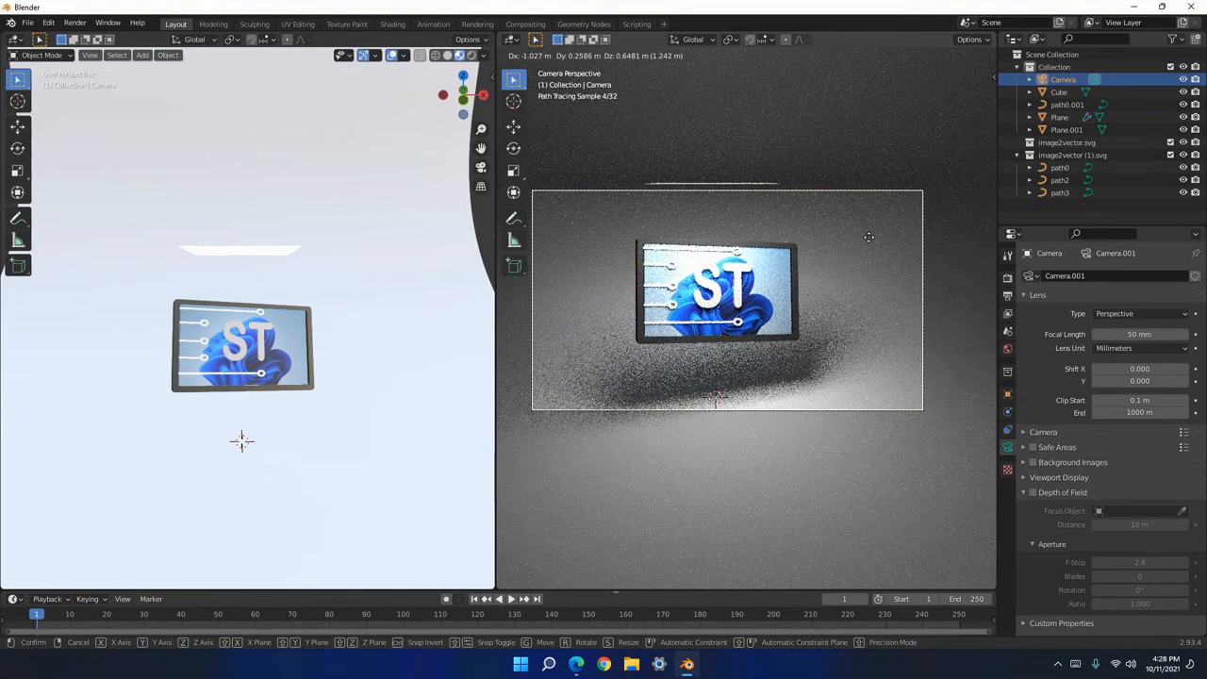
left_click(866, 286)
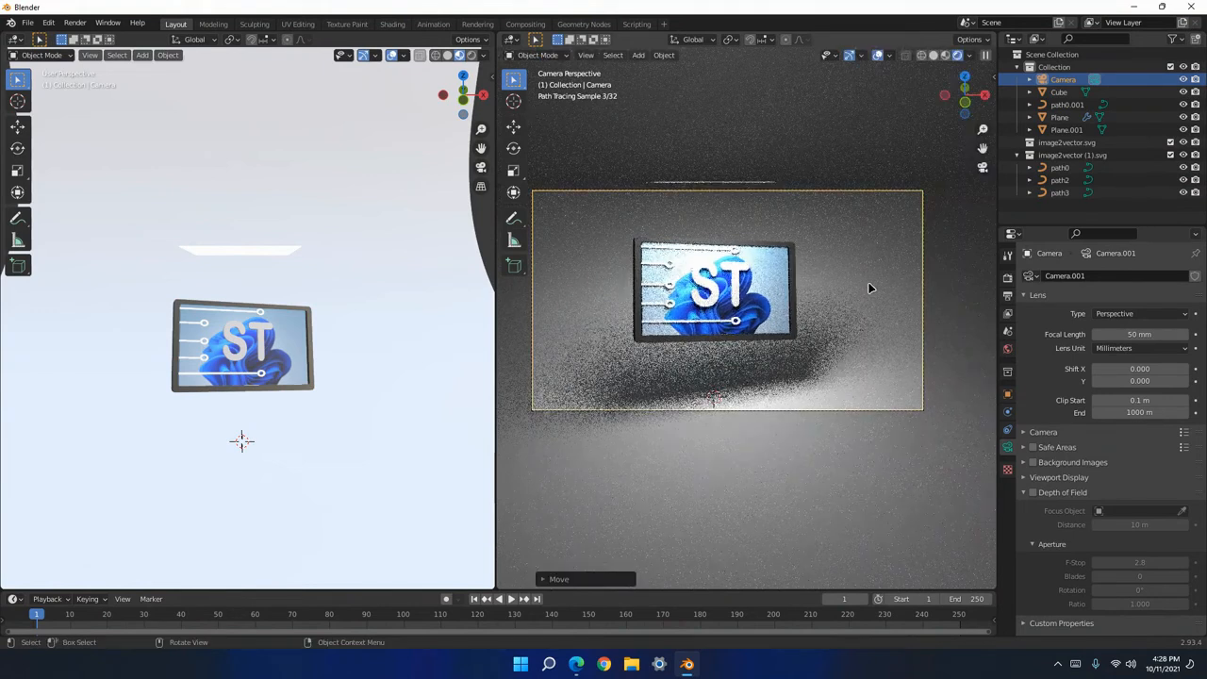
Set the render output's resolution percentage to 150%.
left_click(1010, 278)
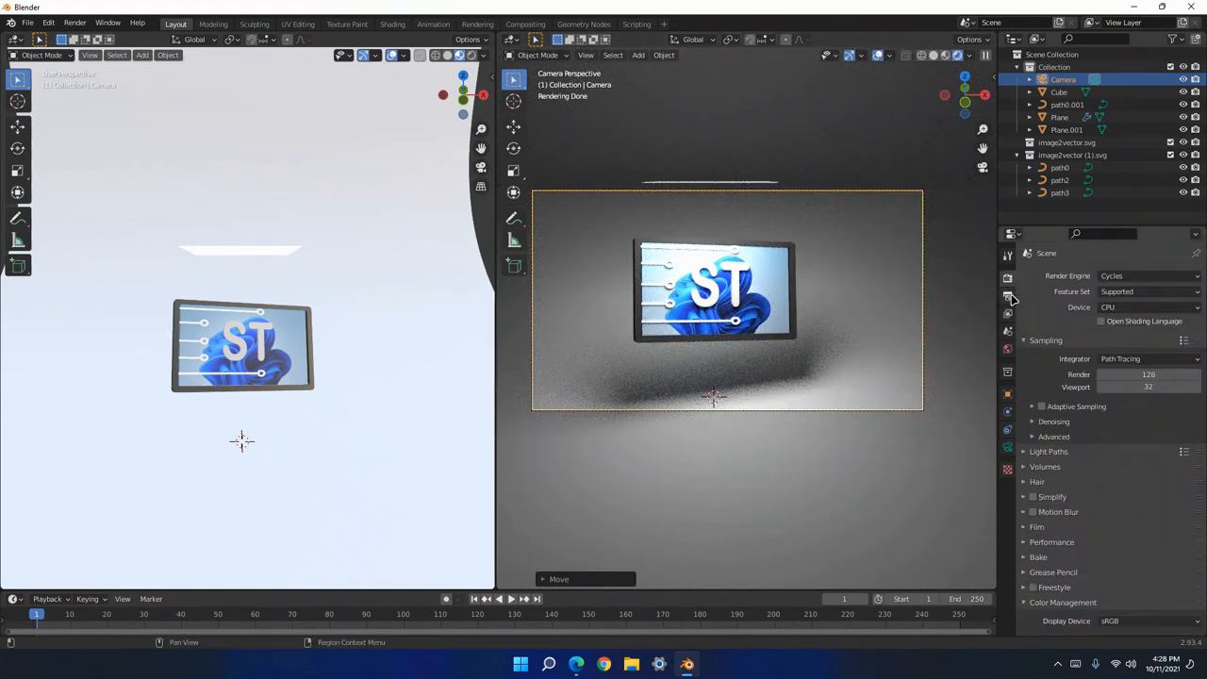
left_click(1008, 294)
left_click(1153, 315)
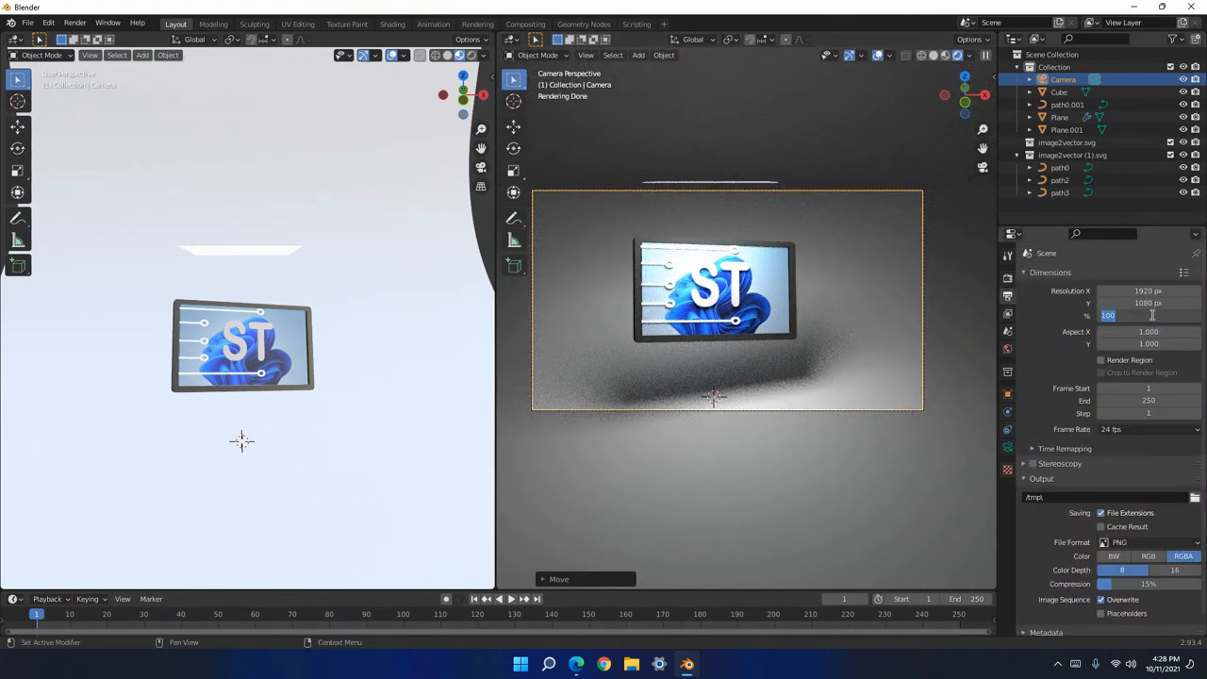
type("150")
key("Return")
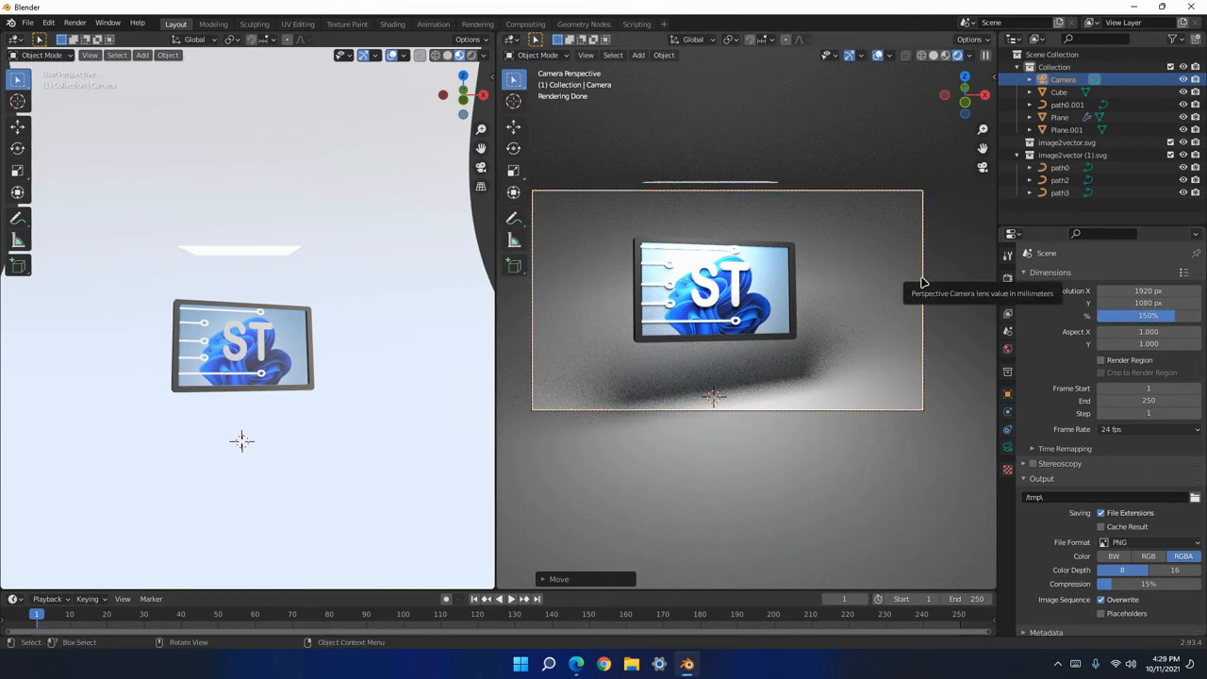
left_click(868, 280)
key("g")
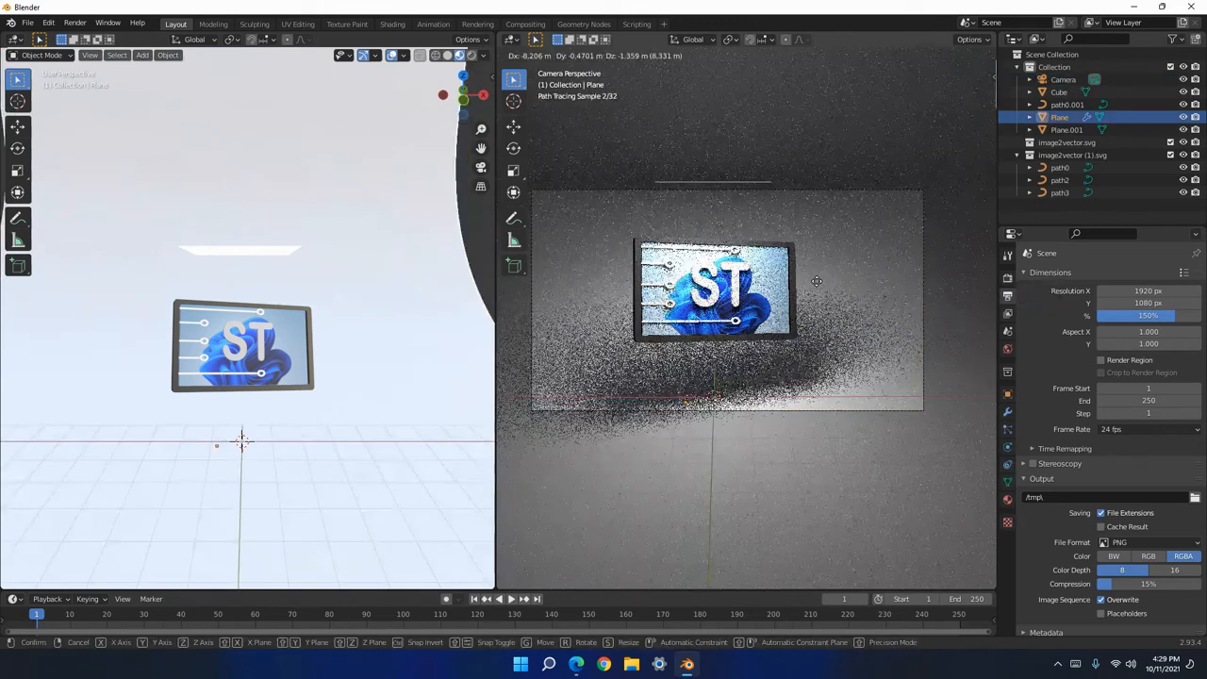
left_click(908, 289)
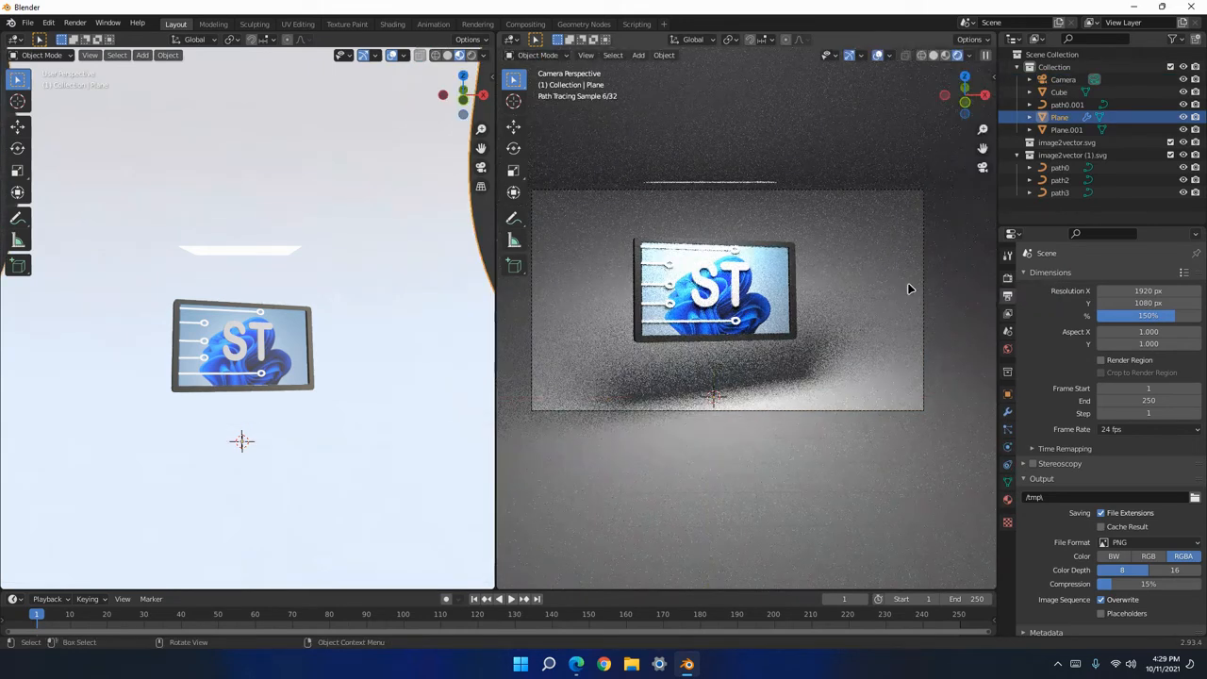
Move the camera about 3.6 m in the negative X direction to centre the board in the frame.
left_click(924, 298)
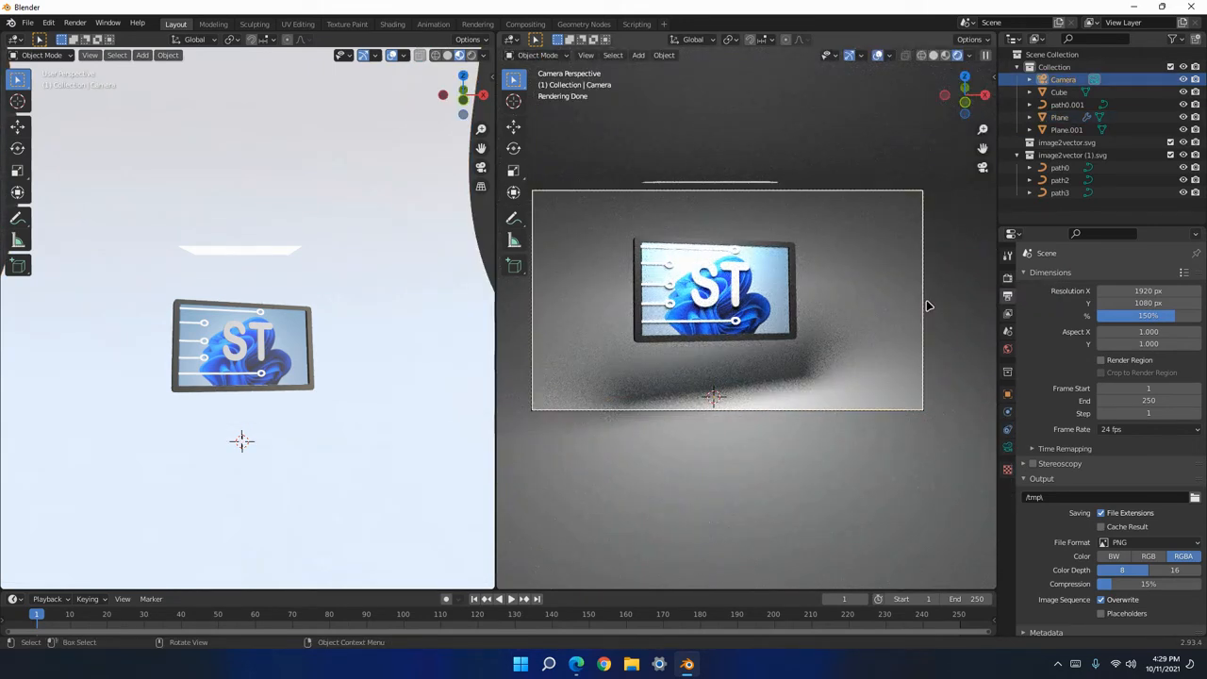
key("g")
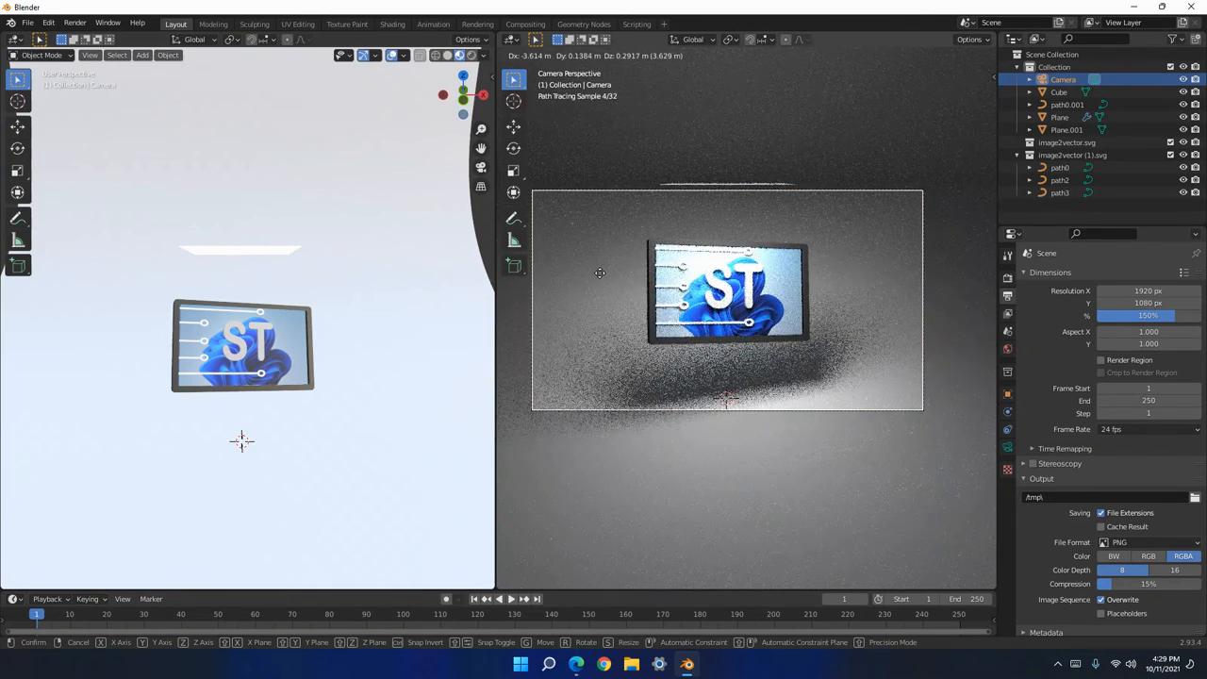
left_click(599, 271)
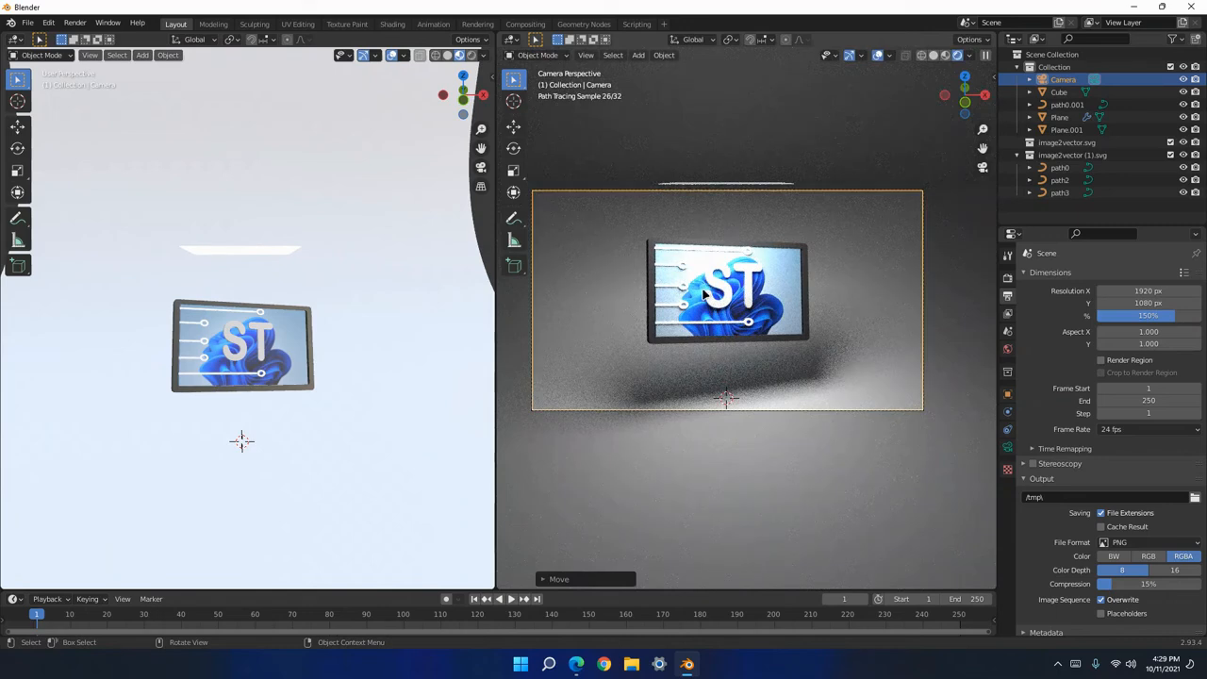
Render the current frame as a still image and fit the whole result in view.
key("F12")
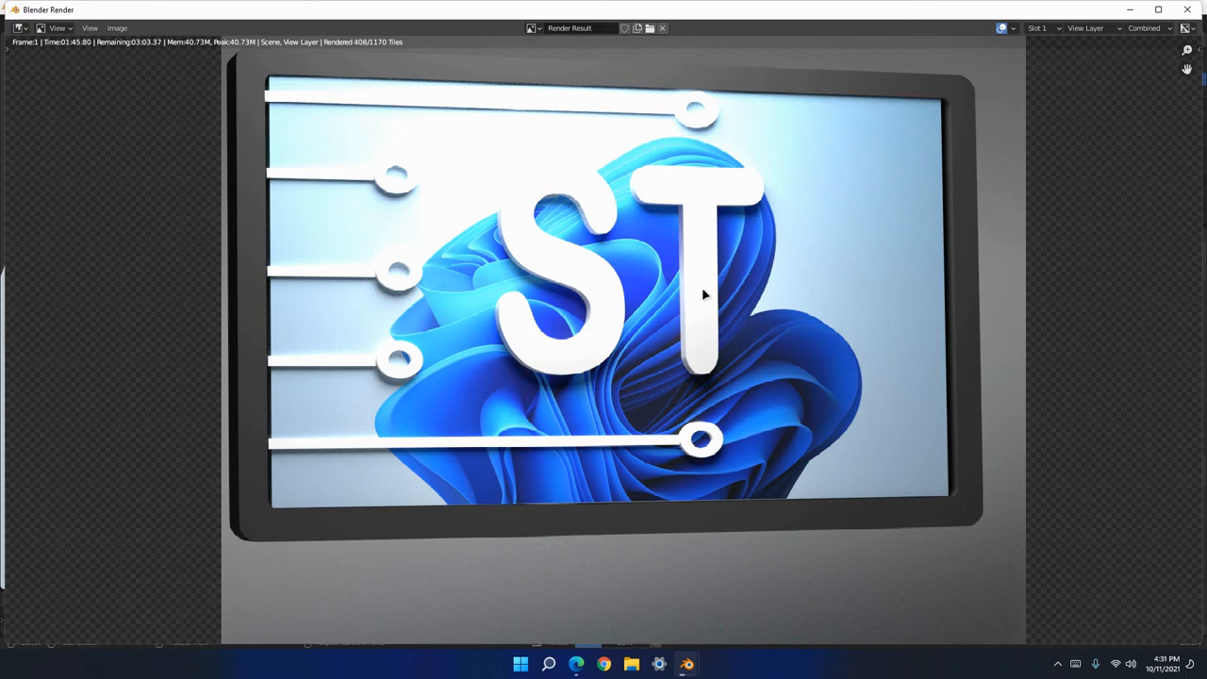
scroll(717, 325, "down", 3)
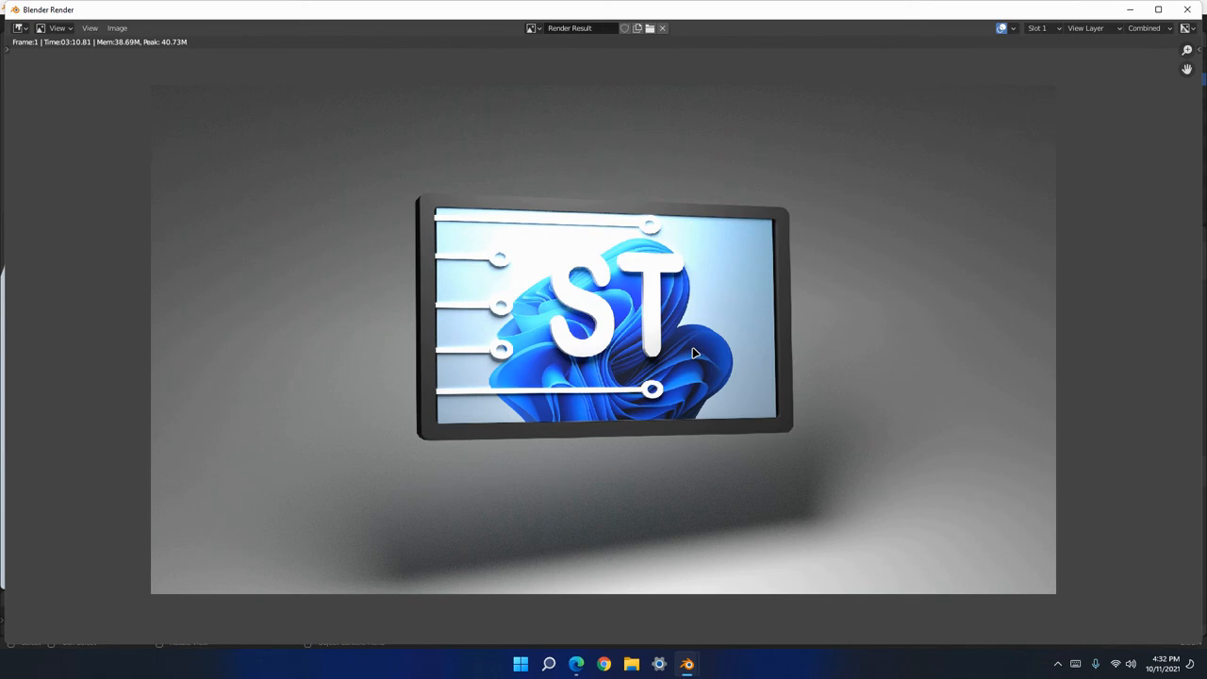
Examine the finished render's letters, frame edges, backdrop and shadow up close and as a whole.
scroll(578, 266, "up", 1)
middle_click_drag(633, 249, 746, 310)
scroll(563, 304, "up", 7)
middle_click_drag(548, 300, 415, 337)
scroll(817, 311, "up", 1)
scroll(307, 270, "down", 6)
scroll(617, 336, "up", 10)
middle_click_drag(865, 359, 464, 339)
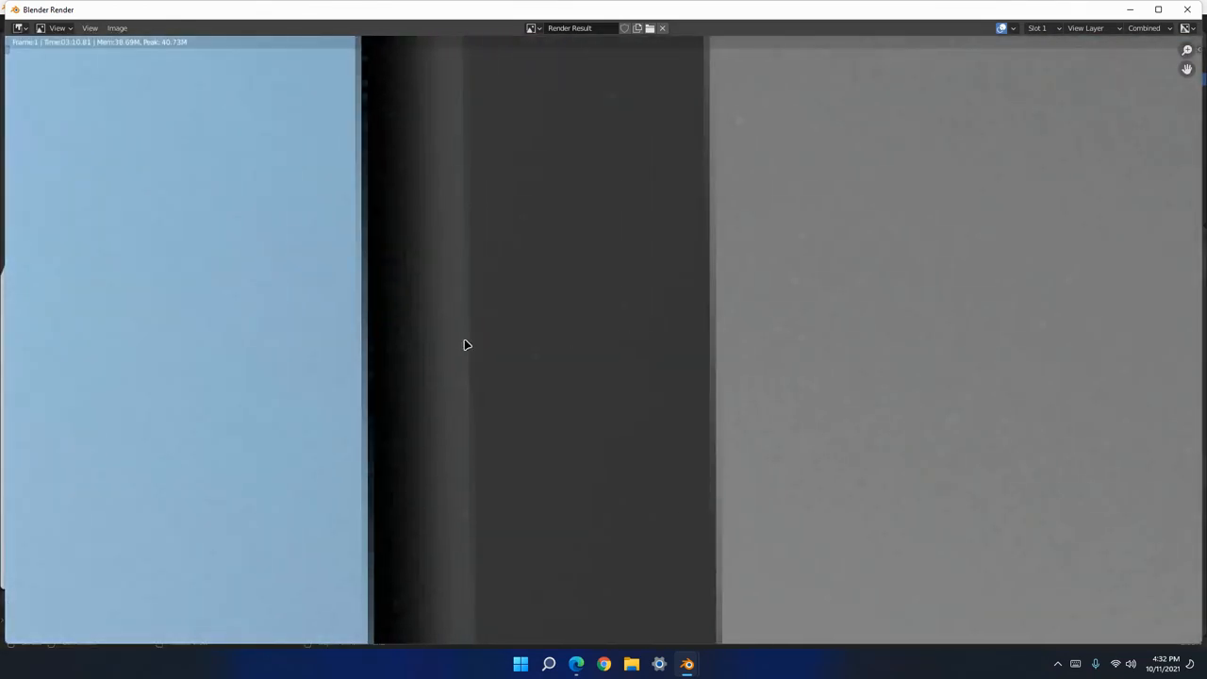
scroll(464, 338, "down", 7)
scroll(756, 320, "down", 5)
scroll(689, 332, "up", 5)
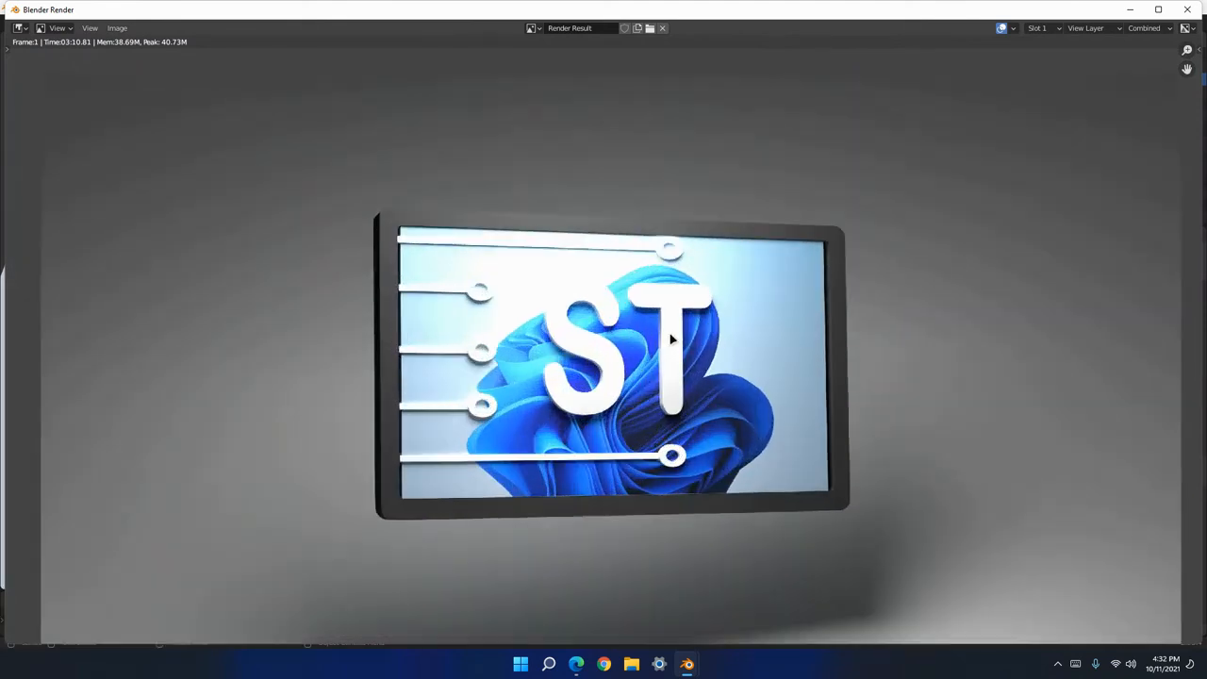
scroll(500, 167, "down", 4)
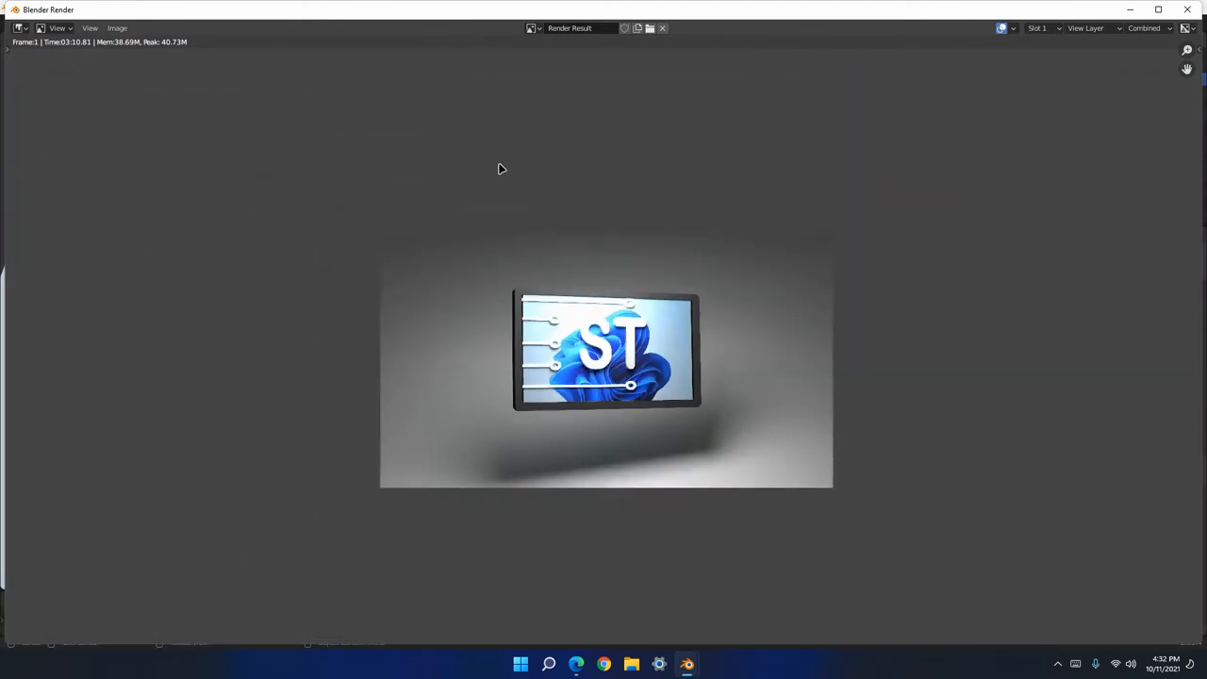
Save the render result as "tutorial logo.png" in the Downloads folder and close the render window.
left_click(117, 27)
left_click(141, 116)
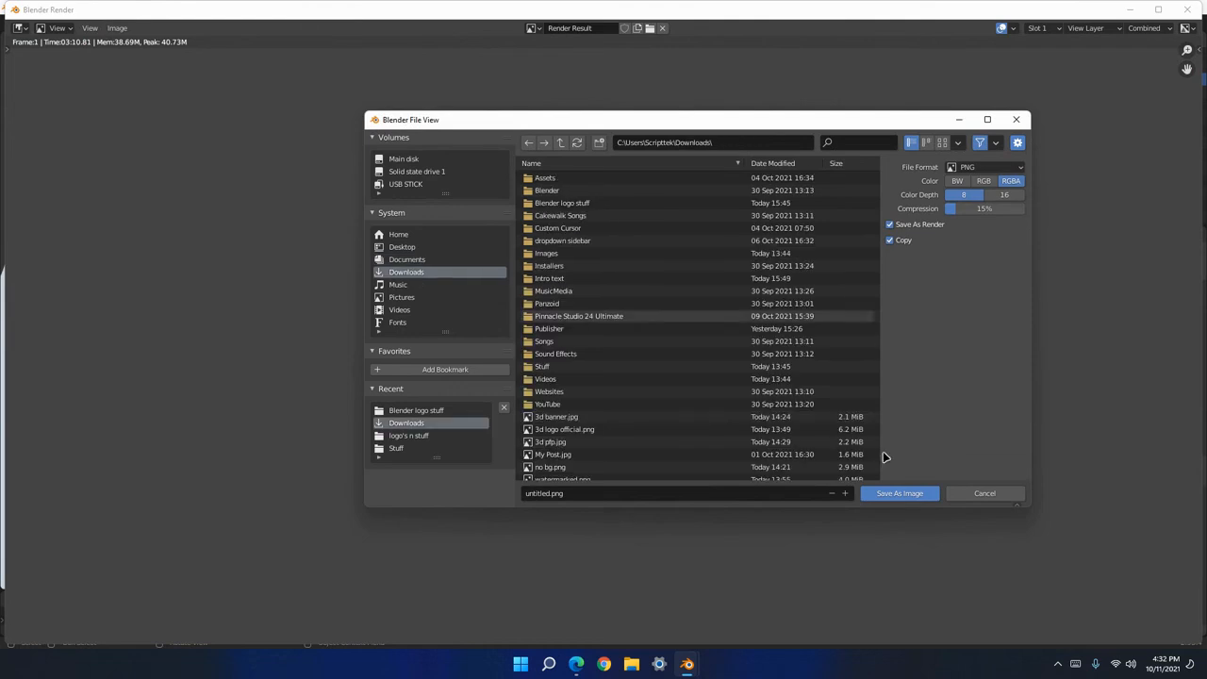
left_click(725, 500)
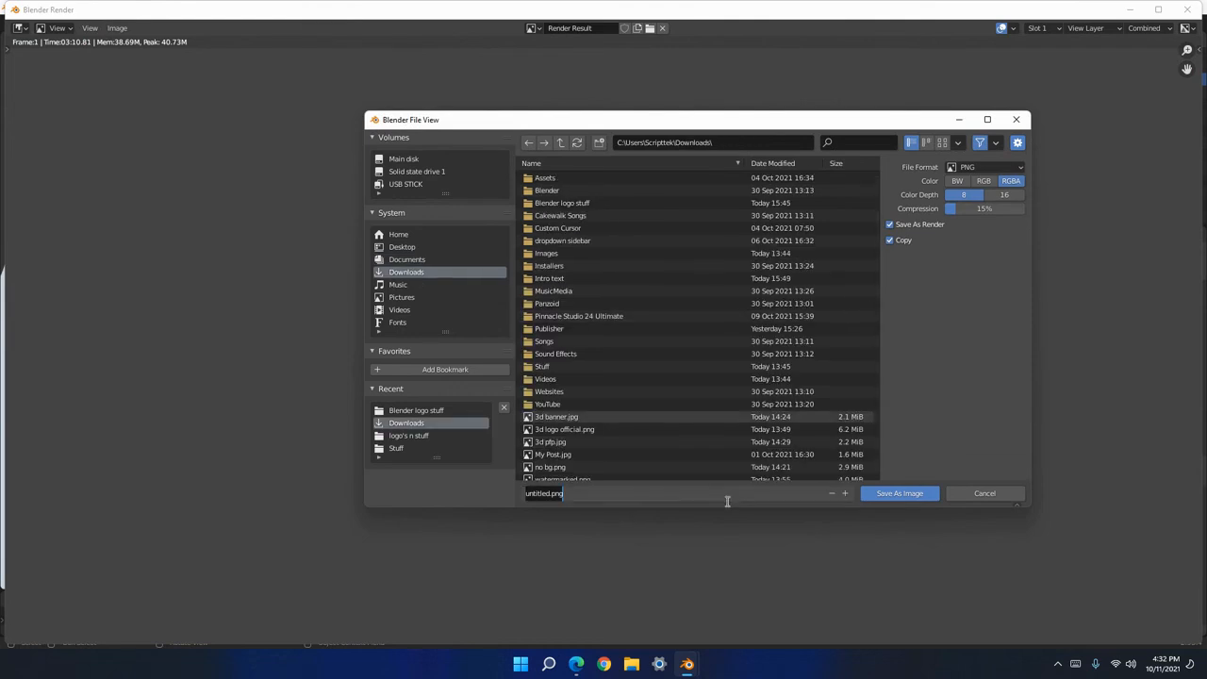
type("tutorial logo")
key("Return")
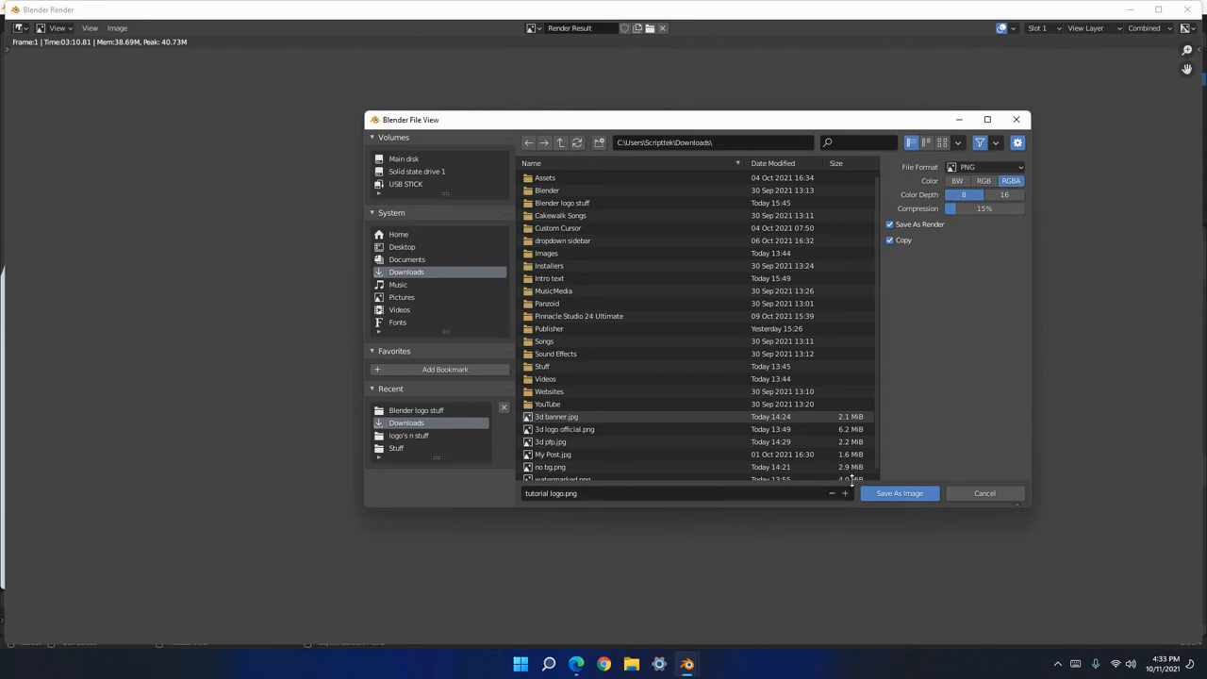
left_click(921, 495)
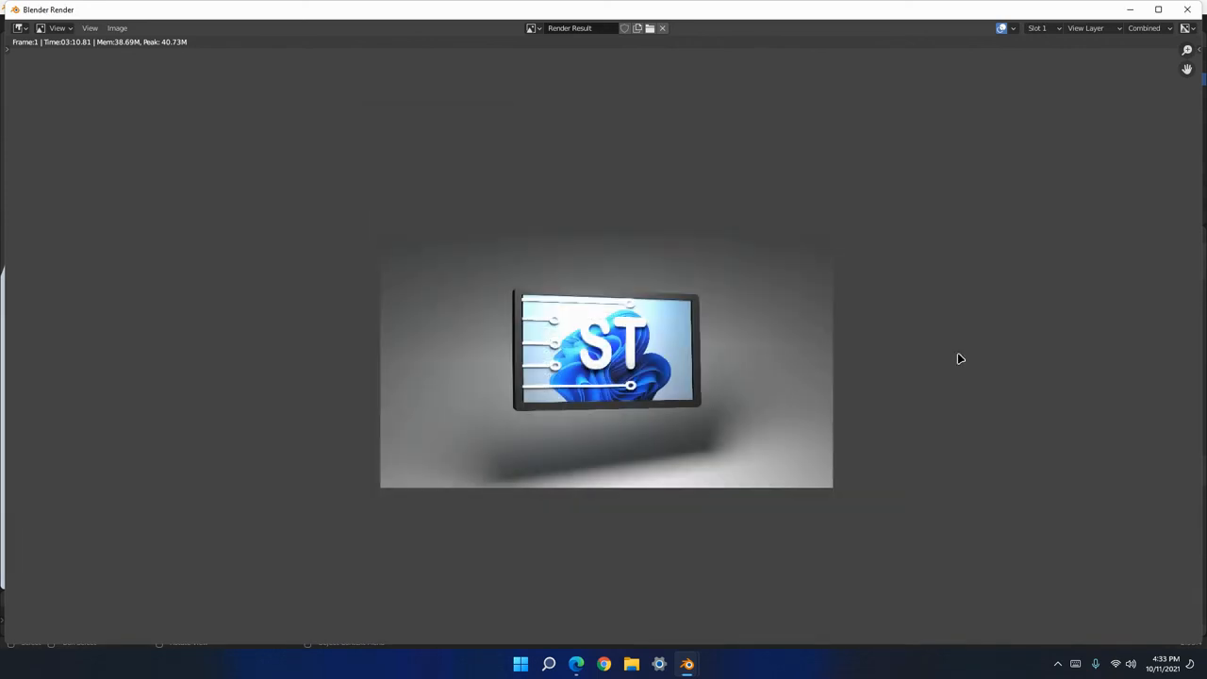
left_click(1191, 10)
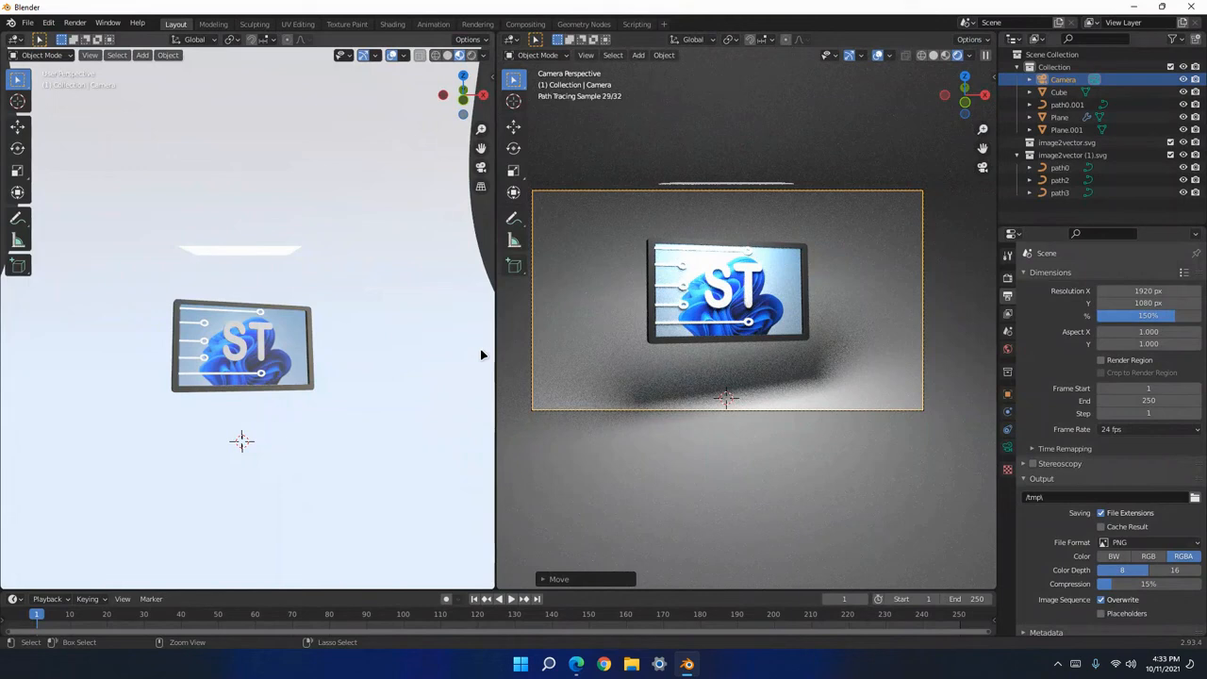
Save the project as untitled.blend in the Downloads folder.
key("ctrl+s")
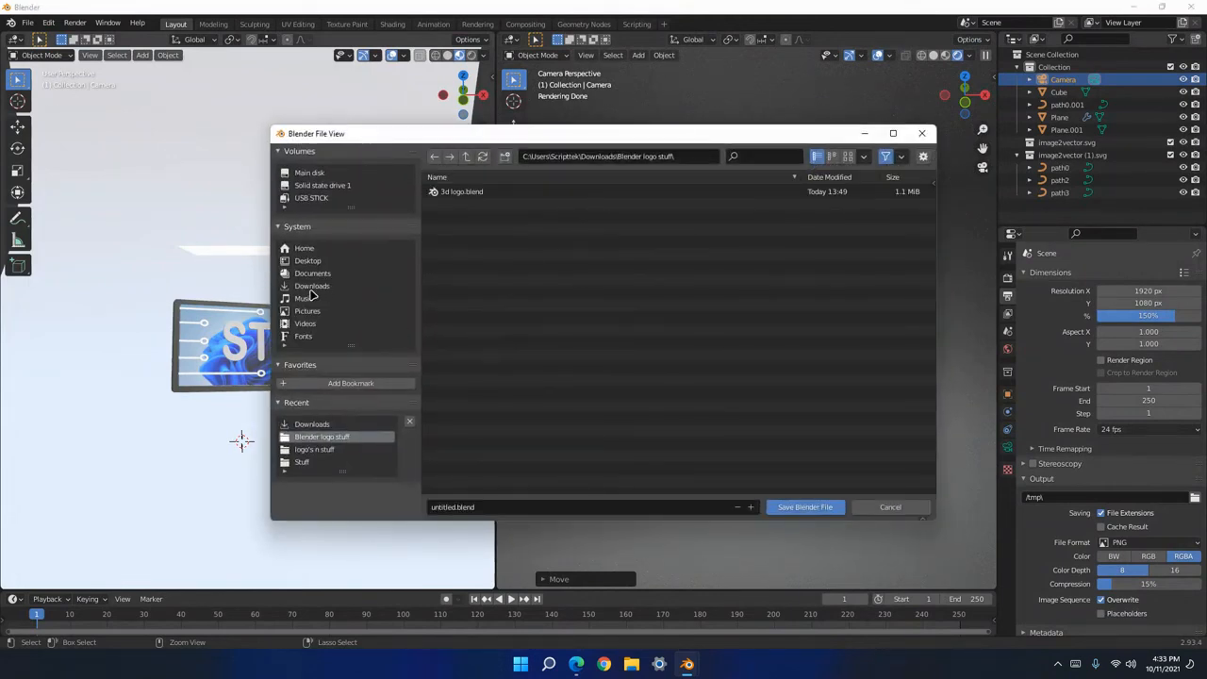
left_click(312, 288)
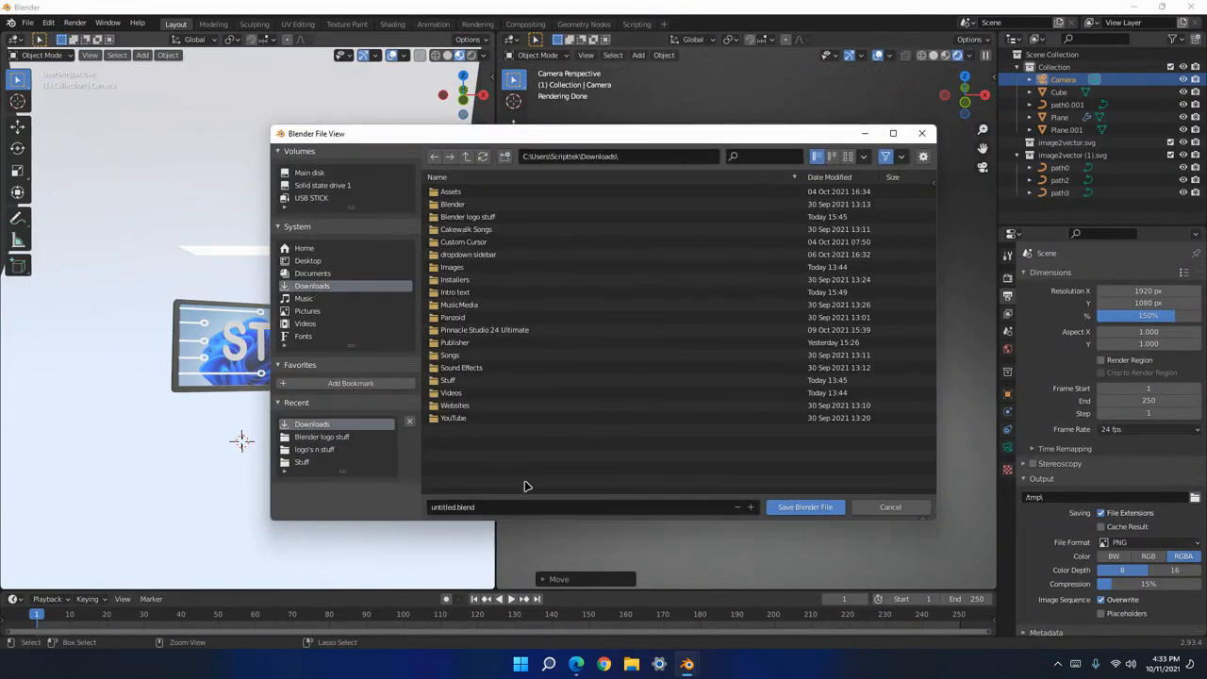
left_click(791, 509)
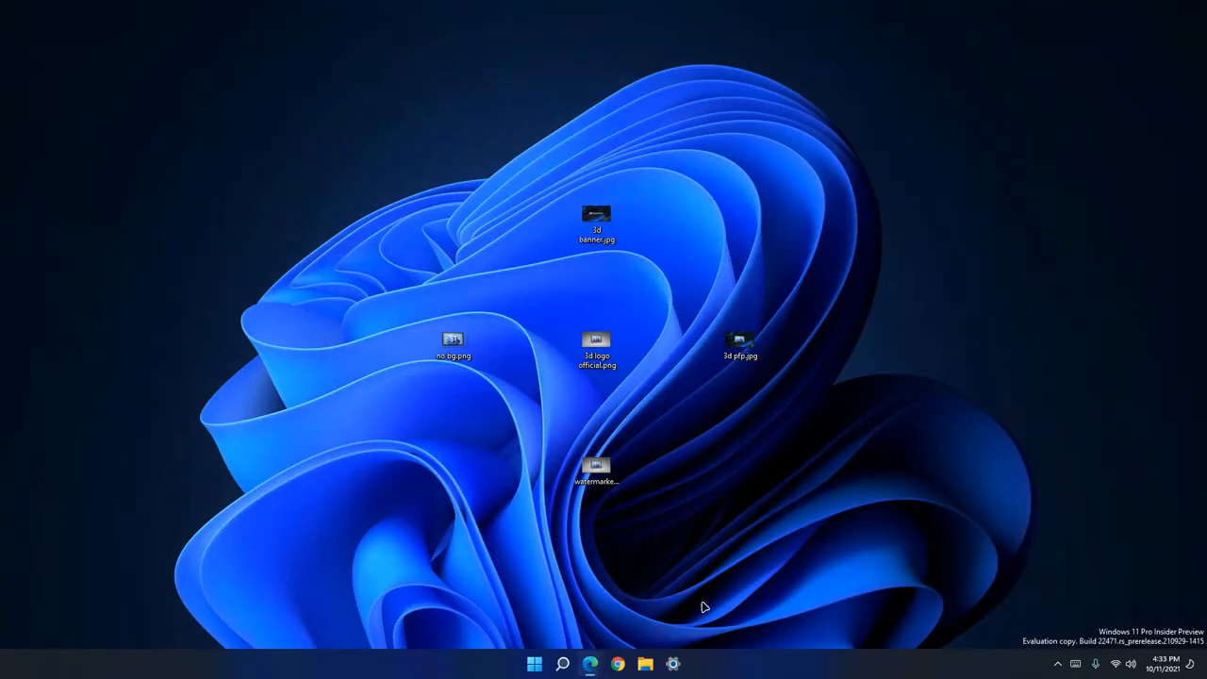
Switch to File Explorer and reopen untitled.blend from the Downloads folder in Blender.
left_click(645, 663)
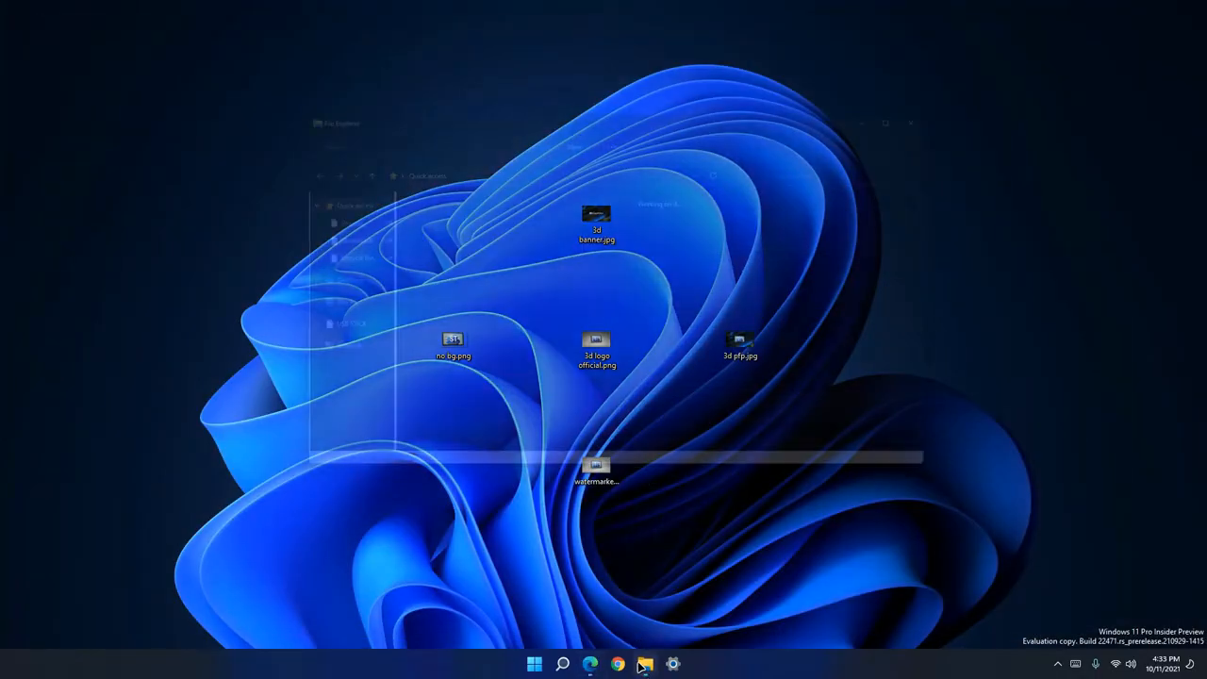
left_click(300, 235)
double_click(403, 248)
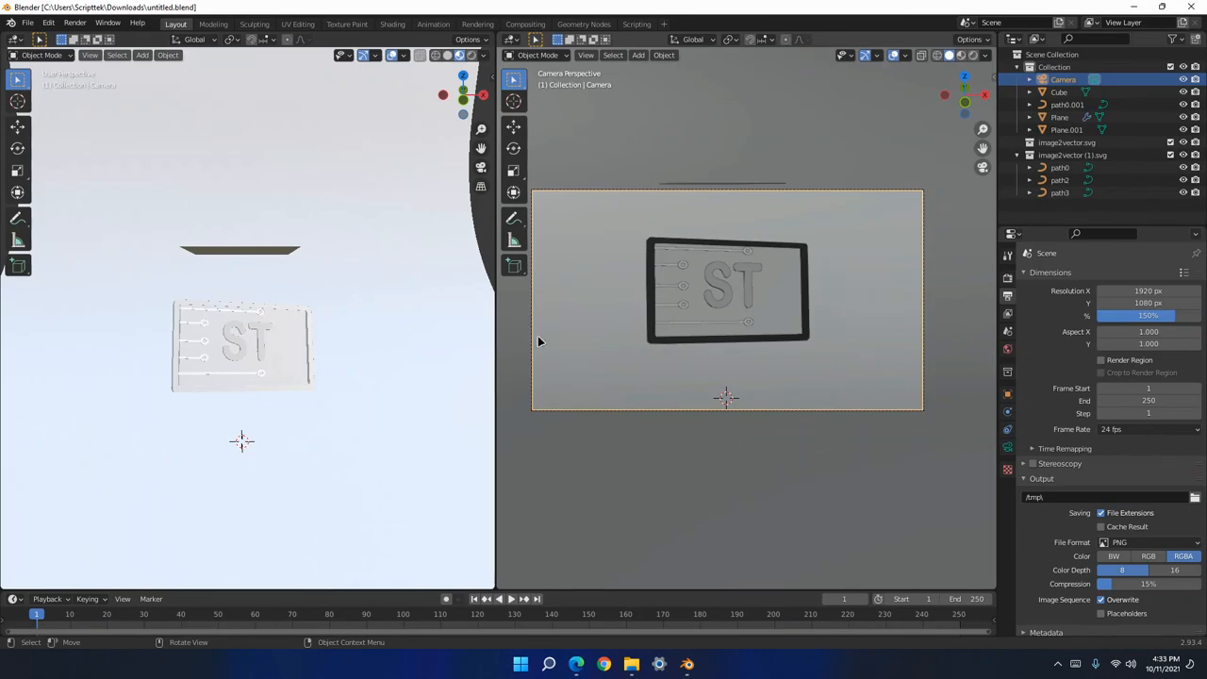
Check the reopened scene with the camera view in rendered shading, and close Blender without saving changes.
left_click_drag(630, 209, 873, 357)
left_click(963, 305)
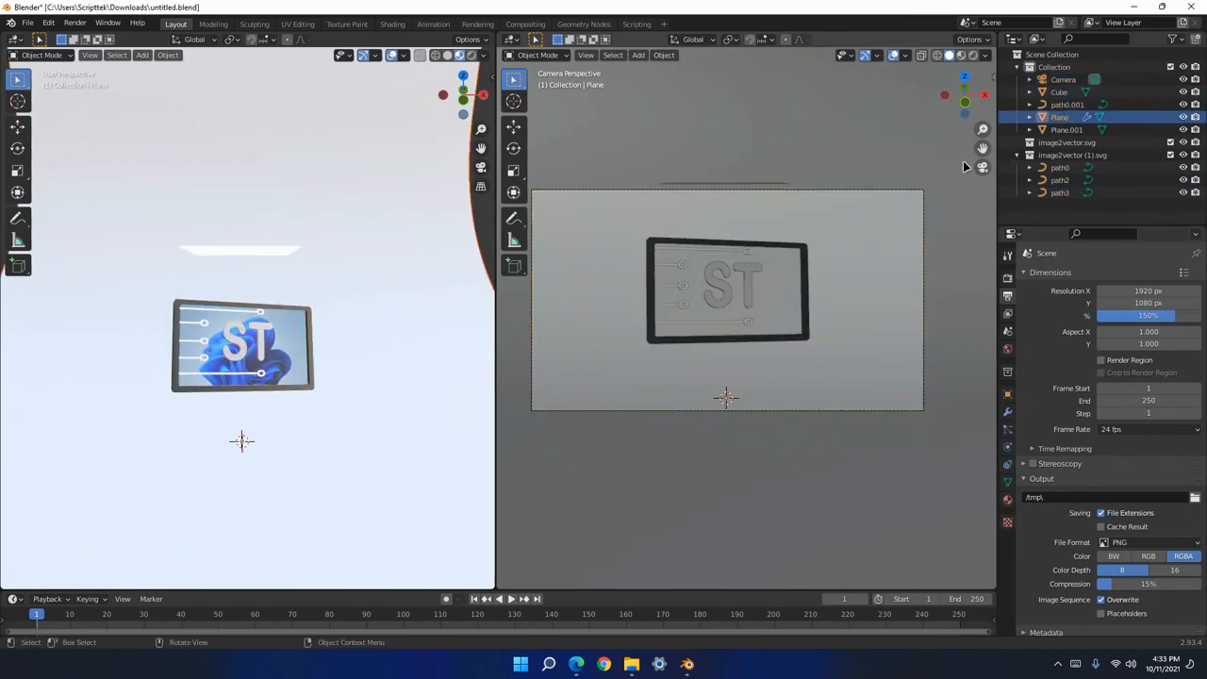
scroll(368, 283, "up", 2)
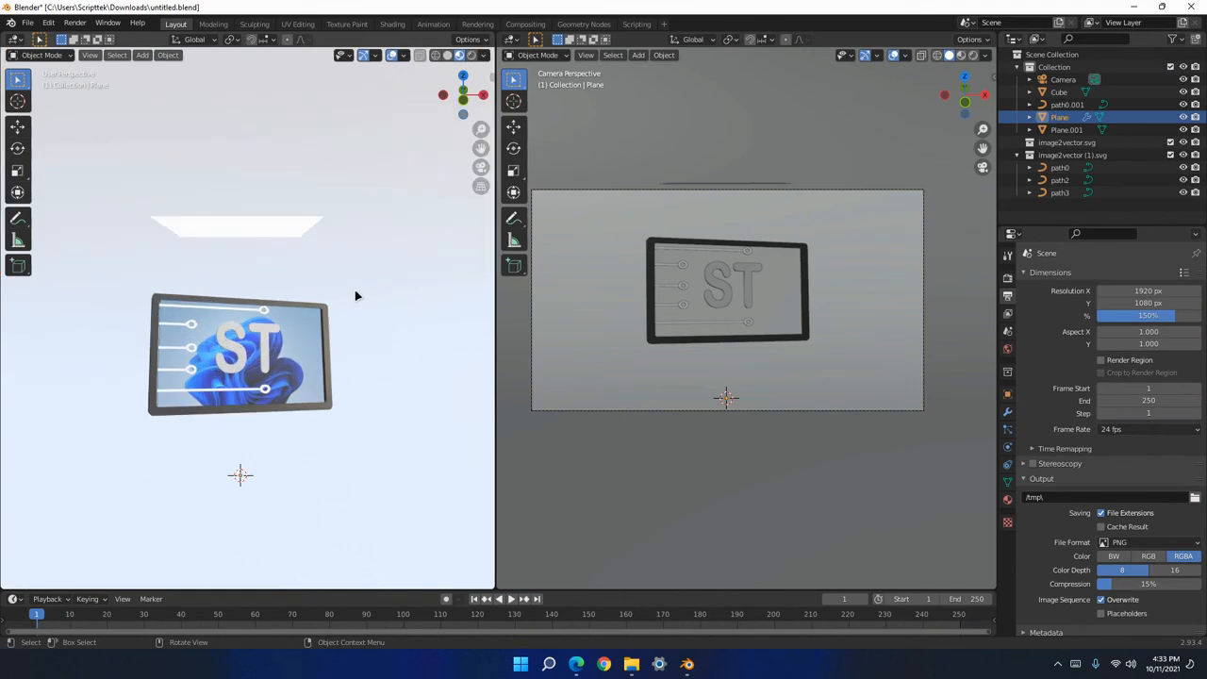
left_click(972, 55)
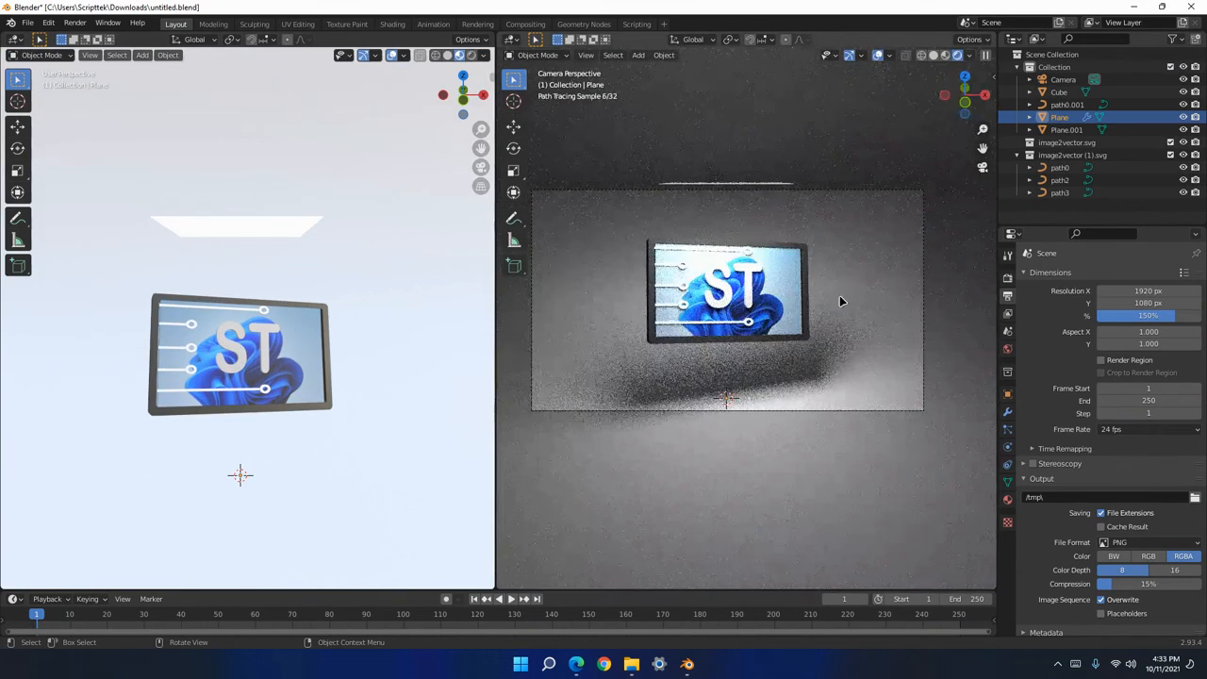
left_click(1191, 7)
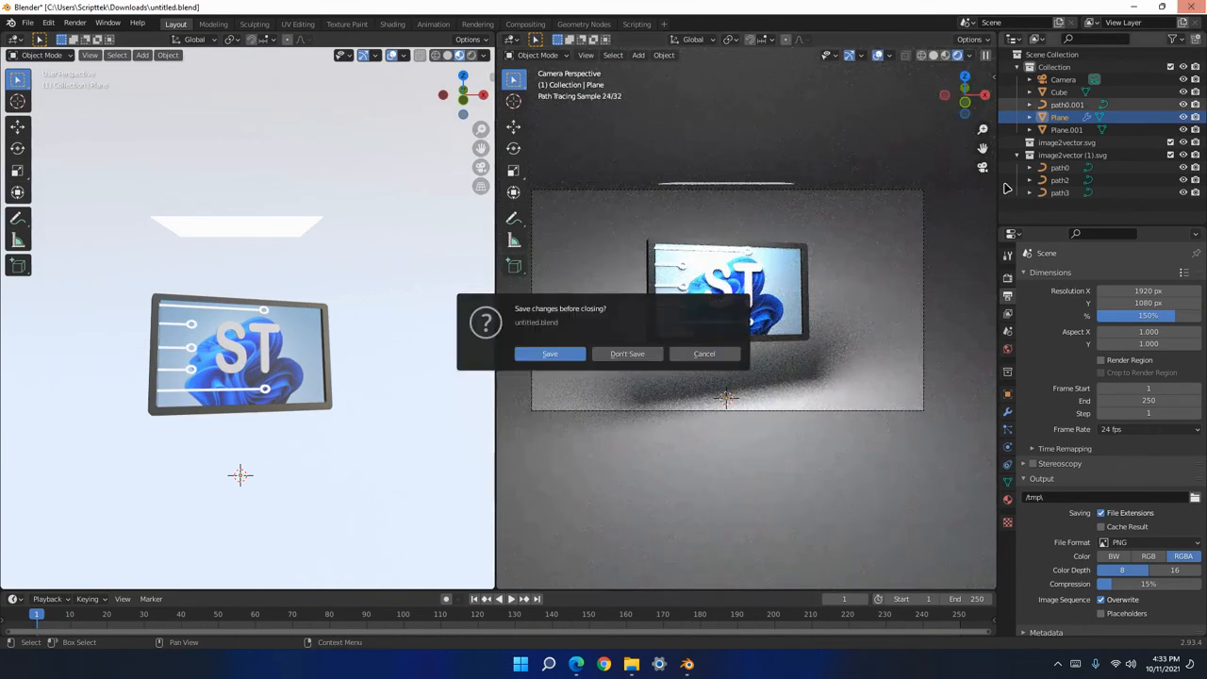
left_click(617, 353)
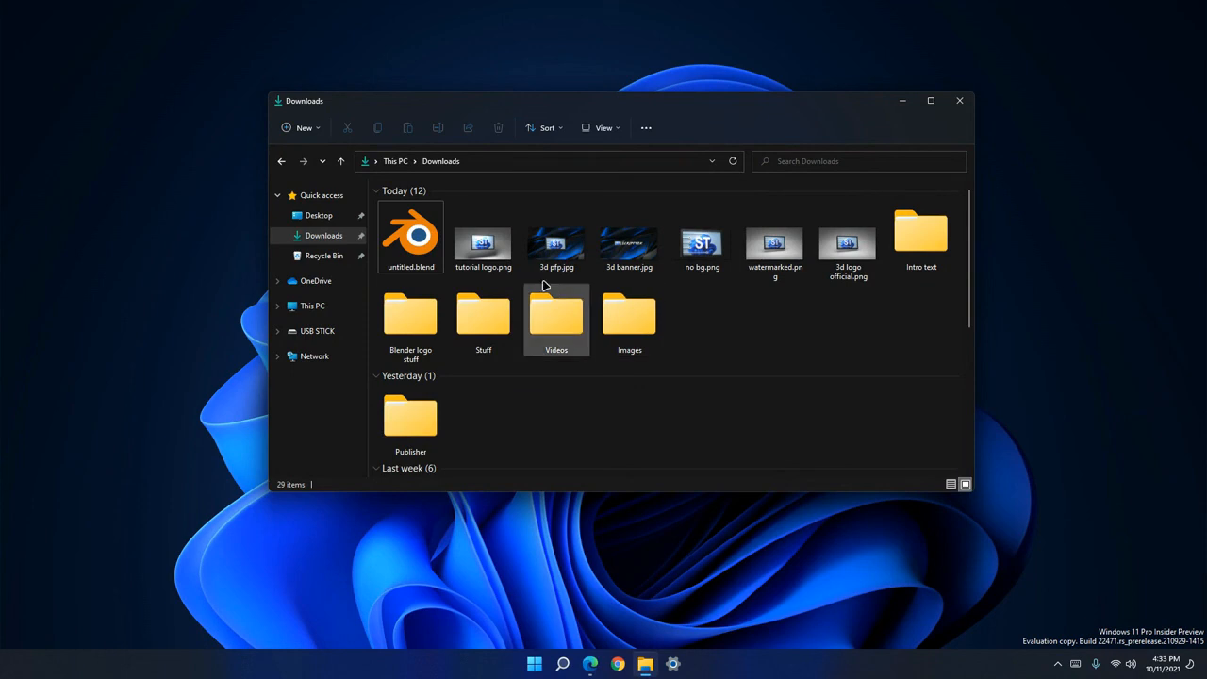
Open "3d logo official.png" and "tutorial logo.png" in paint.net and compare the two renders, alternating between them.
double_click(831, 252)
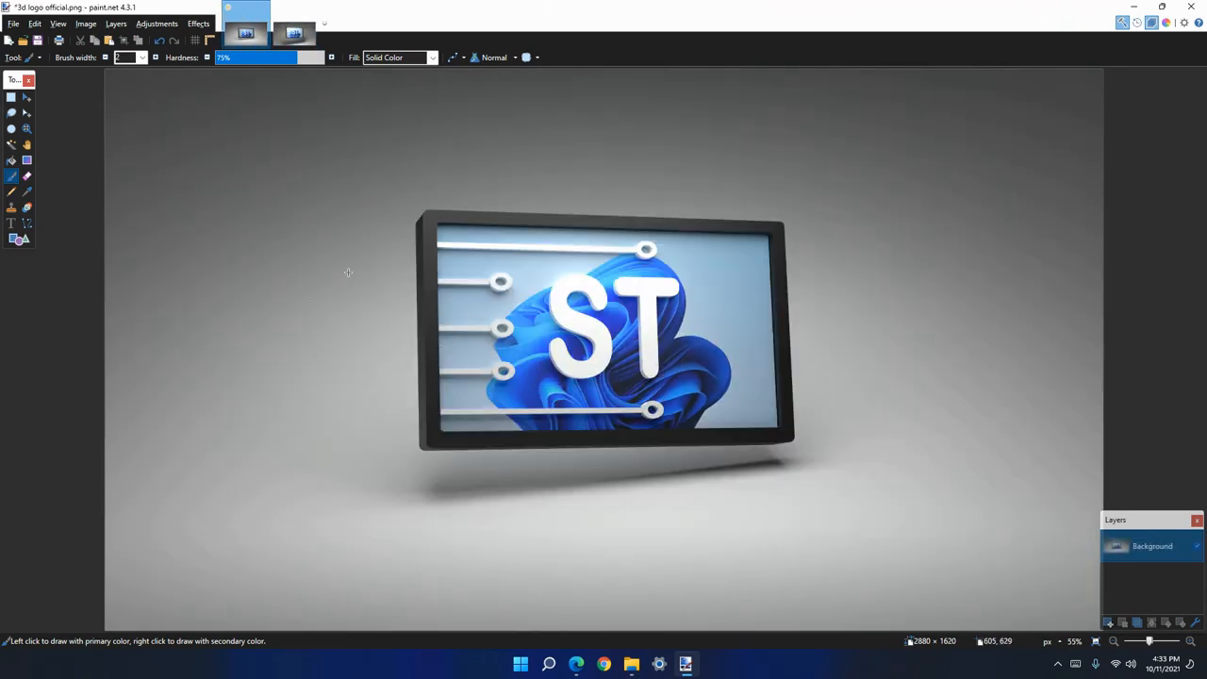
key("ctrl+Tab")
key("ctrl+Tab")
key("ctrl+Tab")
key("ctrl+Tab")
key("ctrl+Tab")
key("ctrl+Tab")
key("ctrl+Tab")
scroll(669, 397, "down", 2, "ctrl")
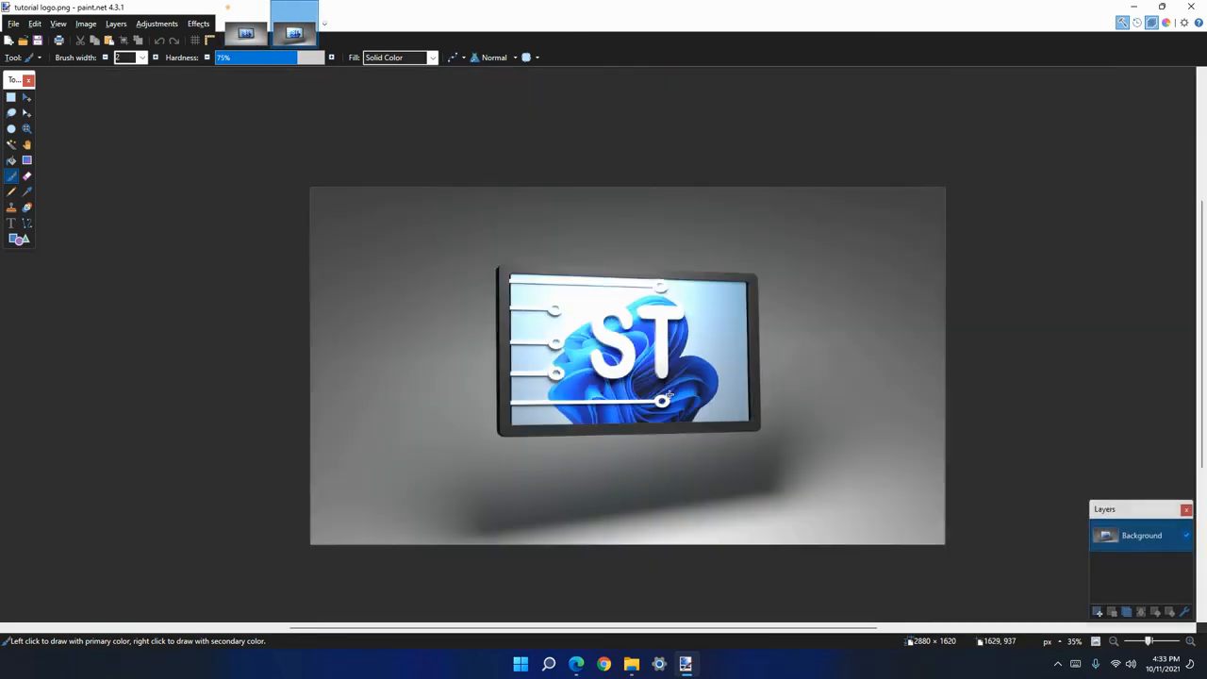
scroll(670, 397, "down", 1, "ctrl")
scroll(629, 349, "up", 2, "ctrl")
scroll(629, 349, "up", 1, "ctrl")
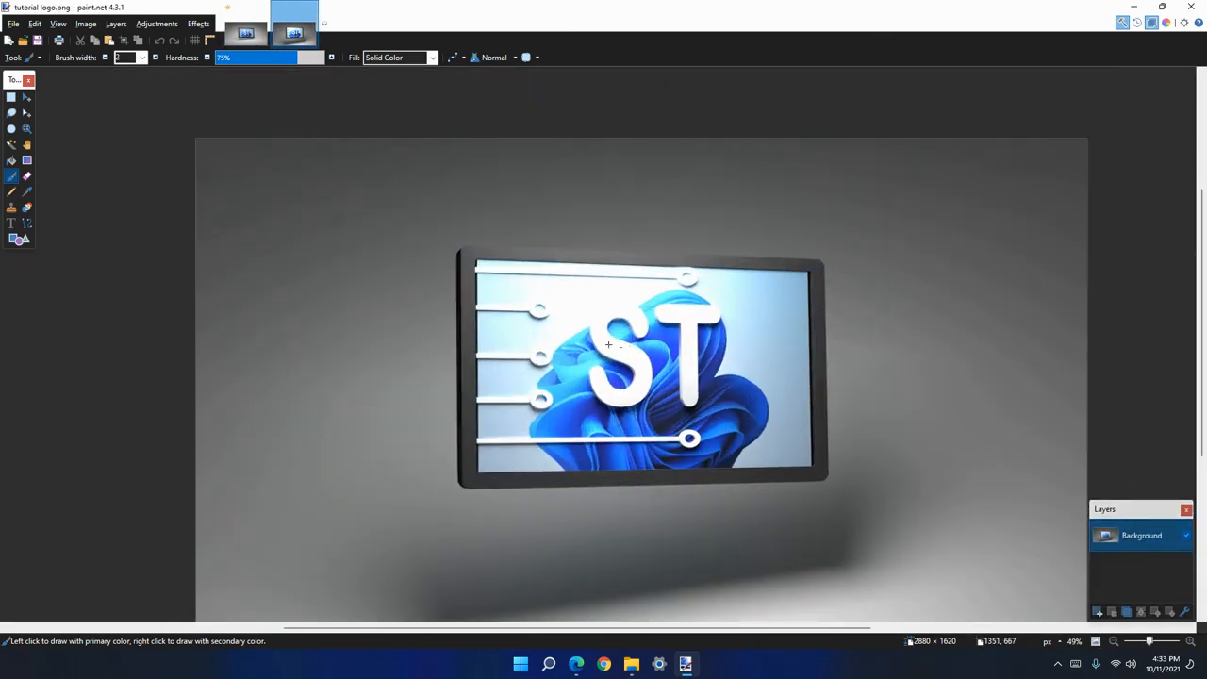
key("ctrl+Tab")
key("ctrl+Tab")
Close paint.net without saving the changes to "3d logo official.png", and close the Downloads folder window.
key("alt+F4")
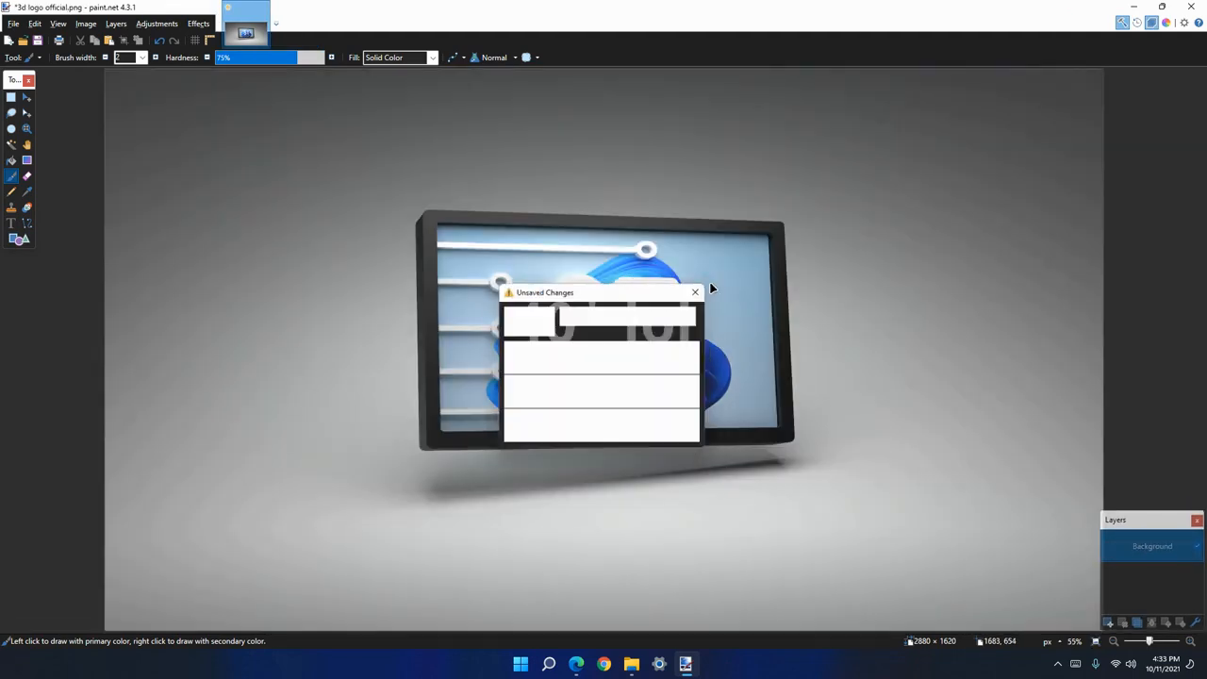
left_click(598, 386)
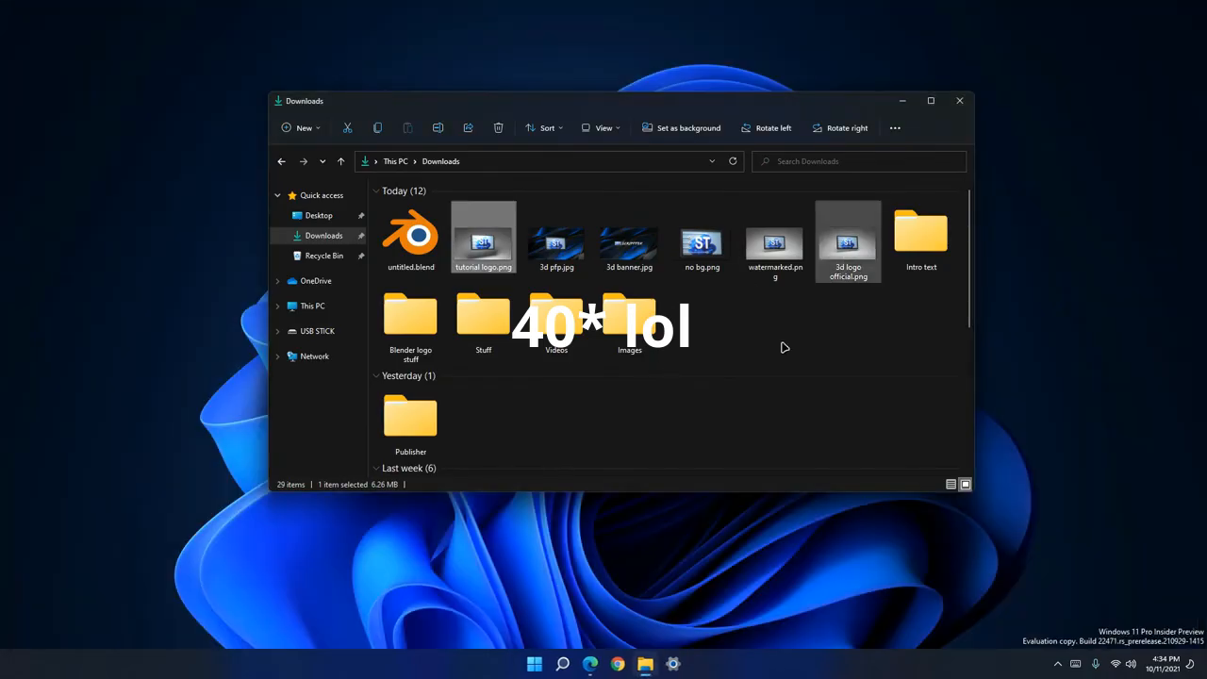
left_click(960, 101)
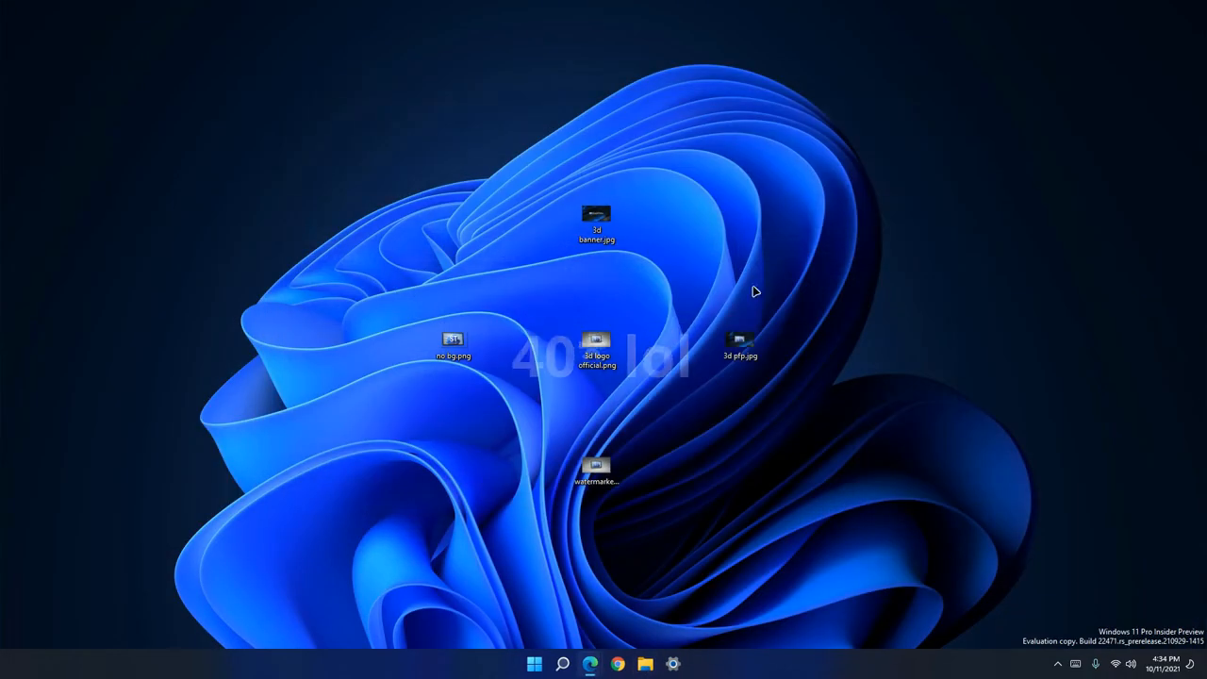